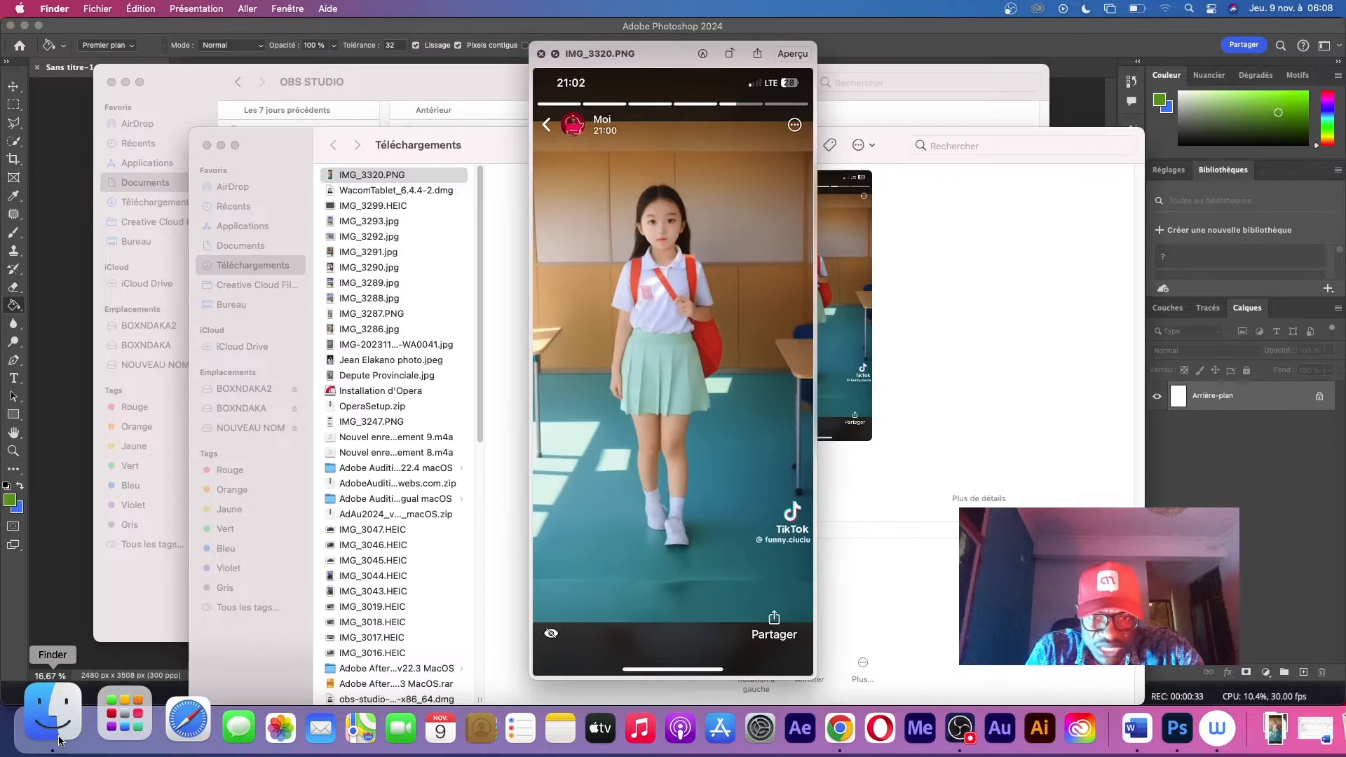
# Preview IMG_3320.PNG in the Téléchargements folder and open it with Adobe Photoshop 2024
pyautogui.click(54, 722)
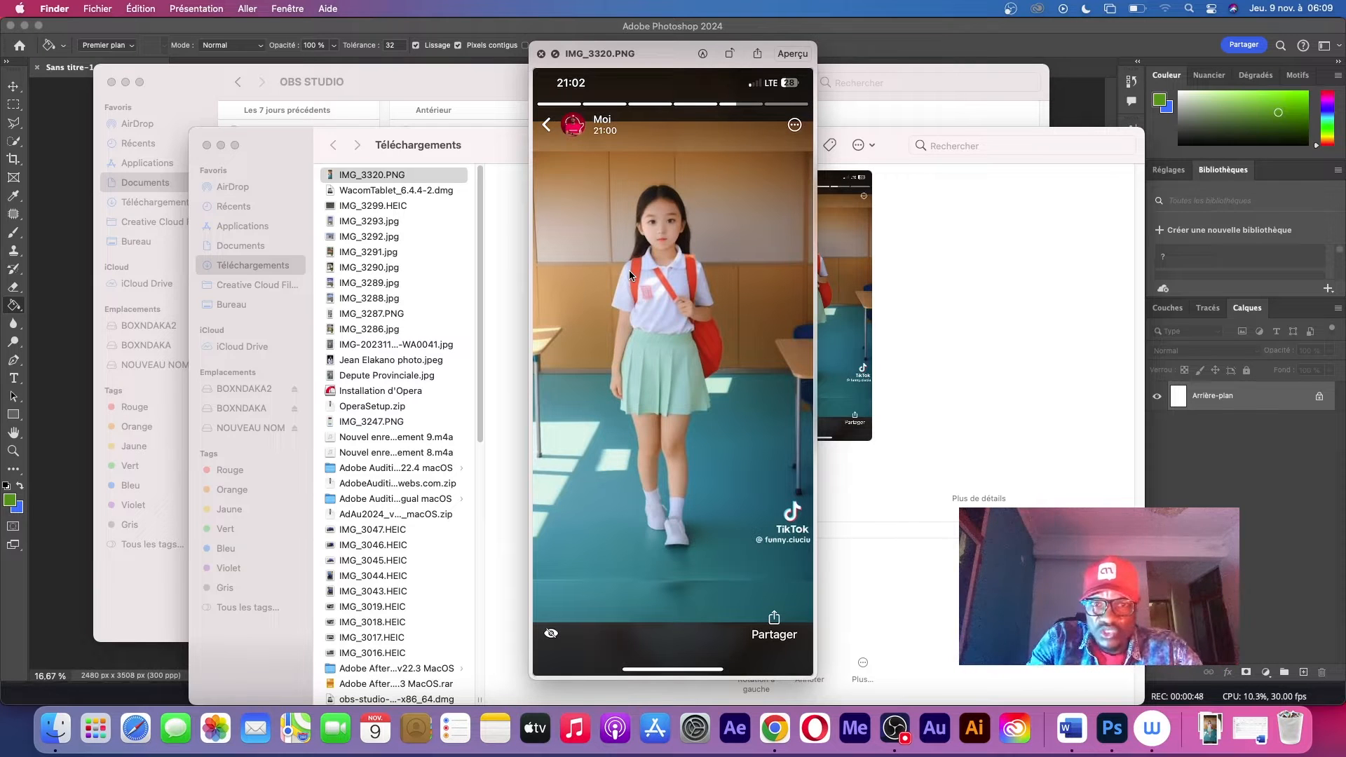
pyautogui.press('space')
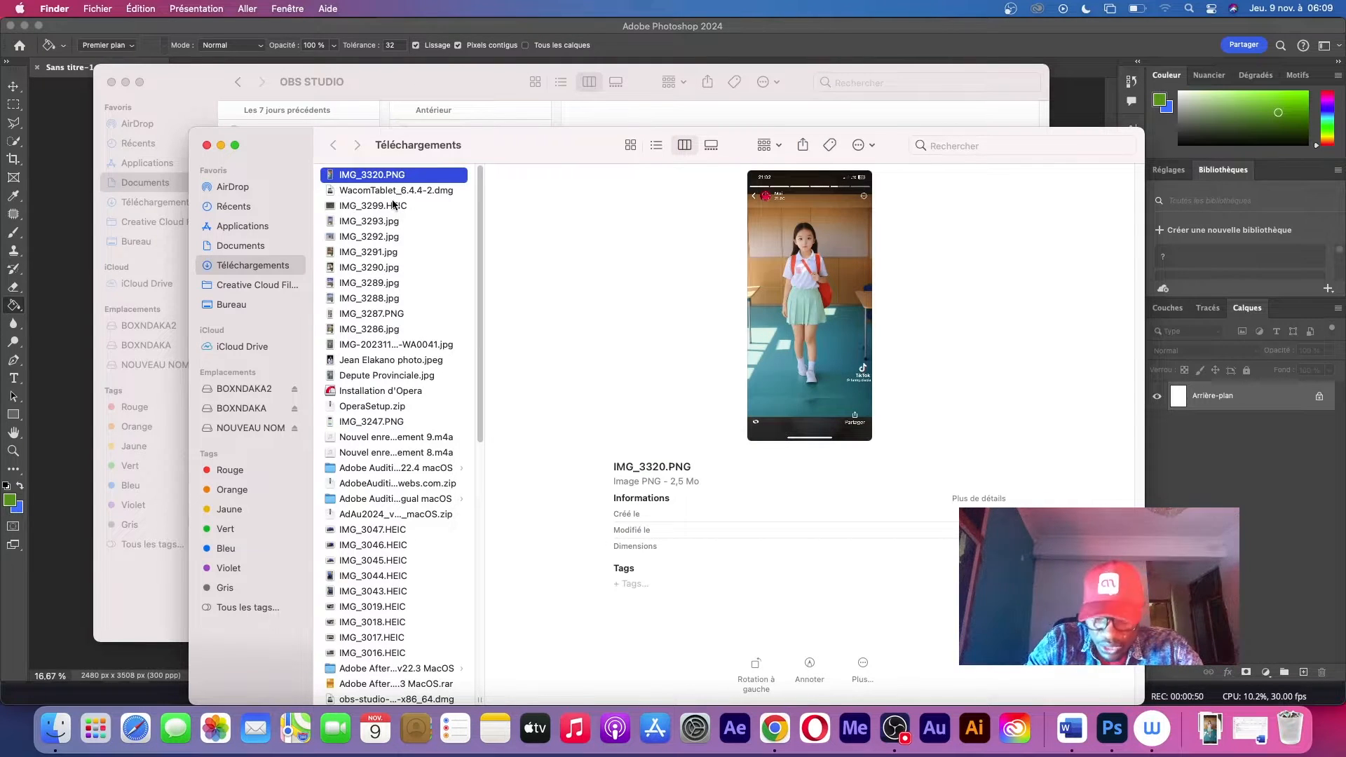
pyautogui.rightClick(401, 175)
pyautogui.moveTo(531, 204)
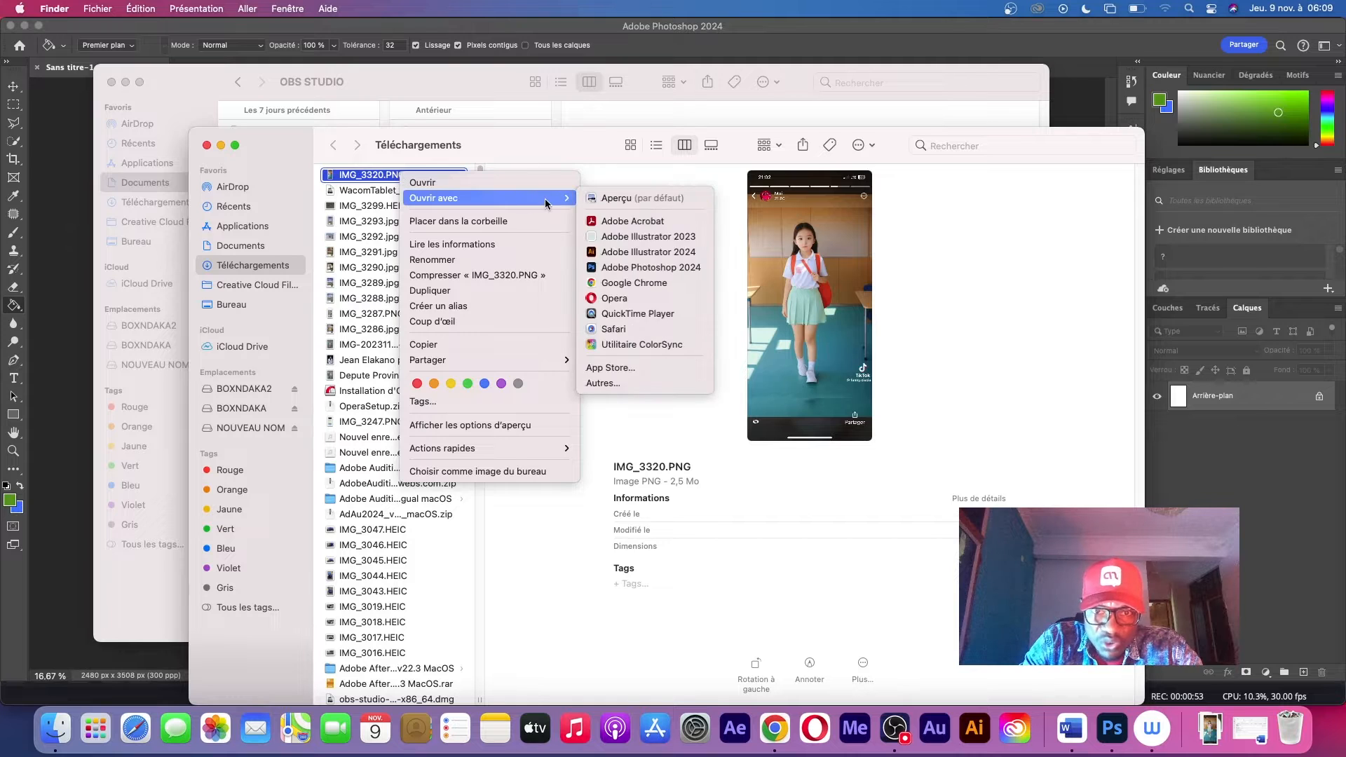
pyautogui.click(650, 267)
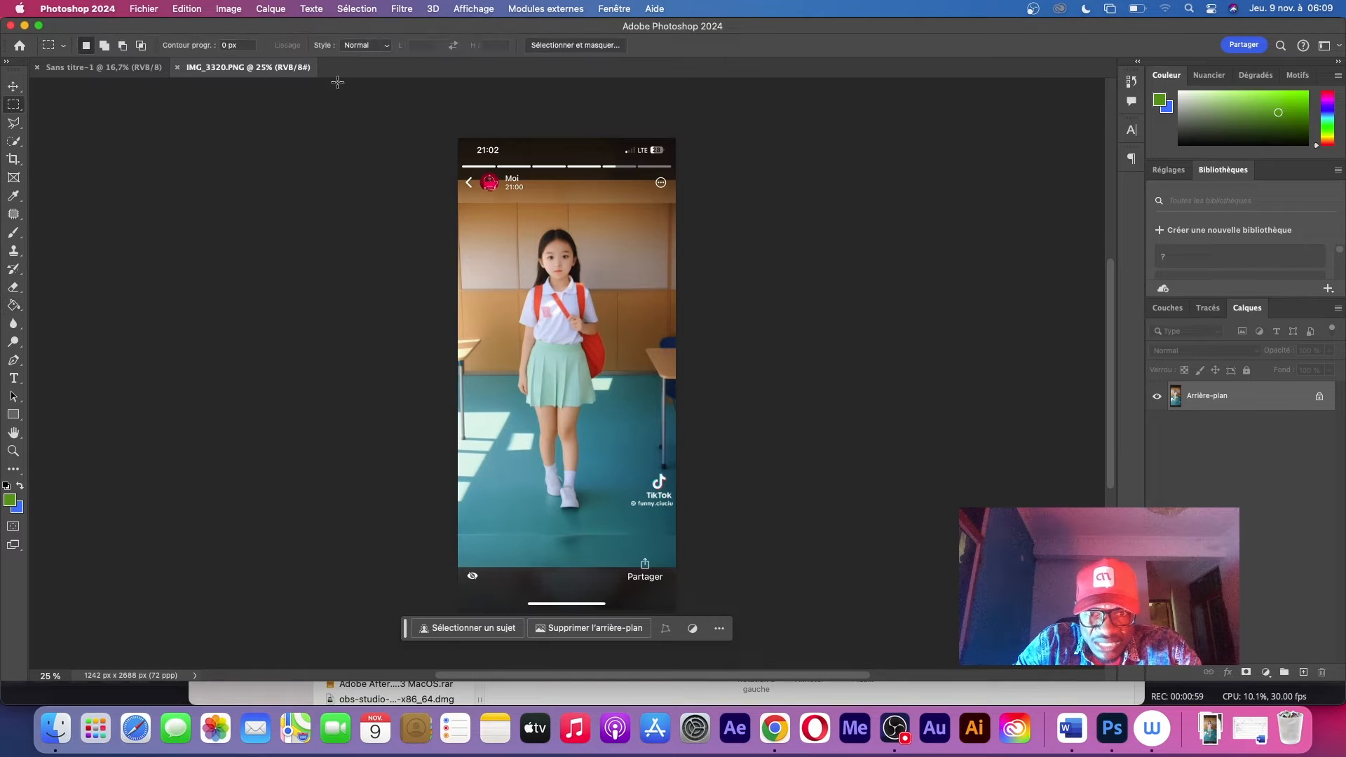
# Copy the rectangular area around the girl from IMG_3320.PNG into Sans titre-1 and enlarge it to fill most of the page height
pyautogui.moveTo(473, 226); pyautogui.dragTo(638, 526)
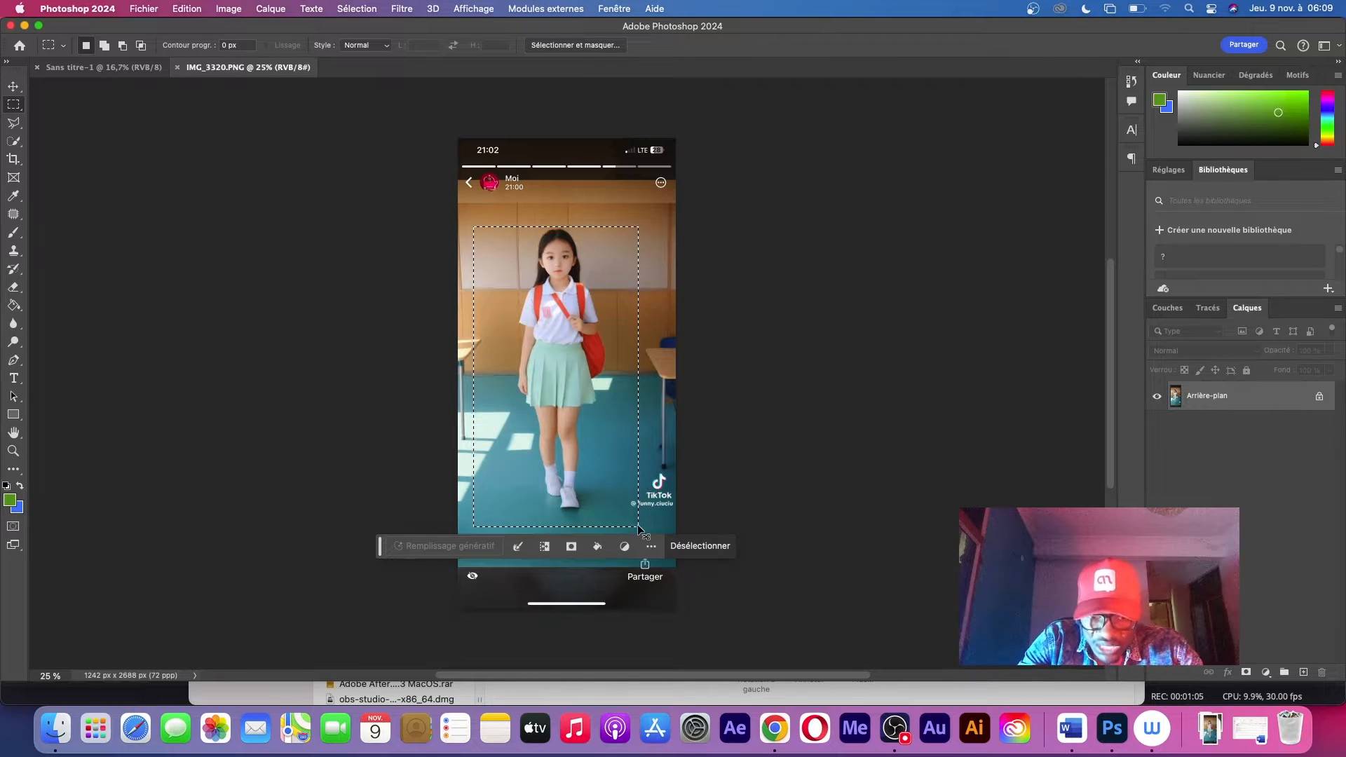
pyautogui.click(119, 67)
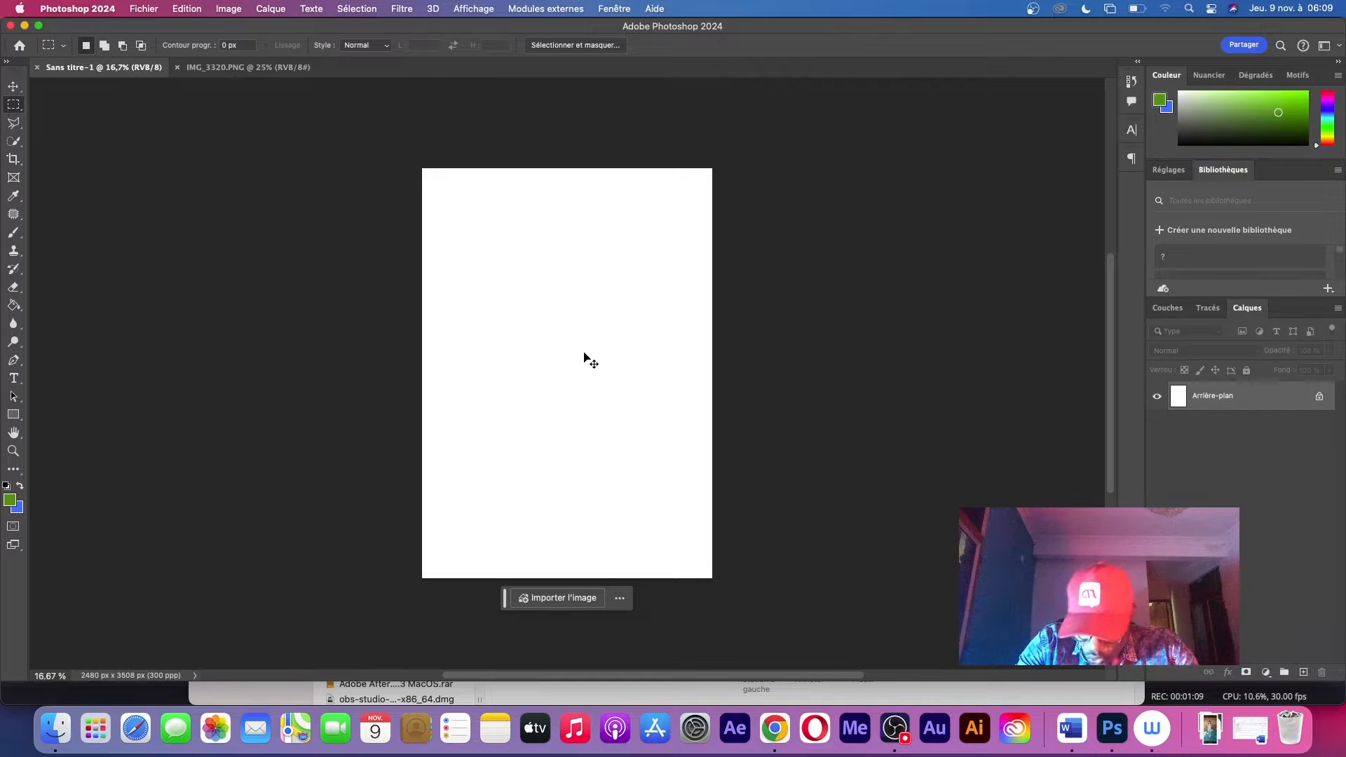
pyautogui.press('super+v')
pyautogui.press('v')
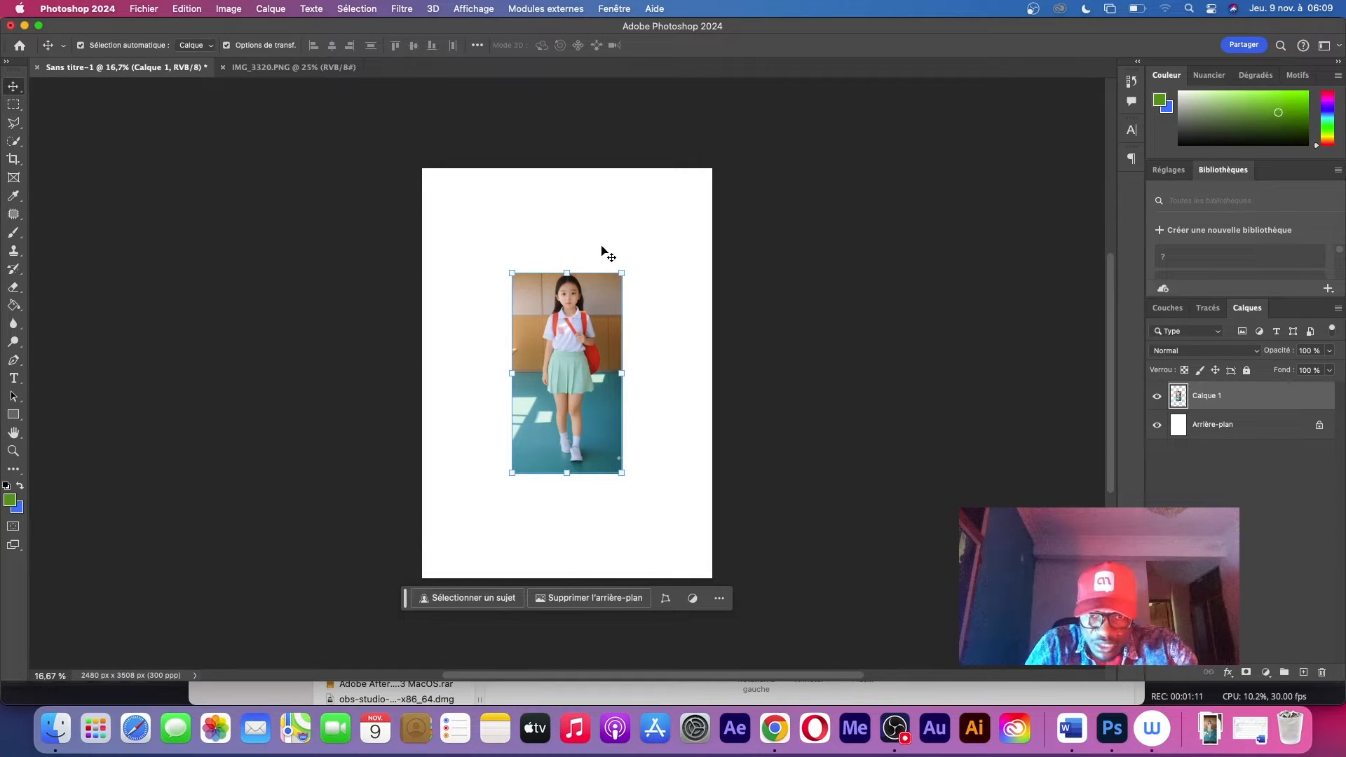
pyautogui.moveTo(626, 269); pyautogui.dragTo(600, 351)
pyautogui.press('Return')
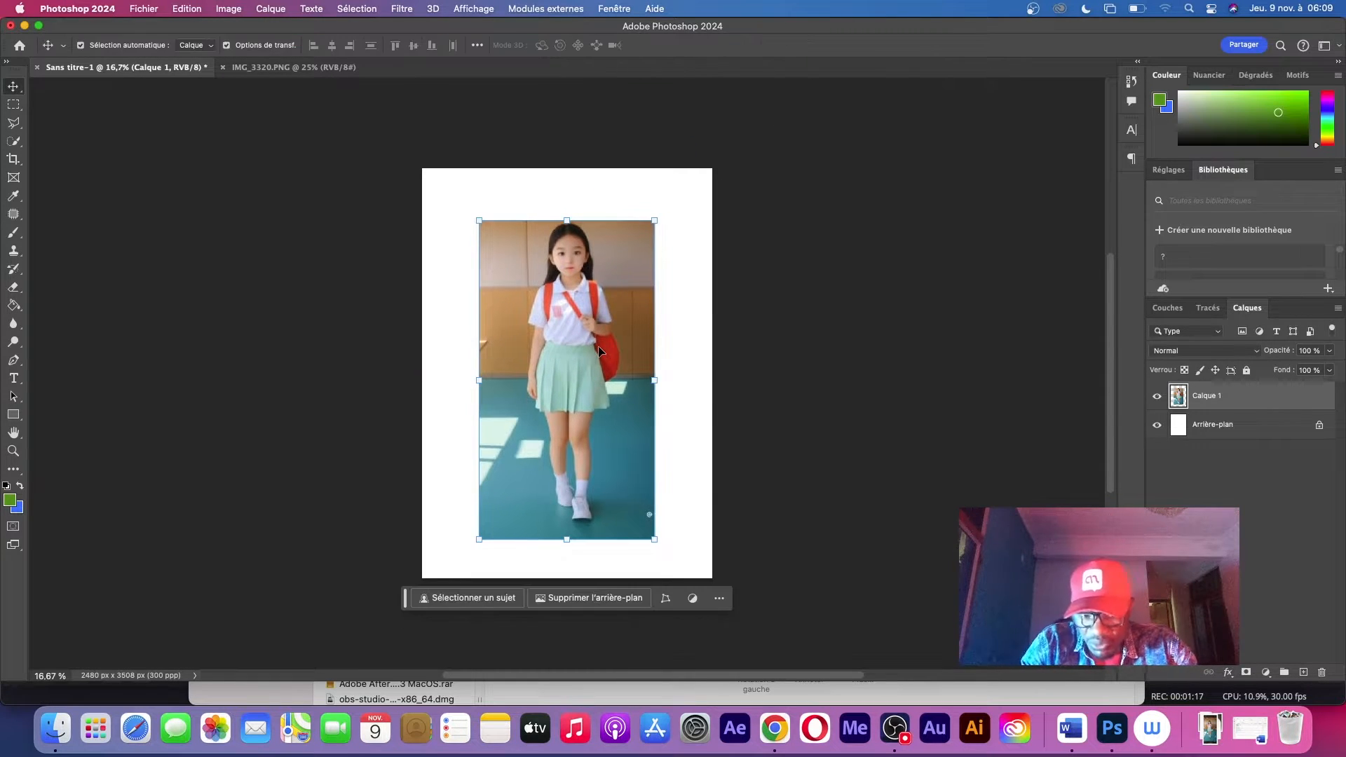
# Add a new empty layer above the pasted photo
pyautogui.press('z')
pyautogui.moveTo(578, 377); pyautogui.dragTo(687, 408)
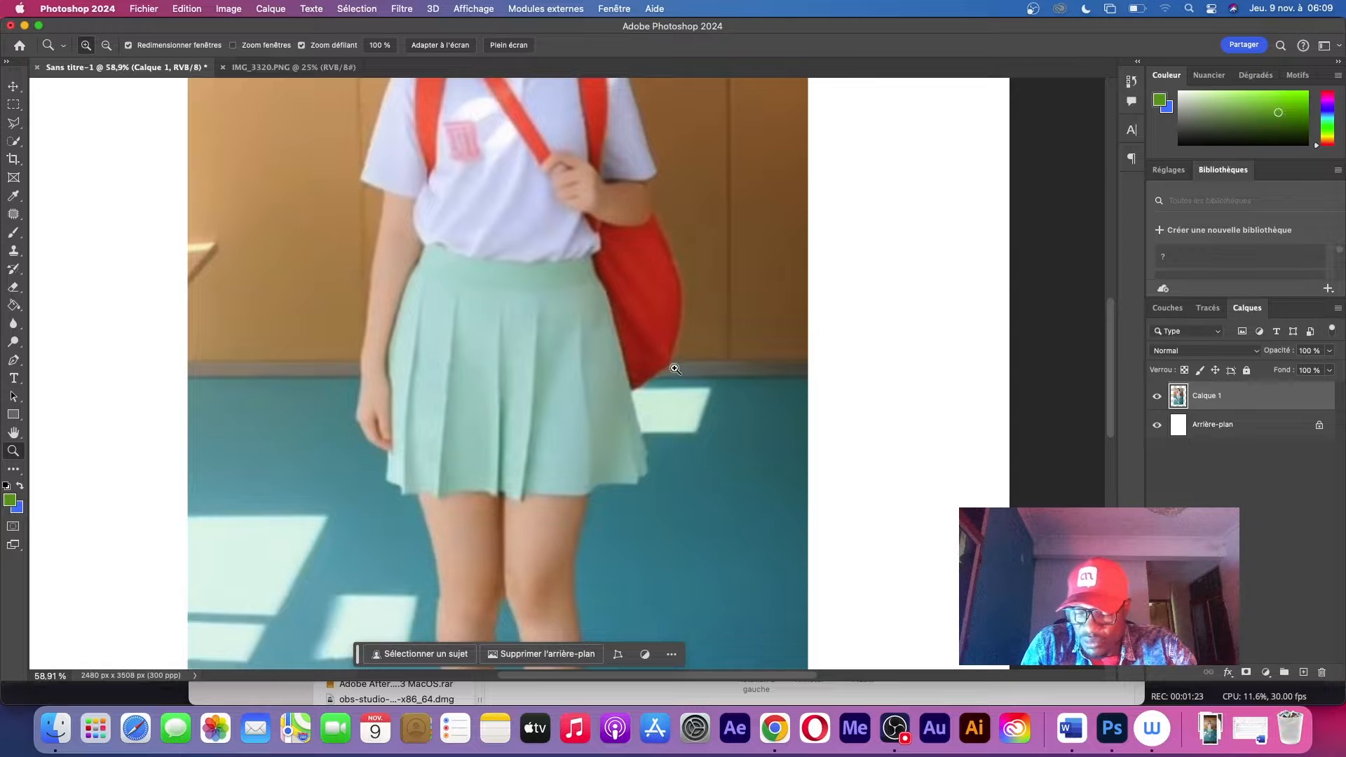
pyautogui.moveTo(674, 474); pyautogui.dragTo(688, 326)
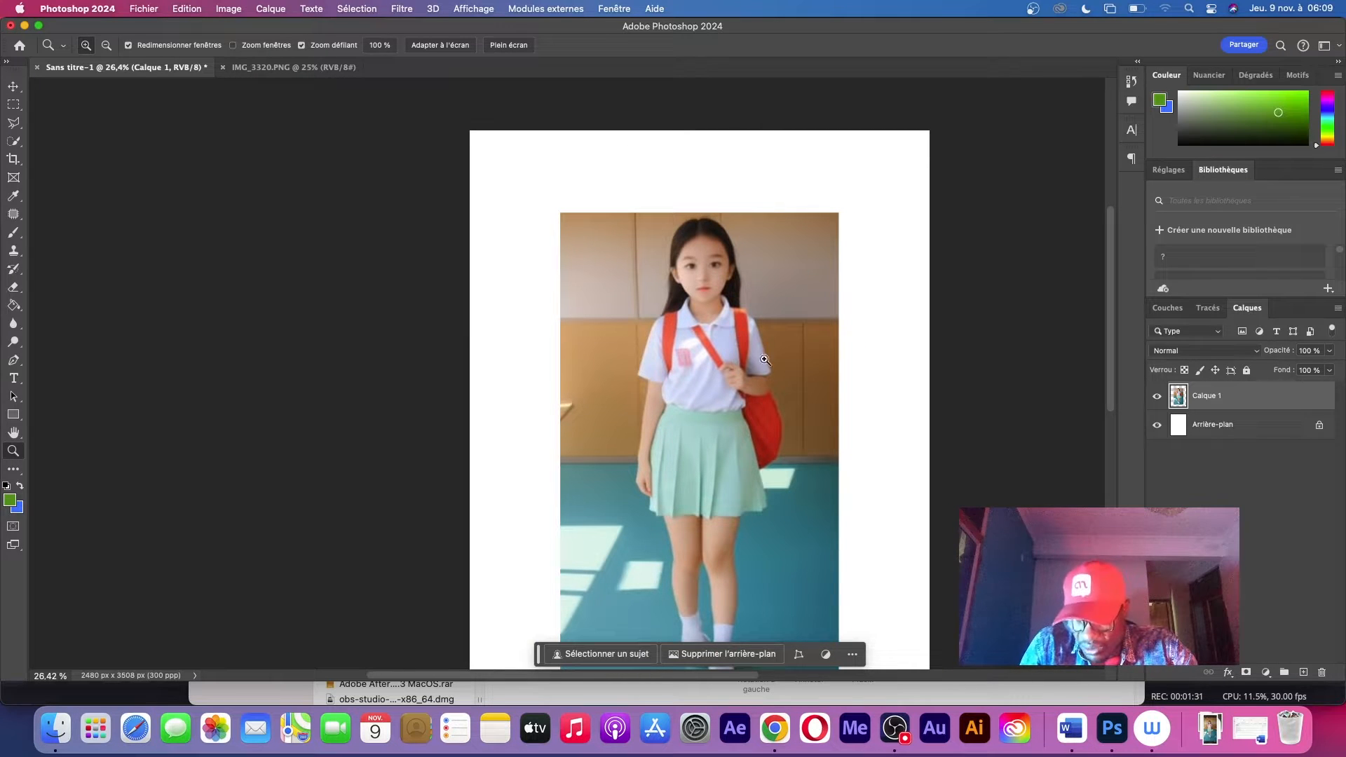
pyautogui.moveTo(748, 422); pyautogui.dragTo(958, 345)
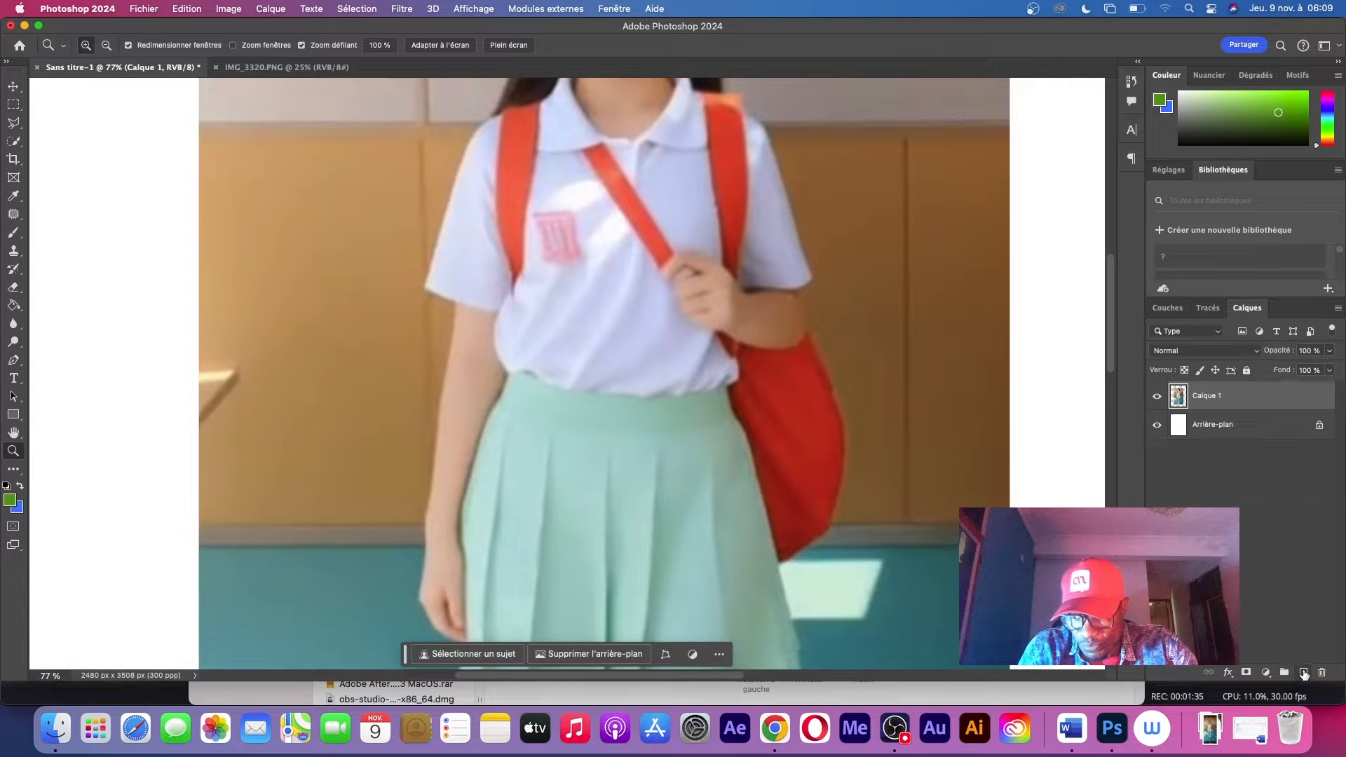
pyautogui.click(1303, 674)
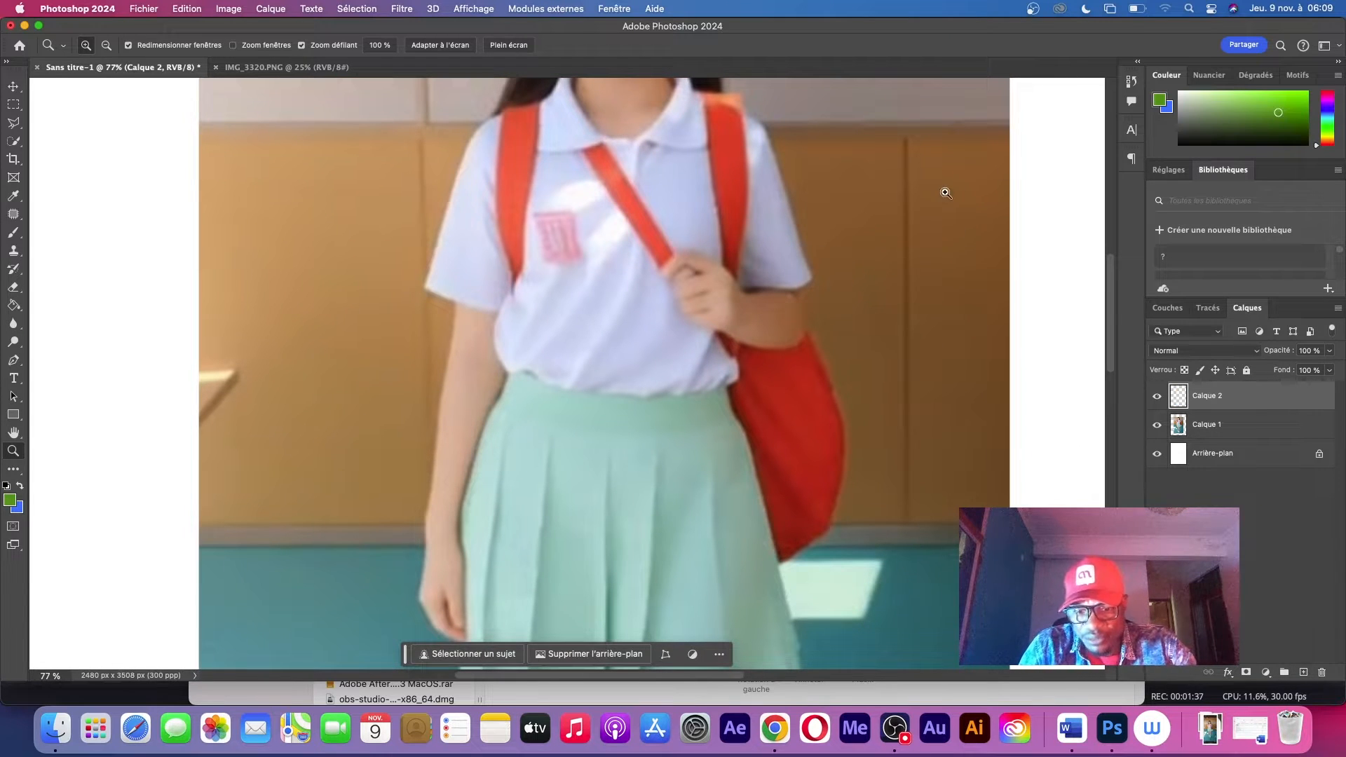
# Set the Brush tool's size to 20 px and the foreground colour to black
pyautogui.press('b')
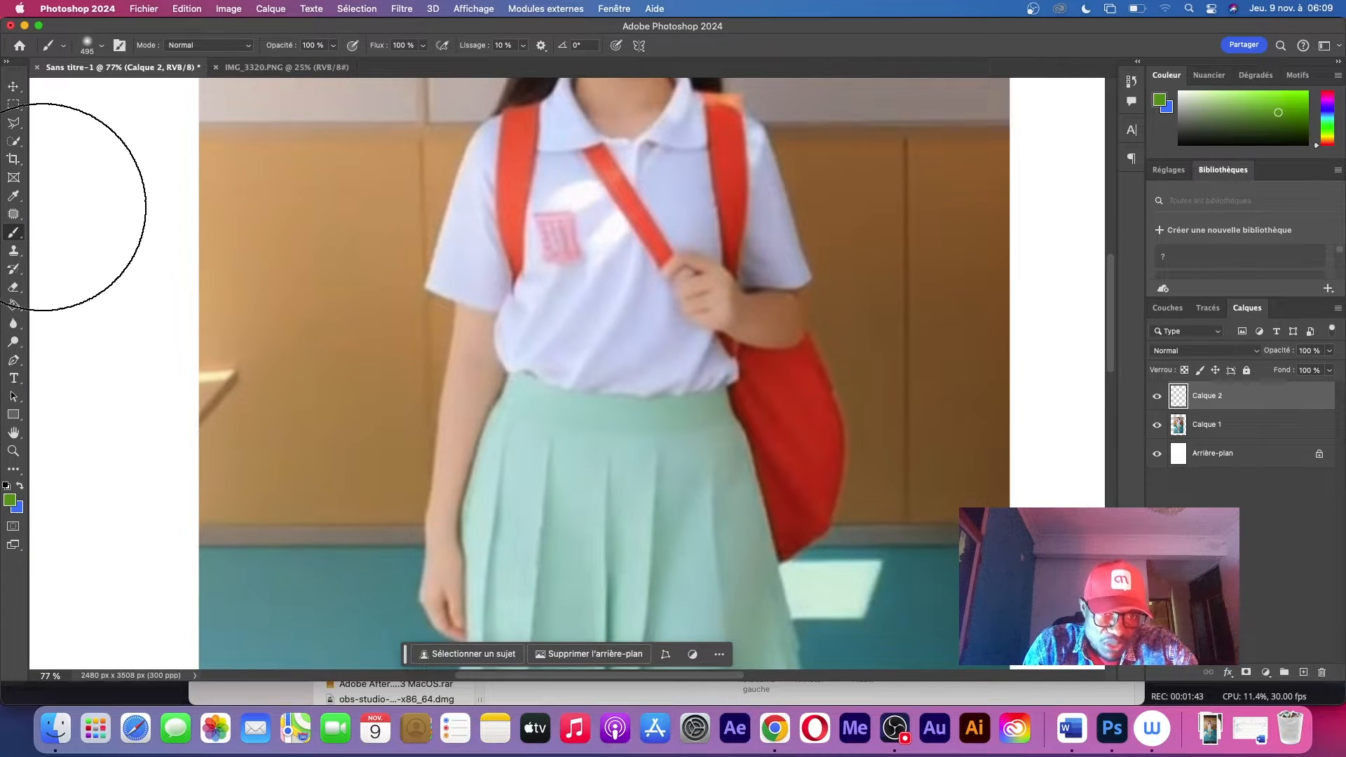
pyautogui.rightClick(424, 257)
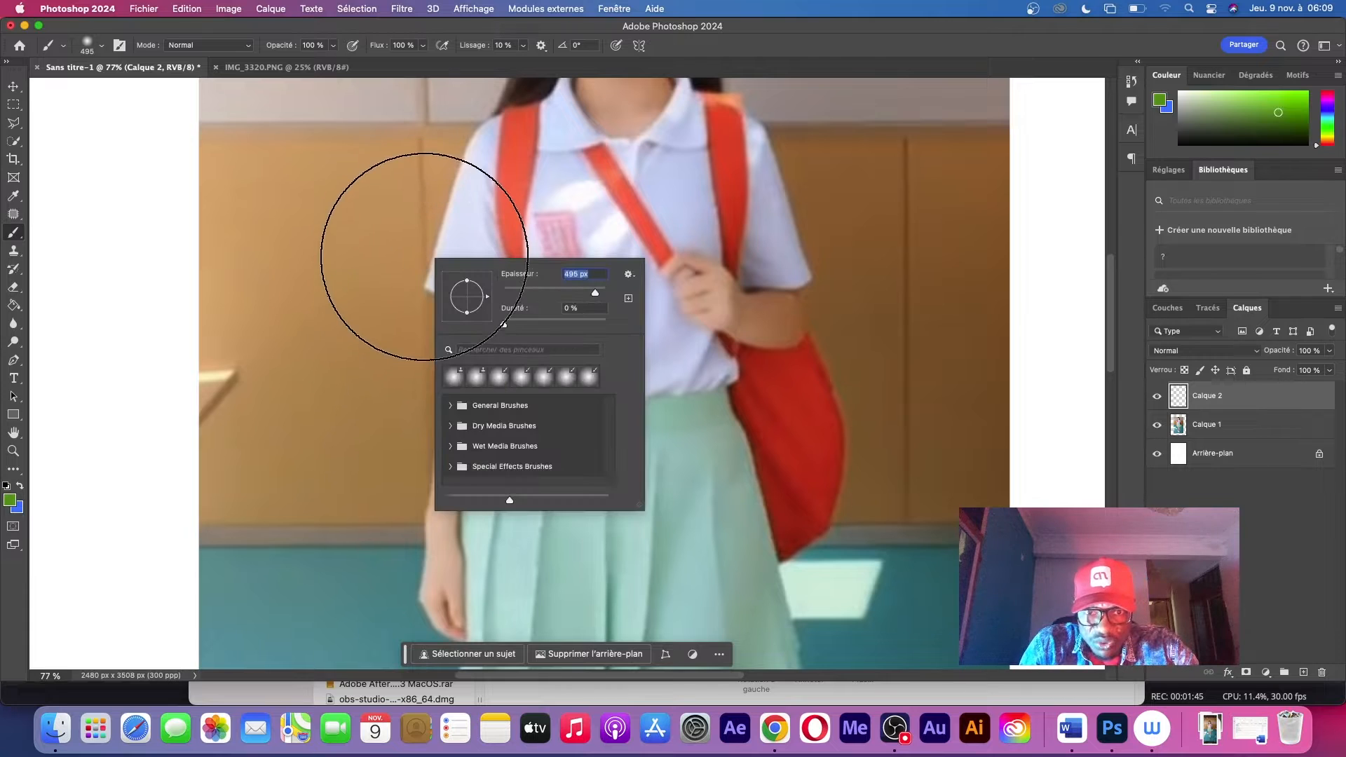
pyautogui.click(514, 293)
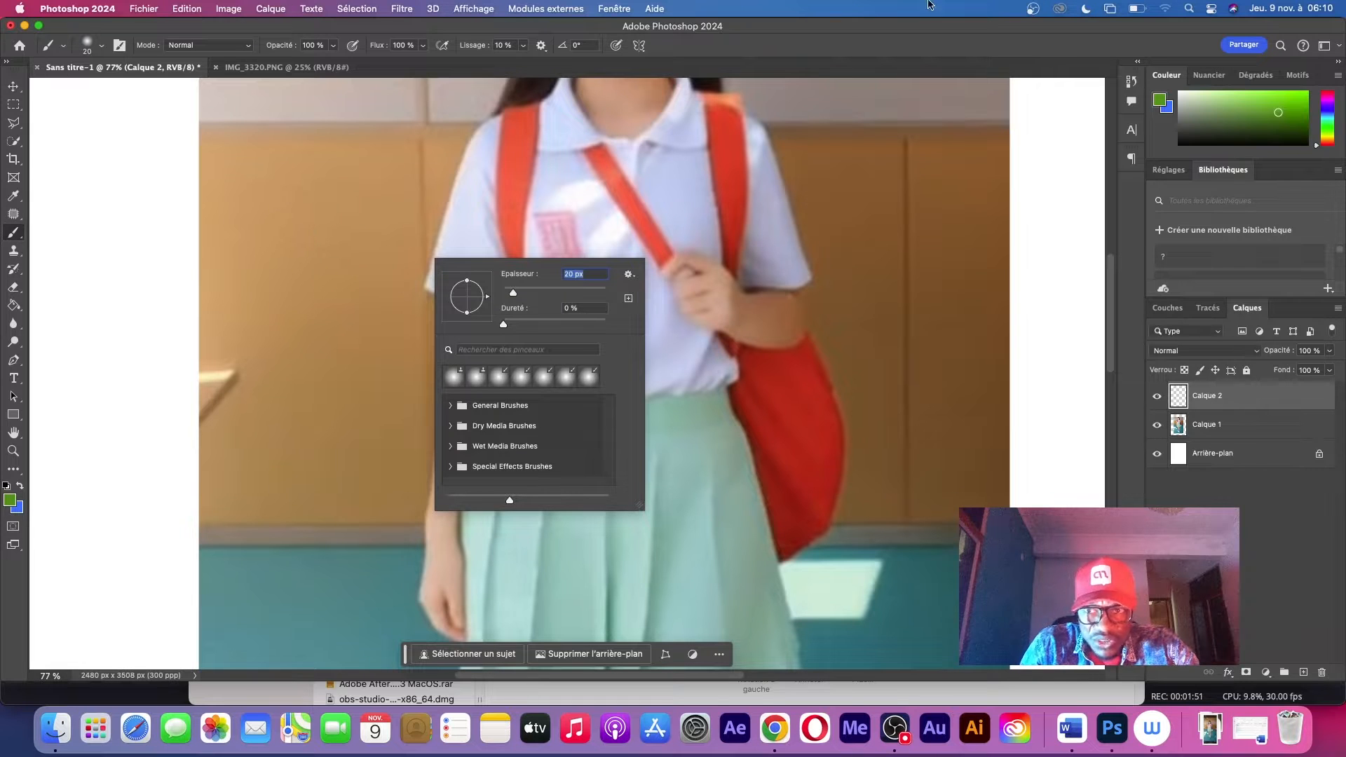
pyautogui.click(1181, 143)
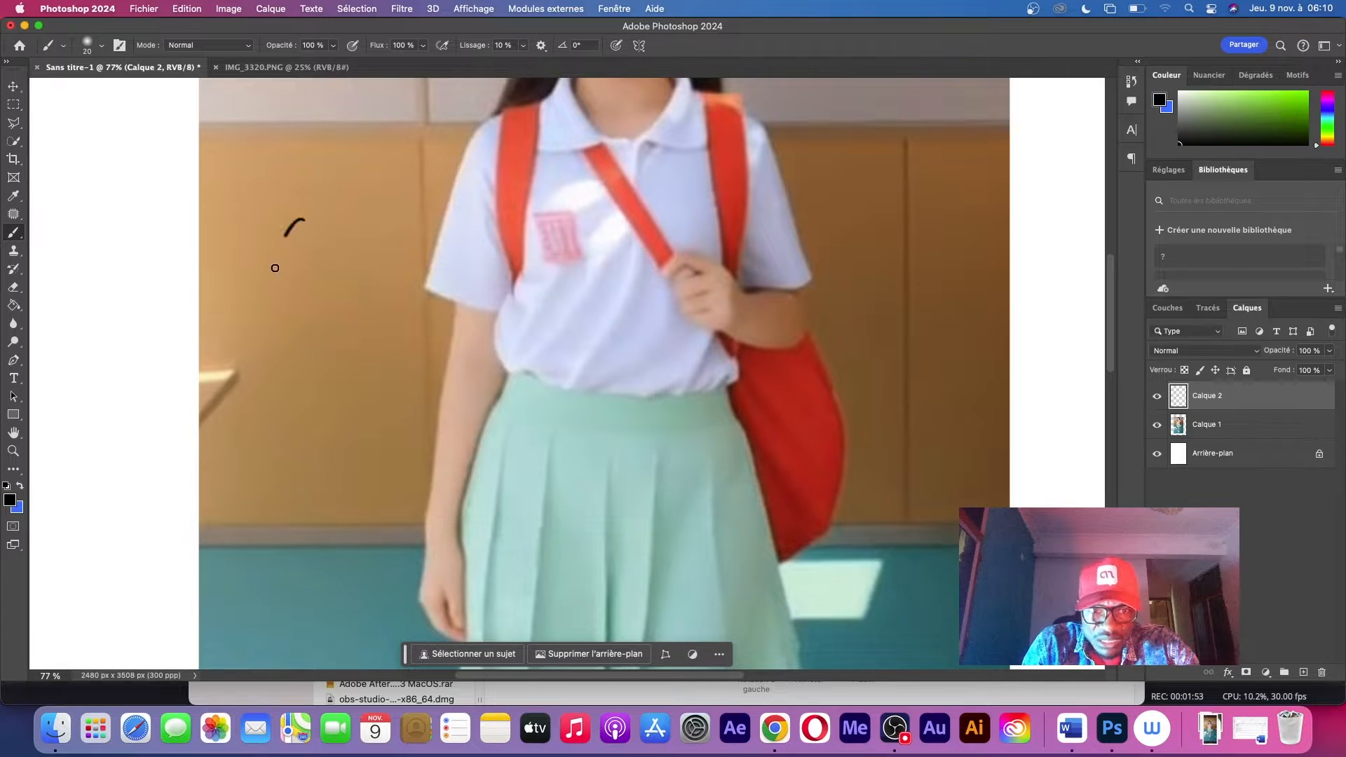
# Try freehand black brush strokes over the photo and with its layer hidden, undoing each one
pyautogui.moveTo(274, 268)
pyautogui.mouseDown()
pyautogui.moveTo(393, 450)
pyautogui.moveTo(73, 317)
pyautogui.moveTo(186, 309)
pyautogui.mouseUp()
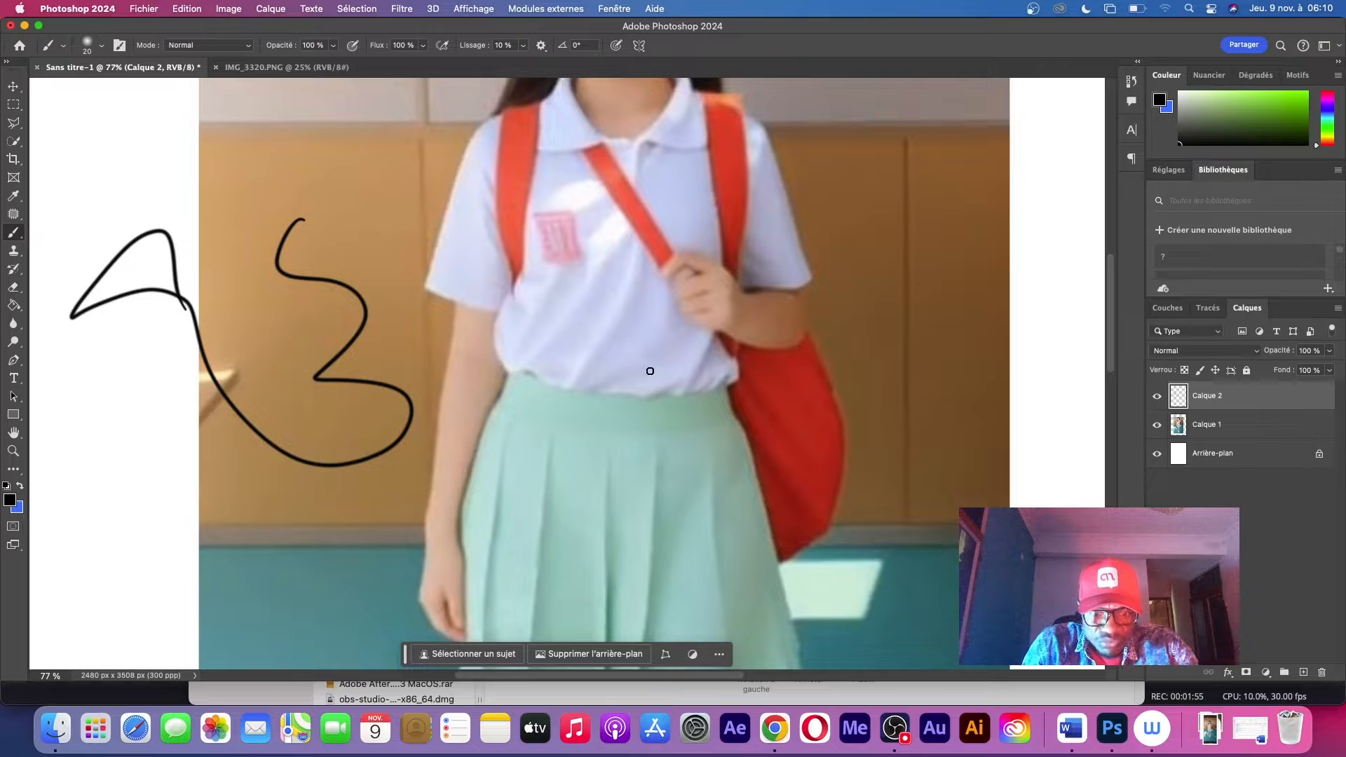
pyautogui.press('super+z')
pyautogui.click(1156, 427)
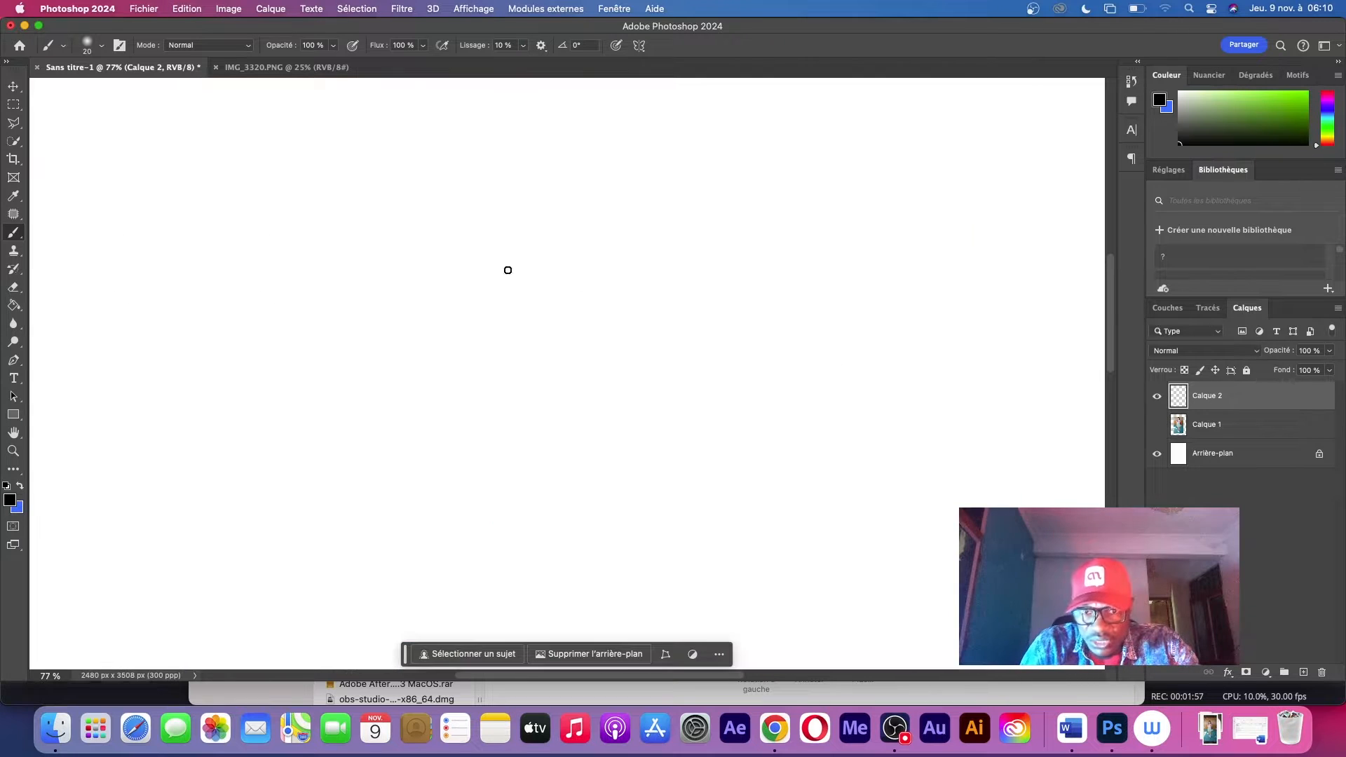
pyautogui.moveTo(433, 244)
pyautogui.mouseDown()
pyautogui.moveTo(640, 345)
pyautogui.moveTo(684, 440)
pyautogui.moveTo(661, 477)
pyautogui.moveTo(739, 432)
pyautogui.mouseUp()
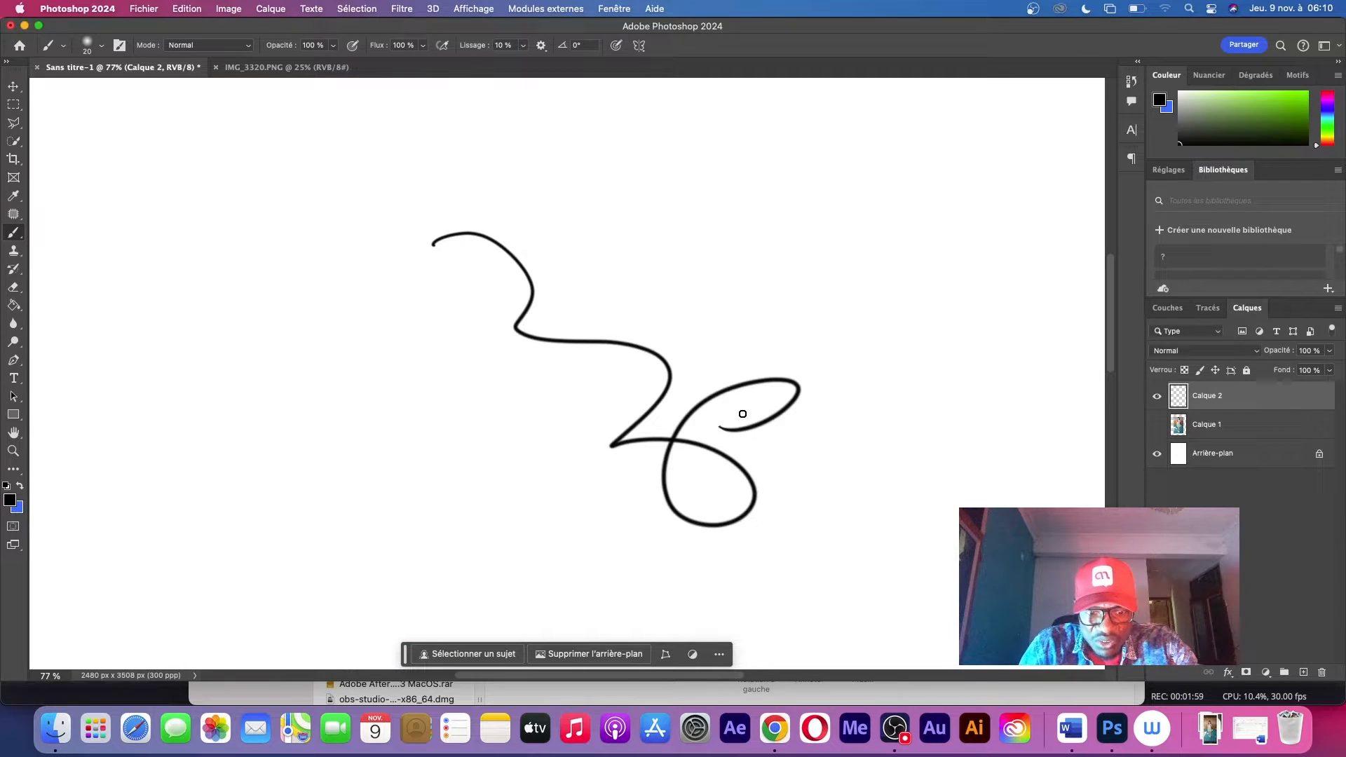
pyautogui.press('super+z')
# Enable pen pressure for the brush size, comparing black test strokes without and with it, and undo the strokes
pyautogui.scroll(5, 544, 309)
pyautogui.scroll(5, 547, 314)
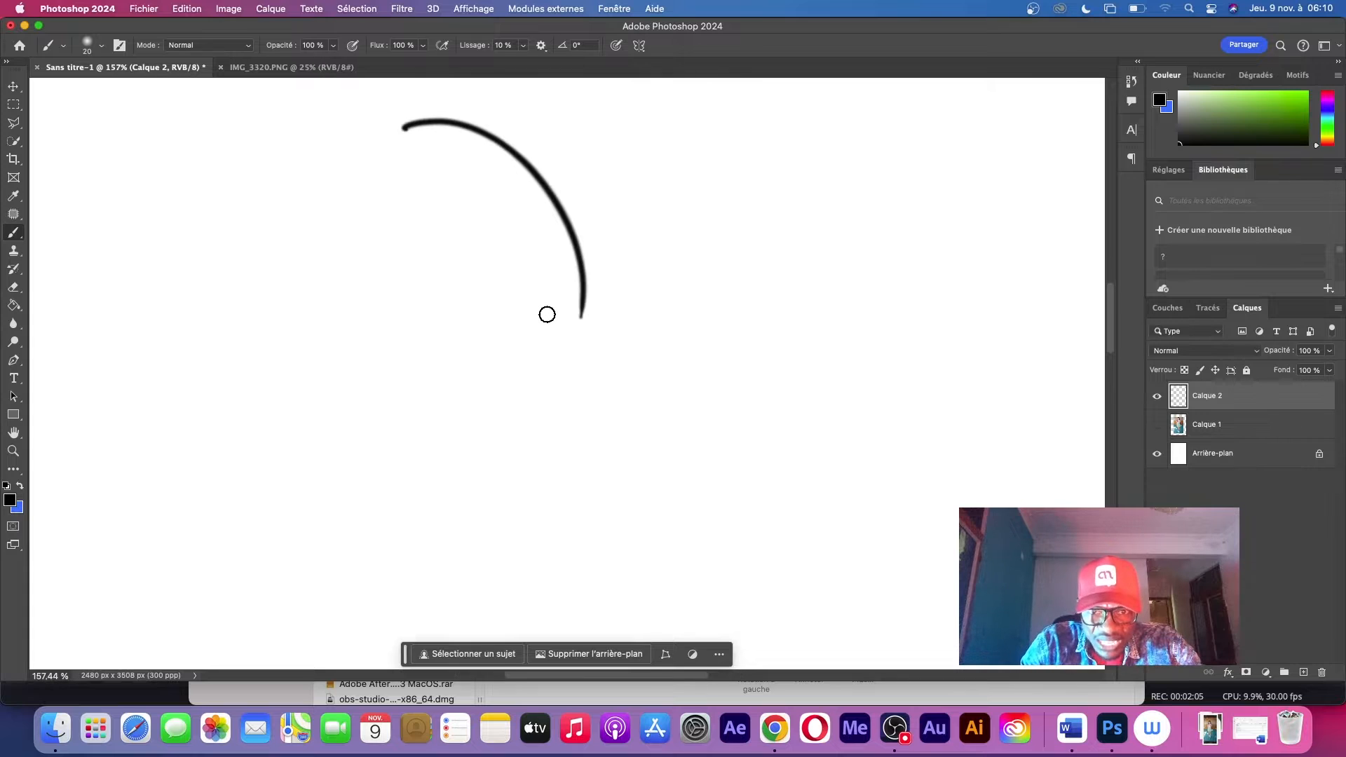
pyautogui.scroll(5, 778, 429)
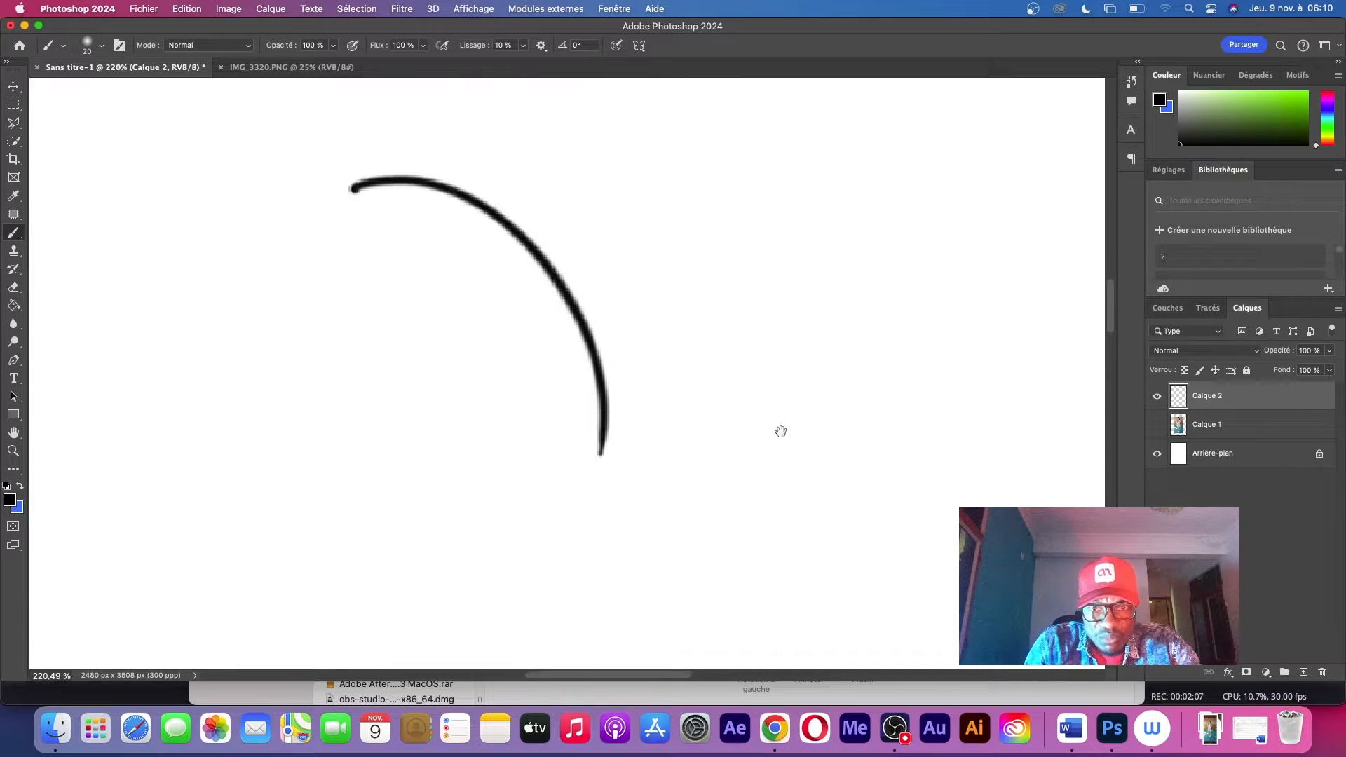
pyautogui.press('super+z')
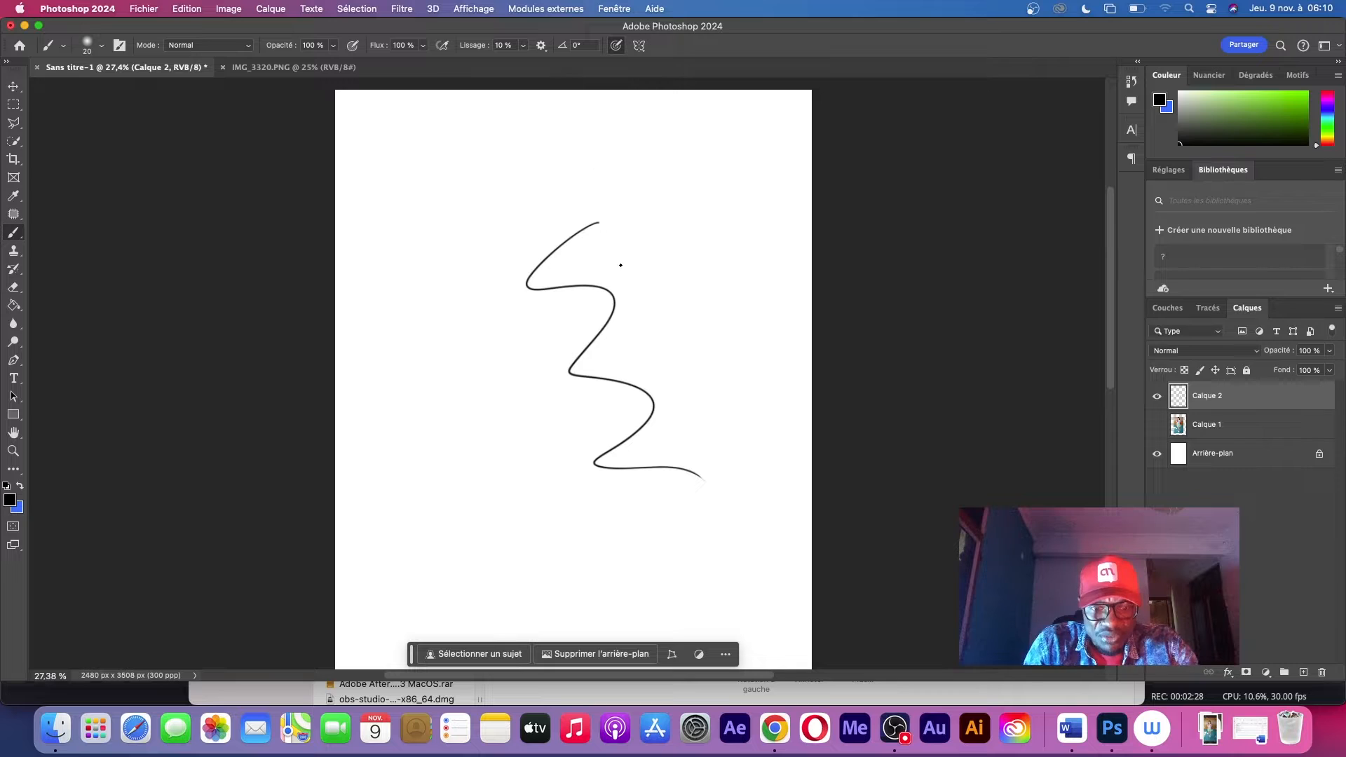
pyautogui.press('super+z')
# Set the foreground colour to medium grey, test it with one wavy freehand stroke and undo that stroke
pyautogui.moveTo(1201, 109); pyautogui.dragTo(1144, 114)
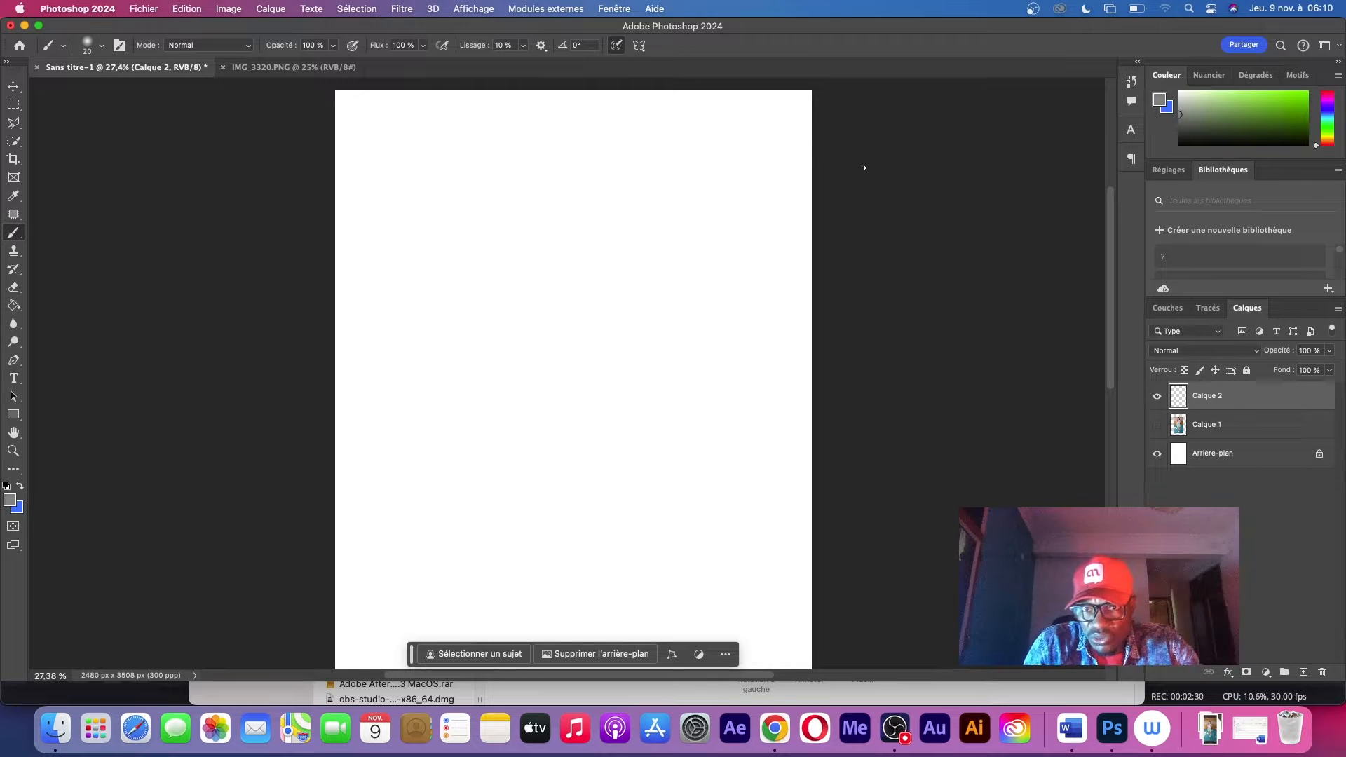
pyautogui.moveTo(496, 243)
pyautogui.mouseDown()
pyautogui.moveTo(544, 303)
pyautogui.moveTo(586, 412)
pyautogui.moveTo(512, 436)
pyautogui.mouseUp()
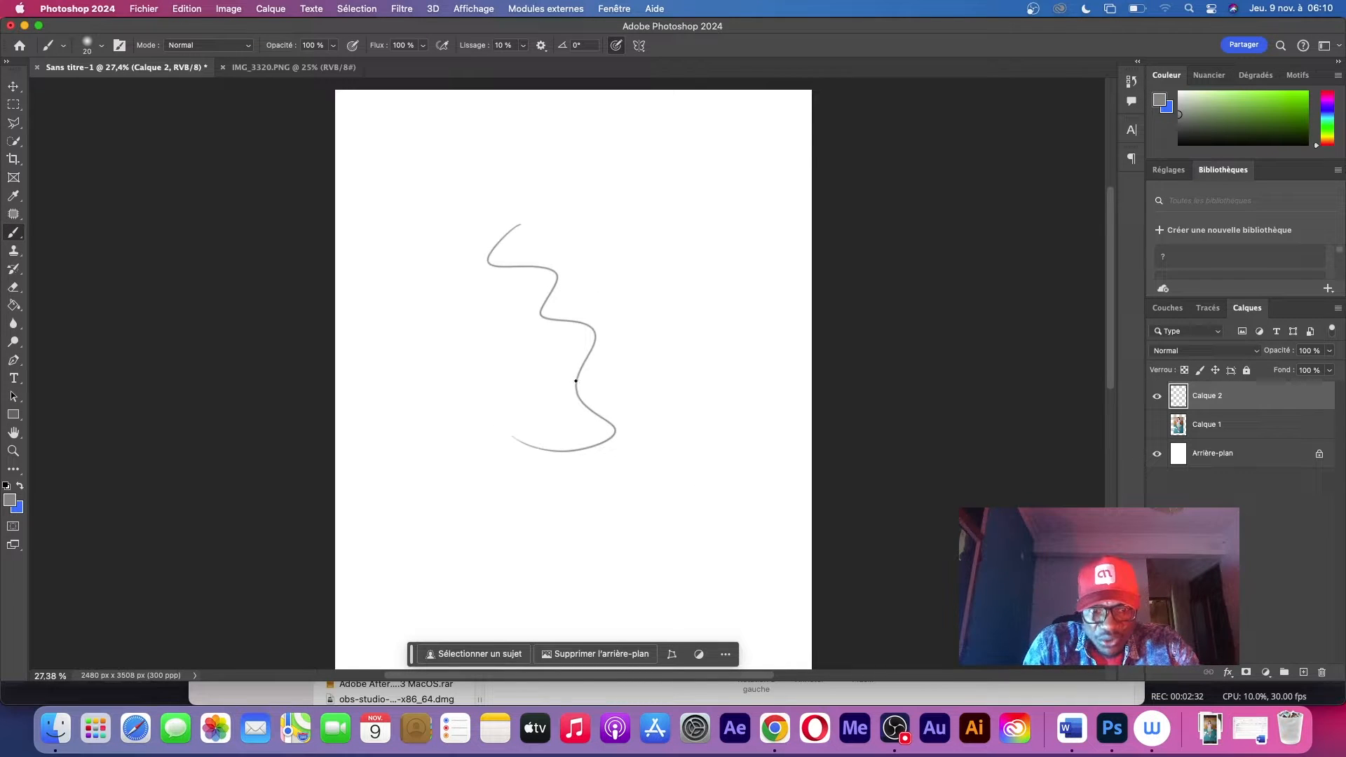
pyautogui.press('super+z')
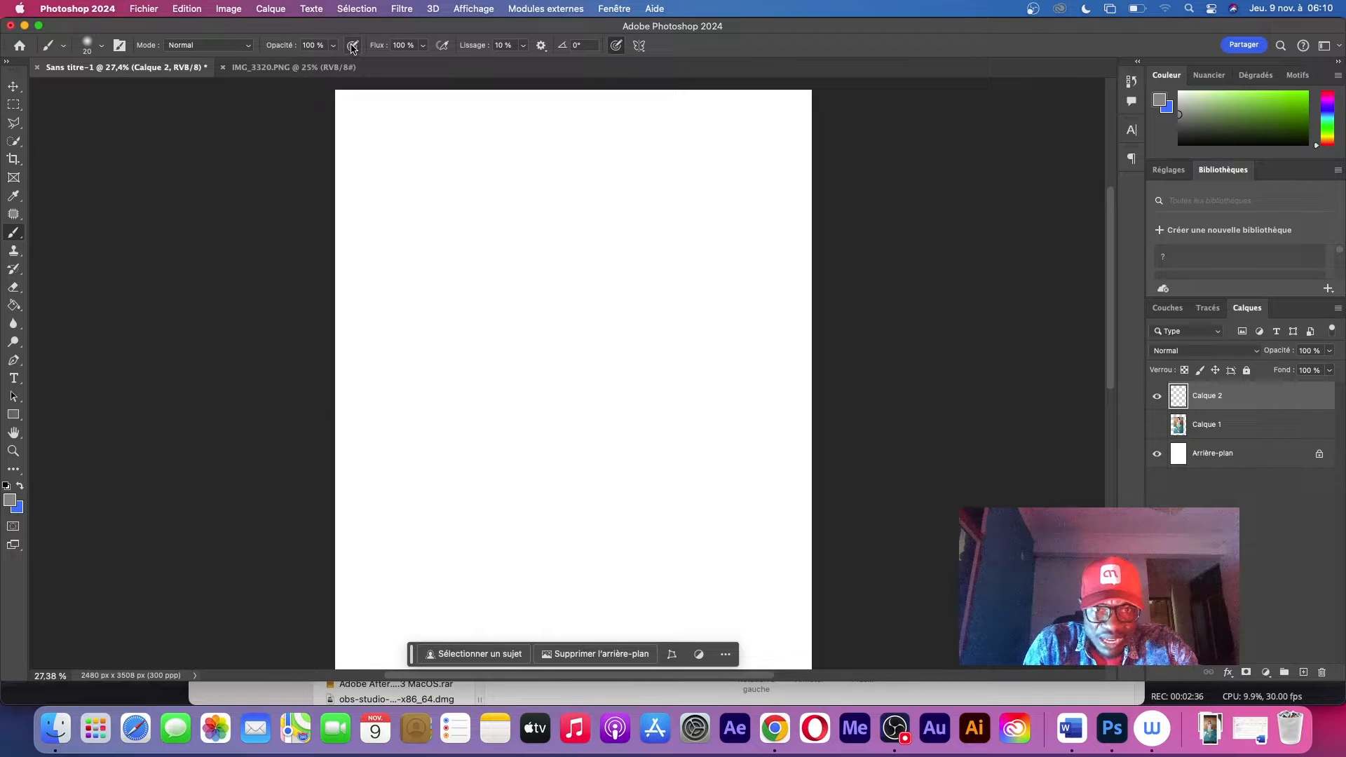
# Enable pen pressure for the brush opacity, try it with freehand strokes and undo them
pyautogui.moveTo(537, 243); pyautogui.dragTo(481, 406)
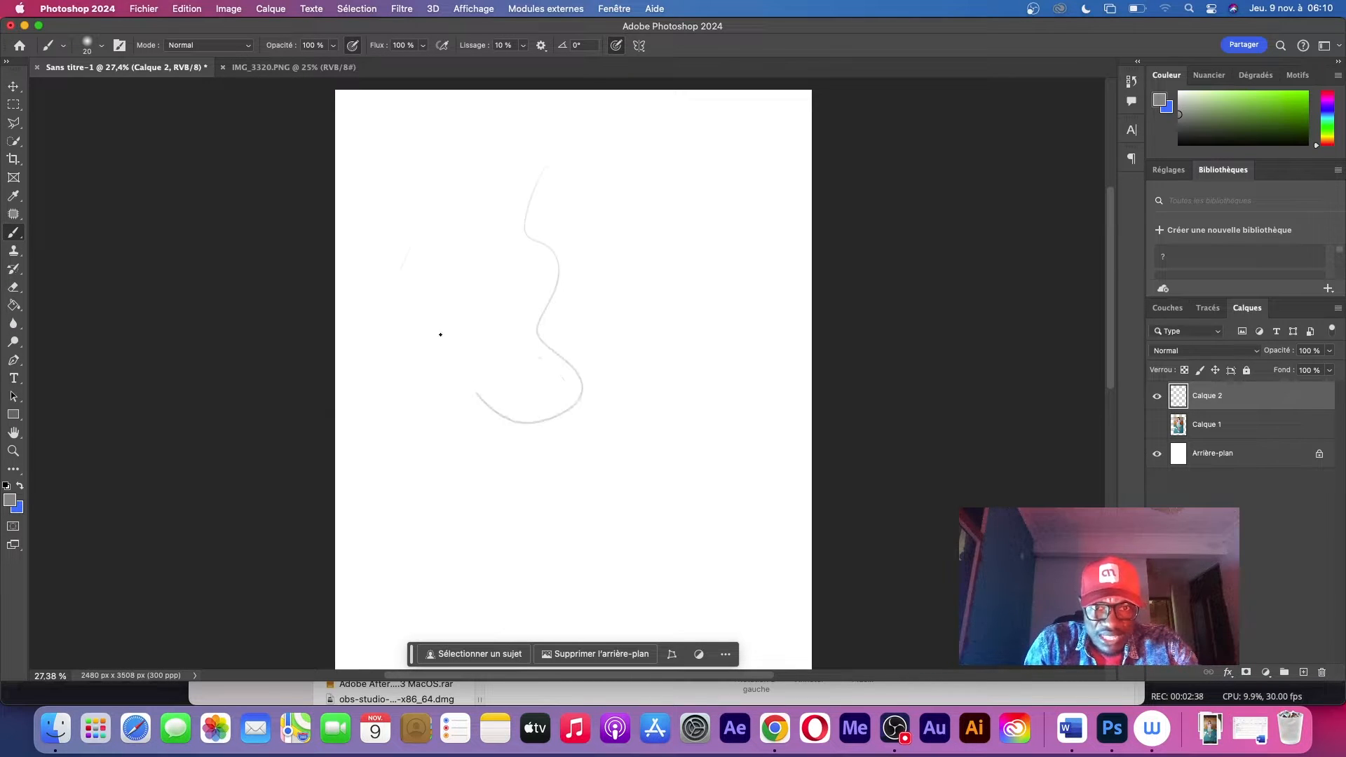
pyautogui.moveTo(439, 336); pyautogui.dragTo(580, 303)
pyautogui.press('super+z')
pyautogui.press('super+z')
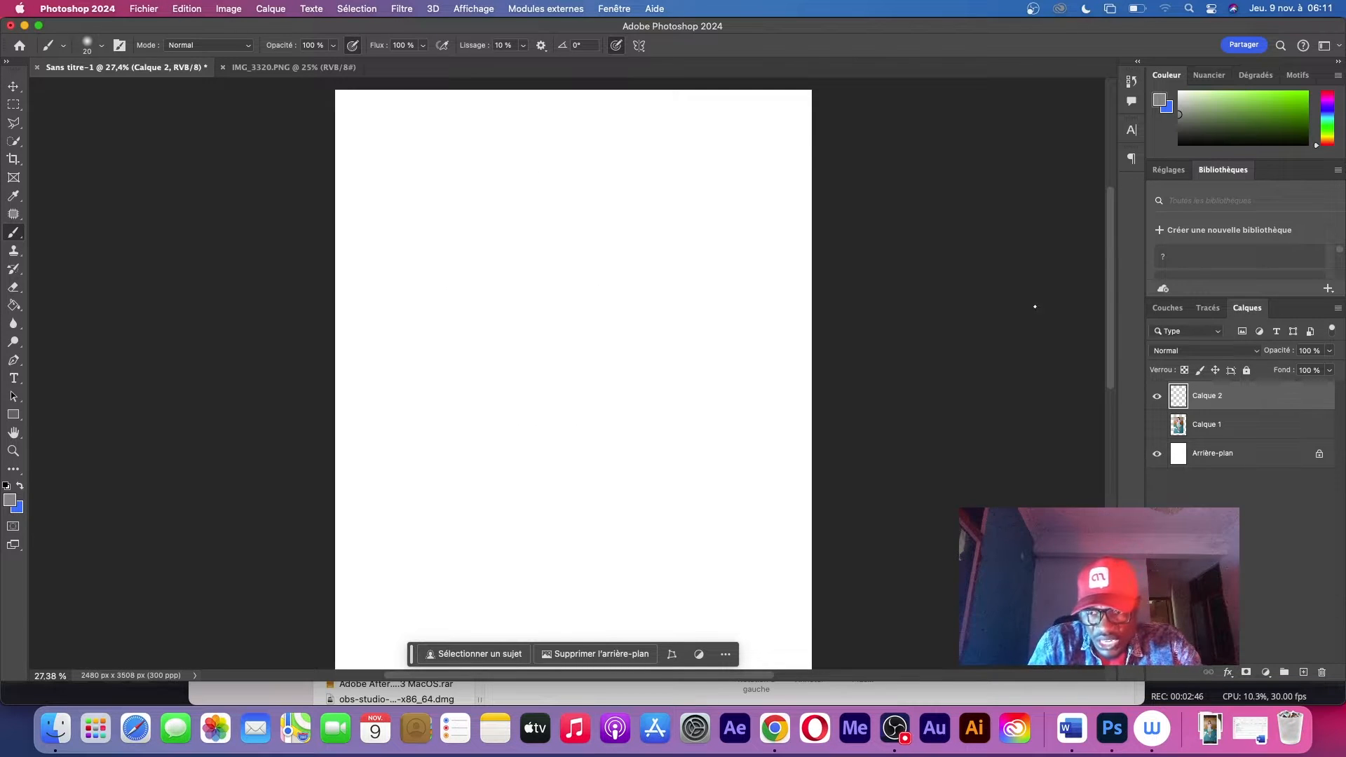
# Show the photo layer again and rename the empty drawing layer as Crayonné
pyautogui.click(1158, 425)
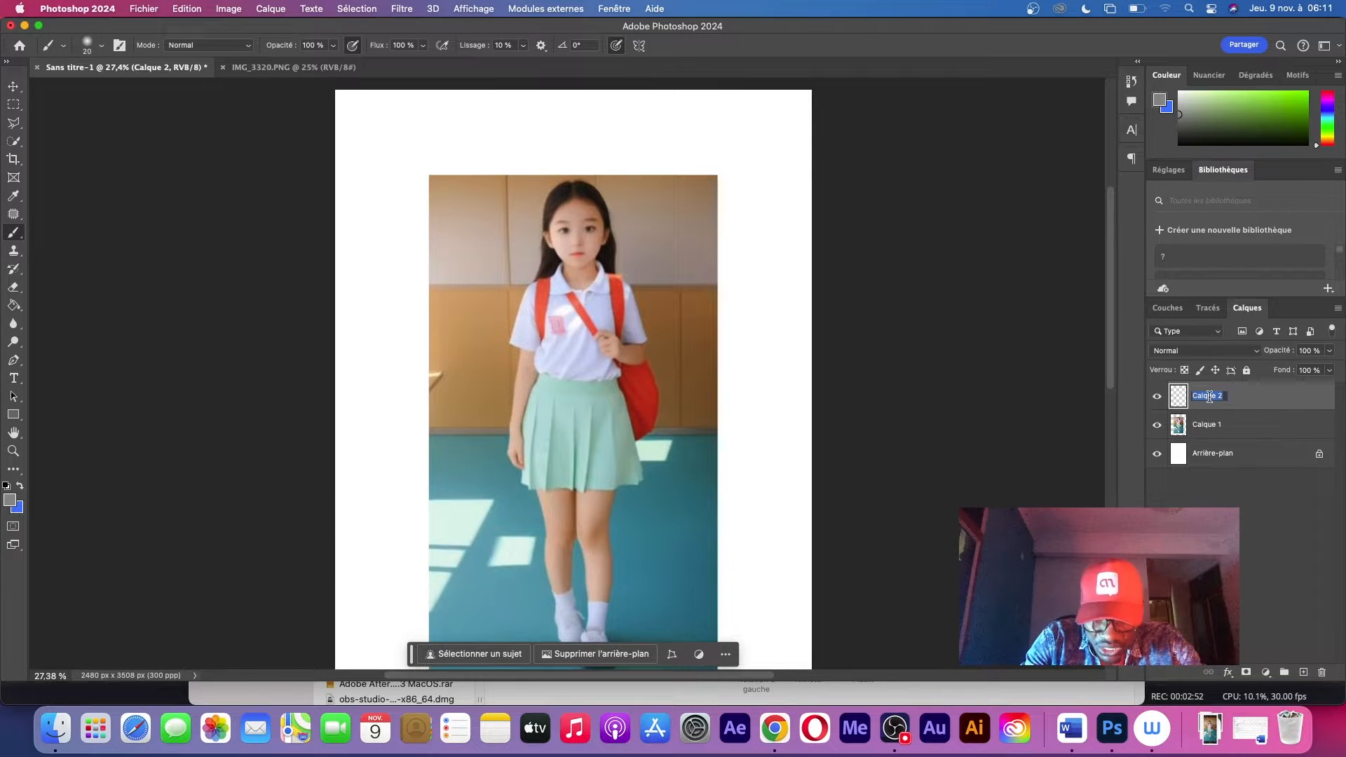
pyautogui.press('Return')
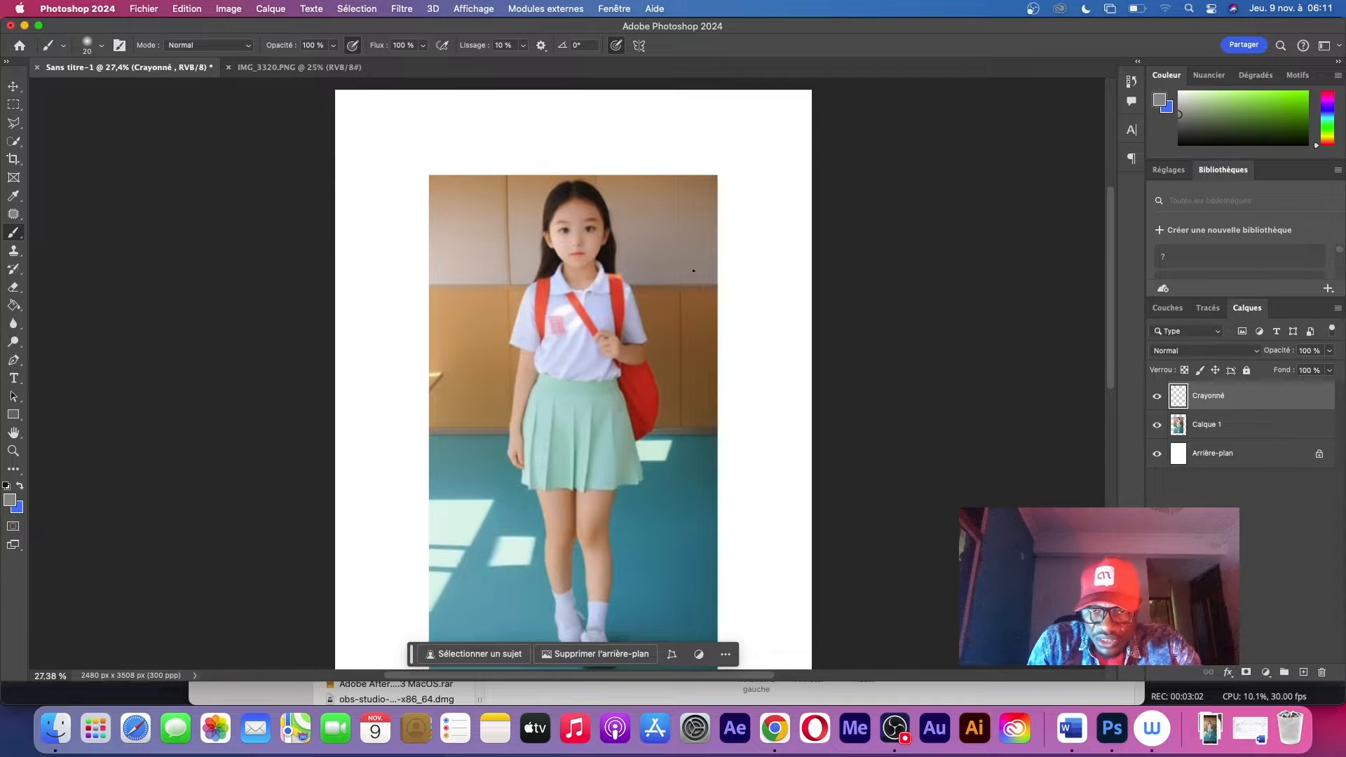
# Set the Crayonné layer's blend mode to Produit
pyautogui.scroll(1, 637, 274)
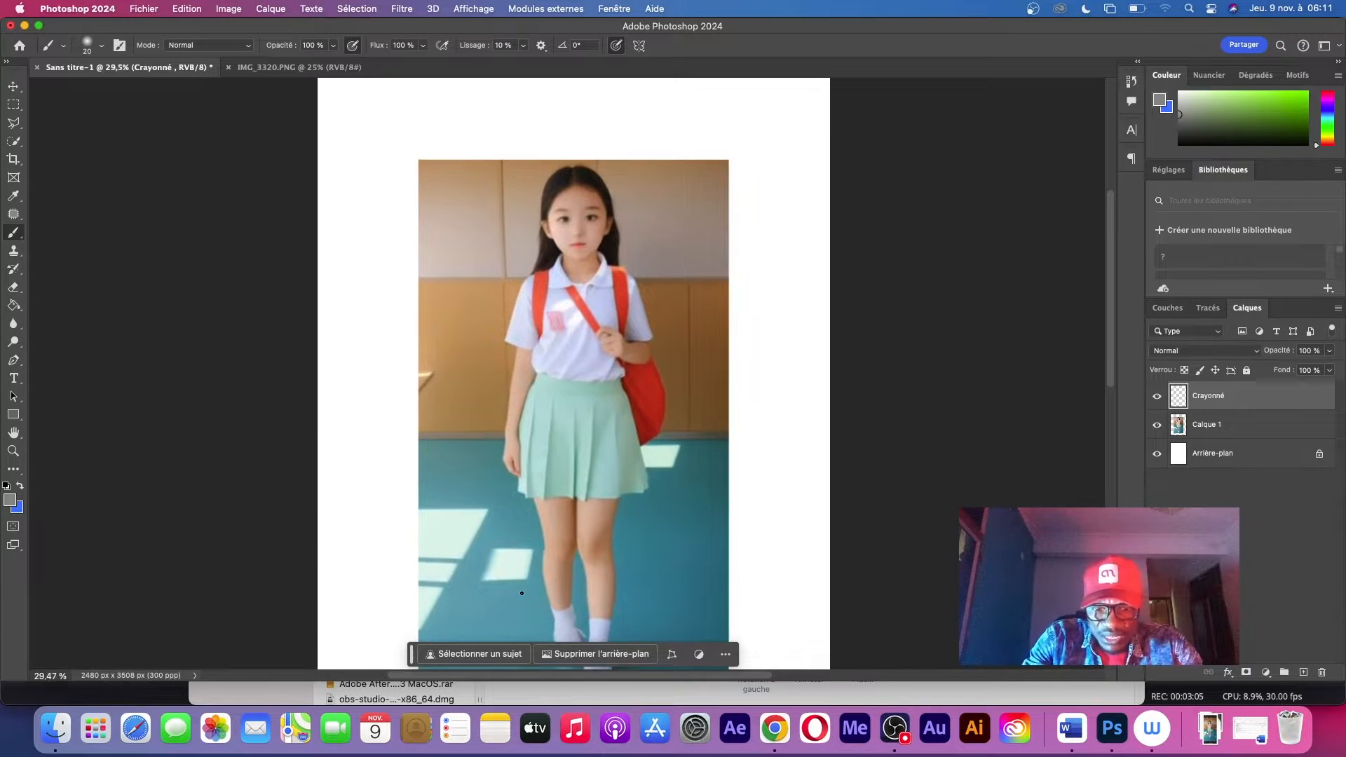
pyautogui.scroll(10, 569, 376)
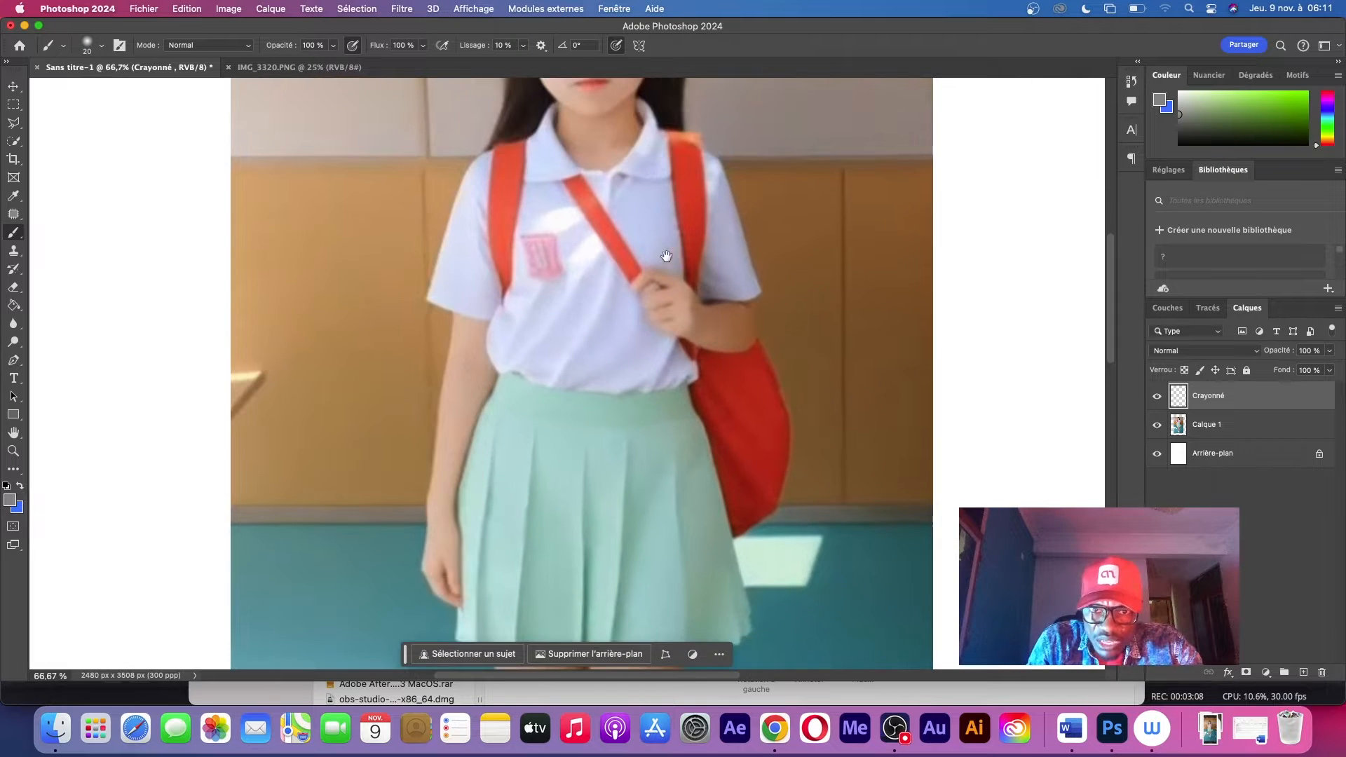
pyautogui.moveTo(666, 257); pyautogui.dragTo(655, 414)
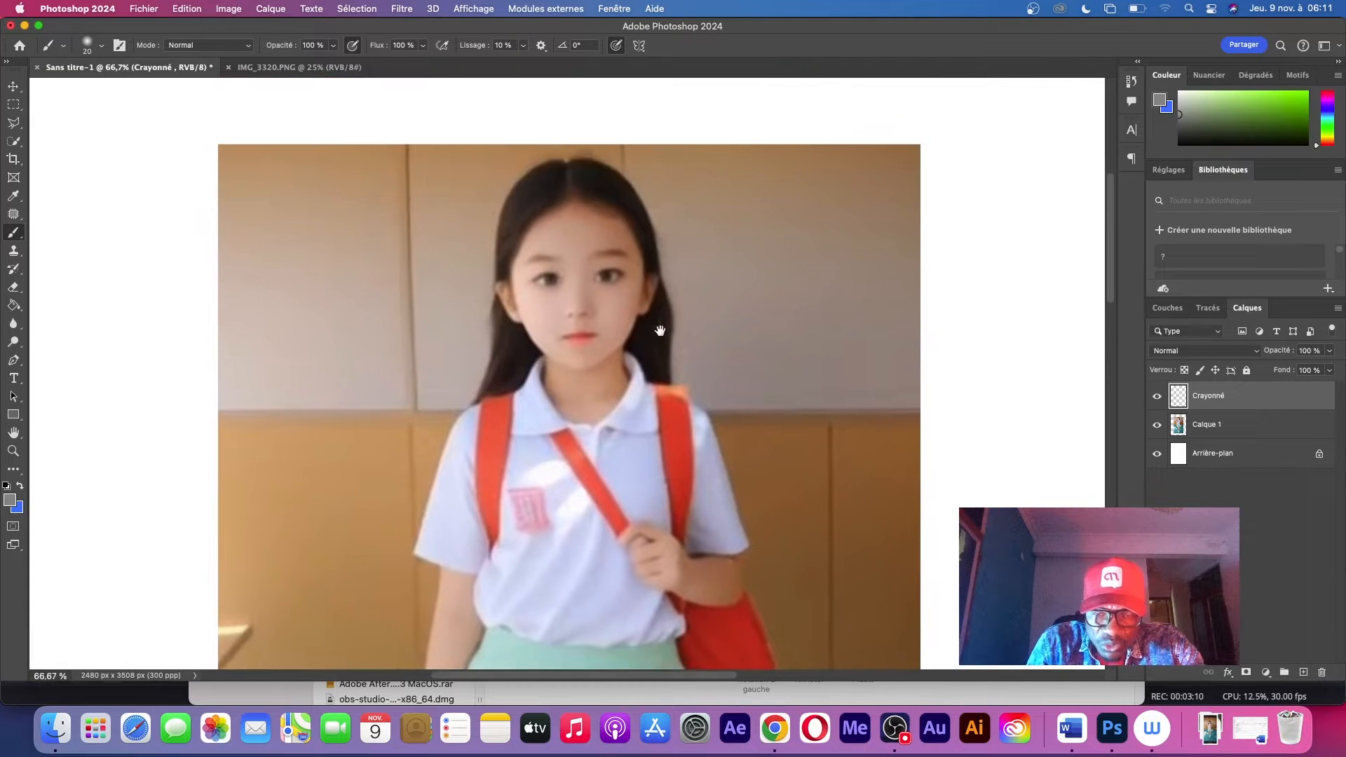
pyautogui.moveTo(661, 330); pyautogui.dragTo(701, 203)
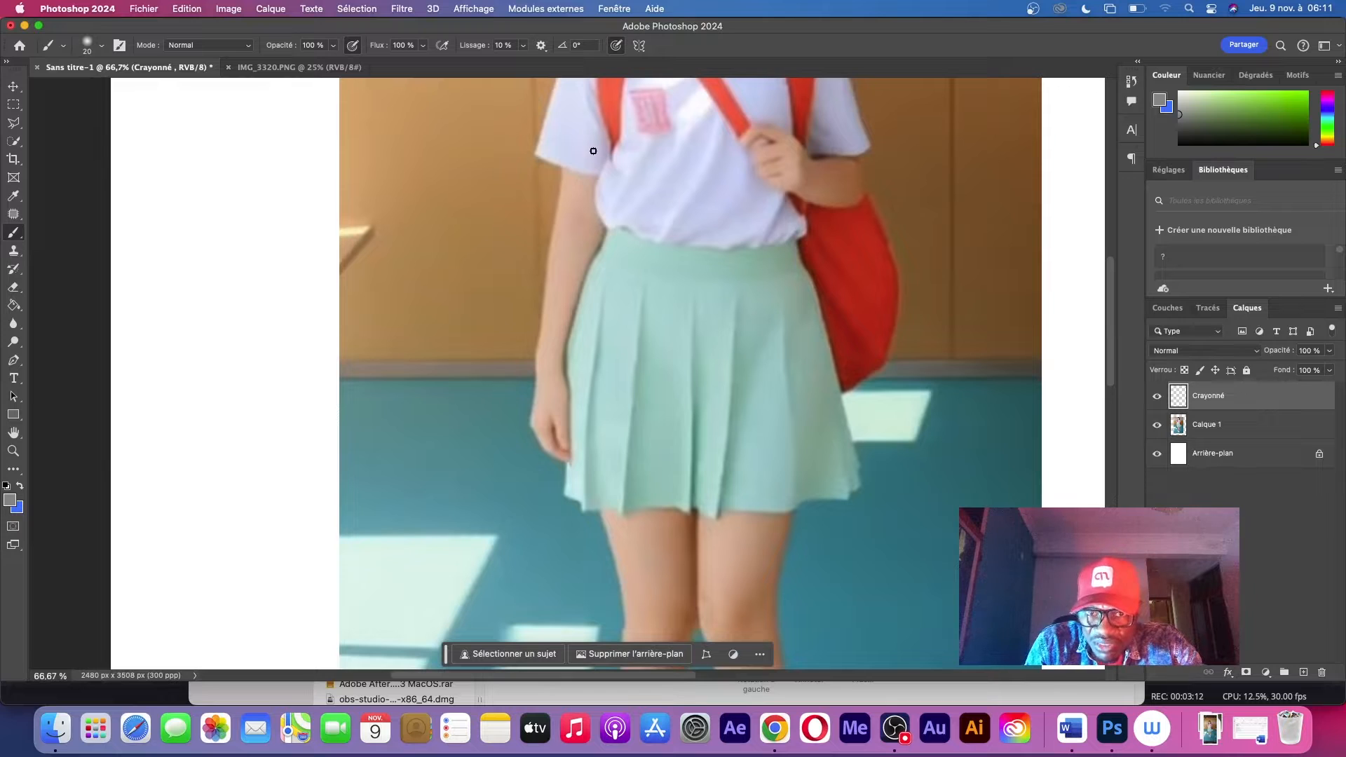
pyautogui.click(1177, 352)
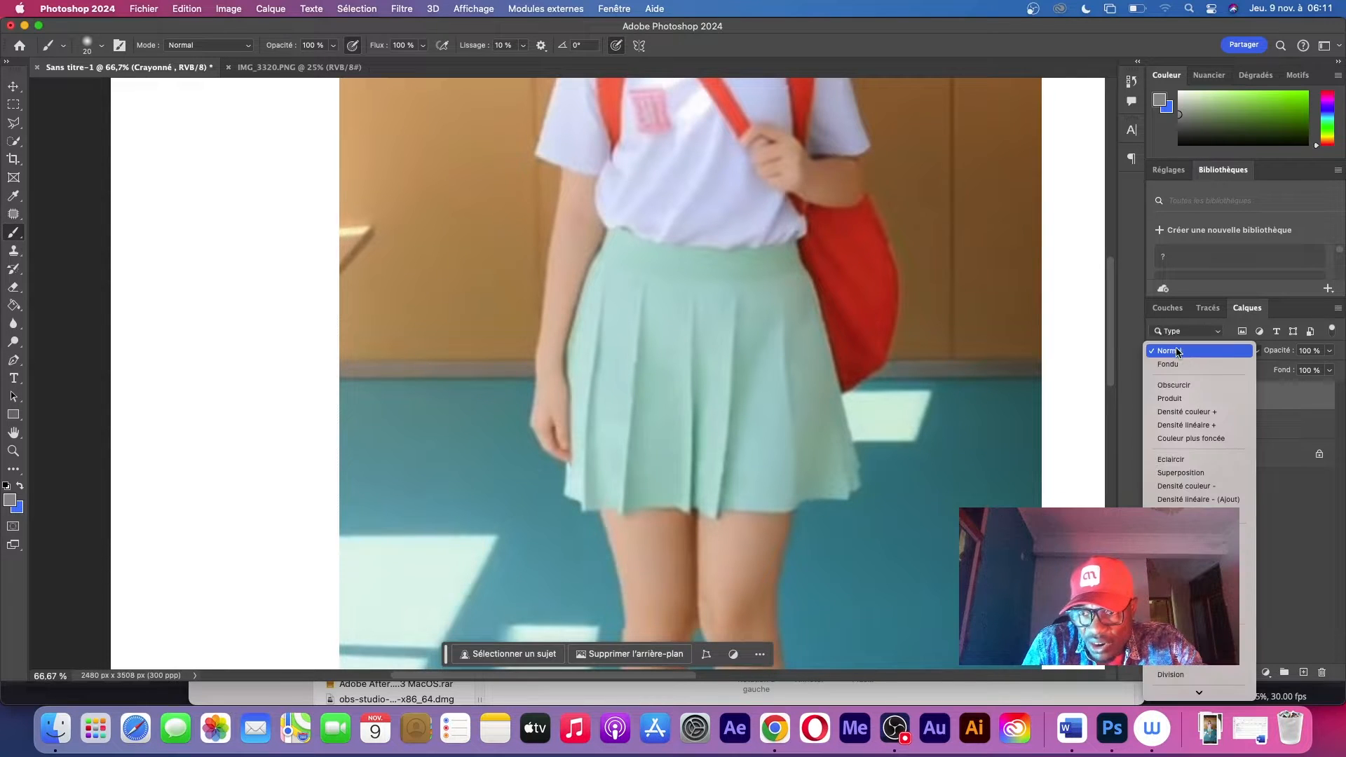
pyautogui.click(1199, 398)
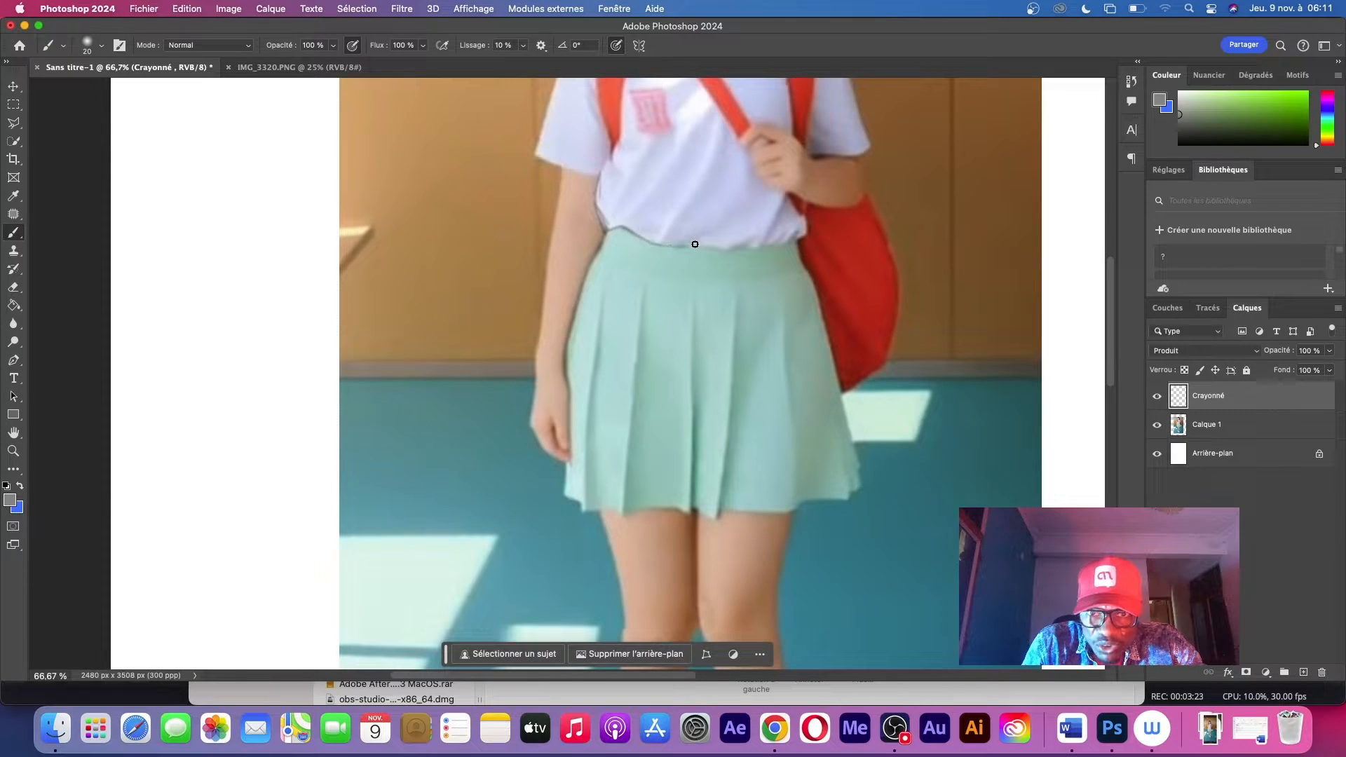
# Trace the rest of the shirt hem, plus the hanging arm with its hand and finger lines, on the Crayonné layer
pyautogui.moveTo(755, 249); pyautogui.dragTo(798, 243)
pyautogui.moveTo(563, 168); pyautogui.dragTo(544, 267)
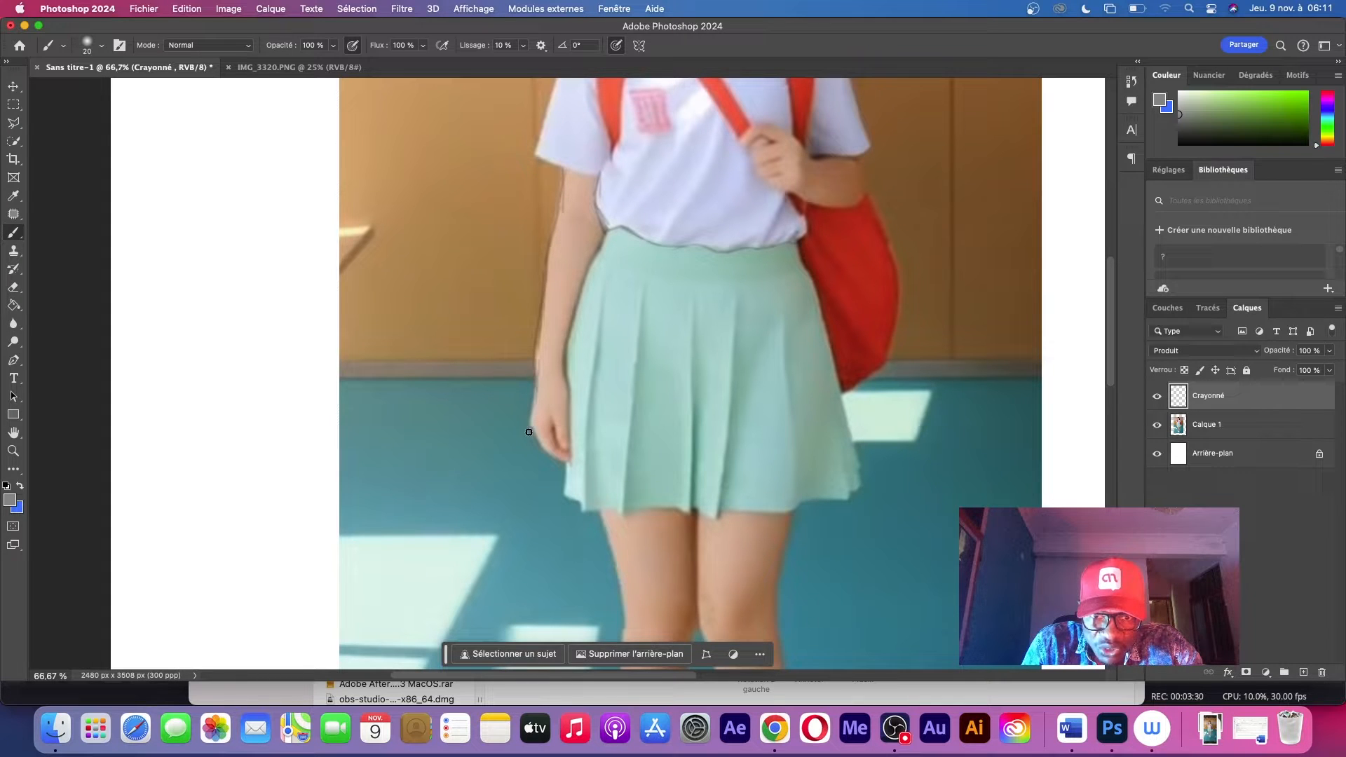
pyautogui.scroll(3, 554, 414)
pyautogui.scroll(-5, 552, 409)
pyautogui.hscroll(2, 552, 410)
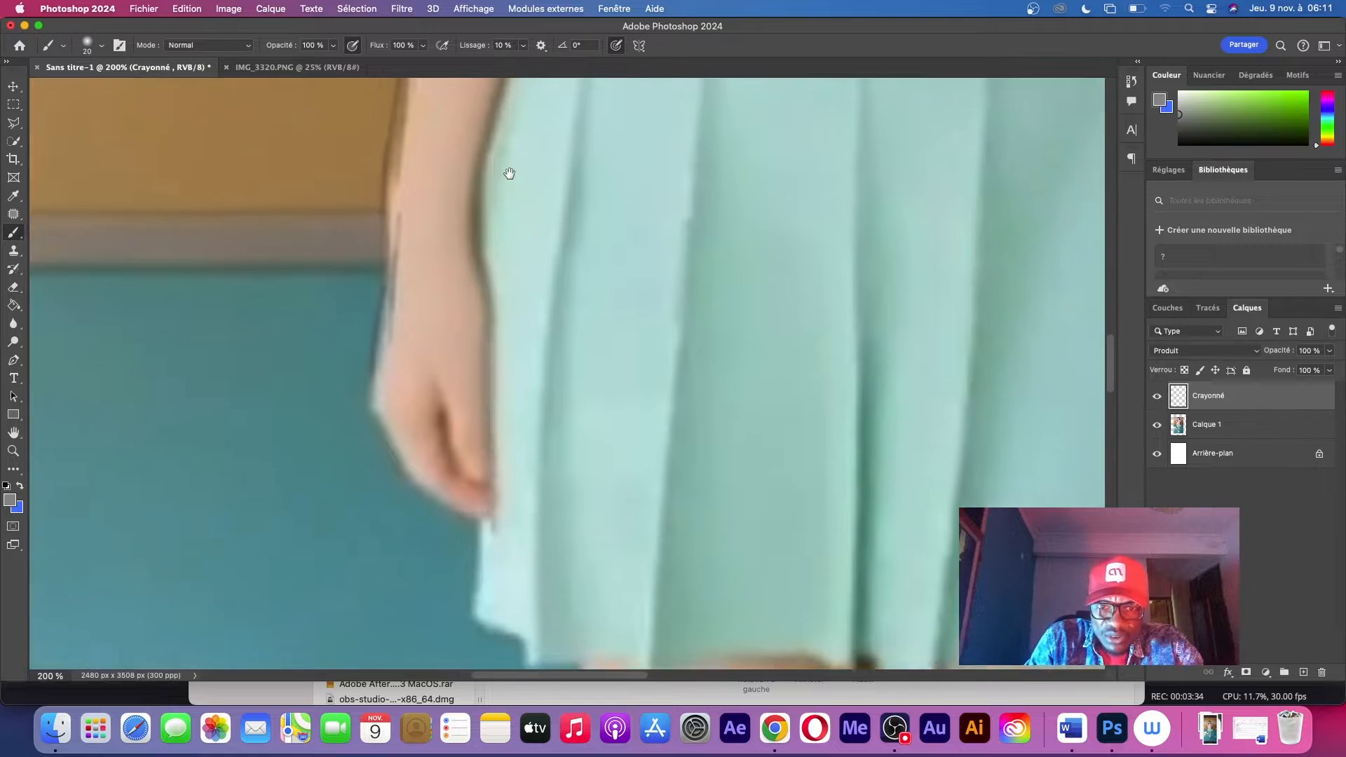
pyautogui.moveTo(382, 214)
pyautogui.mouseDown()
pyautogui.moveTo(362, 273)
pyautogui.moveTo(381, 375)
pyautogui.moveTo(445, 403)
pyautogui.moveTo(471, 454)
pyautogui.mouseUp()
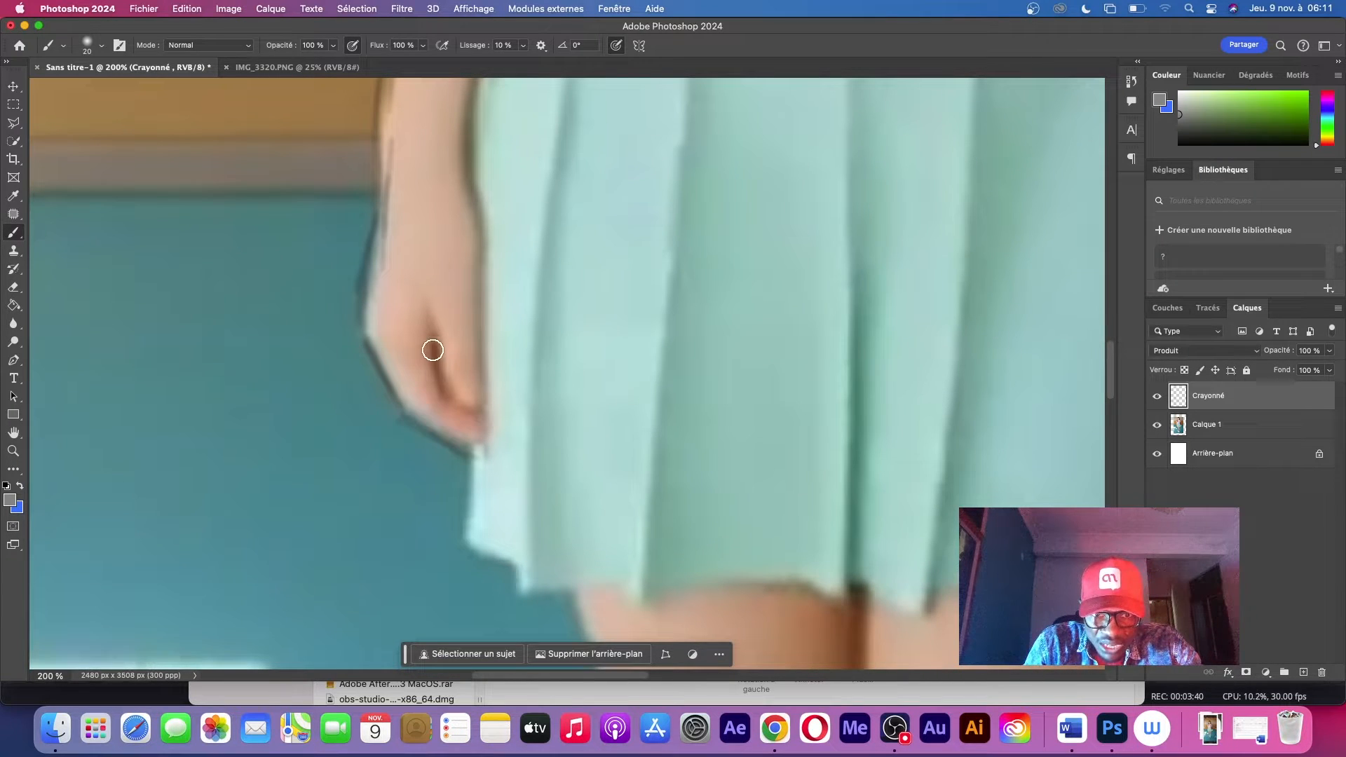
pyautogui.moveTo(432, 343); pyautogui.dragTo(482, 443)
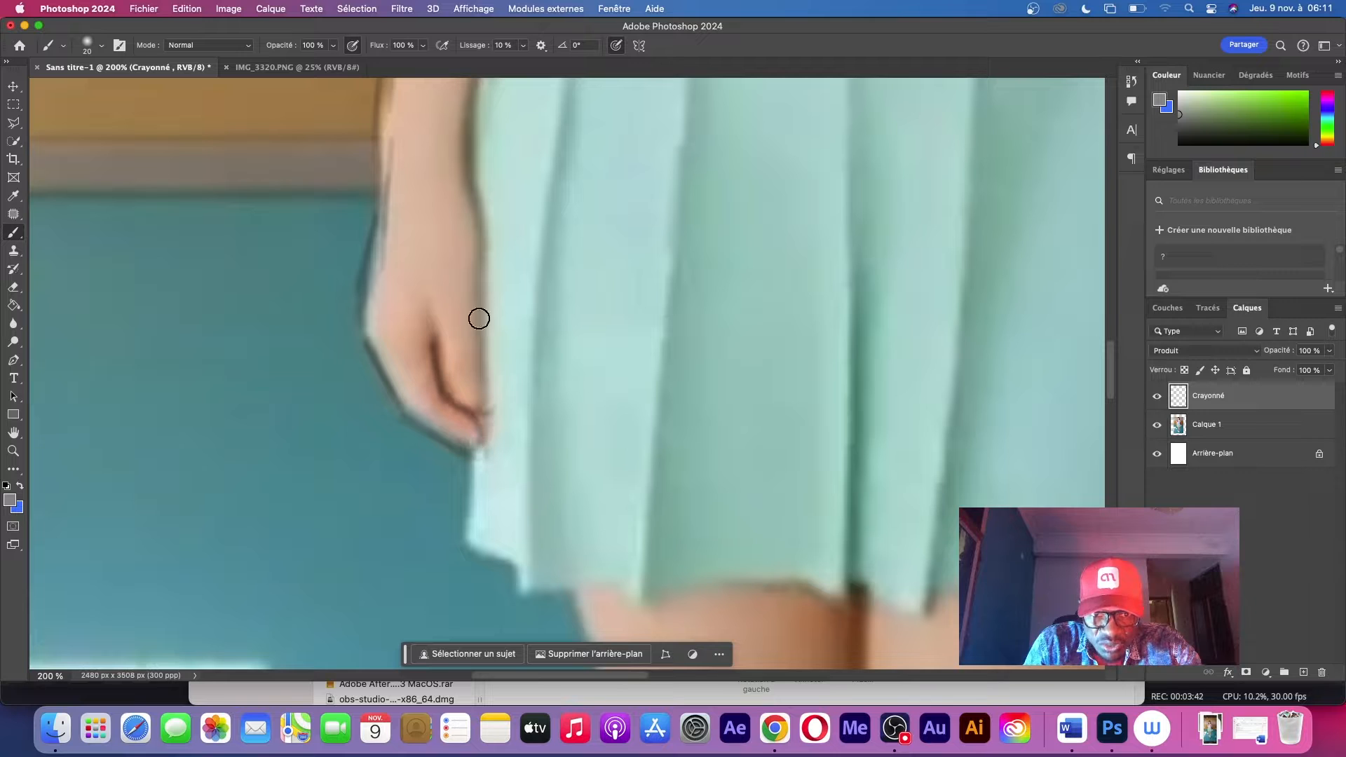
pyautogui.moveTo(472, 114)
pyautogui.mouseDown()
pyautogui.moveTo(478, 363)
pyautogui.moveTo(470, 406)
pyautogui.mouseUp()
# Trace the skirt's edge below the hanging hand and the outer contour of that leg down to the rear shoe
pyautogui.scroll(-5, 490, 273)
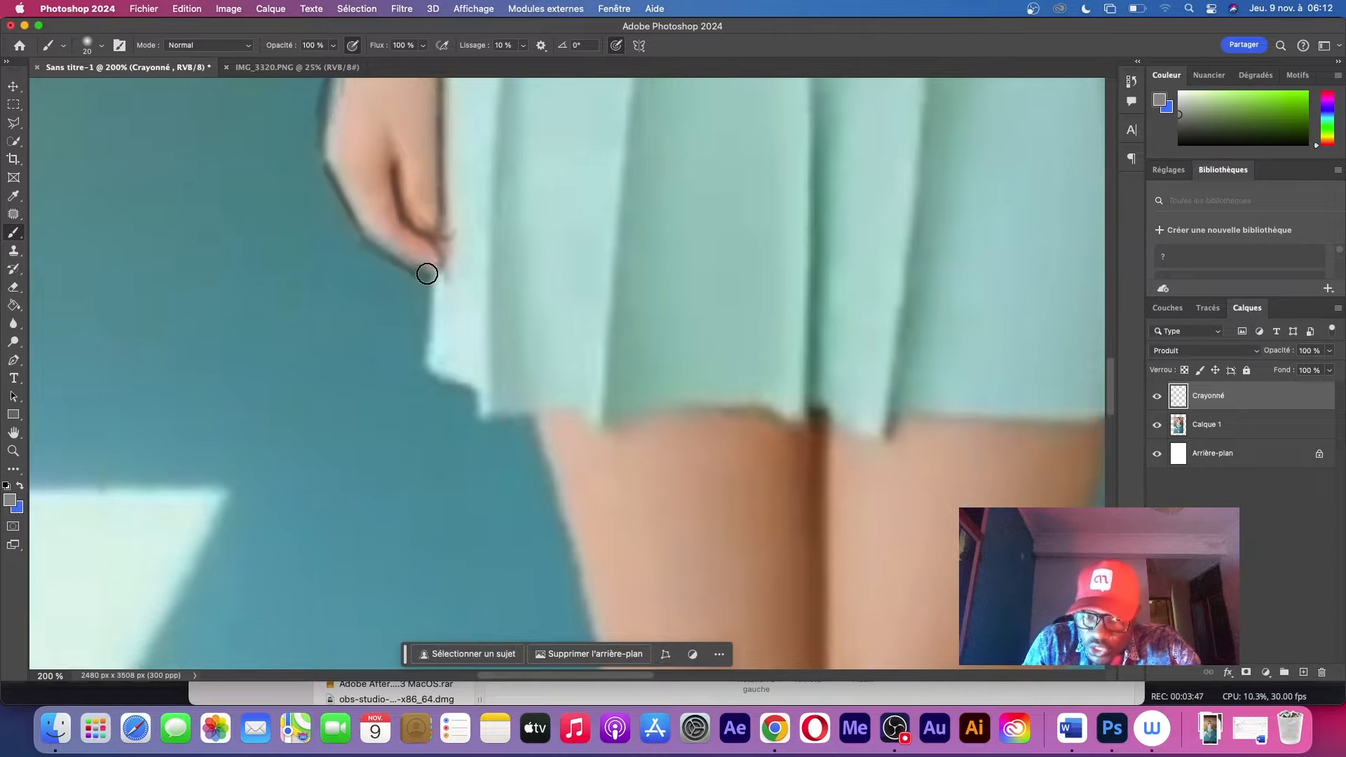
pyautogui.moveTo(427, 273)
pyautogui.mouseDown()
pyautogui.moveTo(423, 405)
pyautogui.moveTo(422, 373)
pyautogui.moveTo(480, 388)
pyautogui.moveTo(477, 426)
pyautogui.moveTo(528, 418)
pyautogui.mouseUp()
pyautogui.scroll(-5, 420, 108)
pyautogui.moveTo(420, 108)
pyautogui.mouseDown()
pyautogui.moveTo(490, 290)
pyautogui.moveTo(505, 417)
pyautogui.mouseUp()
pyautogui.scroll(-5, 531, 463)
pyautogui.moveTo(495, 312)
pyautogui.mouseDown()
pyautogui.moveTo(513, 437)
pyautogui.moveTo(506, 571)
pyautogui.mouseUp()
pyautogui.scroll(-5, 506, 572)
pyautogui.moveTo(440, 382); pyautogui.dragTo(502, 568)
pyautogui.scroll(-8, 502, 567)
pyautogui.moveTo(463, 249); pyautogui.dragTo(482, 446)
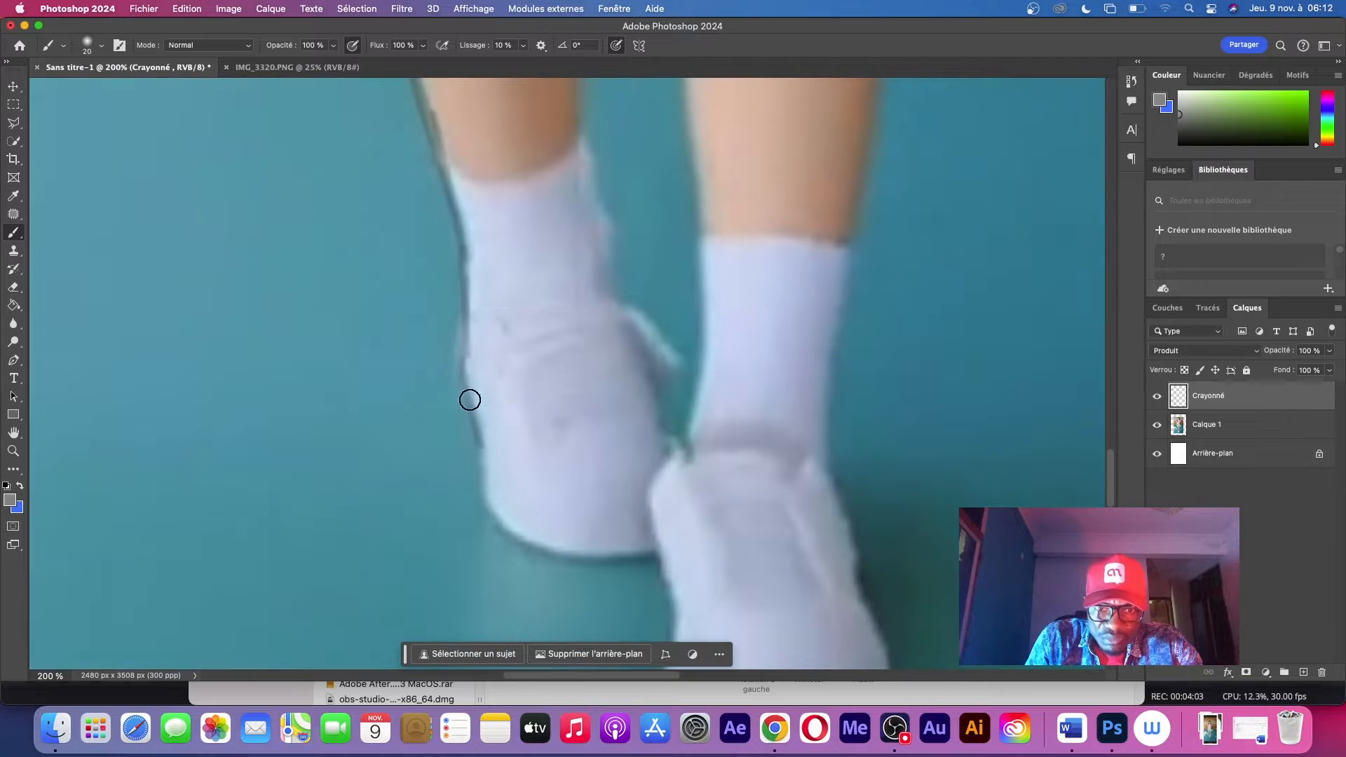
# Trace the rear shoe's outline and the facing inner edges of the two socks
pyautogui.moveTo(470, 400); pyautogui.dragTo(657, 557)
pyautogui.moveTo(581, 101); pyautogui.dragTo(664, 447)
pyautogui.moveTo(697, 174); pyautogui.dragTo(652, 484)
# Trace the front shoe's outline, sole, toe seam and tongue lines
pyautogui.scroll(-5, 652, 483)
pyautogui.moveTo(591, 344)
pyautogui.mouseDown()
pyautogui.moveTo(613, 486)
pyautogui.moveTo(597, 561)
pyautogui.mouseUp()
pyautogui.moveTo(642, 326); pyautogui.dragTo(654, 486)
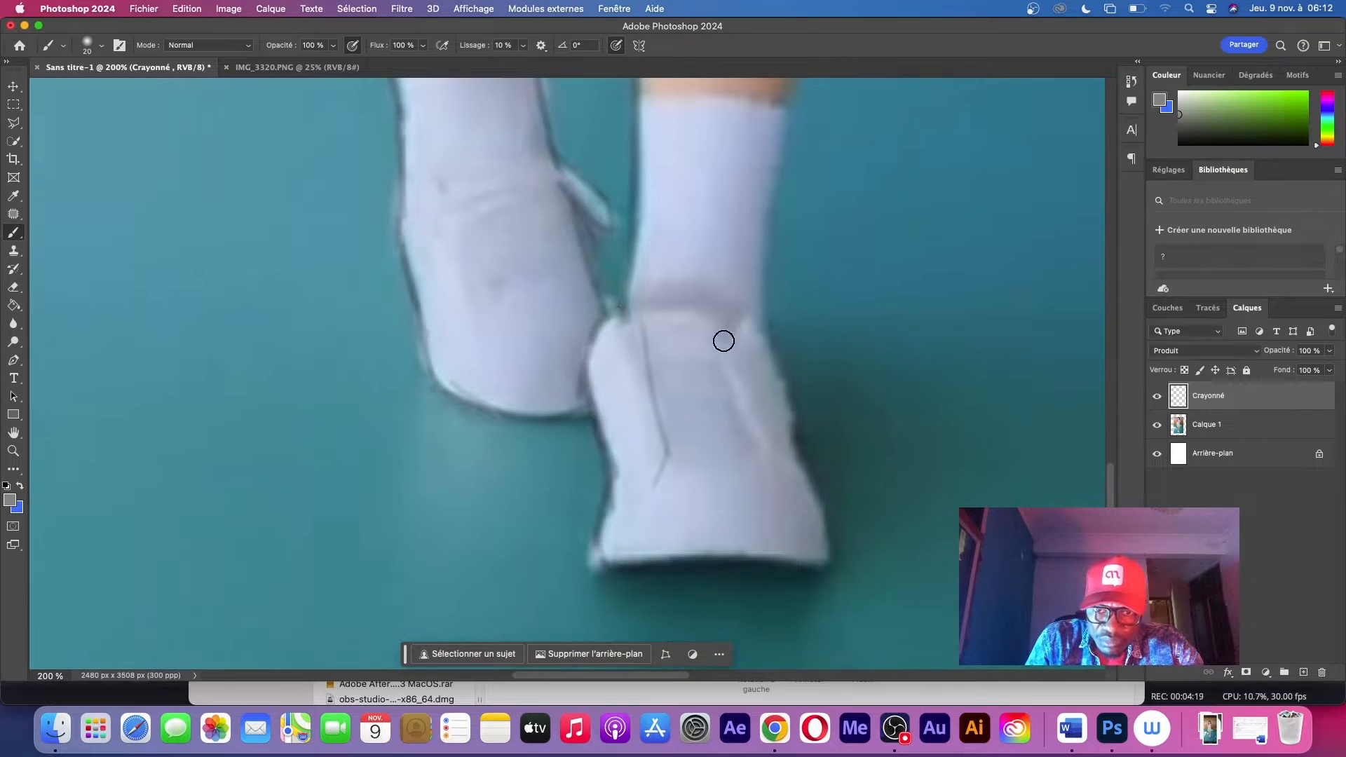
pyautogui.moveTo(723, 340); pyautogui.dragTo(752, 463)
pyautogui.moveTo(617, 499); pyautogui.dragTo(795, 497)
pyautogui.moveTo(607, 553); pyautogui.dragTo(826, 561)
pyautogui.moveTo(767, 317); pyautogui.dragTo(824, 508)
# Trace the front foot's sock edge and cuff, and add a line across the shoe
pyautogui.scroll(5, 642, 514)
pyautogui.moveTo(790, 242); pyautogui.dragTo(758, 477)
pyautogui.moveTo(644, 260); pyautogui.dragTo(786, 282)
pyautogui.moveTo(630, 485); pyautogui.dragTo(730, 497)
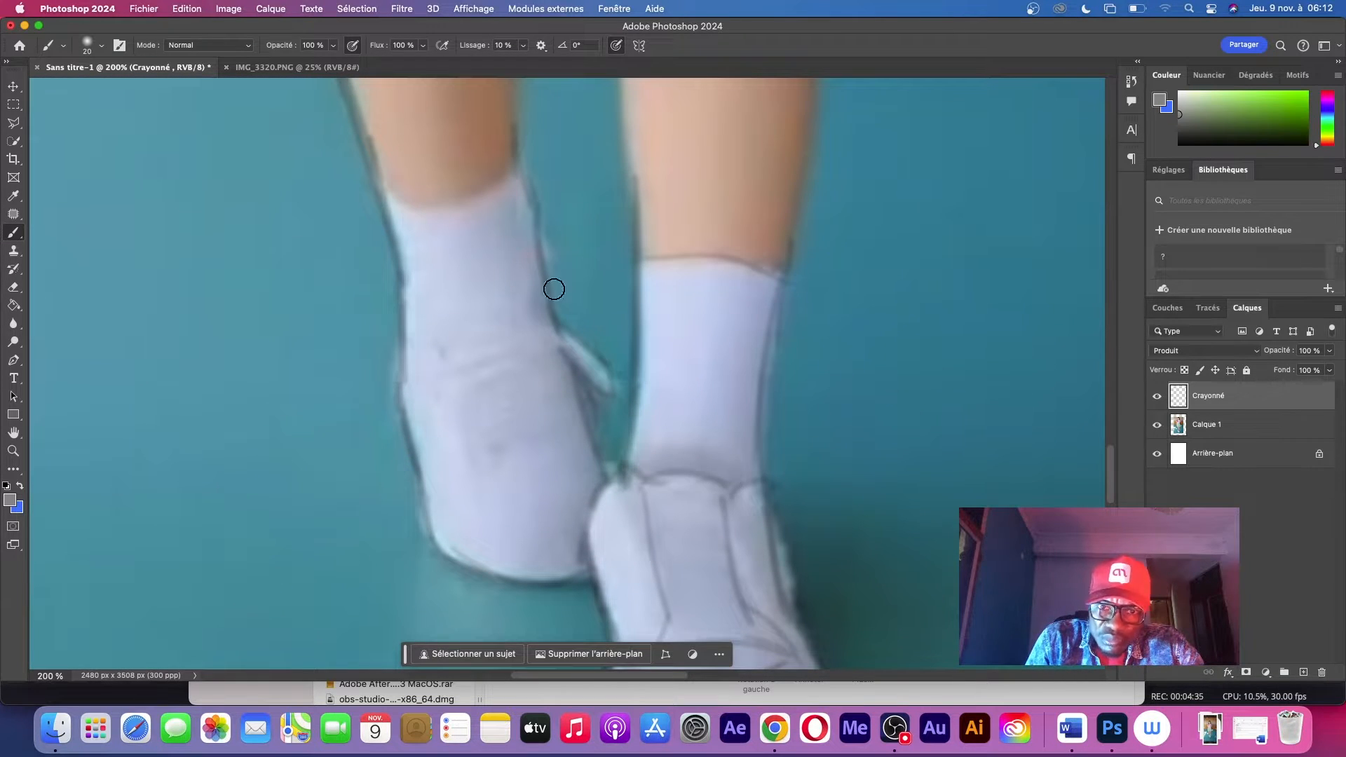
# Add the opening, sock edges and upper detail lines to the rear shoe
pyautogui.moveTo(422, 366); pyautogui.dragTo(550, 331)
pyautogui.moveTo(404, 280); pyautogui.dragTo(448, 371)
pyautogui.moveTo(544, 258); pyautogui.dragTo(542, 327)
pyautogui.moveTo(471, 492); pyautogui.dragTo(585, 441)
pyautogui.moveTo(447, 336)
pyautogui.mouseDown()
pyautogui.moveTo(476, 489)
pyautogui.moveTo(603, 496)
pyautogui.mouseUp()
pyautogui.moveTo(593, 455); pyautogui.dragTo(481, 477)
# Trace the inner and outer contours of the front leg from the thigh down to the sock
pyautogui.scroll(5, 609, 467)
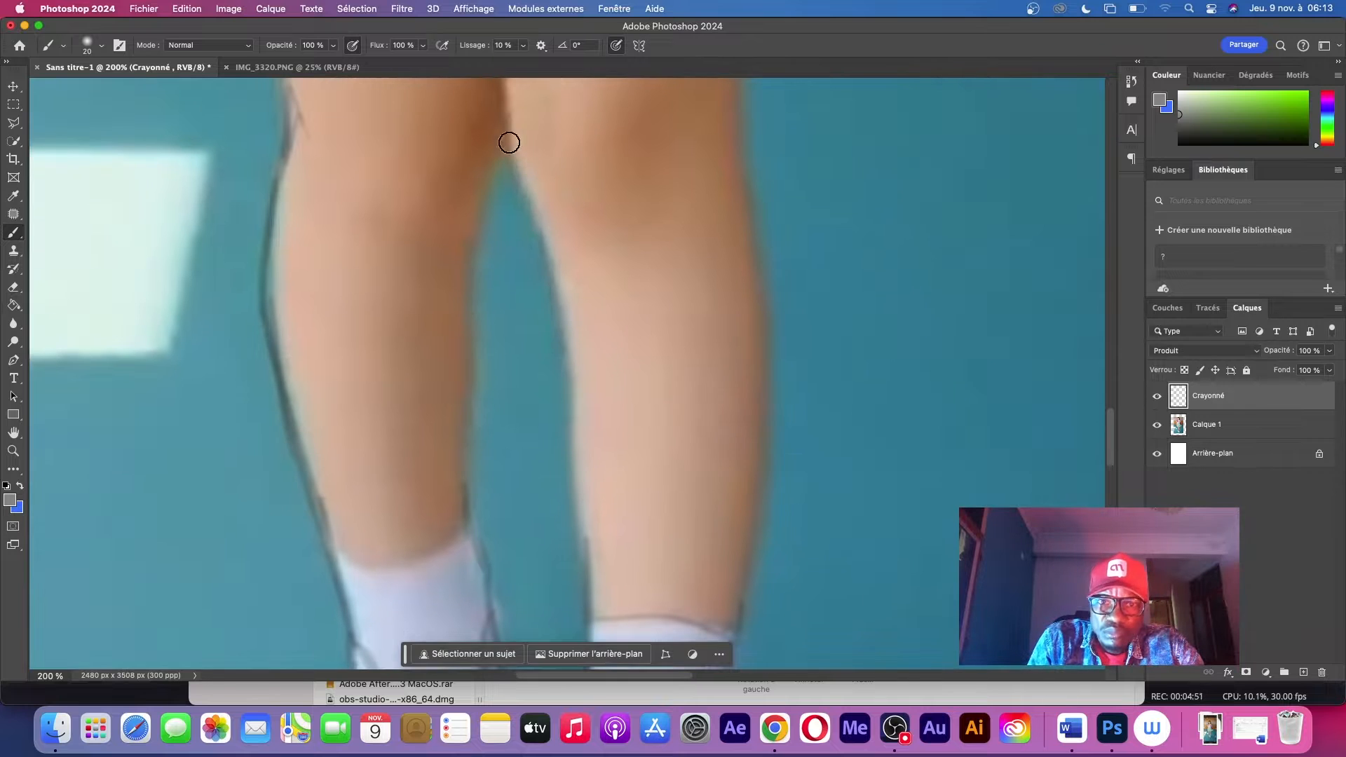
pyautogui.moveTo(508, 143); pyautogui.dragTo(568, 371)
pyautogui.moveTo(559, 300); pyautogui.dragTo(588, 562)
pyautogui.moveTo(738, 166); pyautogui.dragTo(764, 522)
pyautogui.scroll(5, 760, 350)
pyautogui.moveTo(769, 183); pyautogui.dragTo(715, 523)
# Trace the inner contour of the rear leg and the top edge of its sock
pyautogui.scroll(-1, 610, 189)
pyautogui.scroll(-5, 610, 189)
pyautogui.moveTo(564, 126); pyautogui.dragTo(540, 484)
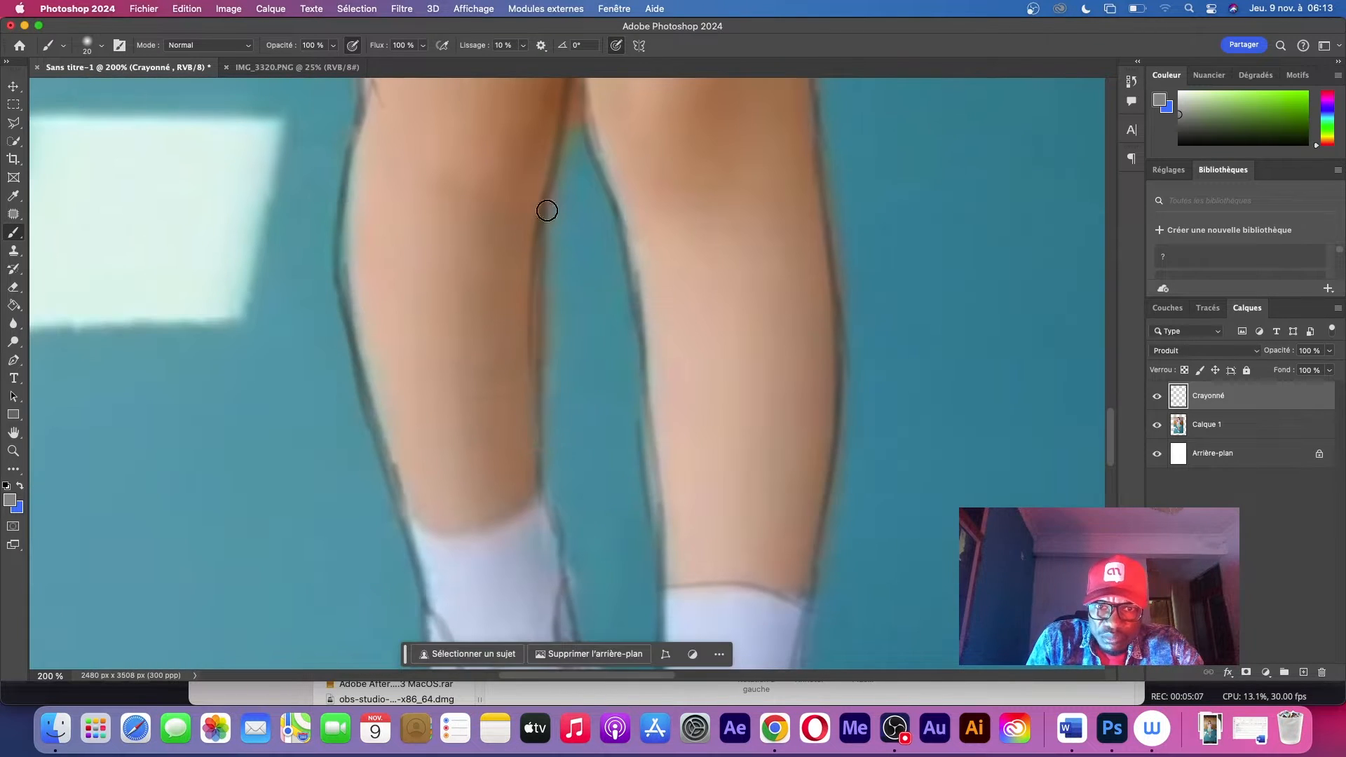
pyautogui.moveTo(543, 246); pyautogui.dragTo(540, 486)
pyautogui.moveTo(411, 516); pyautogui.dragTo(538, 499)
# Trace the skirt's wavy hem across both legs to its far corner beyond the front leg
pyautogui.scroll(9, 529, 523)
pyautogui.moveTo(248, 350); pyautogui.dragTo(641, 392)
pyautogui.moveTo(645, 375); pyautogui.dragTo(892, 385)
pyautogui.hscroll(4, 892, 385)
pyautogui.moveTo(656, 443); pyautogui.dragTo(850, 384)
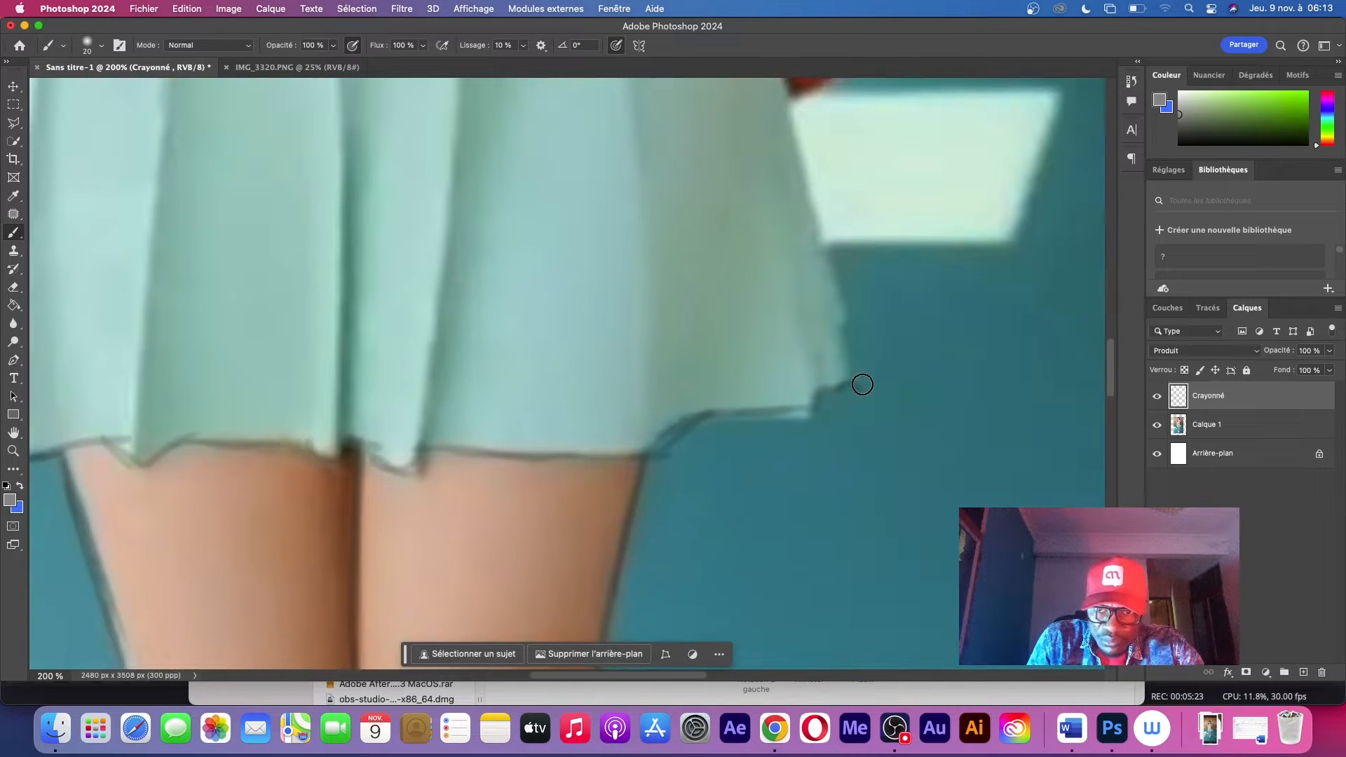
# Trace the skirt's side edge below the backpack and the lower parts of the pleat lines
pyautogui.scroll(3, 863, 384)
pyautogui.moveTo(744, 219); pyautogui.dragTo(801, 489)
pyautogui.moveTo(568, 97); pyautogui.dragTo(618, 524)
pyautogui.moveTo(418, 128); pyautogui.dragTo(363, 602)
pyautogui.moveTo(291, 132); pyautogui.dragTo(288, 592)
# Extend the skirt's pleat lines up toward the waistband
pyautogui.scroll(6, 400, 294)
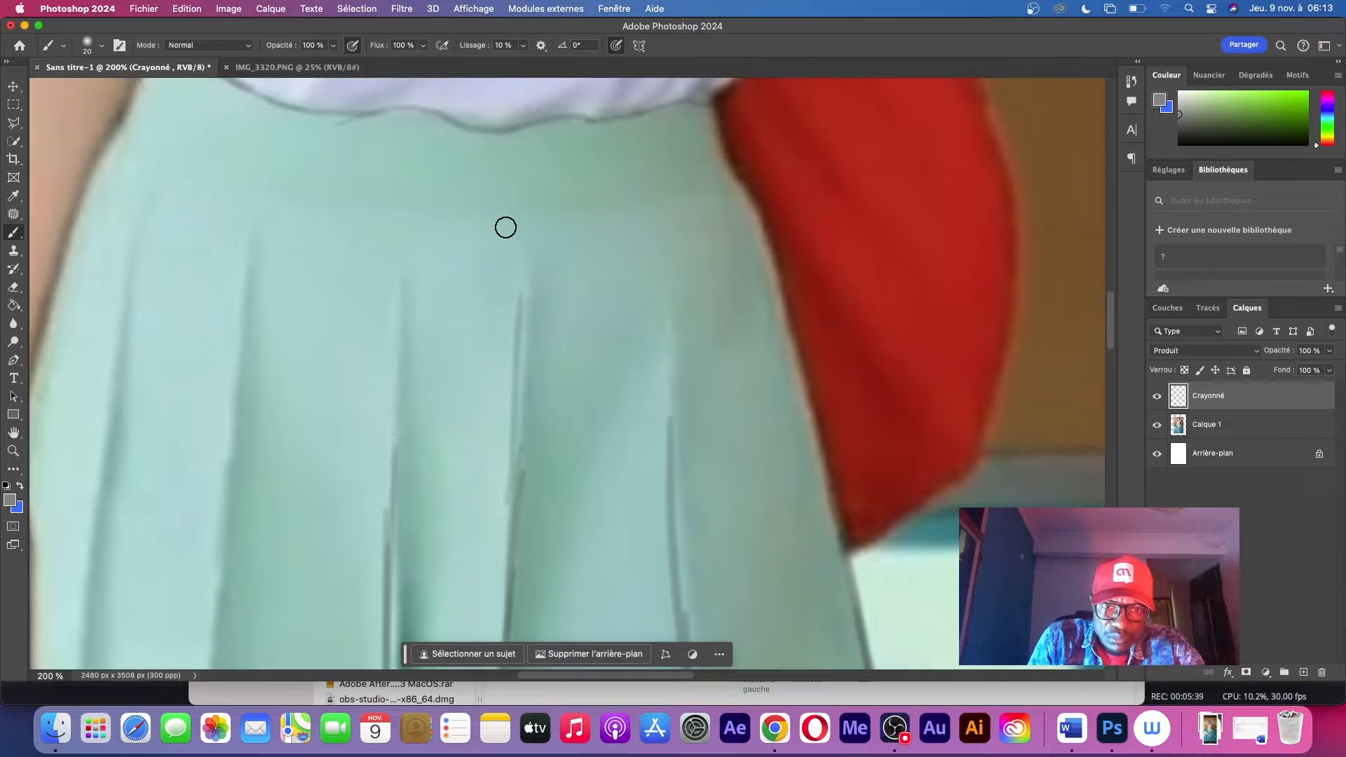
pyautogui.moveTo(384, 260); pyautogui.dragTo(394, 519)
pyautogui.moveTo(260, 181); pyautogui.dragTo(219, 484)
pyautogui.scroll(-5, 281, 336)
pyautogui.moveTo(304, 168); pyautogui.dragTo(256, 511)
# Draw the curved lower edge of the skirt's waistband across its full width
pyautogui.hscroll(-3, 381, 282)
pyautogui.scroll(-3, 392, 340)
pyautogui.scroll(10, 420, 340)
pyautogui.moveTo(450, 340)
pyautogui.mouseDown()
pyautogui.moveTo(638, 355)
pyautogui.moveTo(878, 309)
pyautogui.mouseUp()
pyautogui.hscroll(4, 878, 309)
pyautogui.moveTo(501, 218); pyautogui.dragTo(609, 192)
# Trace the red backpack's outer contour and its inner fold lines
pyautogui.scroll(-4, 631, 280)
pyautogui.moveTo(561, 140); pyautogui.dragTo(682, 508)
pyautogui.scroll(8, 682, 507)
pyautogui.moveTo(469, 258); pyautogui.dragTo(530, 381)
# Sketch the fabric creases above the shirt's hem
pyautogui.moveTo(456, 180); pyautogui.dragTo(429, 280)
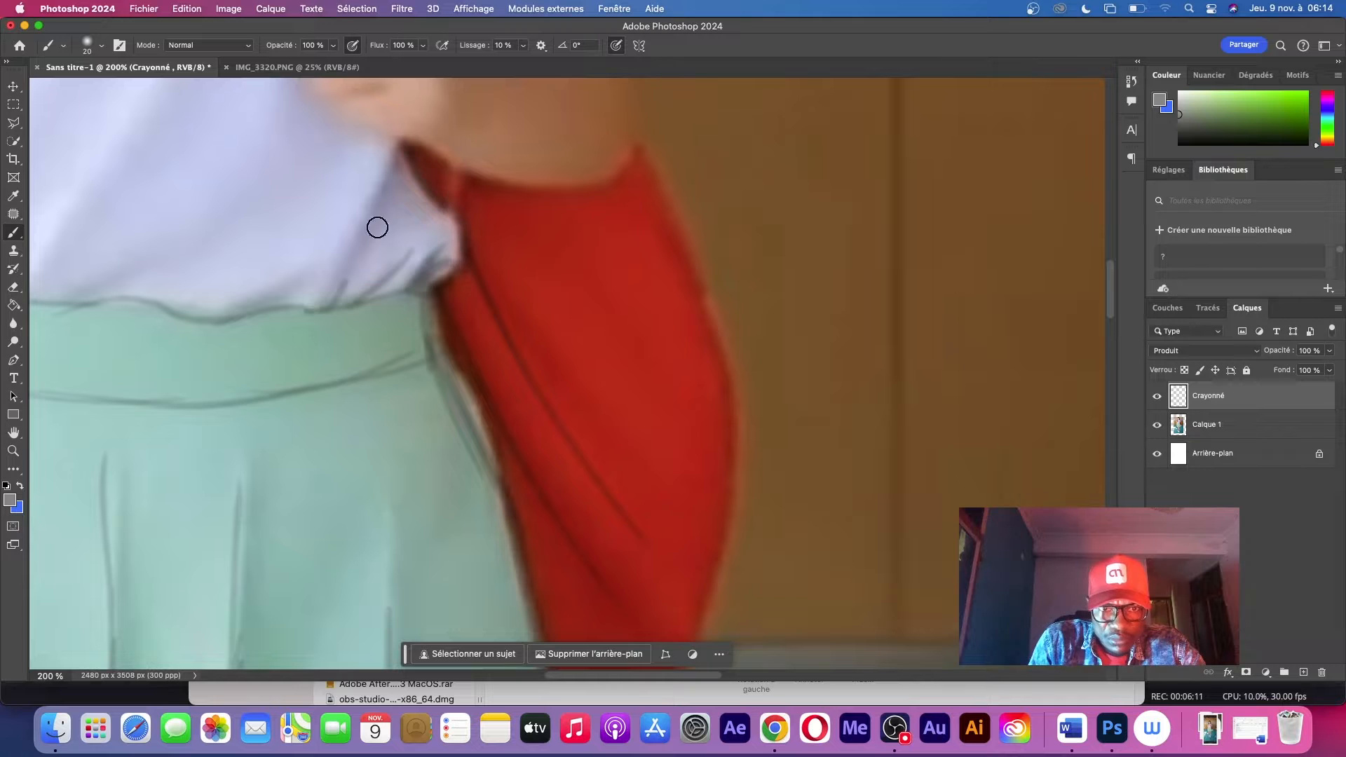
pyautogui.moveTo(387, 208); pyautogui.dragTo(338, 307)
pyautogui.hscroll(-8, 338, 267)
pyautogui.moveTo(337, 180); pyautogui.dragTo(299, 276)
# Trace the bent elbow and forearm and the hem of the sleeve above them
pyautogui.hscroll(6, 490, 183)
pyautogui.scroll(7, 646, 145)
pyautogui.moveTo(697, 216); pyautogui.dragTo(646, 373)
pyautogui.moveTo(525, 254); pyautogui.dragTo(682, 257)
pyautogui.moveTo(726, 192); pyautogui.dragTo(540, 225)
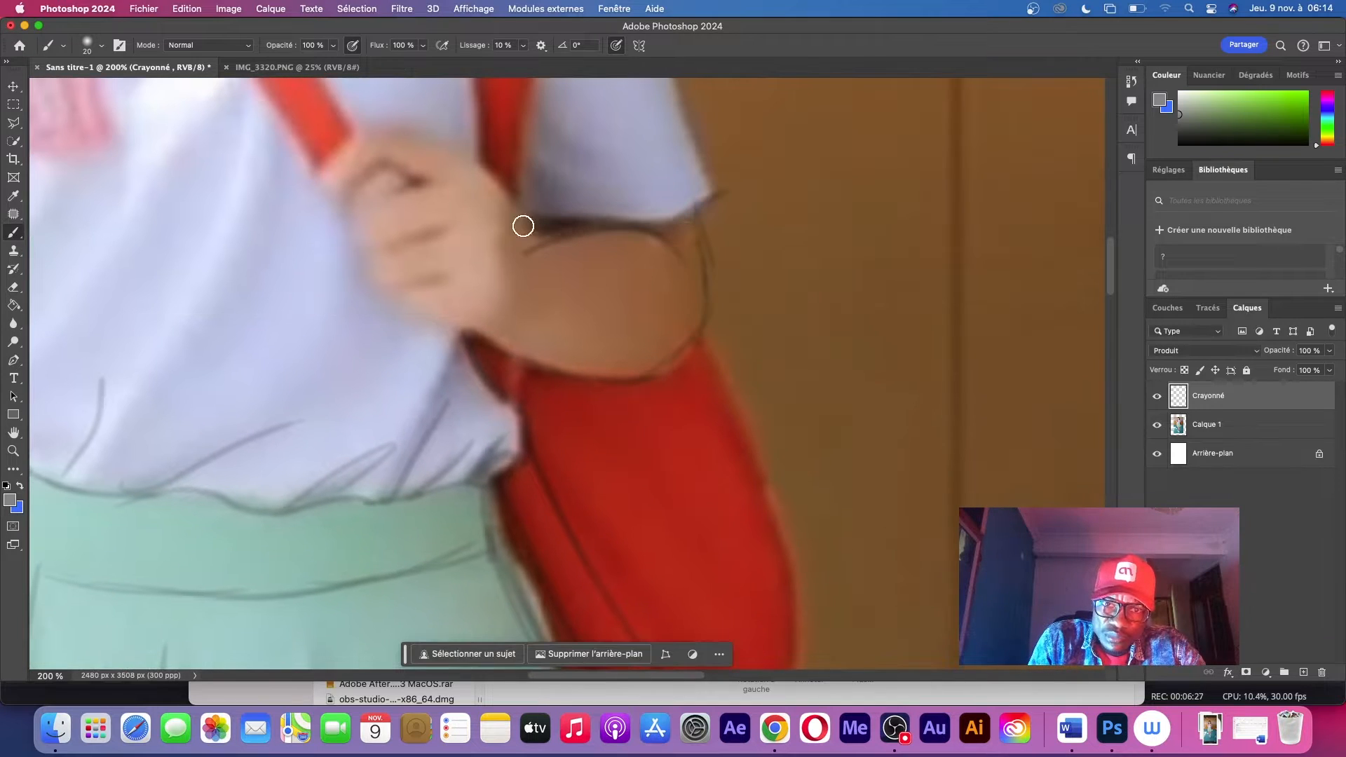
# Trace the fingers of the hand gripping the backpack strap
pyautogui.moveTo(350, 216); pyautogui.dragTo(364, 265)
pyautogui.moveTo(361, 268); pyautogui.dragTo(456, 228)
pyautogui.moveTo(387, 298); pyautogui.dragTo(456, 276)
pyautogui.moveTo(396, 303); pyautogui.dragTo(466, 328)
# Trace the thumb, back and wrist contours of the hand gripping the strap
pyautogui.moveTo(384, 163); pyautogui.dragTo(344, 204)
pyautogui.moveTo(324, 182)
pyautogui.mouseDown()
pyautogui.moveTo(475, 159)
pyautogui.moveTo(526, 214)
pyautogui.mouseUp()
pyautogui.moveTo(530, 228)
pyautogui.mouseDown()
pyautogui.moveTo(519, 315)
pyautogui.moveTo(490, 335)
pyautogui.mouseUp()
pyautogui.moveTo(515, 366); pyautogui.dragTo(516, 427)
pyautogui.moveTo(687, 484)
pyautogui.mouseDown()
pyautogui.moveTo(521, 128)
pyautogui.moveTo(610, 353)
pyautogui.mouseUp()
pyautogui.moveTo(526, 555); pyautogui.dragTo(463, 604)
pyautogui.moveTo(561, 527); pyautogui.dragTo(459, 609)
# Trace the backpack strap above the gripping hand, with the shoulder and outer sleeve edge beside it
pyautogui.moveTo(449, 105); pyautogui.dragTo(589, 561)
pyautogui.moveTo(520, 84); pyautogui.dragTo(598, 392)
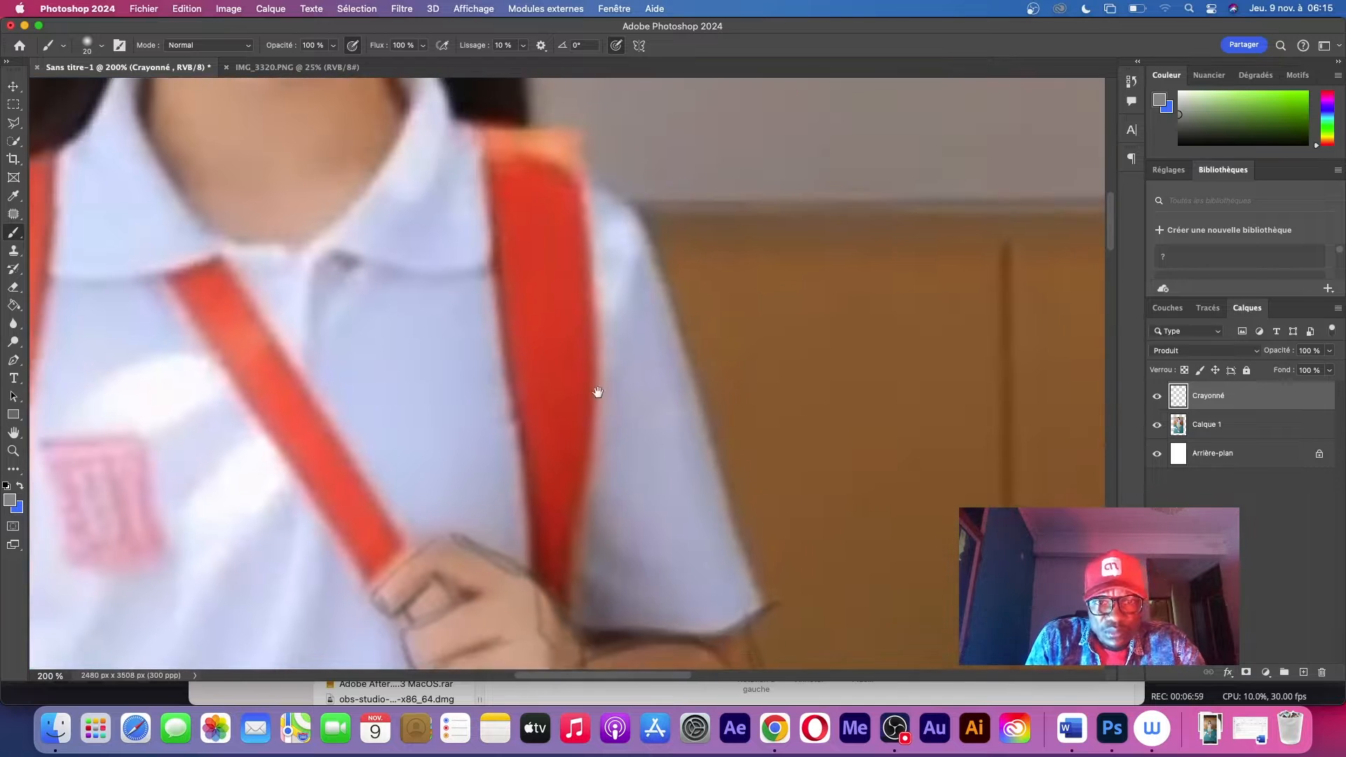
pyautogui.moveTo(485, 164); pyautogui.dragTo(533, 543)
pyautogui.moveTo(570, 130); pyautogui.dragTo(589, 511)
pyautogui.moveTo(595, 180); pyautogui.dragTo(661, 249)
pyautogui.moveTo(666, 350); pyautogui.dragTo(642, 261)
pyautogui.moveTo(620, 140); pyautogui.dragTo(743, 526)
# Trace the opposite sleeve's outer edge, hem band and fabric creases
pyautogui.moveTo(280, 315); pyautogui.dragTo(799, 338)
pyautogui.moveTo(439, 125)
pyautogui.mouseDown()
pyautogui.moveTo(371, 171)
pyautogui.moveTo(258, 543)
pyautogui.mouseUp()
pyautogui.moveTo(372, 174); pyautogui.dragTo(292, 403)
pyautogui.moveTo(420, 491); pyautogui.dragTo(434, 328)
pyautogui.moveTo(256, 403); pyautogui.dragTo(369, 454)
pyautogui.moveTo(457, 286); pyautogui.dragTo(512, 427)
pyautogui.moveTo(450, 203); pyautogui.dragTo(489, 322)
# Trace both edges of the second backpack strap and the shoulder line above it
pyautogui.moveTo(513, 113); pyautogui.dragTo(500, 350)
pyautogui.moveTo(615, 104); pyautogui.dragTo(568, 494)
pyautogui.moveTo(569, 495); pyautogui.dragTo(534, 345)
pyautogui.moveTo(306, 339); pyautogui.dragTo(451, 407)
pyautogui.moveTo(546, 210); pyautogui.dragTo(487, 547)
pyautogui.moveTo(522, 260)
pyautogui.mouseDown()
pyautogui.moveTo(478, 466)
pyautogui.moveTo(549, 446)
pyautogui.mouseUp()
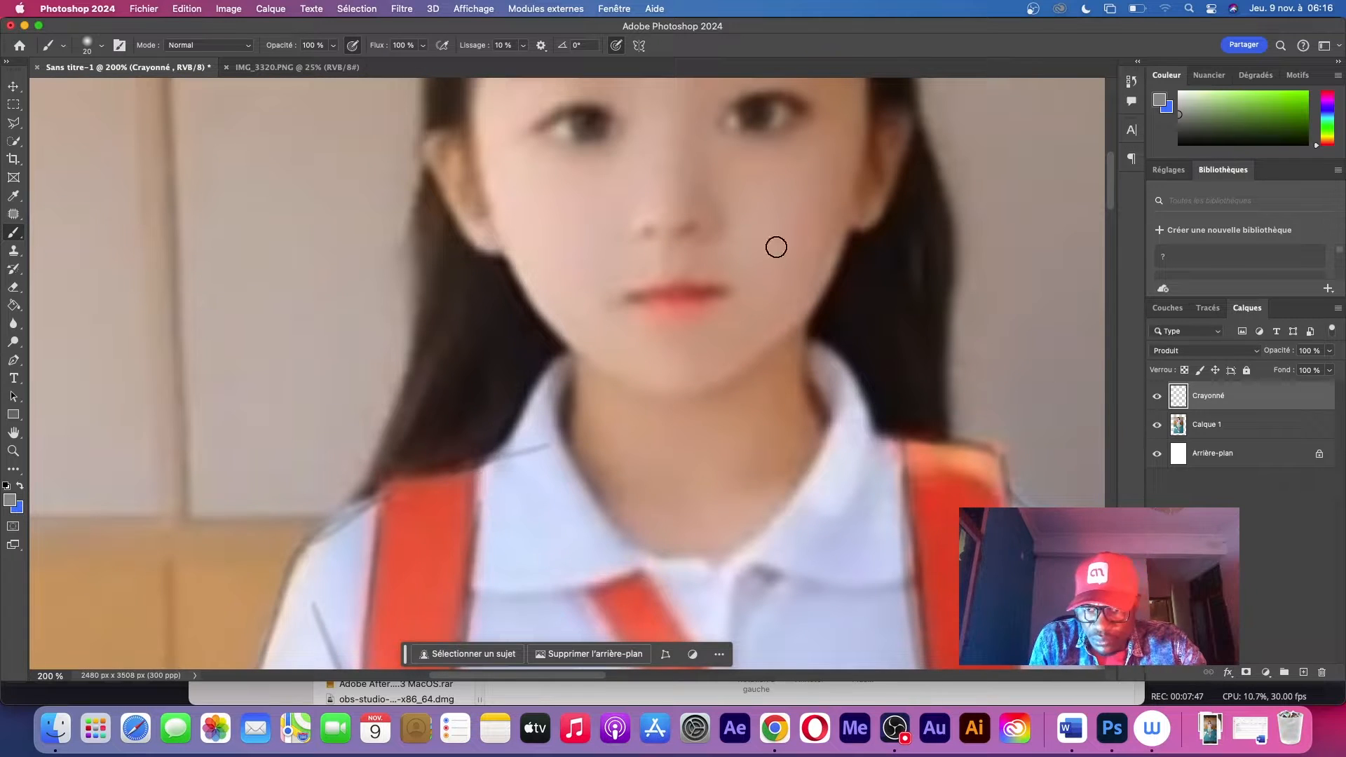
# Hide the photo layer and examine the traced pencil sketch both as a whole and up close
pyautogui.click(1158, 425)
pyautogui.press('z')
pyautogui.moveTo(738, 307); pyautogui.dragTo(607, 335)
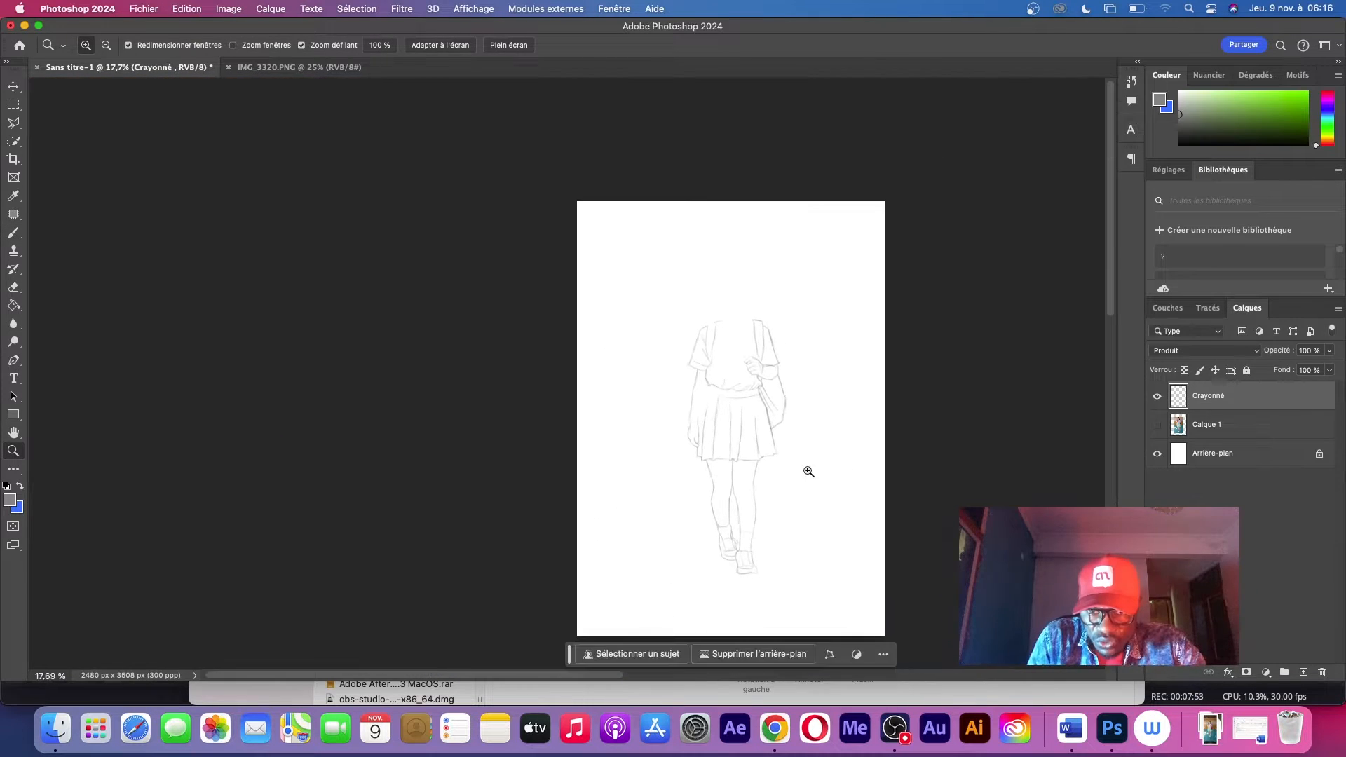
pyautogui.moveTo(809, 472); pyautogui.dragTo(866, 505)
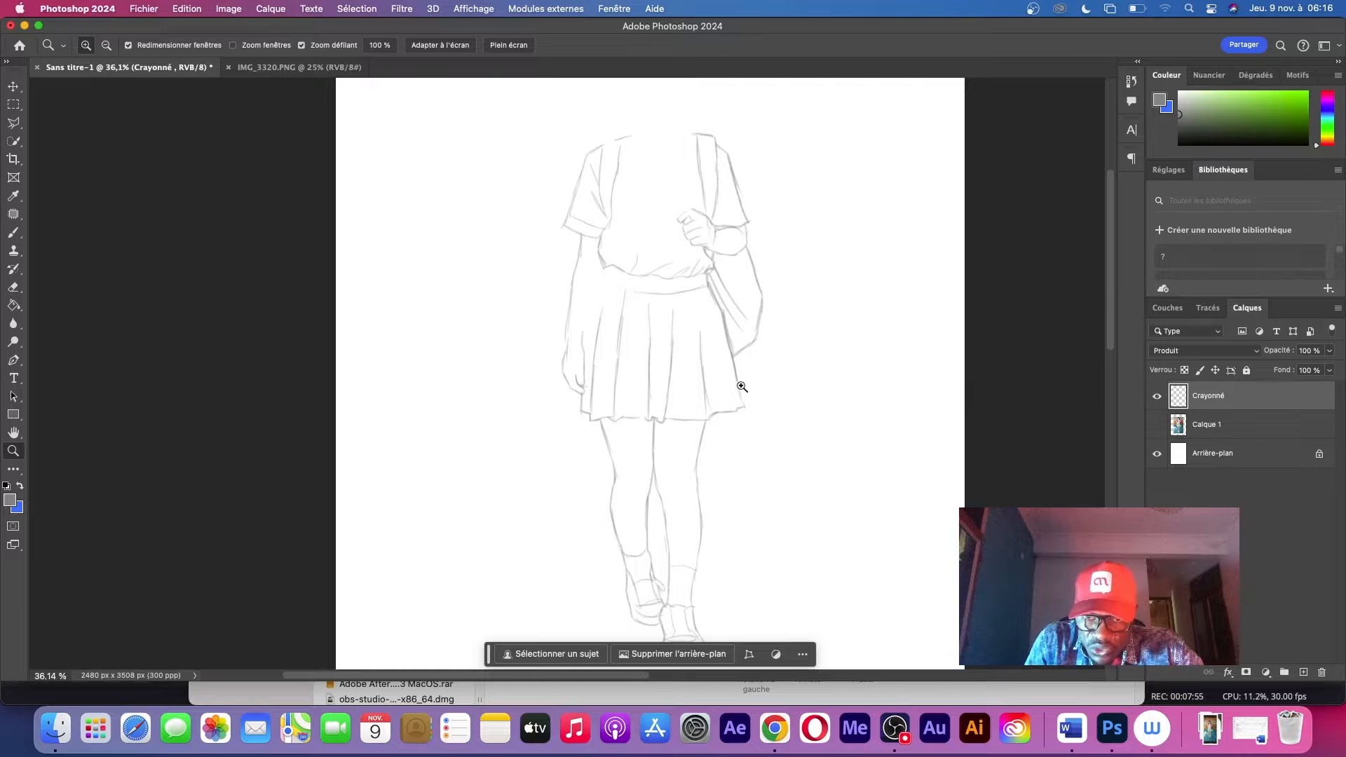
pyautogui.moveTo(742, 386); pyautogui.dragTo(776, 448)
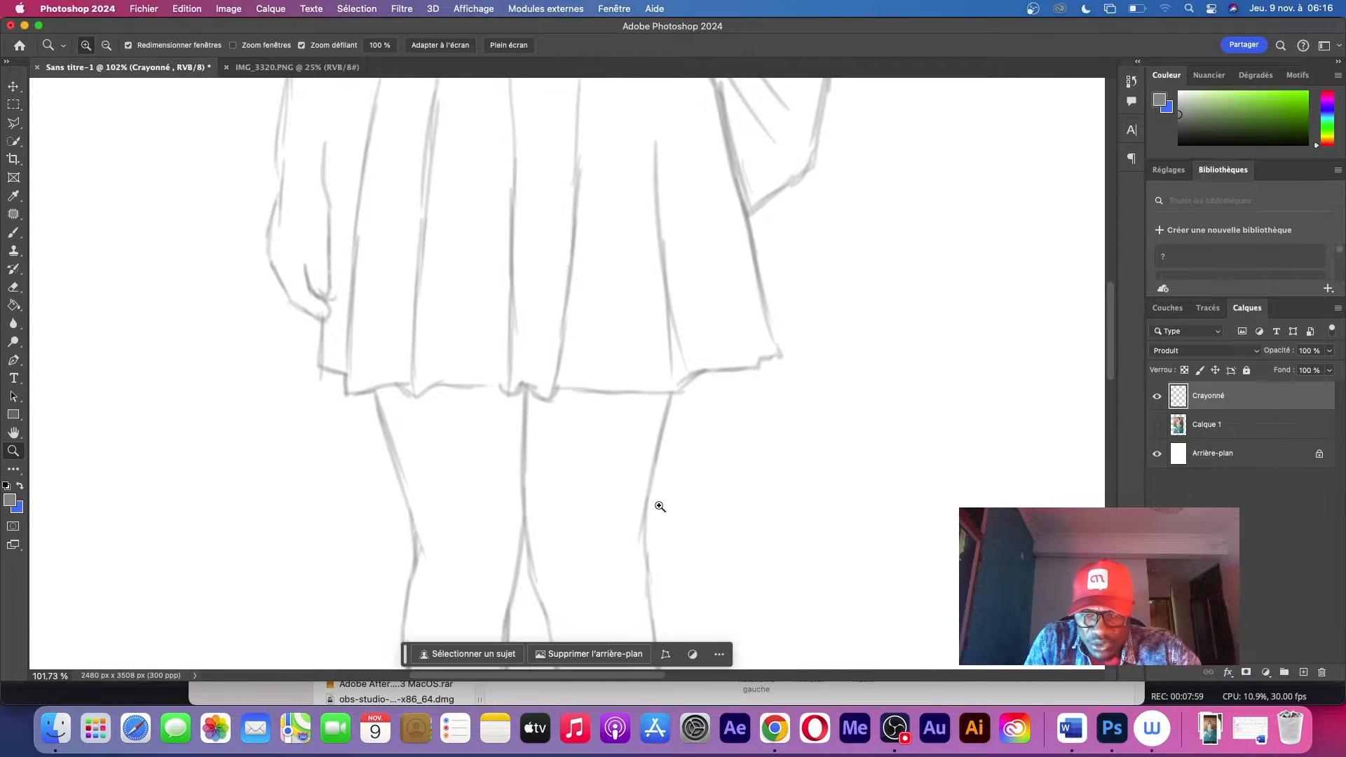
pyautogui.moveTo(660, 506); pyautogui.dragTo(667, 382)
pyautogui.moveTo(743, 413); pyautogui.dragTo(626, 429)
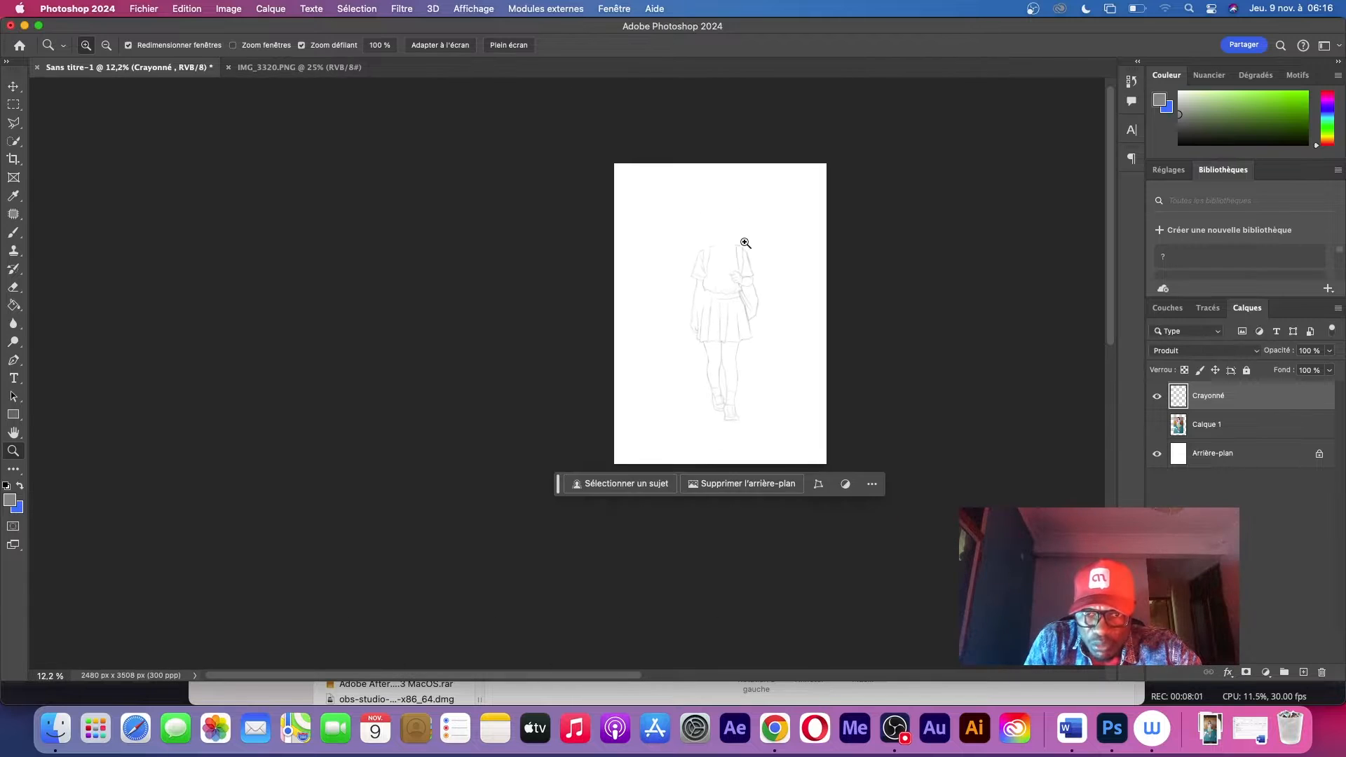
pyautogui.moveTo(745, 242); pyautogui.dragTo(820, 246)
pyautogui.scroll(-1, 771, 287)
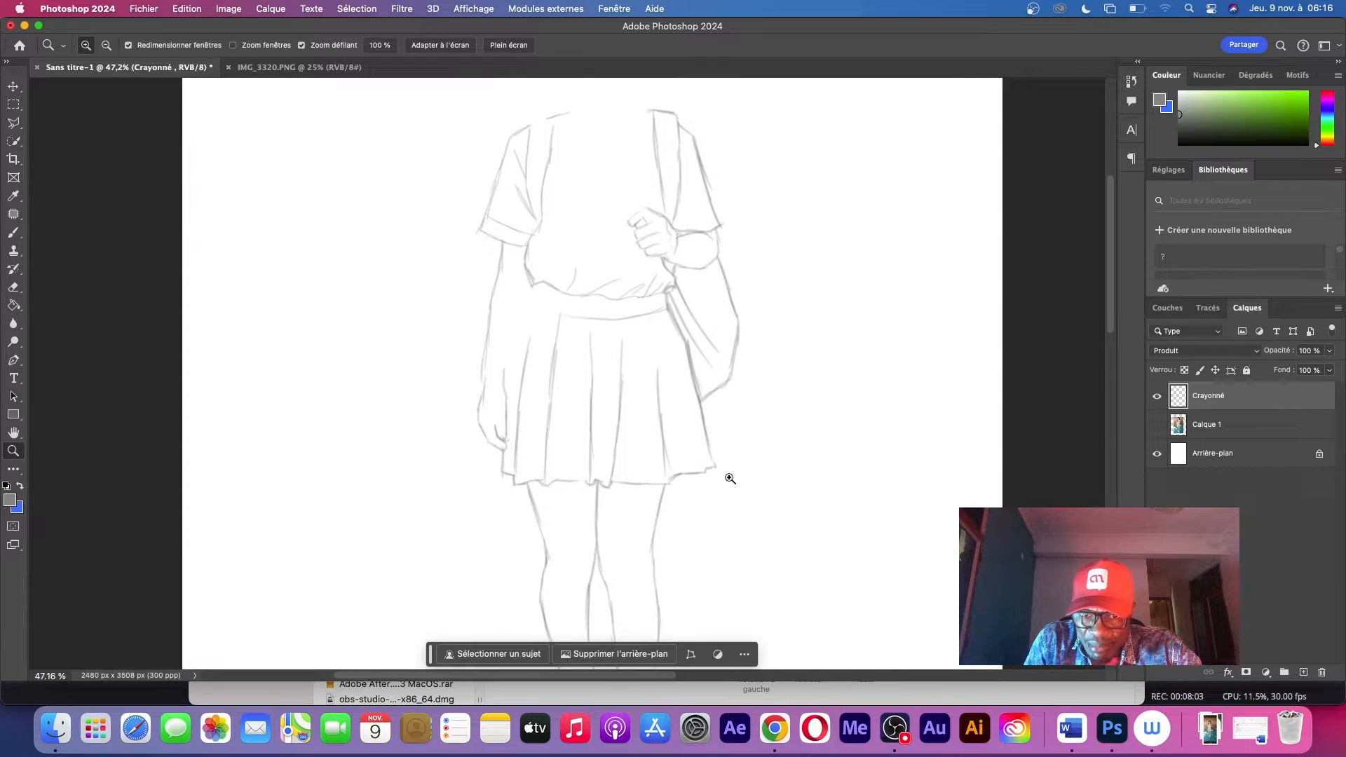
pyautogui.moveTo(757, 429); pyautogui.dragTo(719, 451)
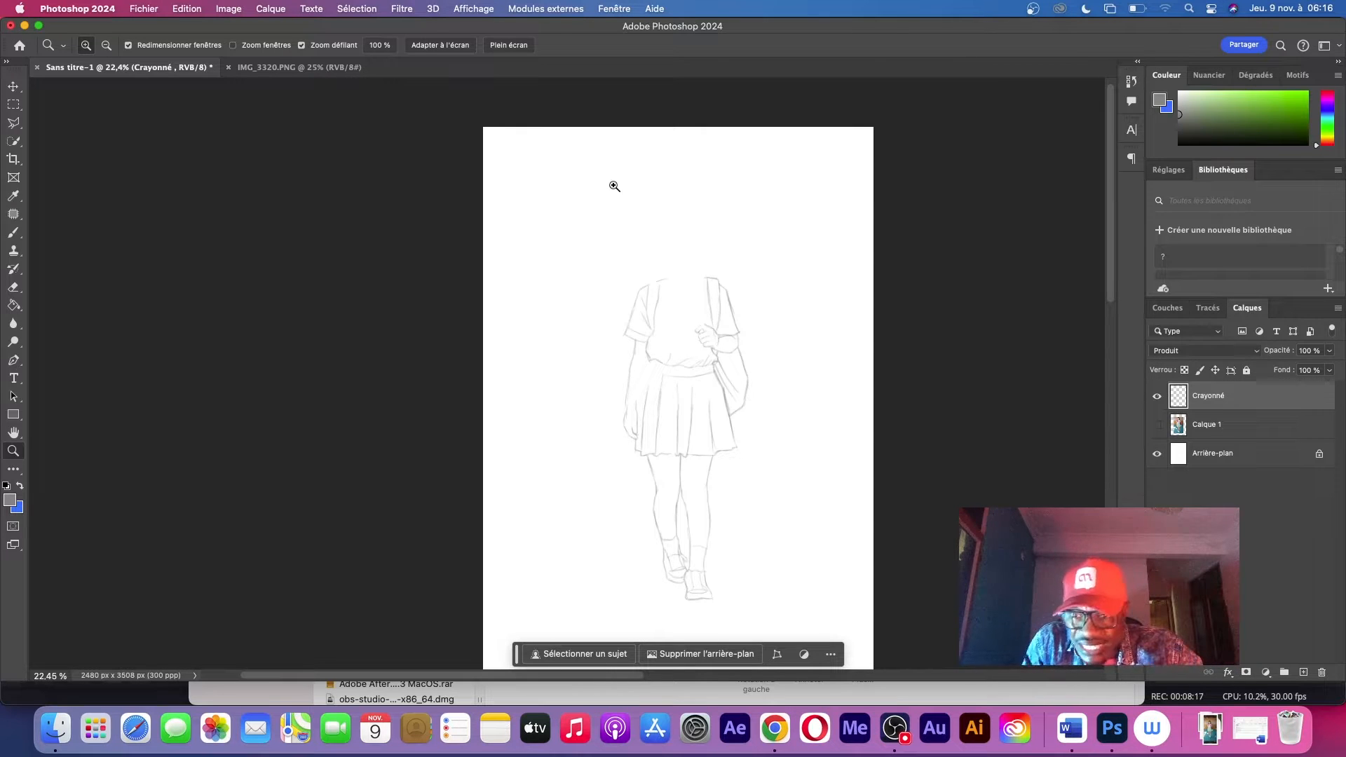
pyautogui.moveTo(663, 299)
pyautogui.mouseDown()
pyautogui.moveTo(715, 271)
pyautogui.moveTo(757, 261)
pyautogui.moveTo(757, 272)
pyautogui.mouseUp()
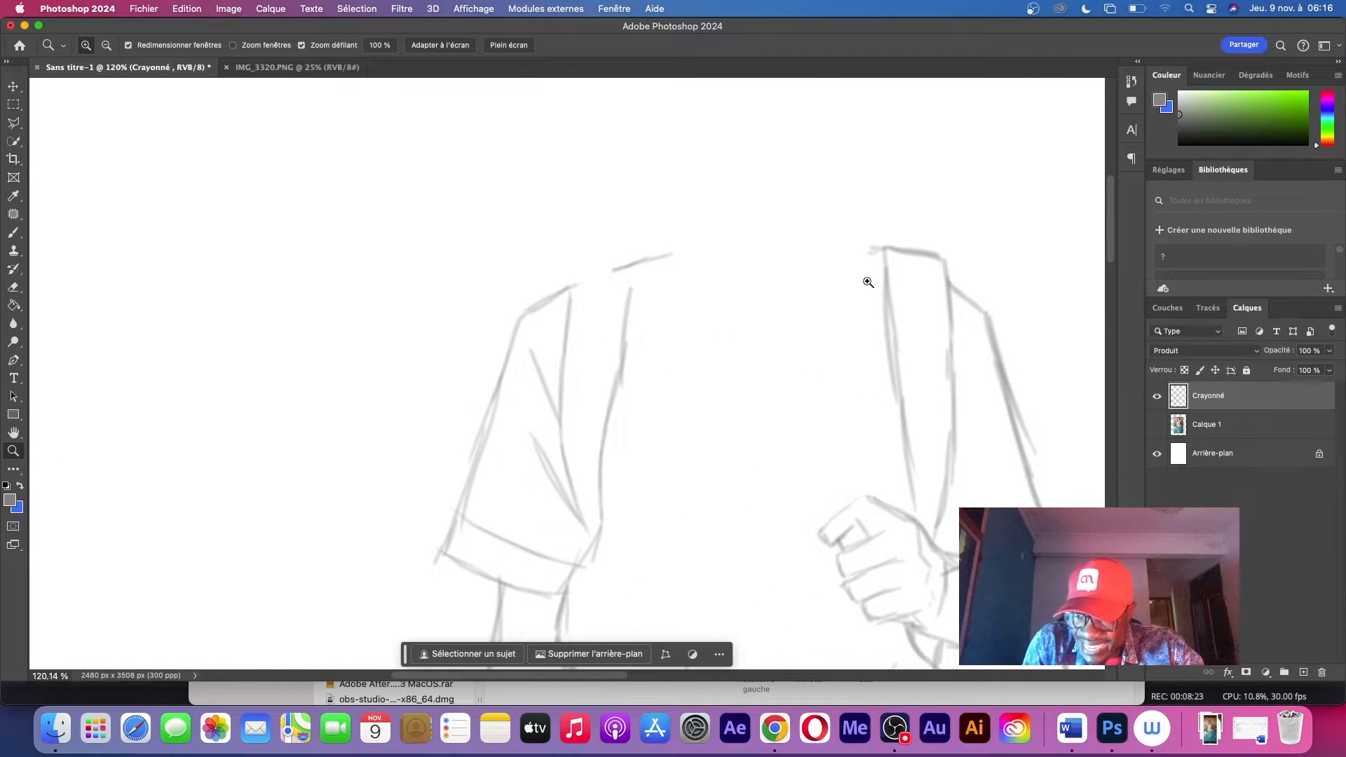
pyautogui.hscroll(5, 898, 307)
pyautogui.scroll(2, 897, 307)
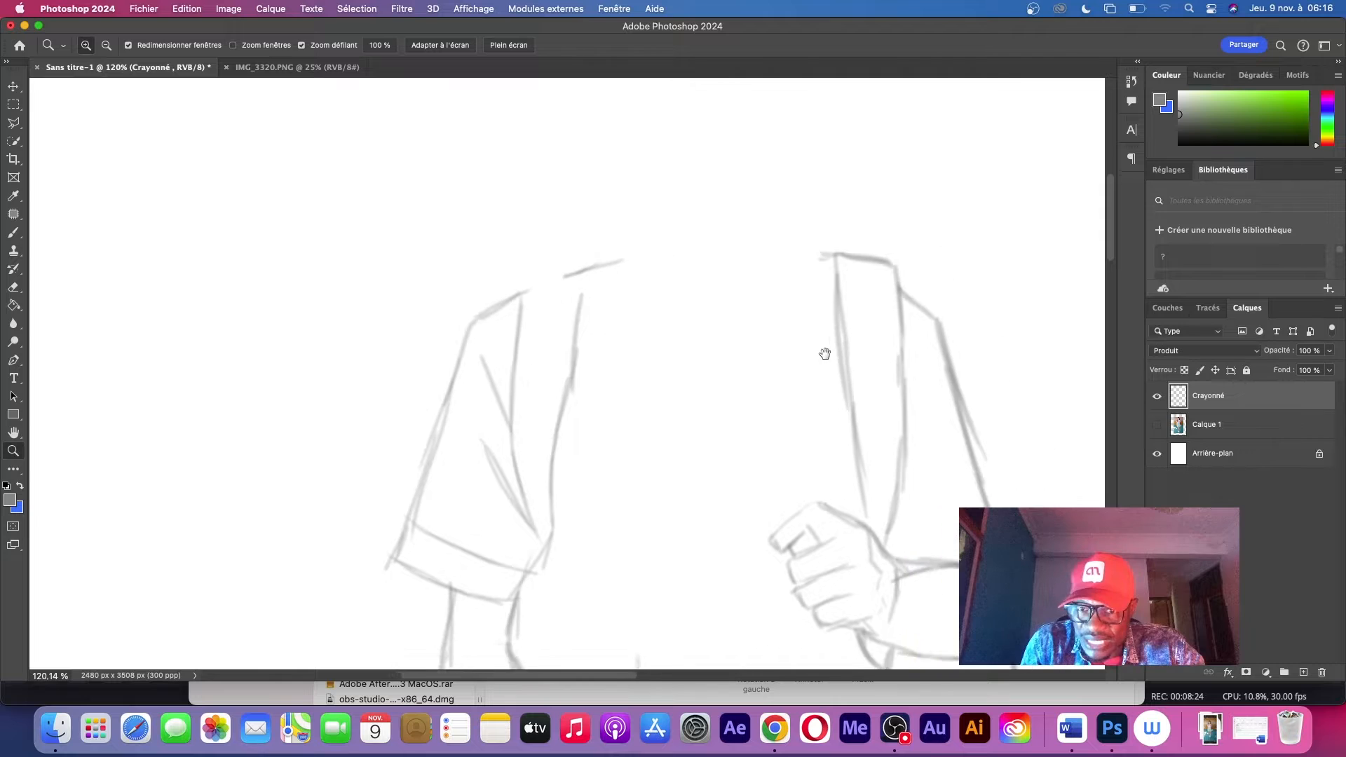
# Show the photo layer again and trace the sides of the neck and the shoulder line beside the collar
pyautogui.click(1157, 425)
pyautogui.moveTo(626, 323); pyautogui.dragTo(679, 322)
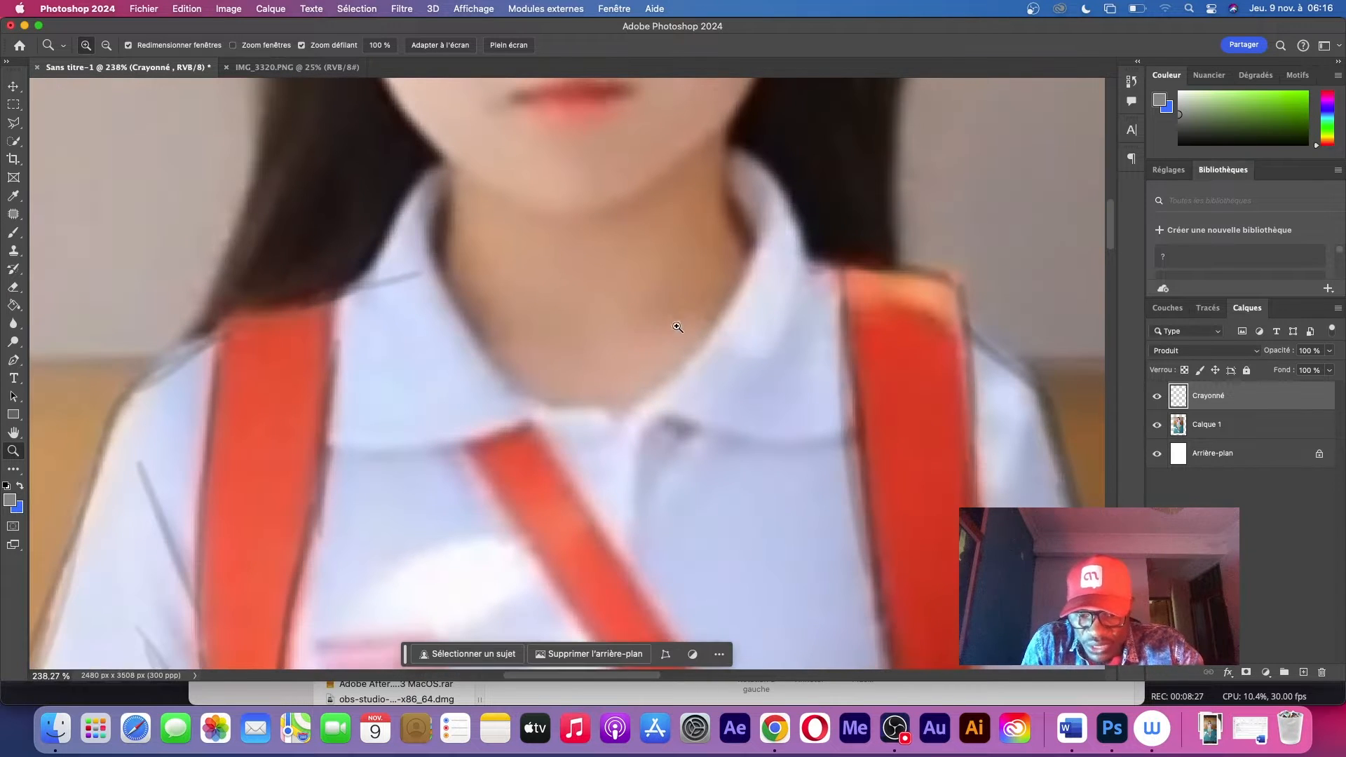
pyautogui.press('b')
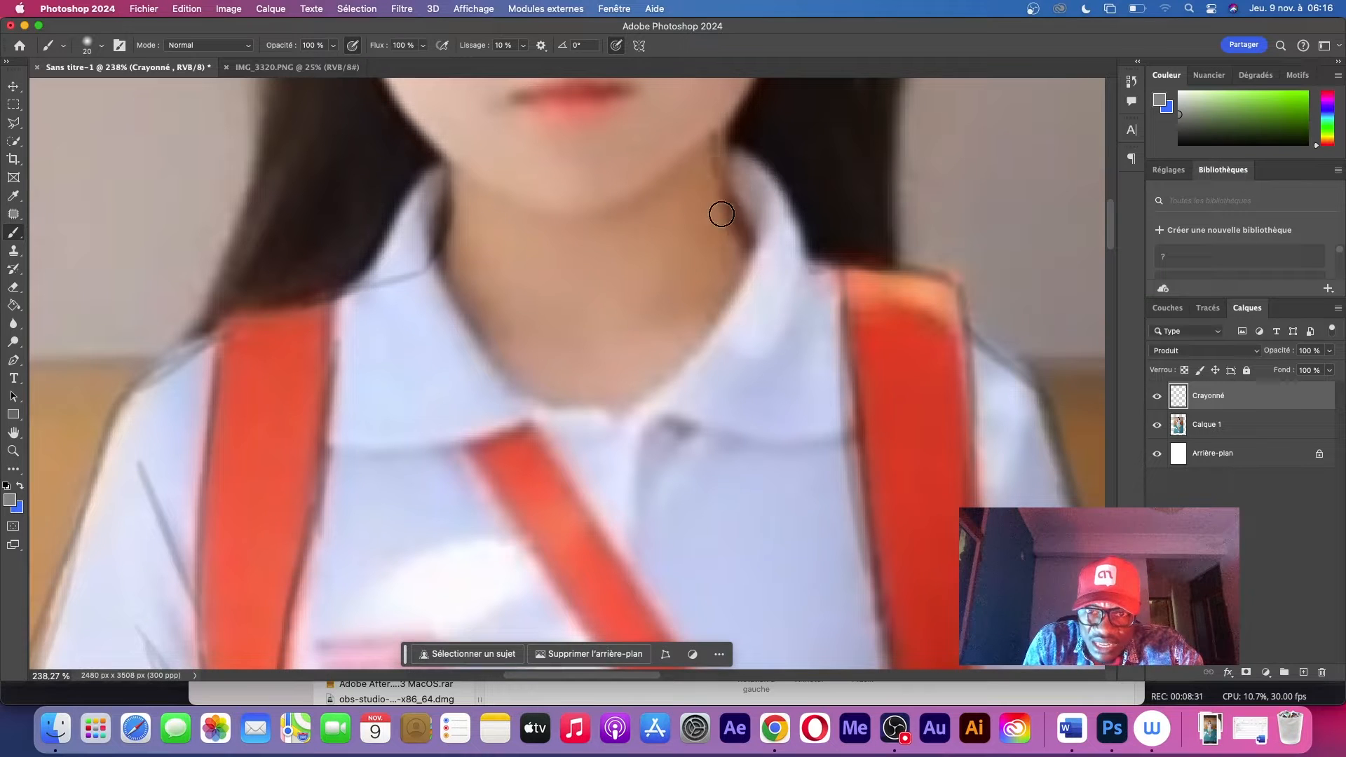
pyautogui.moveTo(733, 210); pyautogui.dragTo(854, 326)
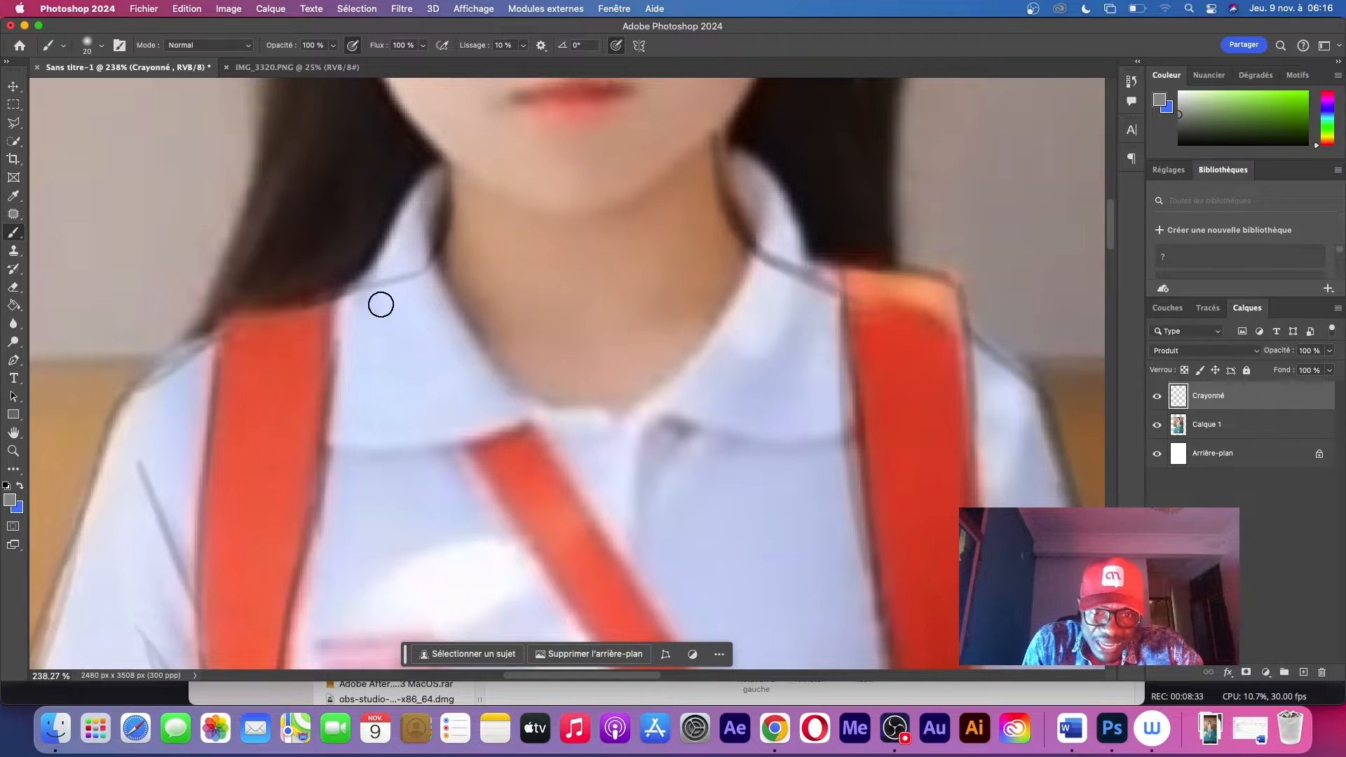
# Draw a rounded shirt collar with its neckline, two front points and reinforced shoulder edges
pyautogui.moveTo(328, 347); pyautogui.dragTo(537, 539)
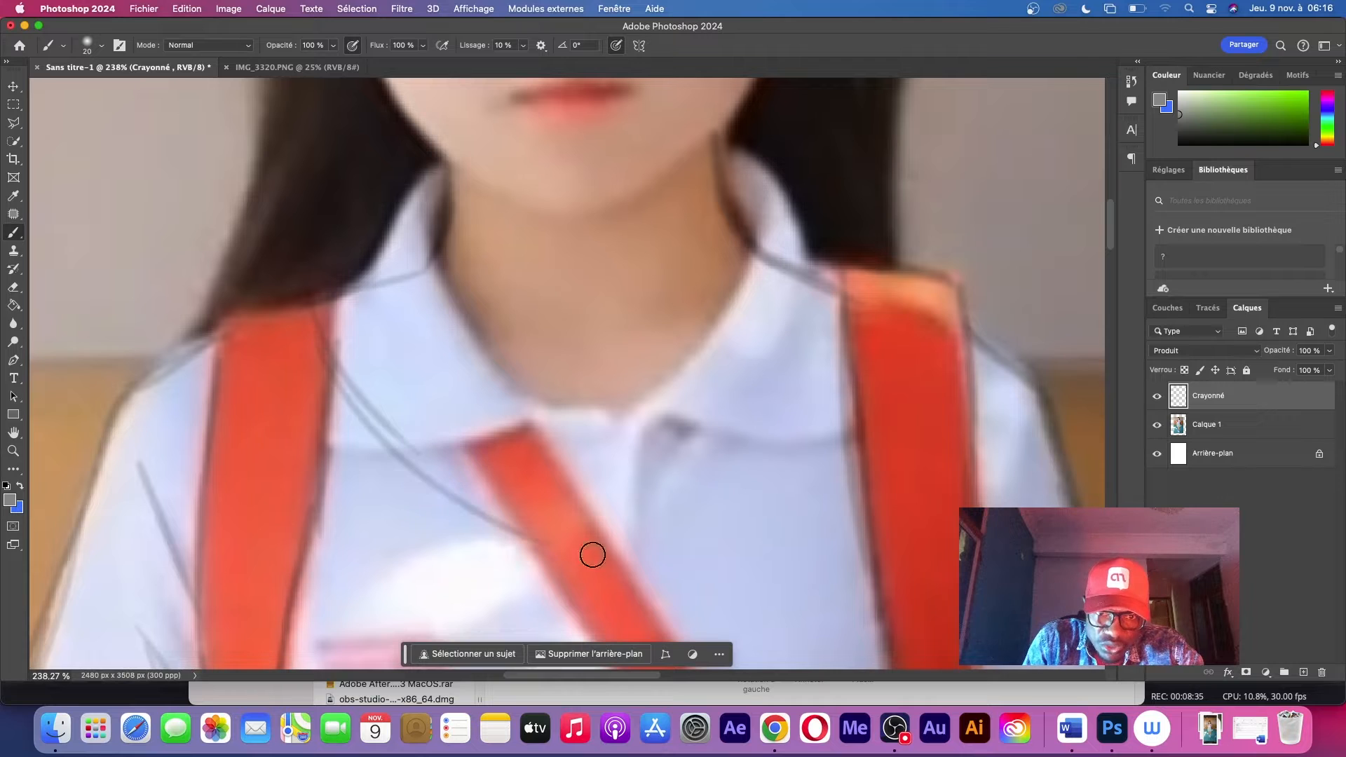
pyautogui.moveTo(420, 237)
pyautogui.mouseDown()
pyautogui.moveTo(415, 226)
pyautogui.moveTo(480, 361)
pyautogui.moveTo(643, 399)
pyautogui.moveTo(760, 279)
pyautogui.moveTo(736, 356)
pyautogui.mouseUp()
pyautogui.moveTo(841, 439); pyautogui.dragTo(726, 533)
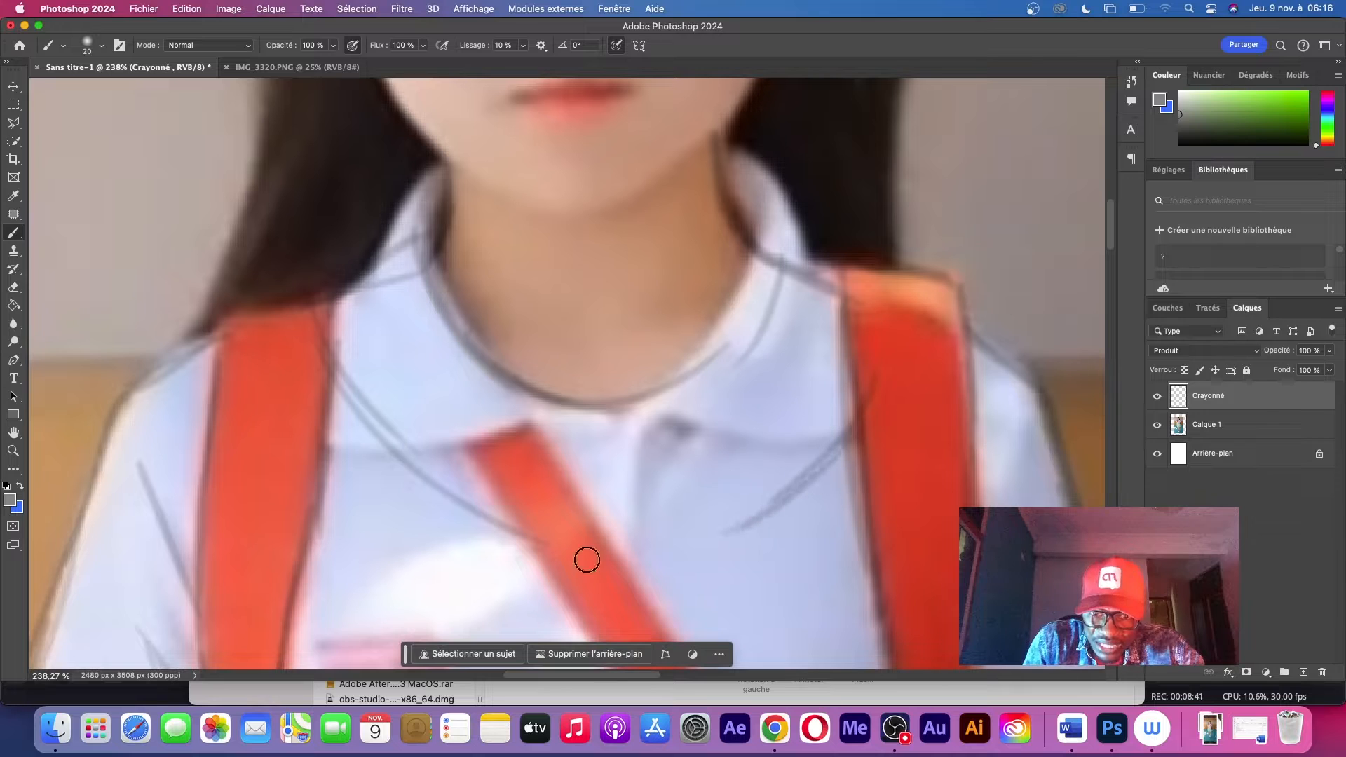
pyautogui.moveTo(591, 399); pyautogui.dragTo(554, 519)
pyautogui.moveTo(578, 459)
pyautogui.mouseDown()
pyautogui.moveTo(629, 413)
pyautogui.moveTo(661, 488)
pyautogui.moveTo(627, 408)
pyautogui.moveTo(718, 536)
pyautogui.mouseUp()
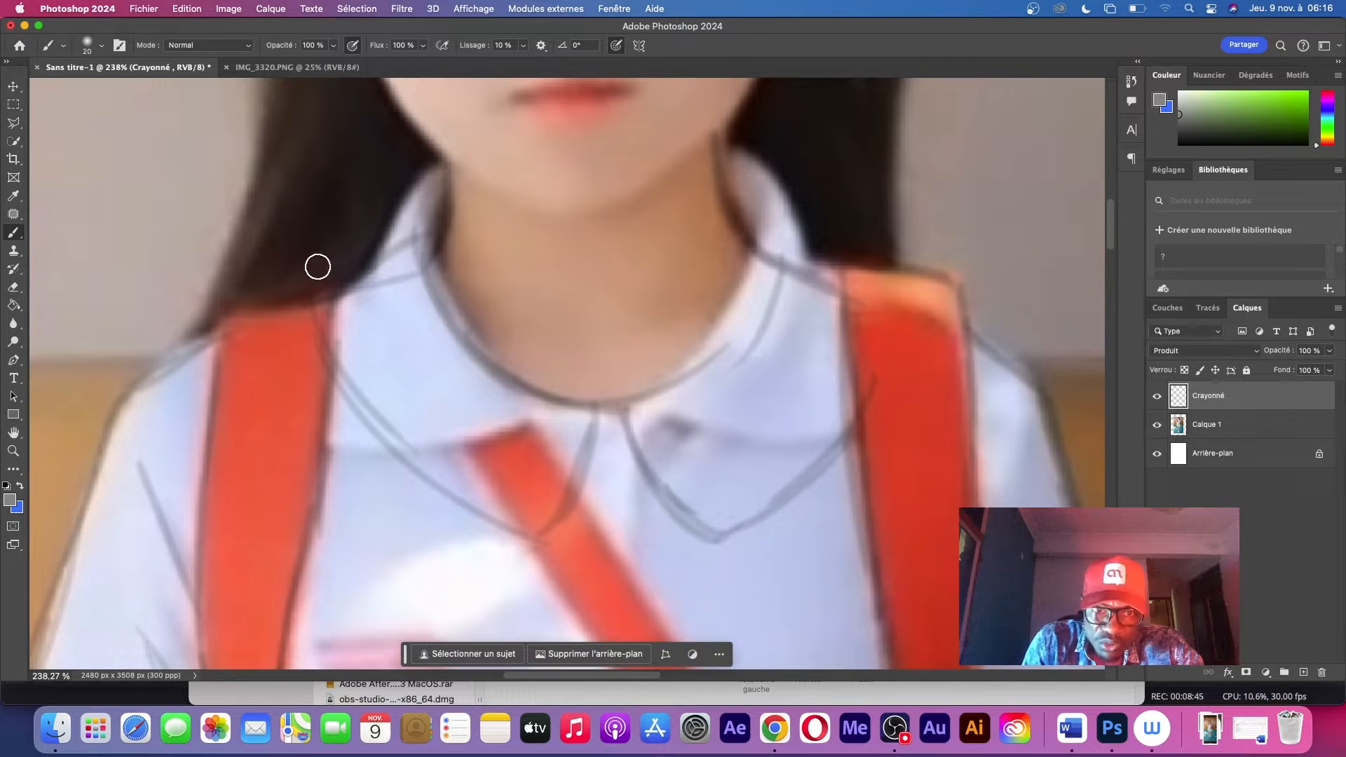
pyautogui.moveTo(387, 252); pyautogui.dragTo(427, 242)
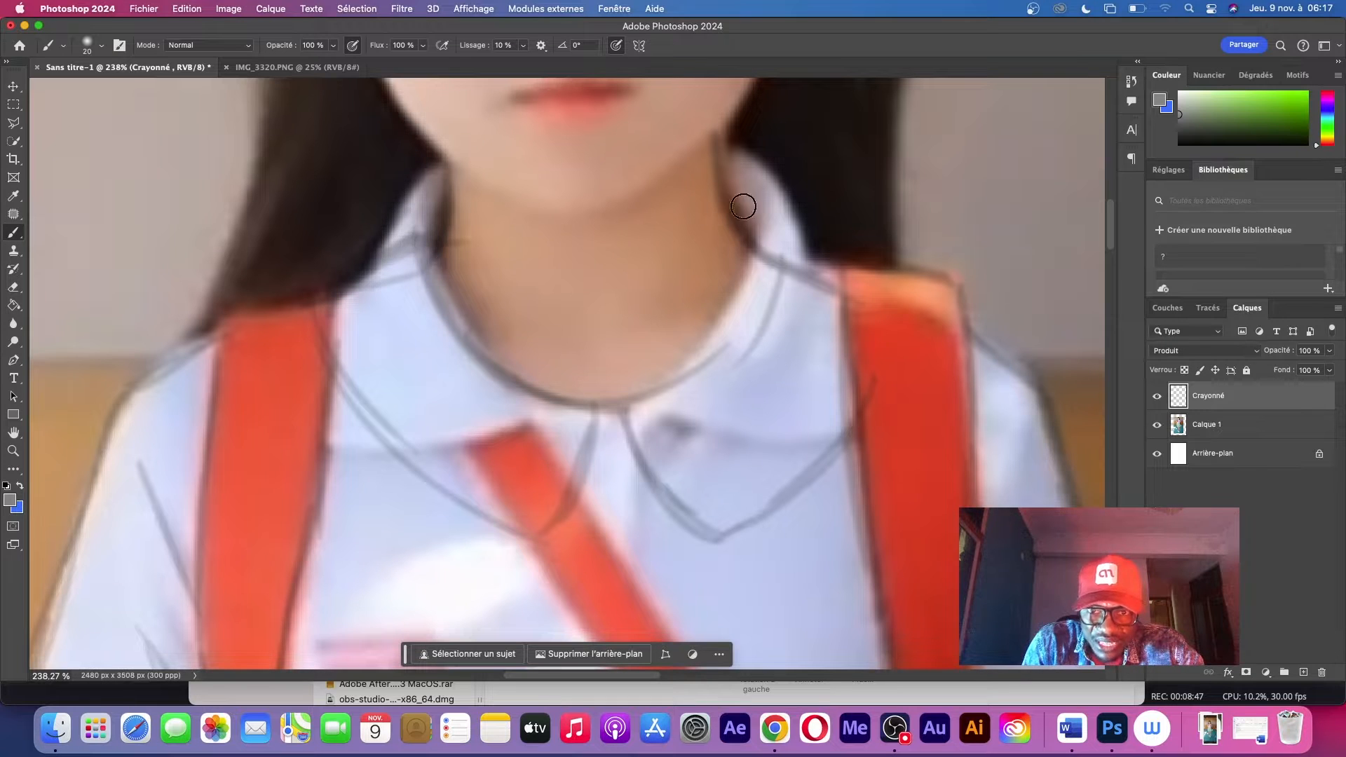
pyautogui.moveTo(733, 233)
pyautogui.mouseDown()
pyautogui.moveTo(779, 236)
pyautogui.moveTo(776, 312)
pyautogui.moveTo(776, 230)
pyautogui.moveTo(842, 265)
pyautogui.moveTo(865, 321)
pyautogui.mouseUp()
# Hide the photo layer and draw the cuff band on the short sleeve above the bent arm
pyautogui.click(1157, 425)
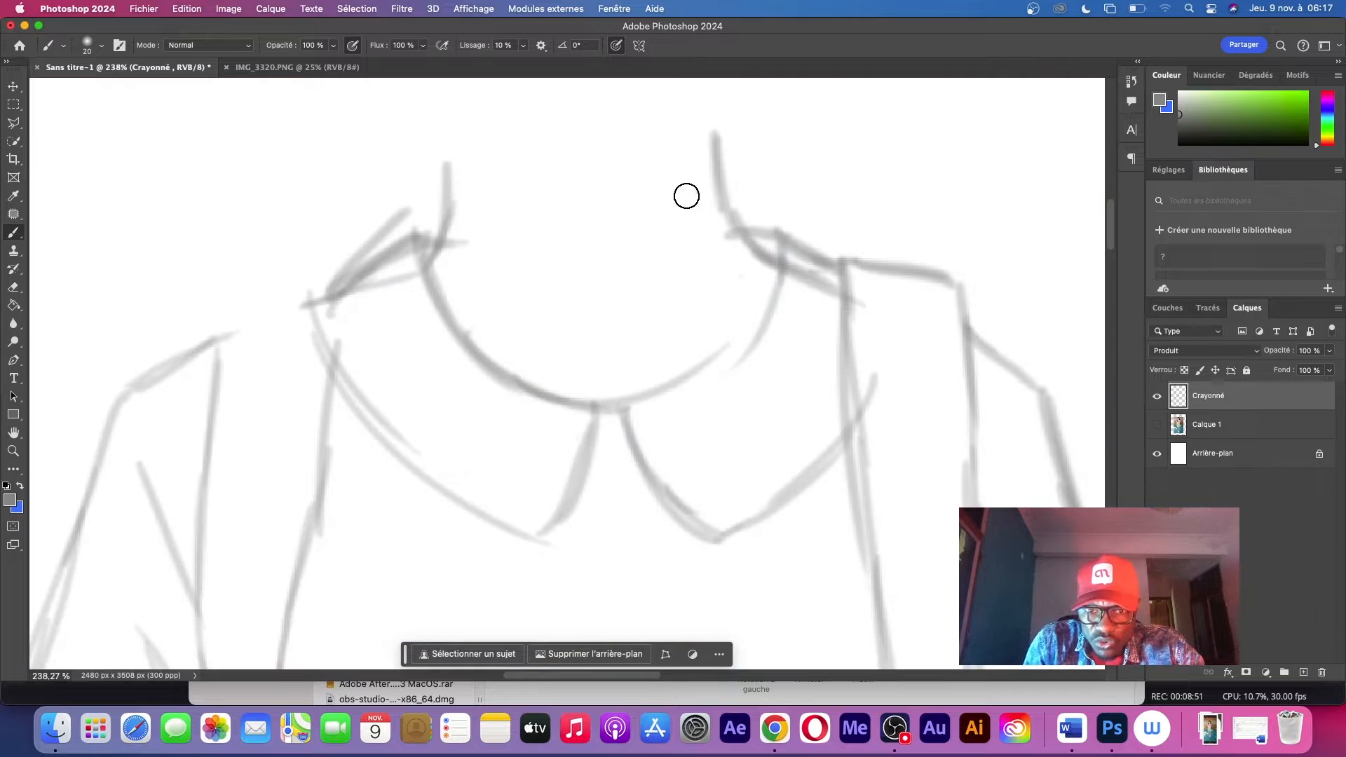
pyautogui.press('z')
pyautogui.moveTo(811, 292); pyautogui.dragTo(716, 318)
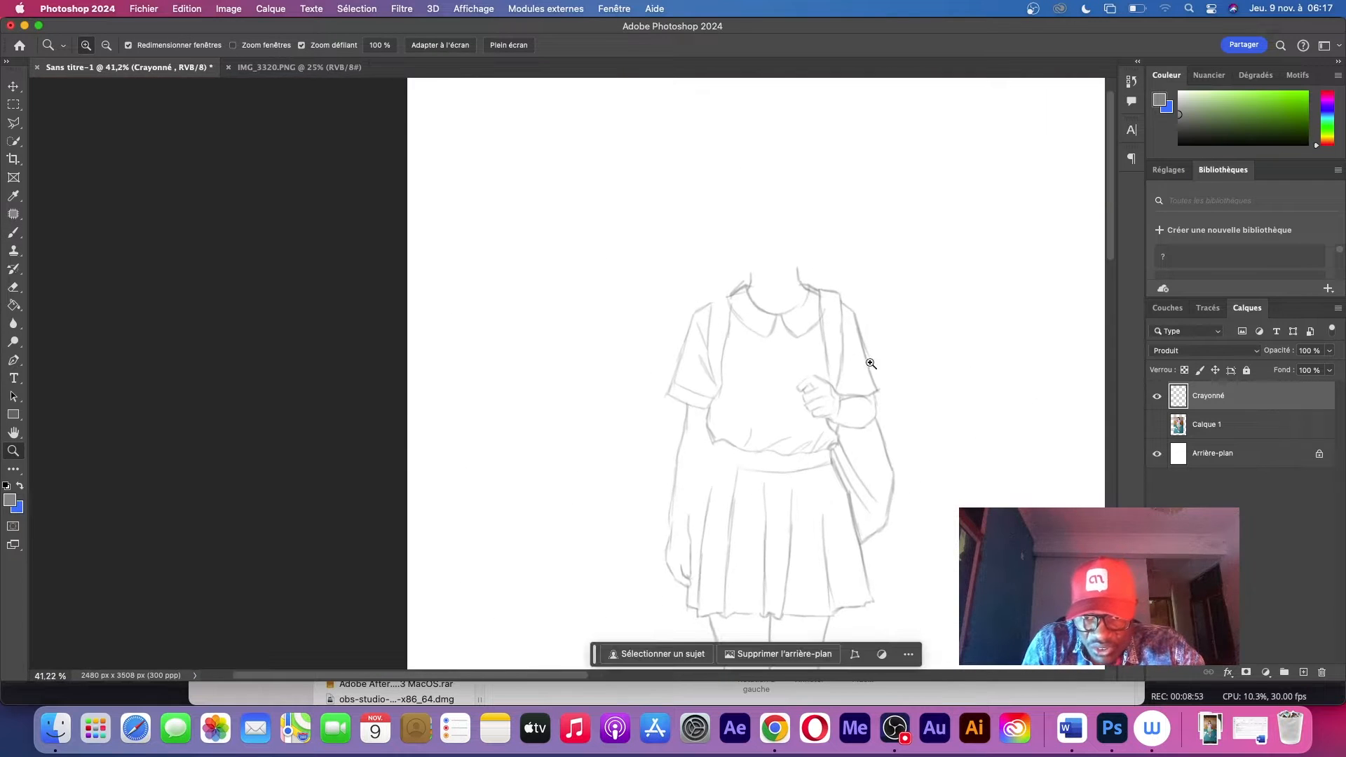
pyautogui.moveTo(871, 361)
pyautogui.mouseDown()
pyautogui.moveTo(932, 337)
pyautogui.moveTo(832, 367)
pyautogui.moveTo(868, 360)
pyautogui.mouseUp()
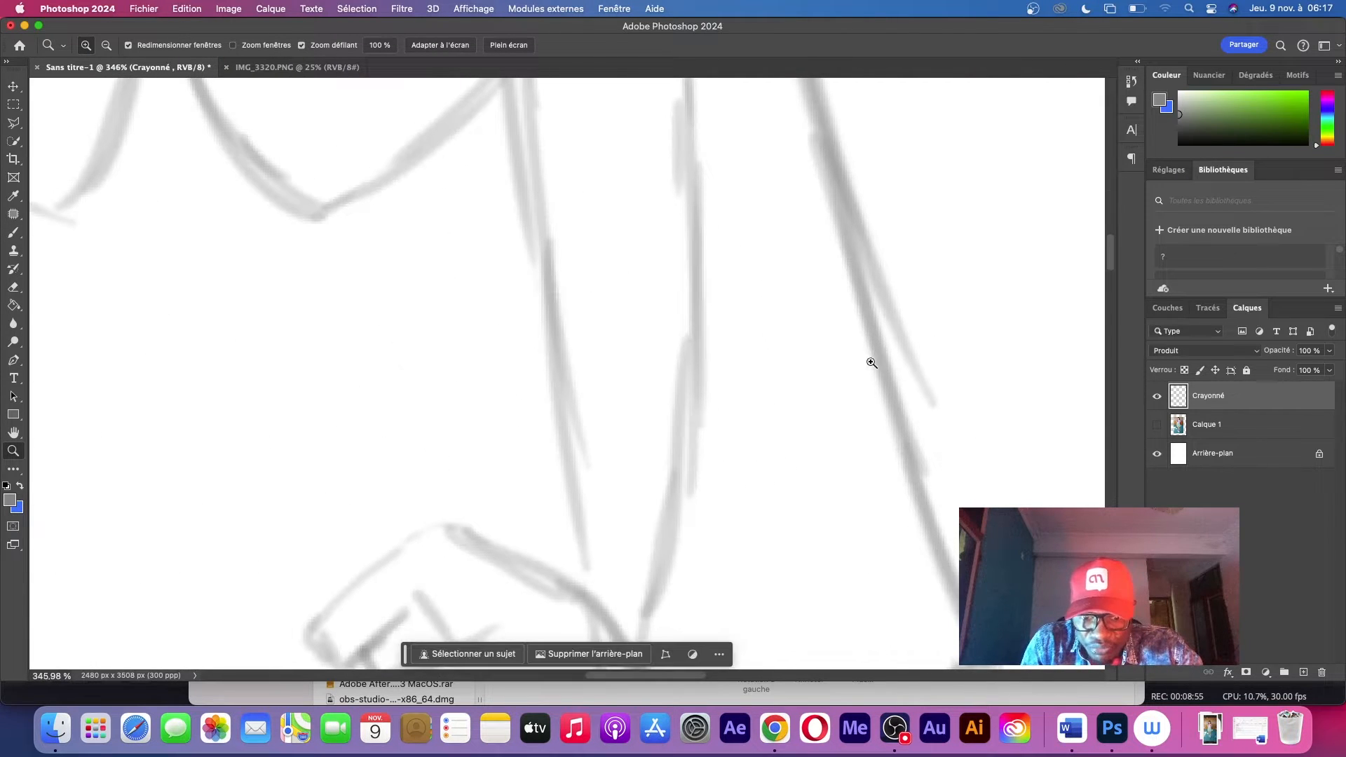
pyautogui.press('b')
pyautogui.moveTo(781, 421); pyautogui.dragTo(600, 281)
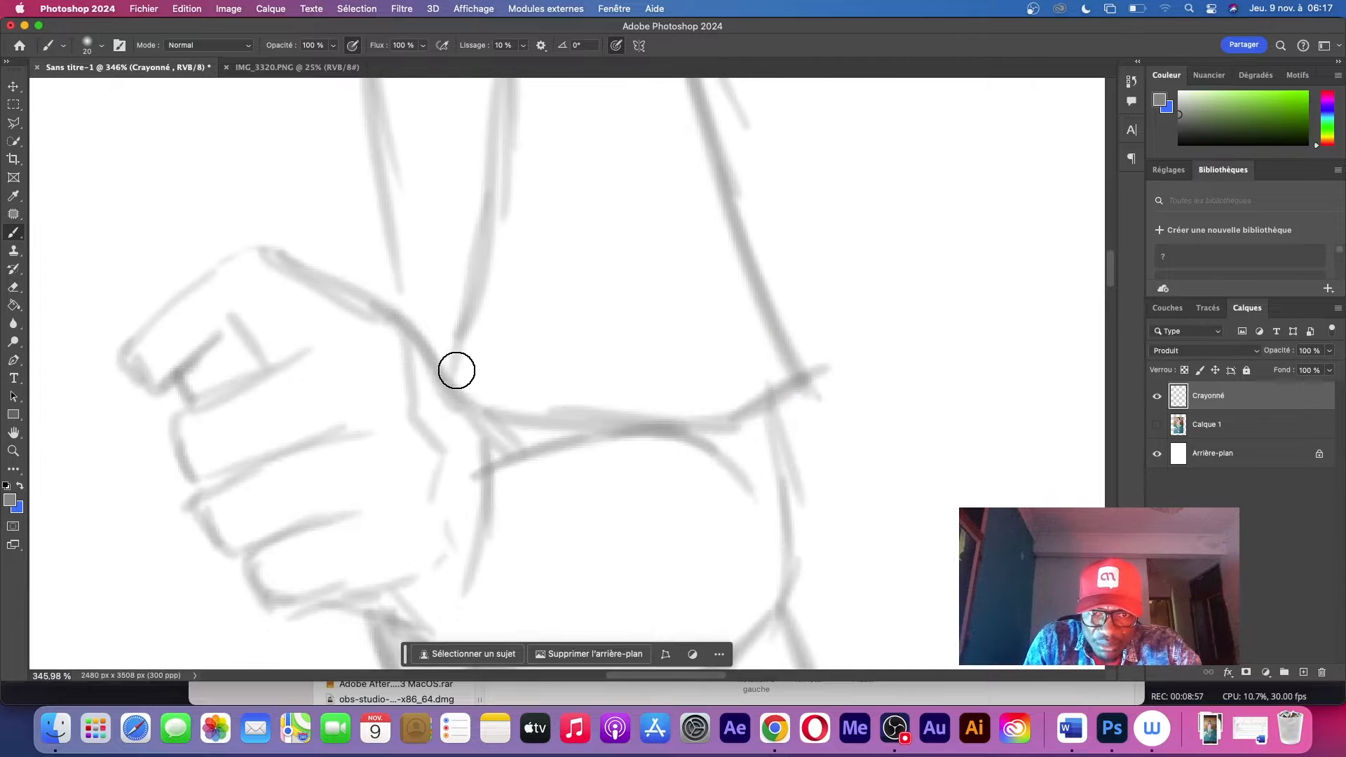
pyautogui.moveTo(454, 356)
pyautogui.mouseDown()
pyautogui.moveTo(631, 304)
pyautogui.moveTo(778, 234)
pyautogui.moveTo(817, 374)
pyautogui.mouseUp()
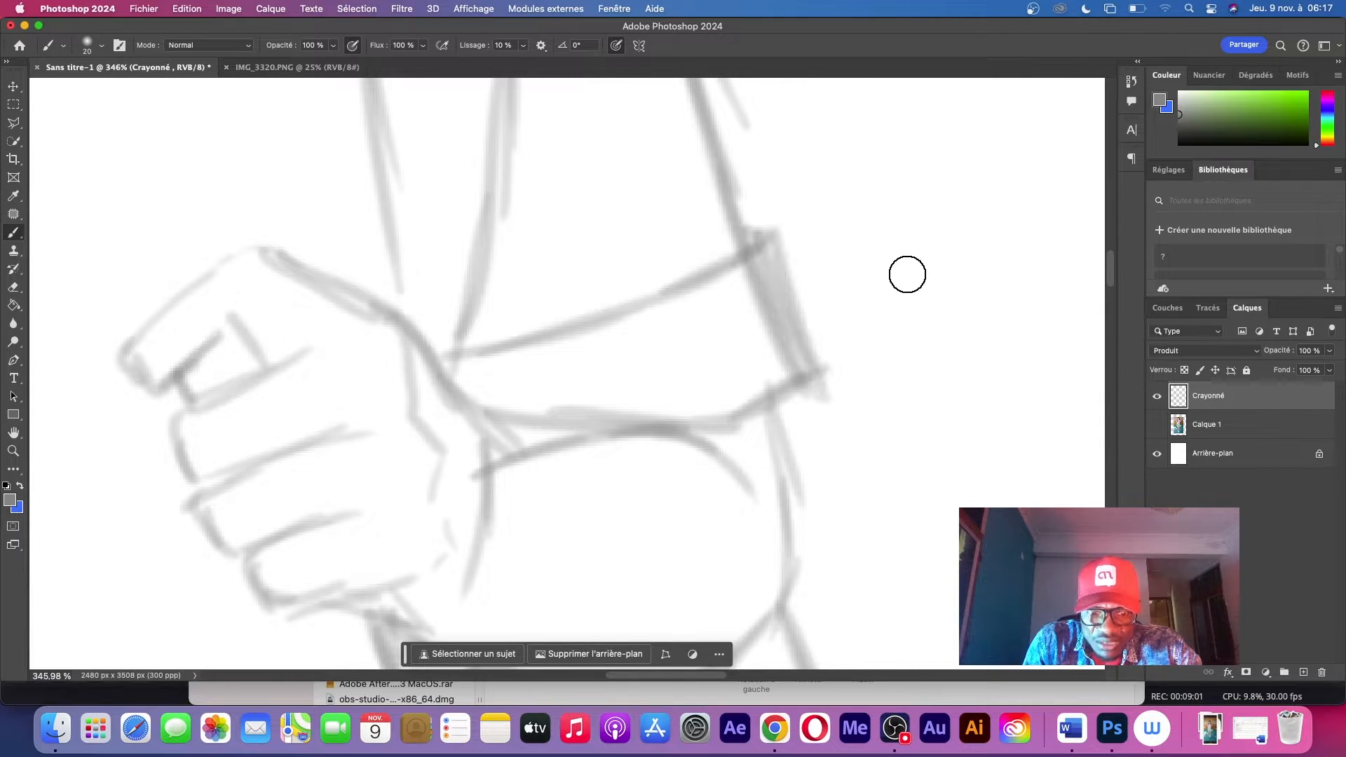
# Compare the sketch with the photo by switching the Calque 1 and Crayonné layers off and on in turn
pyautogui.press('z')
pyautogui.moveTo(917, 275)
pyautogui.mouseDown()
pyautogui.moveTo(806, 292)
pyautogui.moveTo(855, 294)
pyautogui.mouseUp()
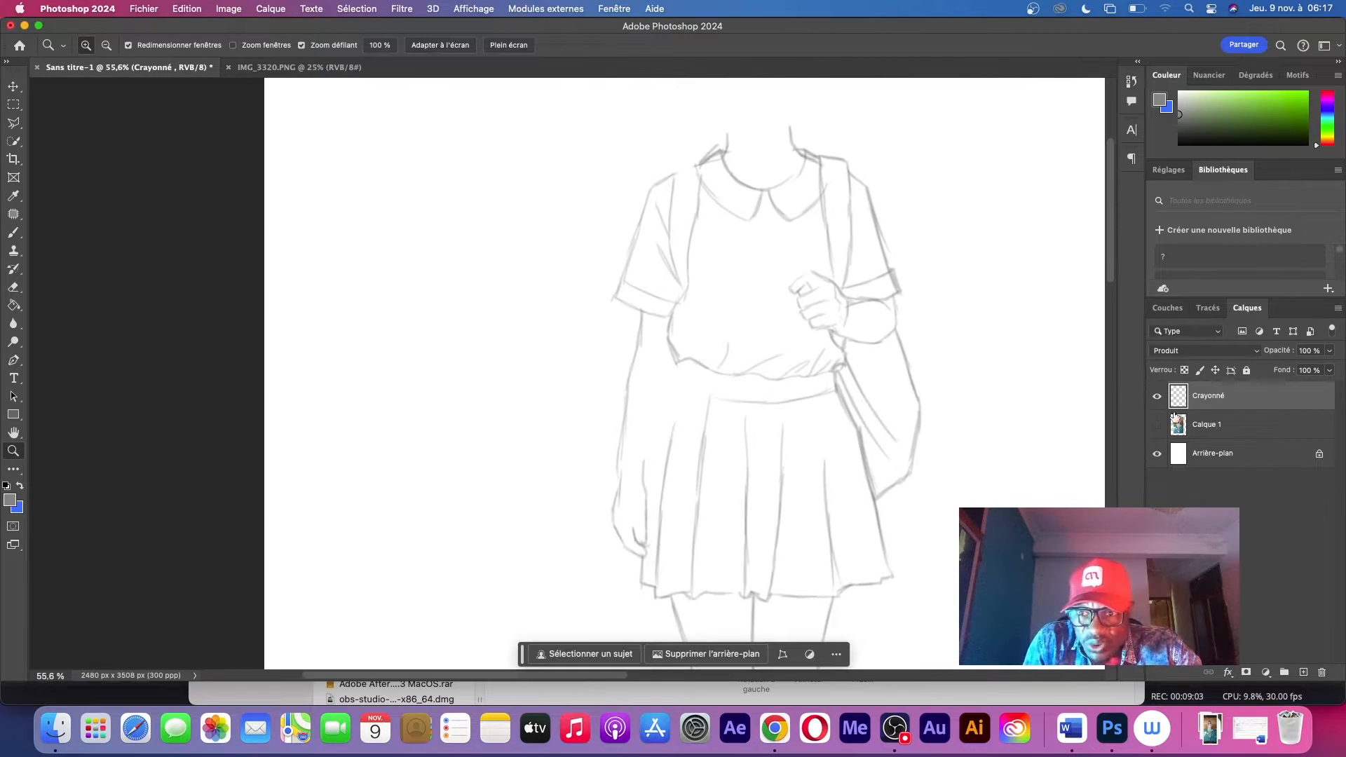
pyautogui.click(1156, 427)
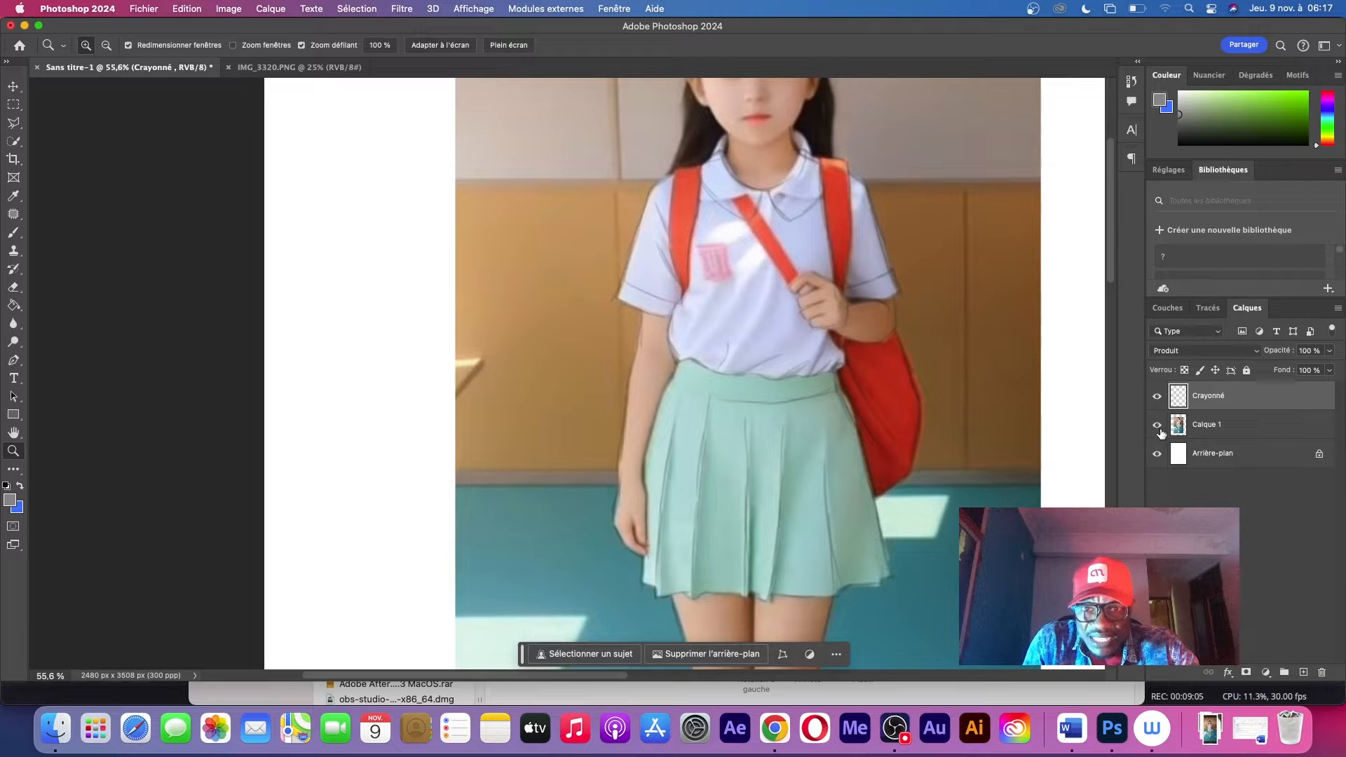
pyautogui.click(1155, 397)
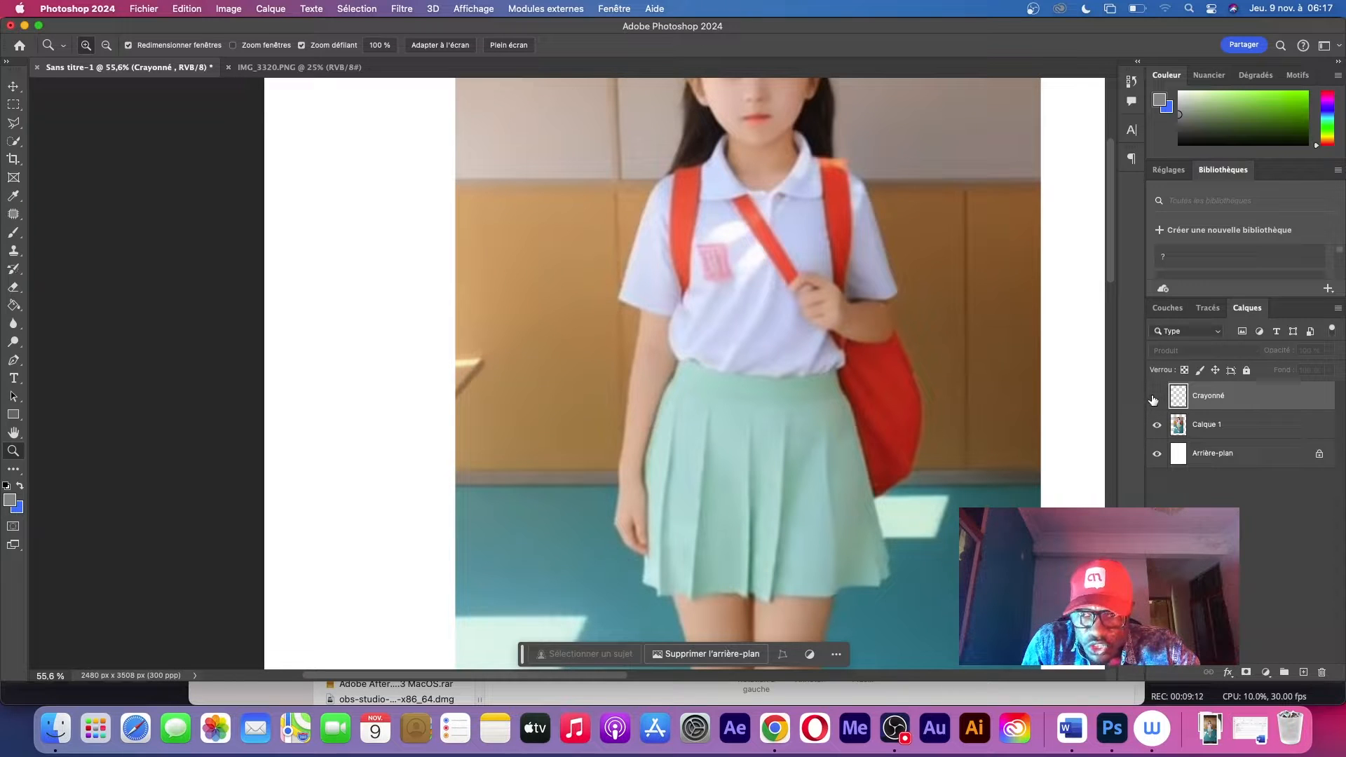
pyautogui.click(1157, 398)
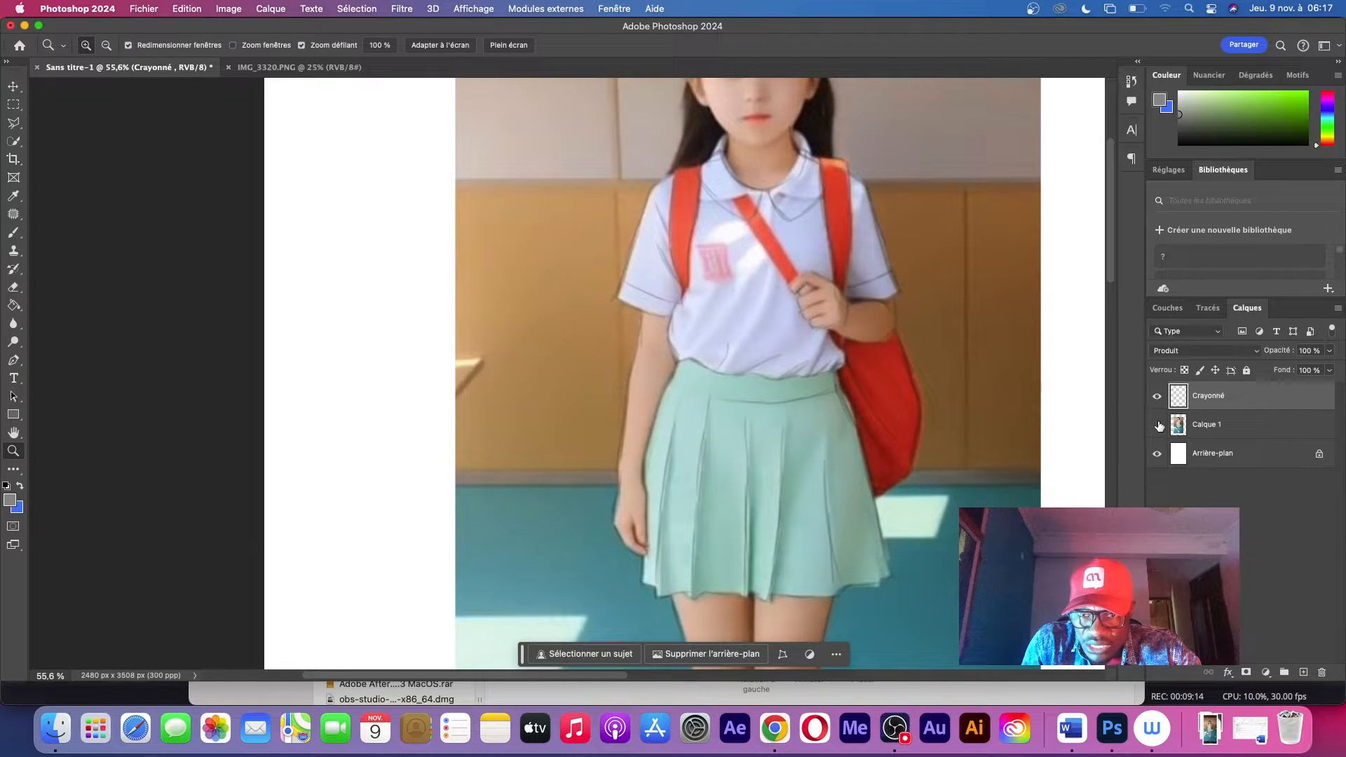
pyautogui.click(1158, 425)
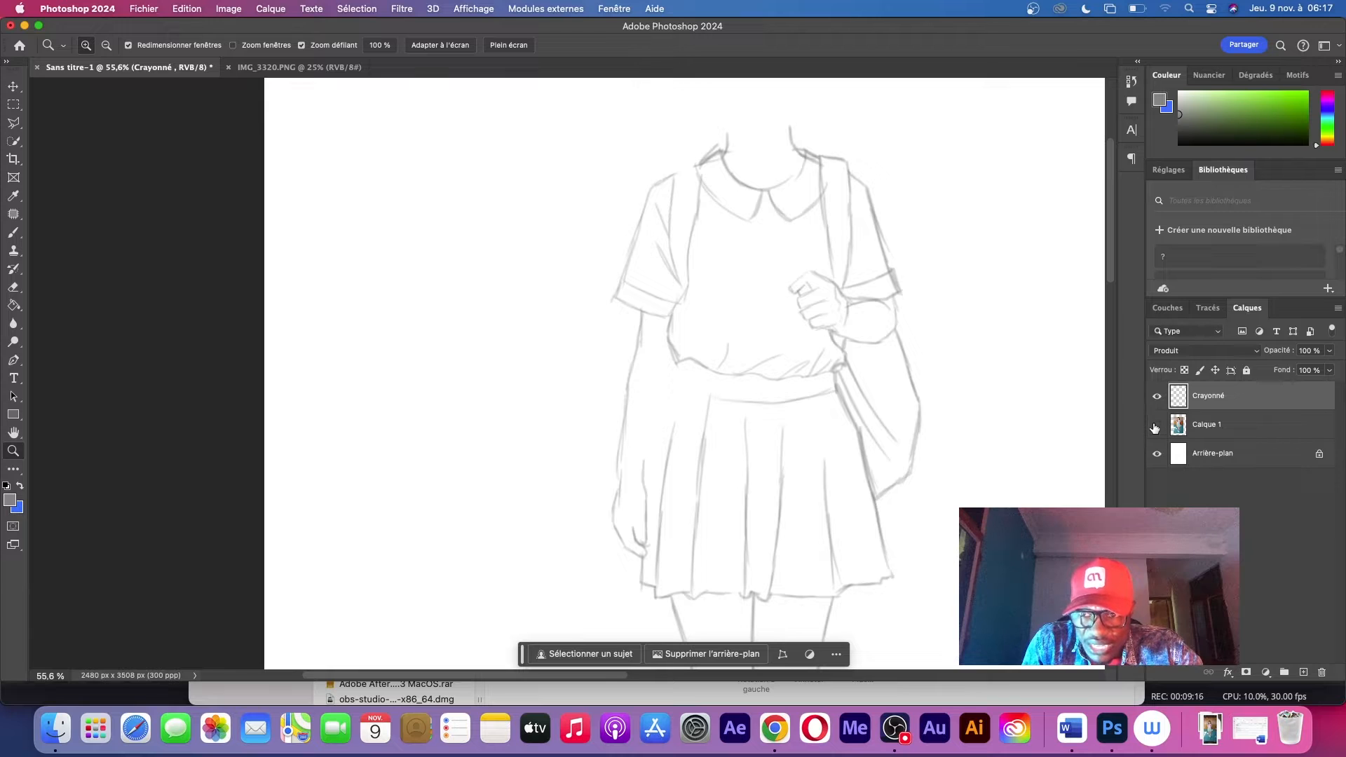
pyautogui.click(1156, 426)
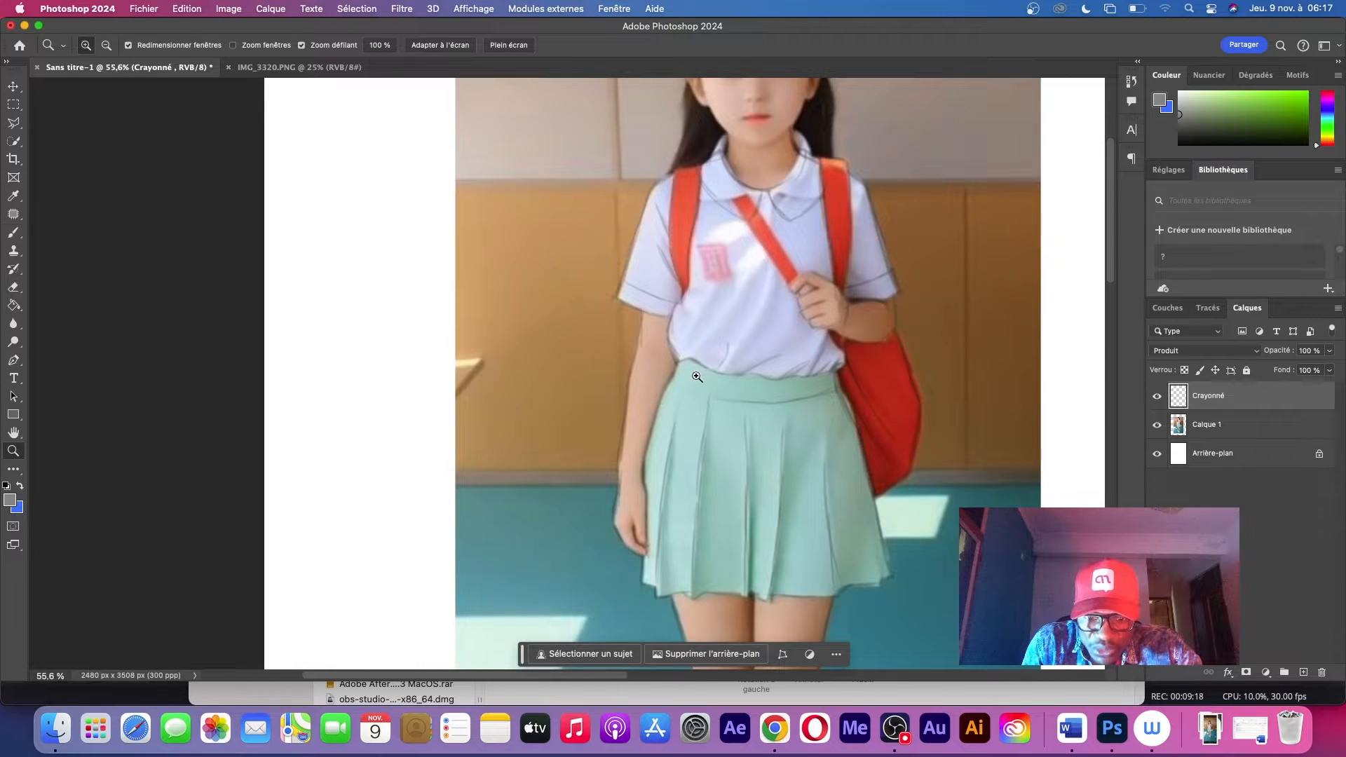
# Trace the face outline and ears, and mark the vertical centre line, brows, eyes, nose and mouth with light guide strokes
pyautogui.press('b')
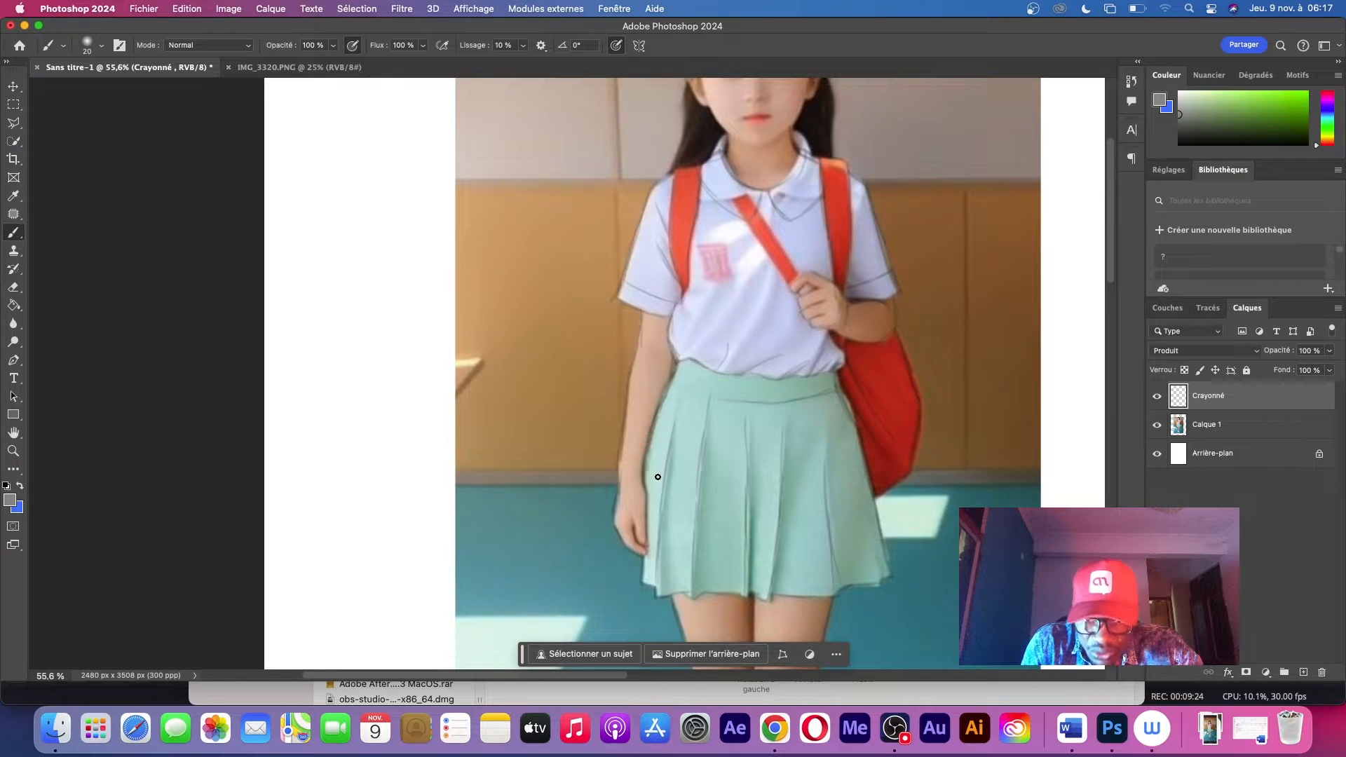
pyautogui.scroll(5, 885, 197)
pyautogui.hscroll(3, 886, 197)
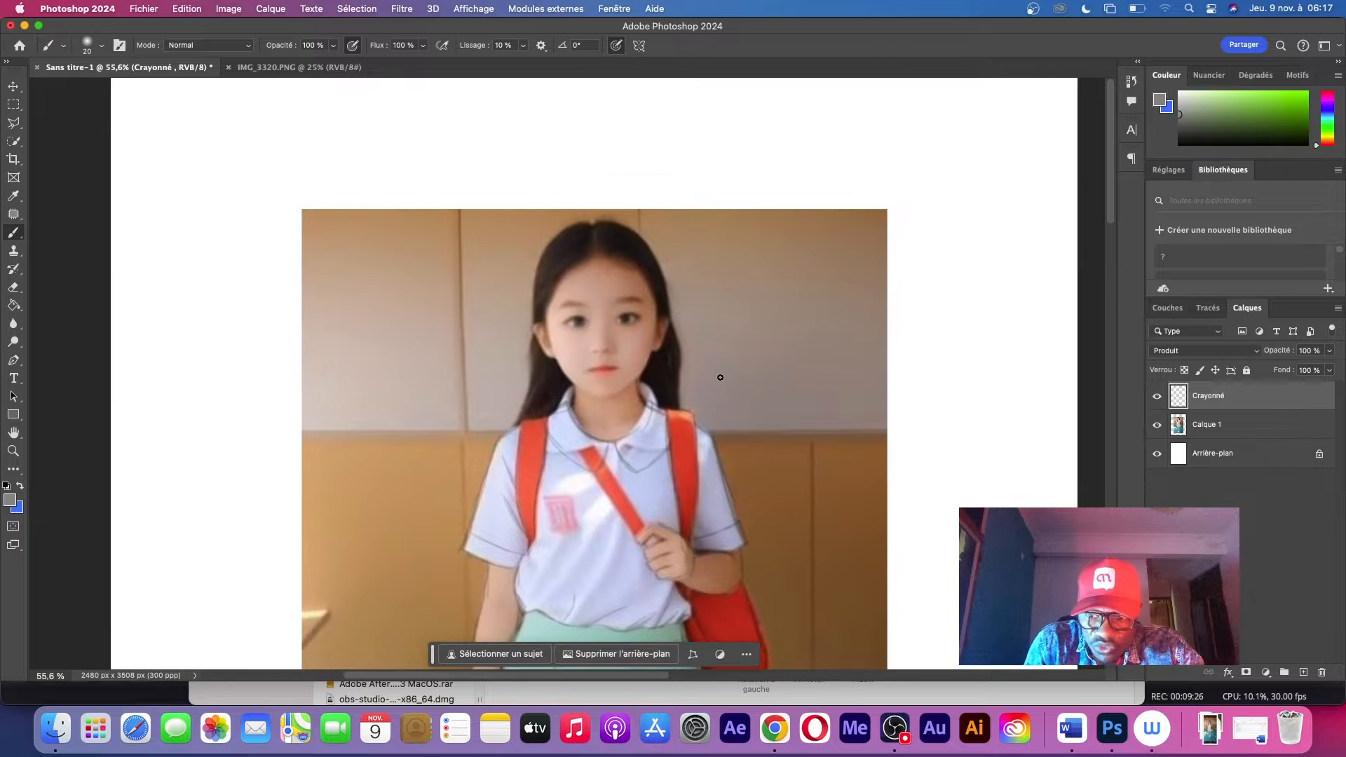
pyautogui.press('super+plus')
pyautogui.press('super+plus')
pyautogui.press('super+plus')
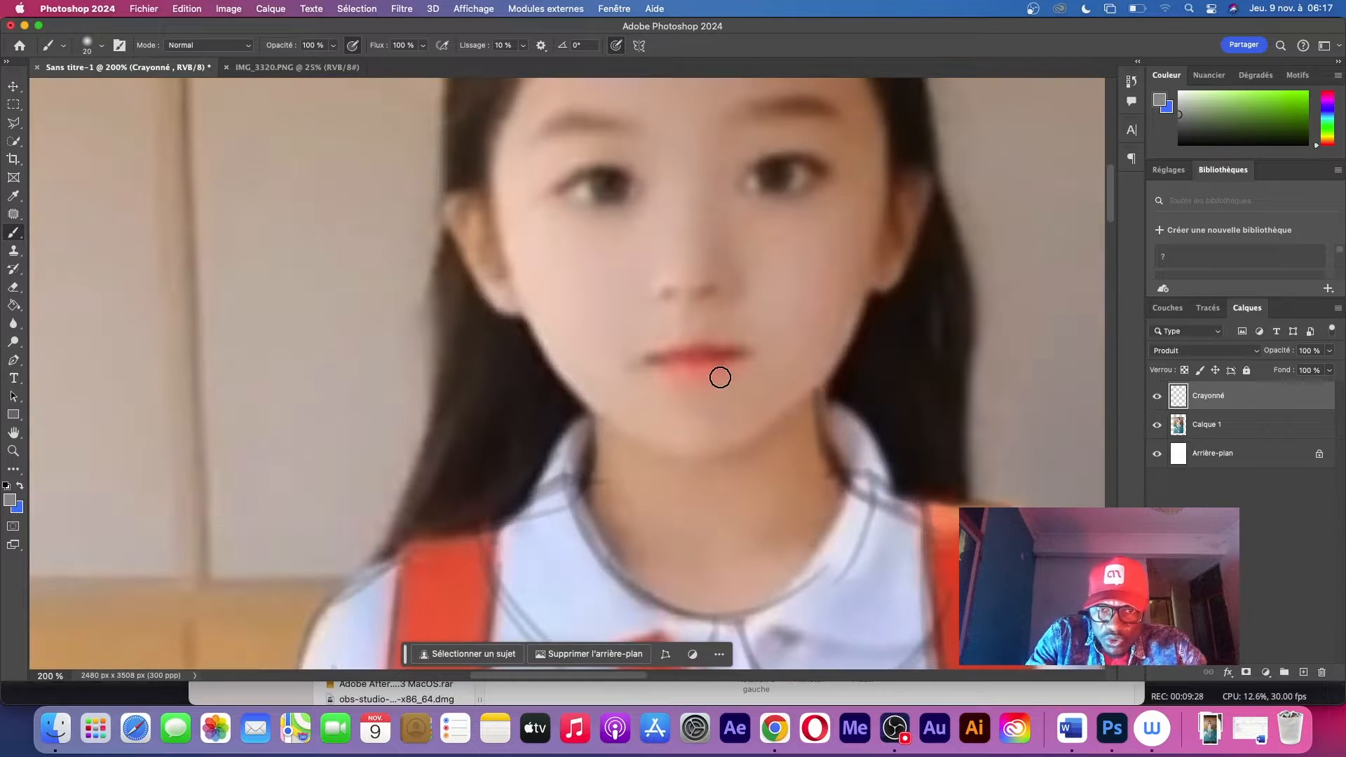
pyautogui.scroll(3, 732, 289)
pyautogui.hscroll(3, 731, 289)
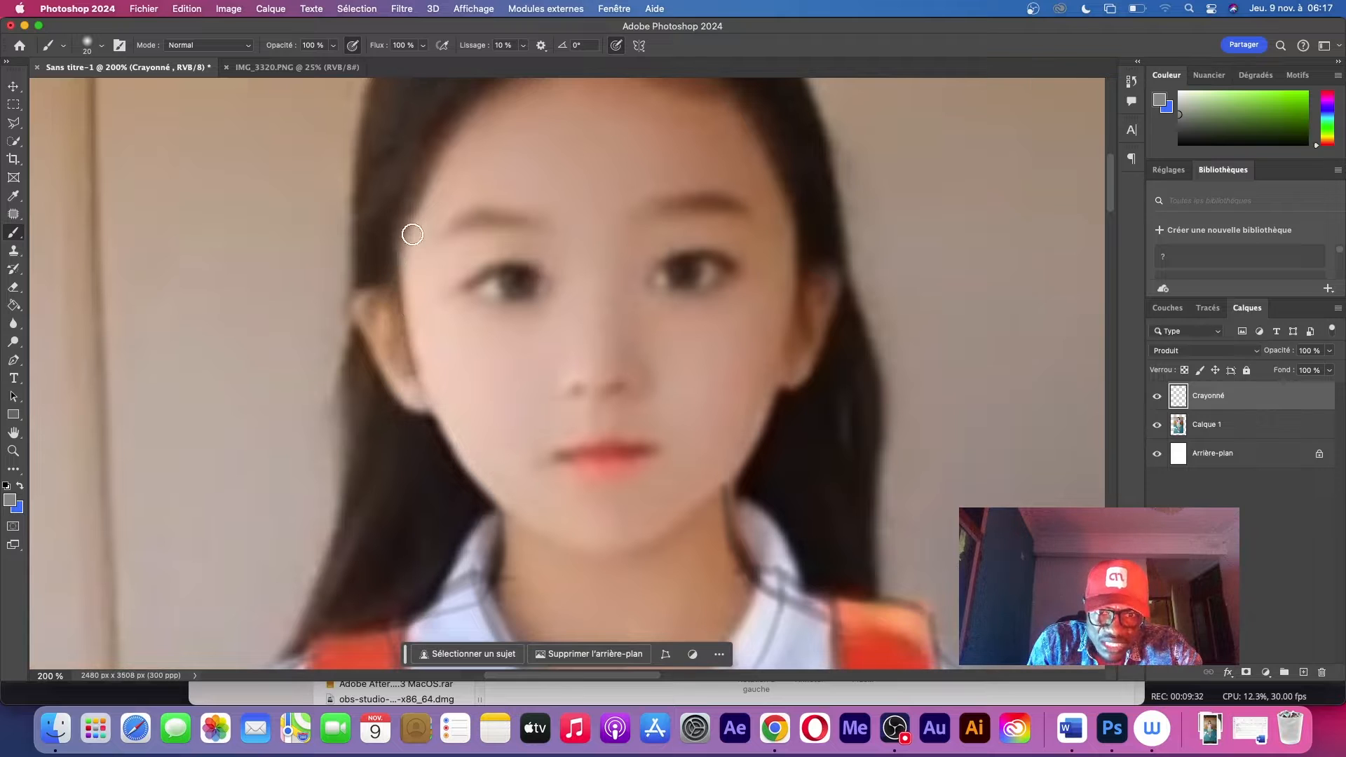
pyautogui.moveTo(502, 517)
pyautogui.mouseDown()
pyautogui.moveTo(590, 556)
pyautogui.moveTo(580, 544)
pyautogui.moveTo(694, 517)
pyautogui.moveTo(725, 487)
pyautogui.mouseUp()
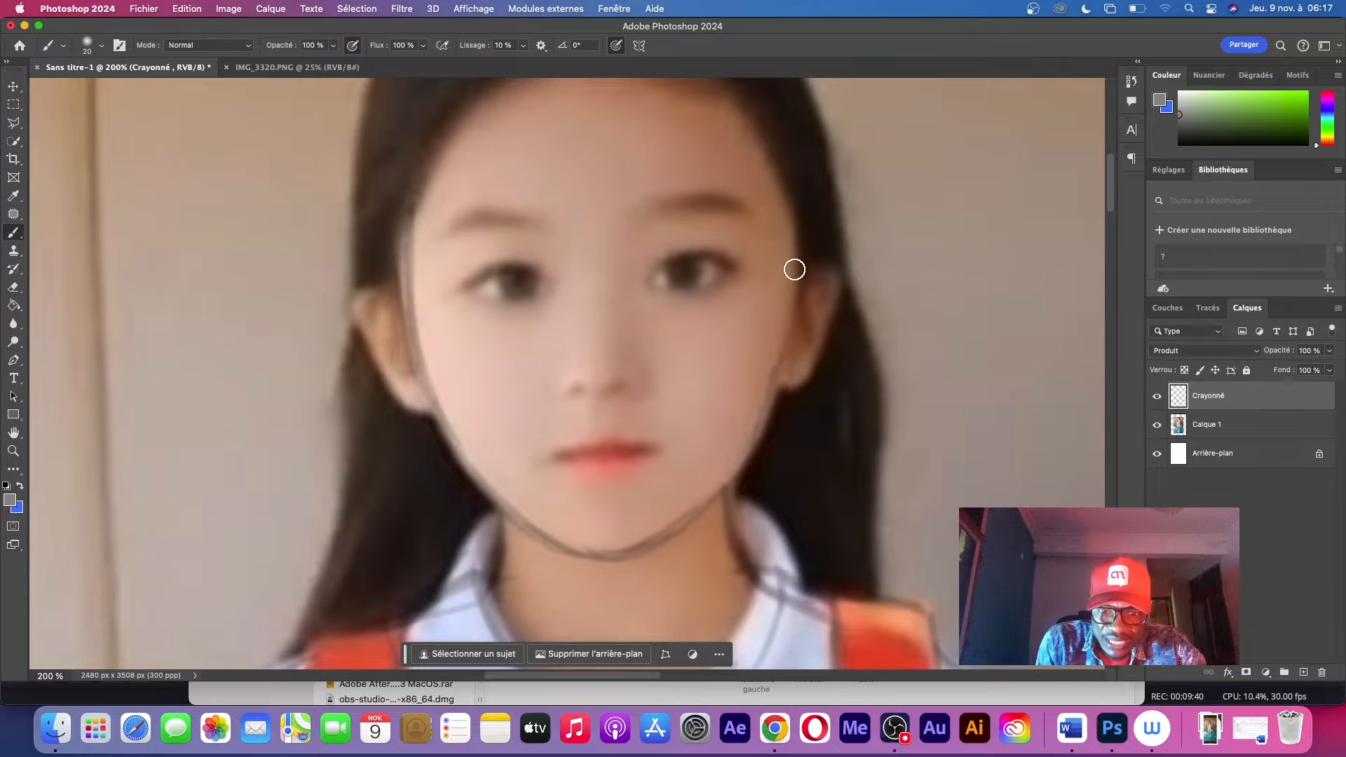
pyautogui.scroll(4, 794, 269)
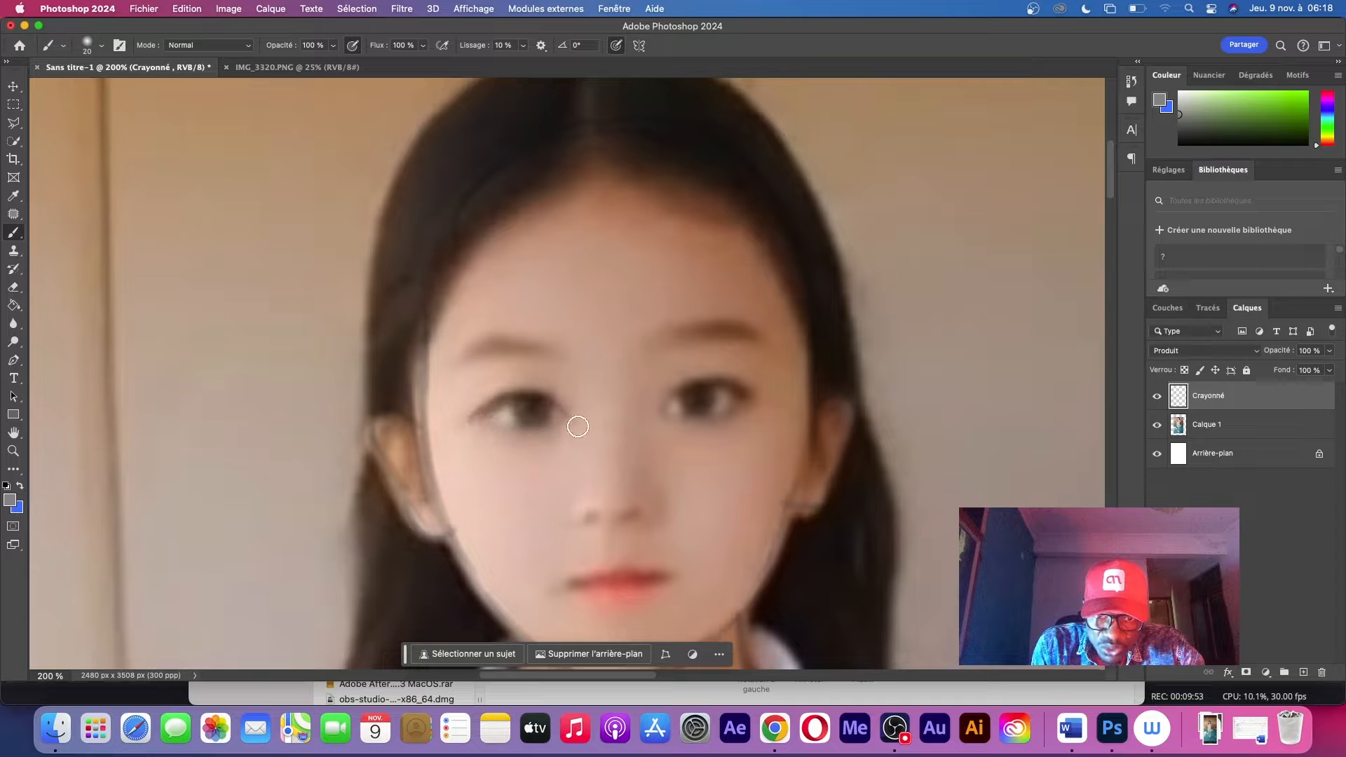
pyautogui.moveTo(617, 203); pyautogui.dragTo(617, 561)
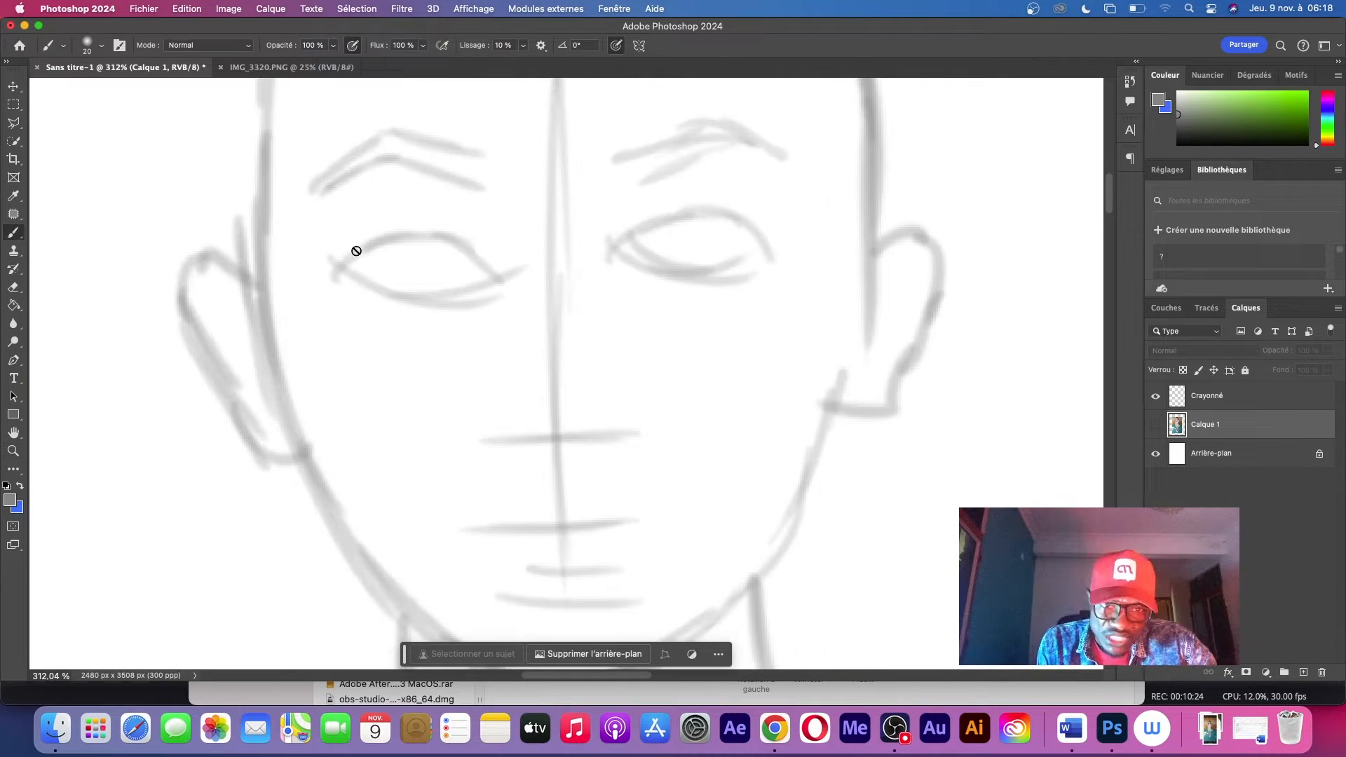
# Set the brush size to 13 and draw both eyes with their lids, corners and irises
pyautogui.rightClick(726, 291)
pyautogui.moveTo(795, 322); pyautogui.dragTo(796, 325)
pyautogui.click(865, 262)
pyautogui.moveTo(340, 269); pyautogui.dragTo(501, 286)
pyautogui.moveTo(403, 246); pyautogui.dragTo(443, 246)
pyautogui.moveTo(601, 281)
pyautogui.mouseDown()
pyautogui.moveTo(788, 271)
pyautogui.moveTo(765, 279)
pyautogui.mouseUp()
pyautogui.moveTo(669, 228); pyautogui.dragTo(722, 235)
pyautogui.moveTo(480, 235); pyautogui.dragTo(507, 286)
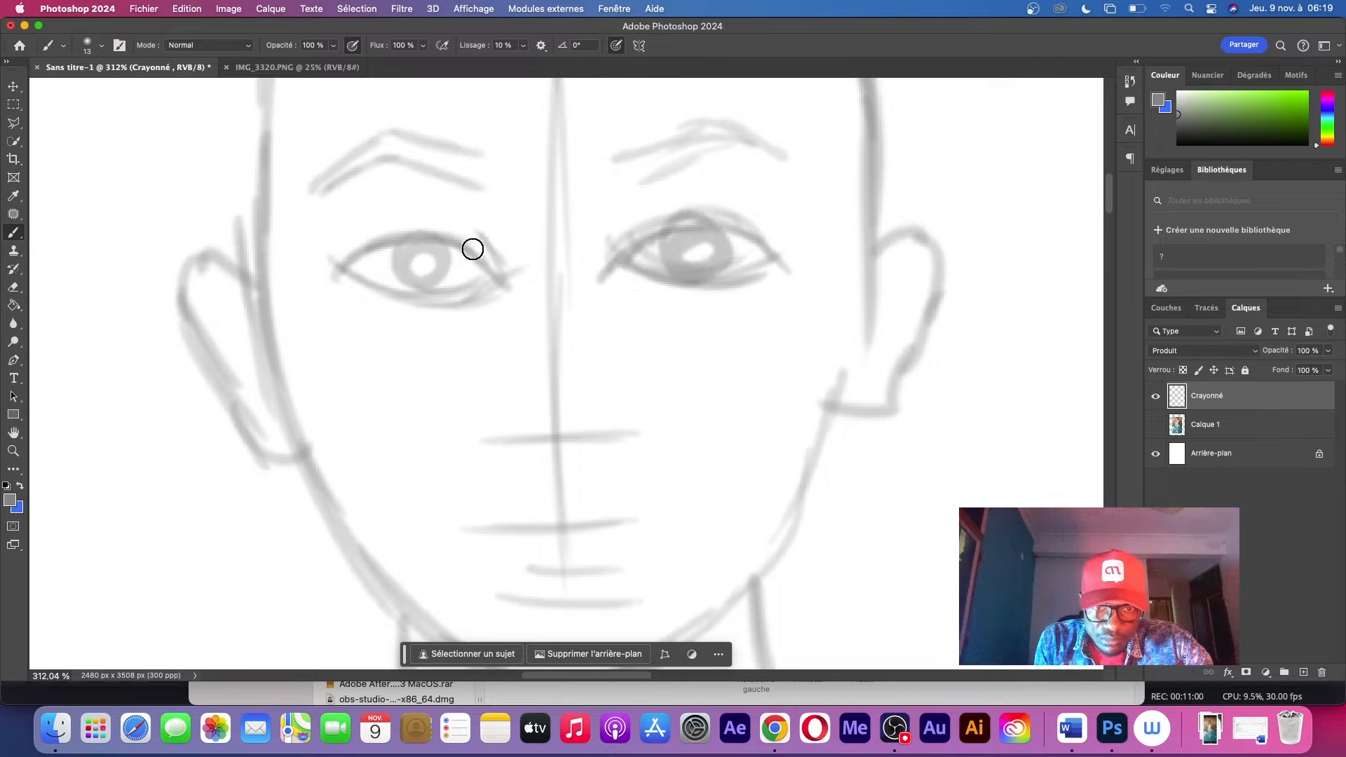
pyautogui.moveTo(345, 265); pyautogui.dragTo(499, 261)
pyautogui.moveTo(611, 262); pyautogui.dragTo(779, 260)
# Draw the nostrils and base of the nose and outline the full lips over the facial guide lines
pyautogui.moveTo(493, 402); pyautogui.dragTo(518, 450)
pyautogui.moveTo(506, 432)
pyautogui.mouseDown()
pyautogui.moveTo(544, 447)
pyautogui.moveTo(620, 433)
pyautogui.mouseUp()
pyautogui.moveTo(631, 401); pyautogui.dragTo(596, 447)
pyautogui.moveTo(471, 530)
pyautogui.mouseDown()
pyautogui.moveTo(574, 510)
pyautogui.moveTo(694, 526)
pyautogui.moveTo(684, 522)
pyautogui.mouseUp()
pyautogui.moveTo(476, 533)
pyautogui.mouseDown()
pyautogui.moveTo(629, 511)
pyautogui.moveTo(554, 578)
pyautogui.moveTo(607, 564)
pyautogui.moveTo(669, 528)
pyautogui.mouseUp()
pyautogui.moveTo(731, 392)
pyautogui.mouseDown()
pyautogui.moveTo(687, 378)
pyautogui.moveTo(692, 499)
pyautogui.mouseUp()
# Draw the crown of the hair and curved braided strands running back from the forehead
pyautogui.moveTo(575, 181); pyautogui.dragTo(510, 264)
pyautogui.moveTo(609, 172); pyautogui.dragTo(581, 254)
pyautogui.moveTo(642, 174)
pyautogui.mouseDown()
pyautogui.moveTo(632, 250)
pyautogui.moveTo(682, 267)
pyautogui.mouseUp()
pyautogui.moveTo(708, 183); pyautogui.dragTo(740, 288)
pyautogui.moveTo(463, 276)
pyautogui.mouseDown()
pyautogui.moveTo(419, 382)
pyautogui.moveTo(429, 459)
pyautogui.mouseUp()
pyautogui.moveTo(555, 192)
pyautogui.mouseDown()
pyautogui.moveTo(606, 169)
pyautogui.moveTo(716, 199)
pyautogui.mouseUp()
pyautogui.moveTo(709, 163)
pyautogui.mouseDown()
pyautogui.moveTo(770, 217)
pyautogui.moveTo(833, 364)
pyautogui.mouseUp()
pyautogui.moveTo(561, 175)
pyautogui.mouseDown()
pyautogui.moveTo(485, 228)
pyautogui.moveTo(666, 152)
pyautogui.mouseUp()
# Check against the photo layer, return to the Crayonné layer and draw hair strands down the side of the head to the ear
pyautogui.click(1156, 425)
pyautogui.click(1205, 425)
pyautogui.click(1156, 425)
pyautogui.click(1206, 396)
pyautogui.moveTo(784, 301); pyautogui.dragTo(826, 399)
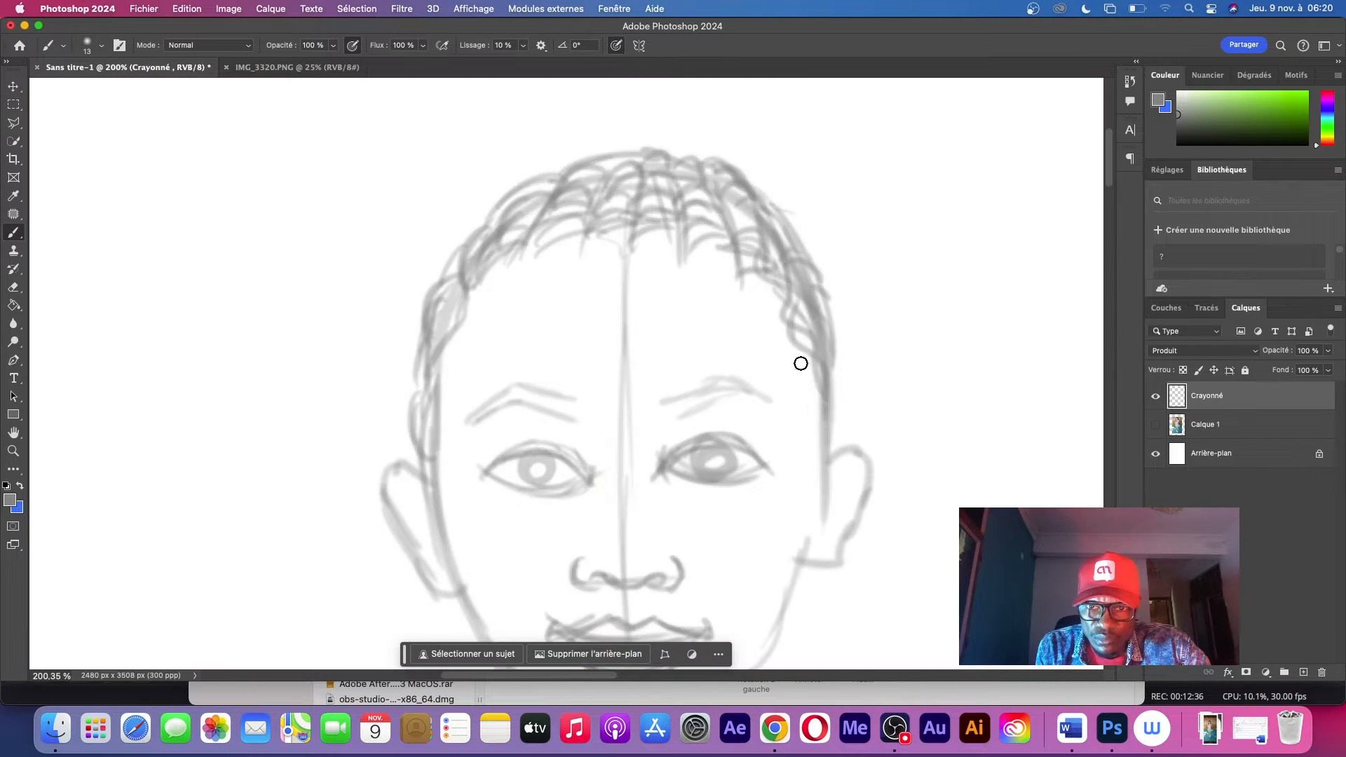
pyautogui.moveTo(796, 343); pyautogui.dragTo(825, 537)
# Sketch an angular ribbon bow around the top of the head, with fold lines inside it
pyautogui.scroll(-5, 854, 114)
pyautogui.scroll(6, 853, 114)
pyautogui.moveTo(501, 146); pyautogui.dragTo(429, 258)
pyautogui.moveTo(503, 149); pyautogui.dragTo(676, 144)
pyautogui.moveTo(686, 137); pyautogui.dragTo(792, 185)
pyautogui.moveTo(788, 246); pyautogui.dragTo(806, 367)
pyautogui.moveTo(606, 197); pyautogui.dragTo(540, 244)
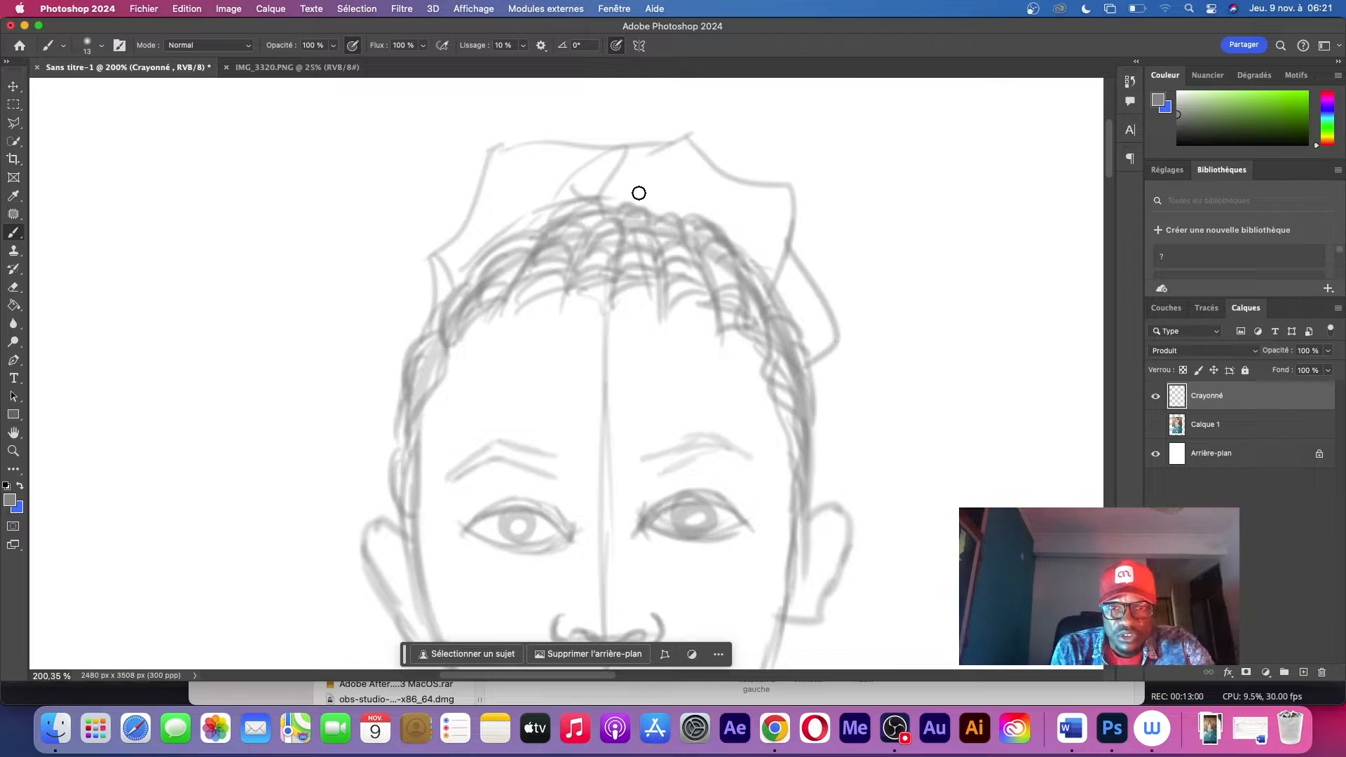
# Draw braided locks of hair hanging behind the jaw on both sides of the neck
pyautogui.scroll(-5, 639, 193)
pyautogui.moveTo(498, 532)
pyautogui.mouseDown()
pyautogui.moveTo(511, 423)
pyautogui.moveTo(517, 536)
pyautogui.mouseUp()
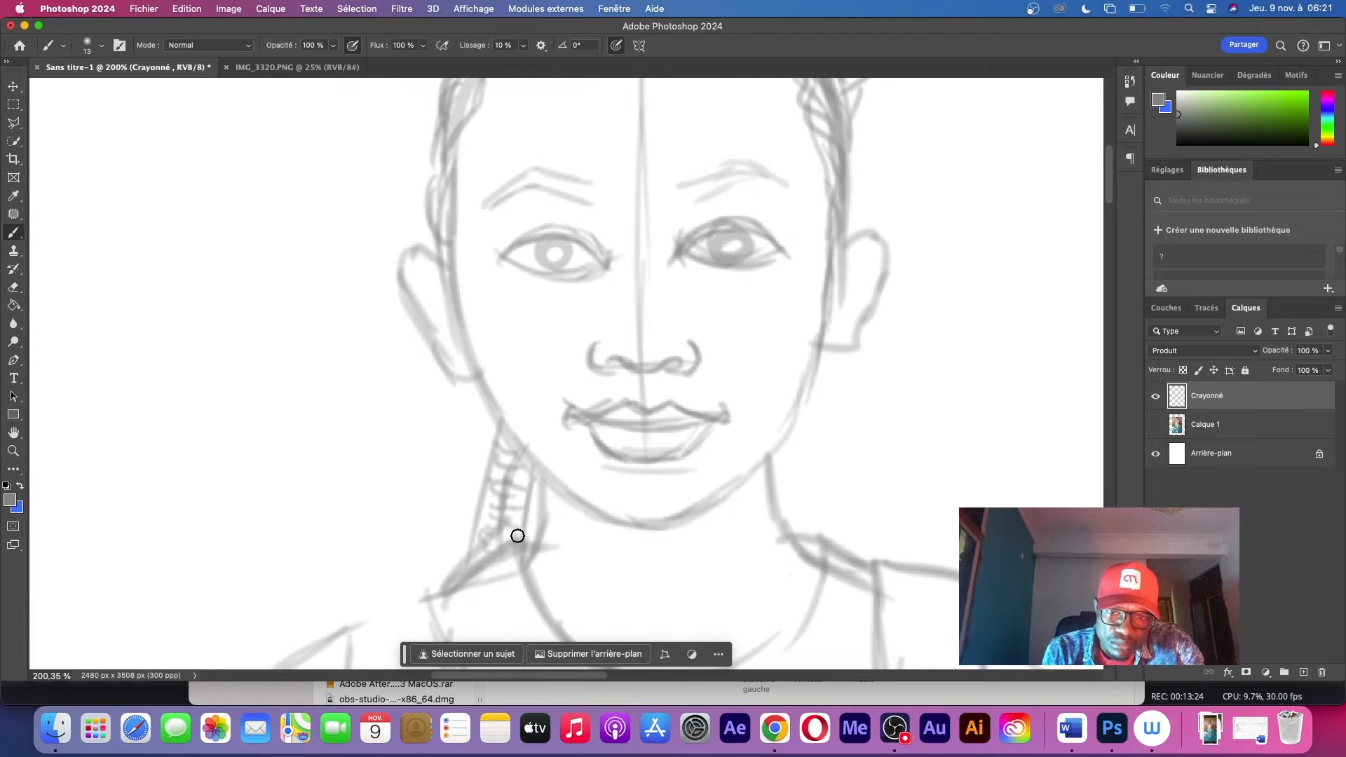
pyautogui.moveTo(818, 390); pyautogui.dragTo(812, 535)
pyautogui.moveTo(780, 473); pyautogui.dragTo(823, 471)
pyautogui.moveTo(827, 351); pyautogui.dragTo(847, 569)
pyautogui.moveTo(776, 483)
pyautogui.mouseDown()
pyautogui.moveTo(823, 433)
pyautogui.moveTo(847, 568)
pyautogui.mouseUp()
# Show the photo layer, widen the canvas to about 5009 px with the Crop tool, and place the photo beside the sketch
pyautogui.scroll(-5, 951, 412)
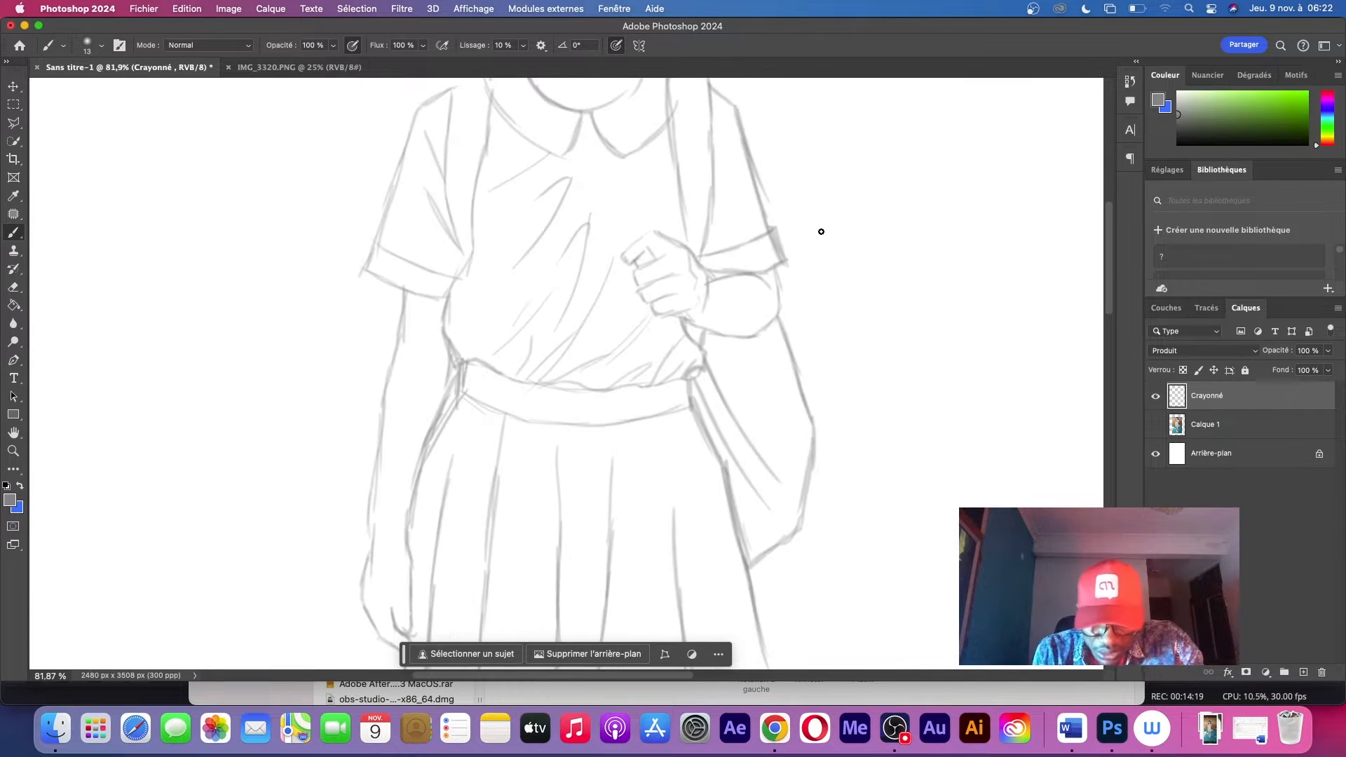
pyautogui.press('z')
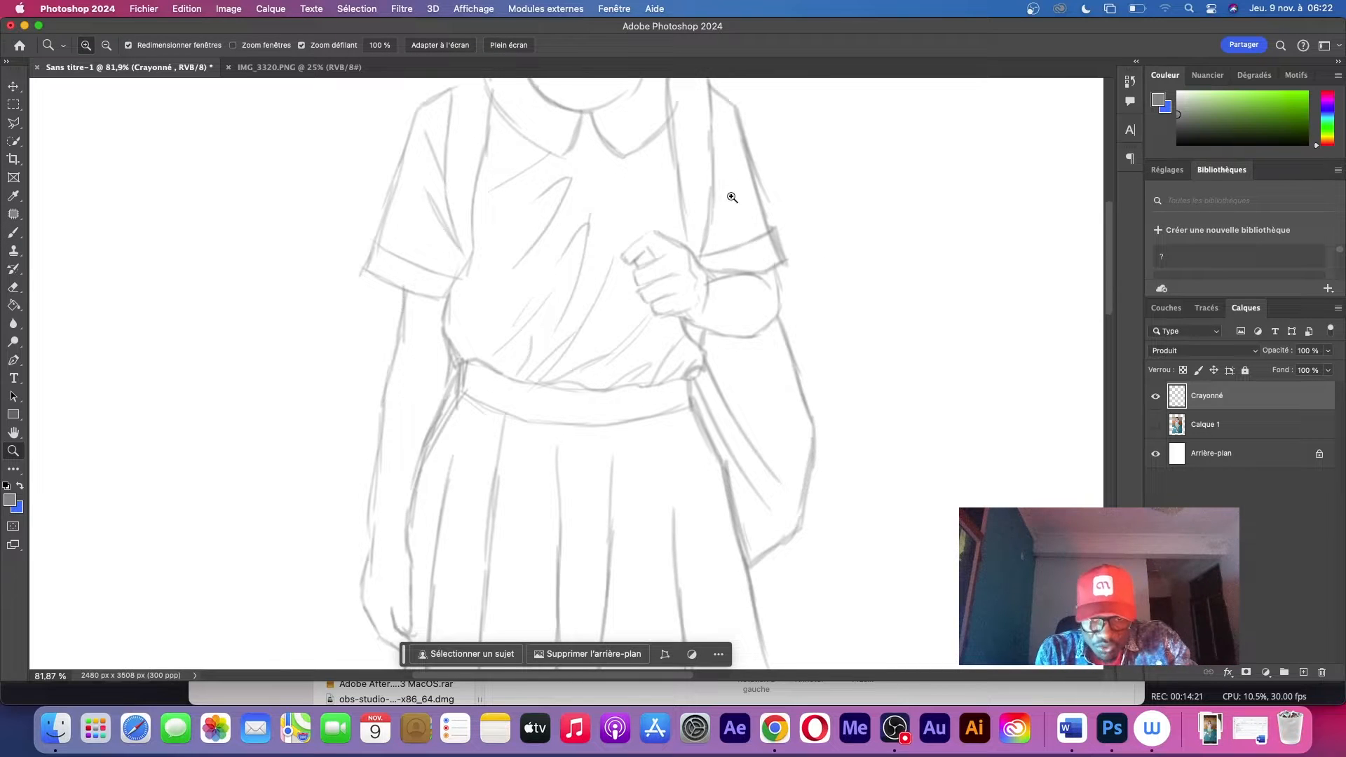
pyautogui.scroll(-8, 731, 197)
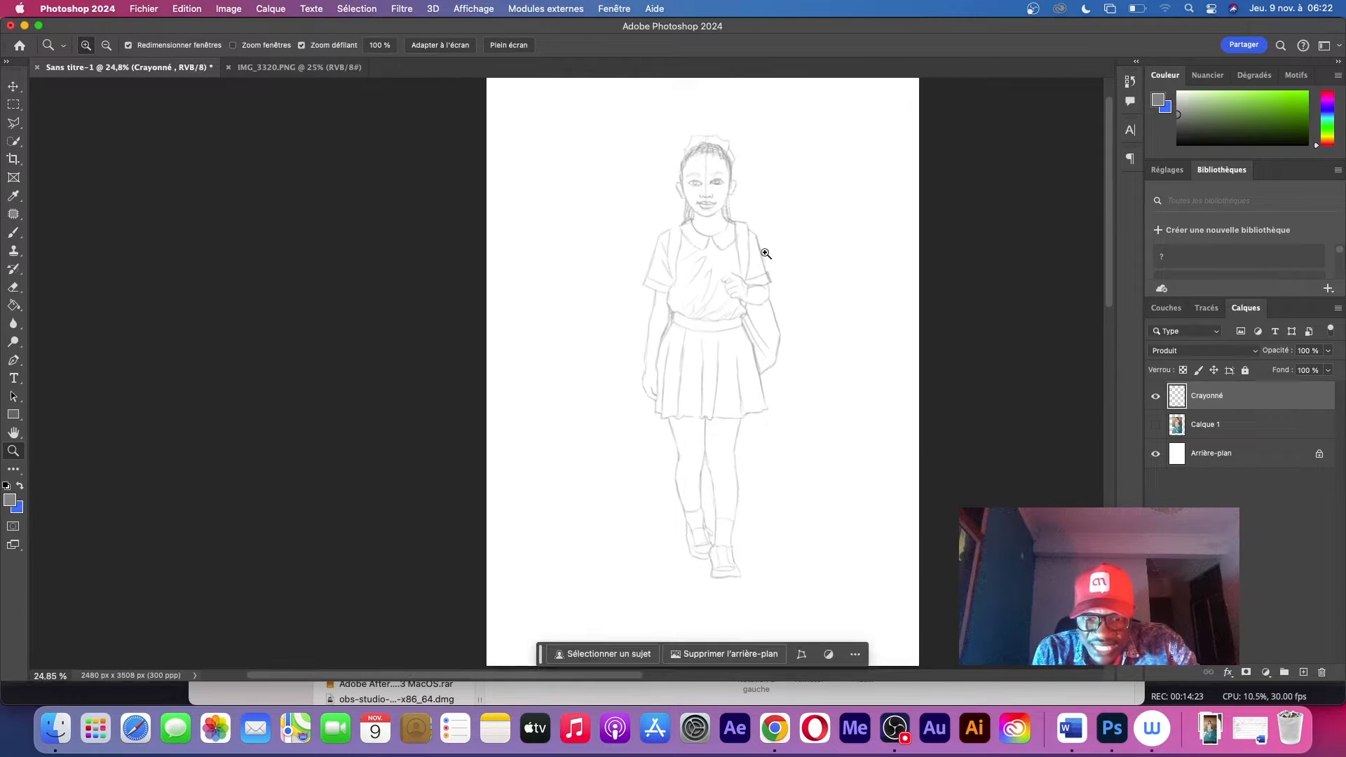
pyautogui.moveTo(804, 240); pyautogui.dragTo(684, 244)
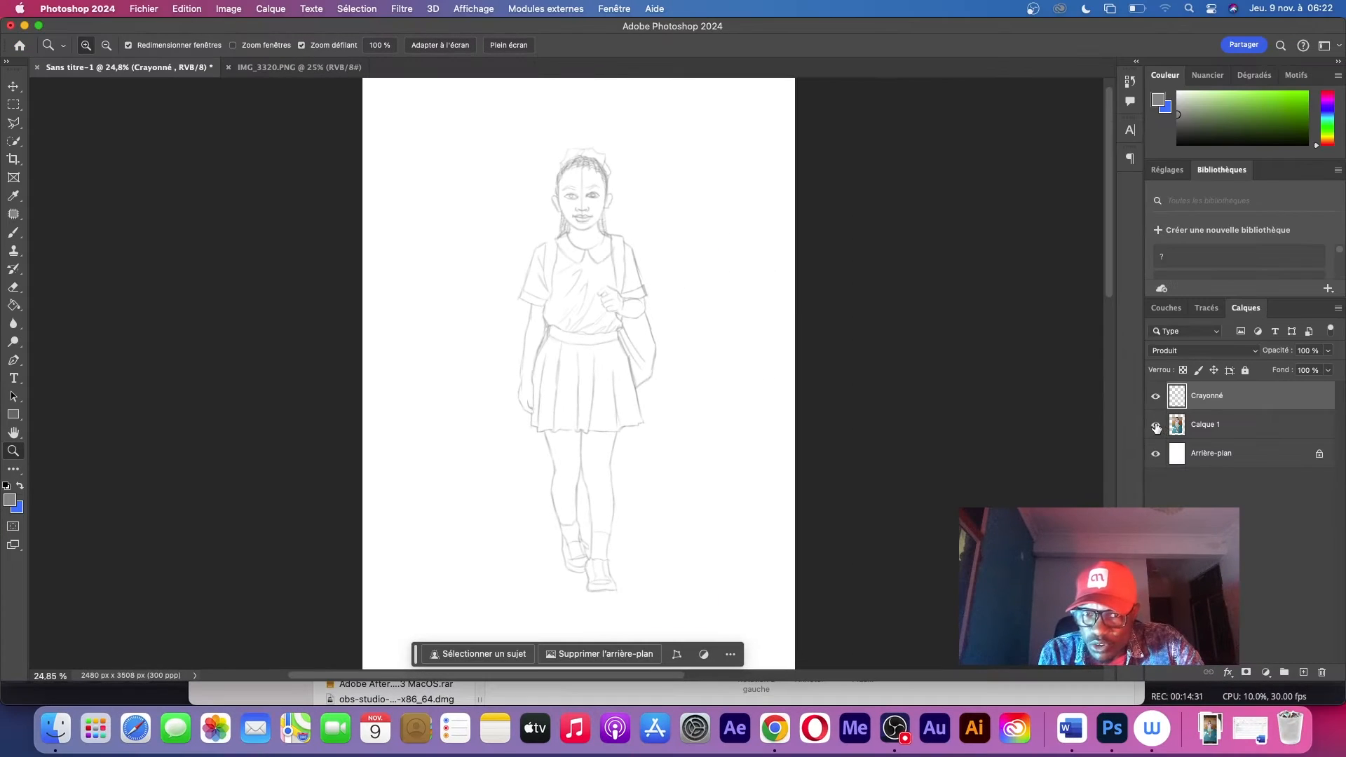
pyautogui.click(1156, 426)
pyautogui.press('v')
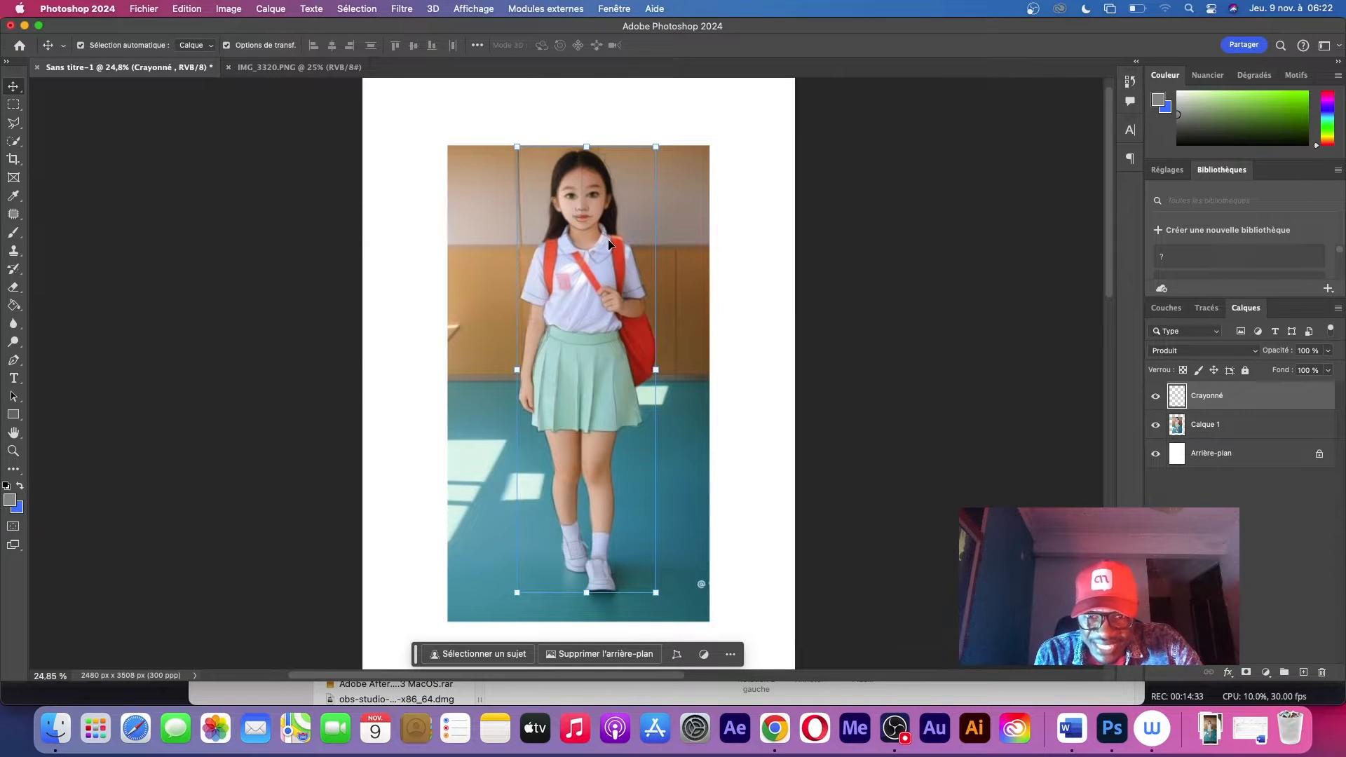
pyautogui.press('c')
pyautogui.moveTo(796, 373); pyautogui.dragTo(1007, 350)
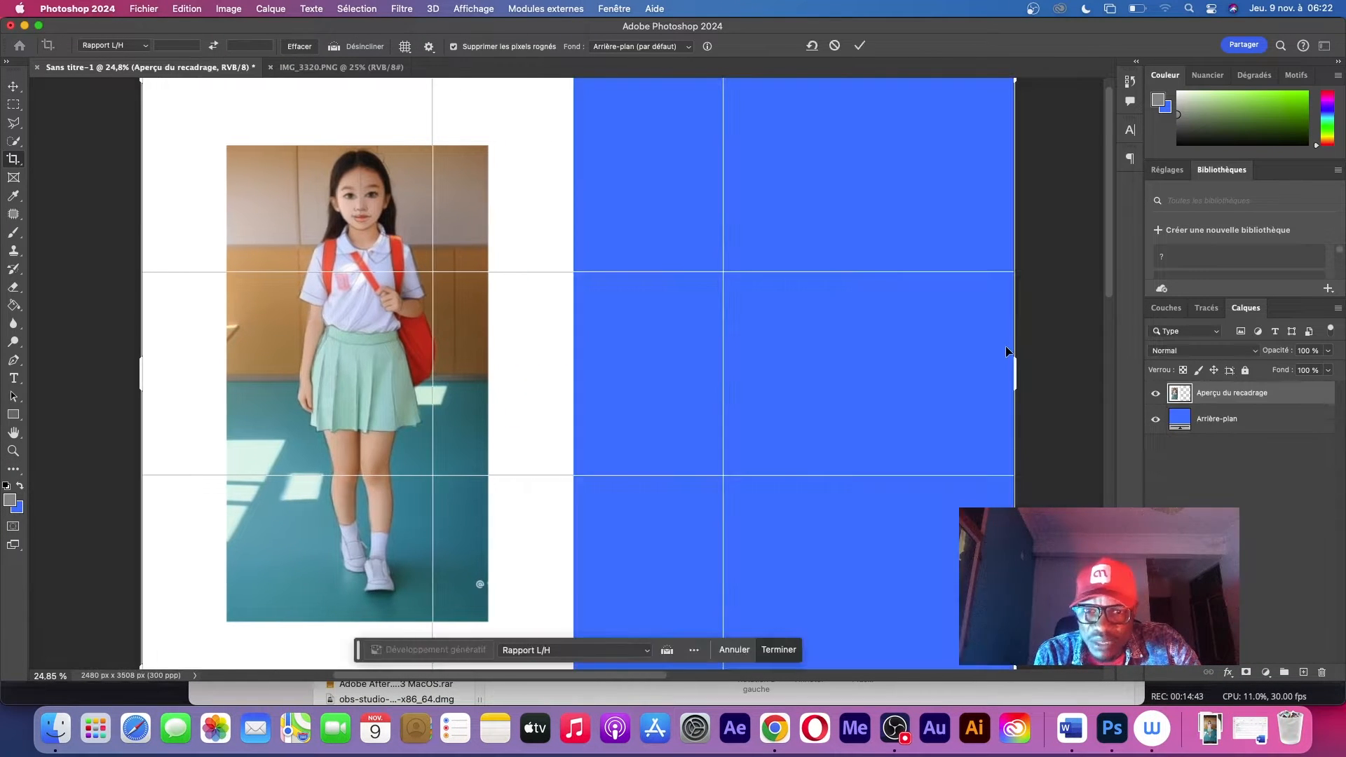
pyautogui.press('Return')
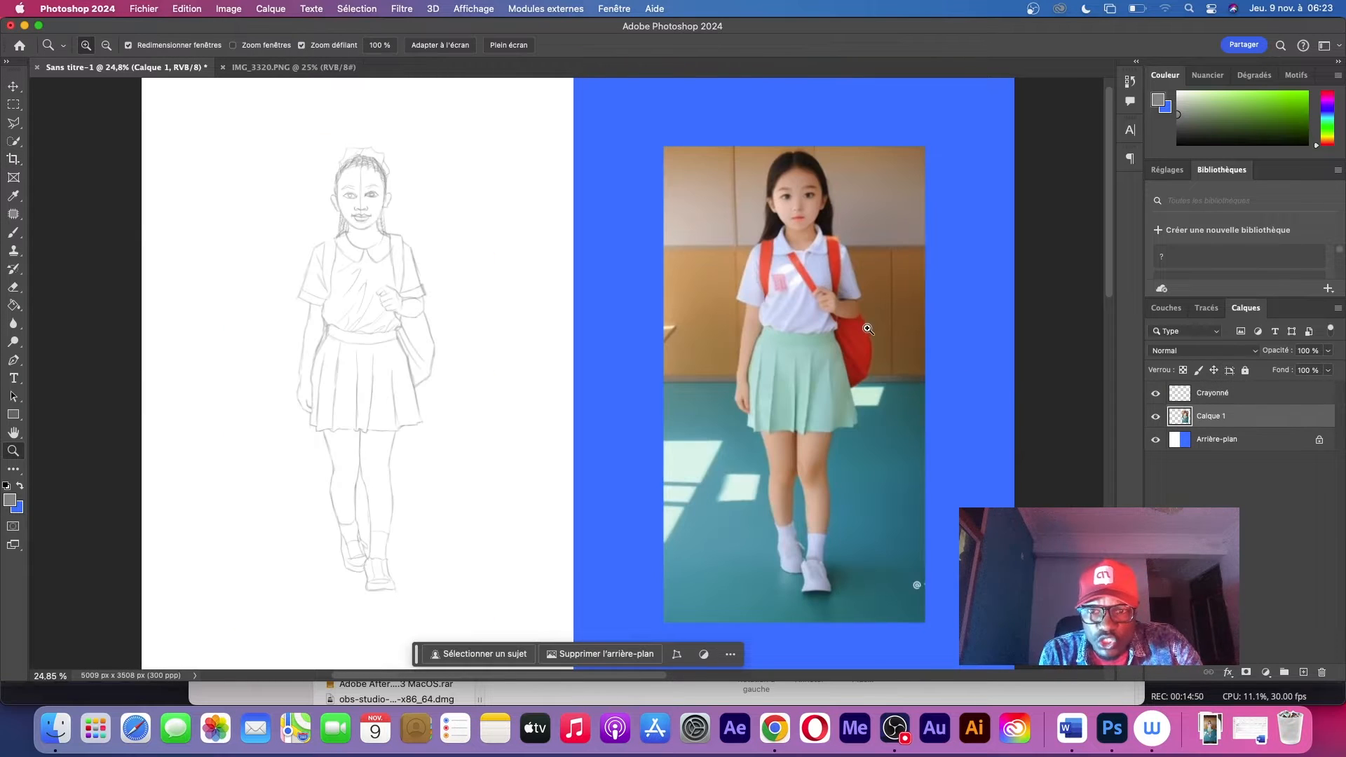
# Draw the diagonal bag strap across the shirt from the shoulder to the closed fist
pyautogui.scroll(5, 867, 328)
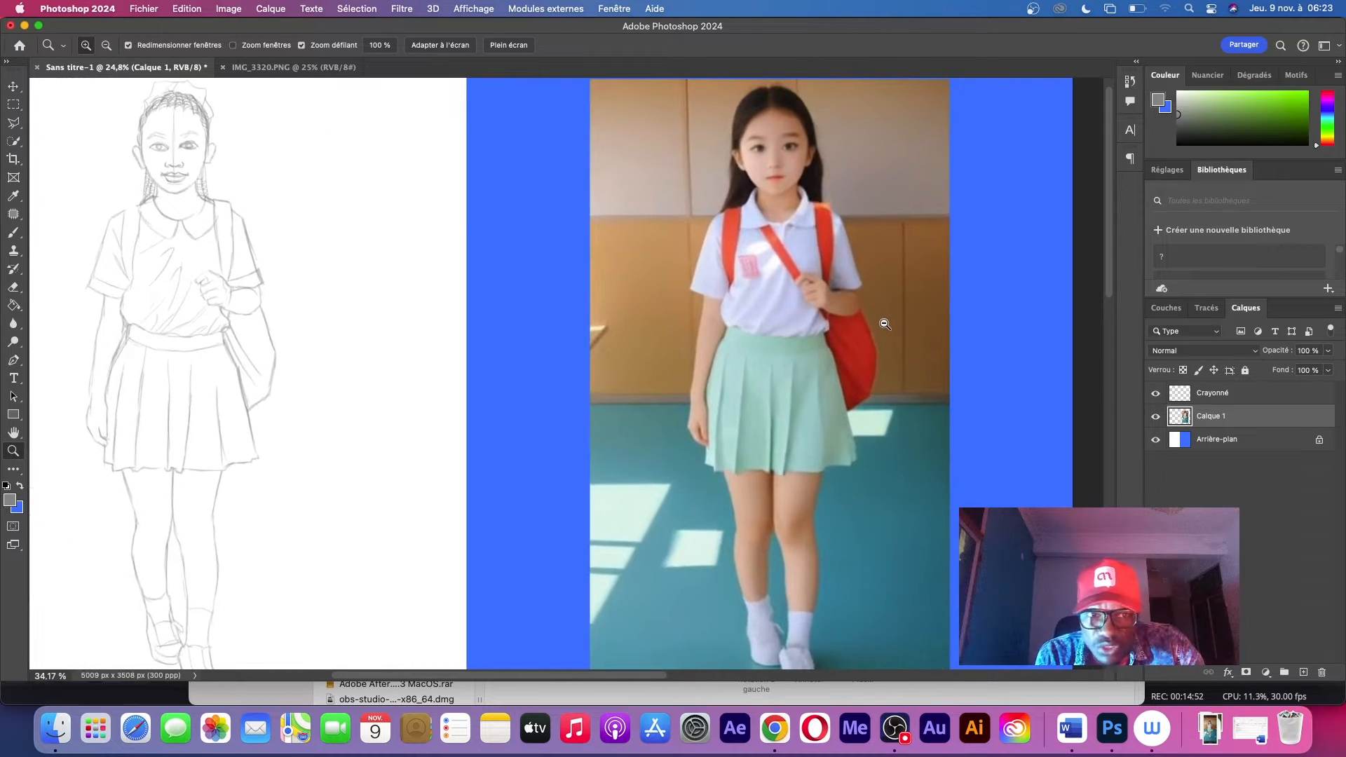
pyautogui.scroll(1, 866, 337)
pyautogui.scroll(5, 134, 151)
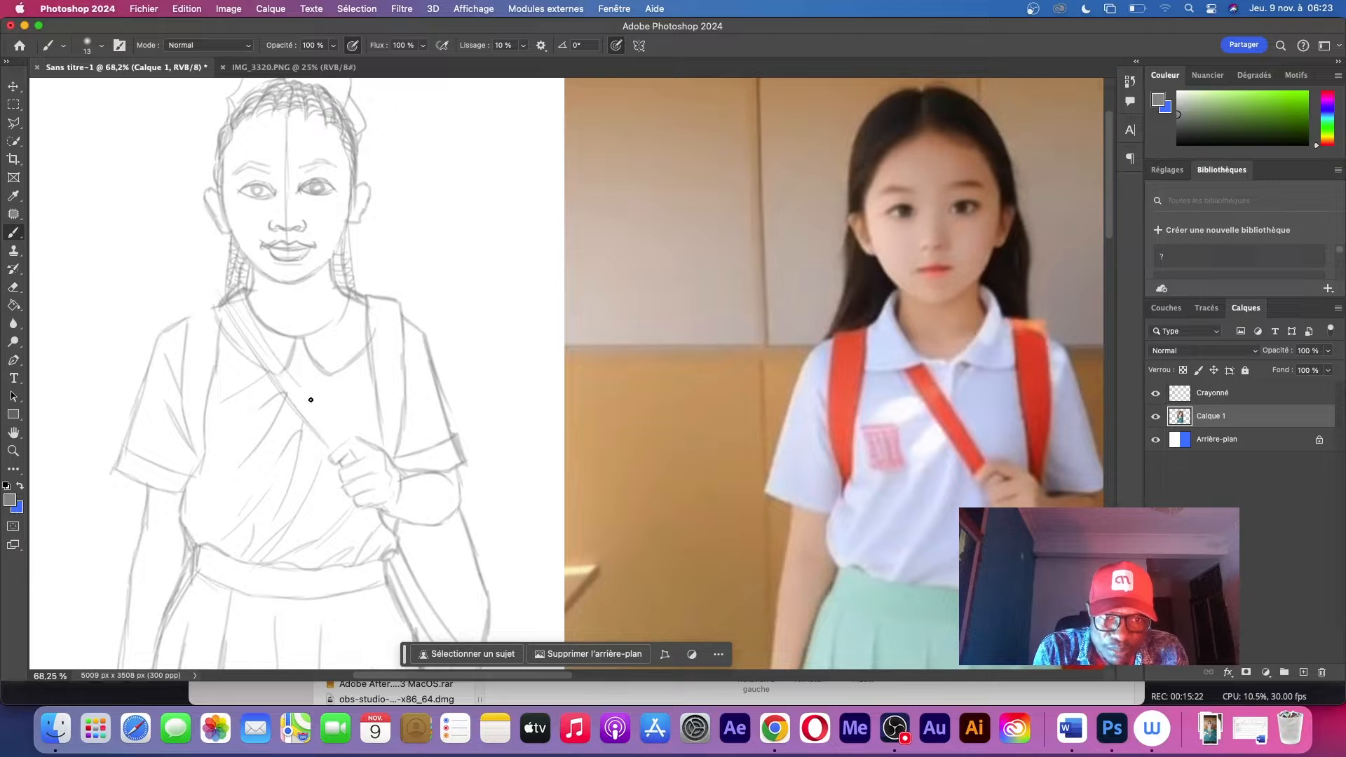
pyautogui.moveTo(284, 349); pyautogui.dragTo(348, 447)
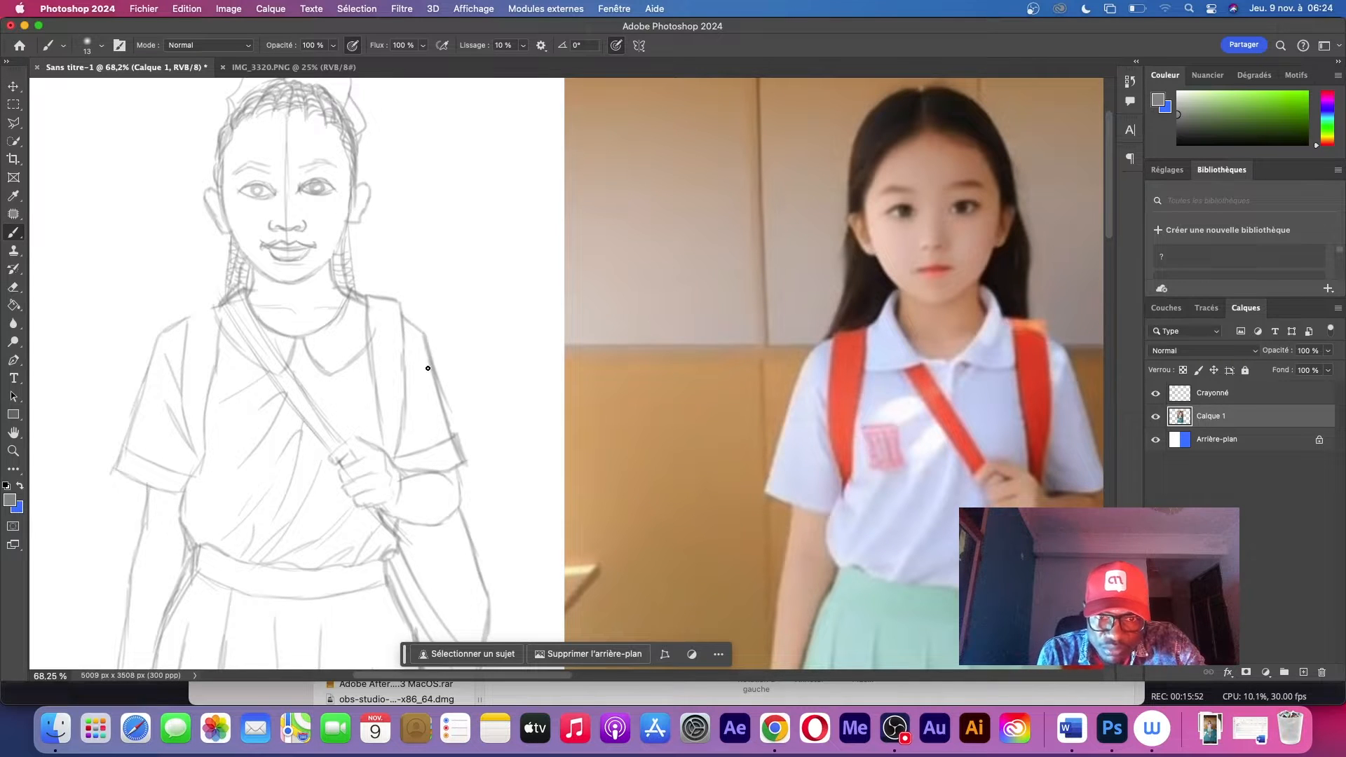
# Examine the sketch's arms, bag and skirt against the photo placed alongside
pyautogui.moveTo(411, 366); pyautogui.dragTo(521, 225)
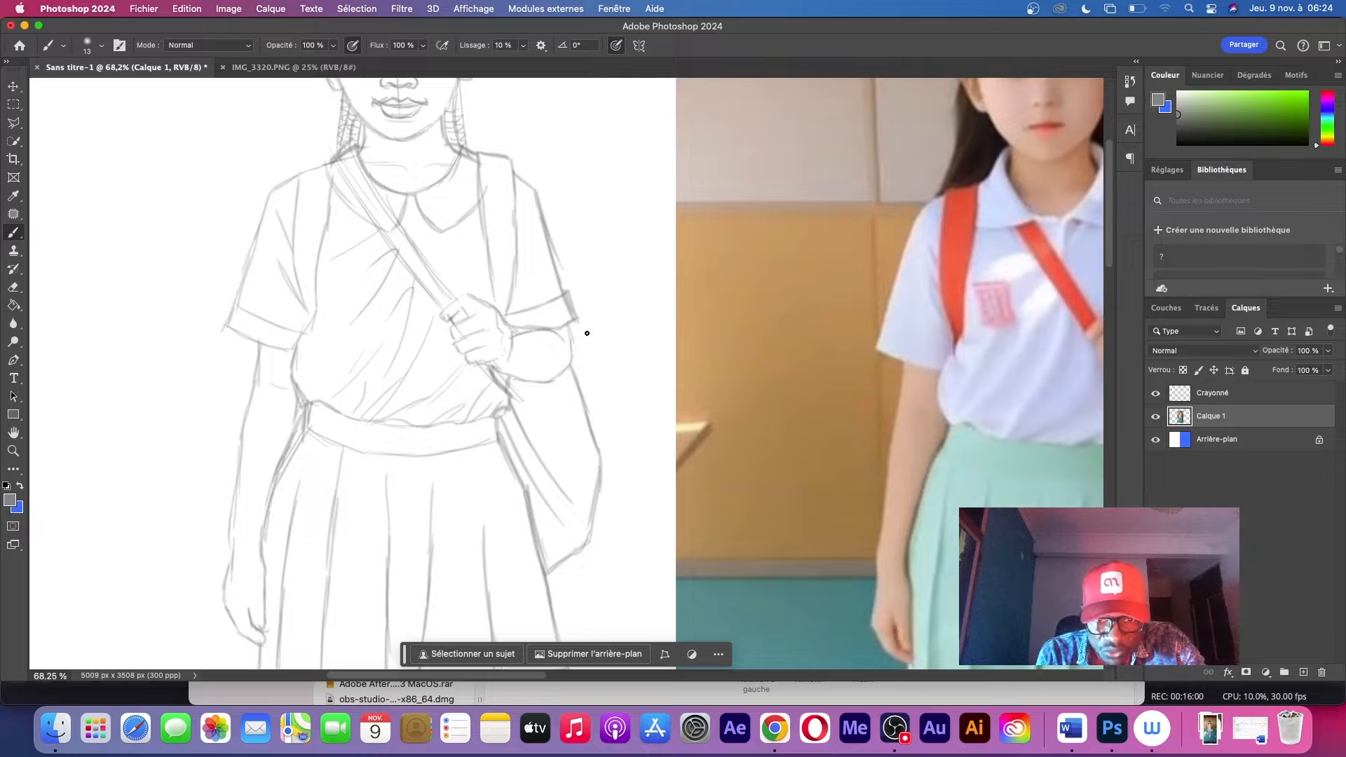
pyautogui.press('z')
pyautogui.moveTo(596, 272)
pyautogui.mouseDown()
pyautogui.moveTo(534, 277)
pyautogui.moveTo(601, 253)
pyautogui.moveTo(525, 318)
pyautogui.mouseUp()
pyautogui.press('b')
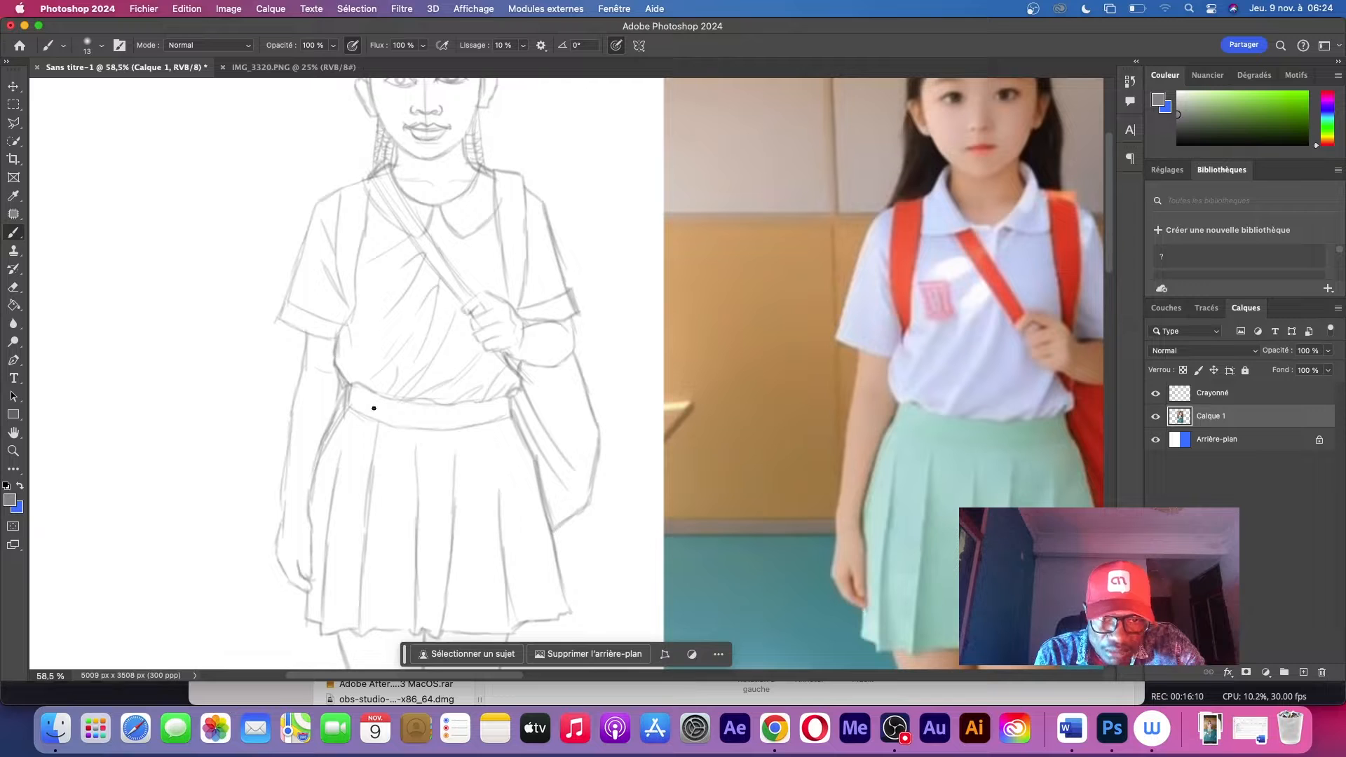
pyautogui.scroll(-5, 457, 412)
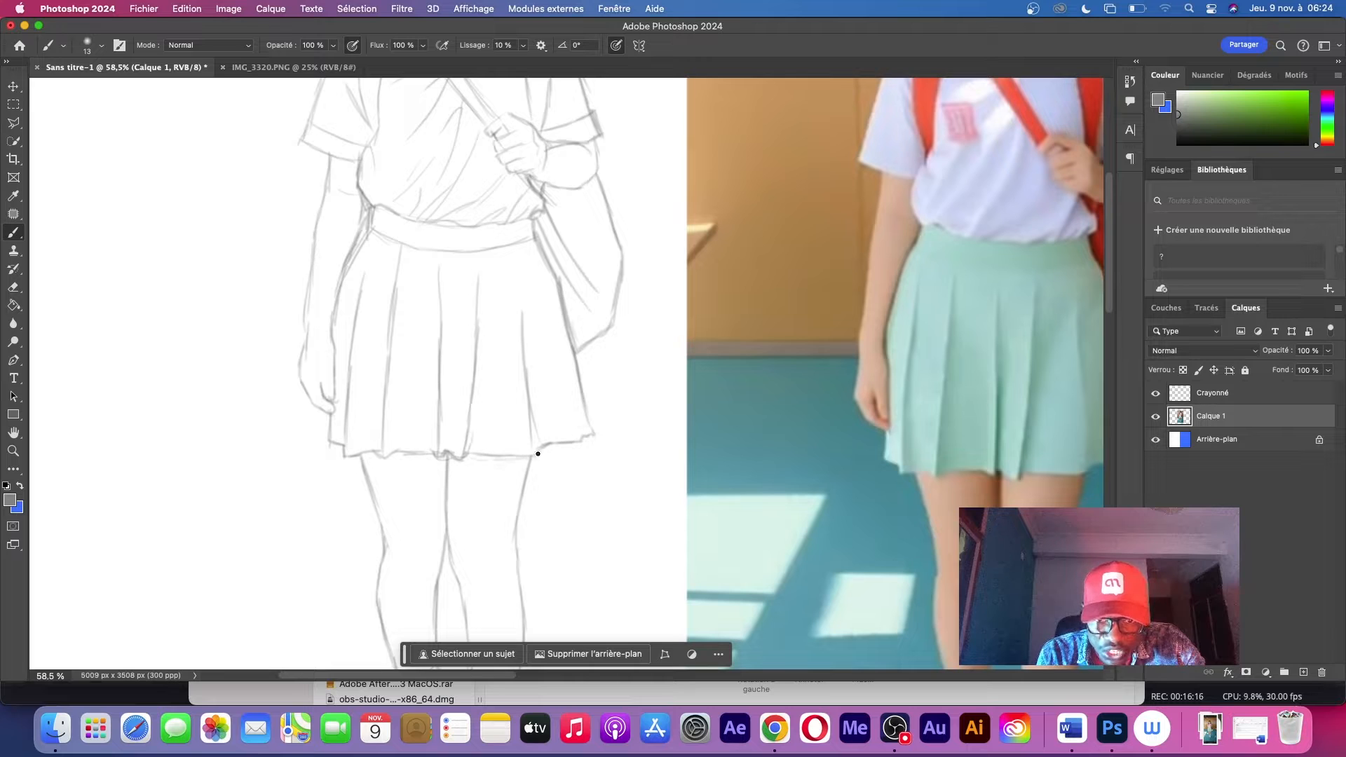
# Draw the inner folds of the ear beside the braids and reinforce its outer contour down to the lobe
pyautogui.press('z')
pyautogui.scroll(-5, 624, 263)
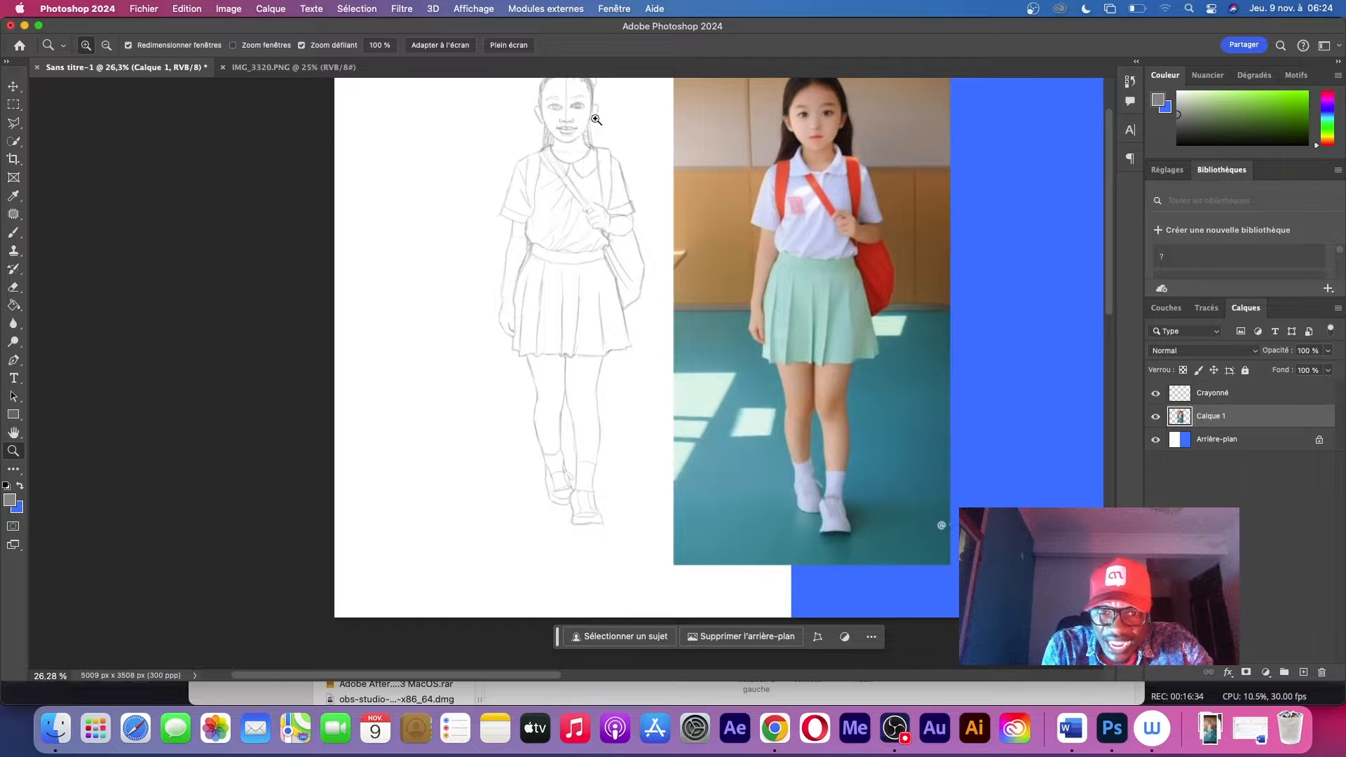
pyautogui.moveTo(547, 96); pyautogui.dragTo(688, 170)
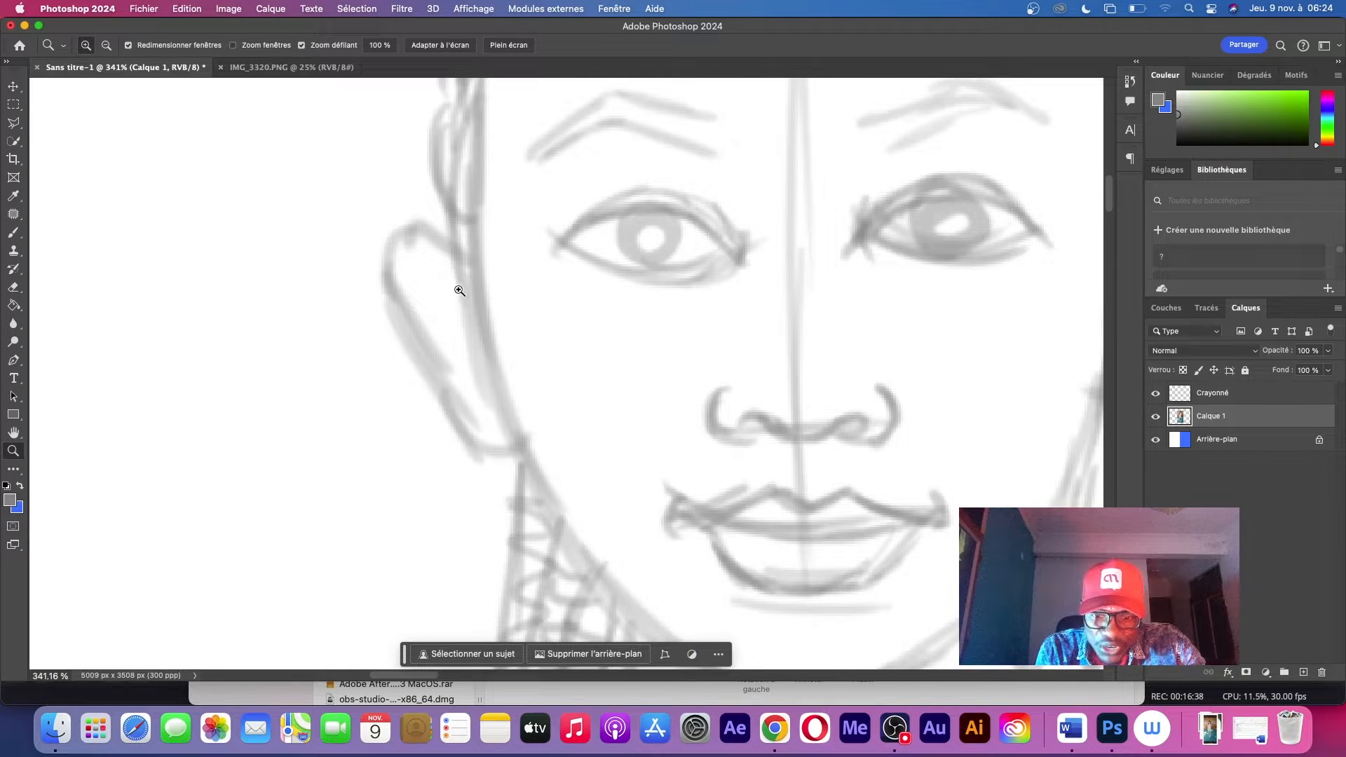
pyautogui.press('b')
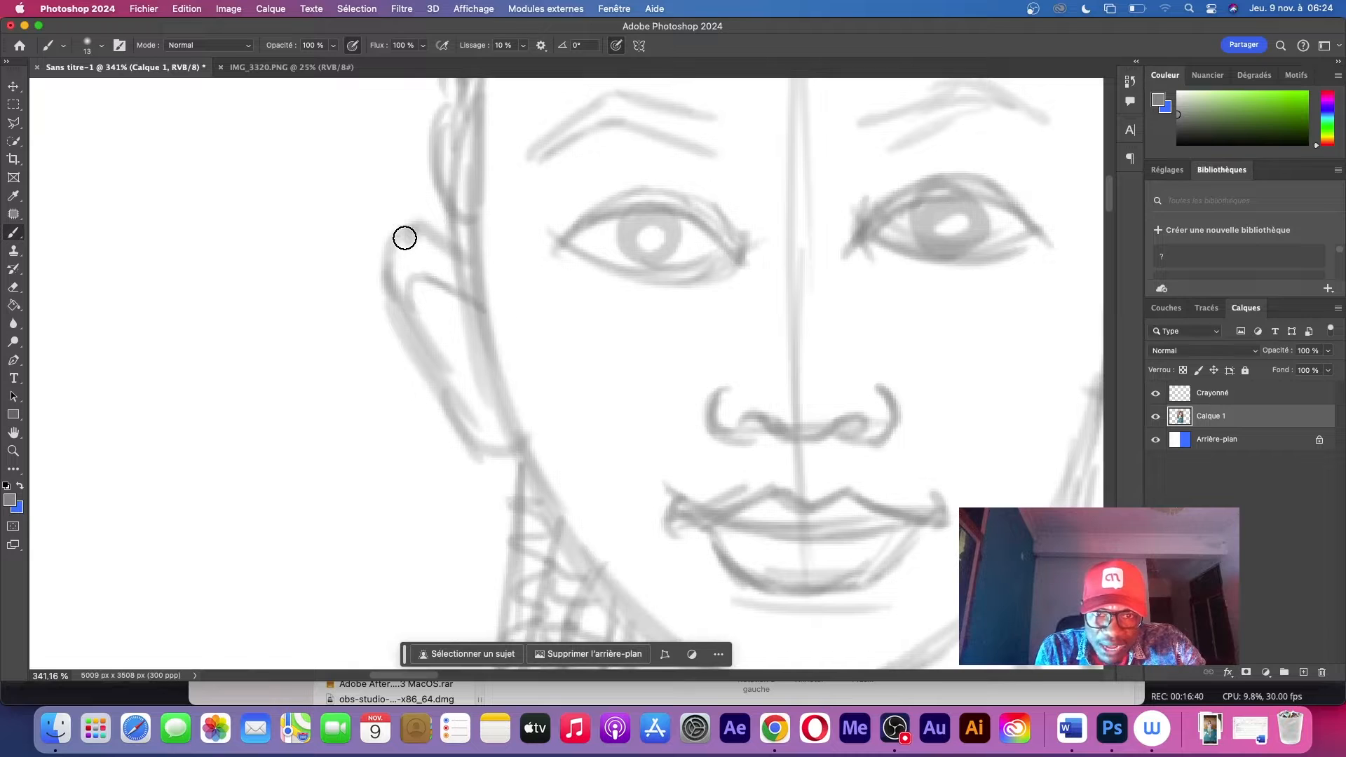
pyautogui.moveTo(405, 238)
pyautogui.mouseDown()
pyautogui.moveTo(471, 366)
pyautogui.moveTo(462, 331)
pyautogui.moveTo(433, 351)
pyautogui.moveTo(499, 456)
pyautogui.mouseUp()
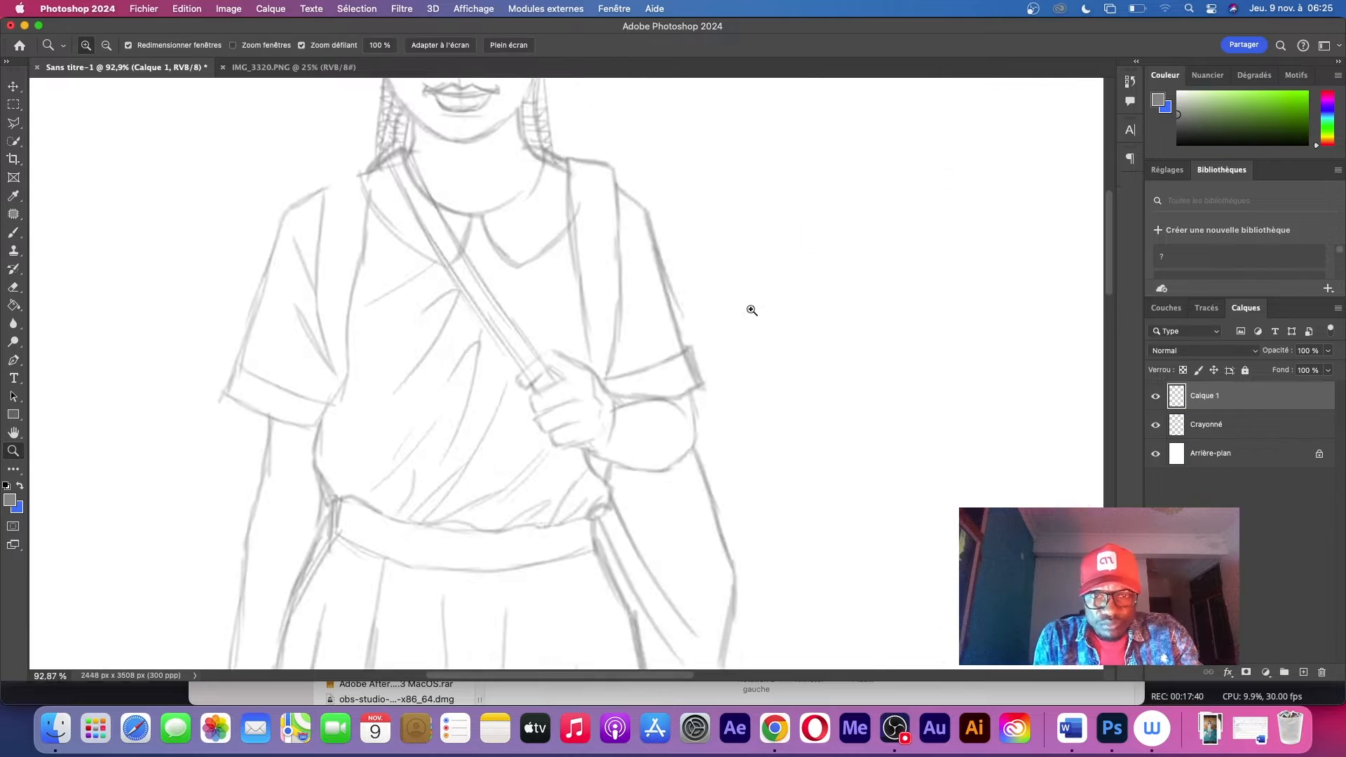
pyautogui.scroll(-5, 750, 307)
pyautogui.scroll(2, 697, 315)
pyautogui.scroll(-2, 697, 321)
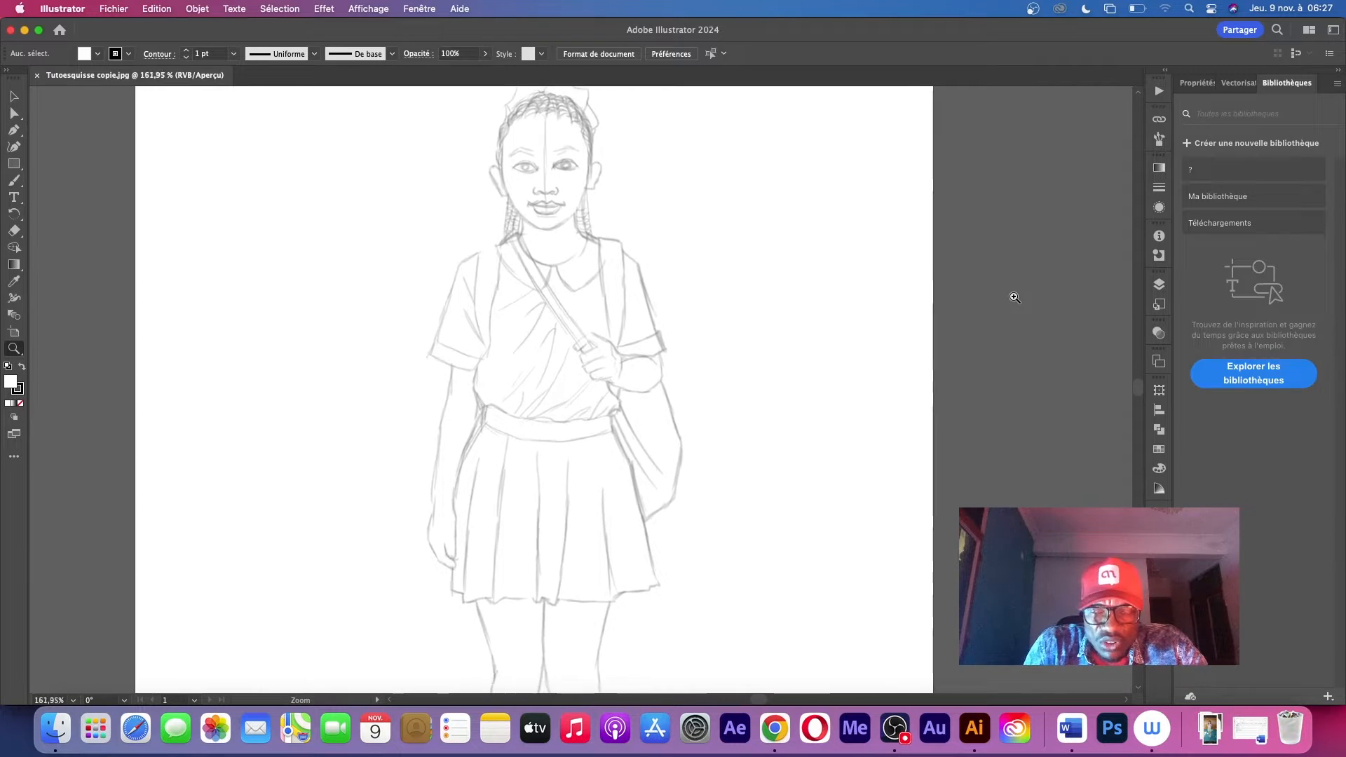
# Switch to Illustrator and trace the outer contour of the hanging arm with the Pen tool, from the sleeve hem to the fingertips
pyautogui.moveTo(876, 295); pyautogui.dragTo(791, 298)
pyautogui.moveTo(731, 209); pyautogui.dragTo(1041, 209)
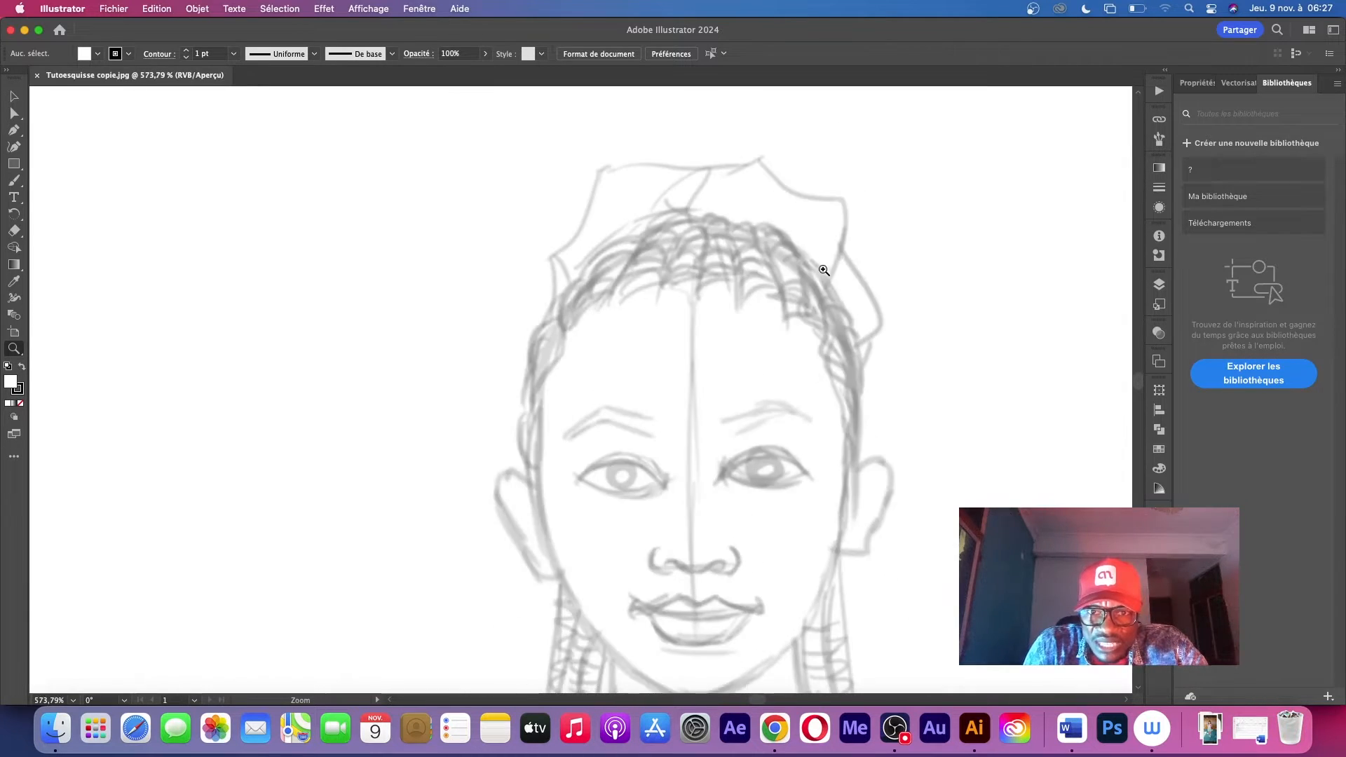
pyautogui.moveTo(821, 522)
pyautogui.mouseDown()
pyautogui.moveTo(760, 526)
pyautogui.moveTo(811, 486)
pyautogui.moveTo(541, 509)
pyautogui.mouseUp()
pyautogui.moveTo(704, 543); pyautogui.dragTo(517, 299)
pyautogui.moveTo(645, 418); pyautogui.dragTo(634, 352)
pyautogui.moveTo(516, 340); pyautogui.dragTo(755, 273)
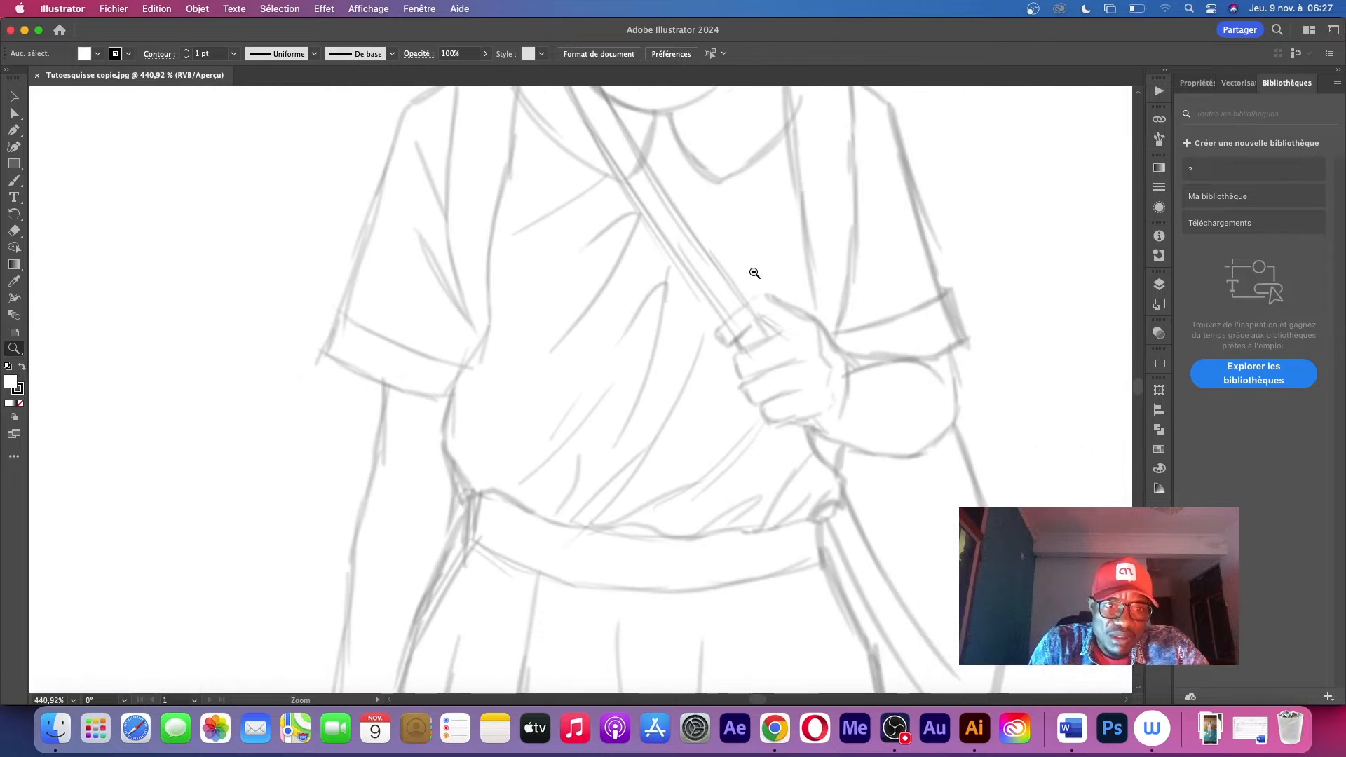
pyautogui.press('p')
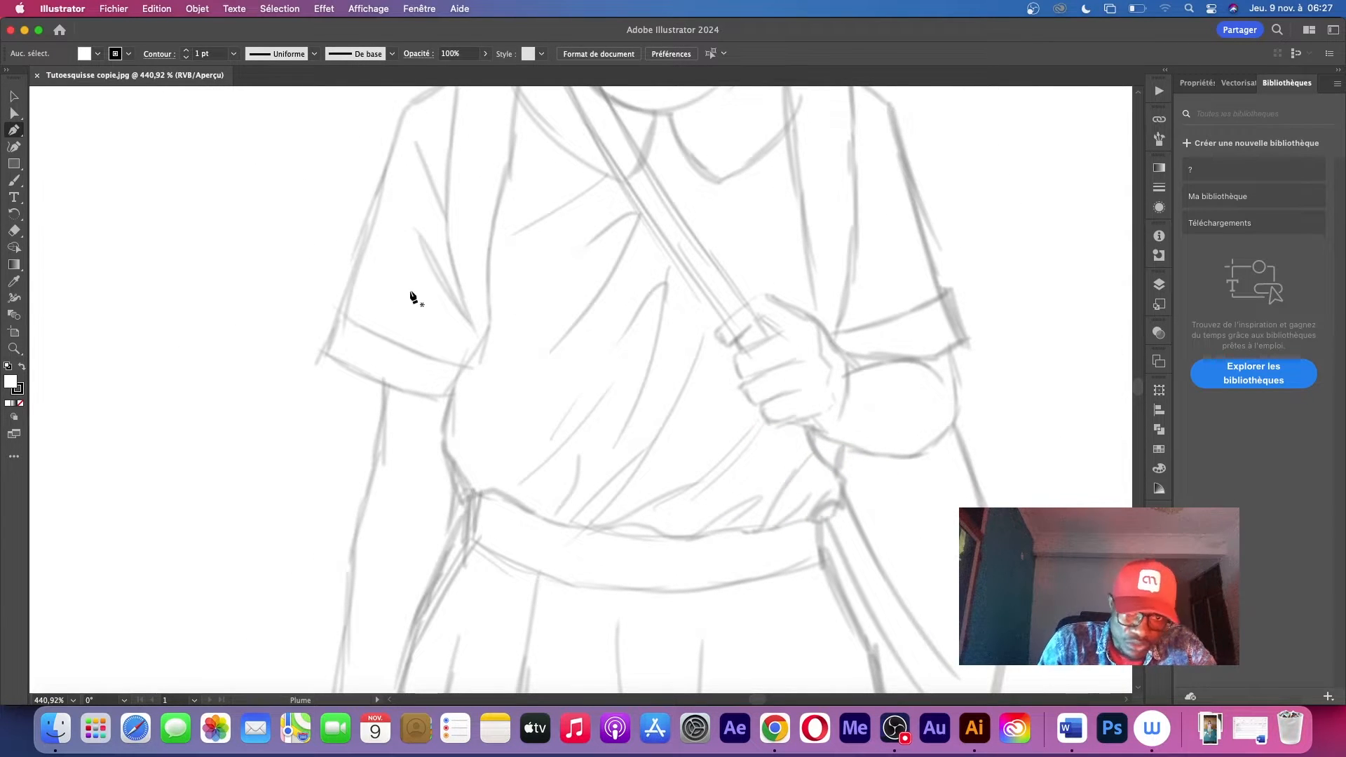
pyautogui.moveTo(529, 329); pyautogui.dragTo(718, 152)
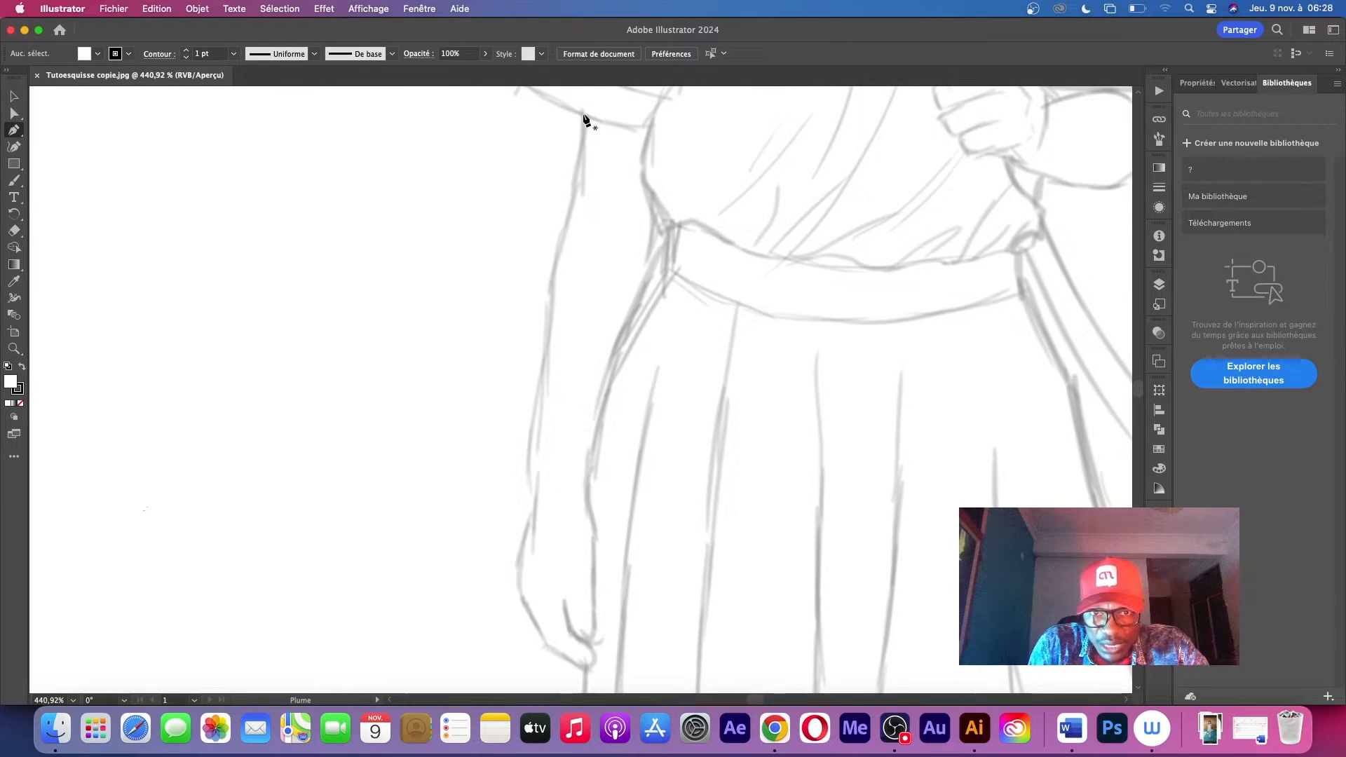
pyautogui.click(582, 113)
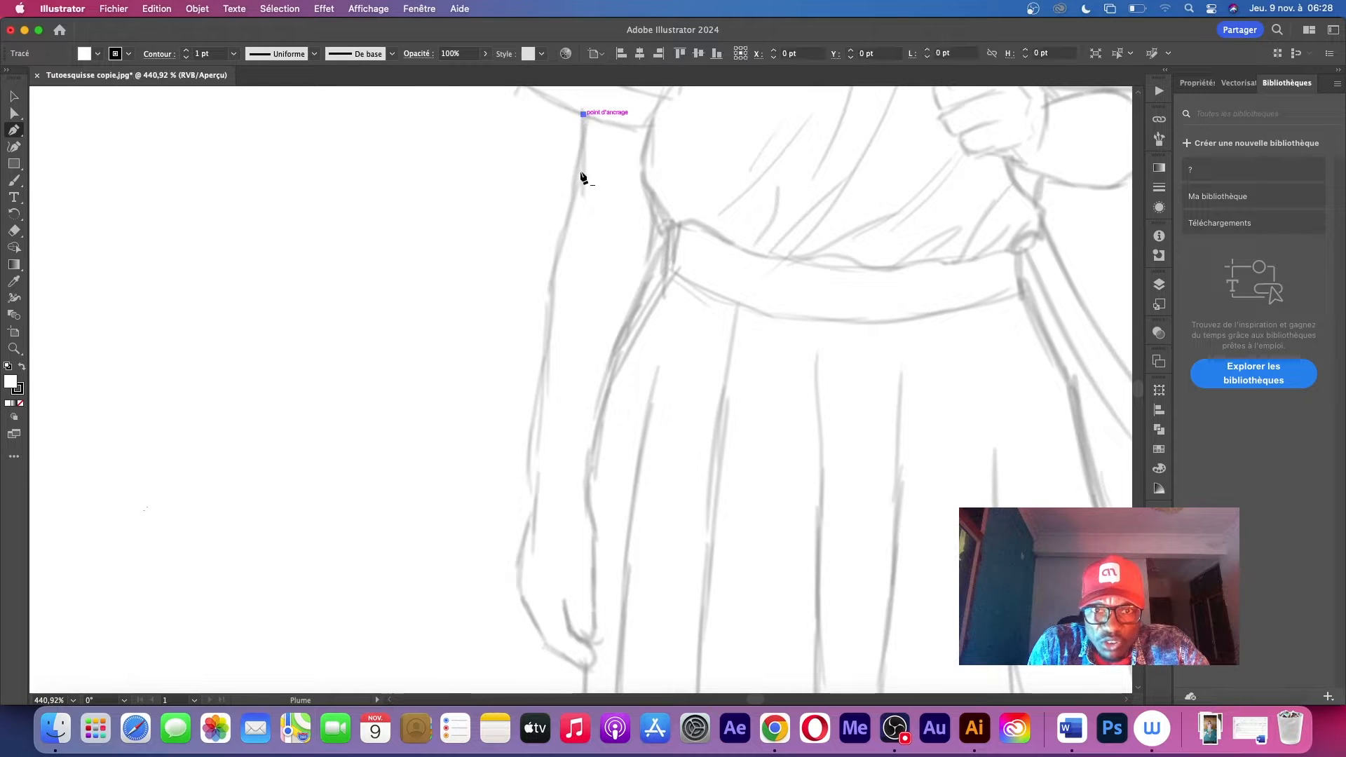
pyautogui.moveTo(566, 214); pyautogui.dragTo(567, 215)
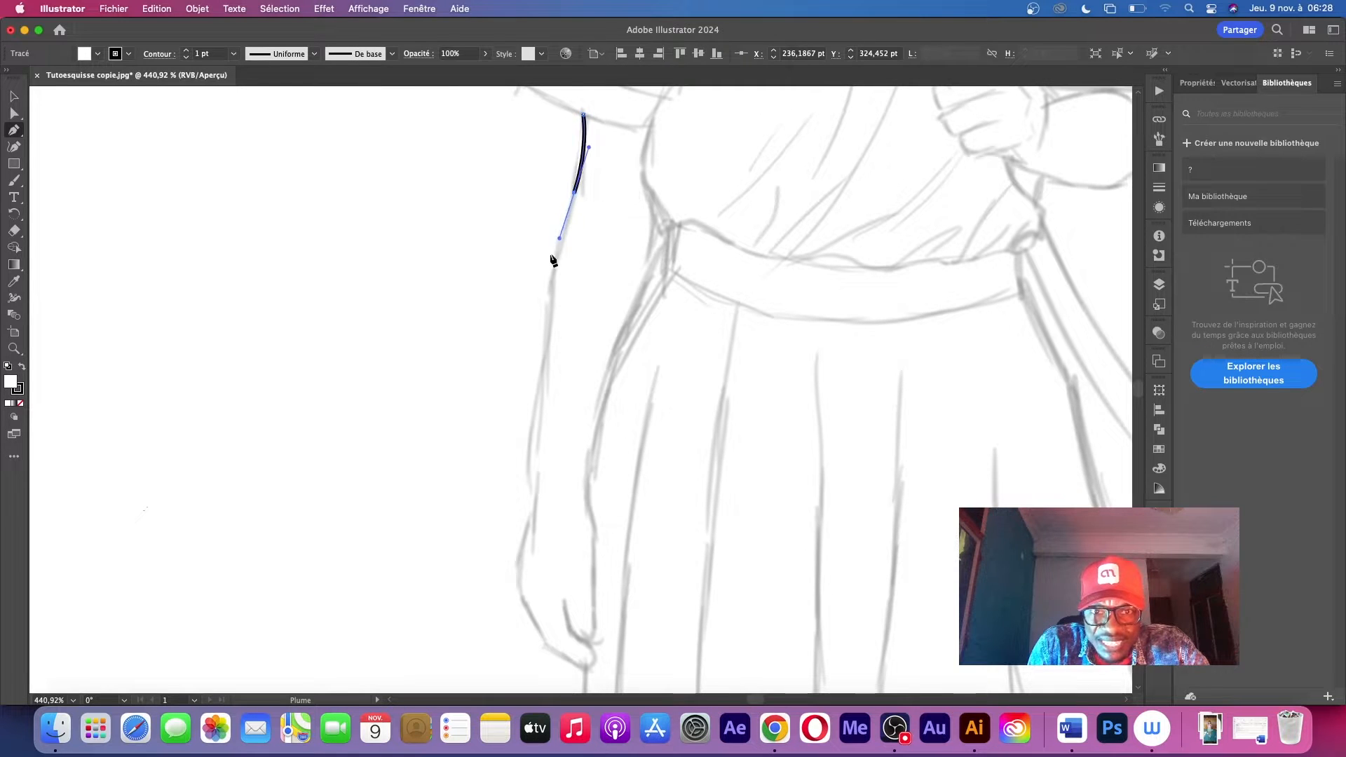
pyautogui.click(552, 316)
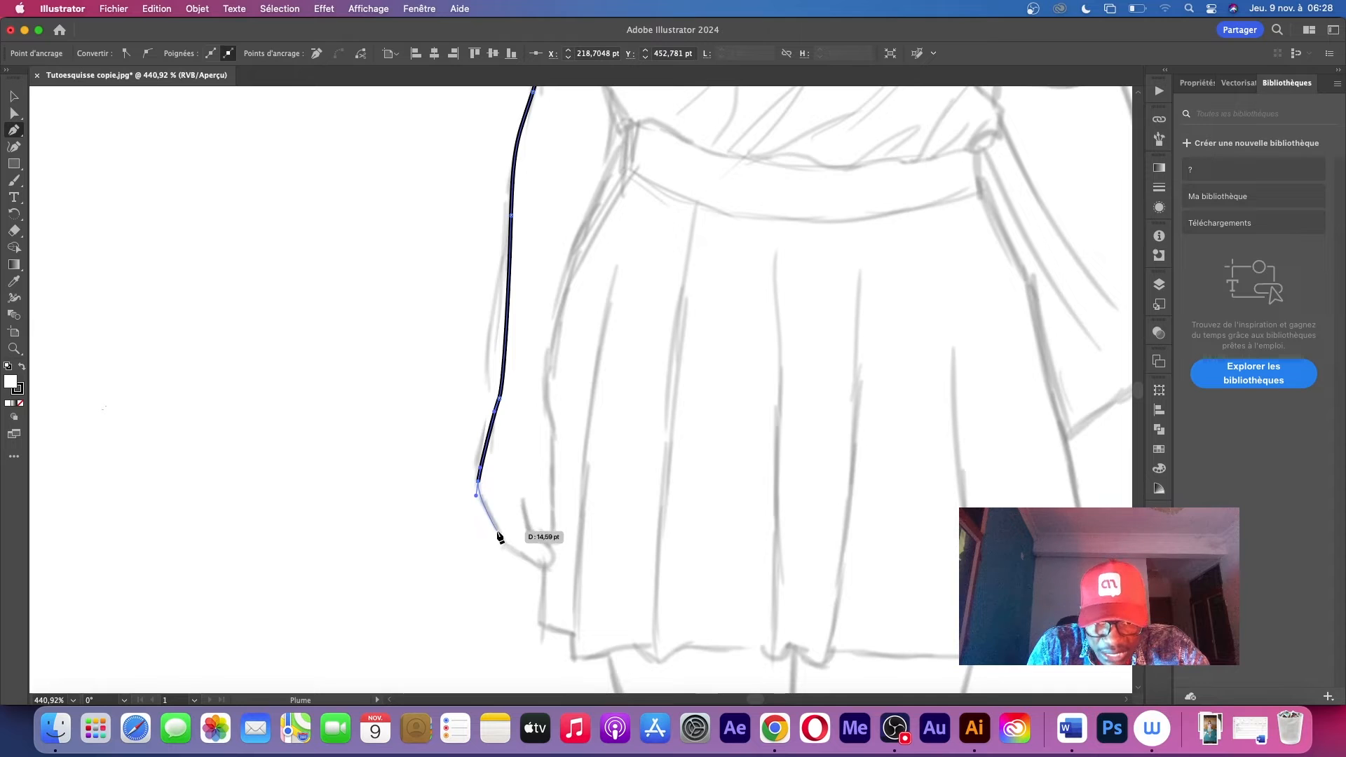
pyautogui.moveTo(503, 539); pyautogui.dragTo(509, 548)
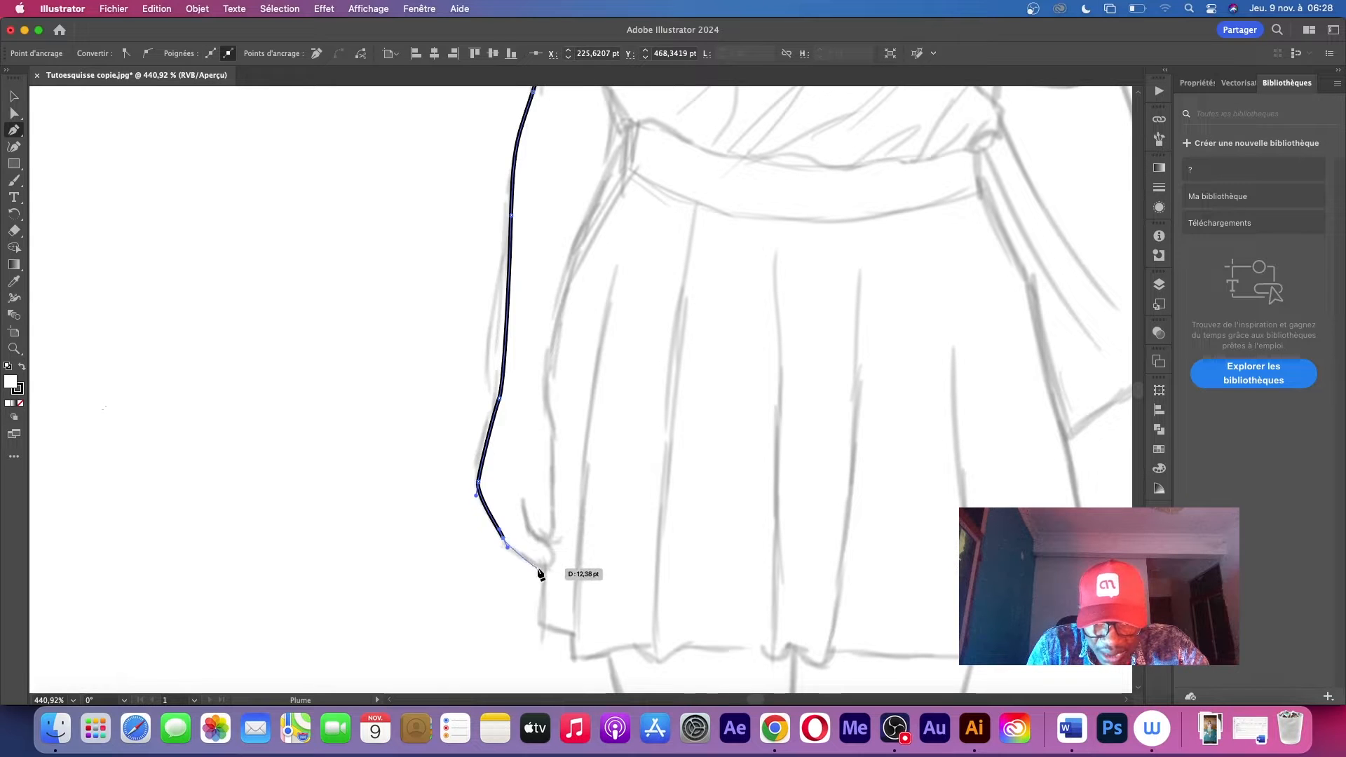
pyautogui.click(544, 570)
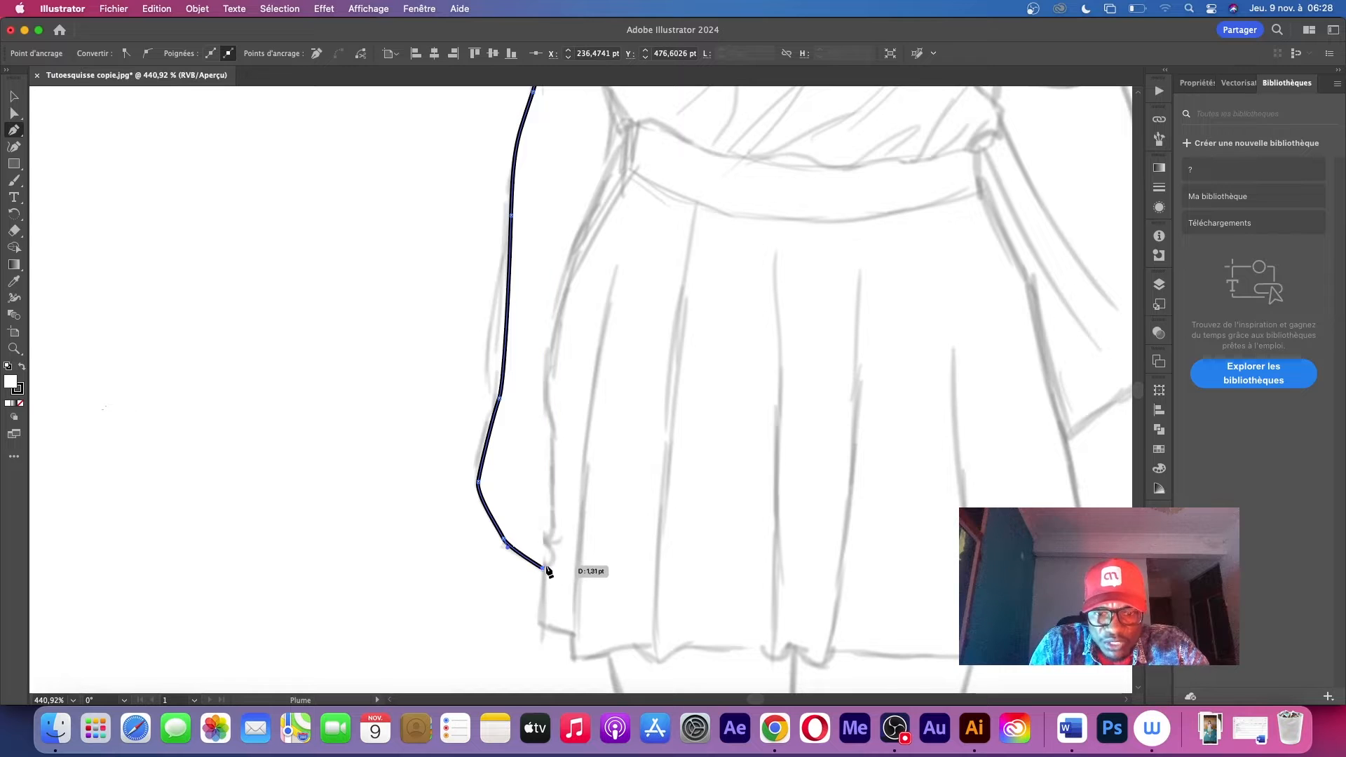
# Select the traced arm path and set its fill to none
pyautogui.press('v')
pyautogui.click(281, 271)
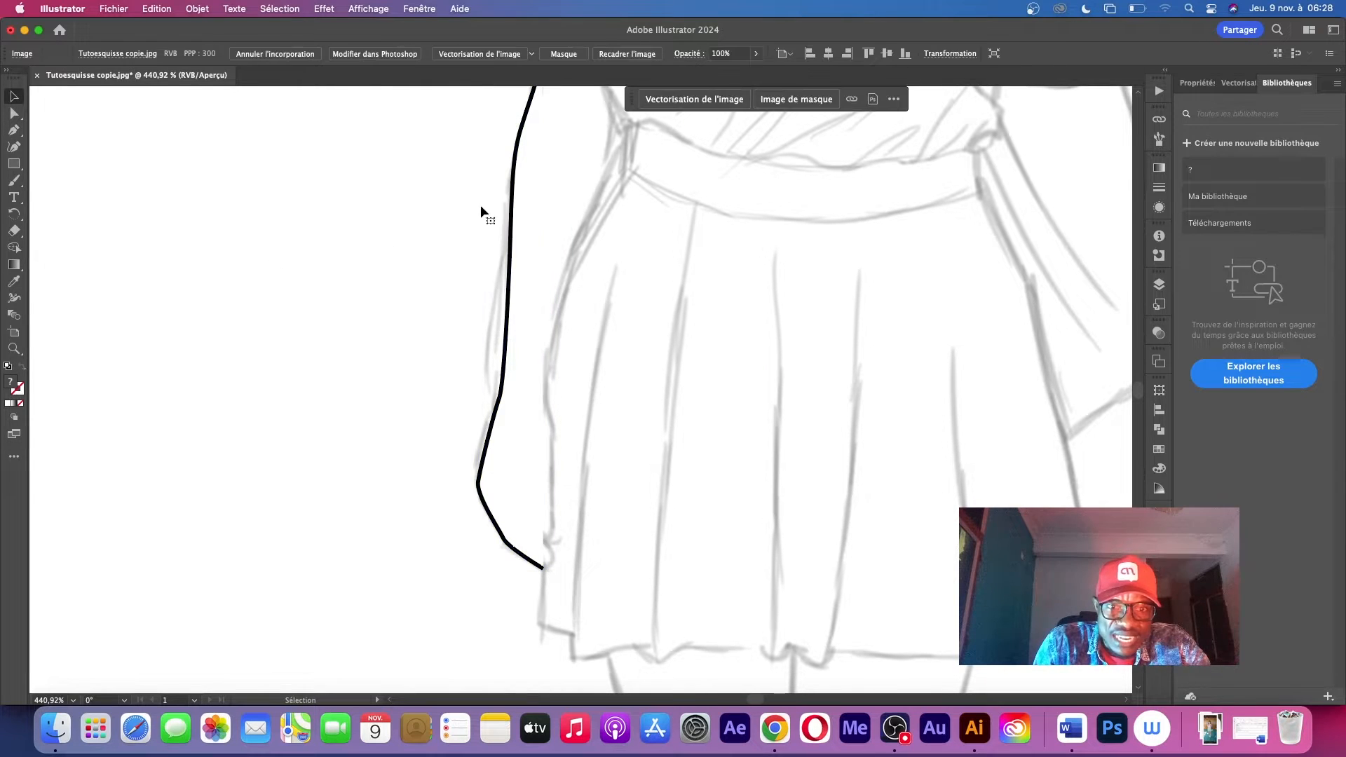
pyautogui.click(514, 216)
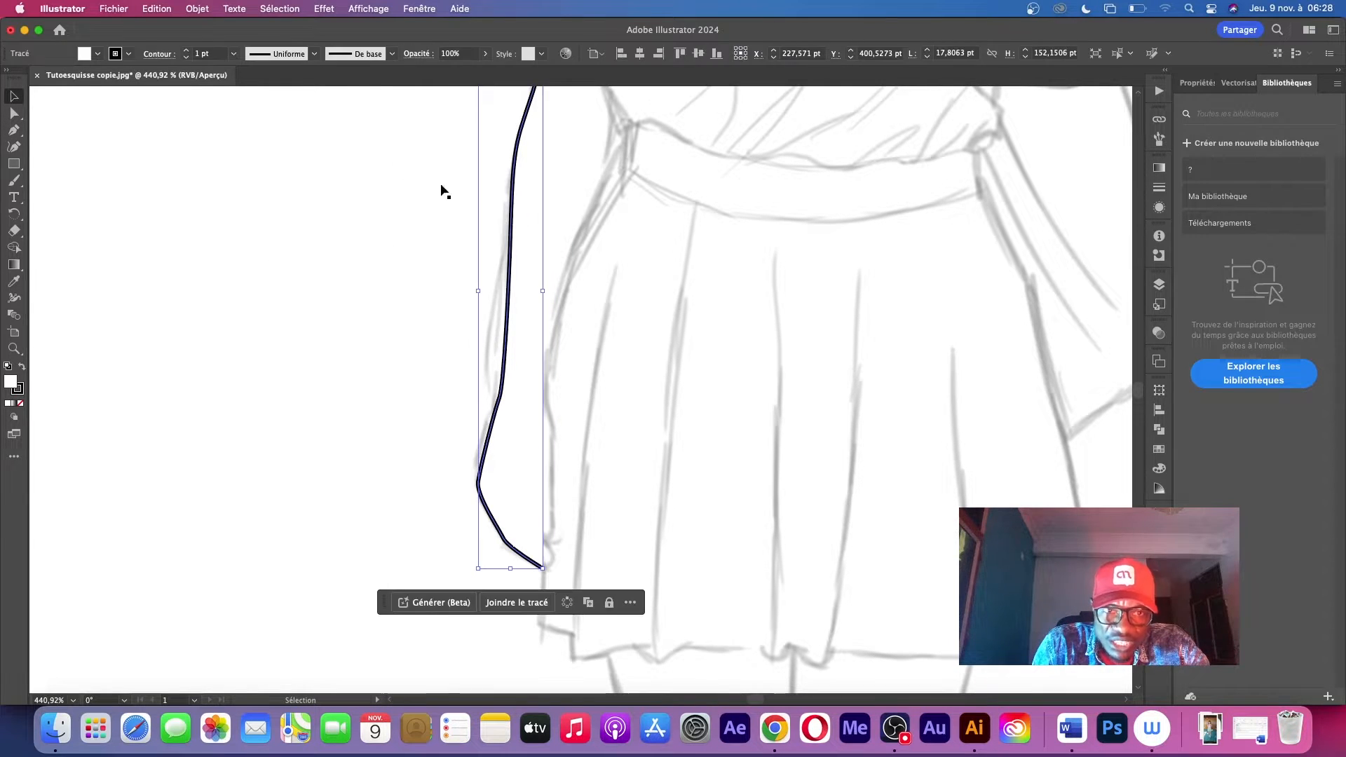
pyautogui.click(99, 56)
pyautogui.click(9, 77)
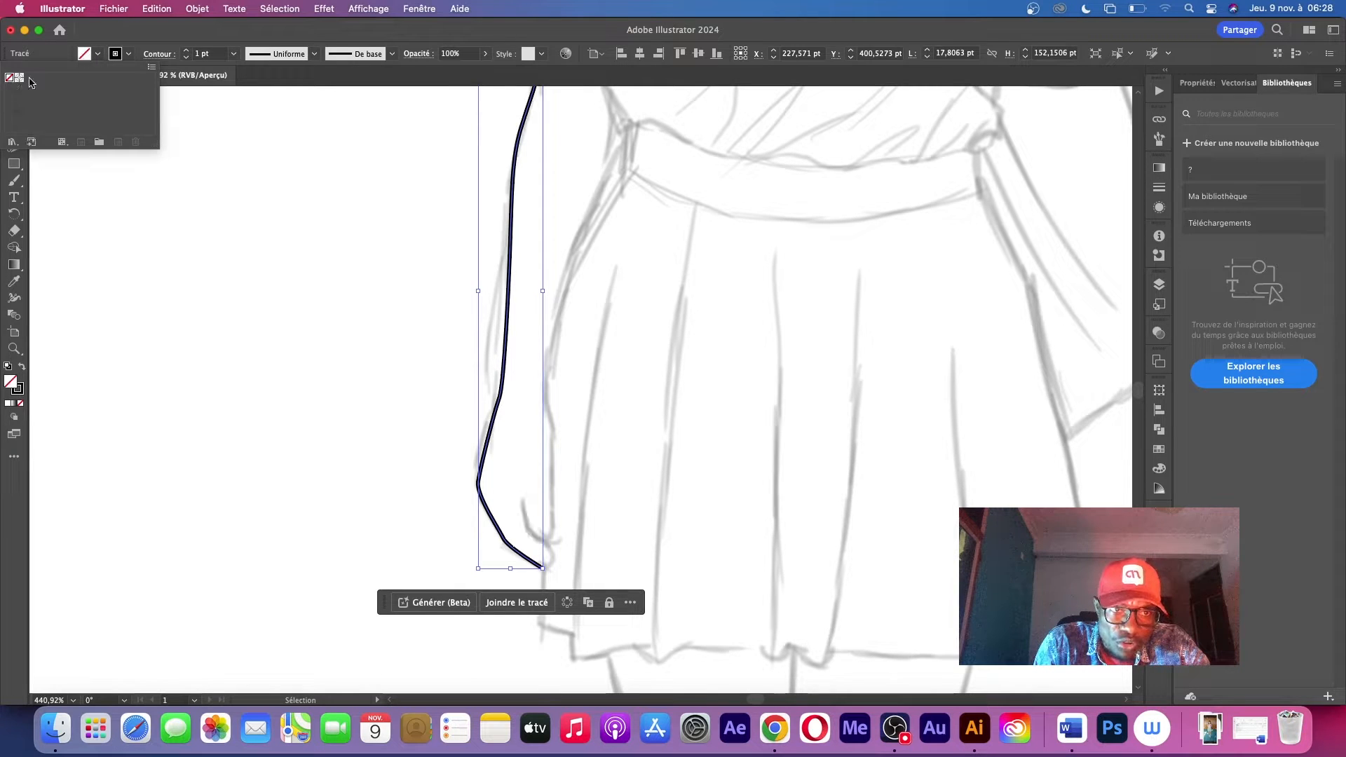
pyautogui.click(321, 321)
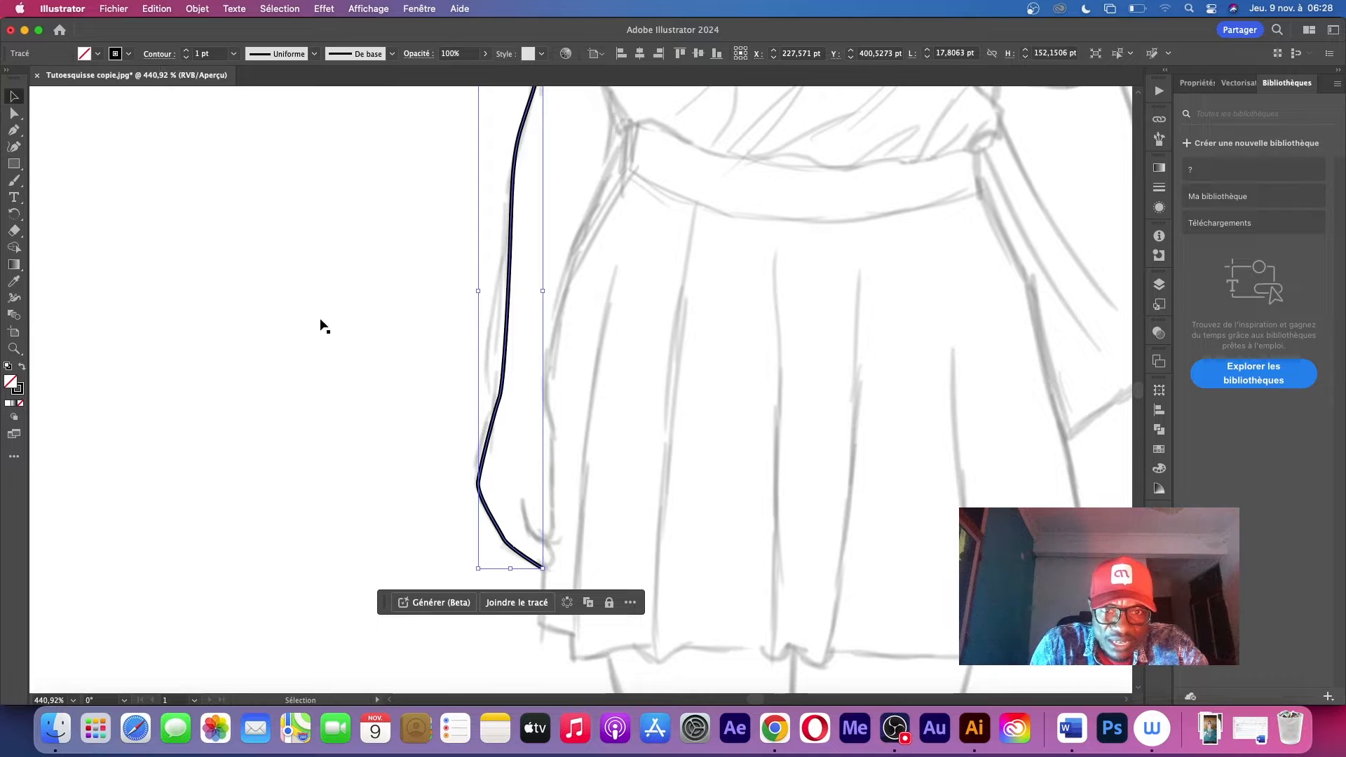
pyautogui.click(325, 283)
# Examine how the traced arm path follows the sketch line below the sleeve
pyautogui.press('z')
pyautogui.moveTo(638, 205)
pyautogui.mouseDown()
pyautogui.moveTo(534, 221)
pyautogui.moveTo(410, 280)
pyautogui.mouseUp()
pyautogui.moveTo(631, 160); pyautogui.dragTo(642, 258)
pyautogui.press('v')
pyautogui.click(579, 266)
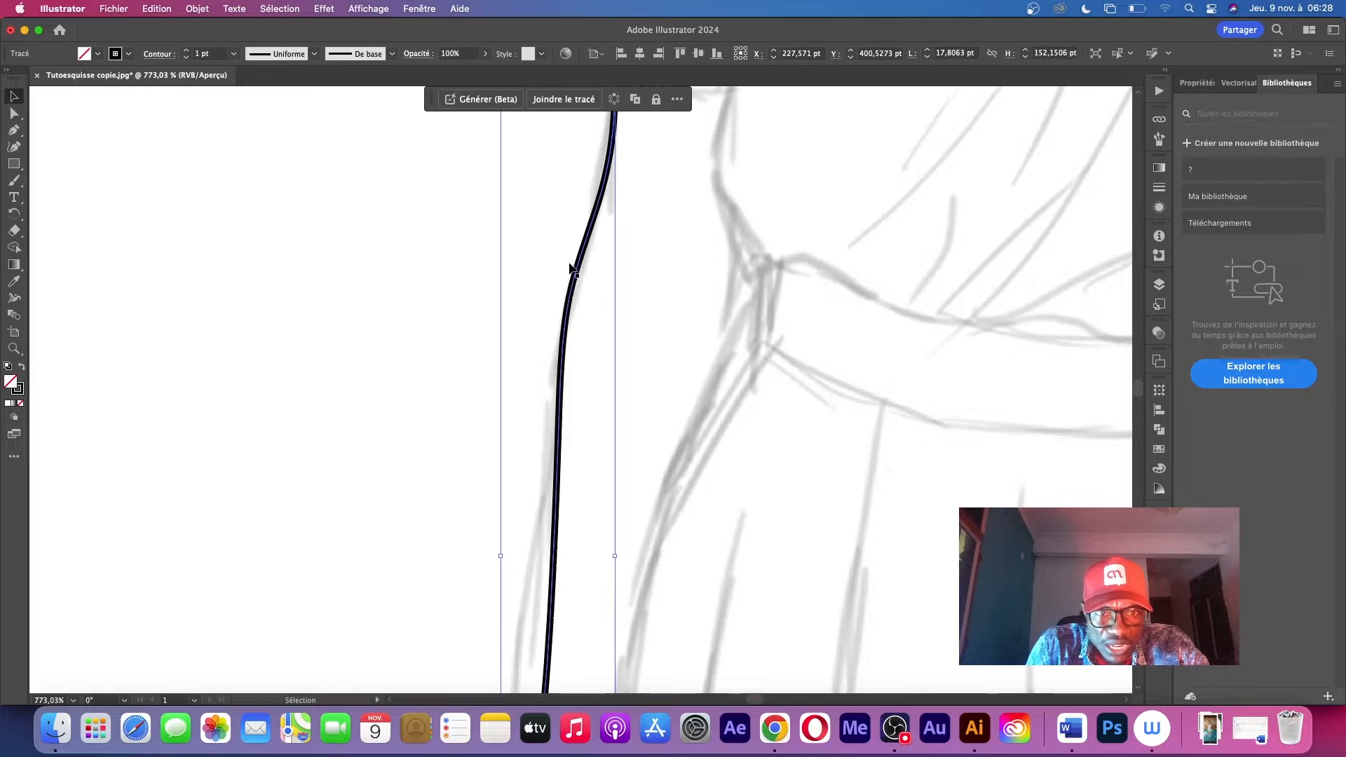
pyautogui.click(510, 271)
pyautogui.press('z')
pyautogui.moveTo(701, 253); pyautogui.dragTo(519, 274)
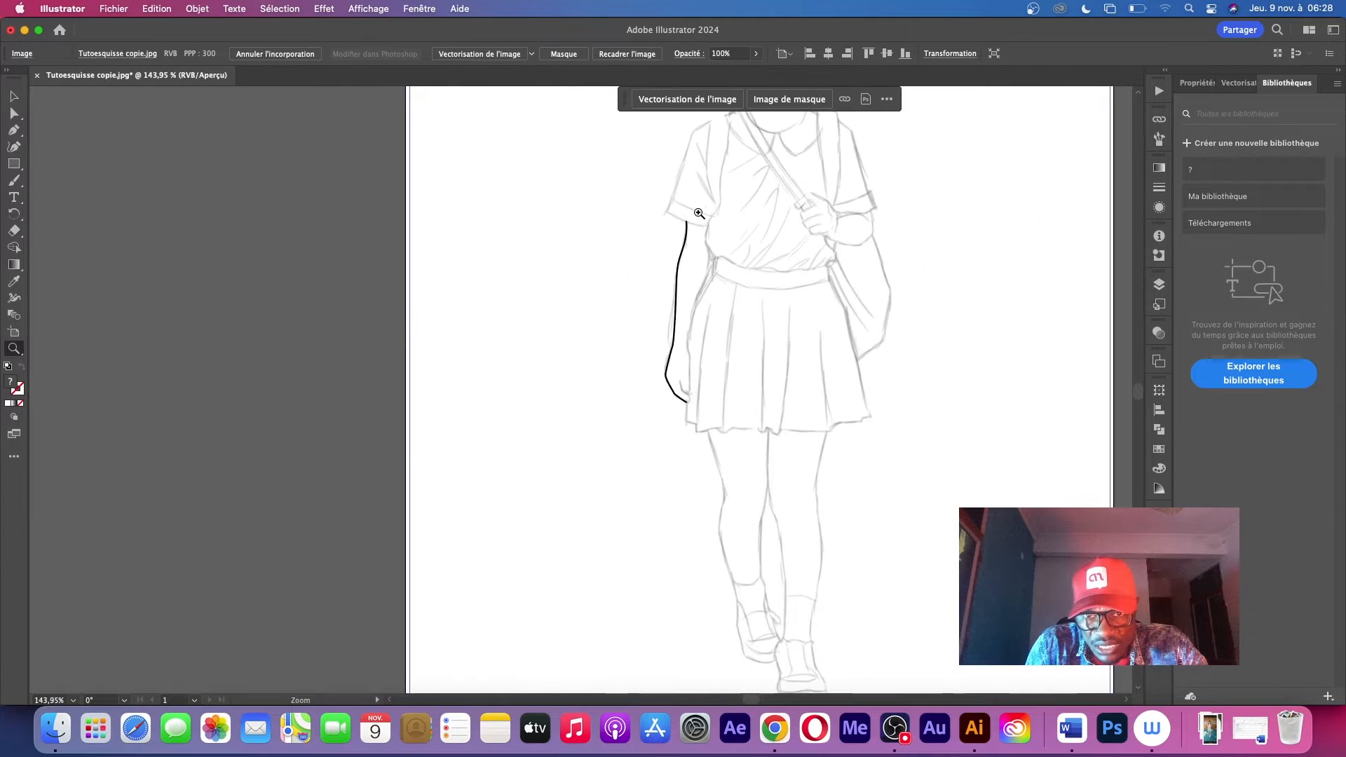
pyautogui.moveTo(700, 213); pyautogui.dragTo(500, 357)
pyautogui.moveTo(432, 423)
pyautogui.mouseDown()
pyautogui.moveTo(704, 315)
pyautogui.moveTo(565, 285)
pyautogui.mouseUp()
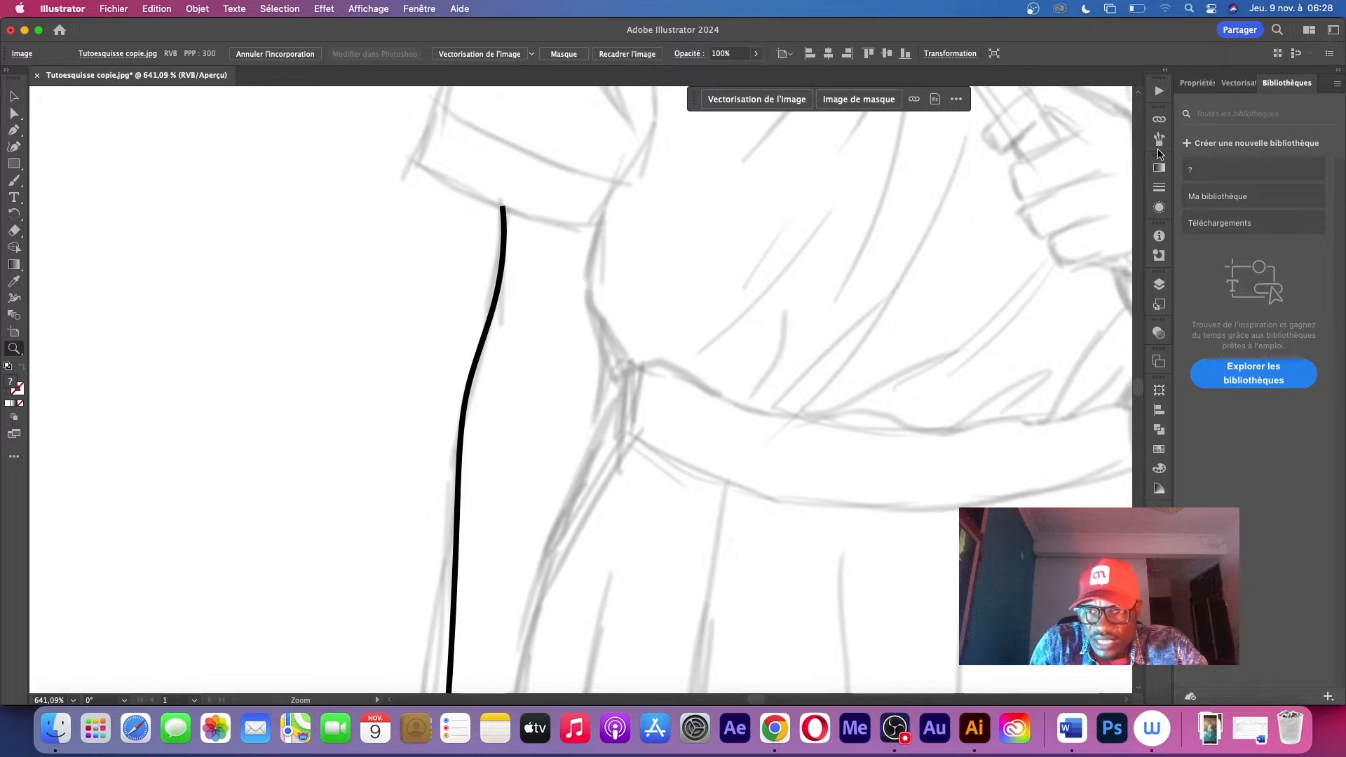
# Expand Calque 1 and hide the sketch image so only the traced path is shown
pyautogui.click(1158, 285)
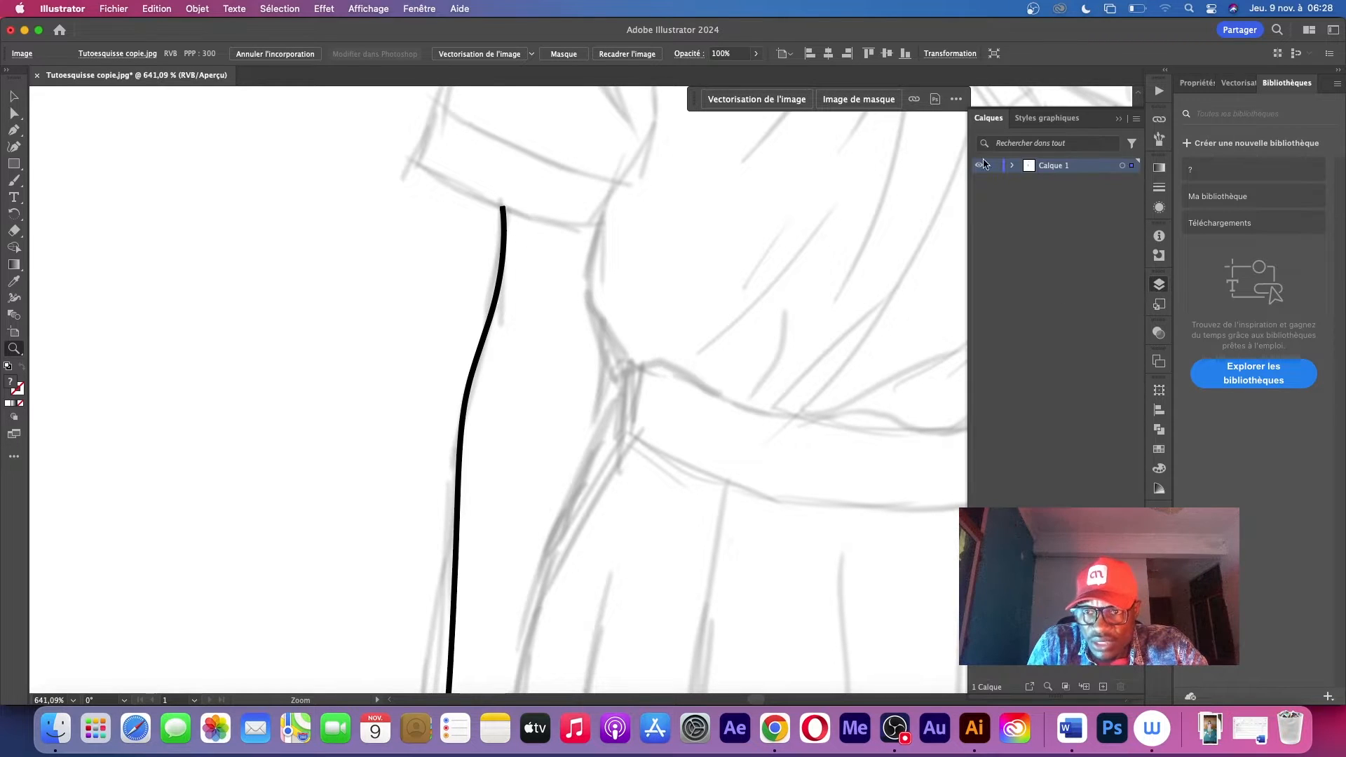
pyautogui.click(1012, 166)
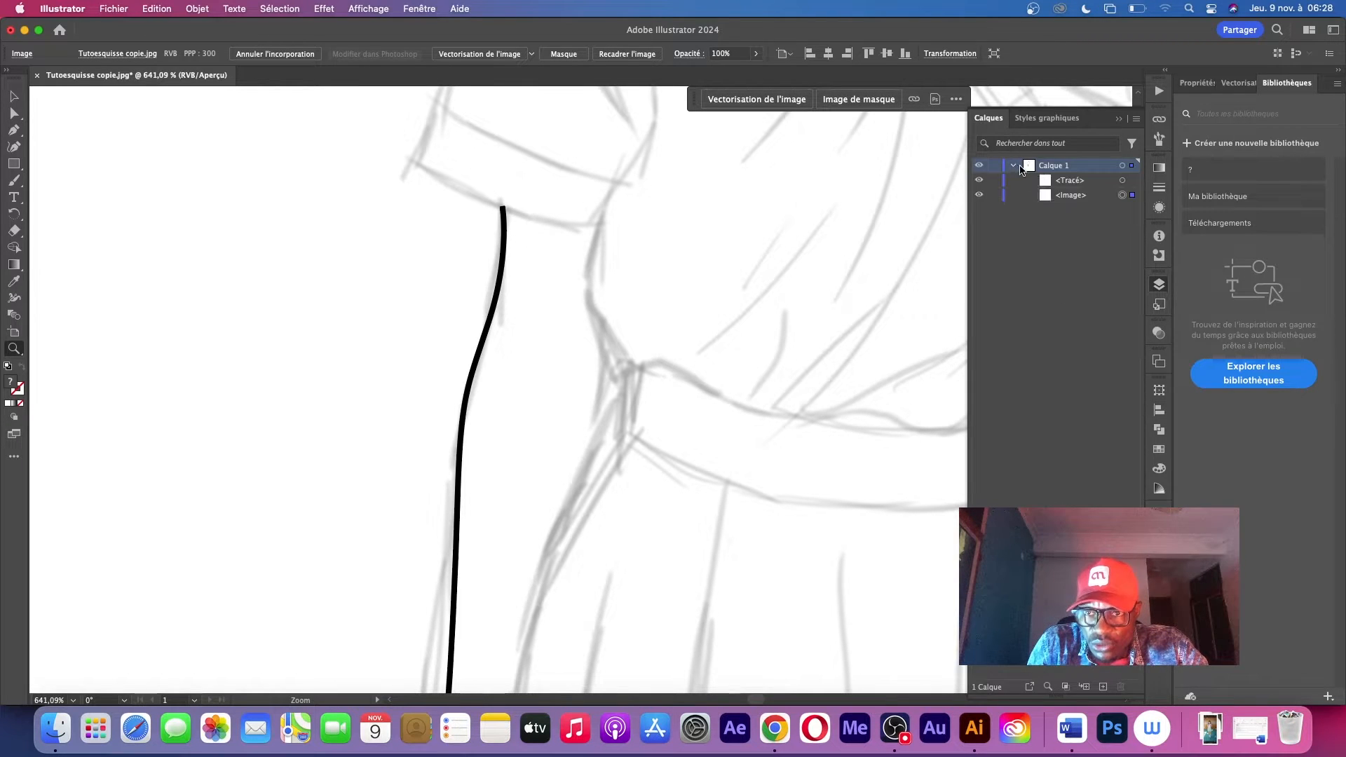
pyautogui.click(982, 194)
# Examine the stroke thickness of the isolated arm path along its length
pyautogui.keyDown('alt'); pyautogui.click(605, 267); pyautogui.keyUp('alt')
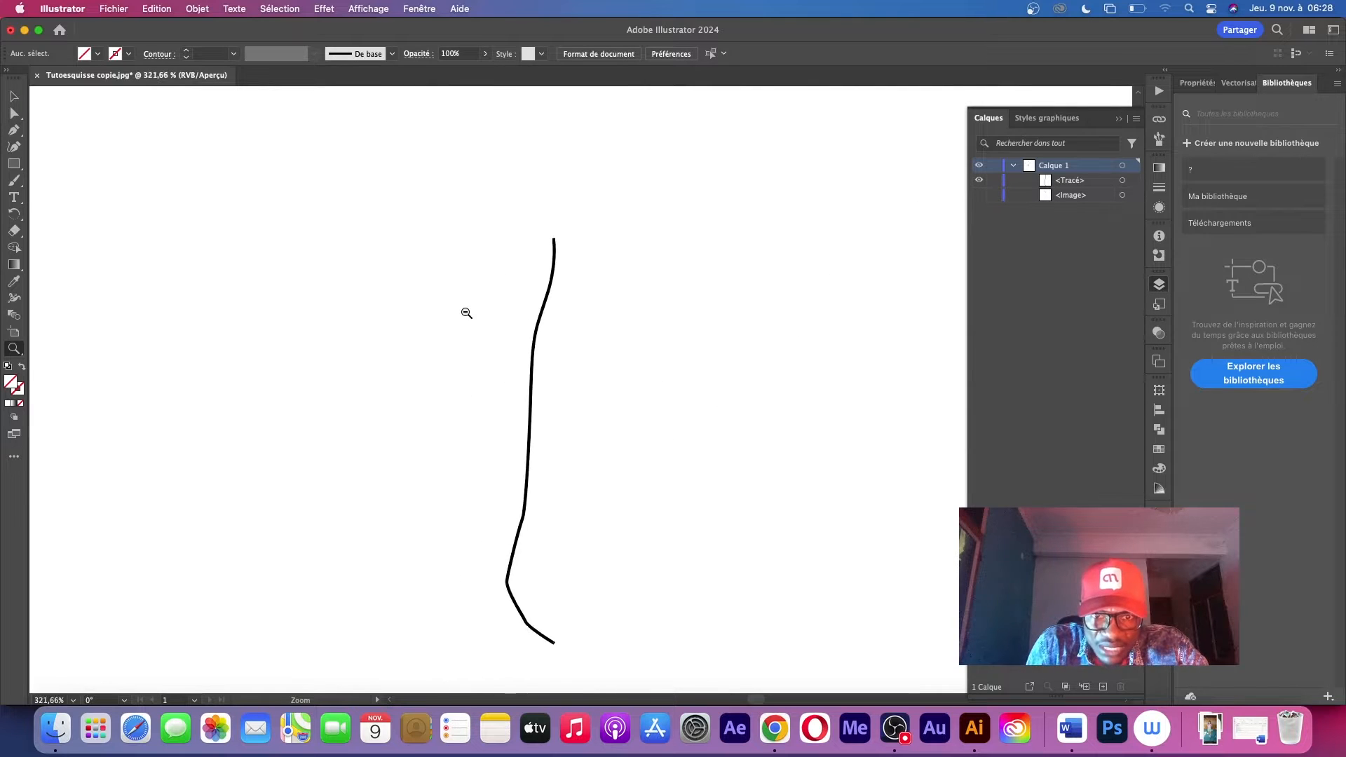
pyautogui.moveTo(466, 312); pyautogui.dragTo(613, 277)
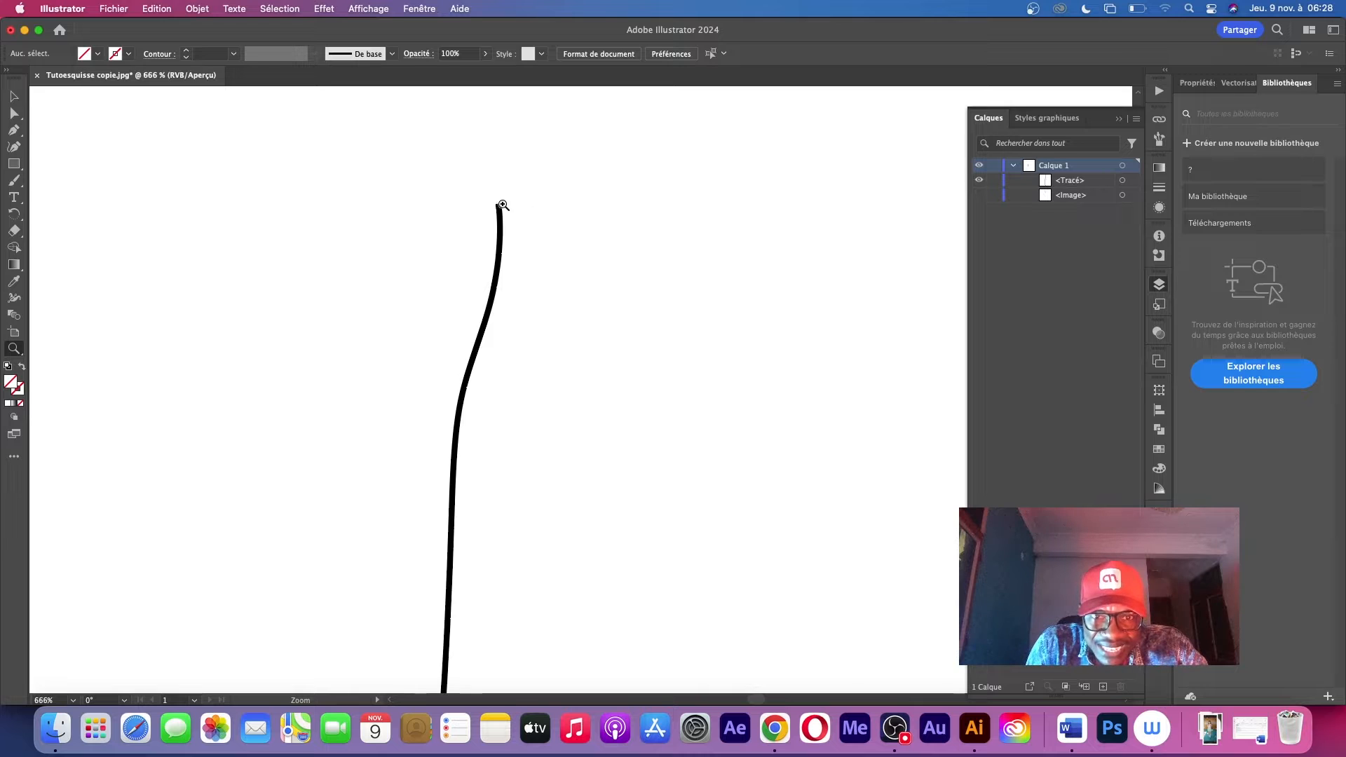
pyautogui.moveTo(542, 414); pyautogui.dragTo(431, 393)
pyautogui.press('space')
pyautogui.moveTo(503, 502); pyautogui.dragTo(553, 277)
pyautogui.press('space')
pyautogui.moveTo(558, 204); pyautogui.dragTo(547, 394)
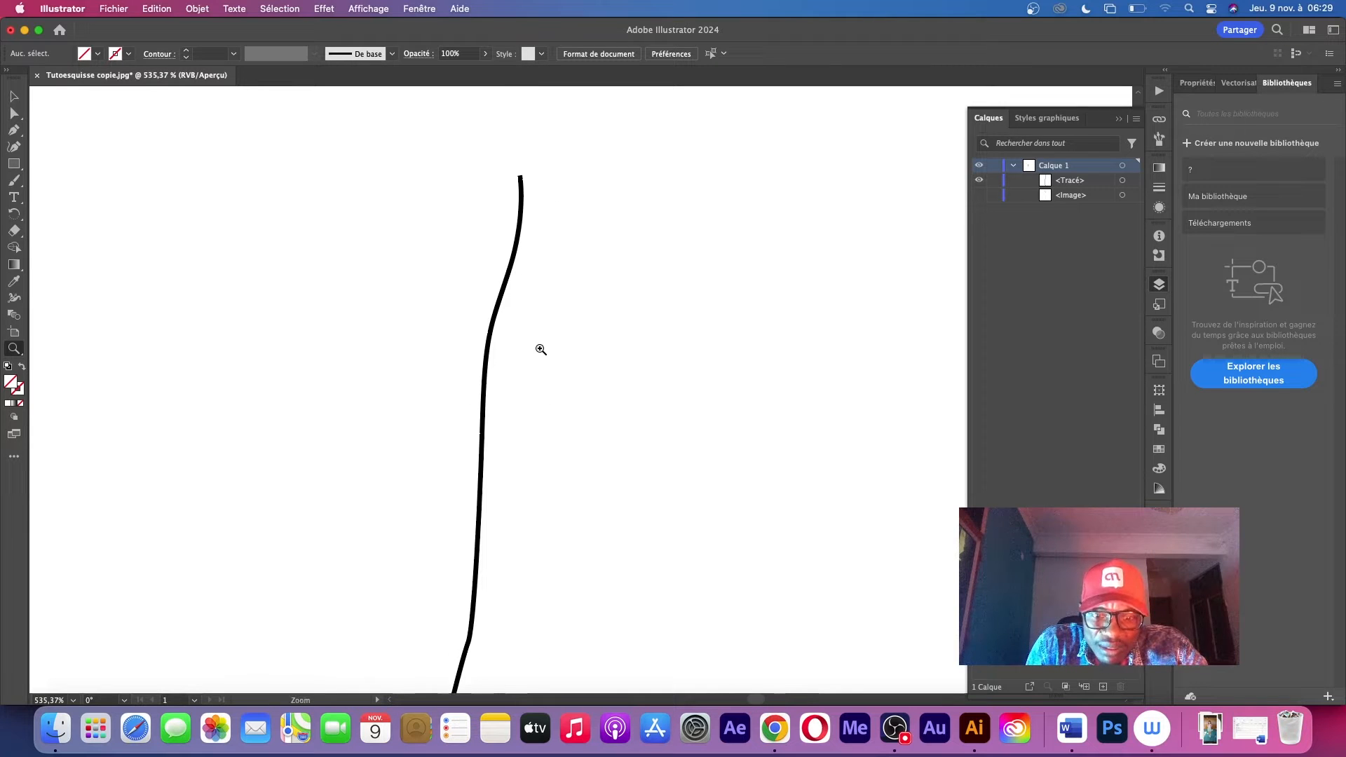
pyautogui.moveTo(405, 273); pyautogui.dragTo(432, 361)
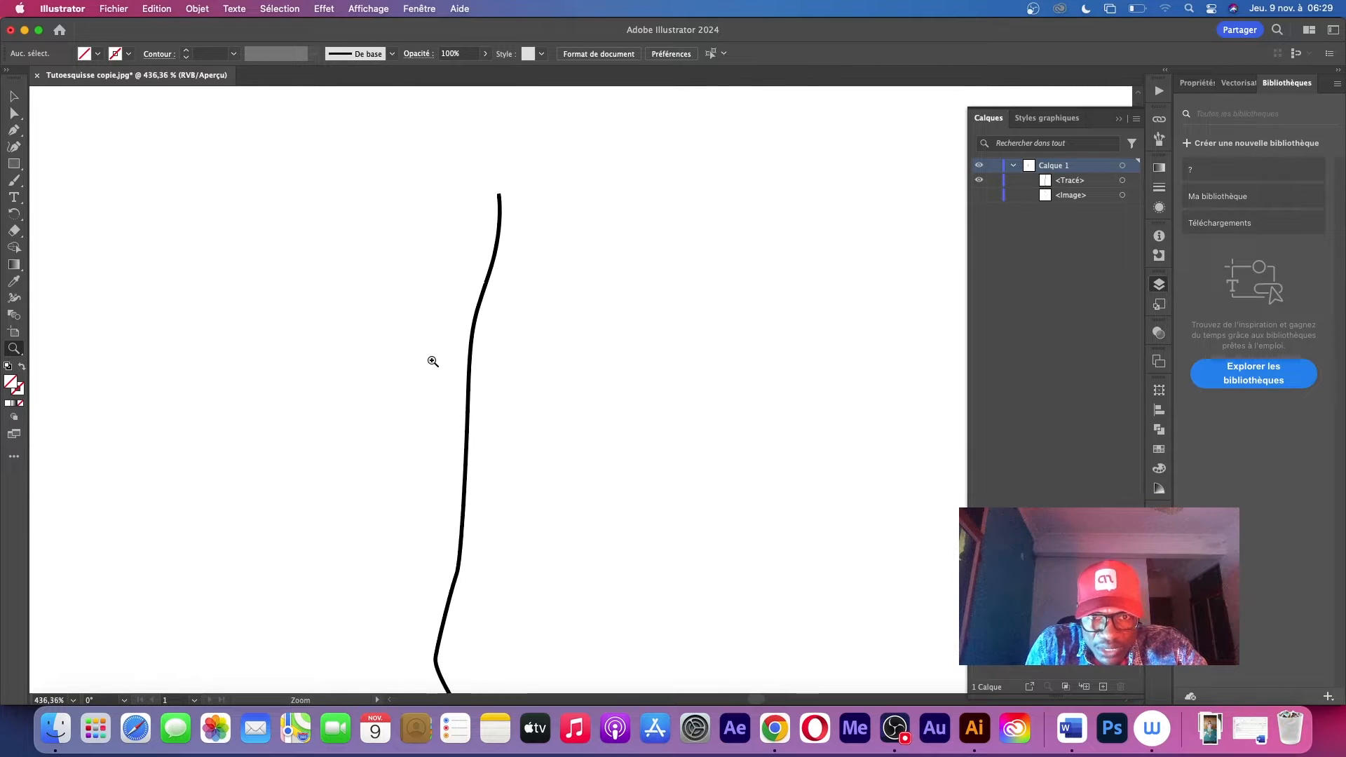
# Apply the variable width profile "Profil de largeur 2" to the arm path's stroke and check its thick and thin parts
pyautogui.press('v')
pyautogui.moveTo(337, 293); pyautogui.dragTo(522, 454)
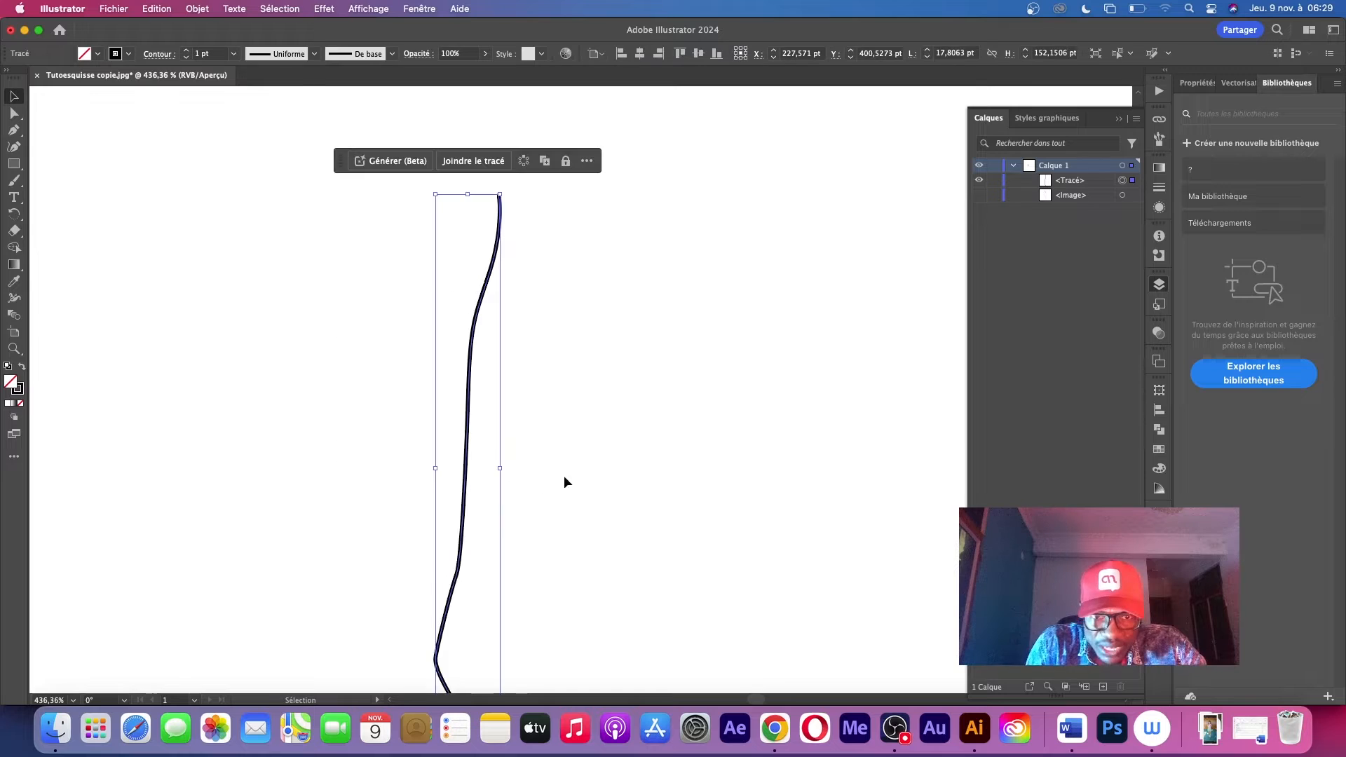
pyautogui.click(392, 55)
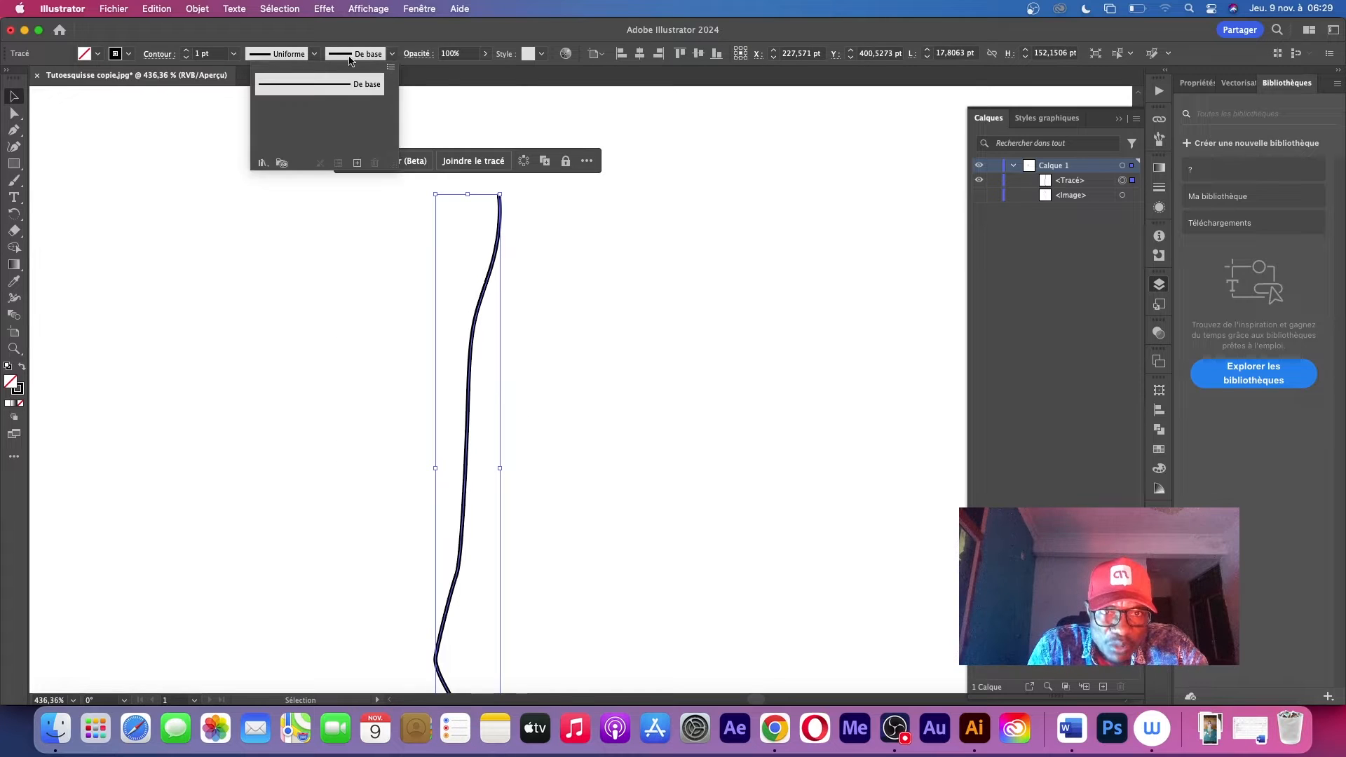
pyautogui.click(314, 57)
pyautogui.click(314, 57)
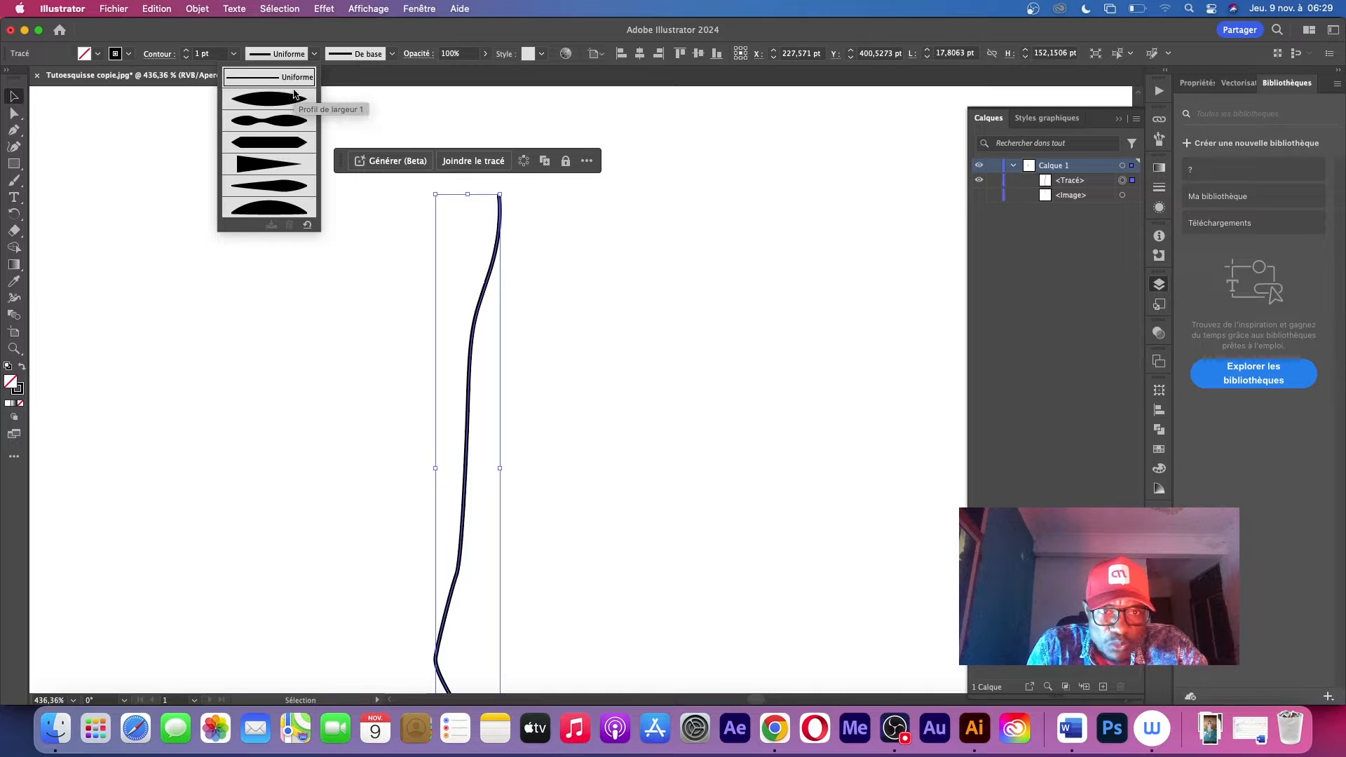
pyautogui.click(294, 127)
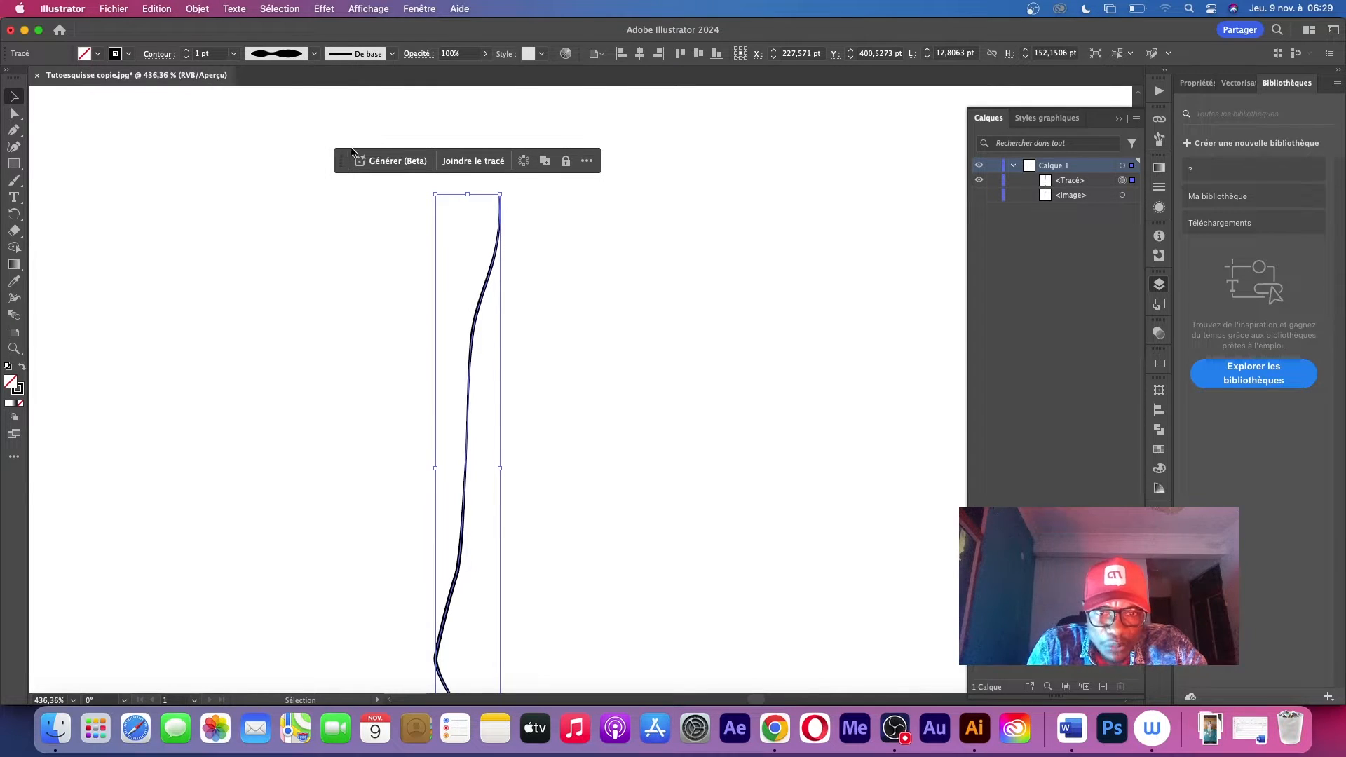
pyautogui.click(623, 305)
pyautogui.press('z')
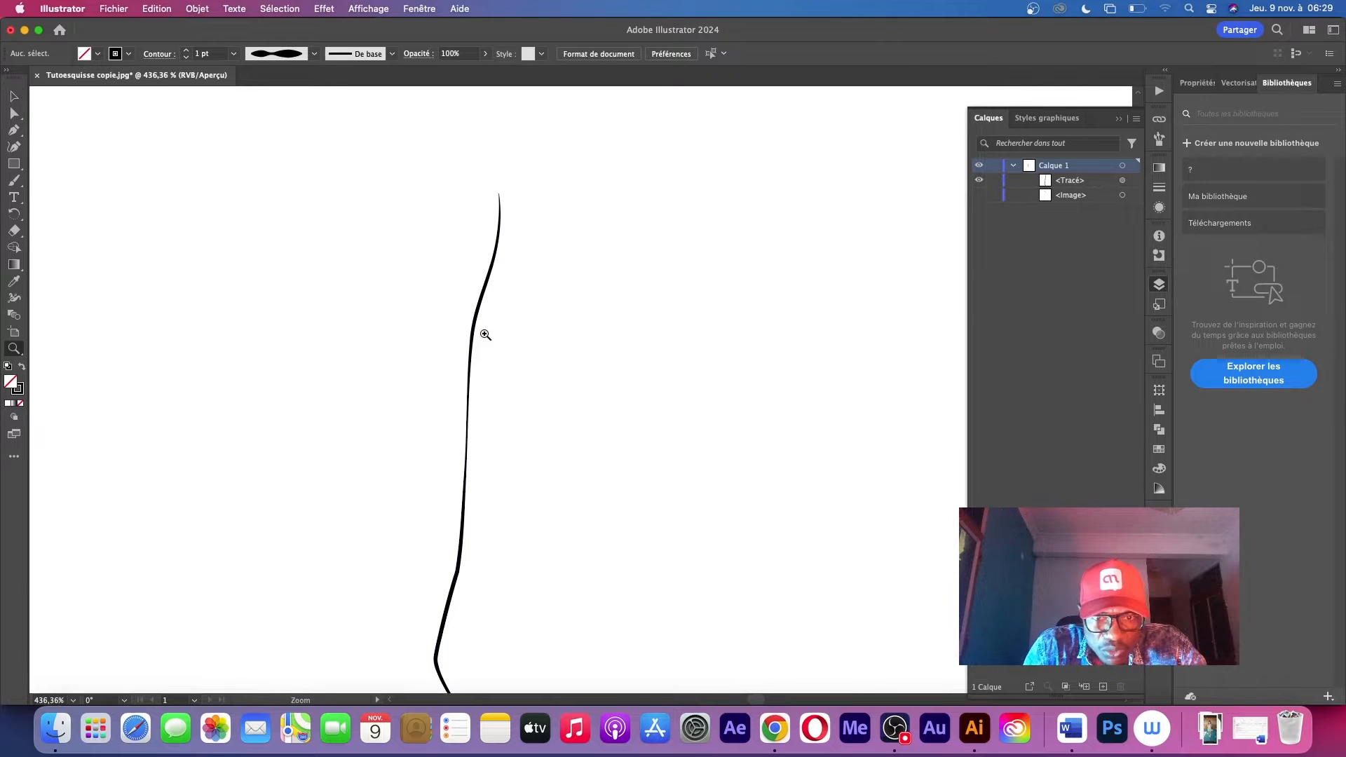
pyautogui.moveTo(466, 298); pyautogui.dragTo(560, 258)
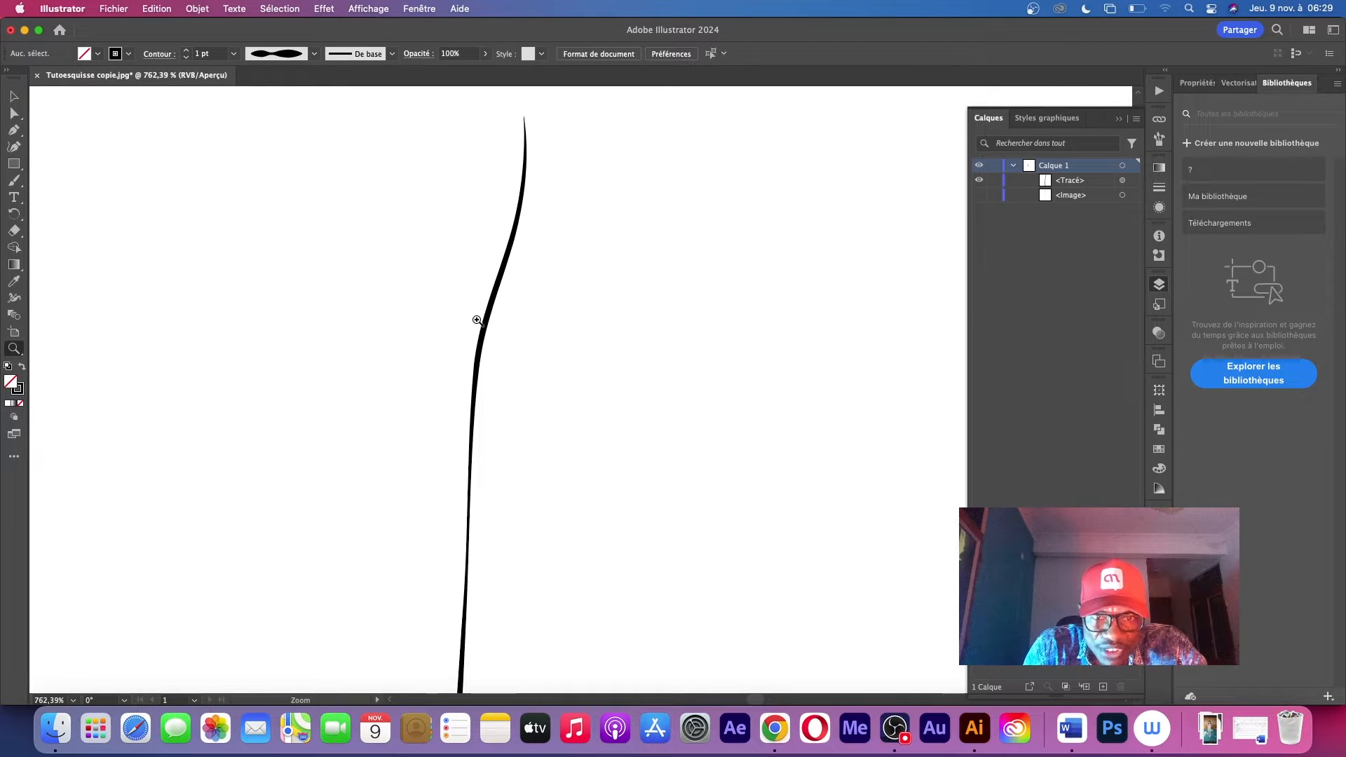
pyautogui.moveTo(554, 421); pyautogui.dragTo(444, 530)
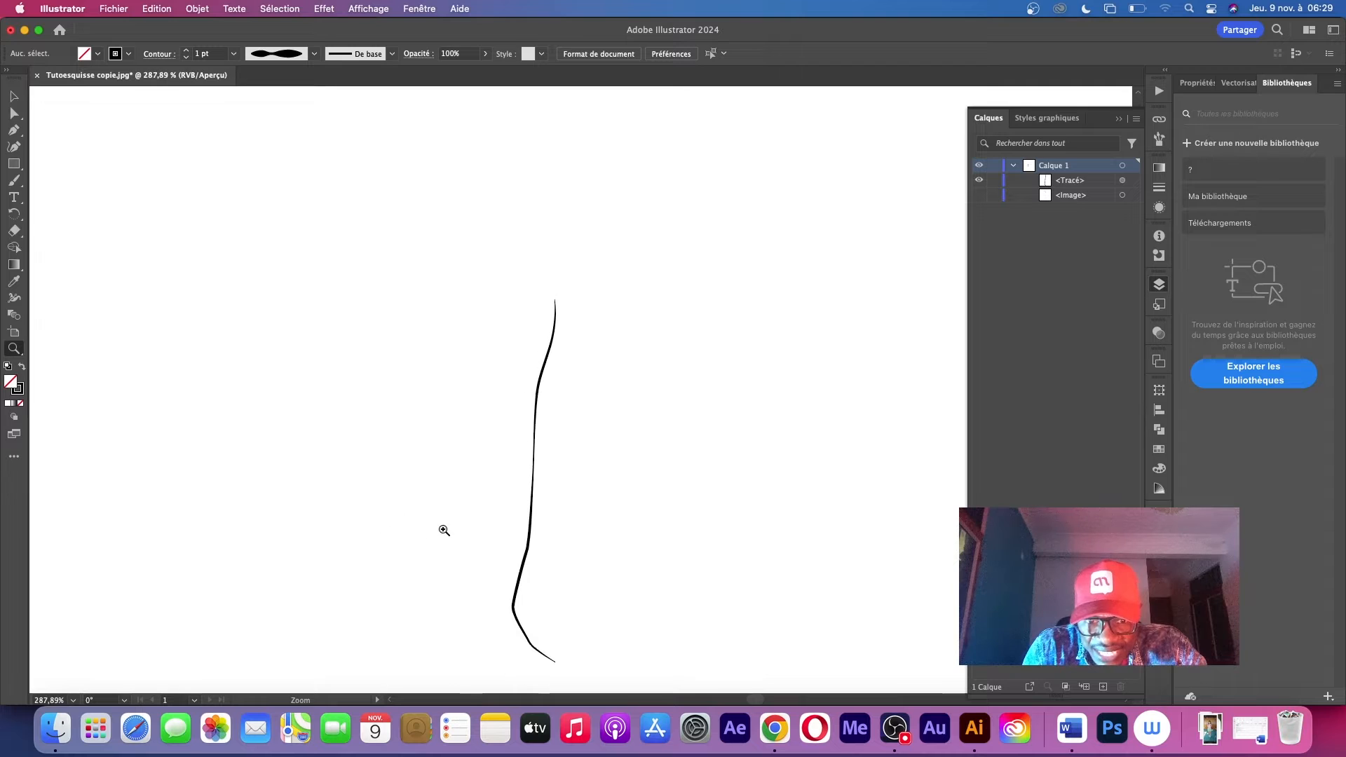
pyautogui.moveTo(528, 541)
pyautogui.mouseDown()
pyautogui.moveTo(565, 505)
pyautogui.moveTo(610, 499)
pyautogui.moveTo(563, 434)
pyautogui.mouseUp()
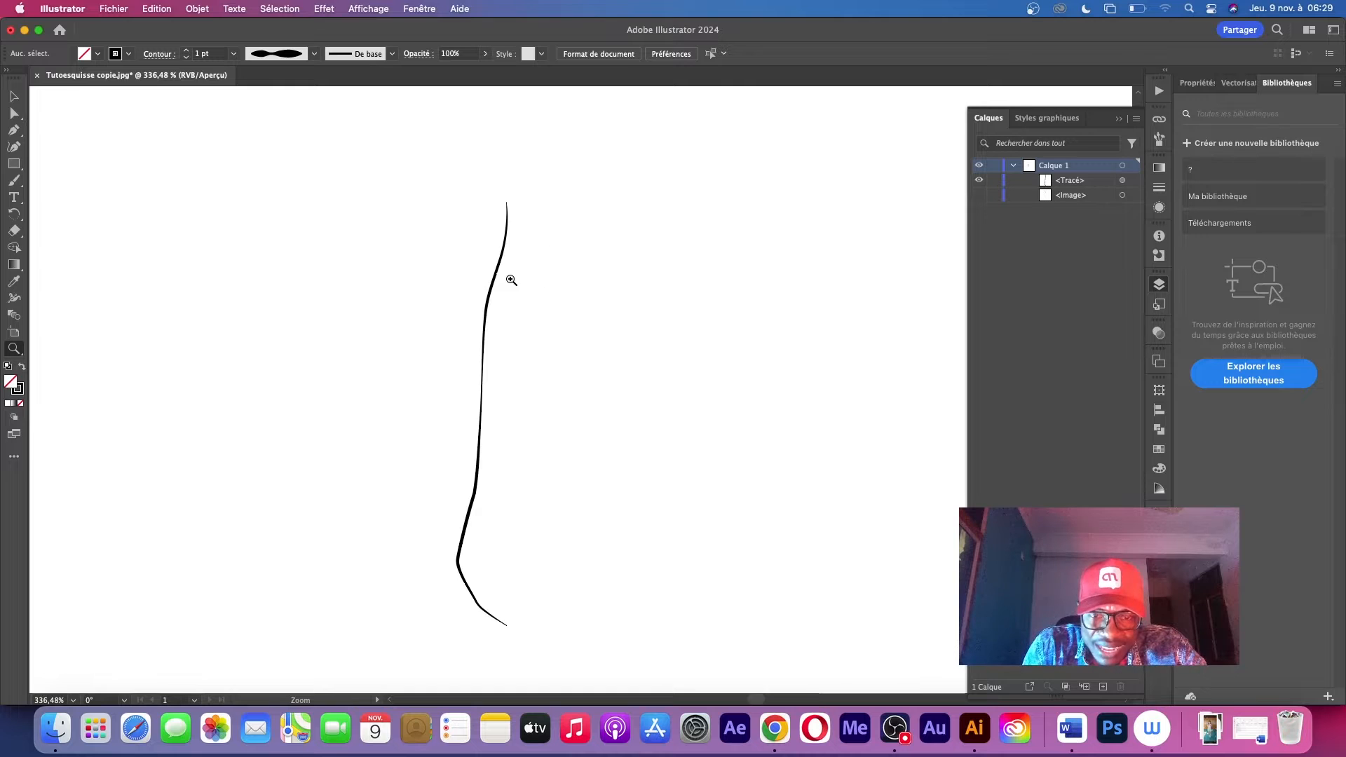
# Select the arm path and try the asymmetric width profile tapering at both ends, checking the stroke along its length
pyautogui.moveTo(511, 280)
pyautogui.mouseDown()
pyautogui.moveTo(528, 232)
pyautogui.moveTo(577, 213)
pyautogui.mouseUp()
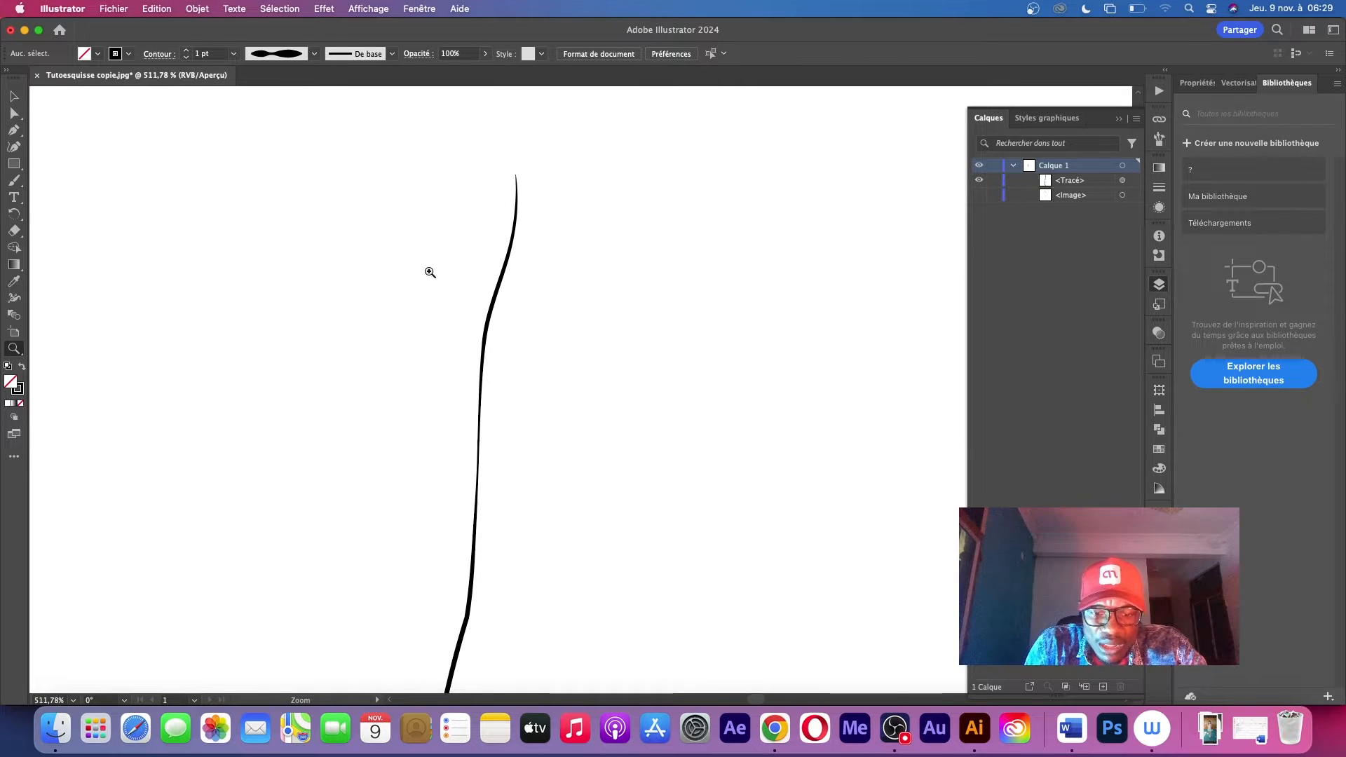
pyautogui.press('v')
pyautogui.moveTo(391, 265); pyautogui.dragTo(594, 398)
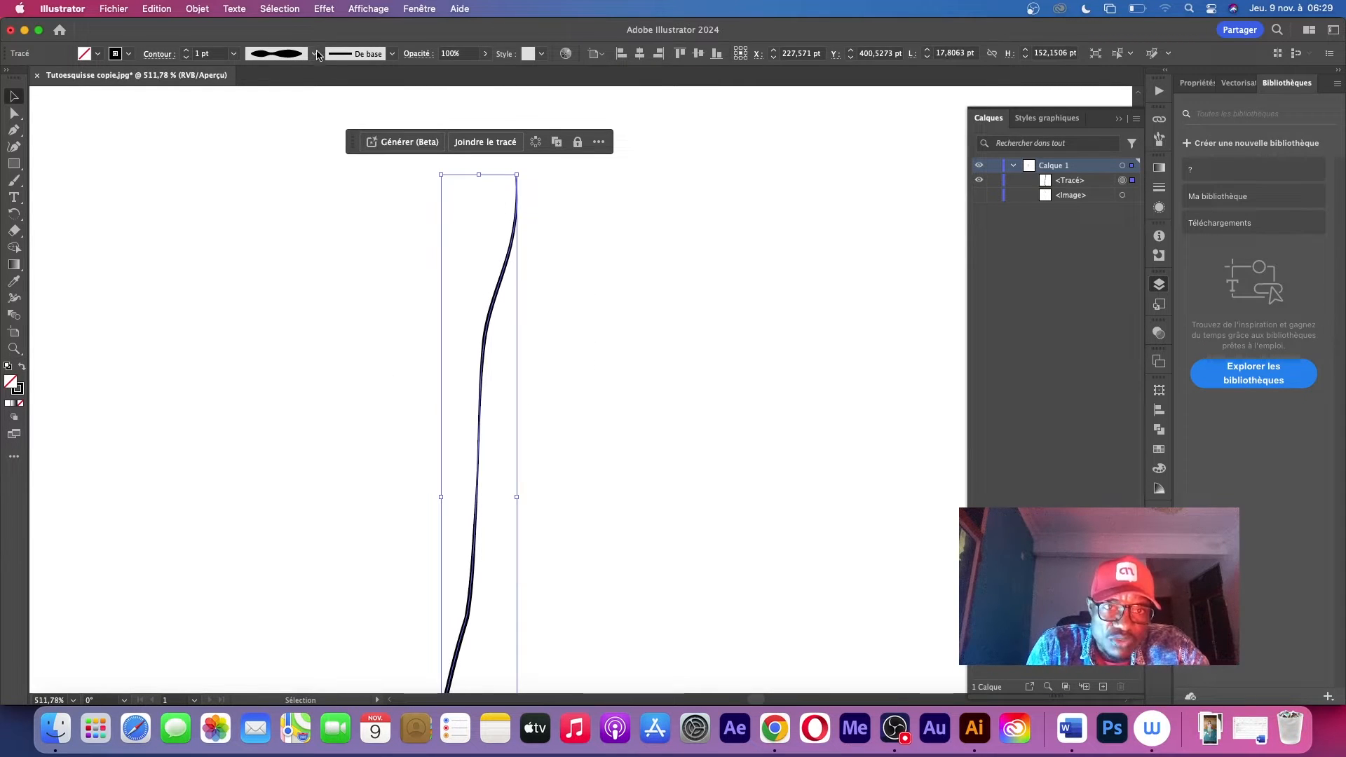
pyautogui.click(317, 56)
pyautogui.click(274, 202)
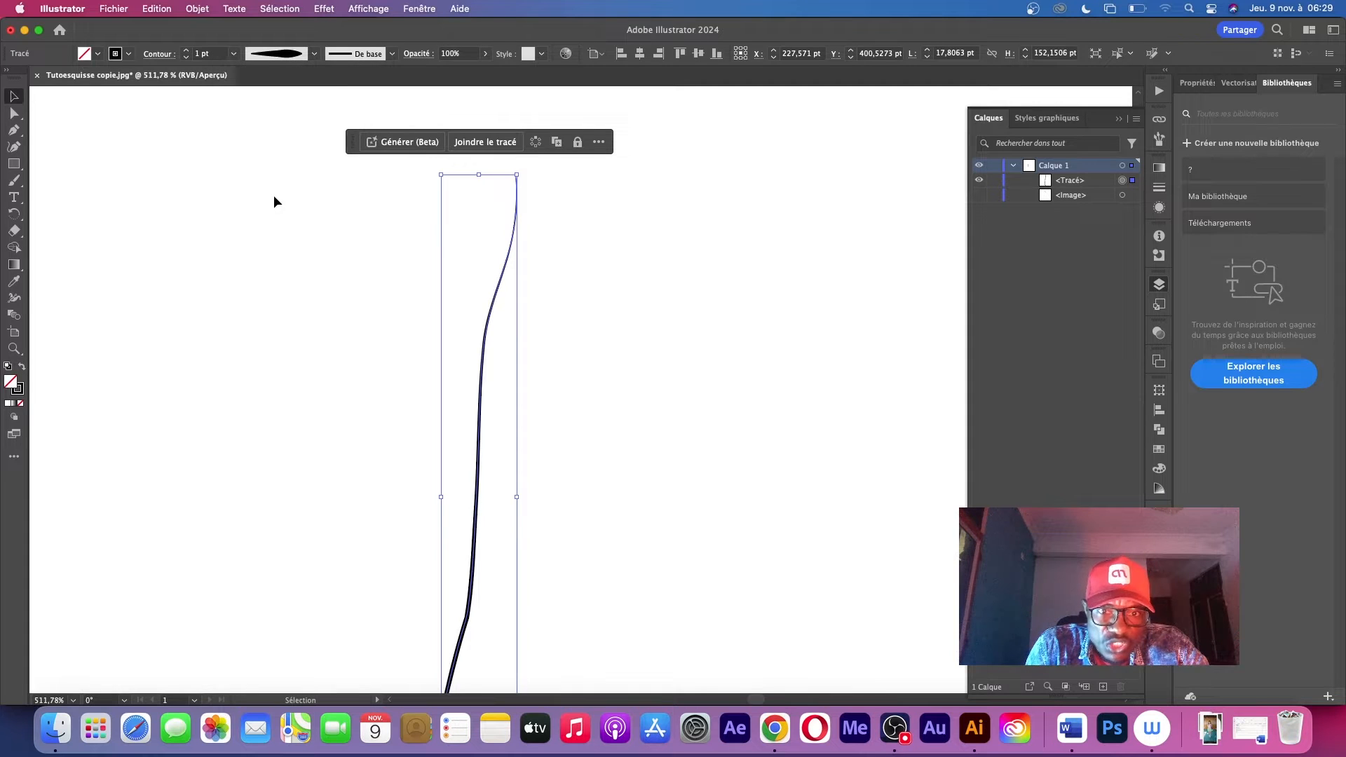
pyautogui.click(325, 302)
pyautogui.scroll(-3, 582, 295)
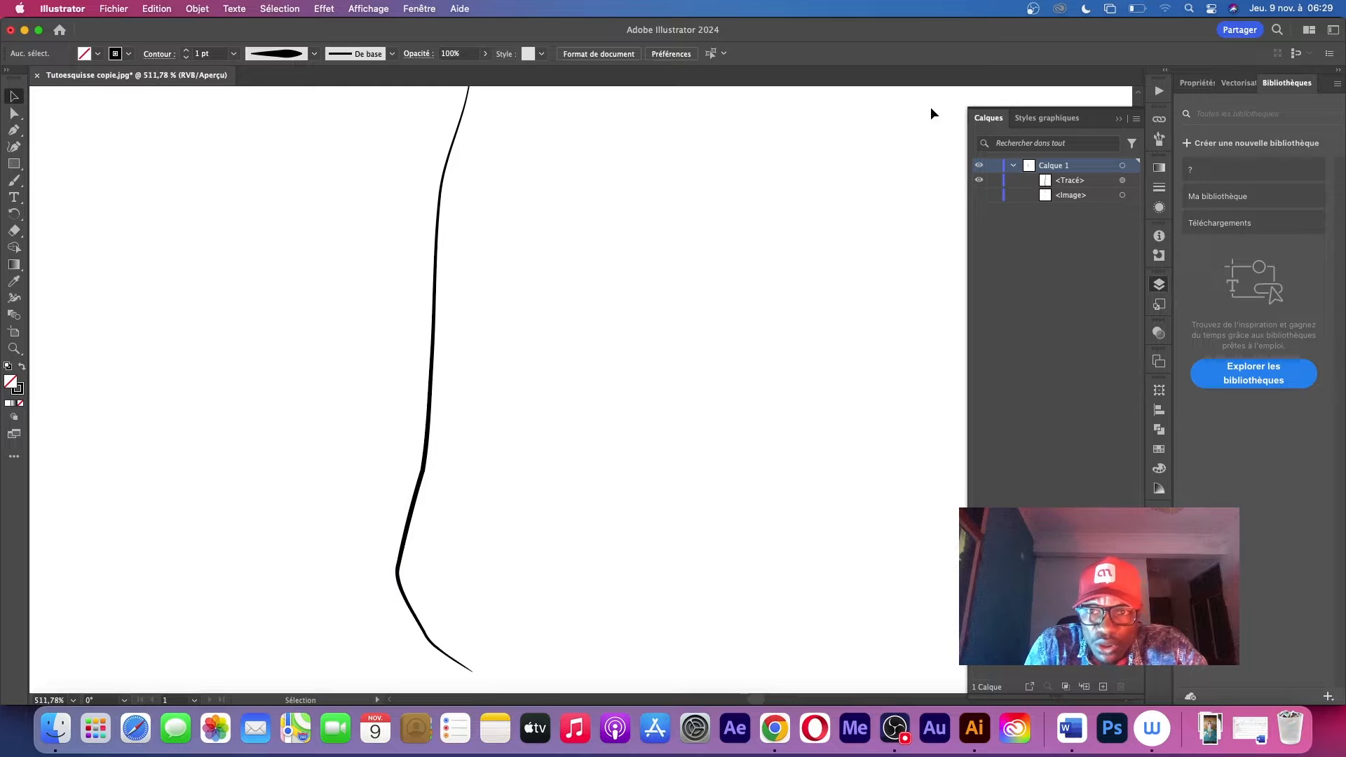
# Show the sketch image again and set the arm path to a 3 pt stroke with the triangular width profile
pyautogui.click(986, 203)
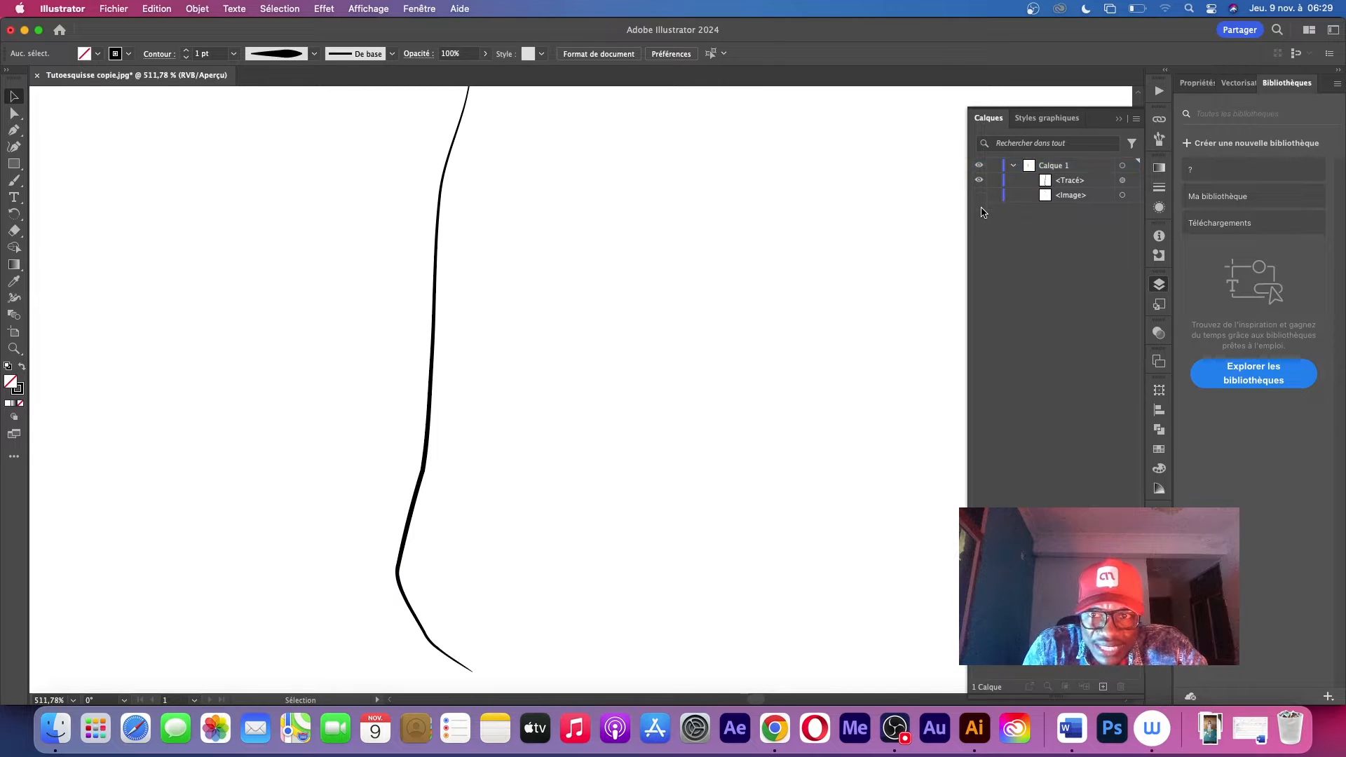
pyautogui.click(979, 195)
pyautogui.scroll(5, 876, 231)
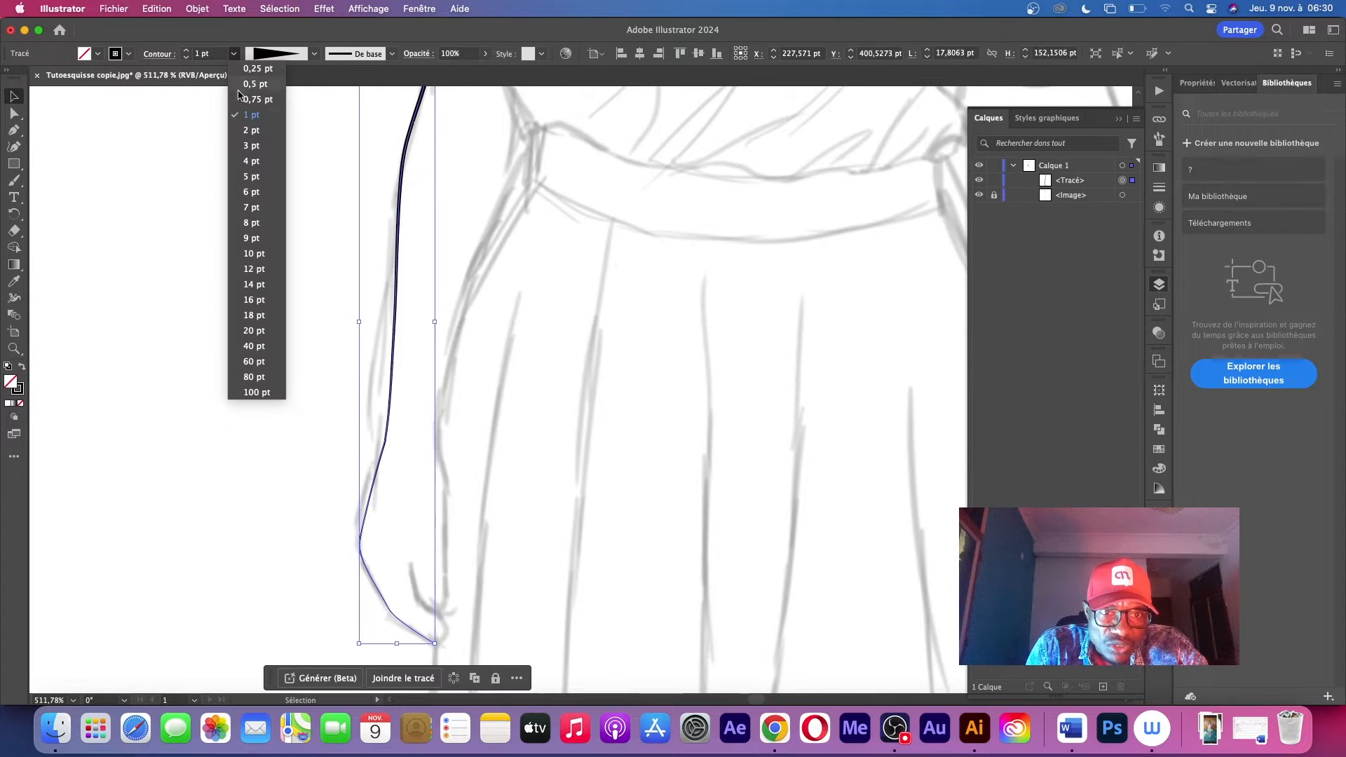
pyautogui.click(254, 145)
pyautogui.click(388, 252)
pyautogui.scroll(5, 648, 238)
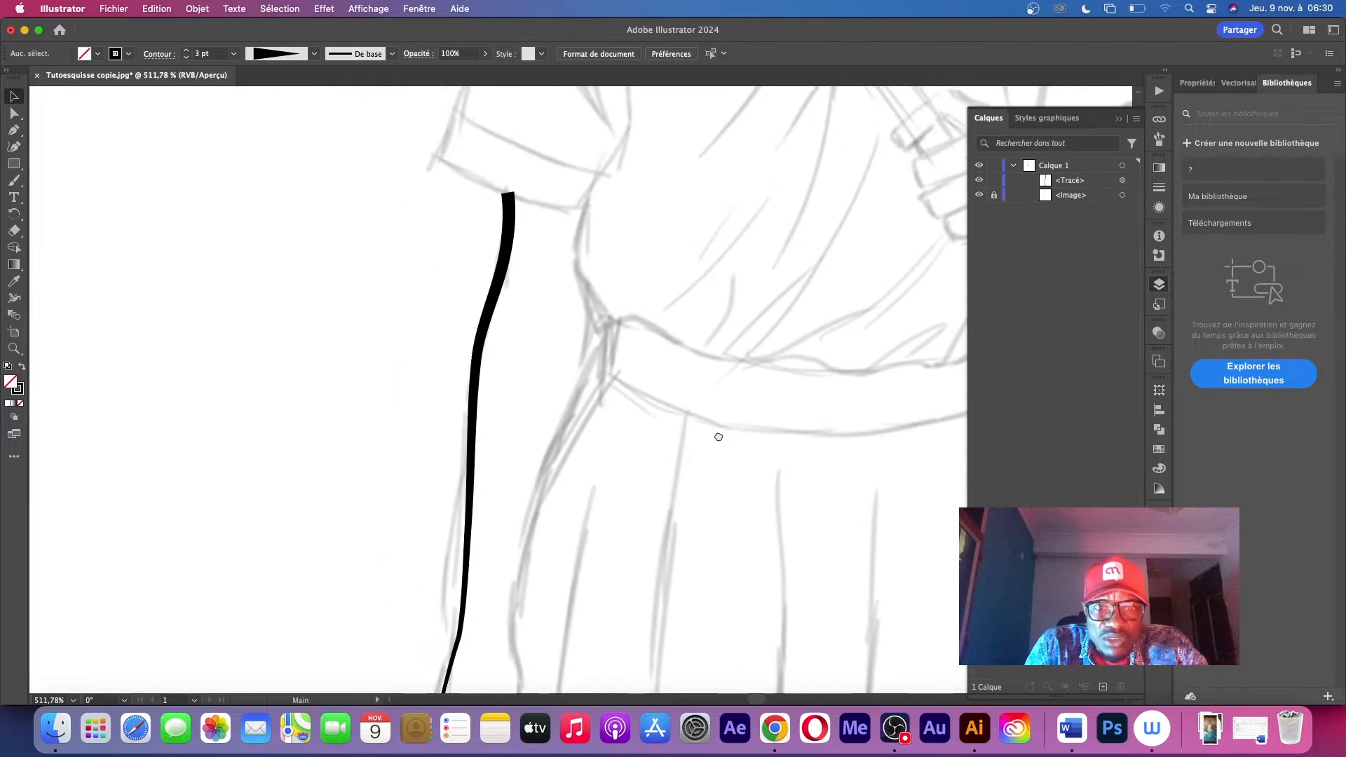
pyautogui.scroll(-5, 497, 423)
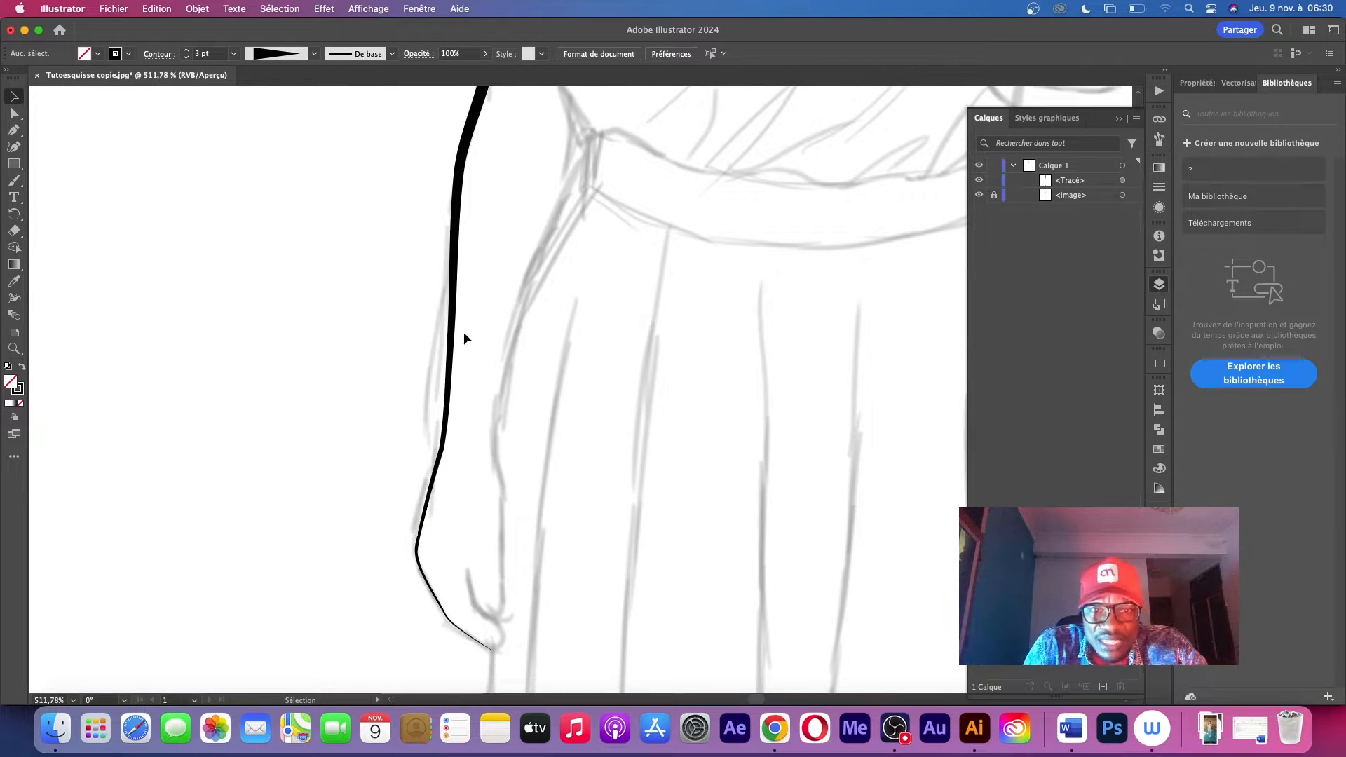
# Hide the sketch image, examine the taper of the arm path and open its width profile choices
pyautogui.moveTo(489, 232); pyautogui.dragTo(385, 434)
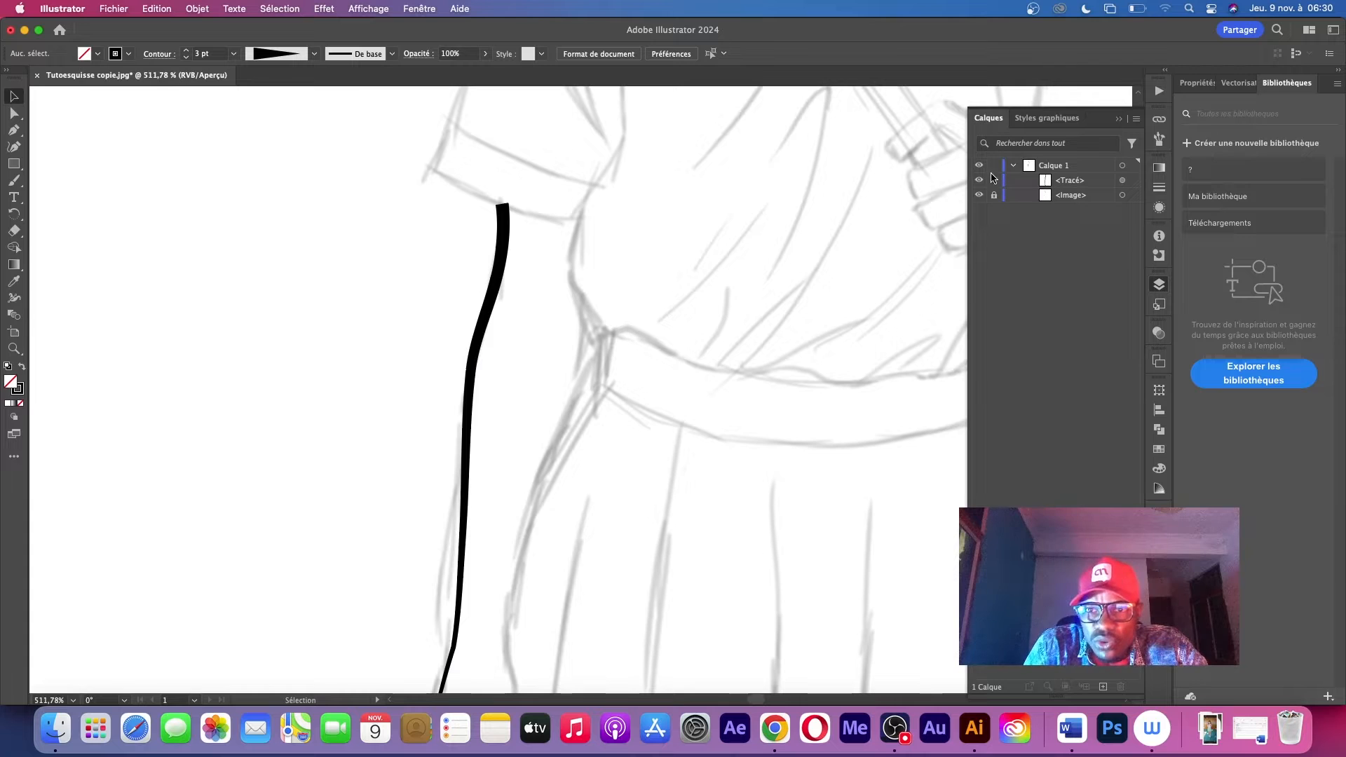
pyautogui.click(978, 195)
pyautogui.press('z')
pyautogui.moveTo(617, 350)
pyautogui.mouseDown()
pyautogui.moveTo(504, 371)
pyautogui.moveTo(533, 398)
pyautogui.moveTo(709, 343)
pyautogui.mouseUp()
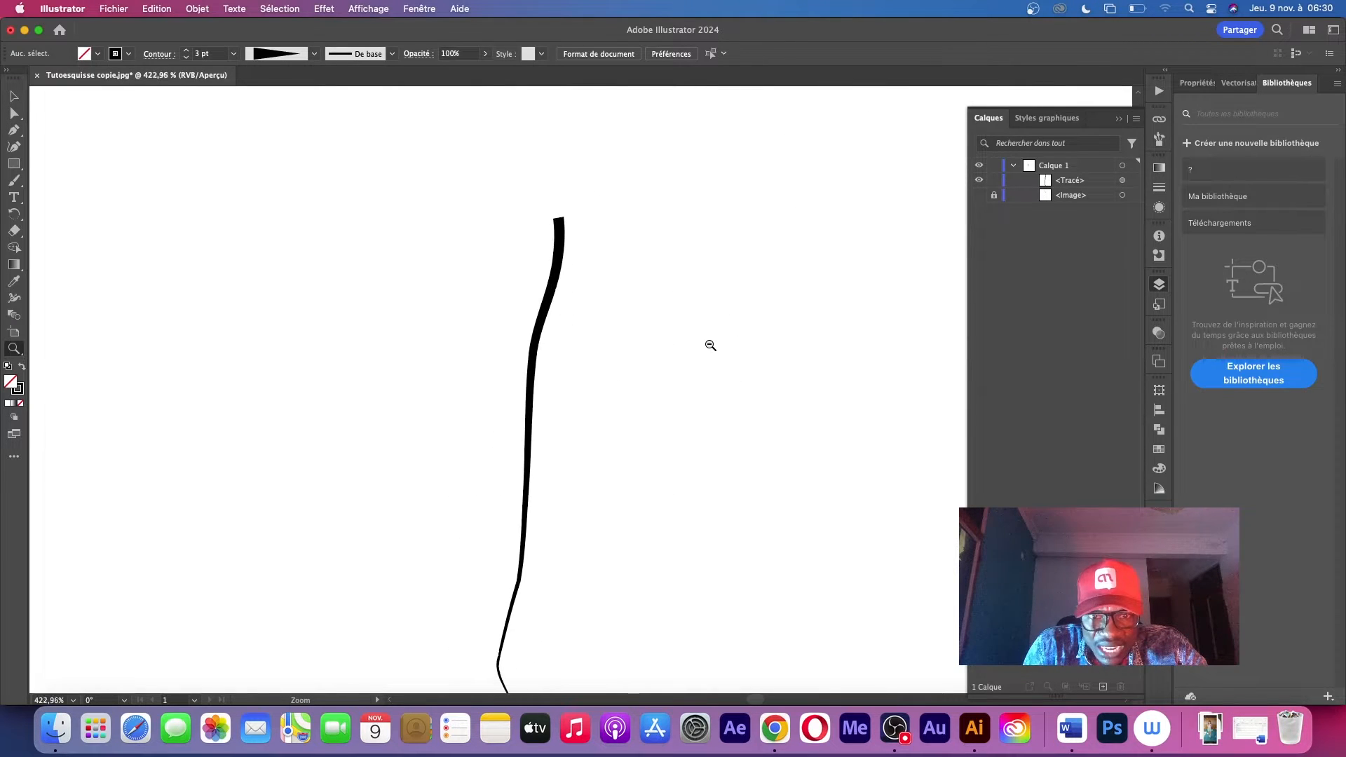
pyautogui.press('v')
pyautogui.click(567, 313)
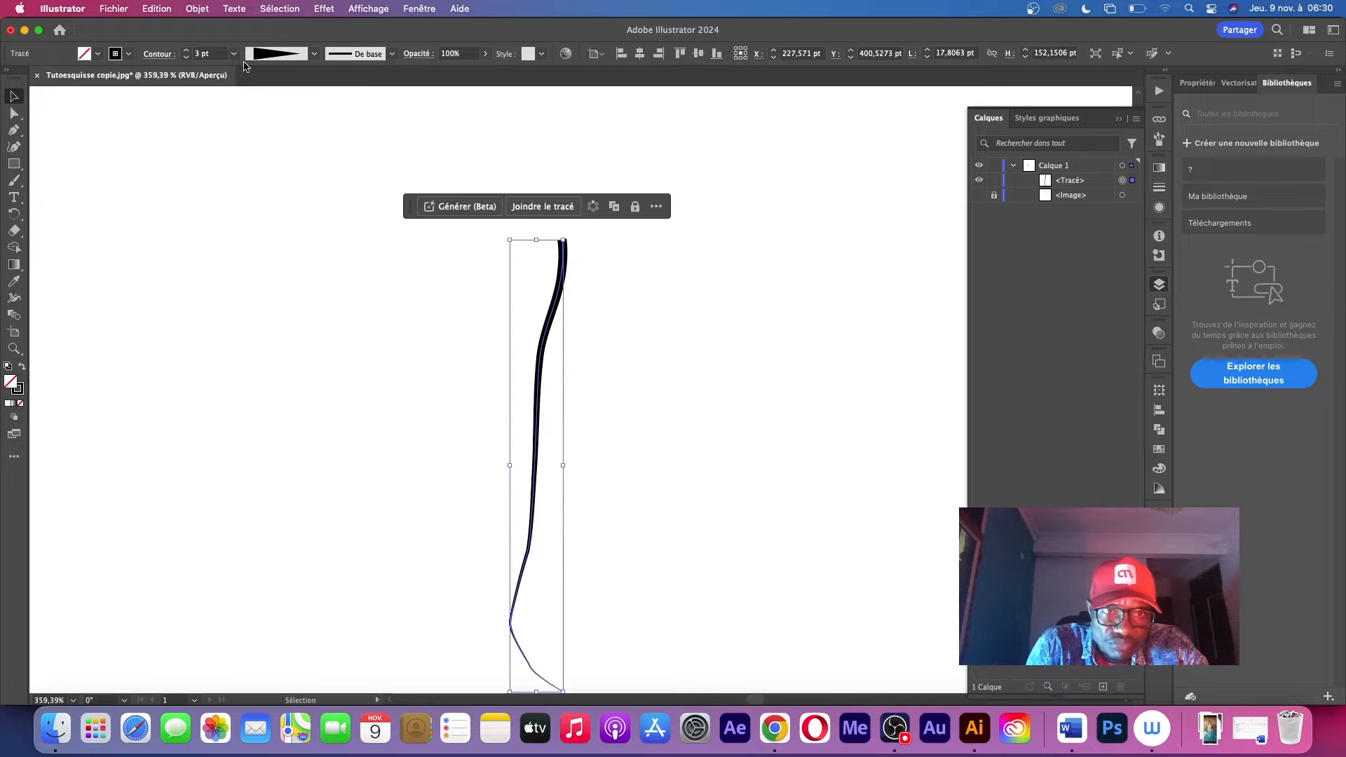
pyautogui.click(315, 54)
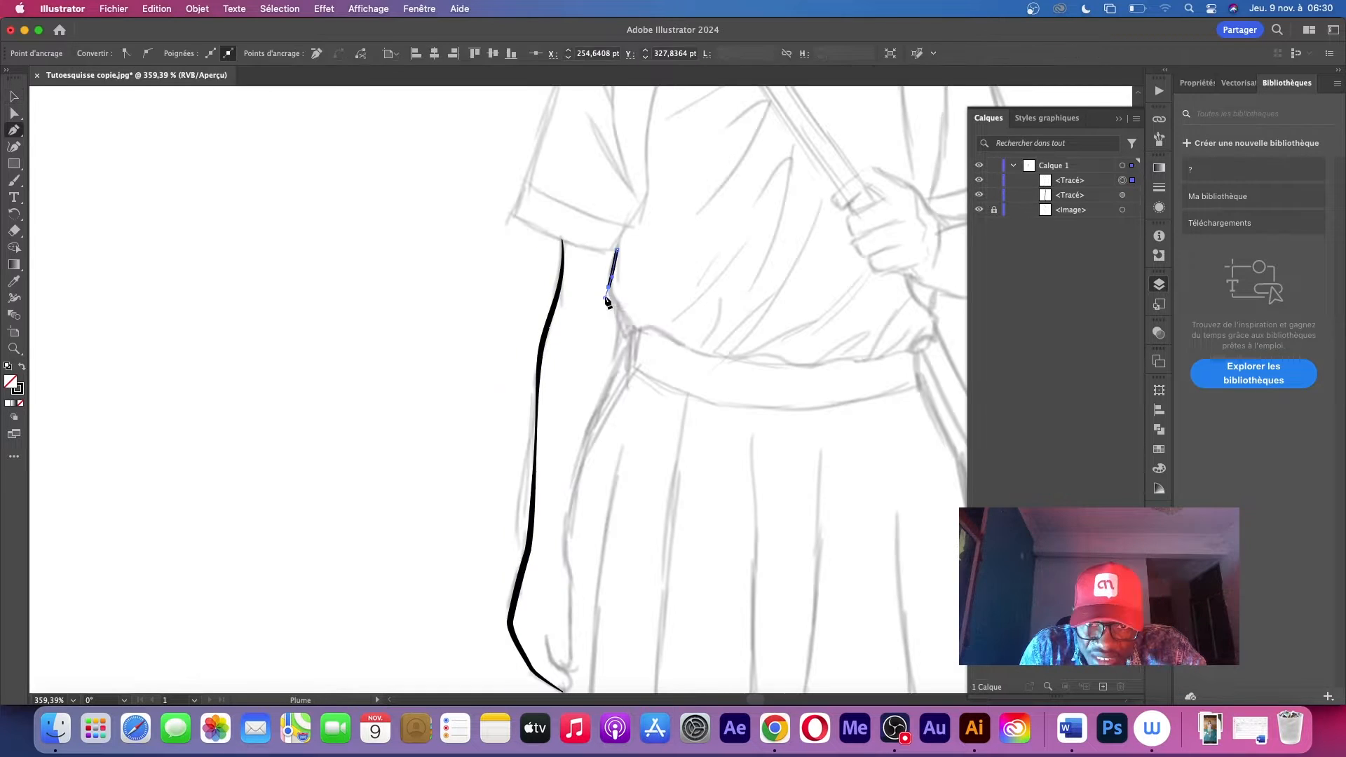
# Finish tracing the thumb tip of the hanging hand and join the inner arm path to the outer arm path's end
pyautogui.moveTo(632, 323); pyautogui.dragTo(631, 364)
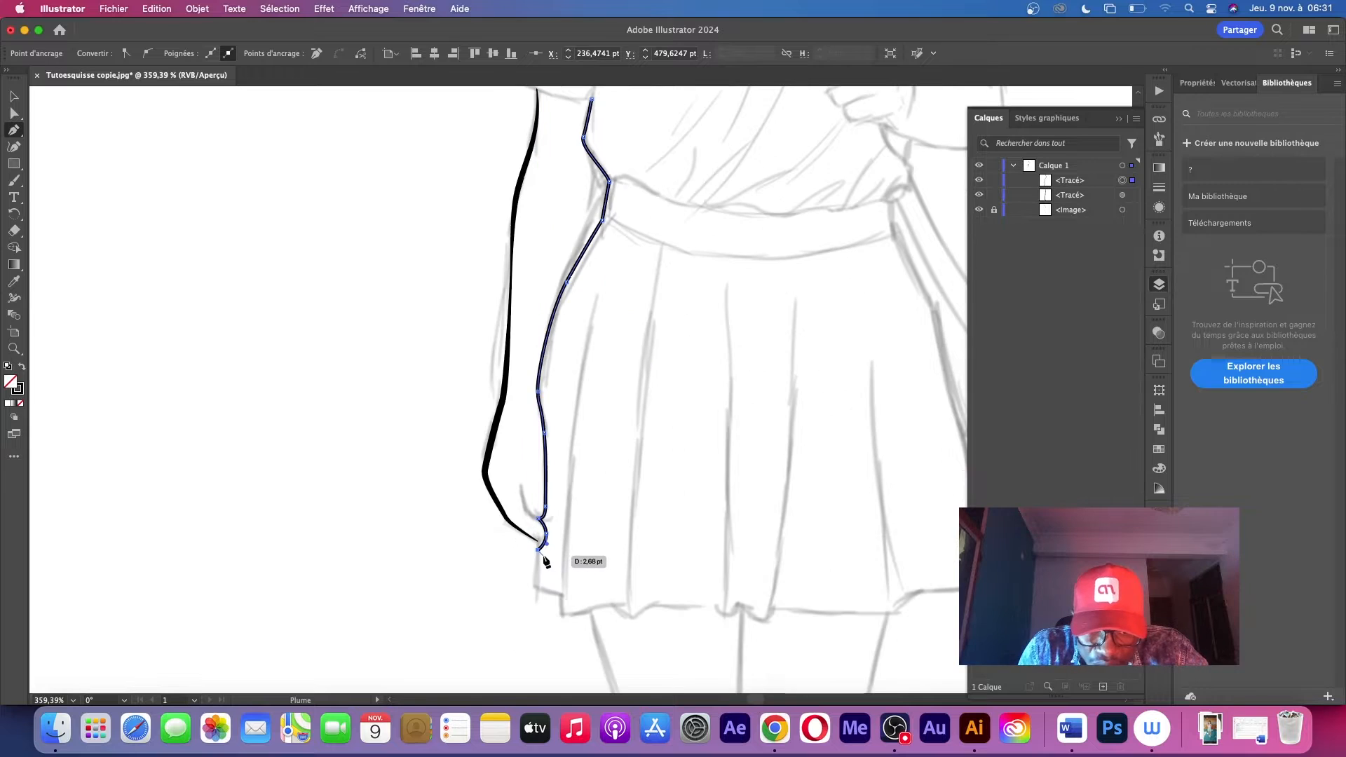
pyautogui.moveTo(544, 556)
pyautogui.mouseDown()
pyautogui.moveTo(547, 540)
pyautogui.moveTo(544, 550)
pyautogui.mouseUp()
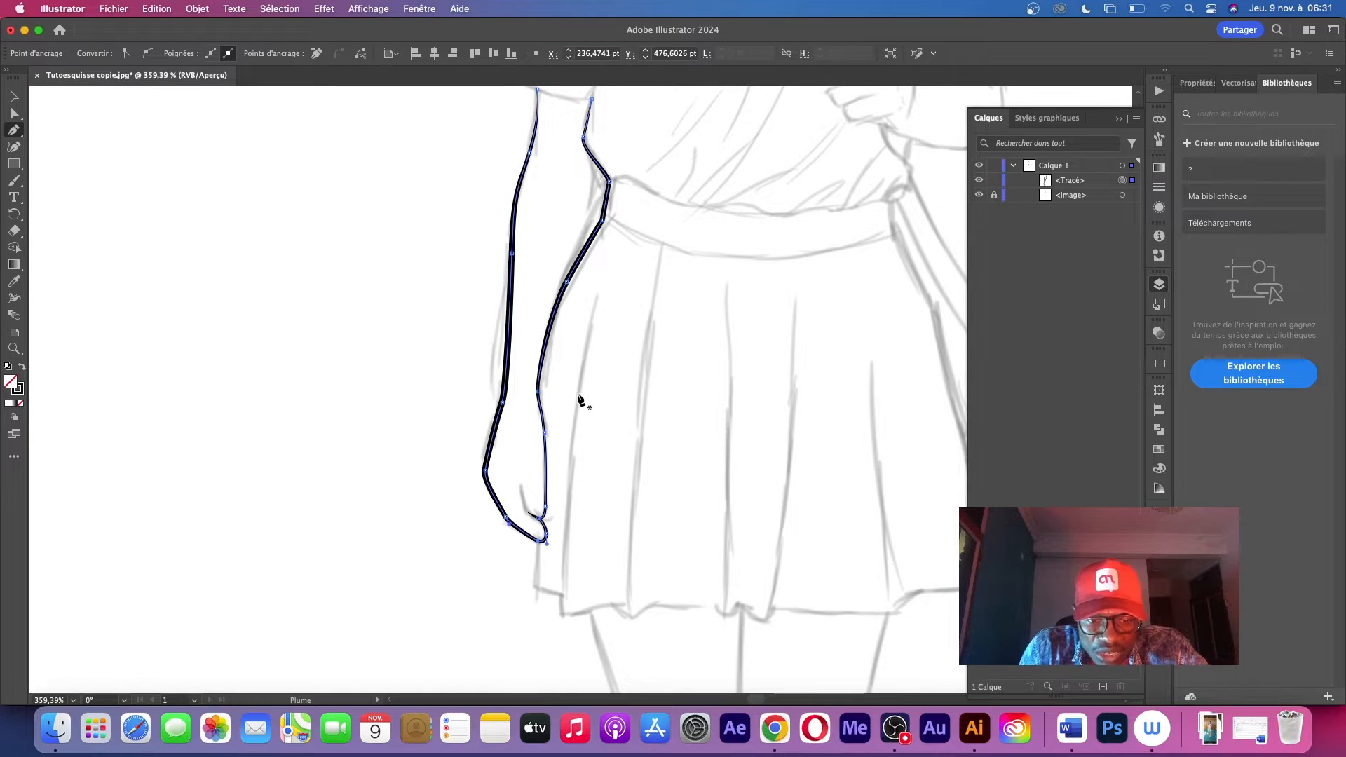
pyautogui.press('super+z')
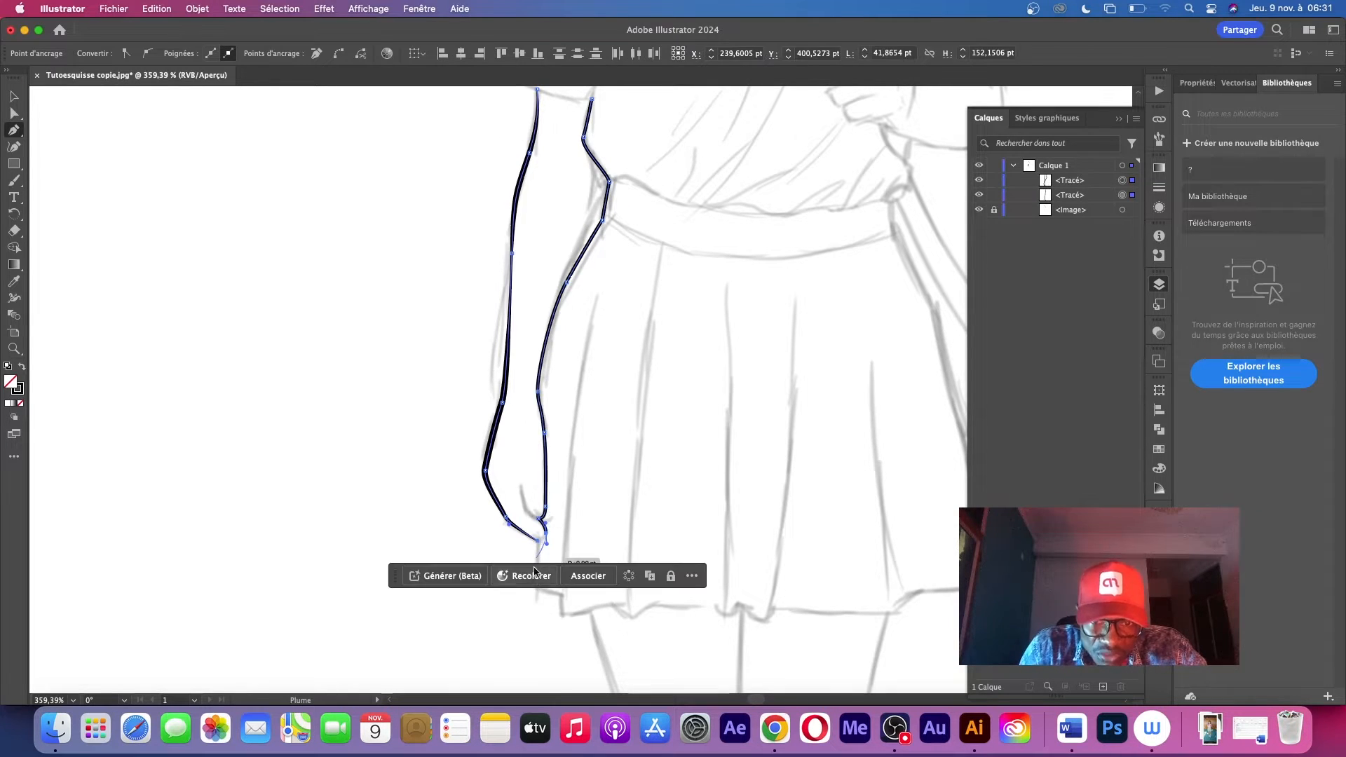
pyautogui.click(538, 553)
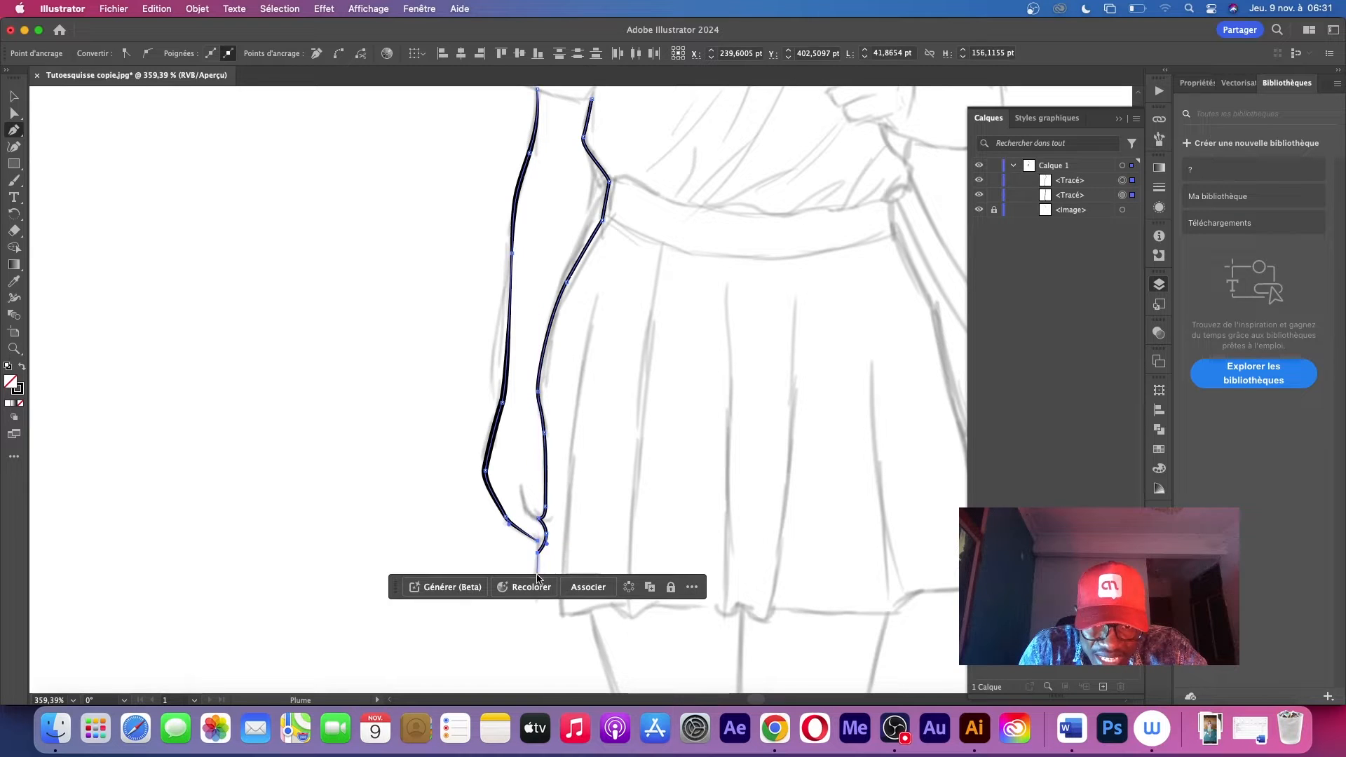
pyautogui.press('super+z')
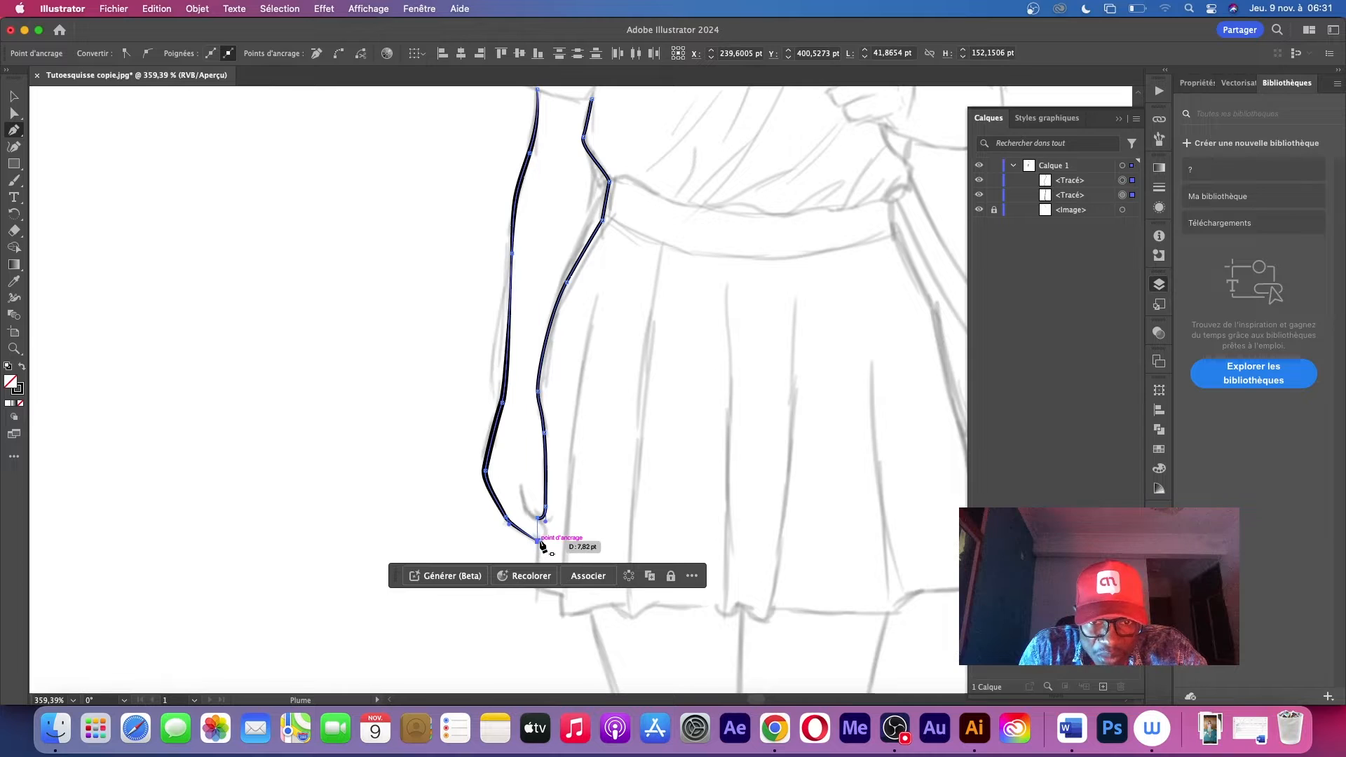
pyautogui.moveTo(539, 541); pyautogui.dragTo(520, 551)
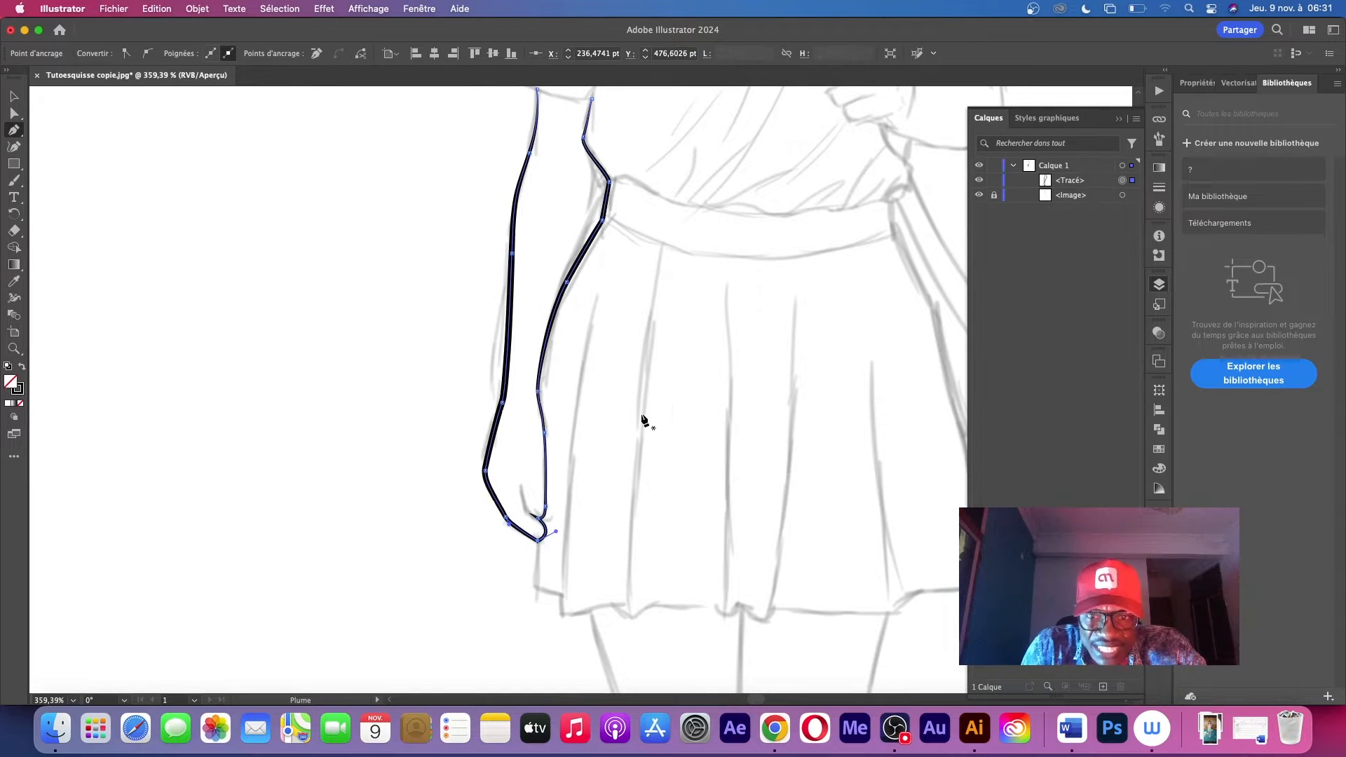
# Hide the sketch image and examine the joined arm and hand outline on its own
pyautogui.click(978, 195)
pyautogui.press('v')
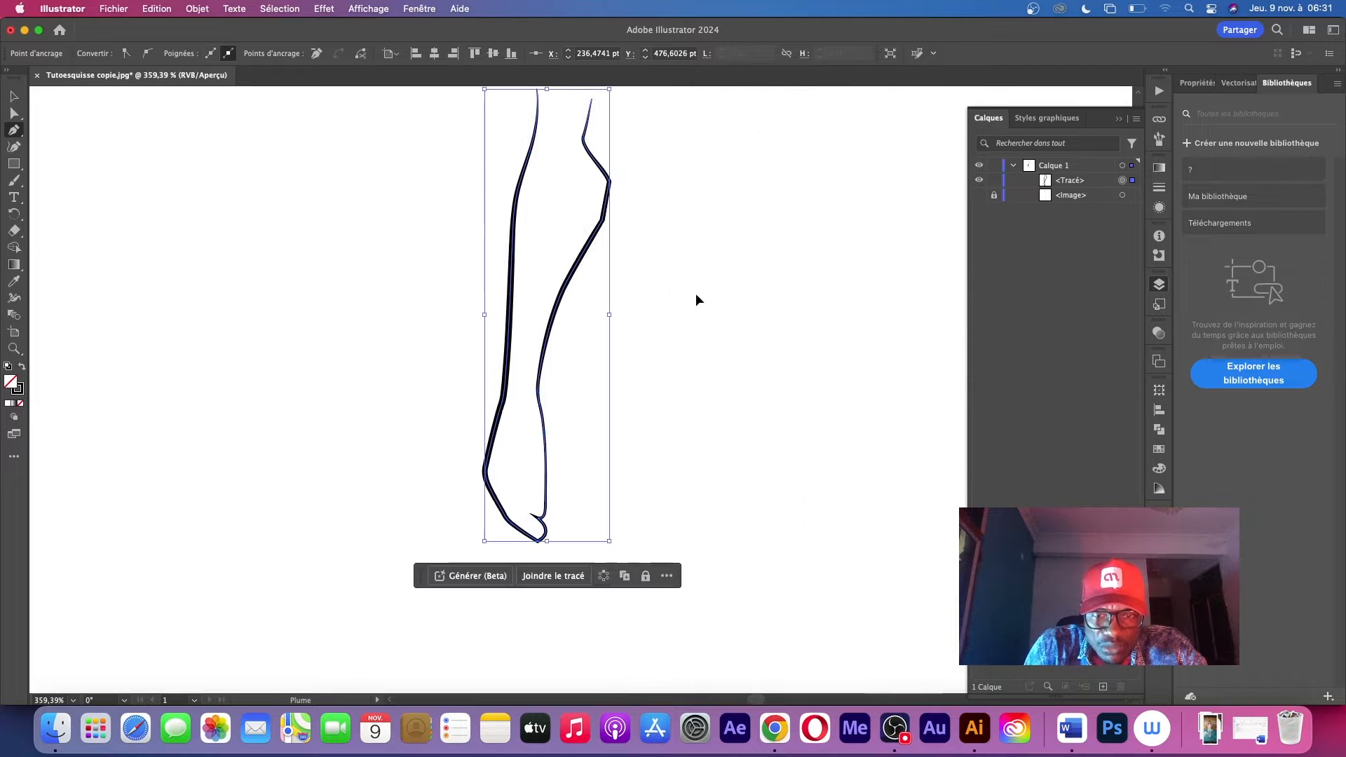
pyautogui.click(721, 294)
pyautogui.moveTo(784, 175); pyautogui.dragTo(754, 308)
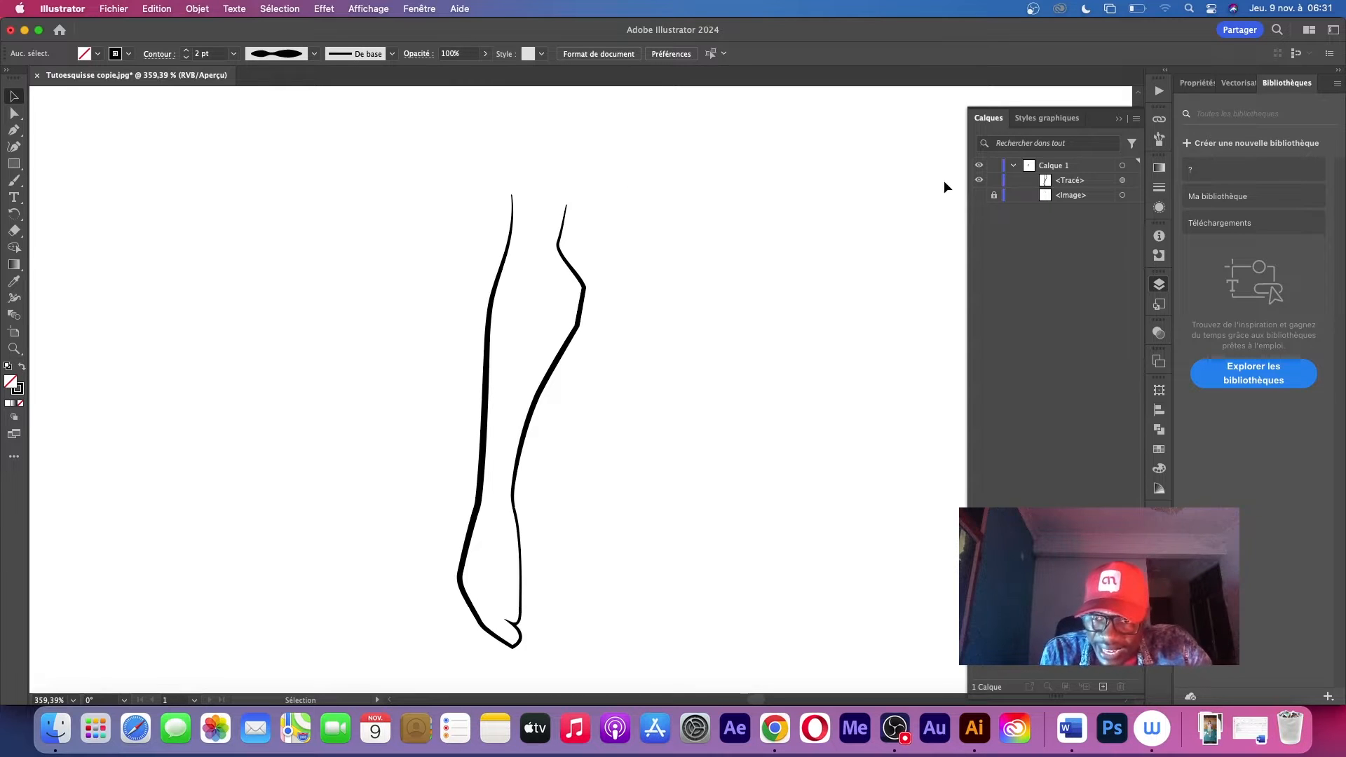
# Show the sketch image and trace the shirt's wavy hem and the skirt's outline with the Pen tool
pyautogui.click(978, 195)
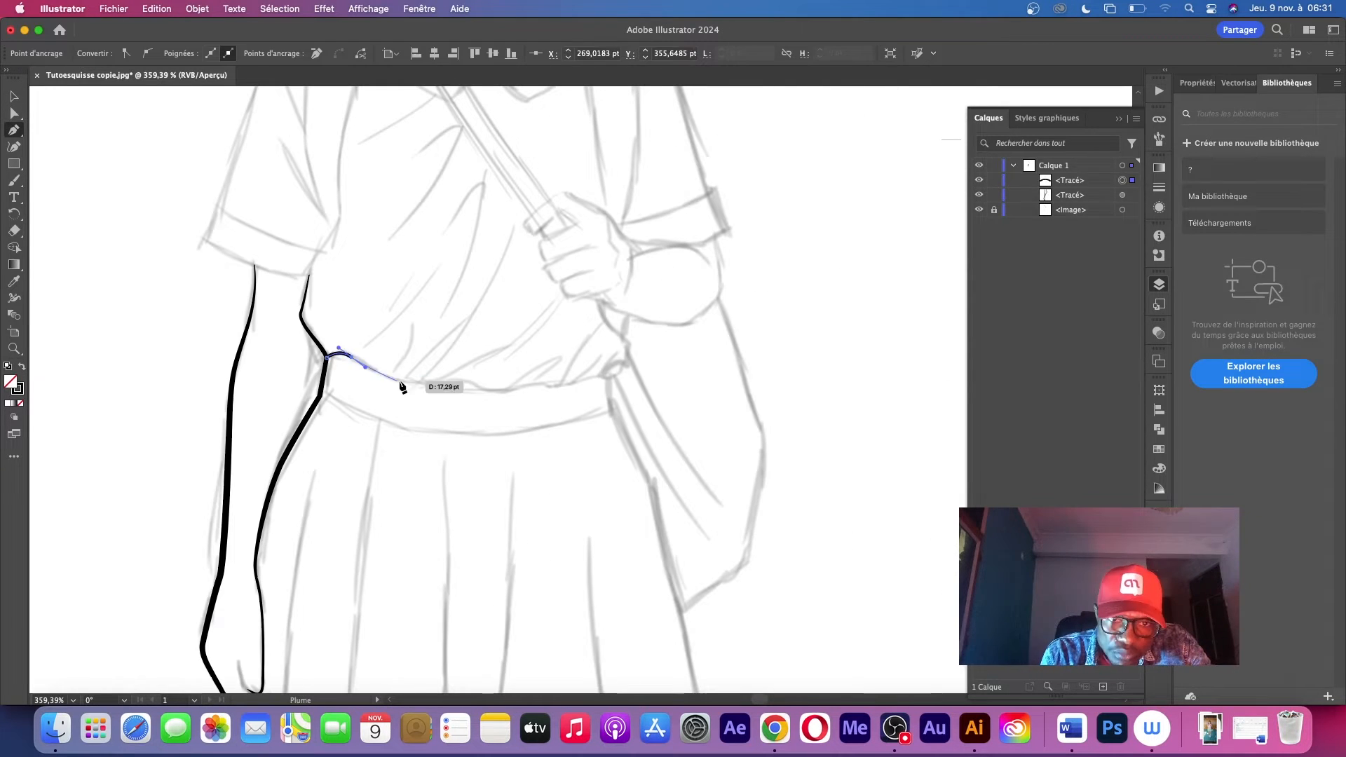
pyautogui.click(631, 354)
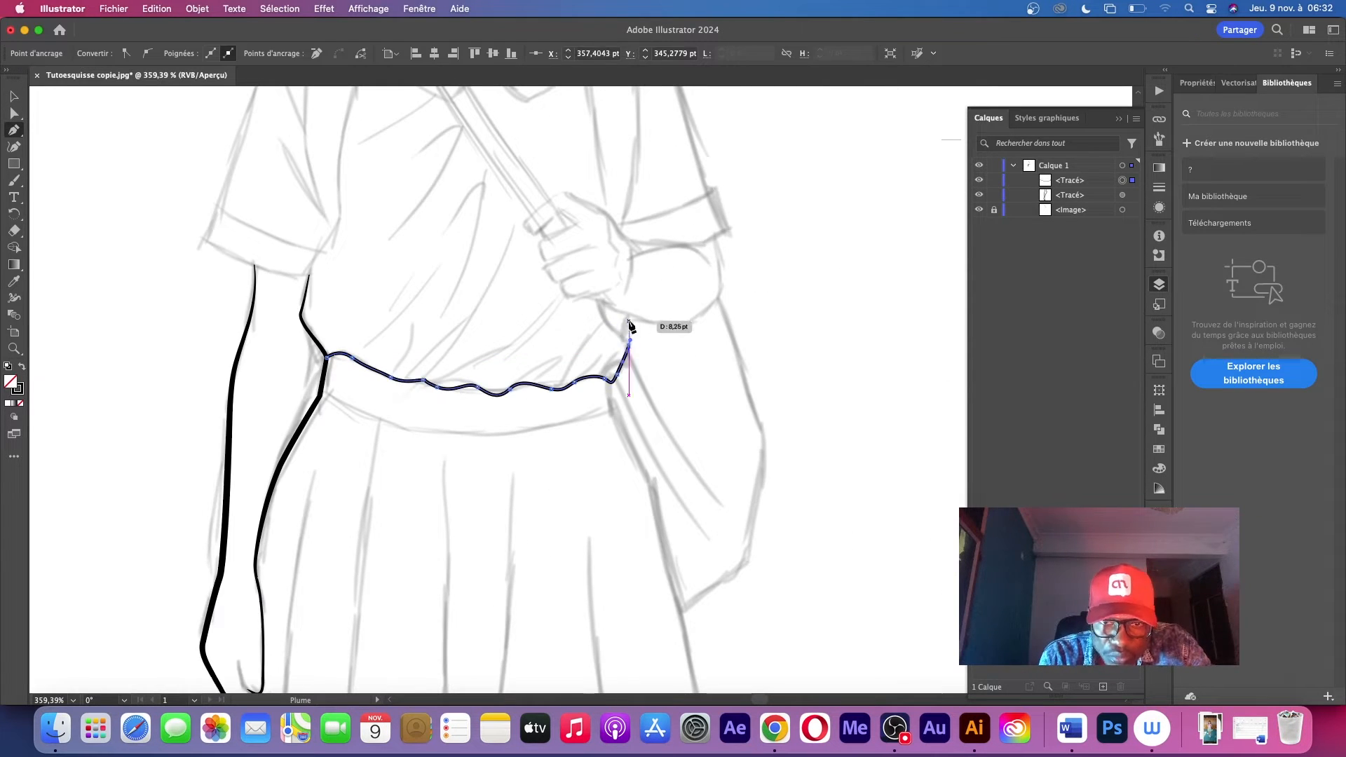
pyautogui.scroll(-6, 605, 249)
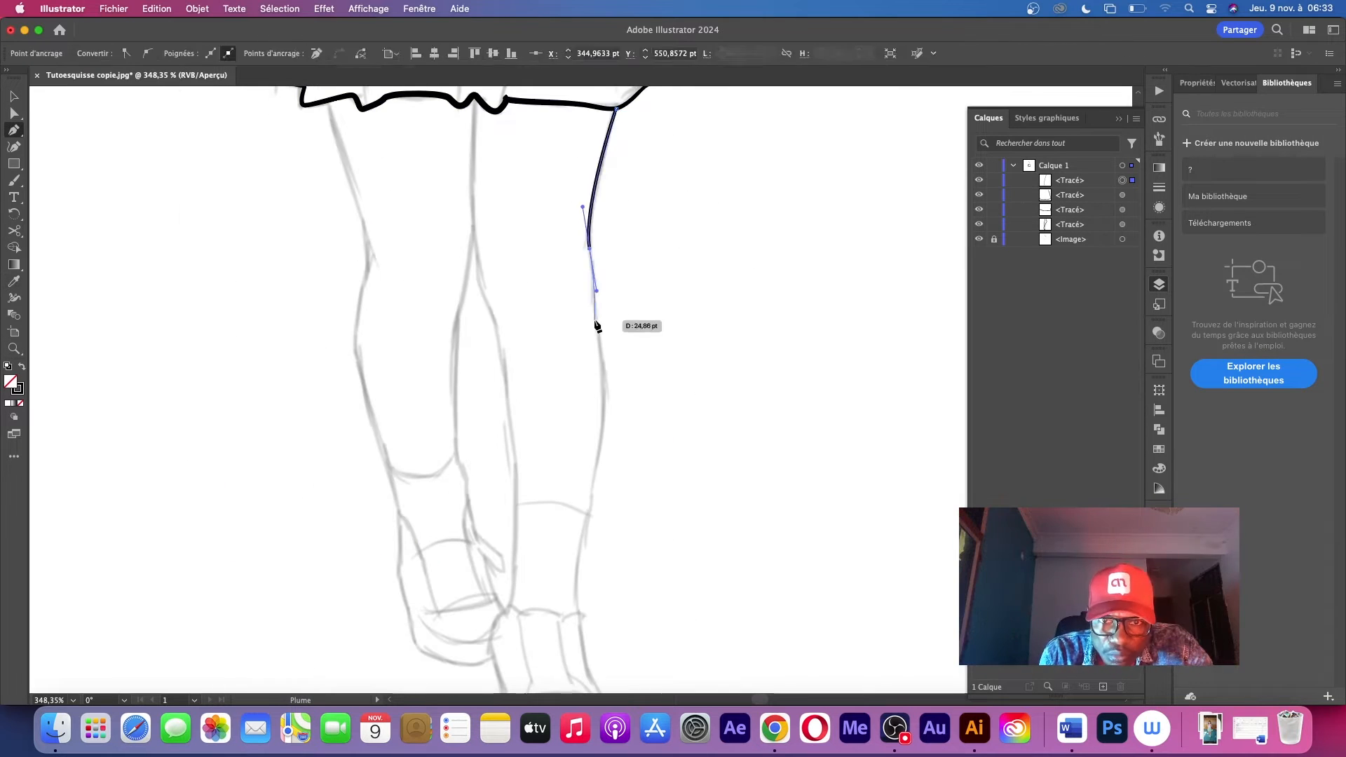
# Trace the outlines of both legs below the skirt and give them a 2 pt stroke with a variable width profile
pyautogui.moveTo(600, 336); pyautogui.dragTo(601, 461)
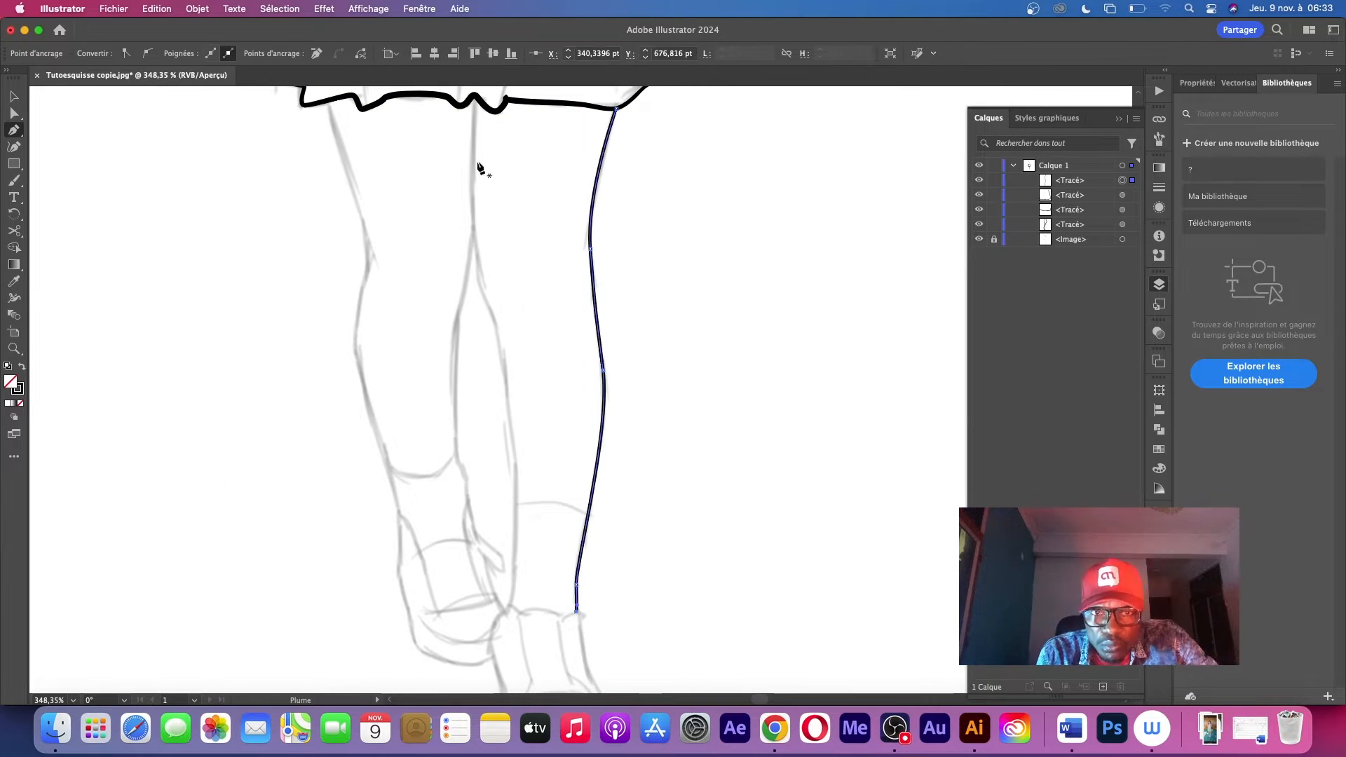
pyautogui.press('v')
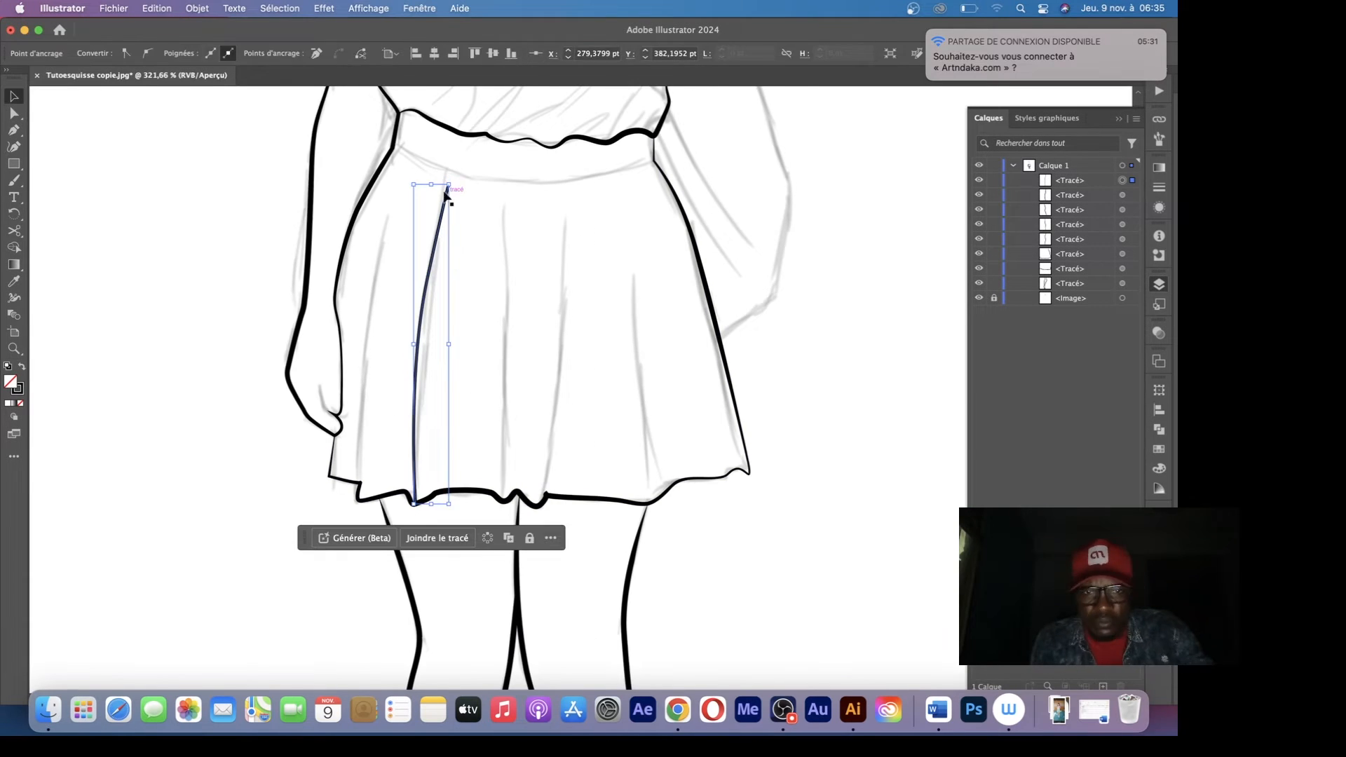
pyautogui.click(270, 164)
pyautogui.press('p')
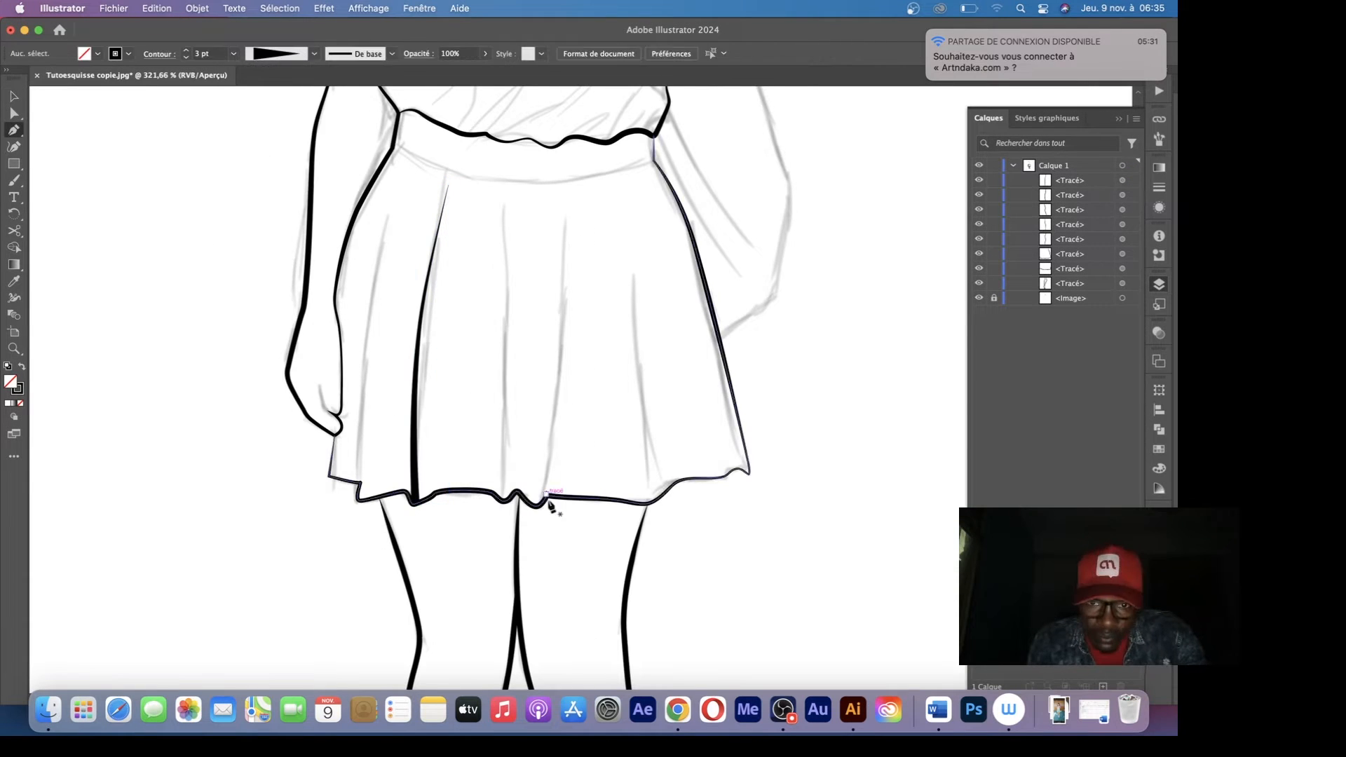
# Trace the skirt's remaining pleat lines, using the triangular width profile for the pleats and the lens-shaped profile for the rightmost fold
pyautogui.click(543, 502)
pyautogui.click(661, 478)
pyautogui.click(652, 355)
pyautogui.click(398, 192)
pyautogui.press('v')
pyautogui.click(314, 54)
pyautogui.click(270, 164)
pyautogui.click(314, 54)
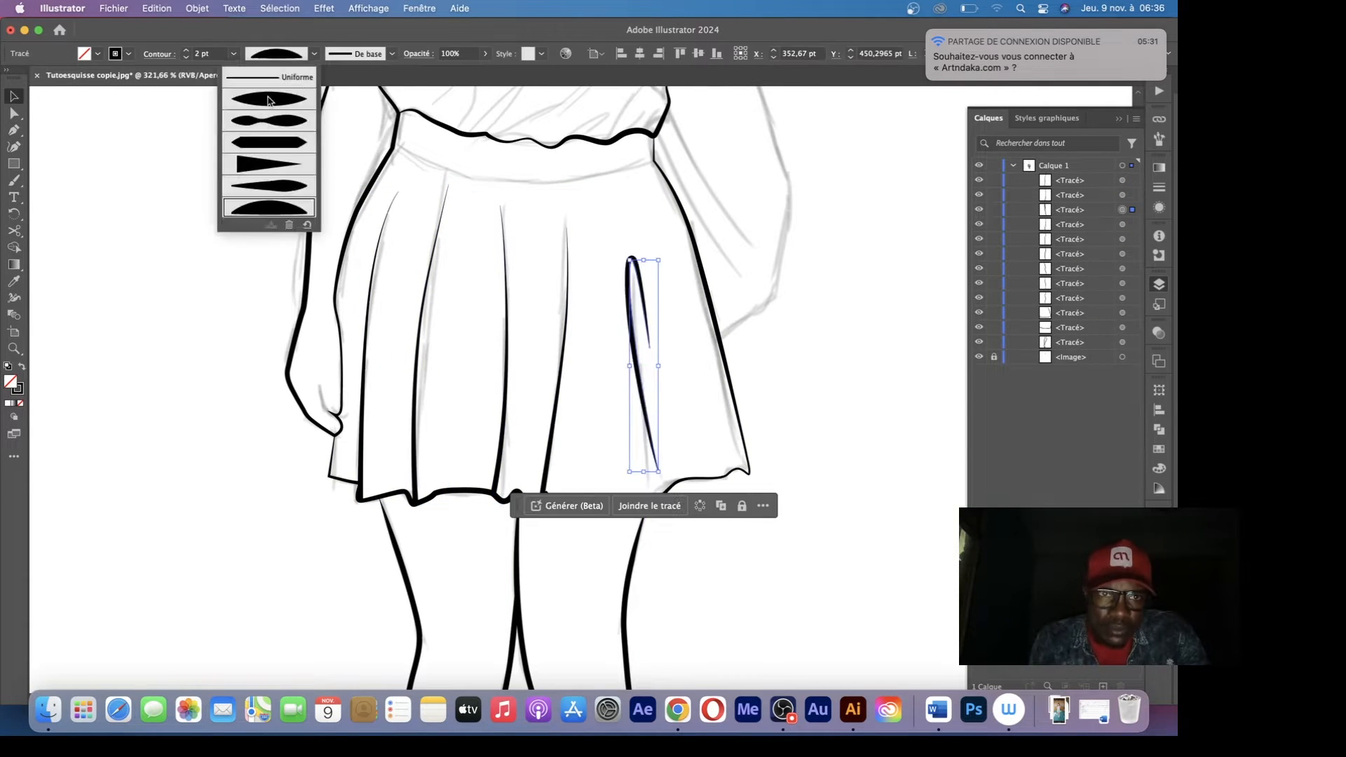
pyautogui.click(269, 99)
# Trace the lower edge of the skirt's waistband as one curve from side to side
pyautogui.press('p')
pyautogui.click(393, 150)
pyautogui.moveTo(497, 180); pyautogui.dragTo(570, 192)
pyautogui.click(653, 162)
pyautogui.press('v')
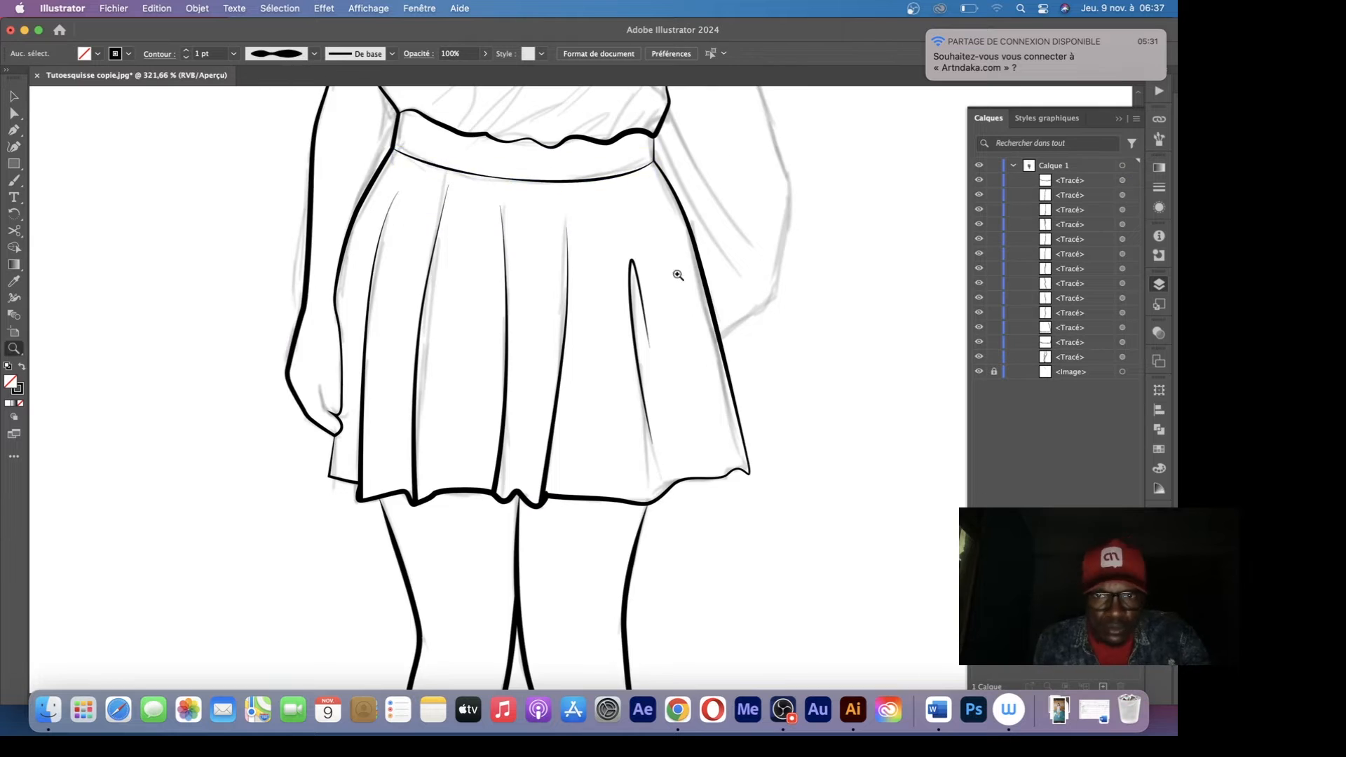
# Trace the backpack strap on the drawing's left shoulder as a closed shape
pyautogui.press('p')
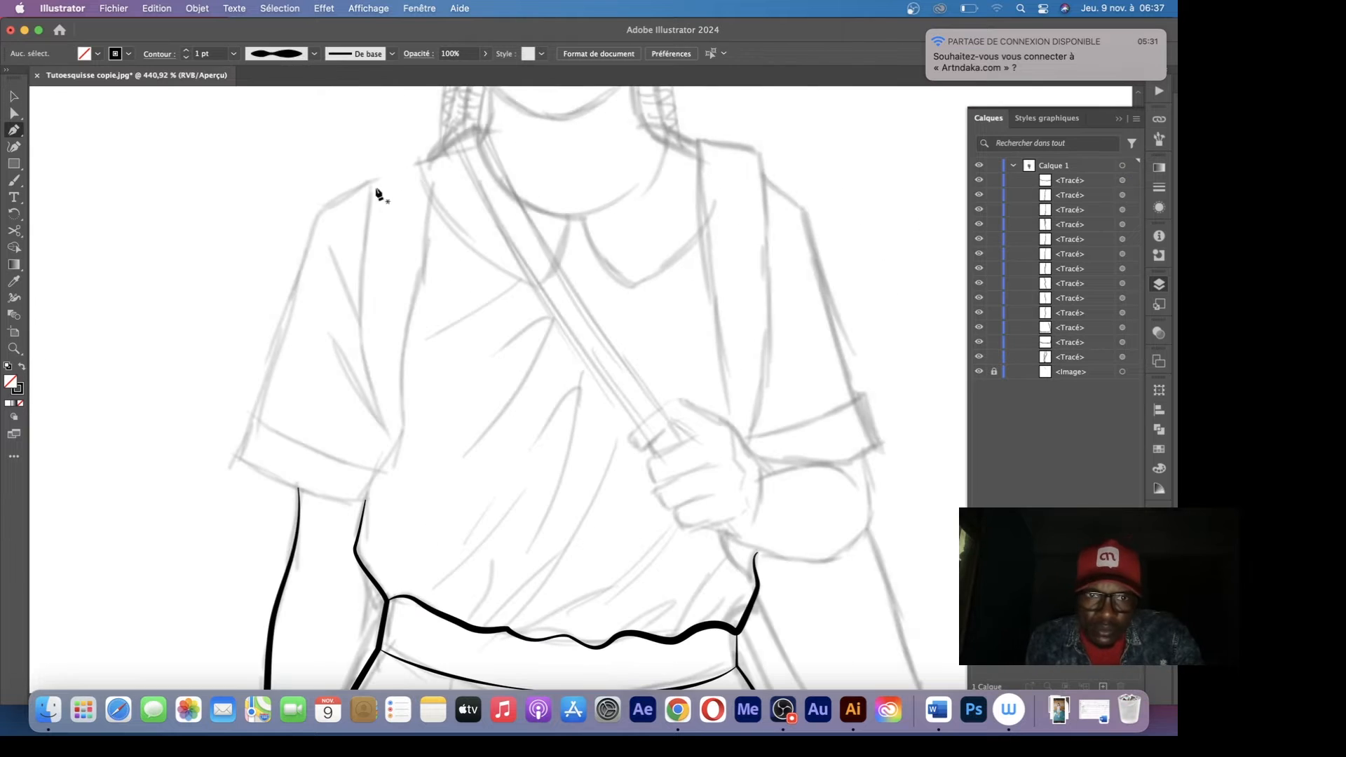
pyautogui.click(372, 173)
pyautogui.click(360, 305)
pyautogui.click(393, 445)
pyautogui.click(405, 351)
pyautogui.click(425, 260)
pyautogui.click(438, 151)
pyautogui.click(387, 152)
pyautogui.click(372, 172)
# Trace the backpack strap on the drawing's right shoulder down to its lower tip
pyautogui.click(727, 418)
pyautogui.click(763, 176)
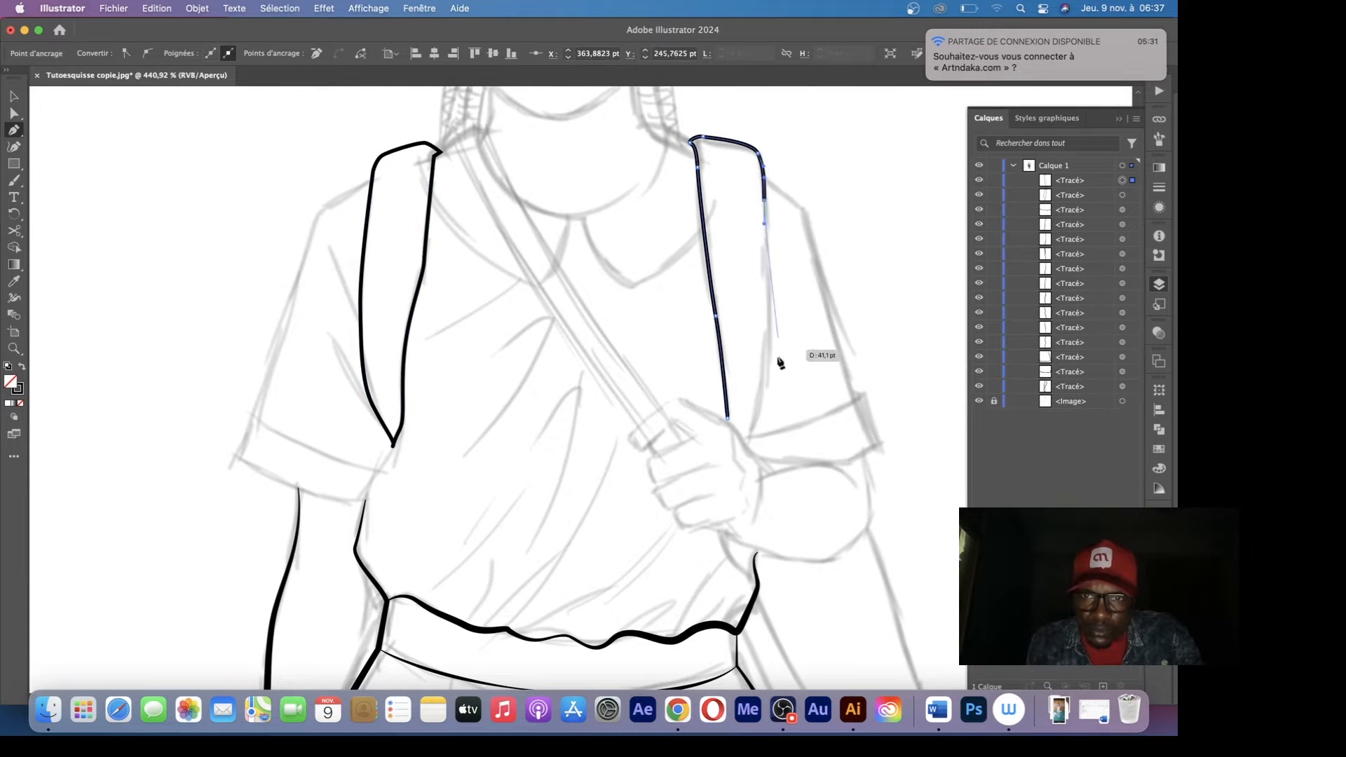
pyautogui.click(749, 449)
# Trace both rounded flaps of the shirt collar from strap to strap
pyautogui.click(431, 202)
pyautogui.click(543, 284)
pyautogui.click(580, 222)
pyautogui.moveTo(638, 285); pyautogui.dragTo(643, 281)
pyautogui.click(703, 228)
# Trace the curved neckline above the collar and apply the lens-shaped width profile to it
pyautogui.click(475, 132)
pyautogui.moveTo(563, 214); pyautogui.dragTo(631, 222)
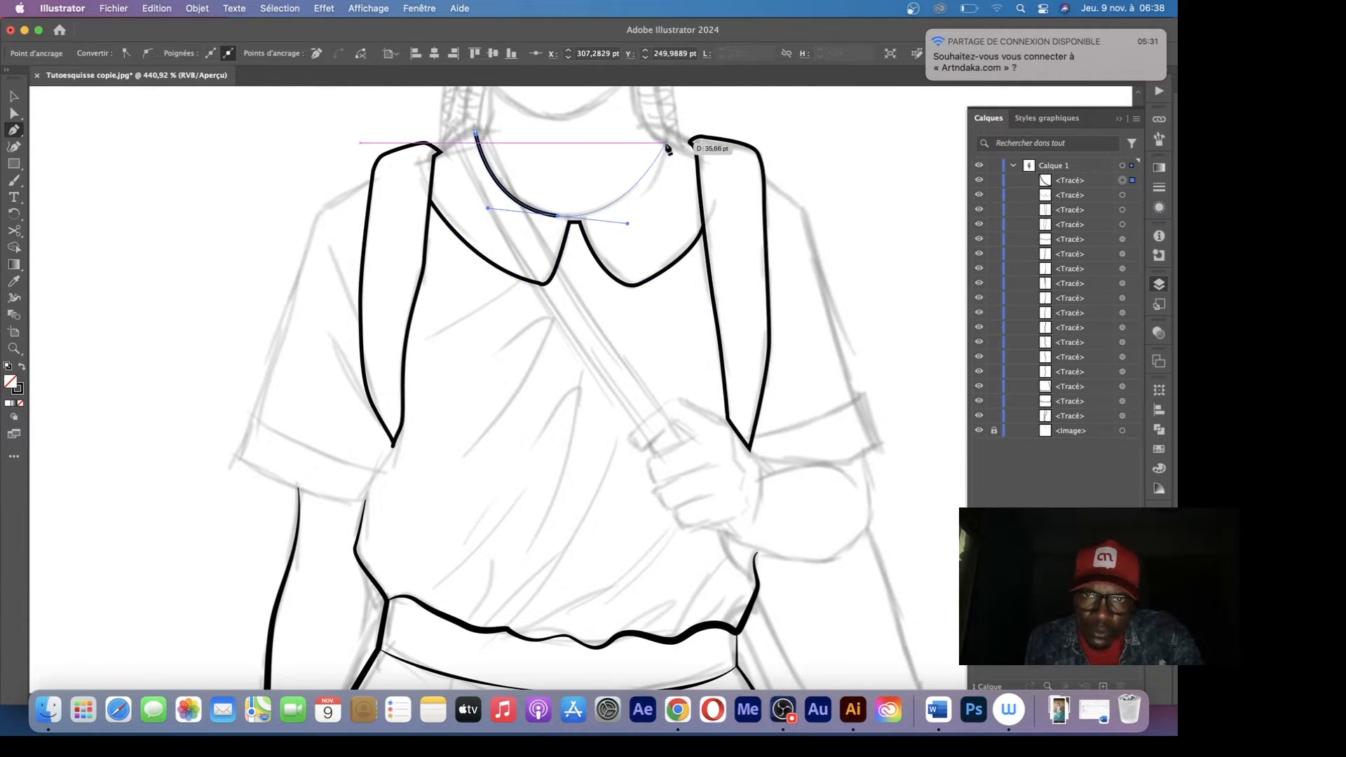
pyautogui.scroll(3, 666, 145)
pyautogui.click(269, 99)
# Trace the left sleeve from the shoulder strap down its outer edge and along its lower hem
pyautogui.click(371, 264)
pyautogui.click(321, 290)
pyautogui.click(235, 535)
pyautogui.moveTo(364, 587); pyautogui.dragTo(435, 595)
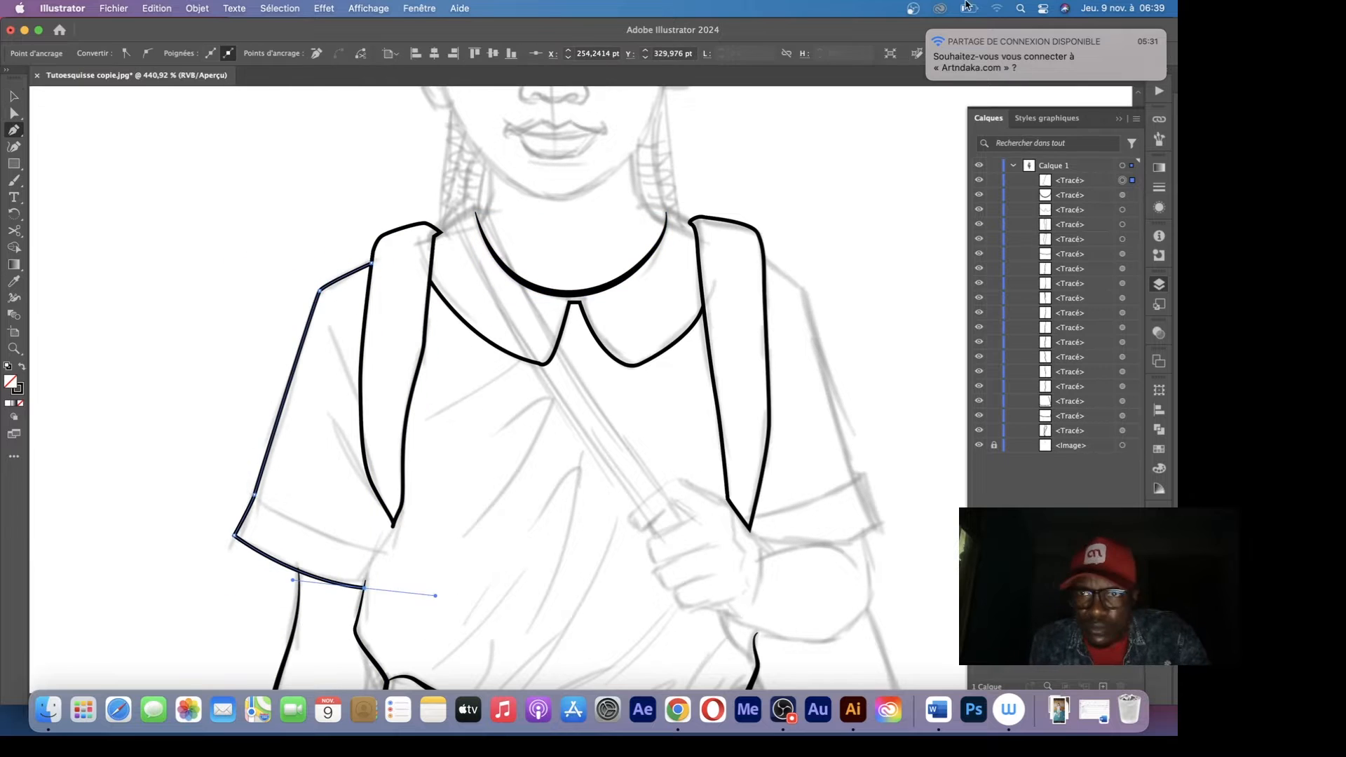
pyautogui.press('Escape')
# Trace the right sleeve's outer edge and the upper cuff lines of both sleeves
pyautogui.click(764, 257)
pyautogui.moveTo(804, 289); pyautogui.dragTo(816, 307)
pyautogui.click(854, 480)
pyautogui.click(256, 496)
pyautogui.moveTo(377, 549); pyautogui.dragTo(427, 560)
pyautogui.click(751, 521)
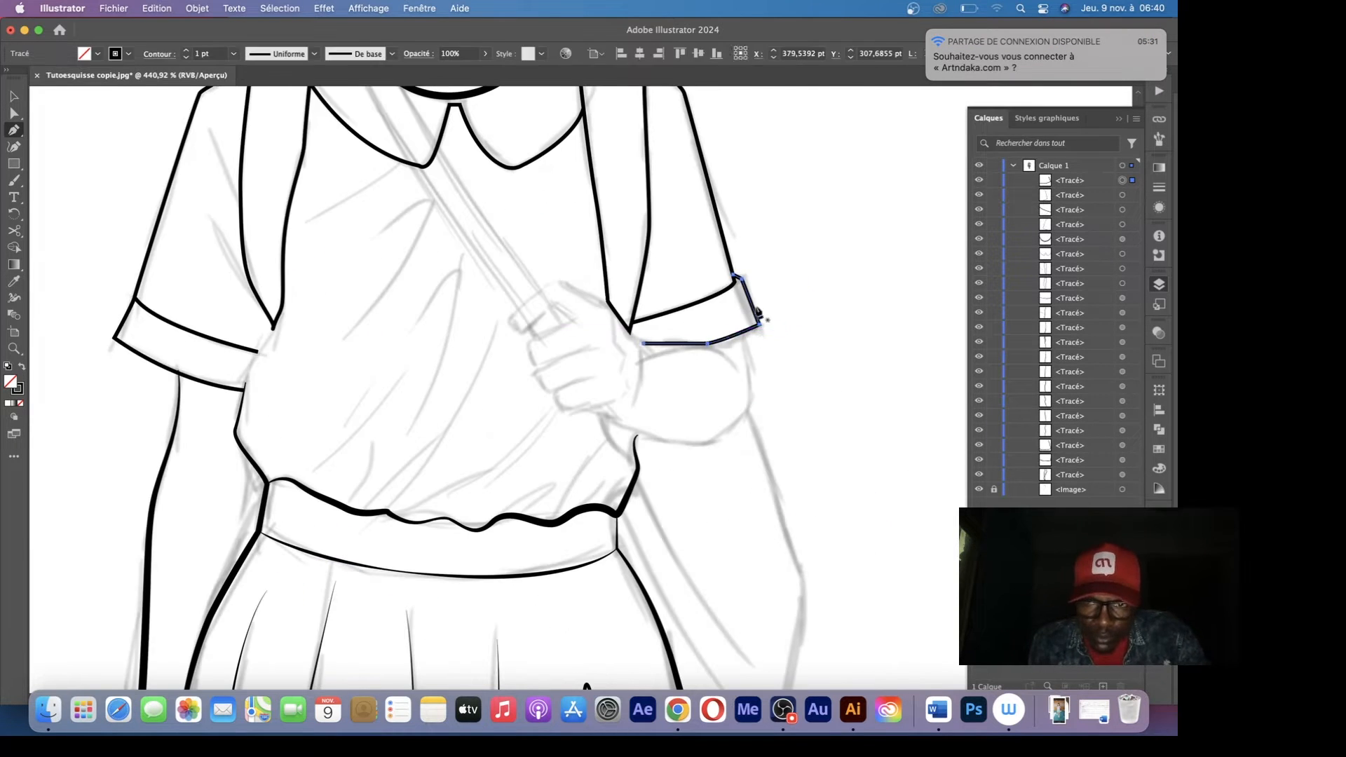
# Trace the index finger and the top of the fist gripping the bag strap
pyautogui.click(574, 316)
pyautogui.click(555, 305)
pyautogui.moveTo(509, 323); pyautogui.dragTo(514, 314)
pyautogui.moveTo(559, 282); pyautogui.dragTo(571, 285)
pyautogui.click(608, 302)
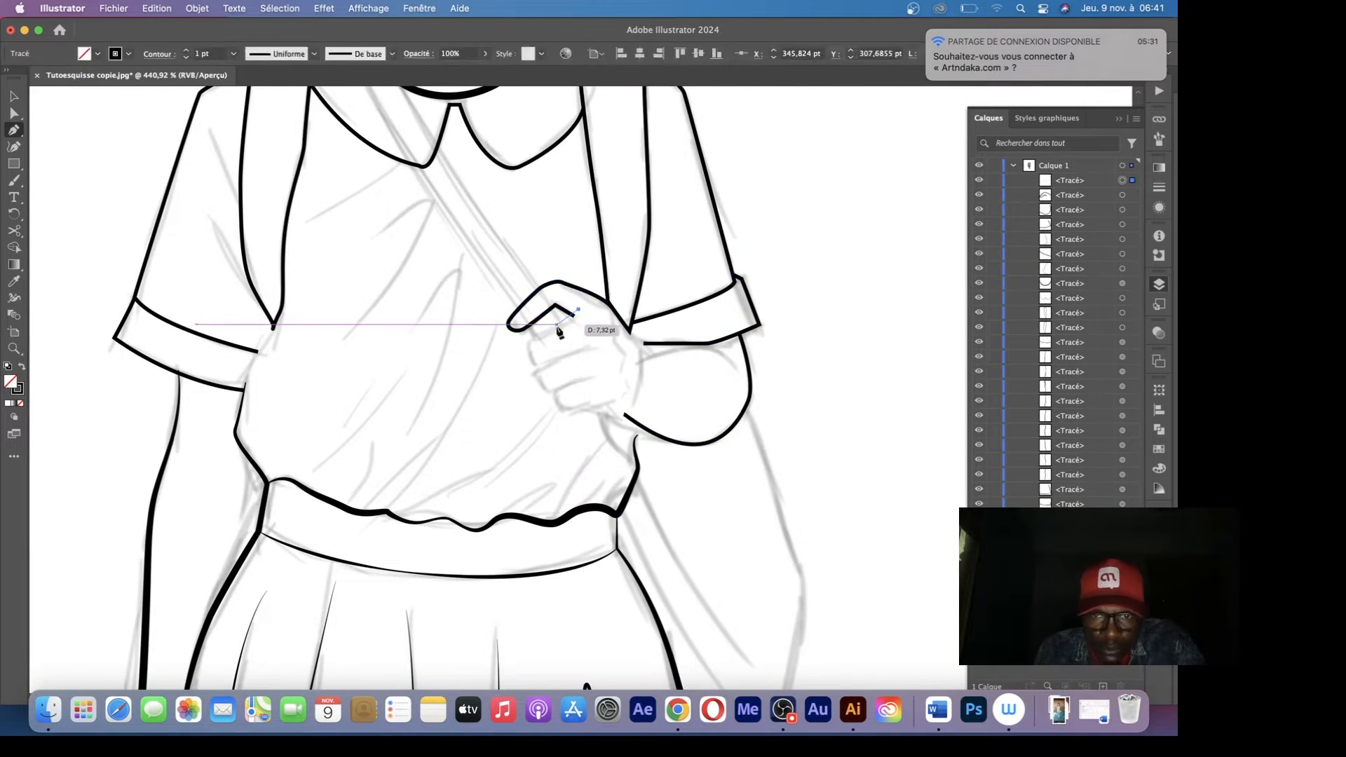
# Trace the outline of the fist's remaining folded fingers down to the wrist
pyautogui.click(578, 310)
pyautogui.moveTo(527, 352); pyautogui.dragTo(527, 363)
pyautogui.click(556, 389)
pyautogui.click(624, 415)
# Trace the curved wrist line of the gripping hand and apply the half-moon width profile to it
pyautogui.click(628, 406)
pyautogui.moveTo(633, 340); pyautogui.dragTo(617, 309)
pyautogui.click(314, 54)
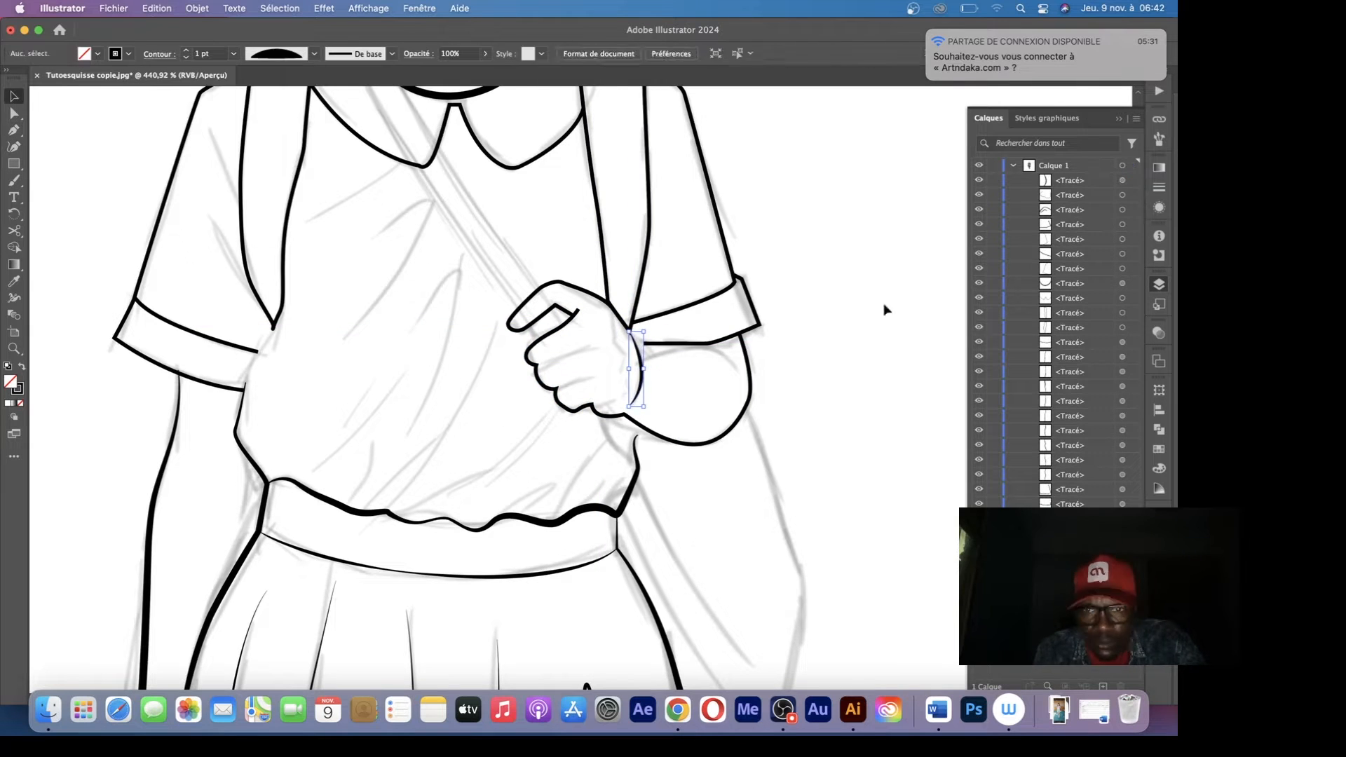
pyautogui.click(886, 309)
# Trace the upper edge of the bent forearm below the right cuff and open its width profile choices
pyautogui.click(632, 340)
pyautogui.click(651, 350)
pyautogui.moveTo(739, 370); pyautogui.dragTo(760, 404)
pyautogui.click(314, 53)
# Trace the short lines separating the folded fingers of the gripping hand
pyautogui.press('z')
pyautogui.moveTo(555, 312); pyautogui.dragTo(589, 311)
pyautogui.press('p')
pyautogui.click(529, 392)
pyautogui.moveTo(618, 406); pyautogui.dragTo(625, 406)
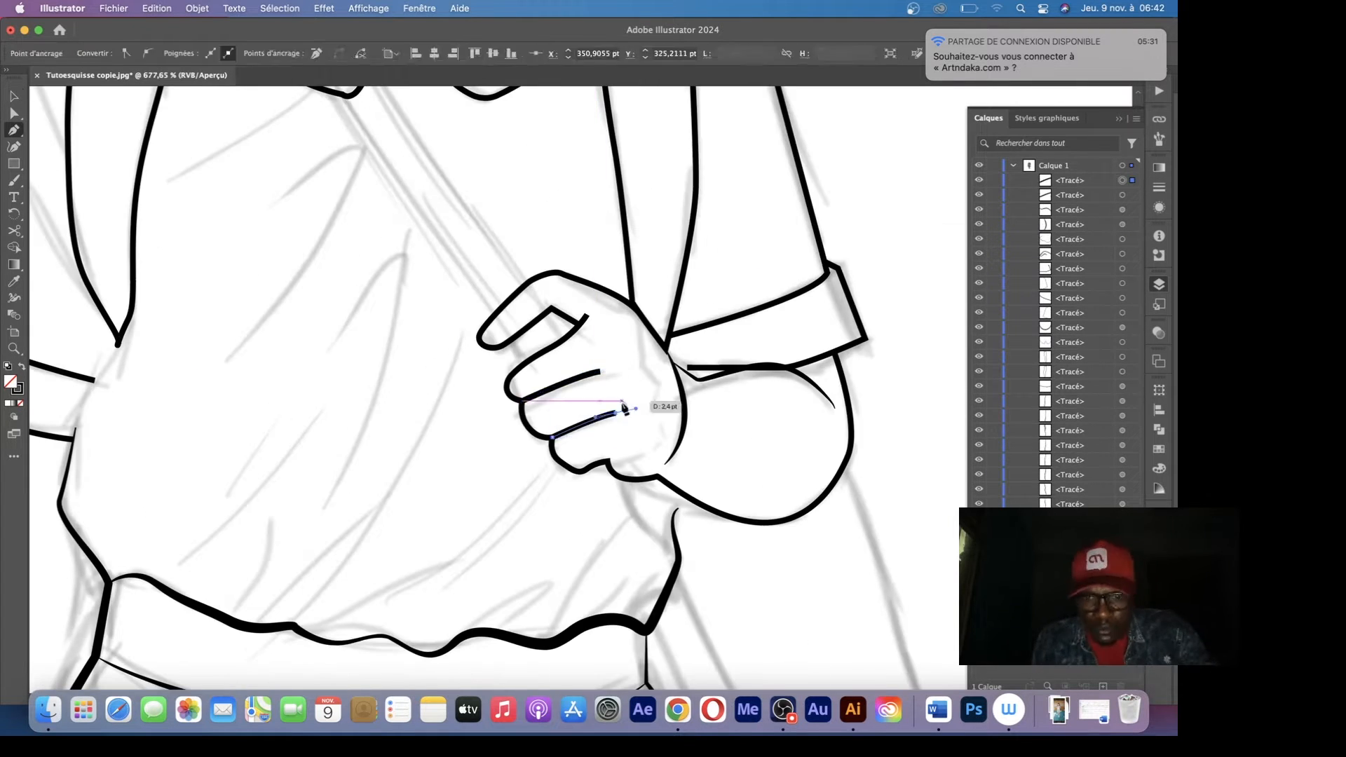
# Trace the shirt's side crease at the left armpit below the backpack strap and give it a tapered width profile
pyautogui.moveTo(363, 343); pyautogui.dragTo(360, 481)
pyautogui.moveTo(591, 379); pyautogui.dragTo(592, 326)
pyautogui.press('v')
pyautogui.click(158, 182)
pyautogui.click(314, 53)
# Trace two fabric creases on the left sleeve running down towards the armpit
pyautogui.press('p')
pyautogui.click(249, 199)
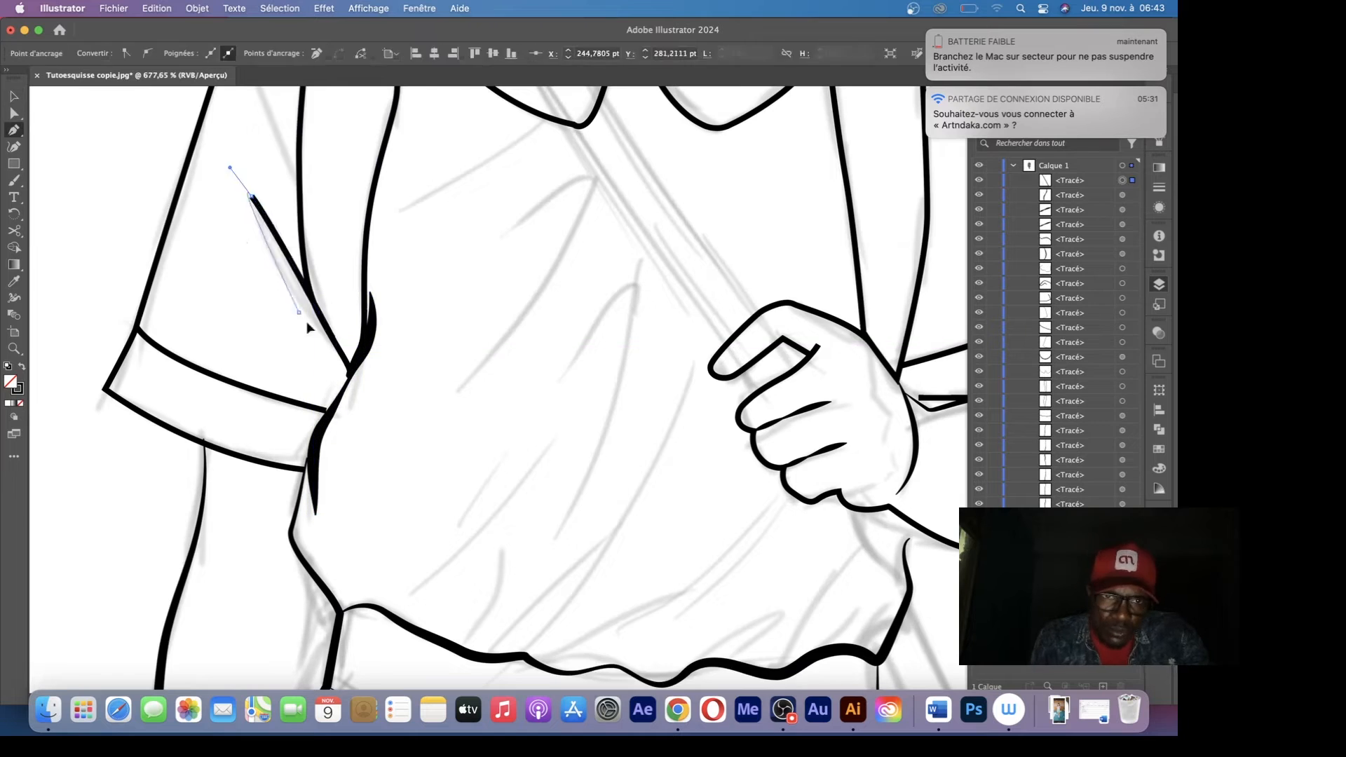
pyautogui.moveTo(306, 321); pyautogui.dragTo(297, 489)
pyautogui.click(240, 225)
pyautogui.click(293, 371)
# Save the drawing as an Illustrator file using the Illustrator 2020 version option
pyautogui.press('z')
pyautogui.keyDown('alt'); pyautogui.click(502, 185); pyautogui.keyUp('alt')
pyautogui.press('super+s')
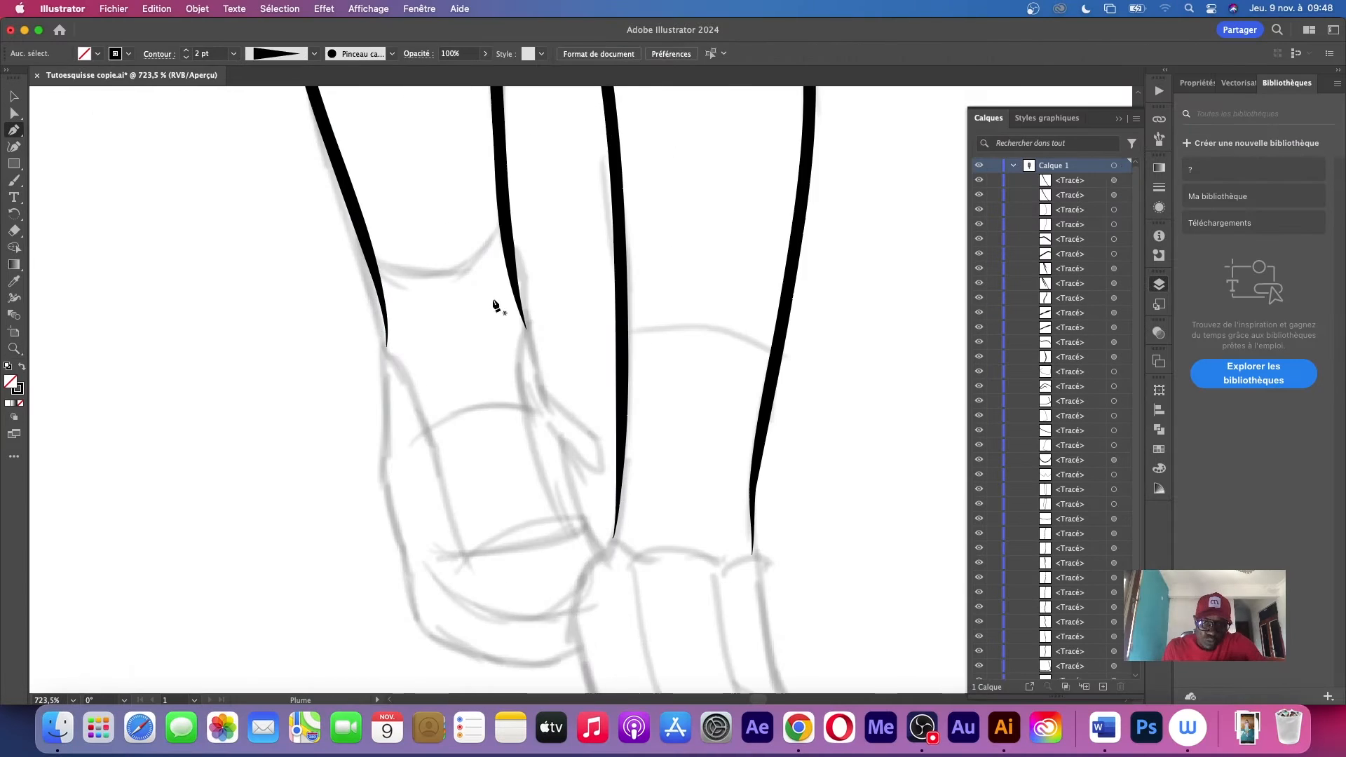
# Trace the left shoe's heel and toe outline and the side edges of its upper down from the ankle
pyautogui.moveTo(439, 563); pyautogui.dragTo(500, 579)
pyautogui.click(504, 541)
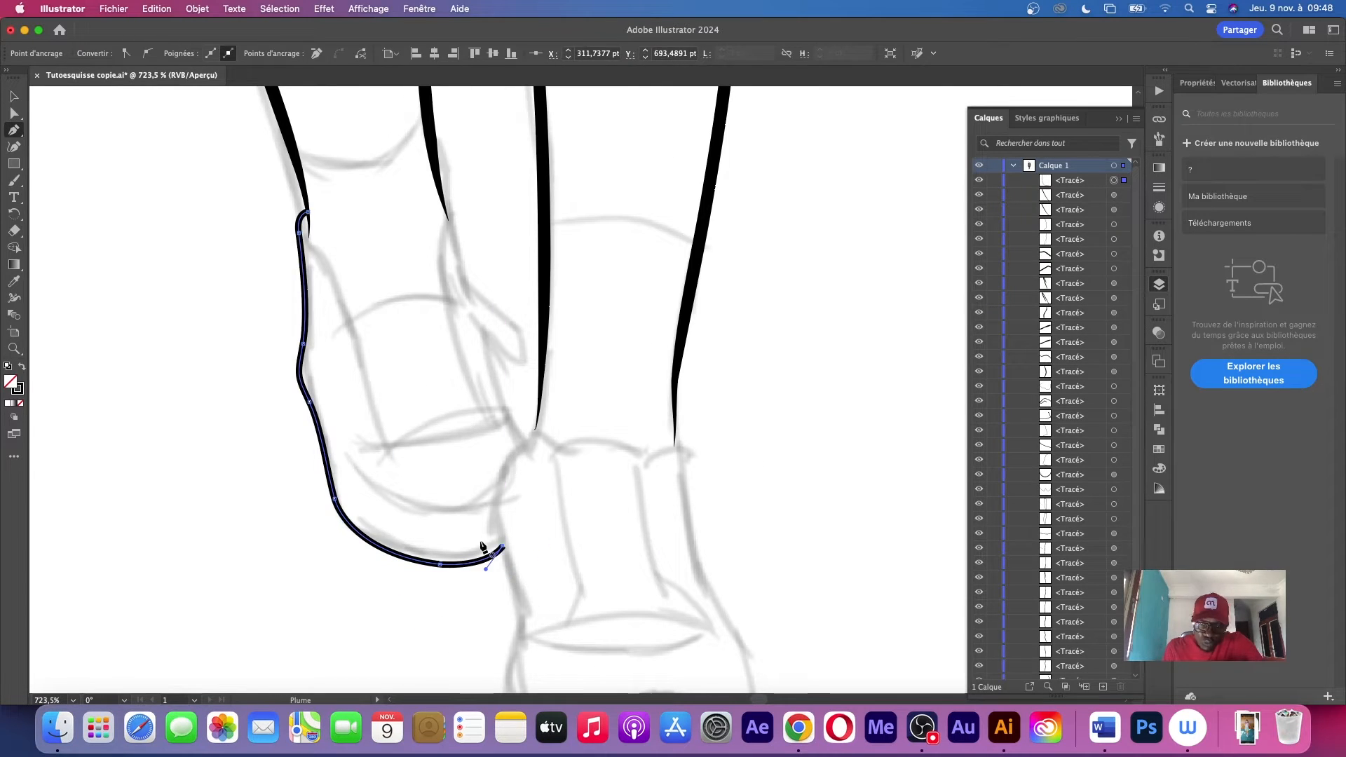
pyautogui.click(443, 187)
pyautogui.click(530, 440)
pyautogui.click(309, 219)
pyautogui.click(389, 445)
# Trace the curved sock edge on the right leg and the right shoe's outline from ankle around the sole
pyautogui.moveTo(577, 381); pyautogui.dragTo(647, 547)
pyautogui.click(767, 410)
pyautogui.moveTo(712, 379)
pyautogui.mouseDown()
pyautogui.moveTo(762, 391)
pyautogui.moveTo(651, 135)
pyautogui.mouseUp()
pyautogui.click(544, 295)
pyautogui.click(757, 590)
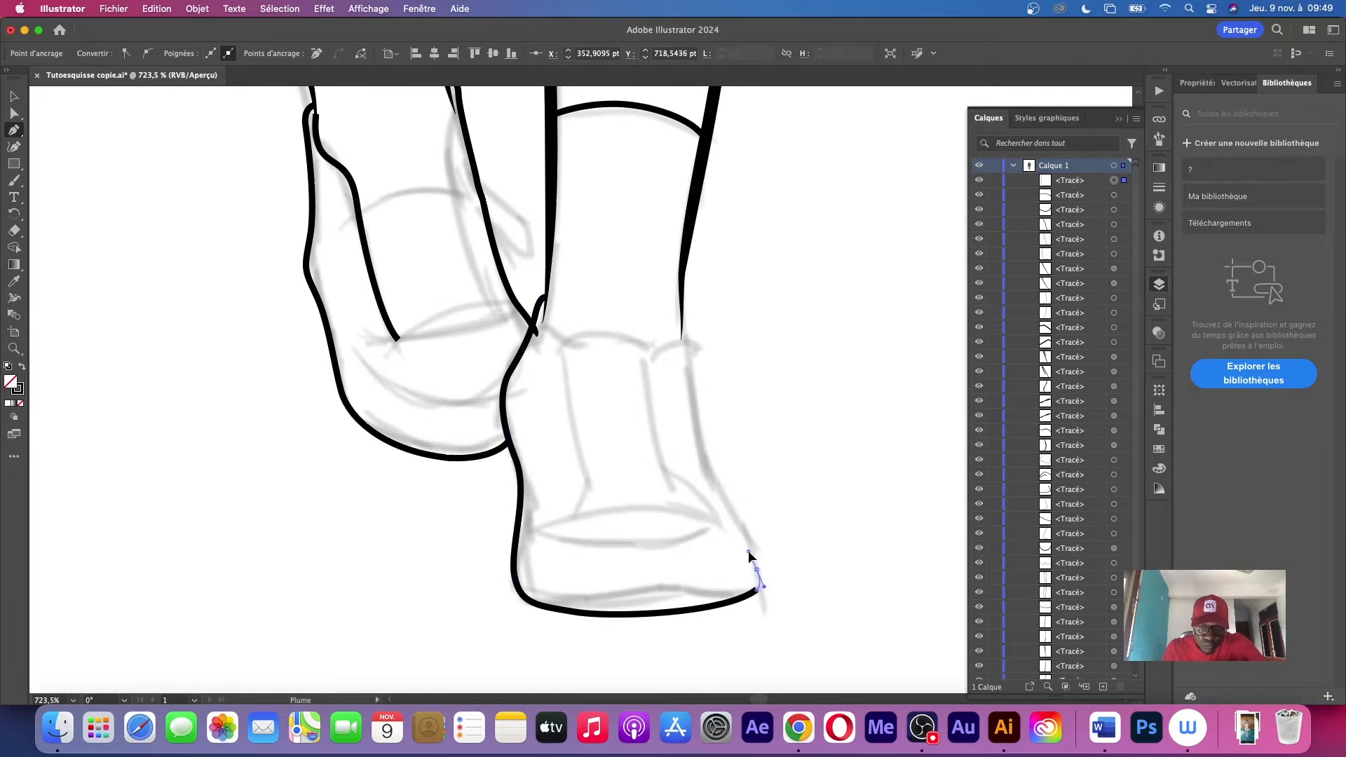
# Trace the right shoe's outer side from the ankle and the top and inner edge of the left shoe's front panel
pyautogui.click(682, 316)
pyautogui.moveTo(574, 435); pyautogui.dragTo(597, 486)
pyautogui.click(380, 258)
pyautogui.click(568, 343)
pyautogui.moveTo(712, 377); pyautogui.dragTo(715, 359)
# Trace the right shoe's front panel edges and the seams across its toe above the sole
pyautogui.click(541, 559)
pyautogui.click(590, 397)
pyautogui.click(596, 566)
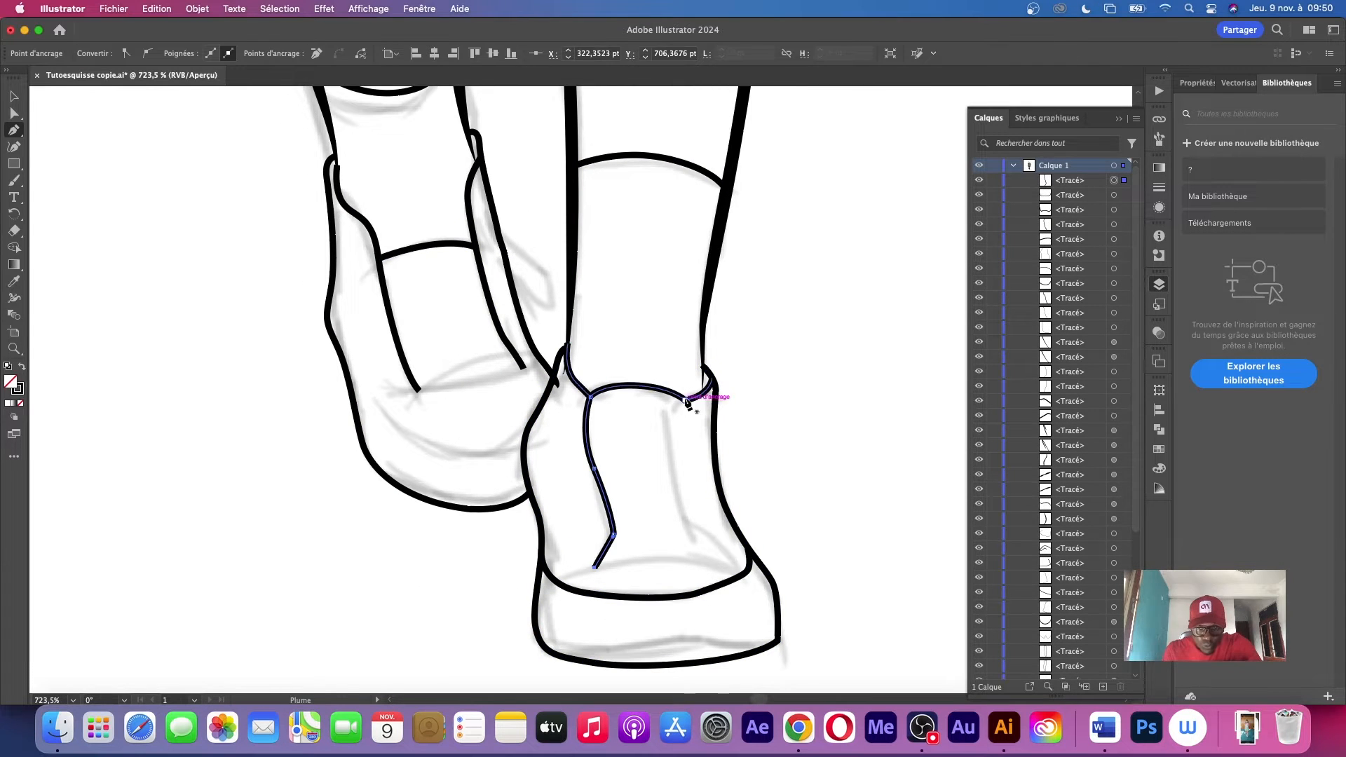
pyautogui.click(685, 401)
pyautogui.click(745, 573)
pyautogui.click(544, 649)
# Trace the left shoe's curved toe seam and the lower edge of its front panel
pyautogui.moveTo(701, 154); pyautogui.dragTo(741, 415)
pyautogui.click(500, 493)
pyautogui.click(394, 441)
pyautogui.click(500, 418)
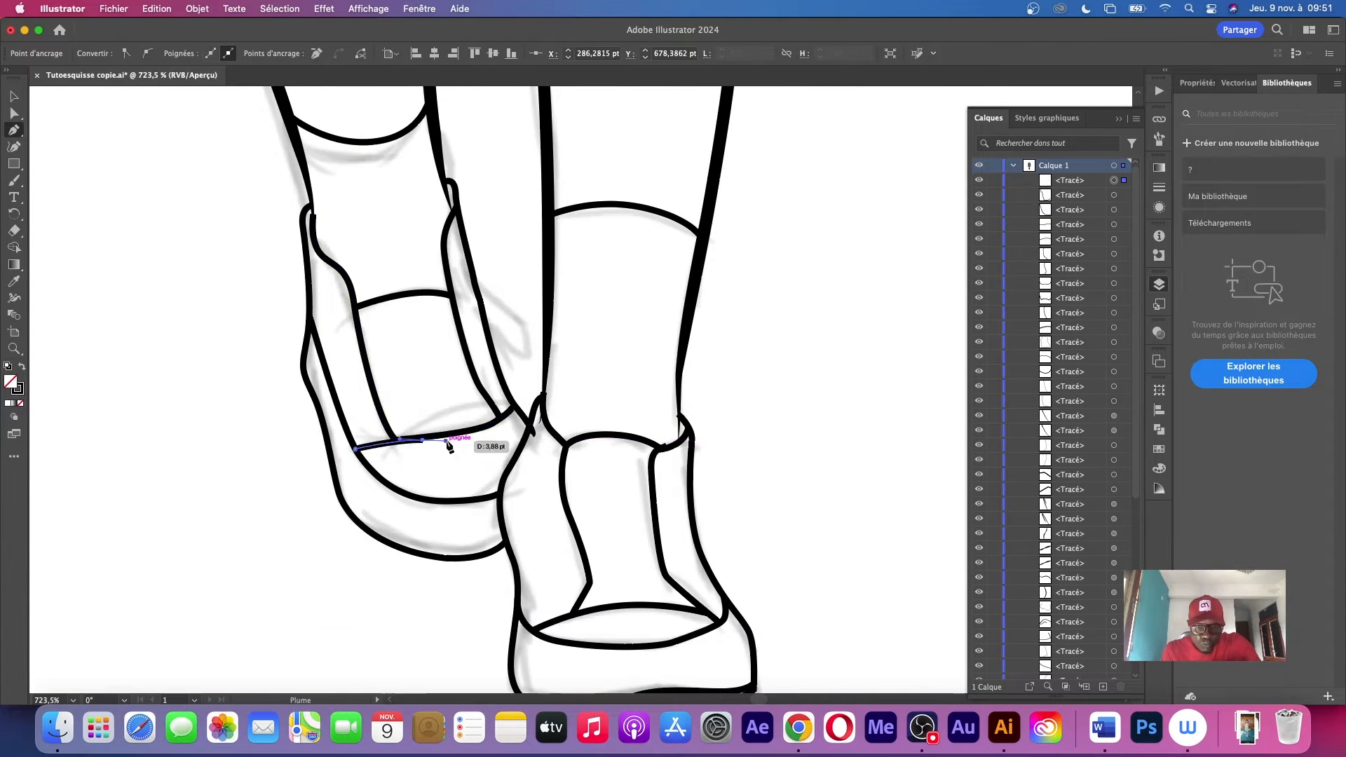
# Draw the diagonal fabric creases across the shirt front with the Pencil tool
pyautogui.scroll(-10, 490, 421)
pyautogui.scroll(10, 582, 532)
pyautogui.click(300, 511)
pyautogui.moveTo(563, 320); pyautogui.dragTo(519, 391)
pyautogui.press('n')
pyautogui.moveTo(714, 573)
pyautogui.mouseDown()
pyautogui.moveTo(815, 537)
pyautogui.moveTo(780, 566)
pyautogui.mouseUp()
pyautogui.moveTo(701, 537); pyautogui.dragTo(820, 384)
pyautogui.moveTo(631, 280); pyautogui.dragTo(582, 508)
pyautogui.moveTo(322, 274); pyautogui.dragTo(472, 175)
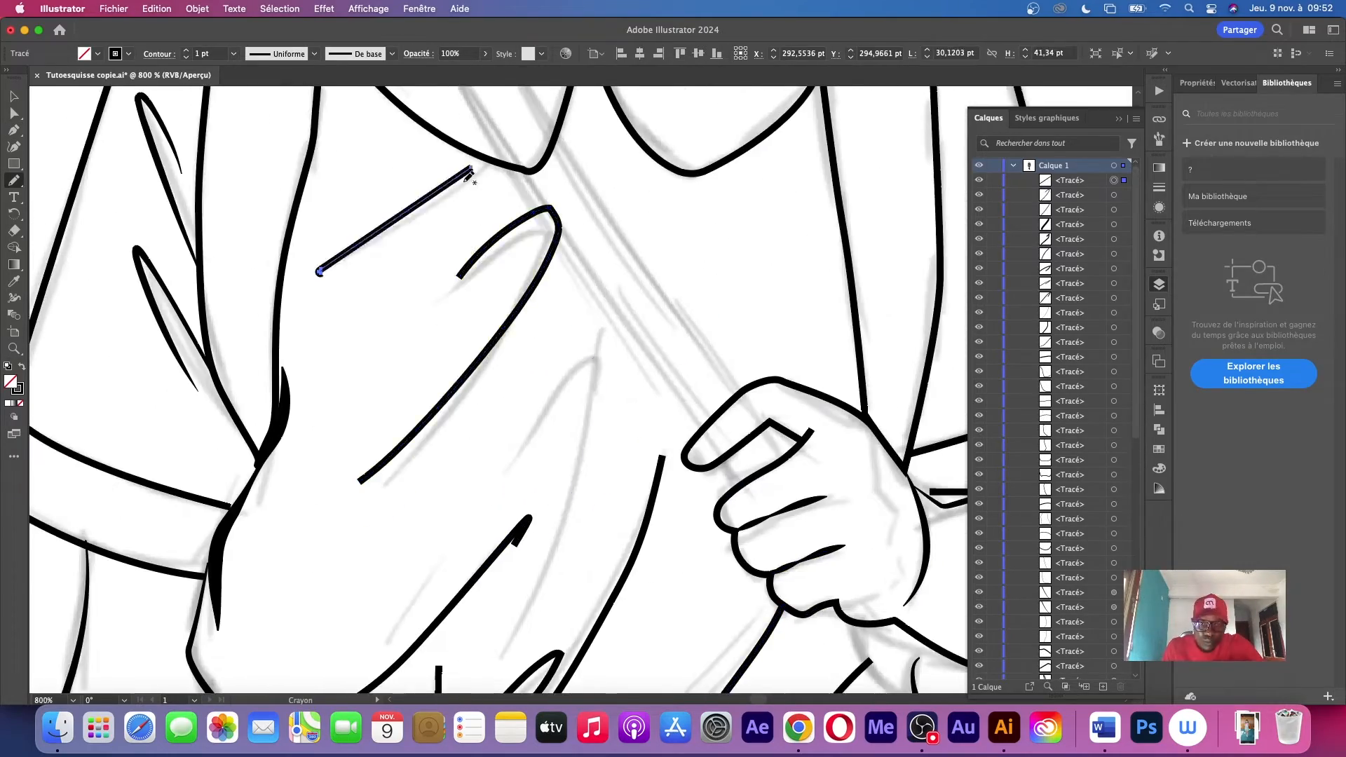
# Trace the edges of the diagonal strap running from the shoulder down to the gripping hand
pyautogui.press('p')
pyautogui.click(570, 550)
pyautogui.click(394, 305)
pyautogui.moveTo(583, 360)
pyautogui.mouseDown()
pyautogui.moveTo(518, 360)
pyautogui.moveTo(721, 366)
pyautogui.mouseUp()
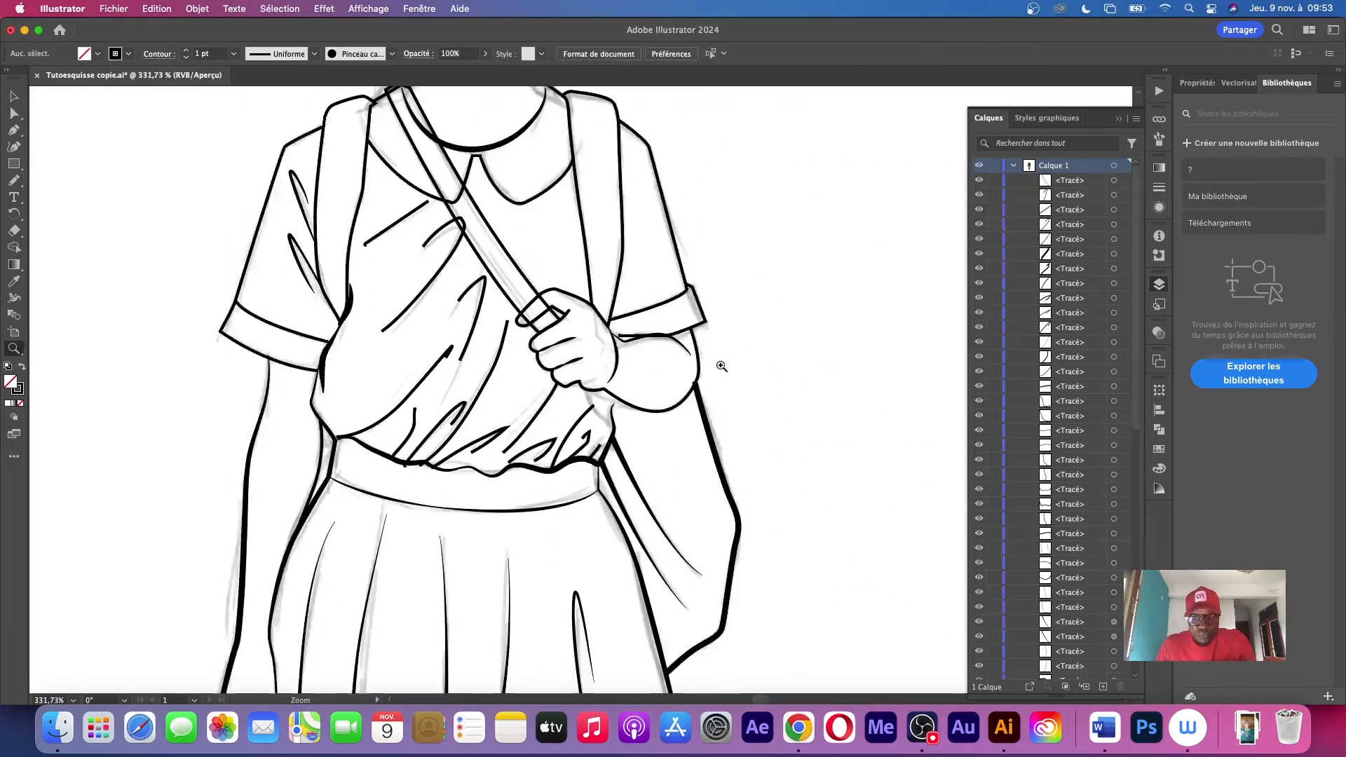
# Trace the left contour of the face from the temple down to the chin
pyautogui.moveTo(631, 367); pyautogui.dragTo(715, 367)
pyautogui.click(637, 411)
pyautogui.moveTo(491, 175); pyautogui.dragTo(505, 491)
pyautogui.click(361, 201)
pyautogui.moveTo(365, 386); pyautogui.dragTo(382, 446)
pyautogui.moveTo(446, 551); pyautogui.dragTo(497, 599)
pyautogui.moveTo(559, 621); pyautogui.dragTo(598, 625)
pyautogui.scroll(5, 596, 280)
# Draw the hair strands on the left half of the head, from the crown to the temple, with the Pencil tool
pyautogui.press('n')
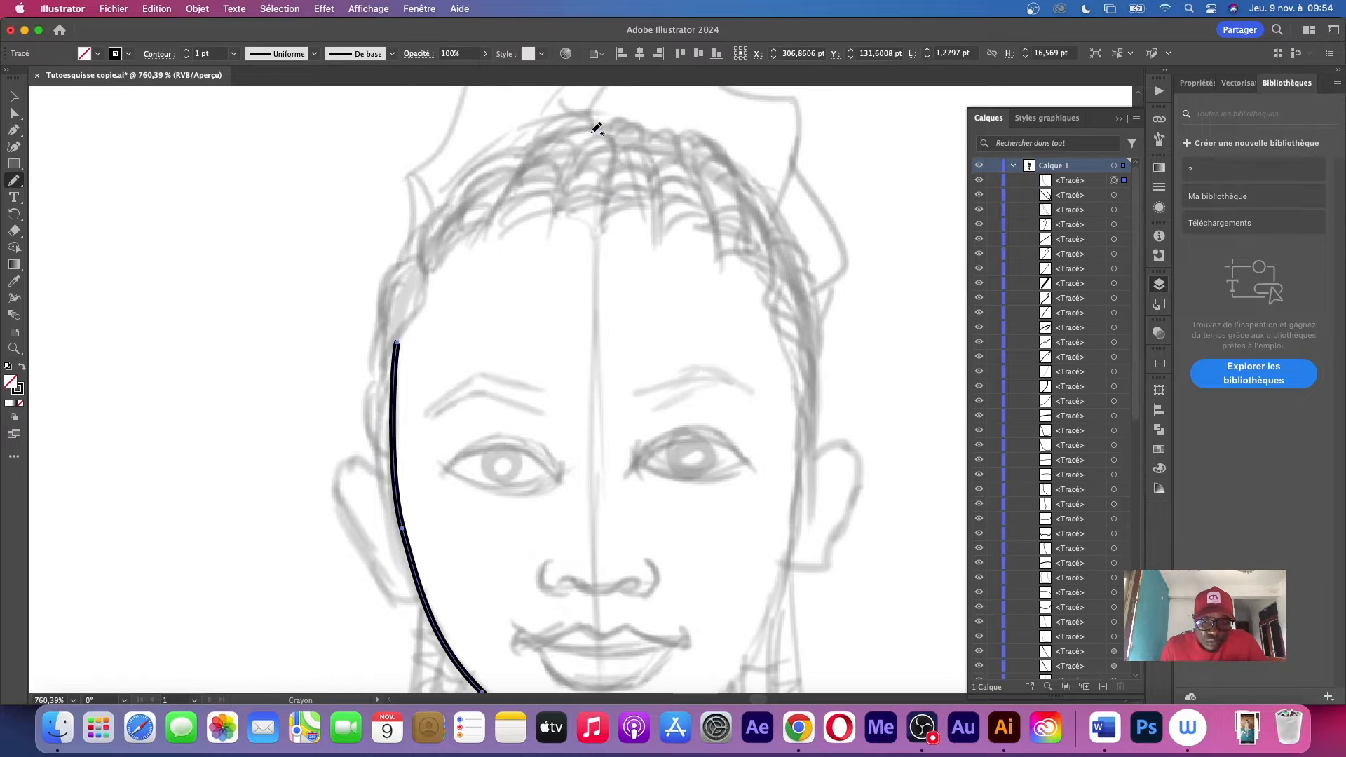
pyautogui.moveTo(599, 118); pyautogui.dragTo(604, 228)
pyautogui.moveTo(575, 121); pyautogui.dragTo(505, 240)
pyautogui.scroll(-6, 420, 351)
# Trace the outer outline of the left ear with the Pen tool, ending on the face contour
pyautogui.press('p')
pyautogui.click(368, 305)
pyautogui.moveTo(321, 310); pyautogui.dragTo(329, 330)
pyautogui.moveTo(360, 389); pyautogui.dragTo(368, 405)
pyautogui.click(391, 406)
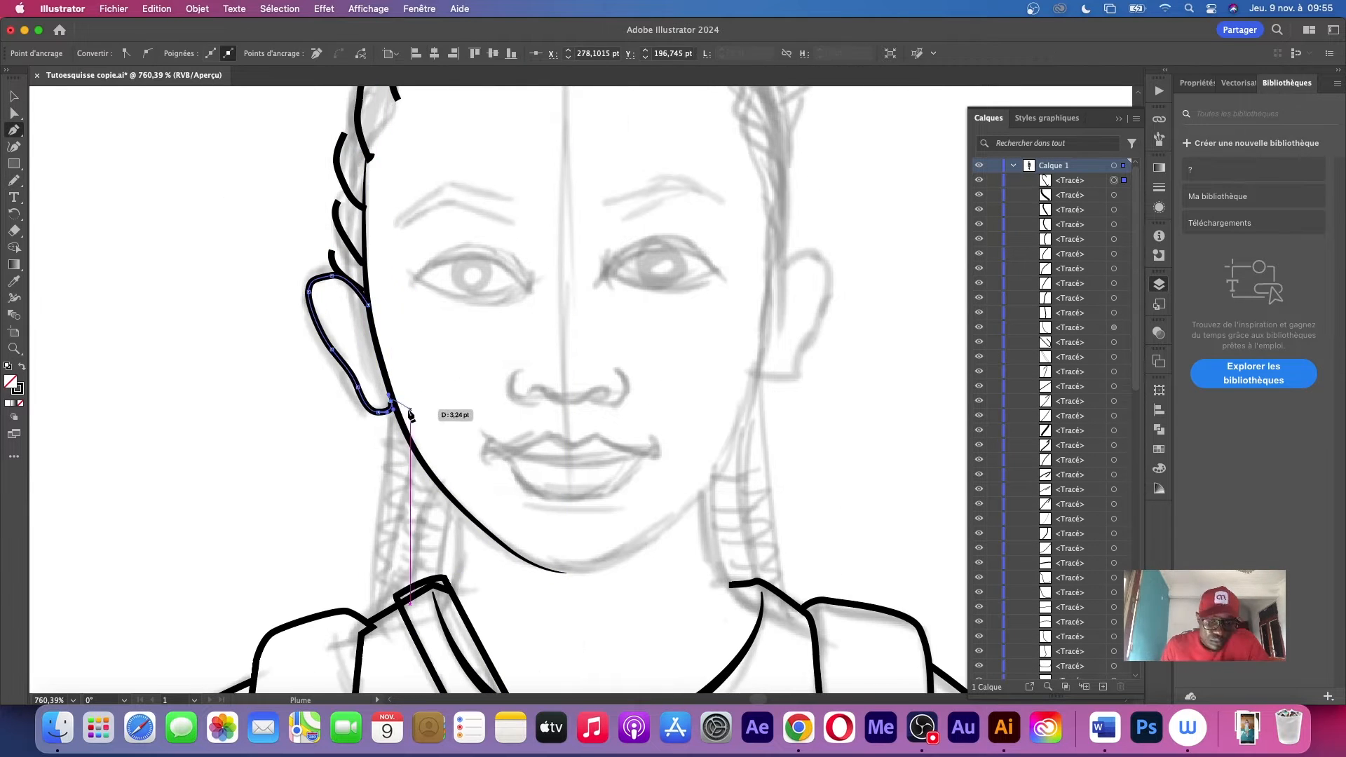
# Trace the inner curves of the left ear and apply a variable width profile to them
pyautogui.click(368, 325)
pyautogui.moveTo(331, 296); pyautogui.dragTo(321, 301)
pyautogui.press('v')
pyautogui.click(314, 54)
pyautogui.click(340, 323)
# Trace the left eye's outline and upper eyelid and give the strokes a variable width profile
pyautogui.press('p')
pyautogui.click(387, 267)
pyautogui.press('v')
pyautogui.moveTo(455, 239)
pyautogui.mouseDown()
pyautogui.moveTo(496, 247)
pyautogui.moveTo(497, 234)
pyautogui.moveTo(466, 236)
pyautogui.mouseUp()
pyautogui.press('p')
pyautogui.click(314, 54)
pyautogui.click(271, 91)
pyautogui.press('v')
# Trace the upper and lower lines of the left eyebrow as thin strokes with a variable width profile
pyautogui.click(358, 207)
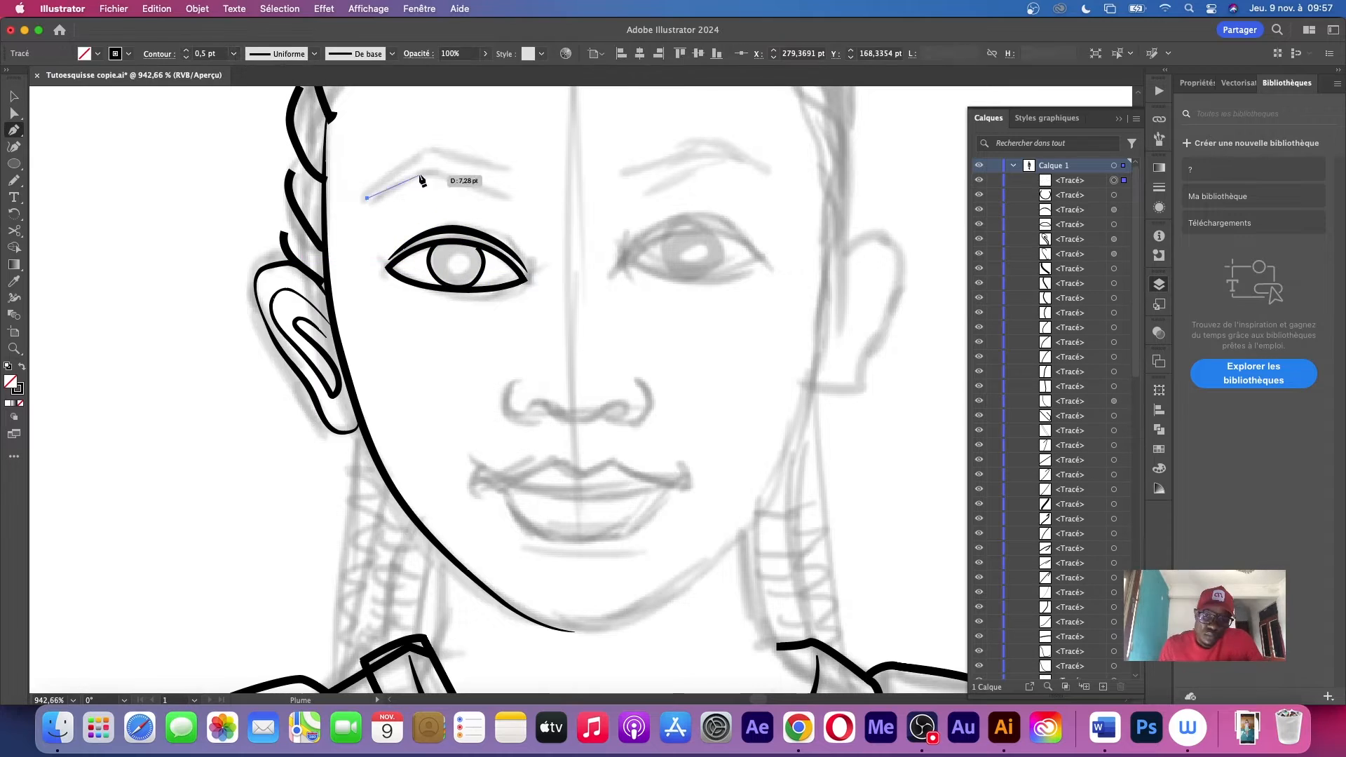
pyautogui.moveTo(509, 198); pyautogui.dragTo(543, 210)
pyautogui.moveTo(525, 175); pyautogui.dragTo(560, 182)
pyautogui.press('v')
pyautogui.click(314, 54)
pyautogui.click(234, 54)
# Trace the left half of the nose with its curled nostril and apply a variable width profile
pyautogui.moveTo(549, 418)
pyautogui.mouseDown()
pyautogui.moveTo(567, 403)
pyautogui.moveTo(565, 421)
pyautogui.moveTo(595, 429)
pyautogui.mouseUp()
pyautogui.click(253, 101)
pyautogui.press('p')
pyautogui.press('v')
pyautogui.click(314, 54)
pyautogui.click(270, 126)
pyautogui.moveTo(549, 485); pyautogui.dragTo(553, 481)
# Trace the left half of the lips, including the mouth line and lower lip, and apply a variable width profile
pyautogui.scroll(-5, 583, 448)
pyautogui.press('p')
pyautogui.click(709, 302)
pyautogui.click(586, 316)
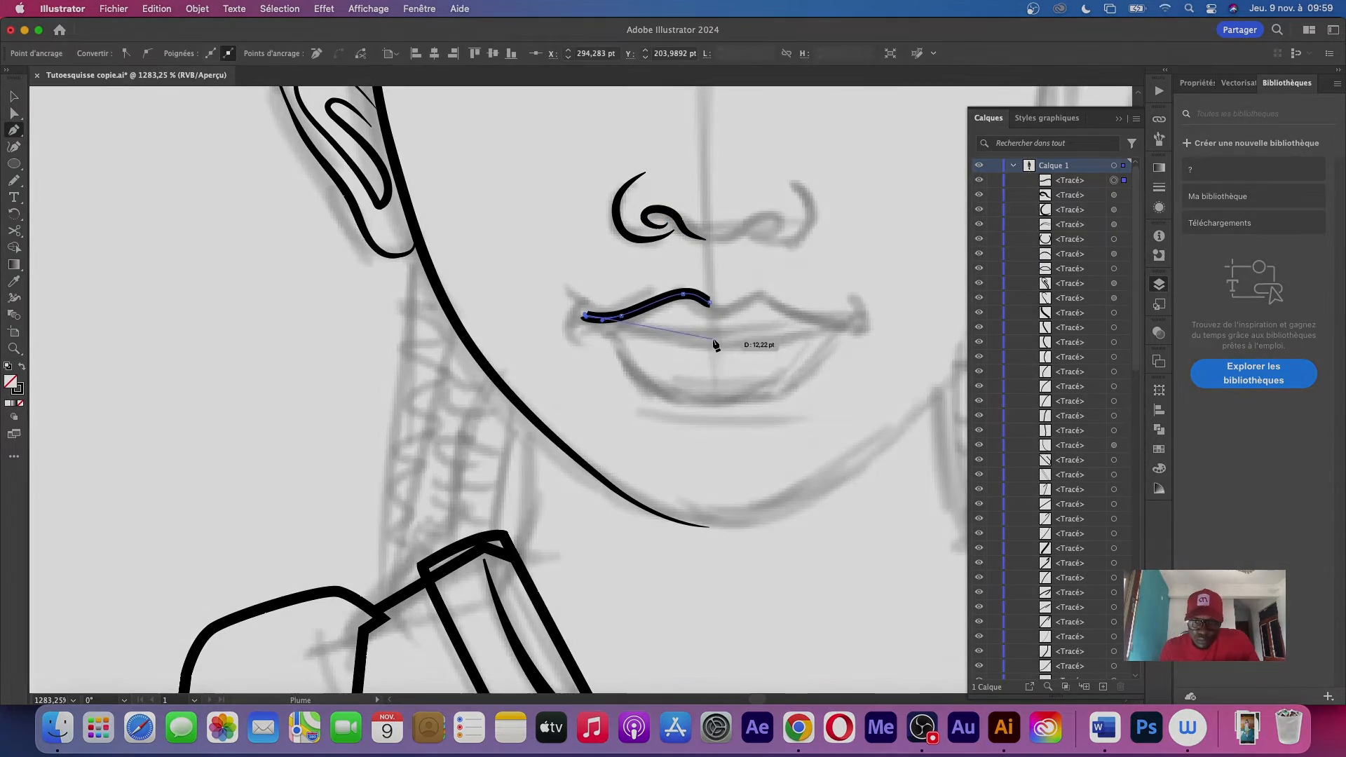
pyautogui.moveTo(715, 343); pyautogui.dragTo(761, 341)
pyautogui.click(314, 54)
pyautogui.click(585, 315)
pyautogui.moveTo(709, 405); pyautogui.dragTo(745, 406)
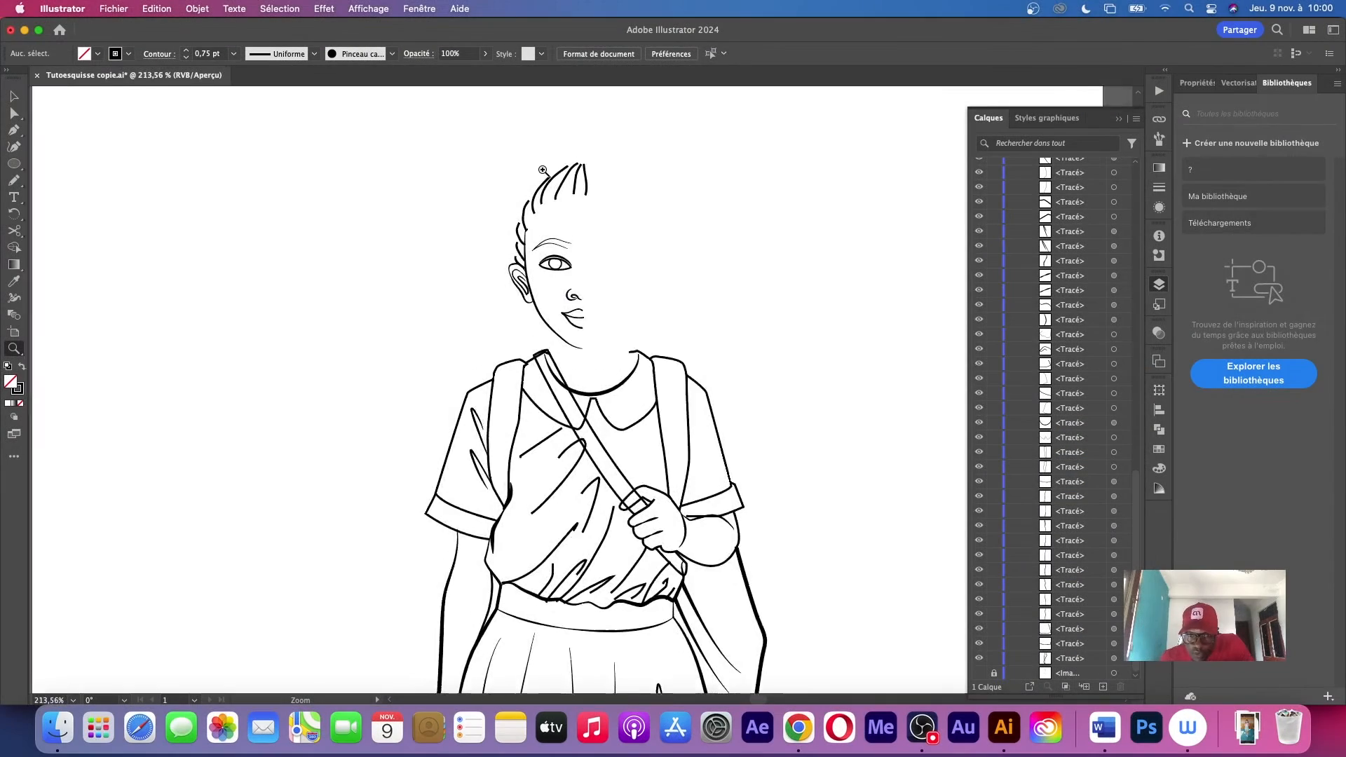
# Group all strokes of the left half of the face and hair, then try moving the group and undo that move
pyautogui.moveTo(543, 169); pyautogui.dragTo(771, 246)
pyautogui.moveTo(740, 476); pyautogui.dragTo(685, 358)
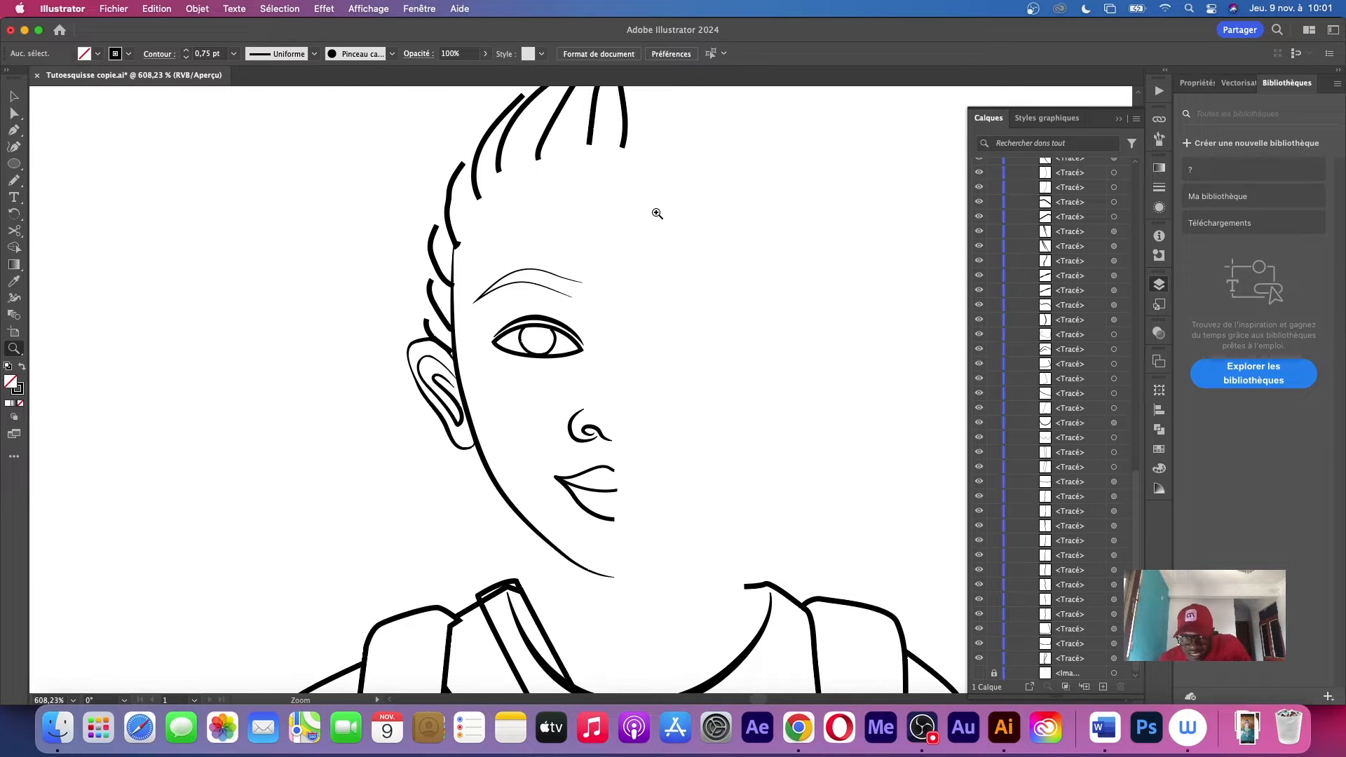
pyautogui.scroll(3, 722, 288)
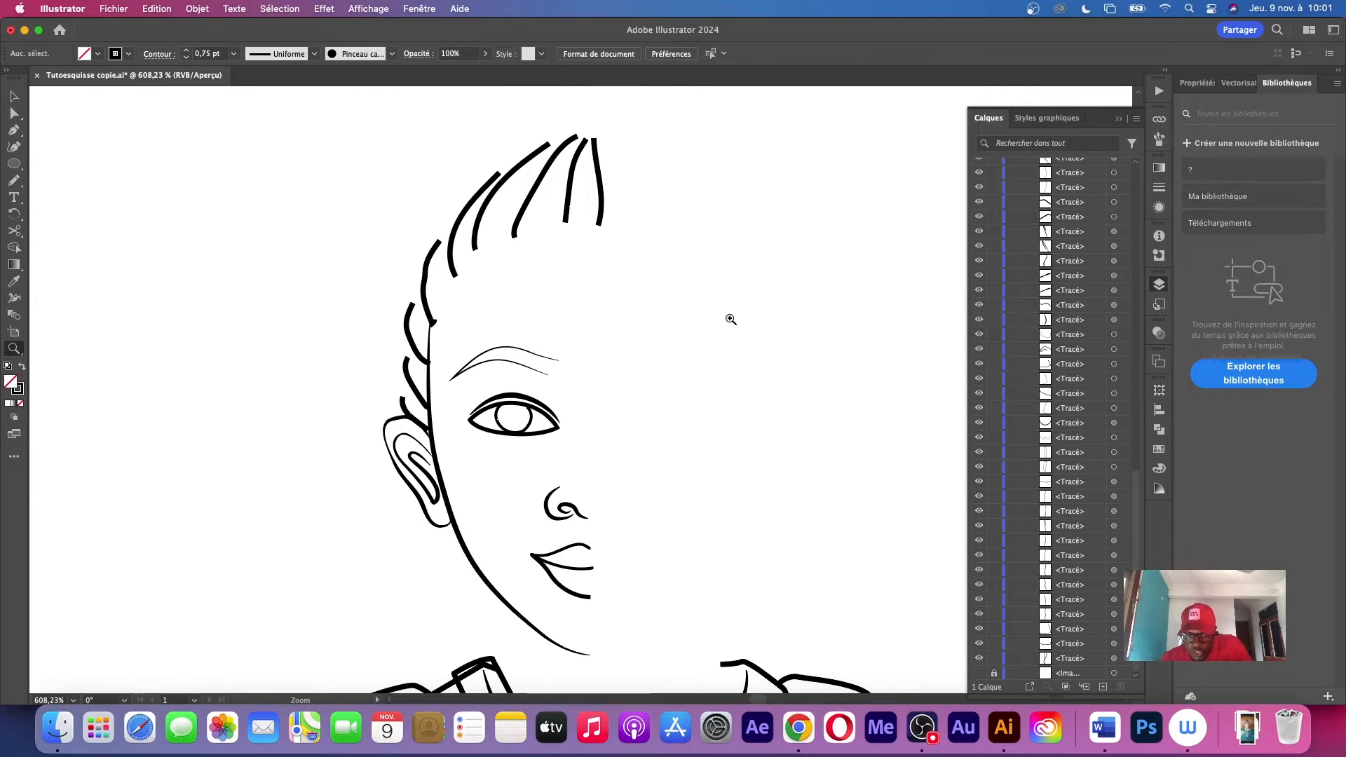
pyautogui.moveTo(322, 137); pyautogui.dragTo(677, 635)
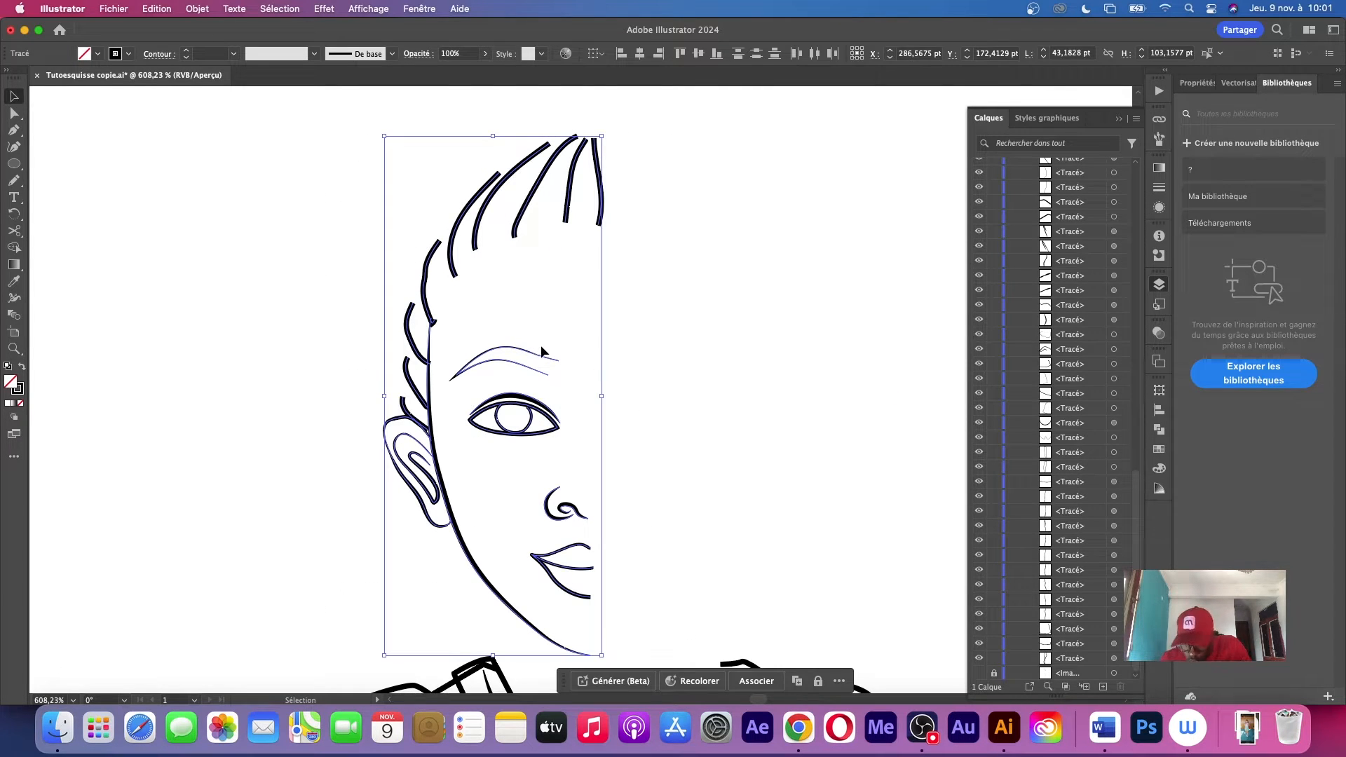
pyautogui.click(652, 300)
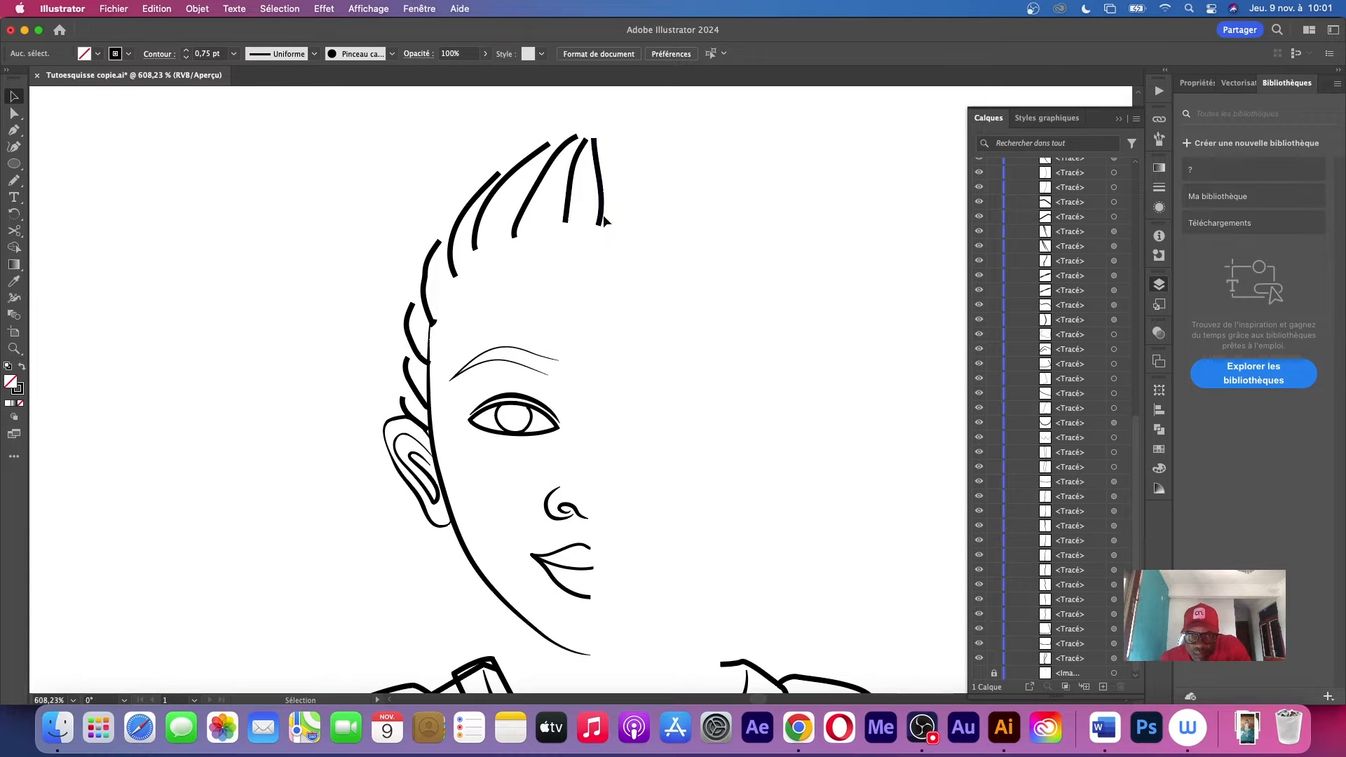
pyautogui.moveTo(600, 221); pyautogui.dragTo(574, 224)
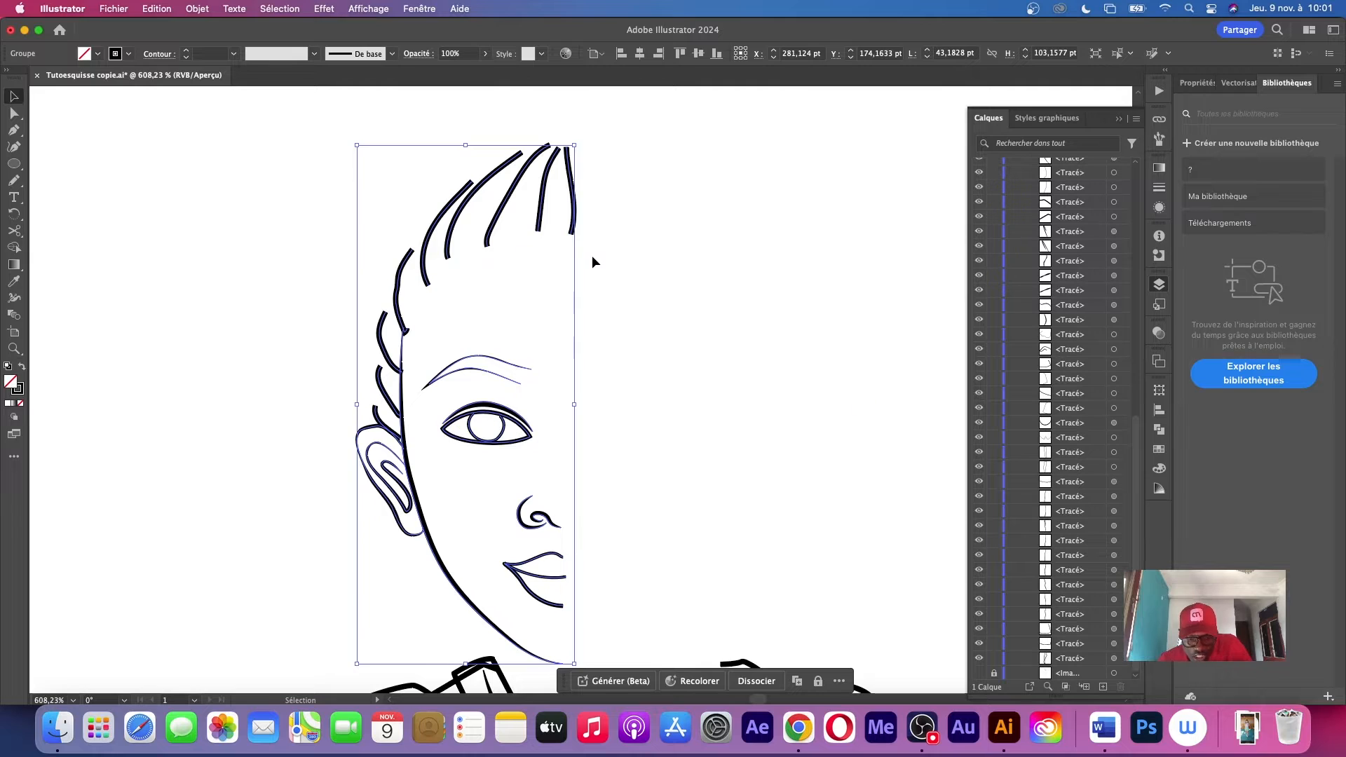
pyautogui.press('super+z')
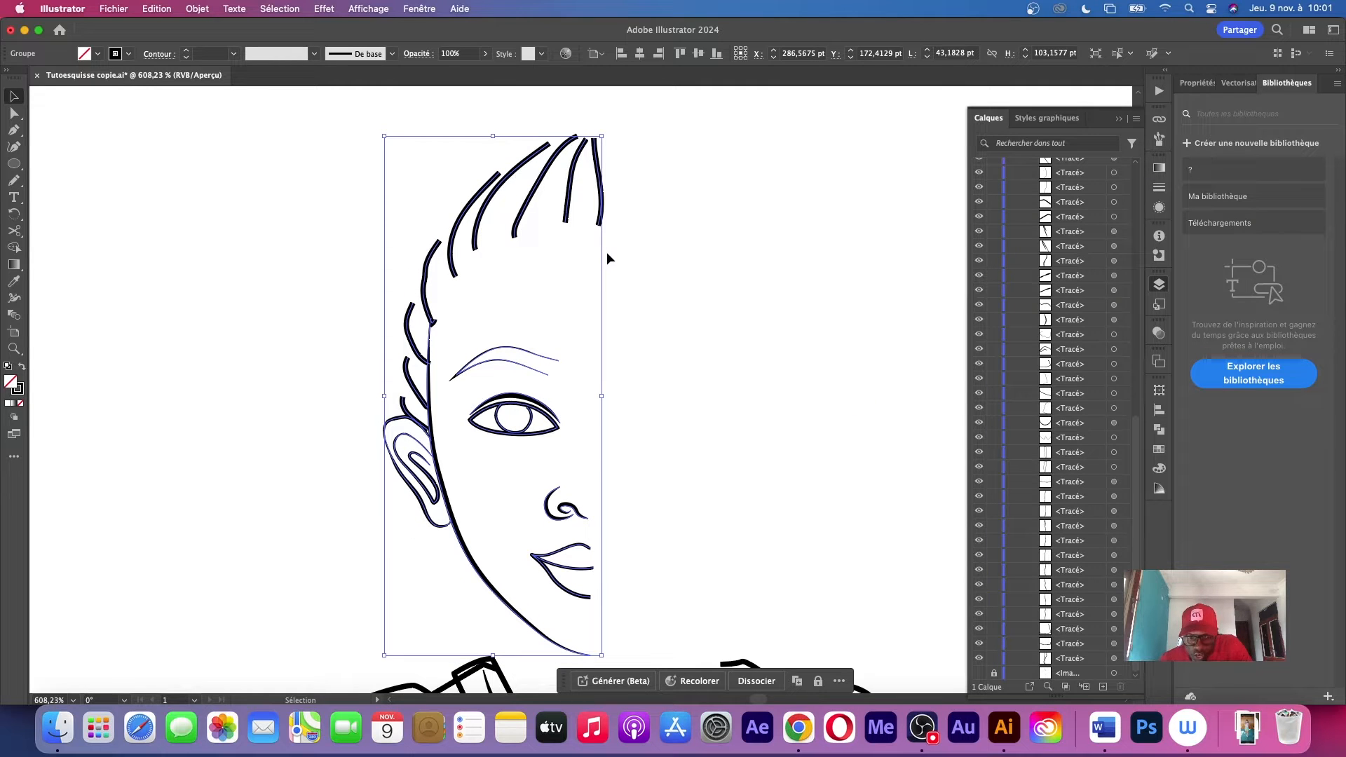
# Paste a copy of the half-face group in front and reflect it about the vertical axis
pyautogui.press('super+c')
pyautogui.press('super+f')
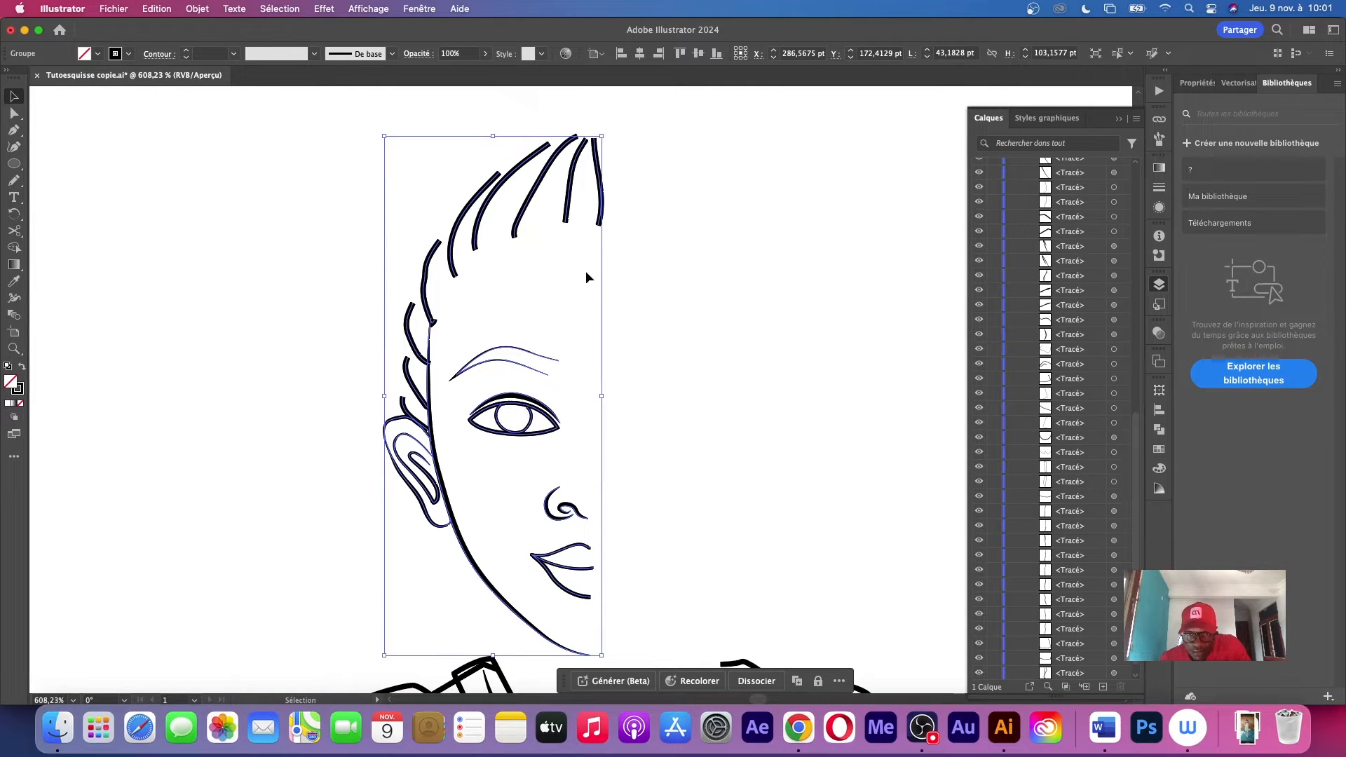
pyautogui.rightClick(511, 272)
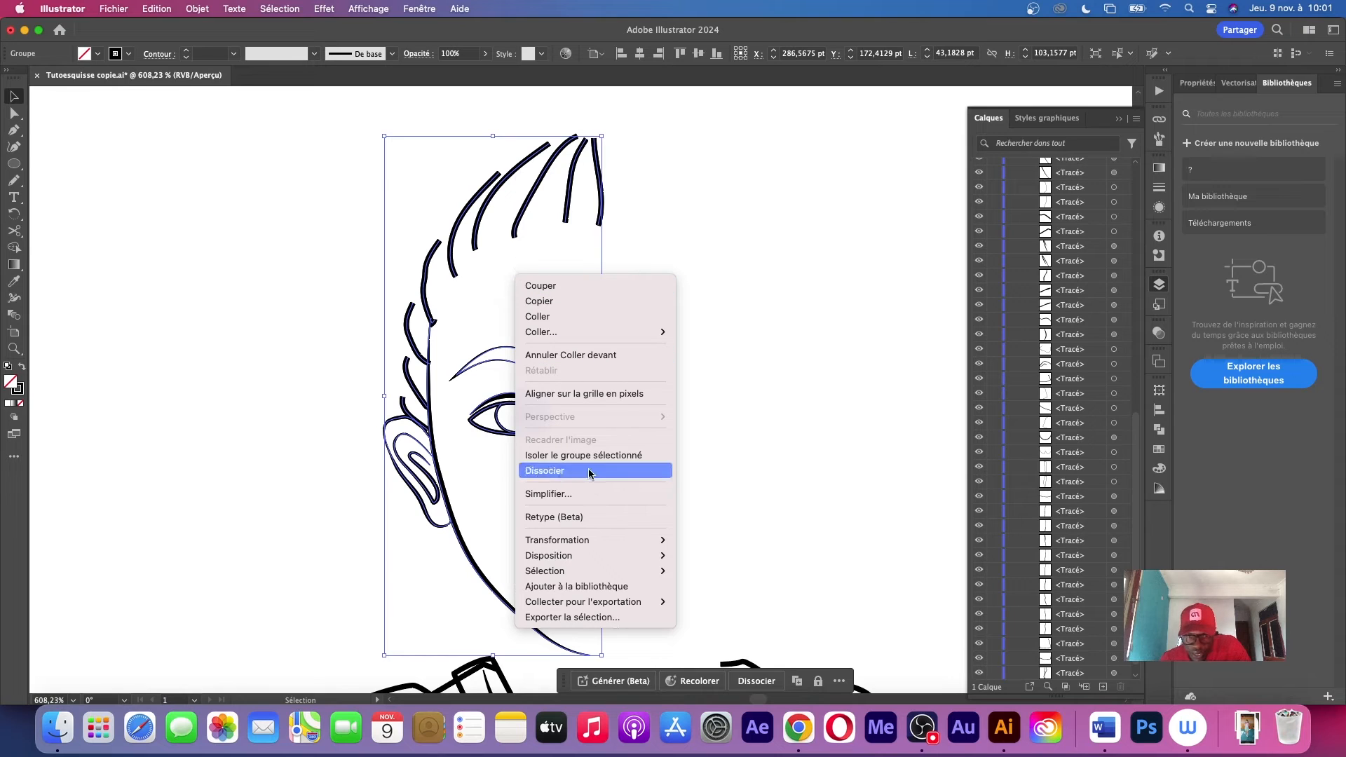
pyautogui.moveTo(668, 546)
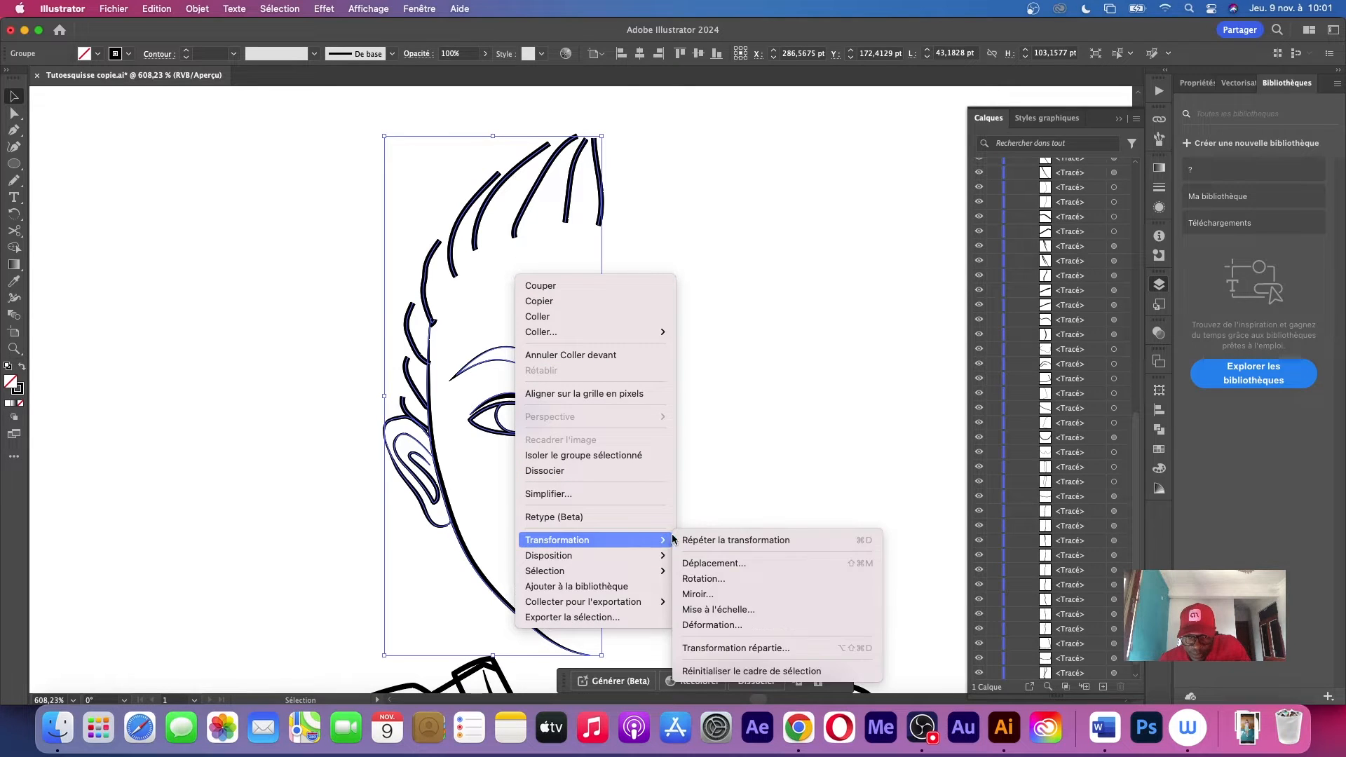
pyautogui.click(706, 594)
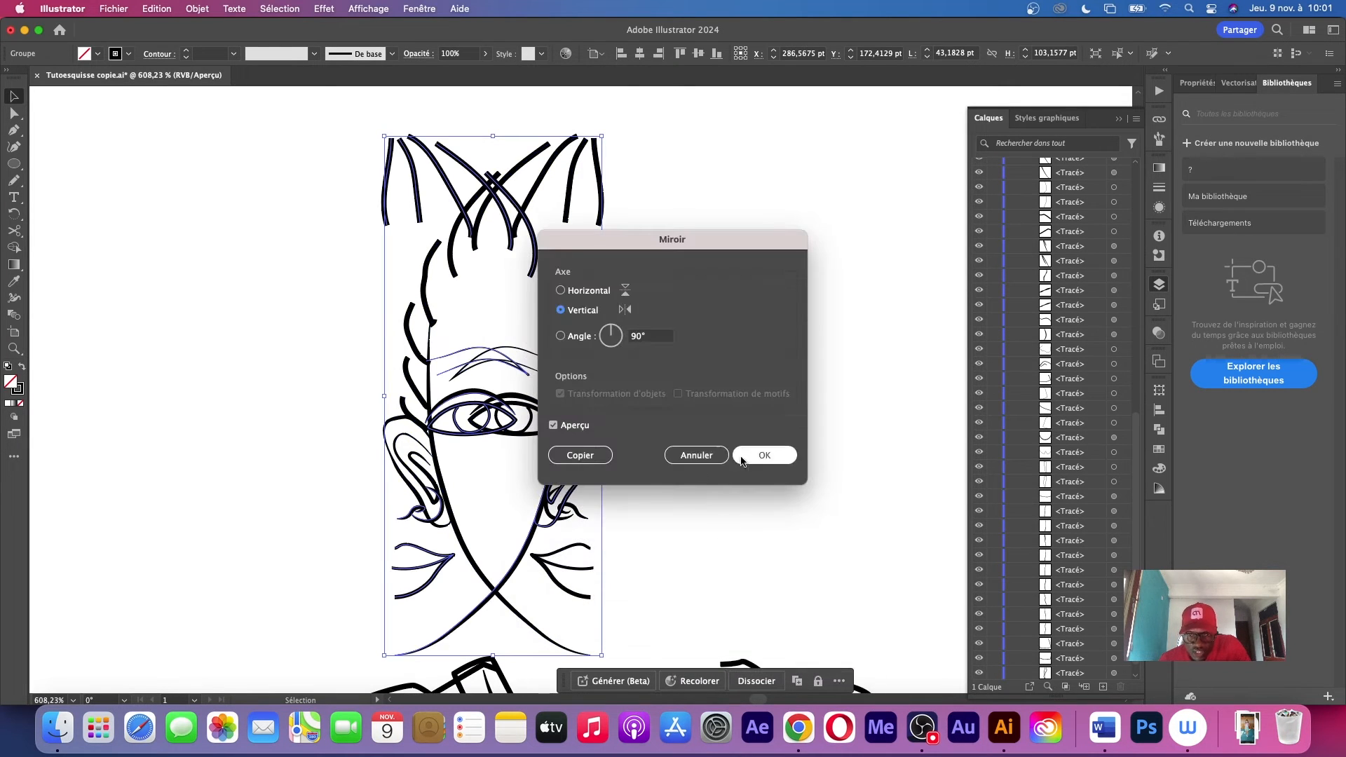
pyautogui.click(766, 456)
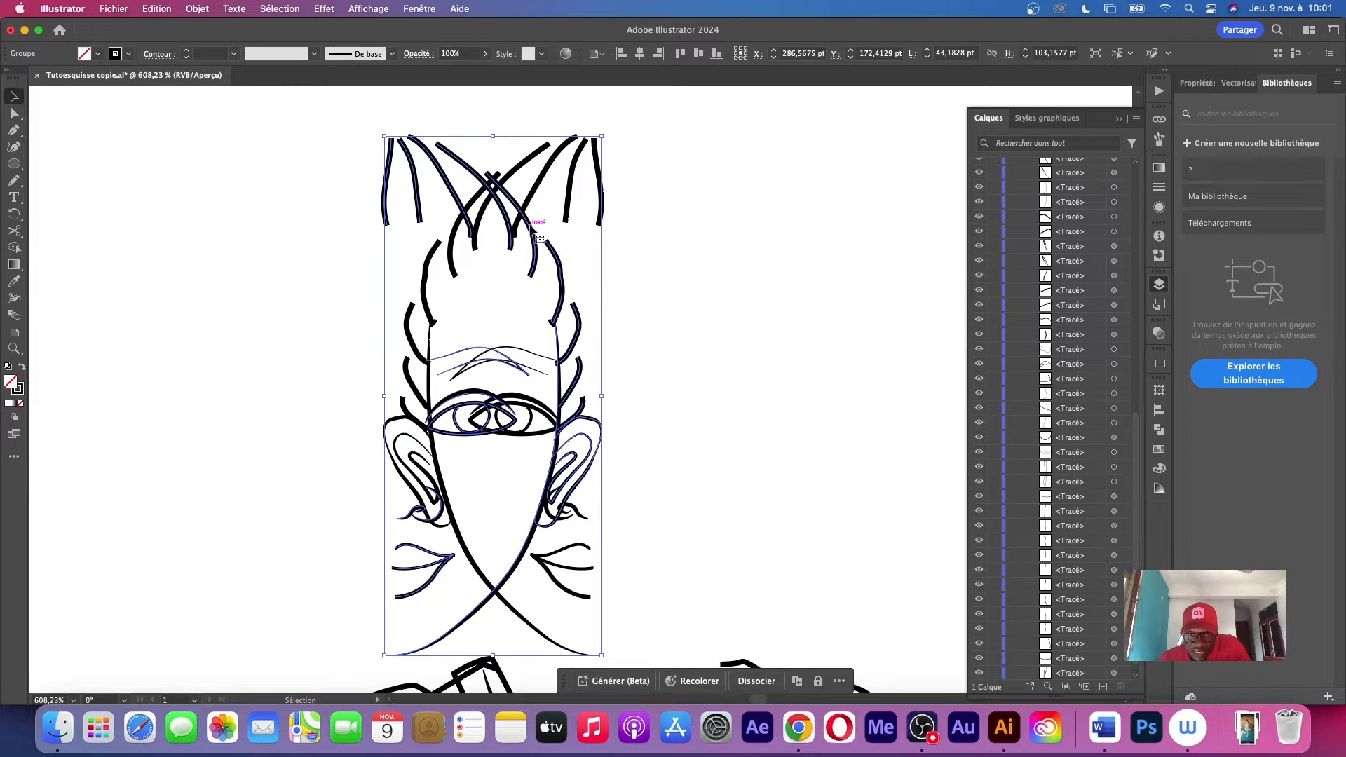
# Move the mirrored half-face to the right and align it with the left half, showing the sketch image as reference
pyautogui.moveTo(535, 247); pyautogui.dragTo(733, 250)
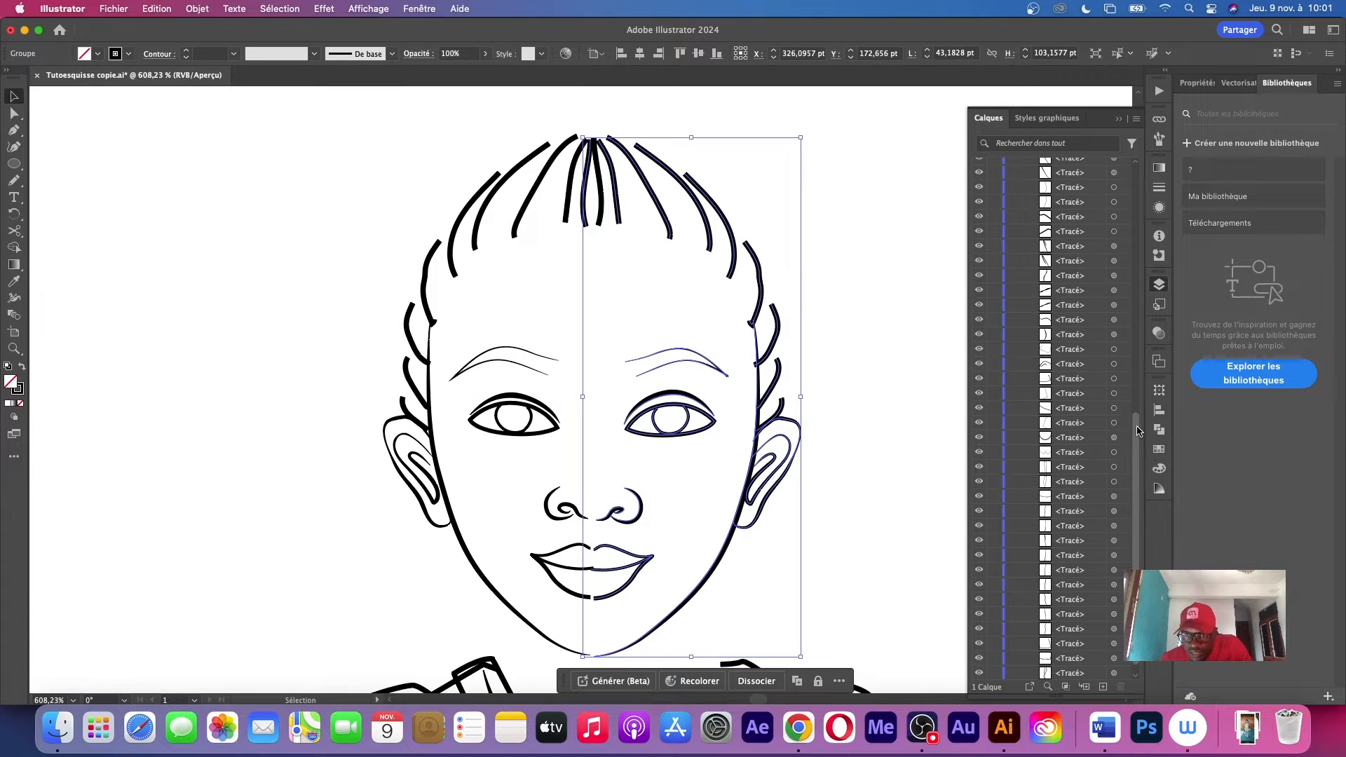
pyautogui.moveTo(1137, 427); pyautogui.dragTo(1143, 471)
pyautogui.click(979, 674)
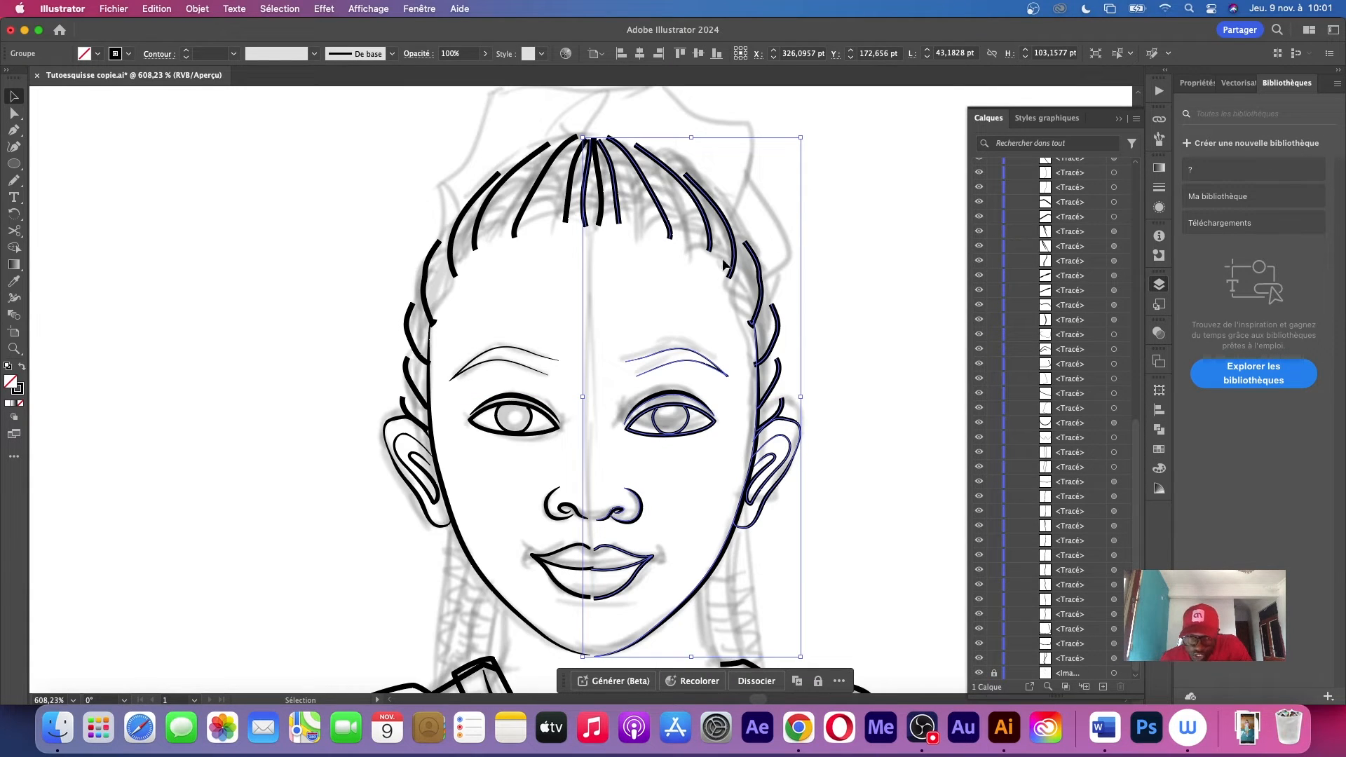
pyautogui.moveTo(761, 382)
pyautogui.mouseDown()
pyautogui.moveTo(745, 382)
pyautogui.moveTo(755, 382)
pyautogui.mouseUp()
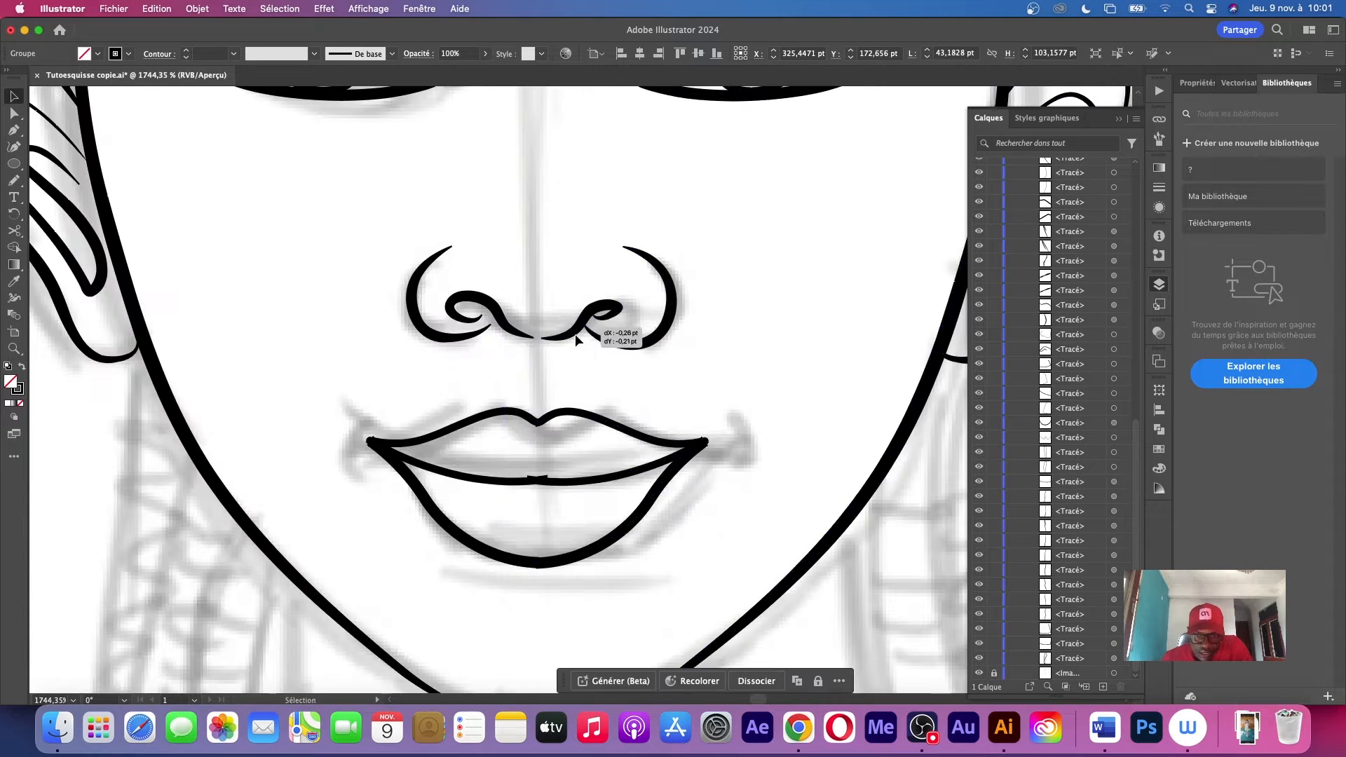
pyautogui.moveTo(586, 333); pyautogui.dragTo(583, 331)
# Delete the two surplus innermost hair strands at the middle of the crown
pyautogui.press('z')
pyautogui.moveTo(793, 225)
pyautogui.mouseDown()
pyautogui.moveTo(720, 226)
pyautogui.moveTo(655, 264)
pyautogui.moveTo(495, 306)
pyautogui.moveTo(630, 306)
pyautogui.mouseUp()
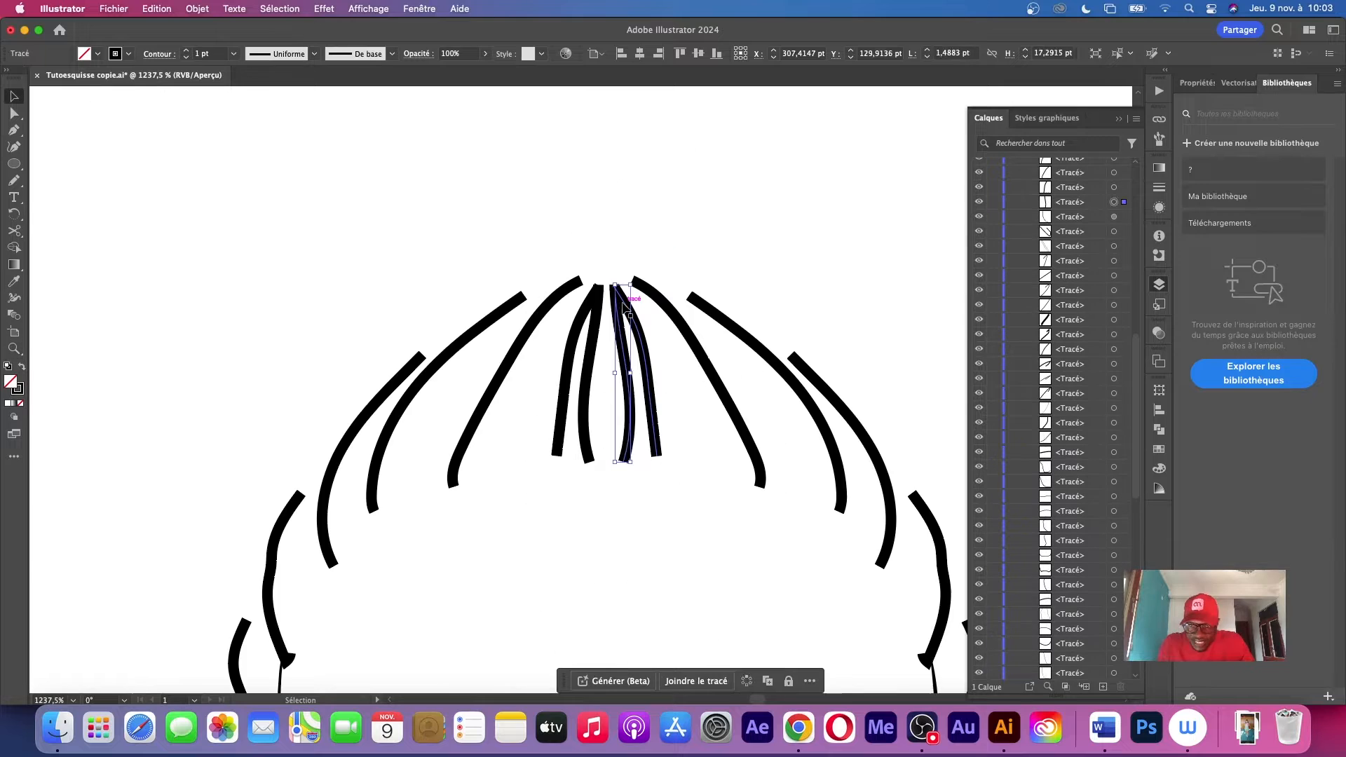
pyautogui.press('Delete')
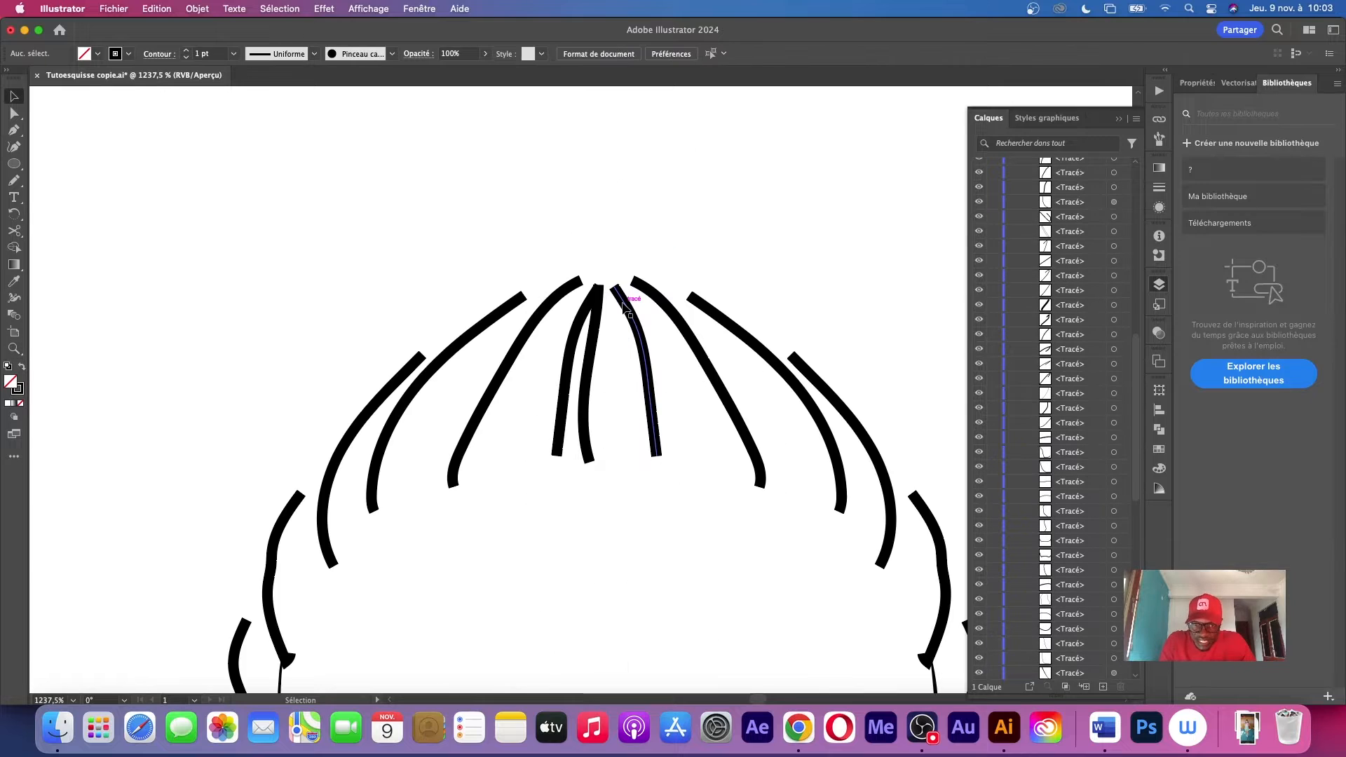
pyautogui.click(592, 335)
pyautogui.press('a')
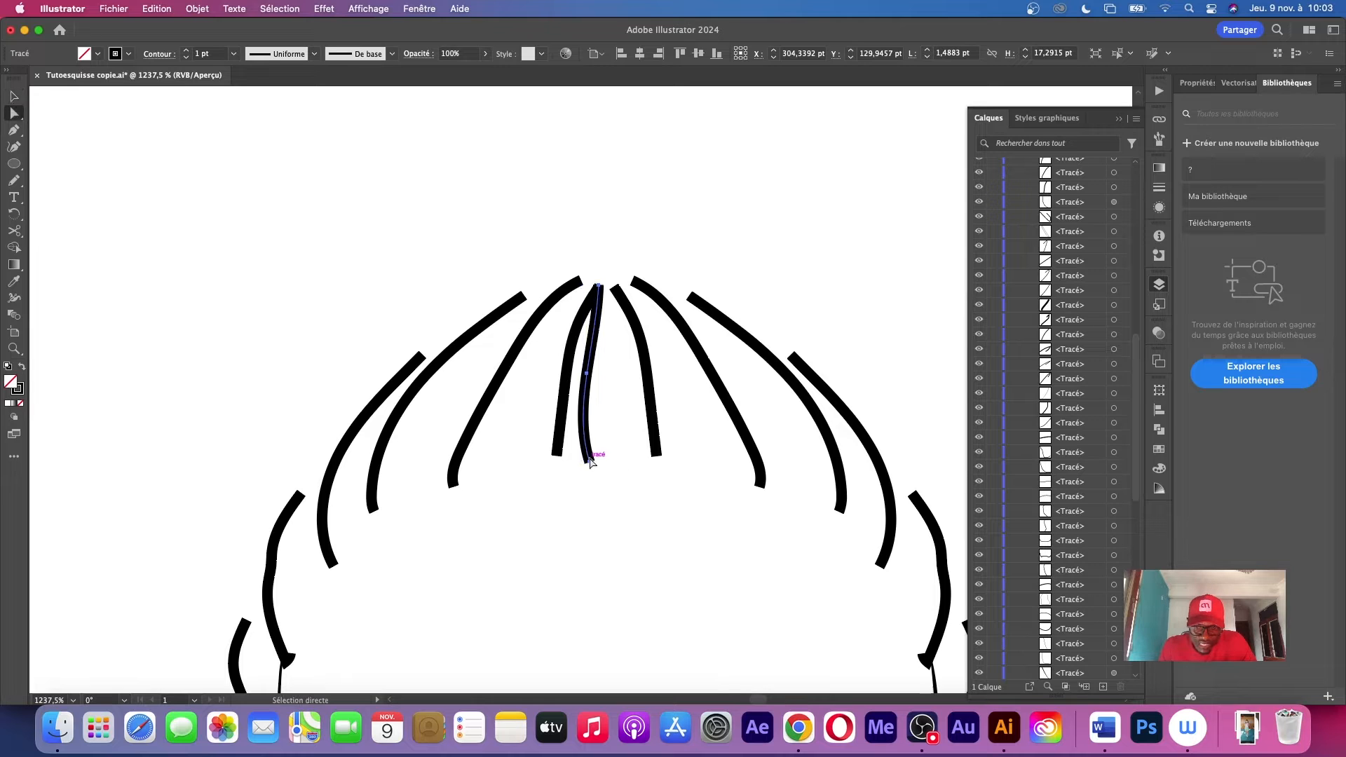
pyautogui.moveTo(590, 457); pyautogui.dragTo(605, 448)
pyautogui.press('Delete')
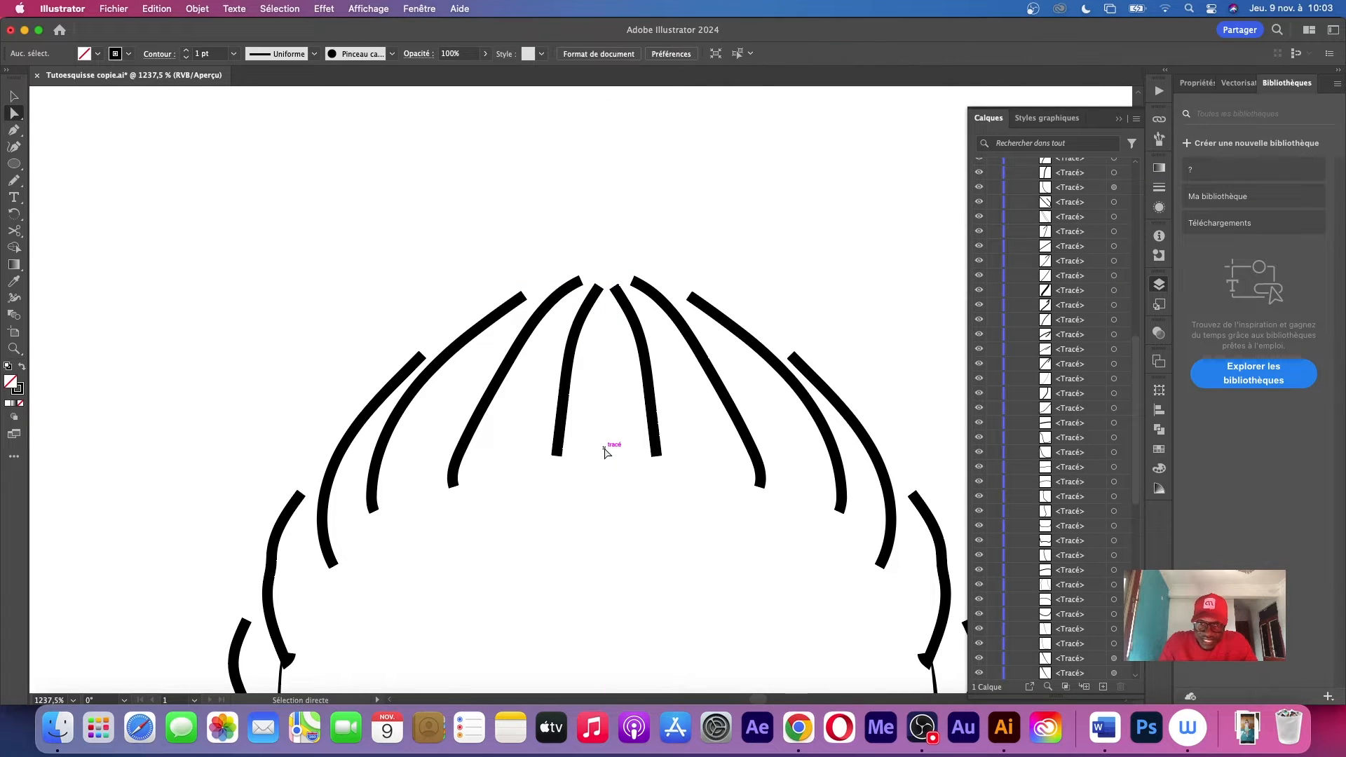
# Make the locked sketch image visible again beneath the line art
pyautogui.press('z')
pyautogui.moveTo(678, 291); pyautogui.dragTo(682, 320)
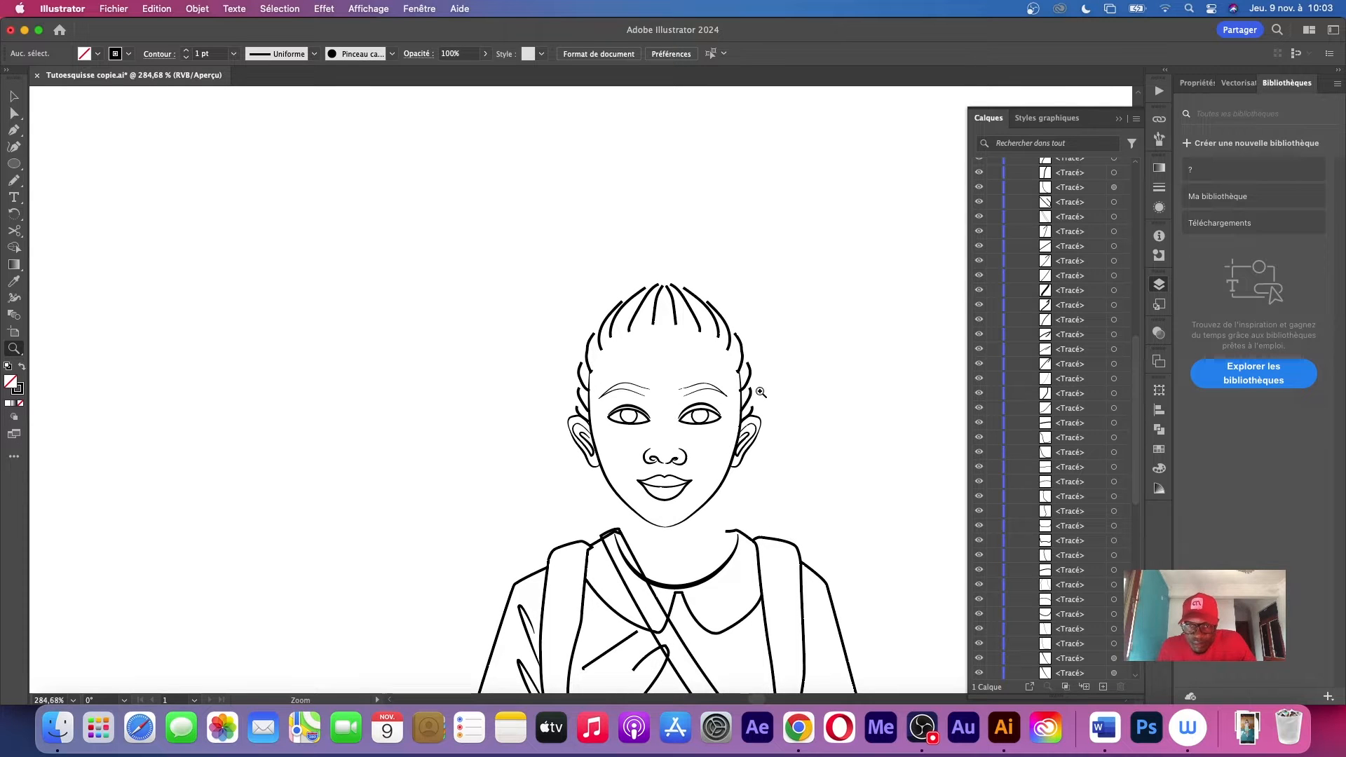
pyautogui.moveTo(776, 437); pyautogui.dragTo(624, 410)
pyautogui.moveTo(763, 512); pyautogui.dragTo(853, 394)
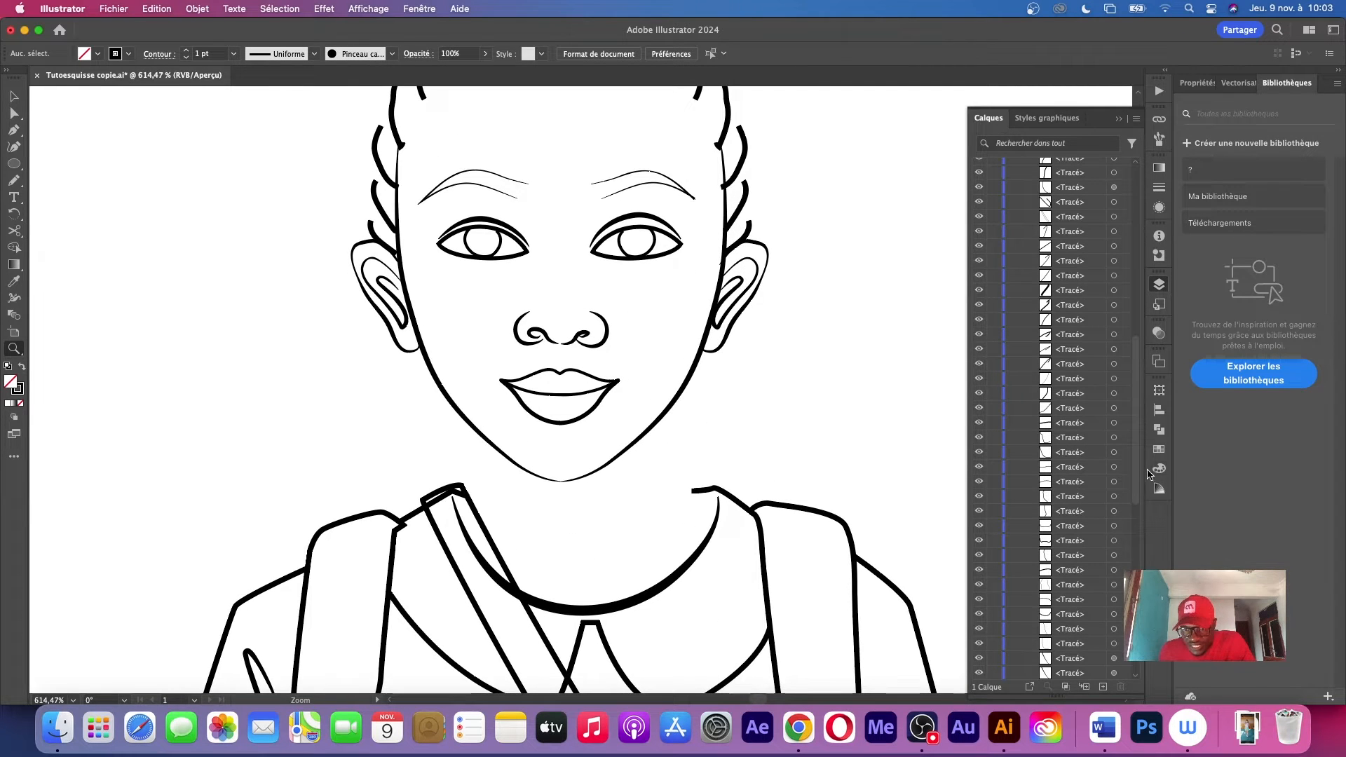
pyautogui.moveTo(1136, 477); pyautogui.dragTo(1135, 652)
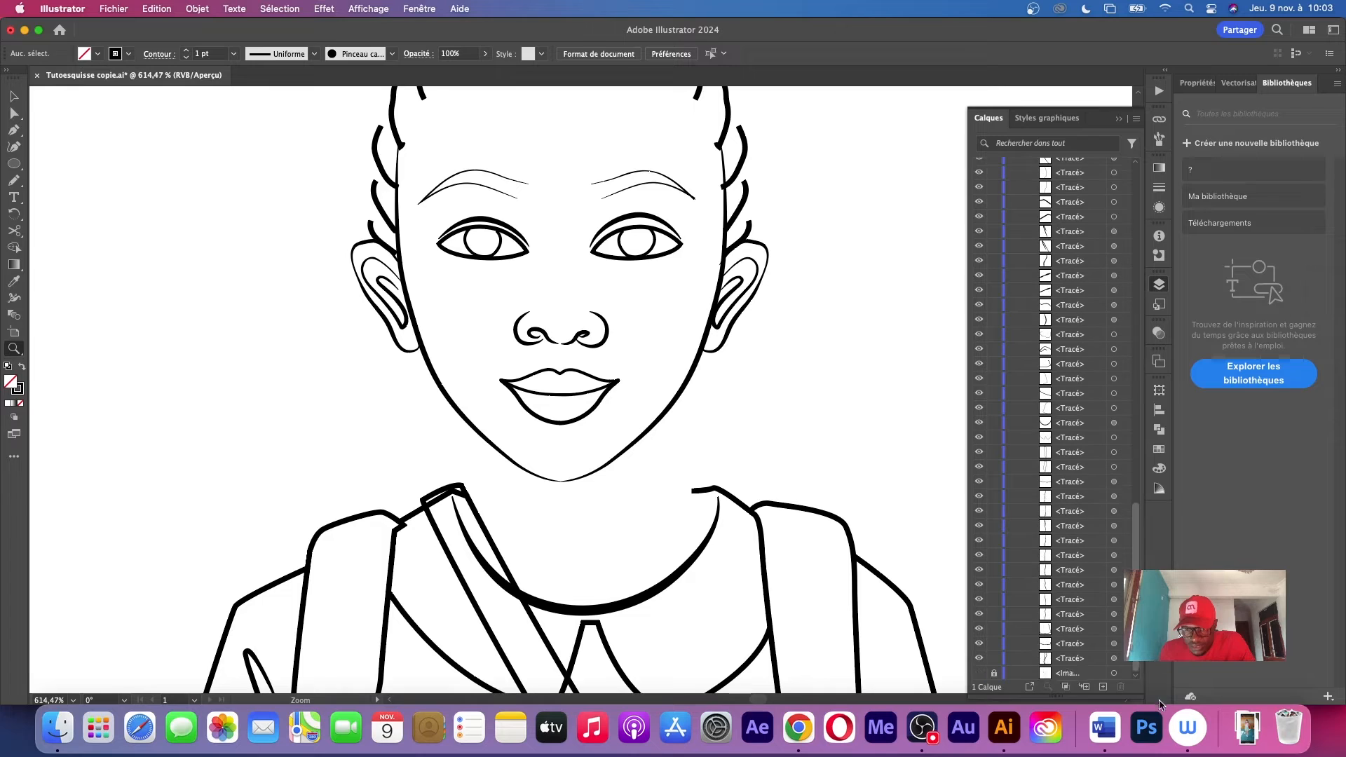
pyautogui.click(980, 673)
# Trace the sides of the neck and the braids hanging from behind both ears to the shoulders
pyautogui.press('p')
pyautogui.click(468, 424)
pyautogui.click(670, 403)
pyautogui.click(422, 347)
pyautogui.click(721, 490)
pyautogui.click(443, 391)
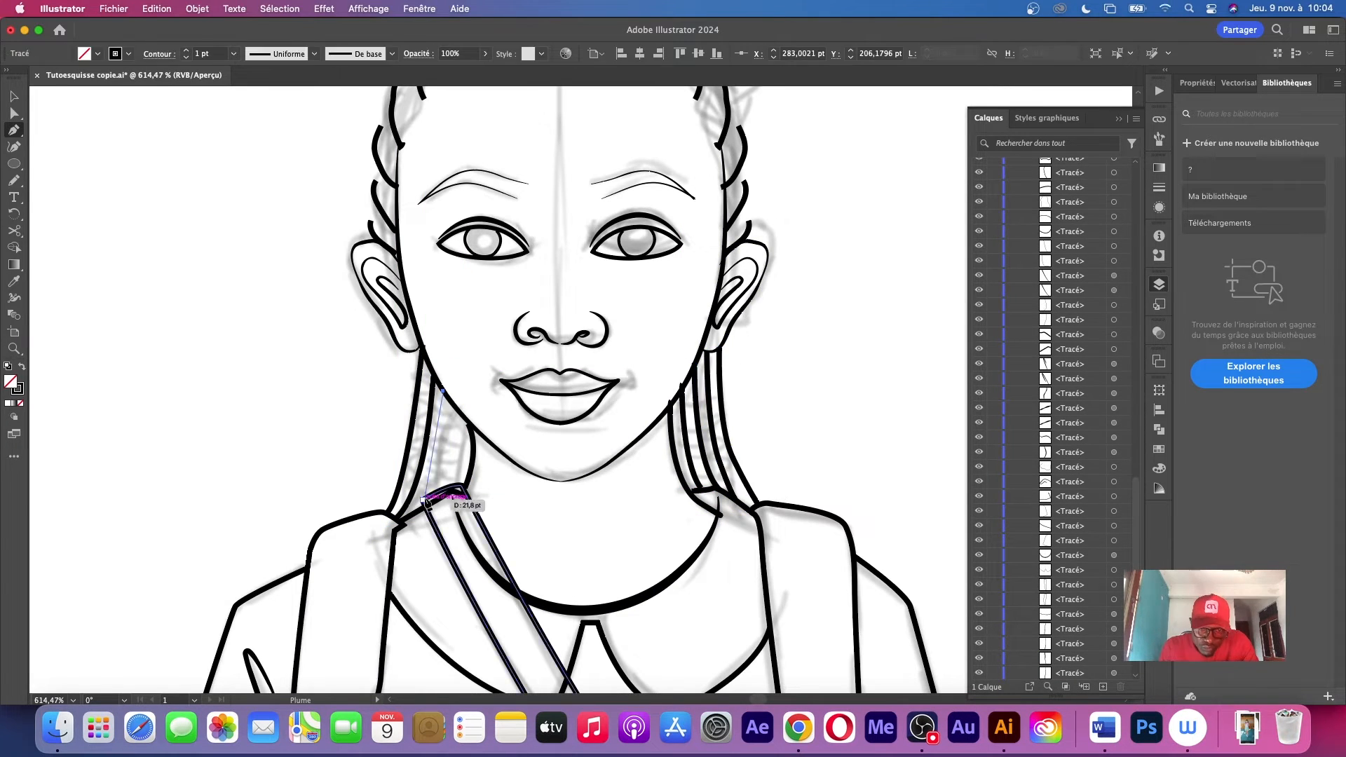
pyautogui.click(424, 500)
# Trace the angular outline and folds of the headpiece around the top of the hair with the Pen tool
pyautogui.press('p')
pyautogui.click(304, 414)
pyautogui.click(394, 171)
pyautogui.click(886, 442)
pyautogui.click(845, 528)
pyautogui.click(798, 361)
pyautogui.press('v')
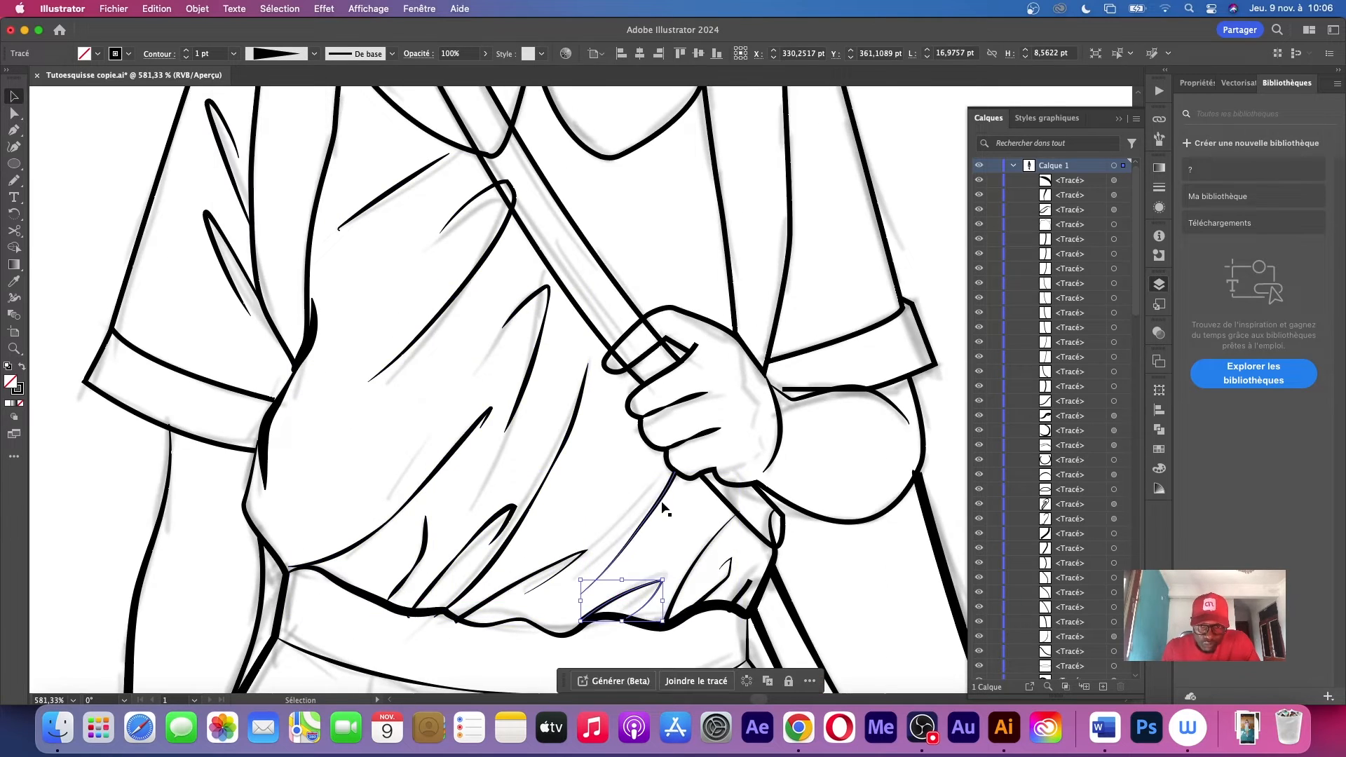
# Examine the finished line art from the whole figure to close-ups of the face, shirt, bag and skirt
pyautogui.press('super+0')
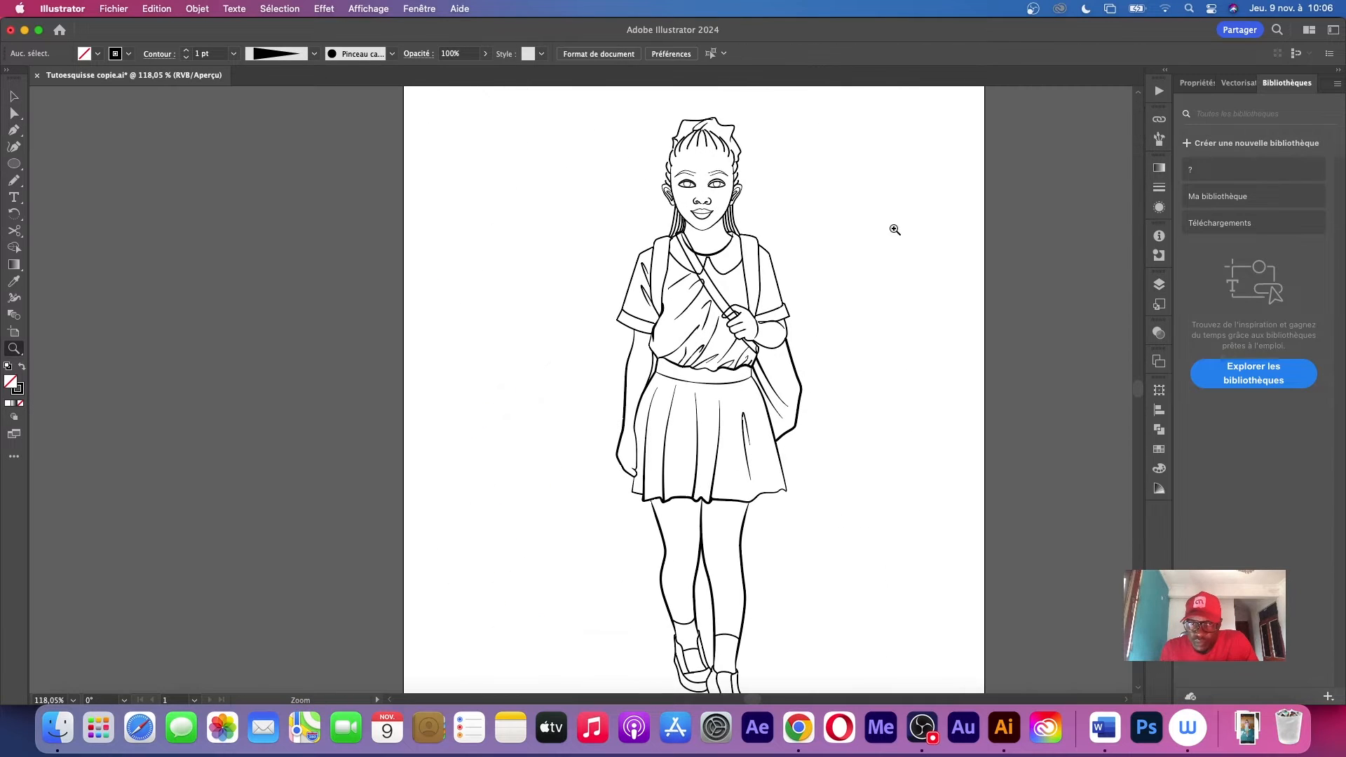
pyautogui.moveTo(776, 181); pyautogui.dragTo(865, 246)
pyautogui.moveTo(840, 418); pyautogui.dragTo(814, 337)
pyautogui.moveTo(836, 391); pyautogui.dragTo(737, 469)
pyautogui.moveTo(779, 421); pyautogui.dragTo(659, 330)
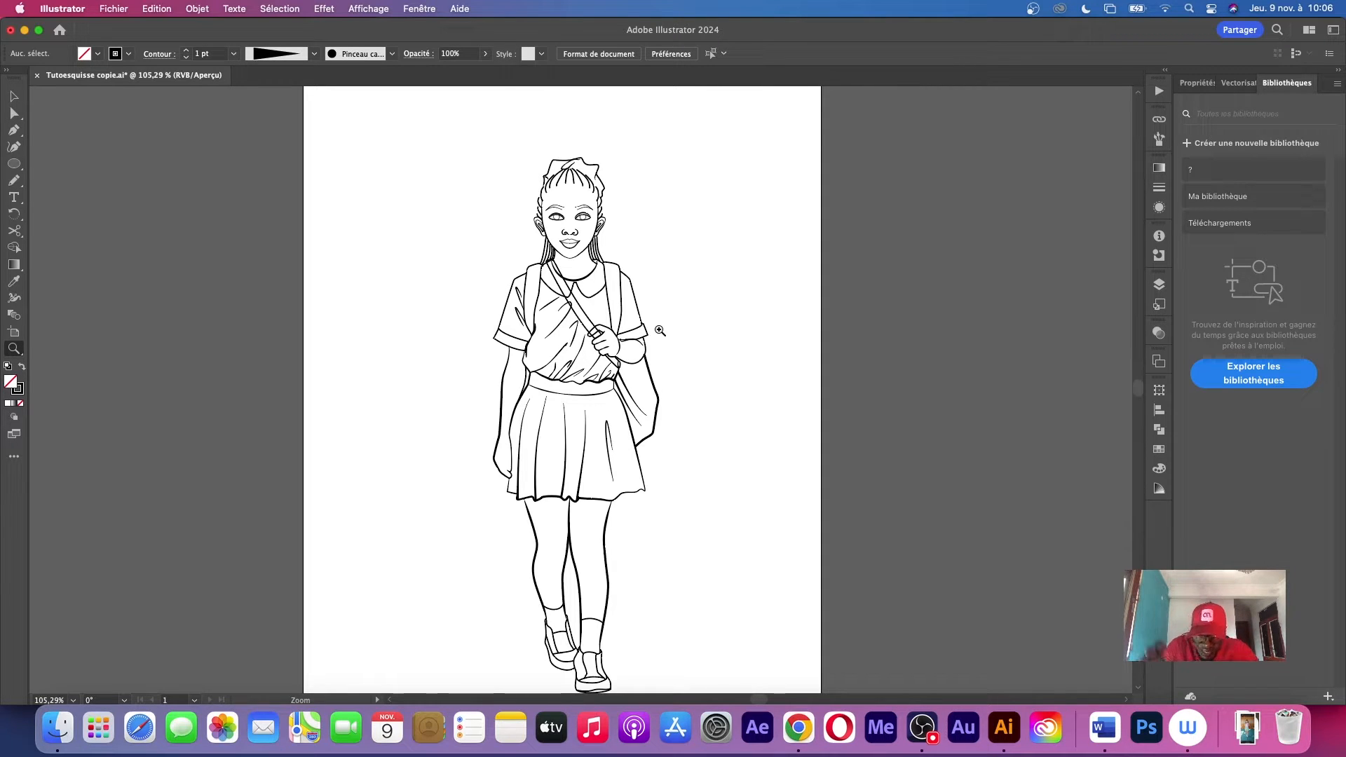
pyautogui.moveTo(530, 146)
pyautogui.mouseDown()
pyautogui.moveTo(655, 126)
pyautogui.moveTo(796, 235)
pyautogui.mouseUp()
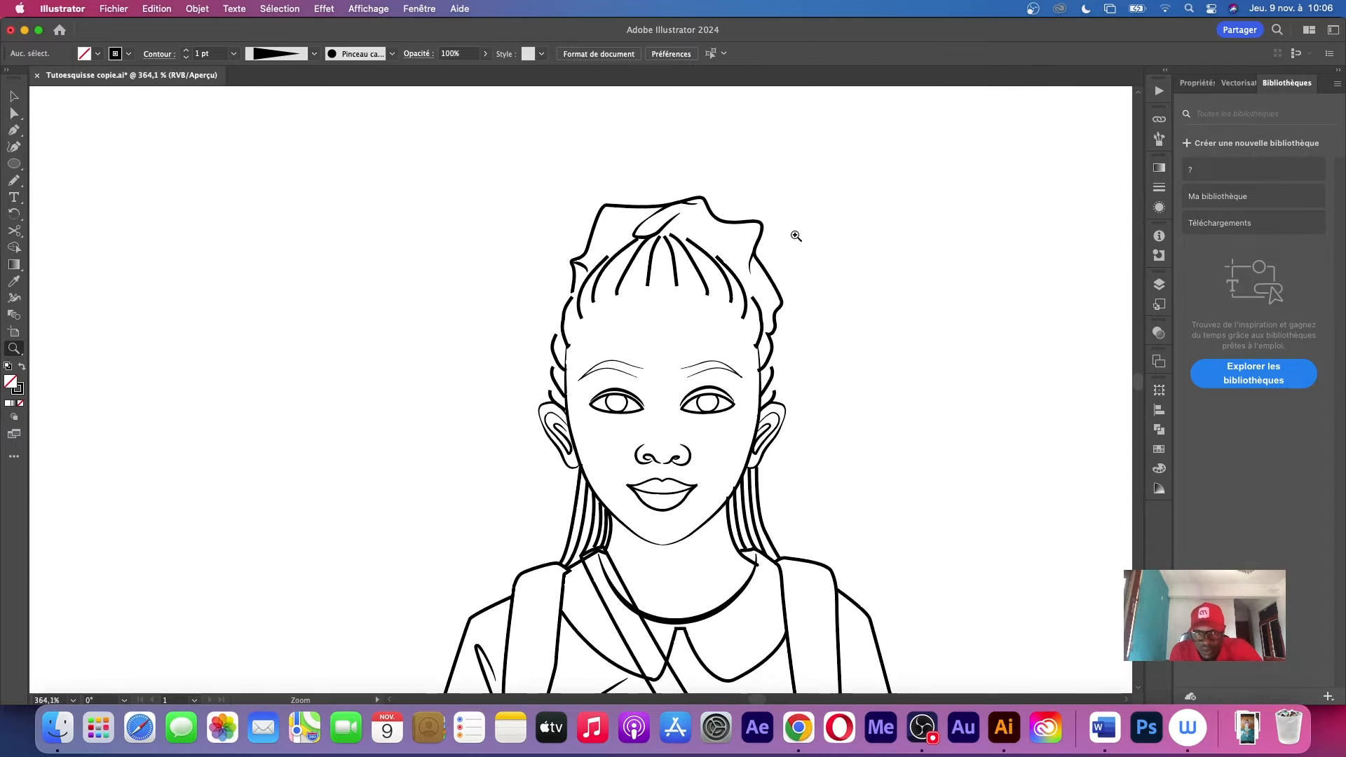
pyautogui.moveTo(692, 290); pyautogui.dragTo(791, 265)
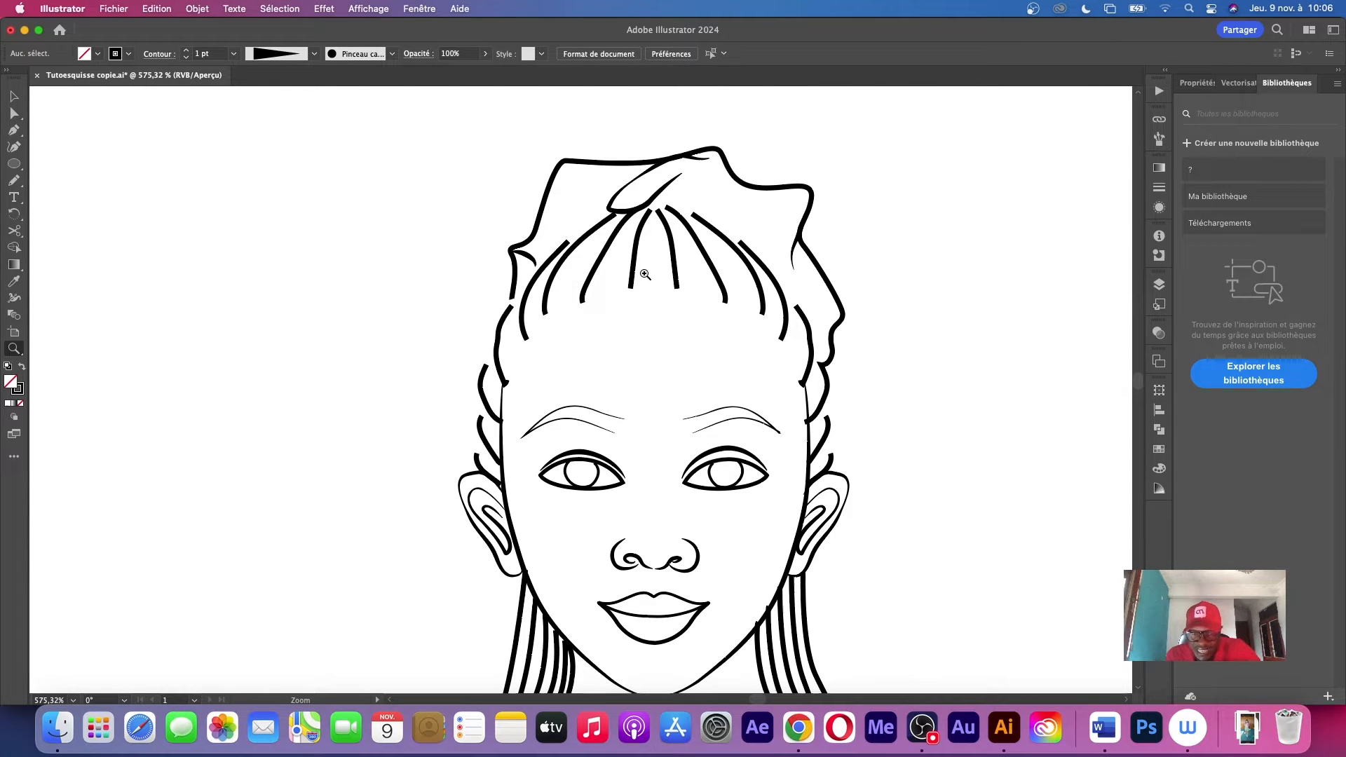
pyautogui.moveTo(642, 359); pyautogui.dragTo(671, 377)
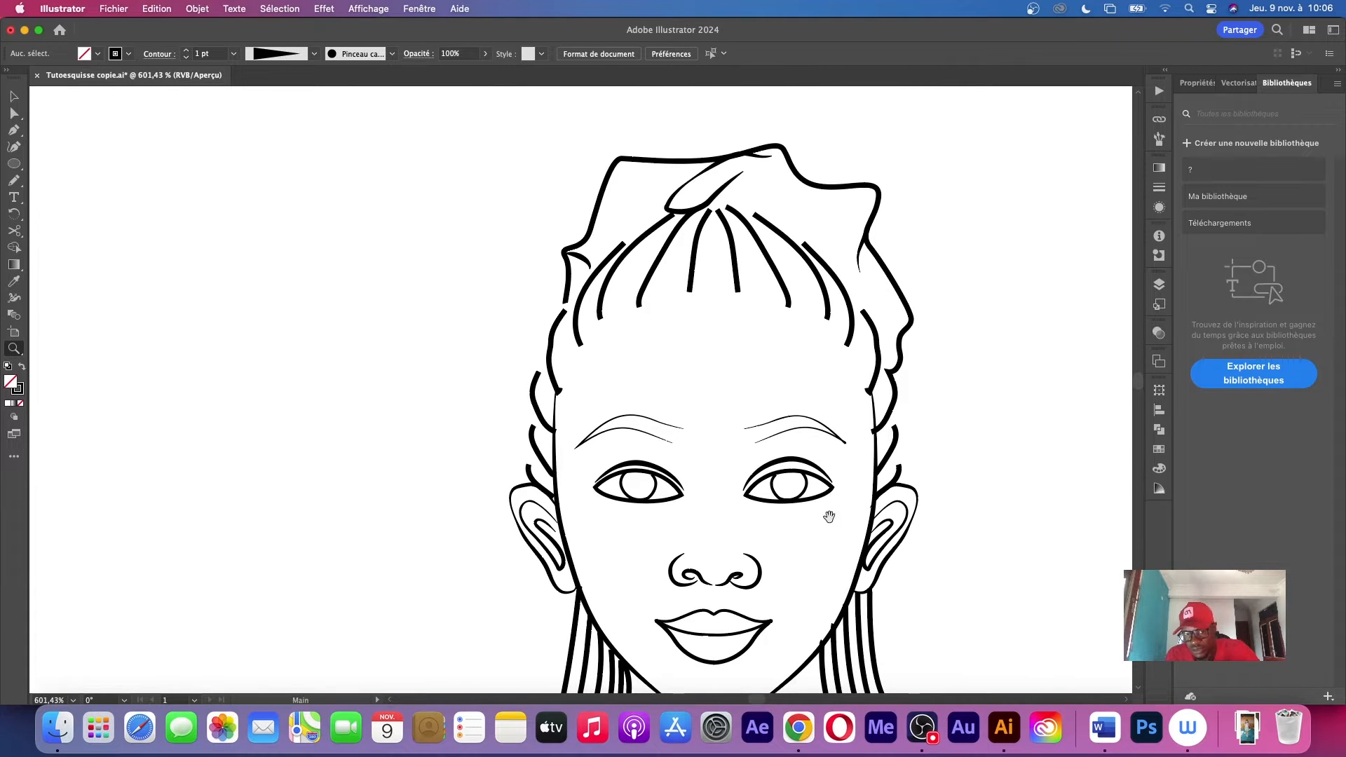
pyautogui.moveTo(820, 583); pyautogui.dragTo(717, 239)
pyautogui.moveTo(761, 308); pyautogui.dragTo(691, 407)
pyautogui.moveTo(723, 441); pyautogui.dragTo(675, 310)
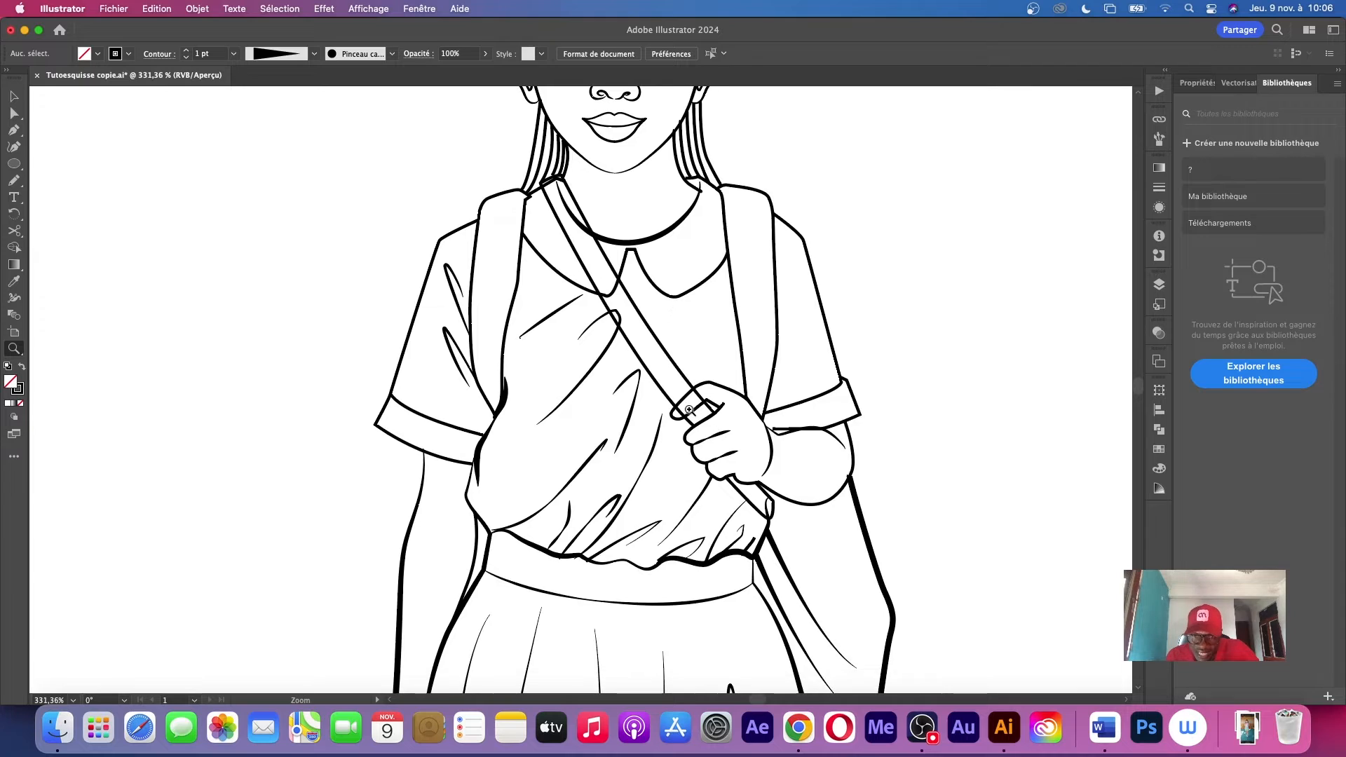
pyautogui.moveTo(689, 409); pyautogui.dragTo(660, 386)
pyautogui.moveTo(765, 290); pyautogui.dragTo(435, 357)
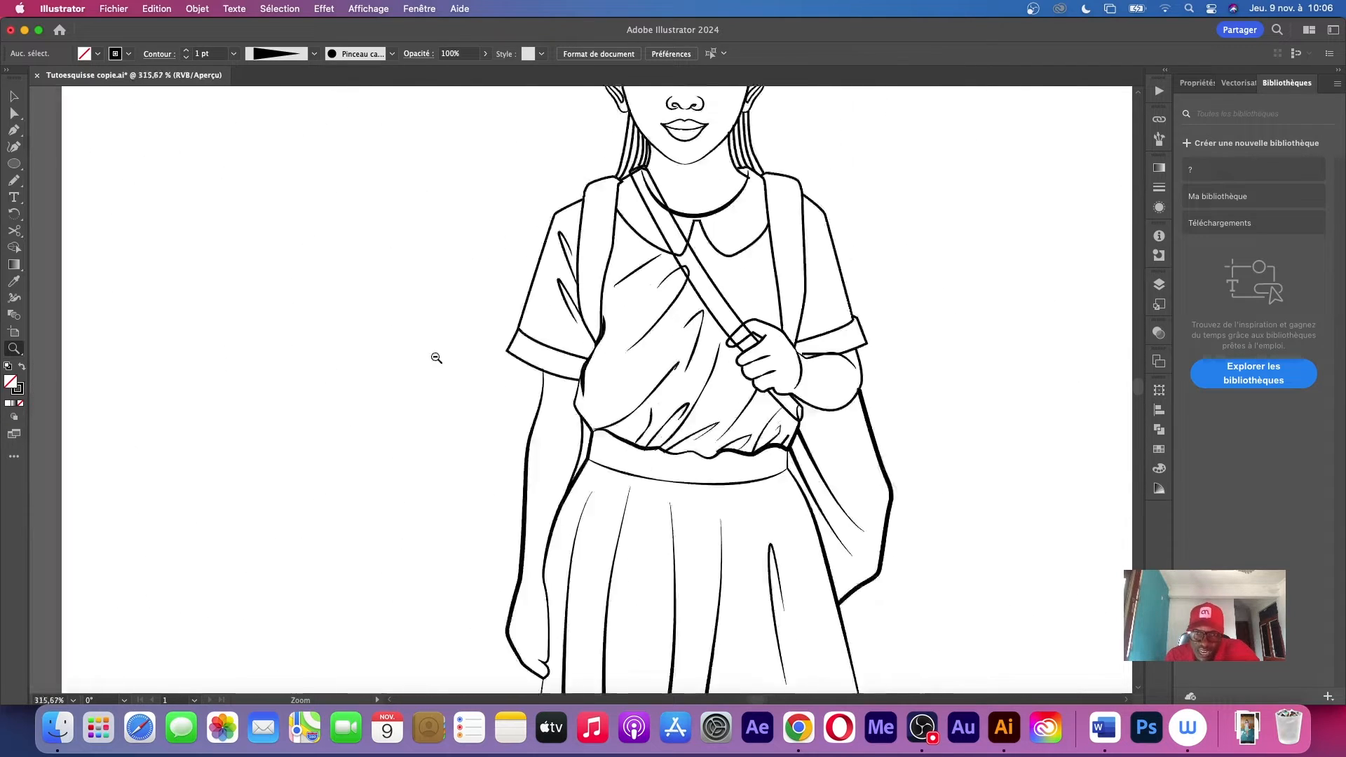
pyautogui.moveTo(785, 415); pyautogui.dragTo(845, 458)
pyautogui.moveTo(606, 458); pyautogui.dragTo(713, 440)
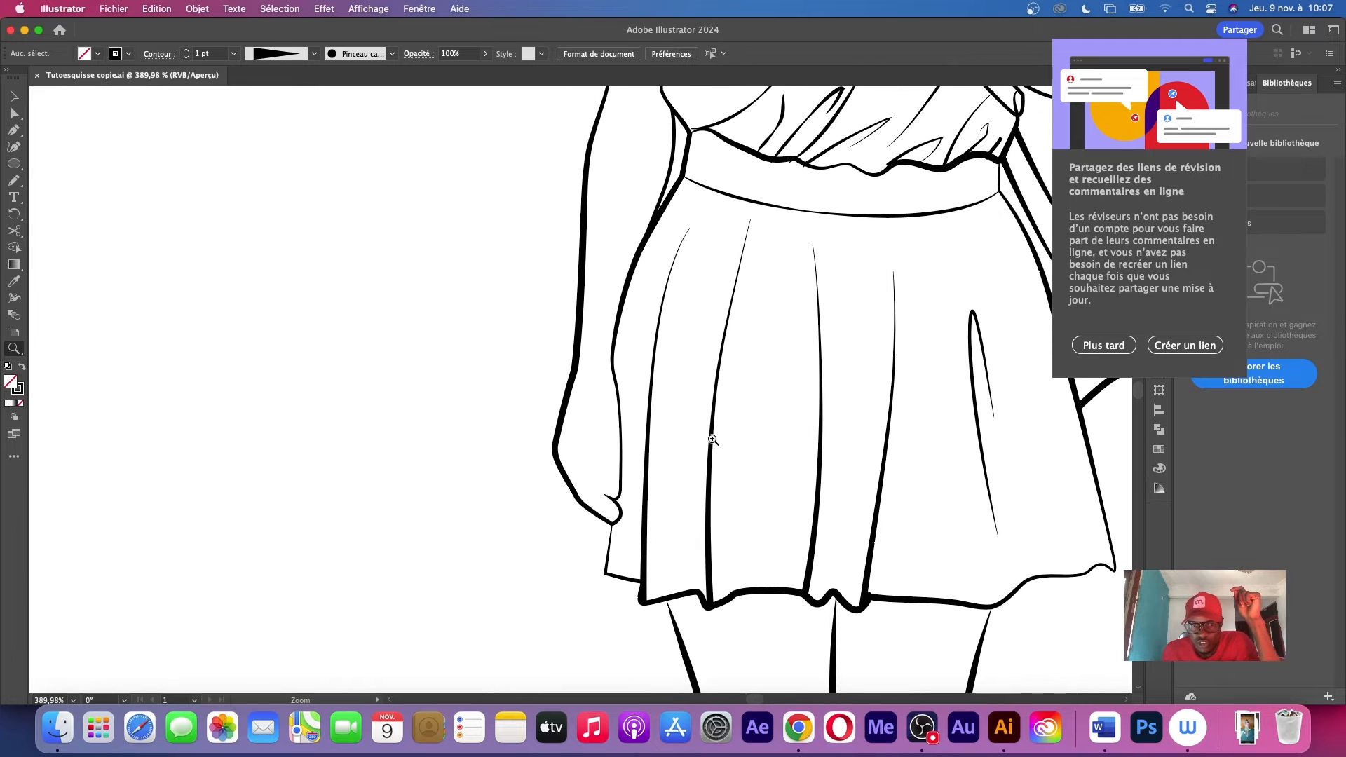
pyautogui.moveTo(843, 245); pyautogui.dragTo(574, 266)
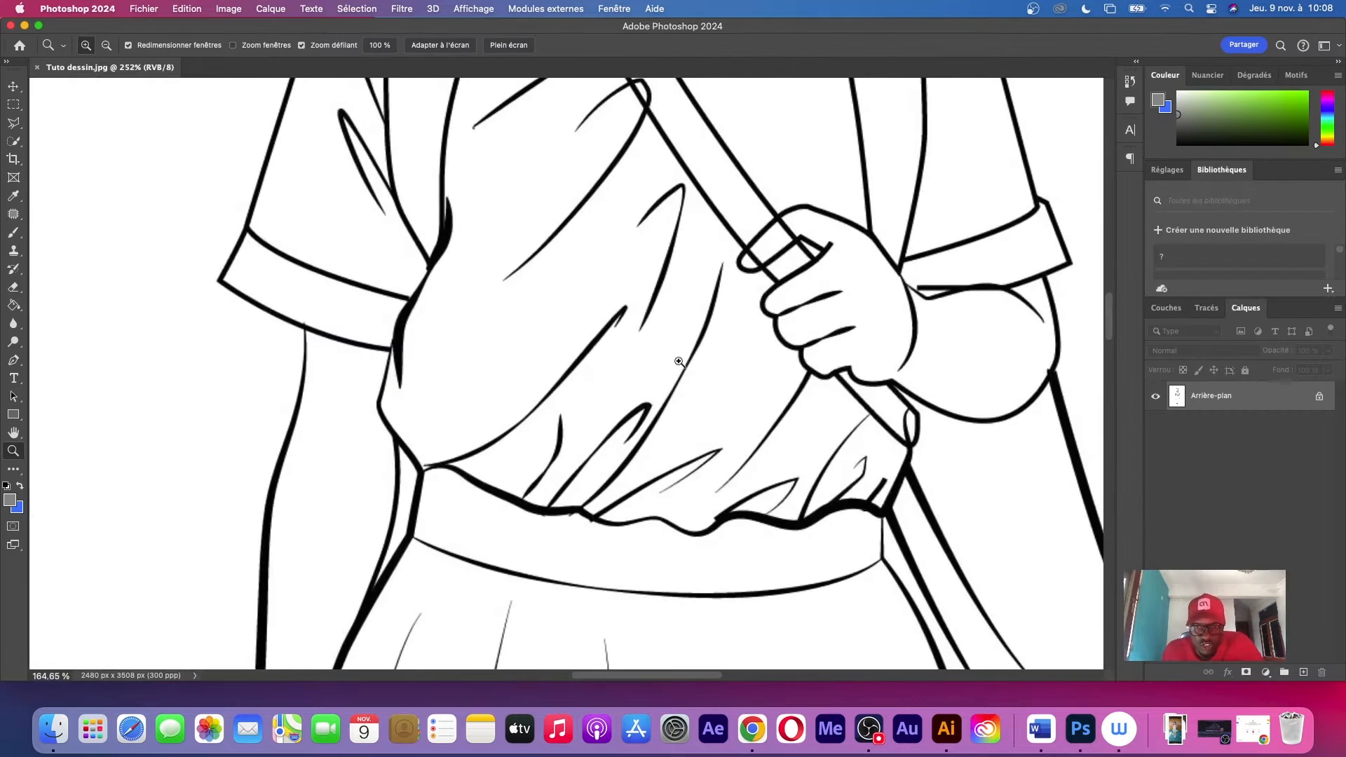
# Switch to Photoshop with Tuto dessin.jpg and add a new layer above the background for details on the head
pyautogui.moveTo(684, 371); pyautogui.dragTo(620, 370)
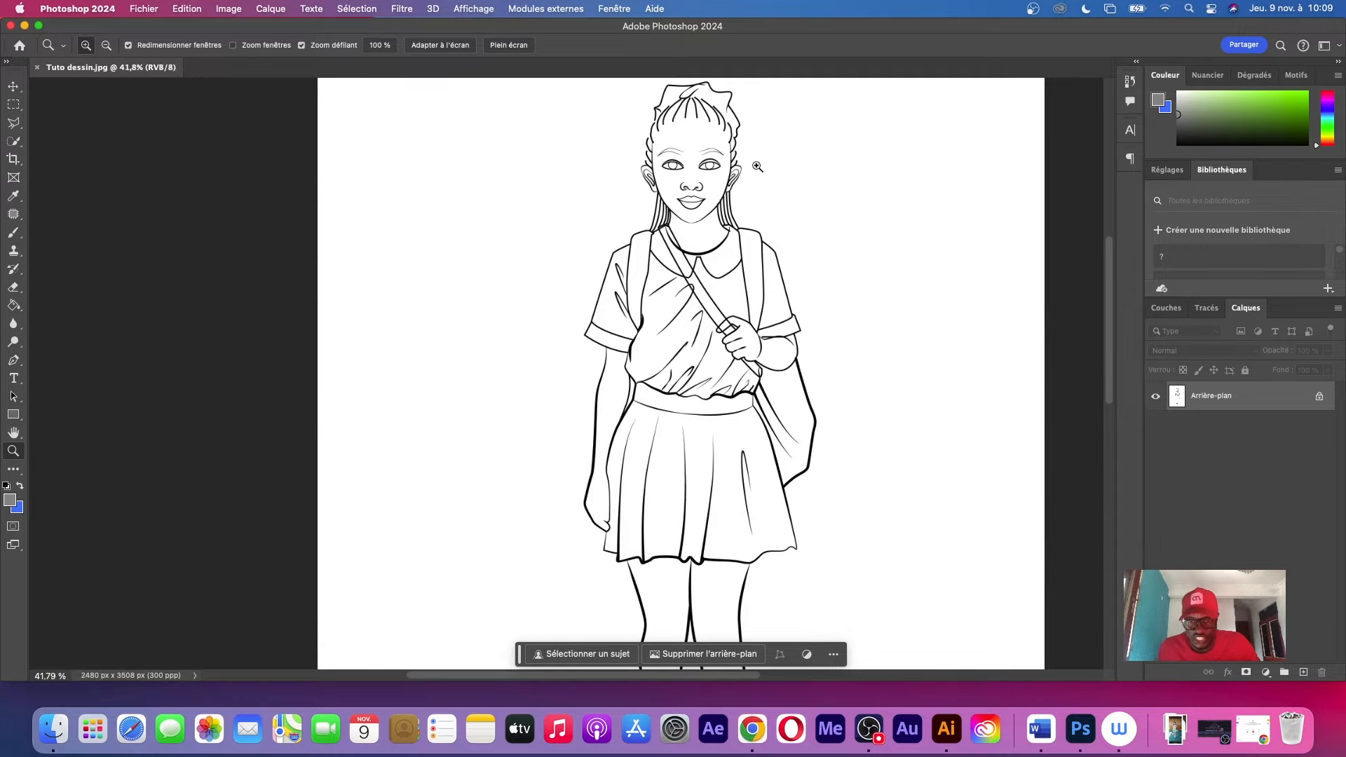
pyautogui.moveTo(708, 106); pyautogui.dragTo(628, 267)
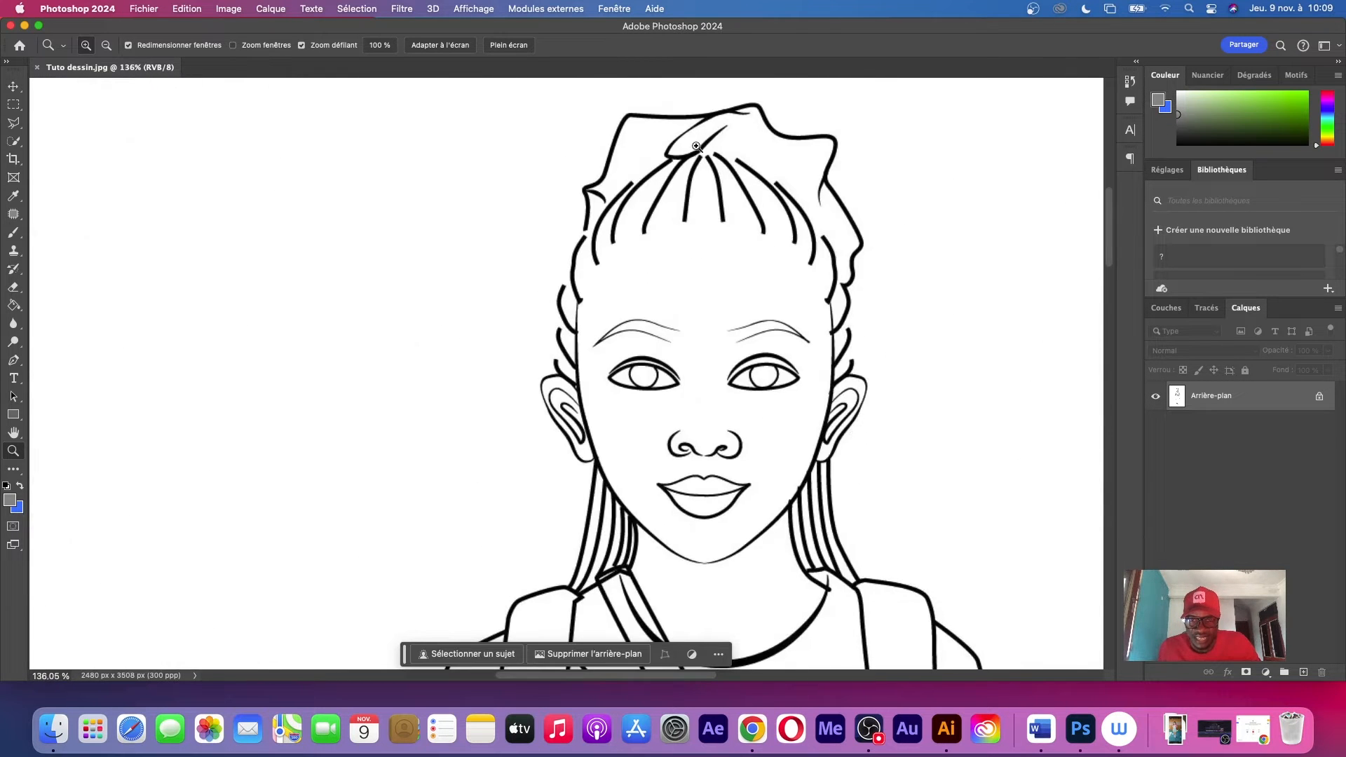
pyautogui.moveTo(698, 148); pyautogui.dragTo(667, 237)
pyautogui.moveTo(894, 264); pyautogui.dragTo(716, 295)
pyautogui.click(1304, 672)
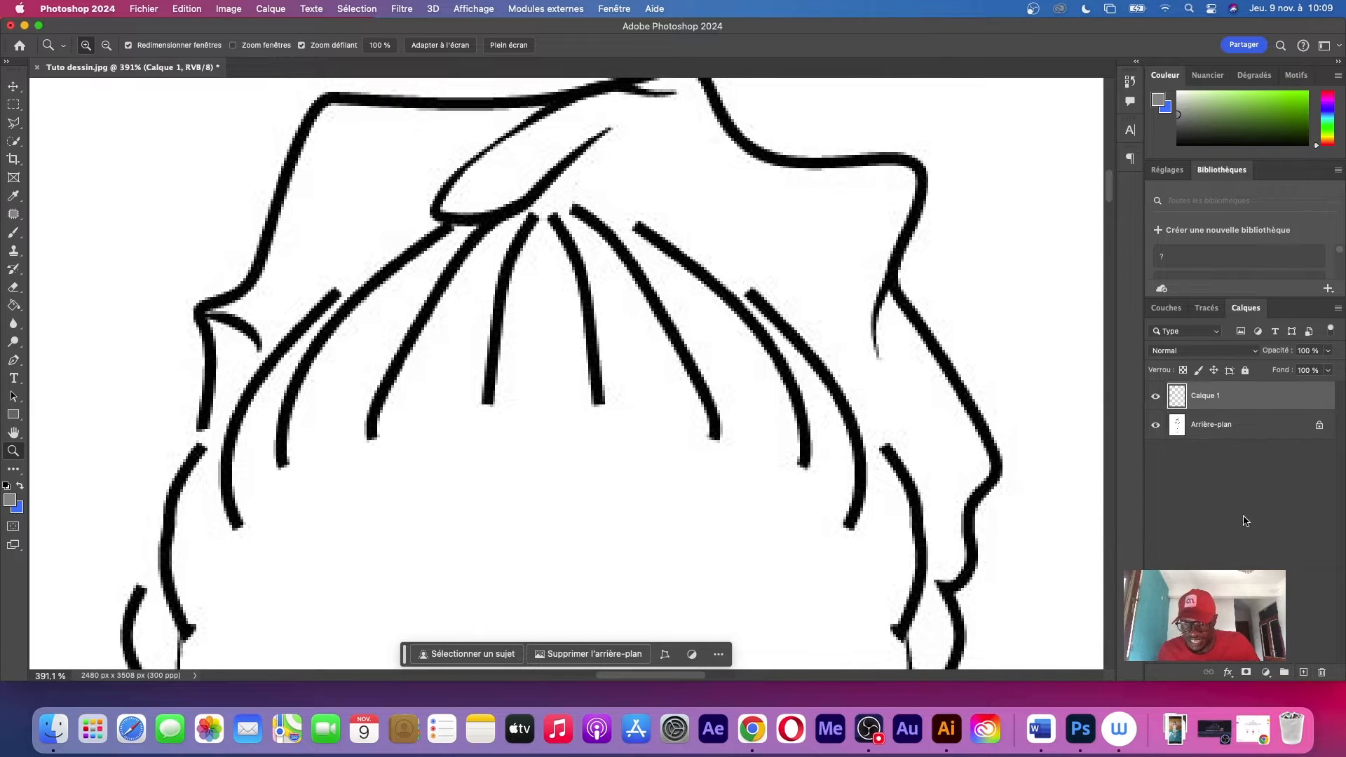
pyautogui.press('b')
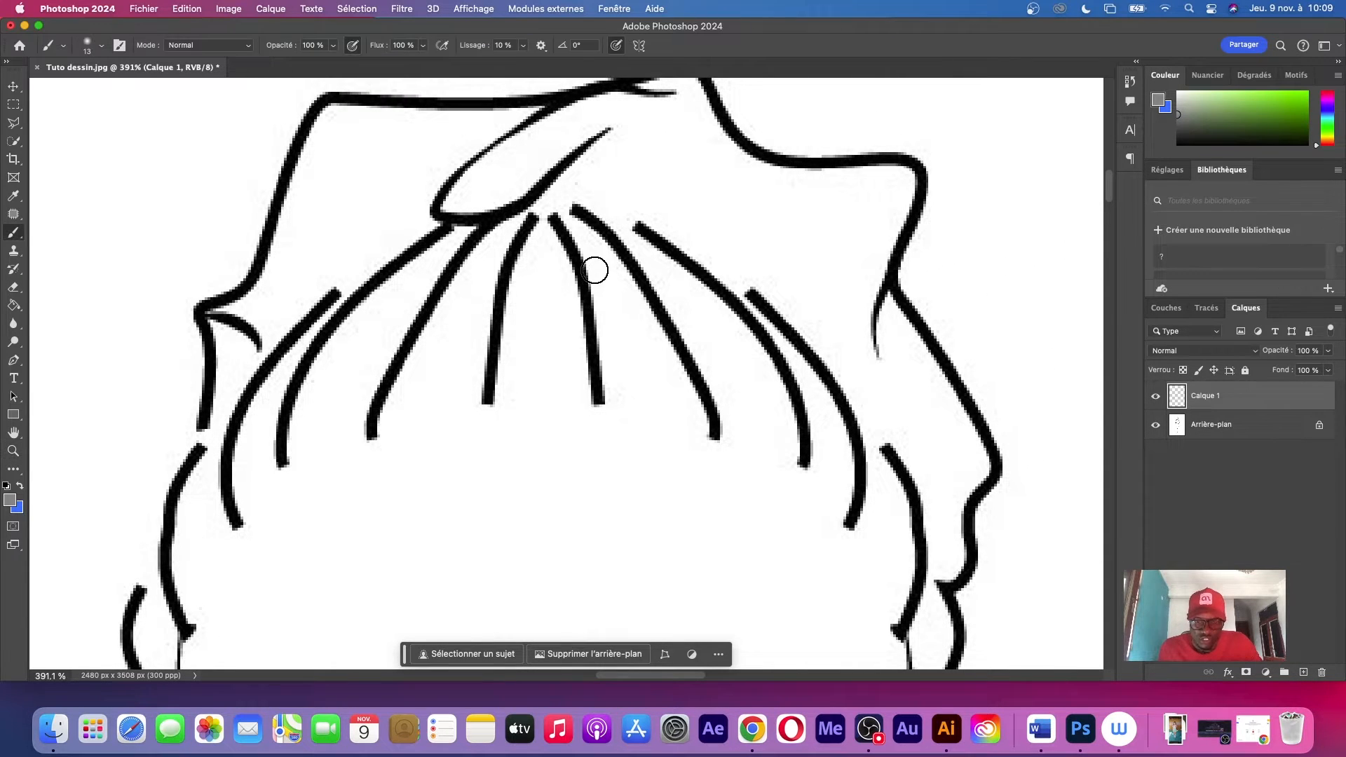
pyautogui.moveTo(354, 193)
pyautogui.mouseDown()
pyautogui.moveTo(360, 355)
pyautogui.moveTo(452, 309)
pyautogui.mouseUp()
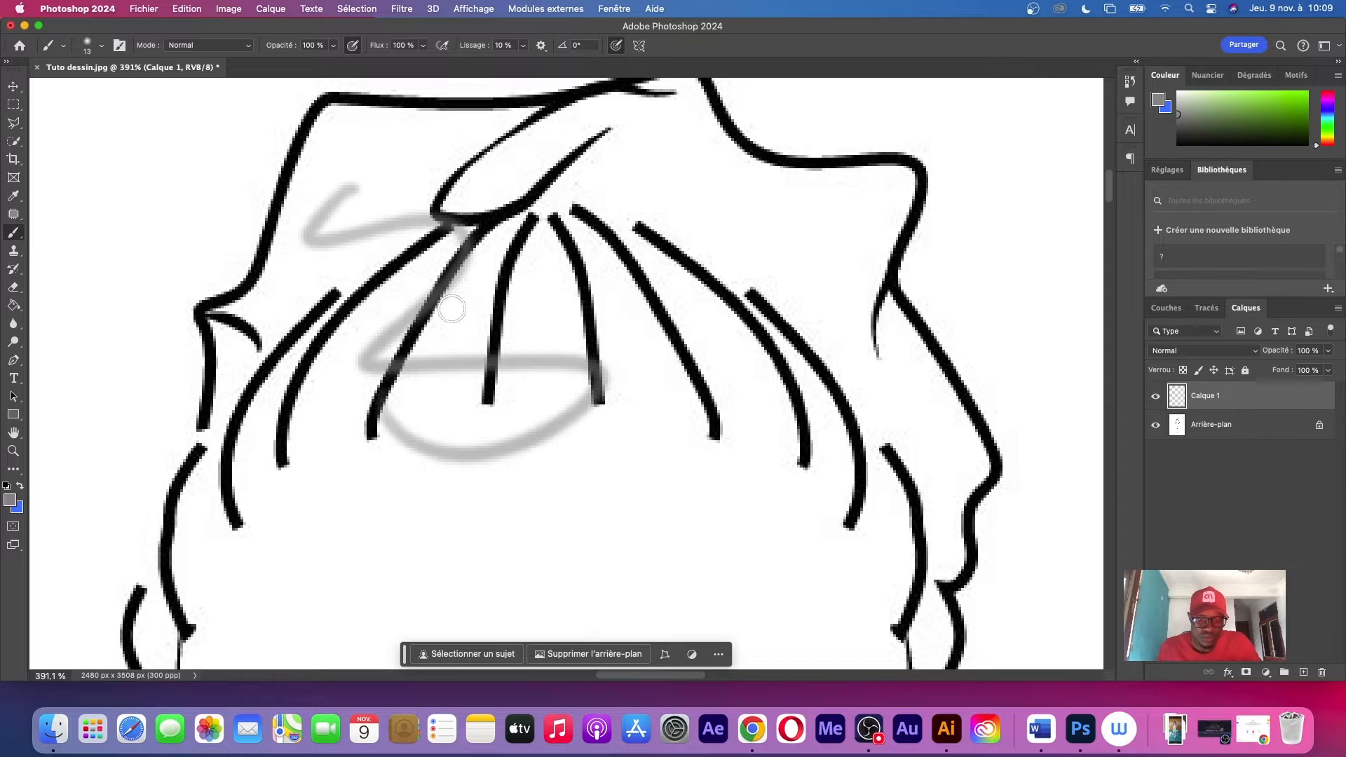
pyautogui.press('super+z')
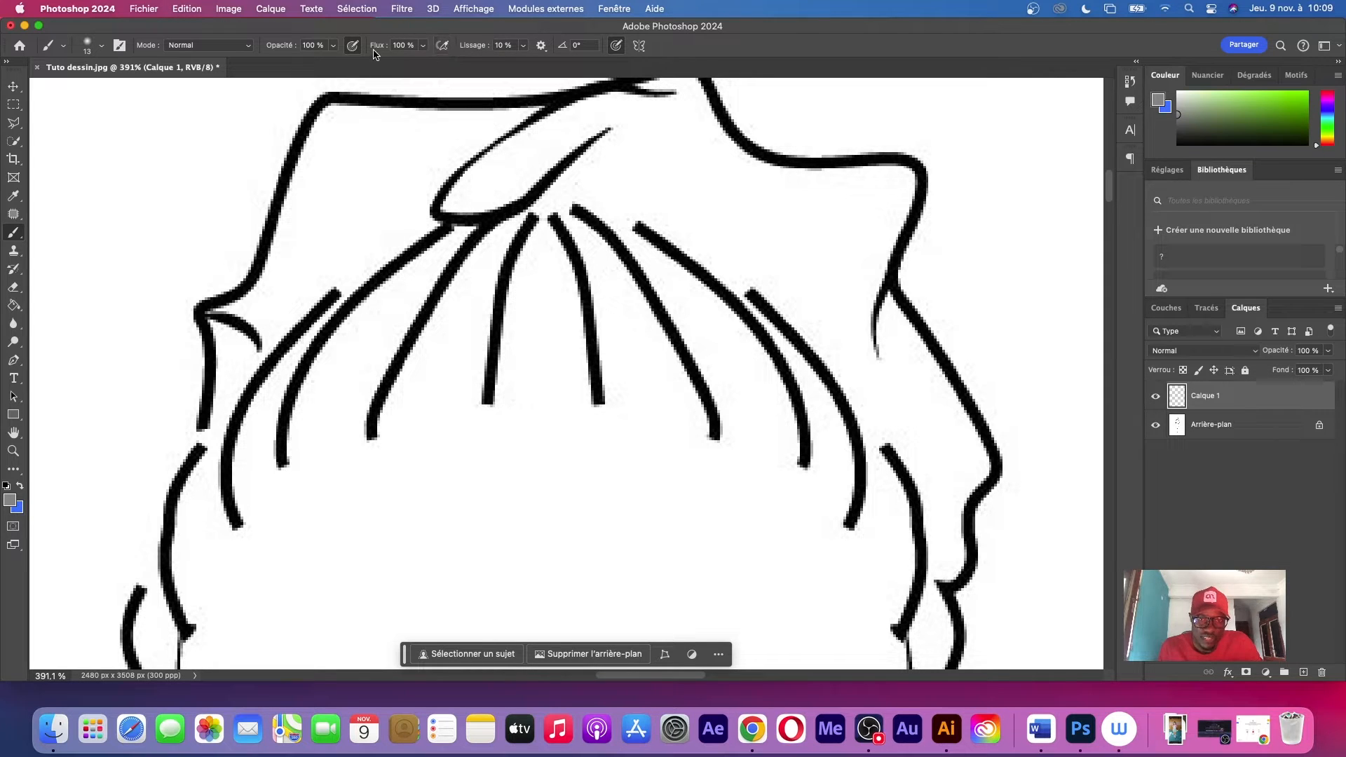
# Set up a black brush 8 px thick with 100% hardness and try it beside the headpiece
pyautogui.click(335, 46)
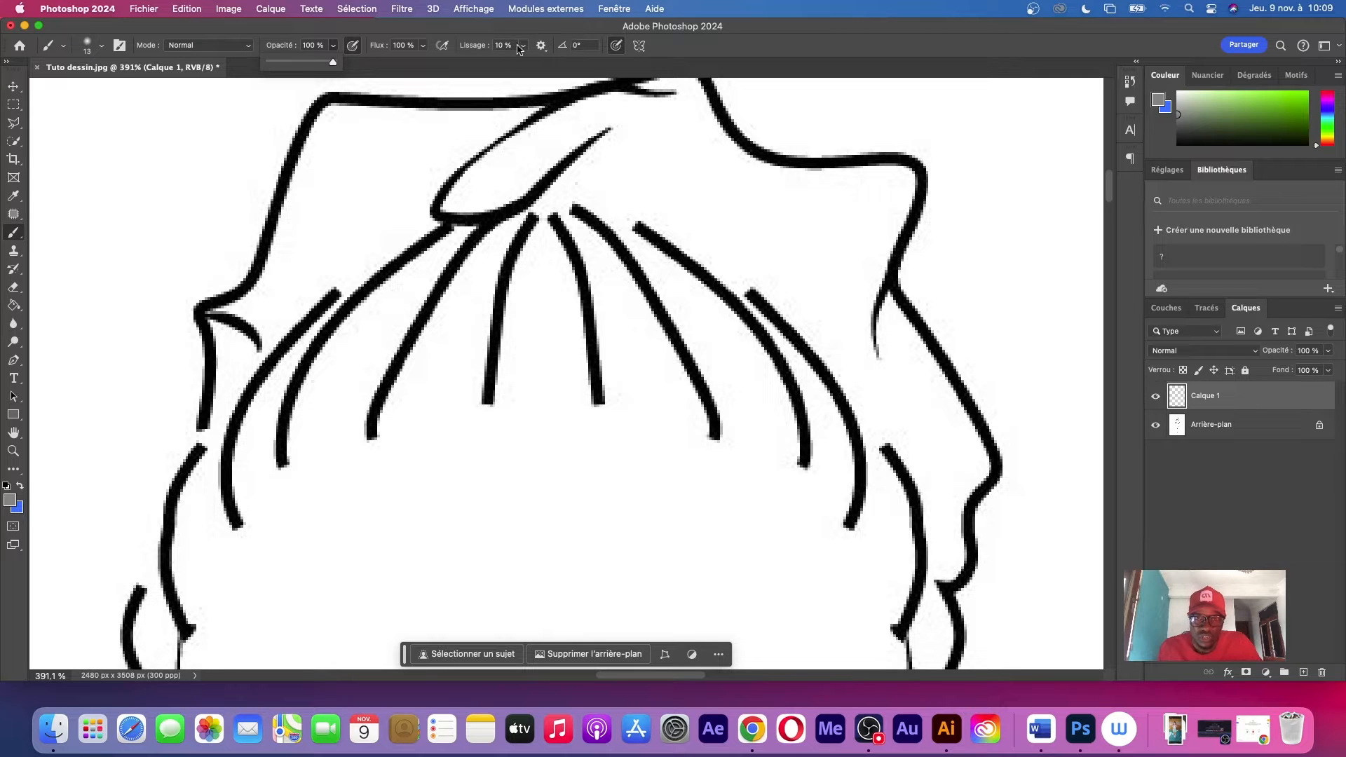
pyautogui.rightClick(557, 248)
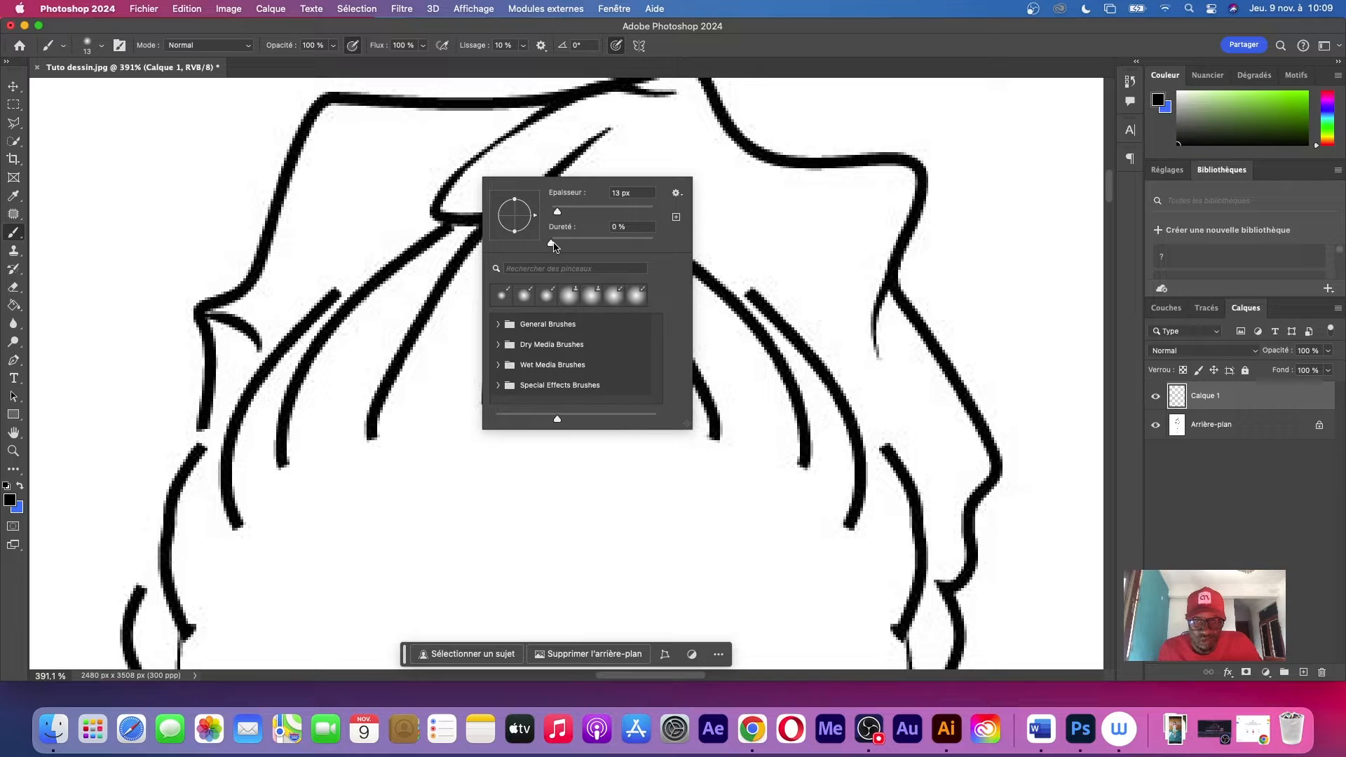
pyautogui.moveTo(600, 244); pyautogui.dragTo(653, 242)
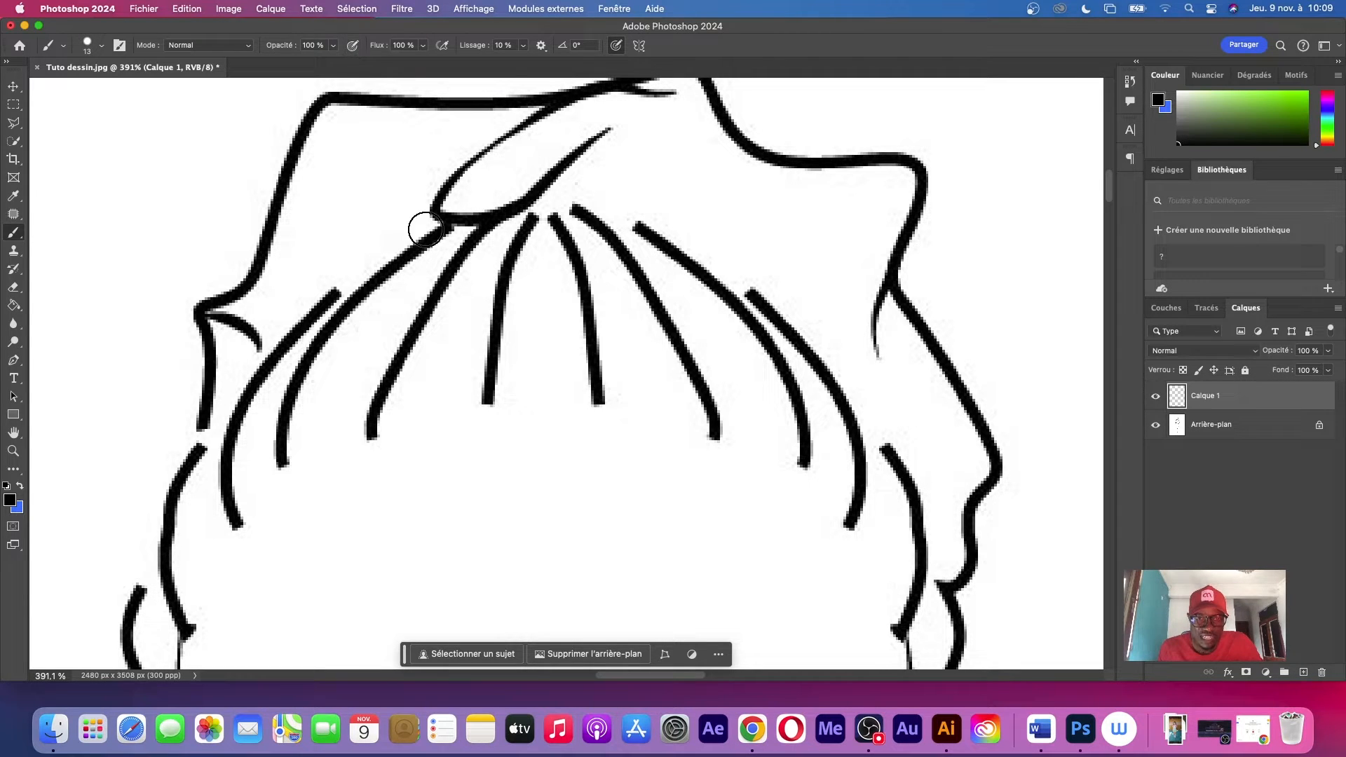
pyautogui.rightClick(147, 168)
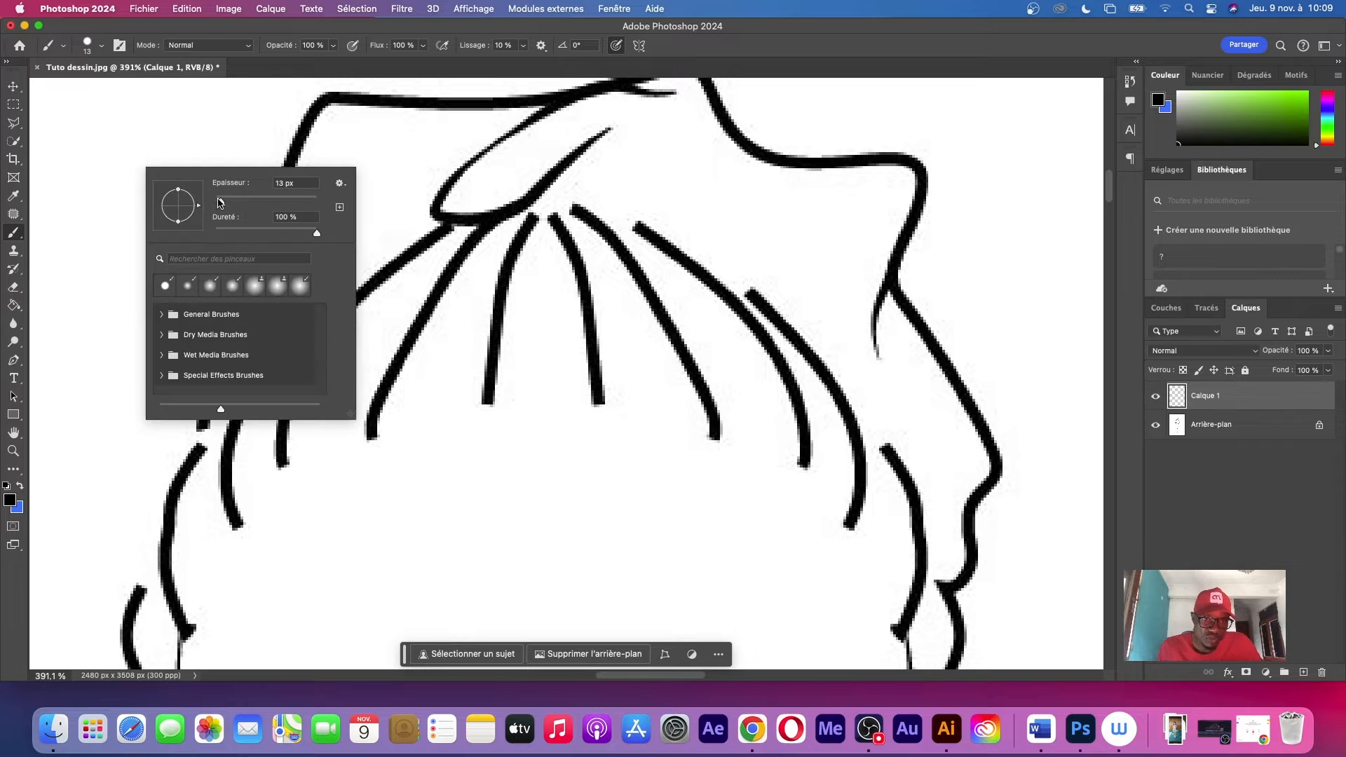
pyautogui.moveTo(219, 202); pyautogui.dragTo(217, 203)
pyautogui.moveTo(154, 127)
pyautogui.mouseDown()
pyautogui.moveTo(220, 267)
pyautogui.moveTo(184, 114)
pyautogui.mouseUp()
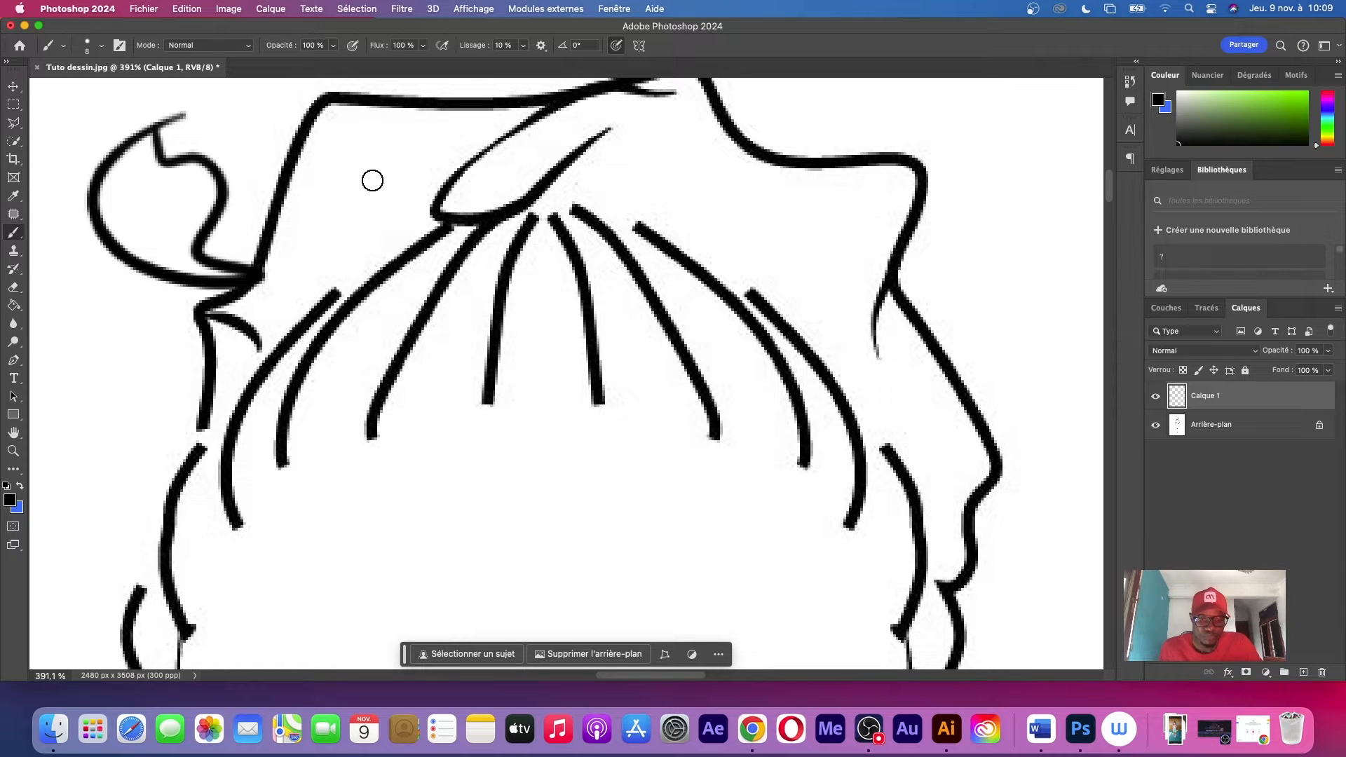
pyautogui.press('super+z')
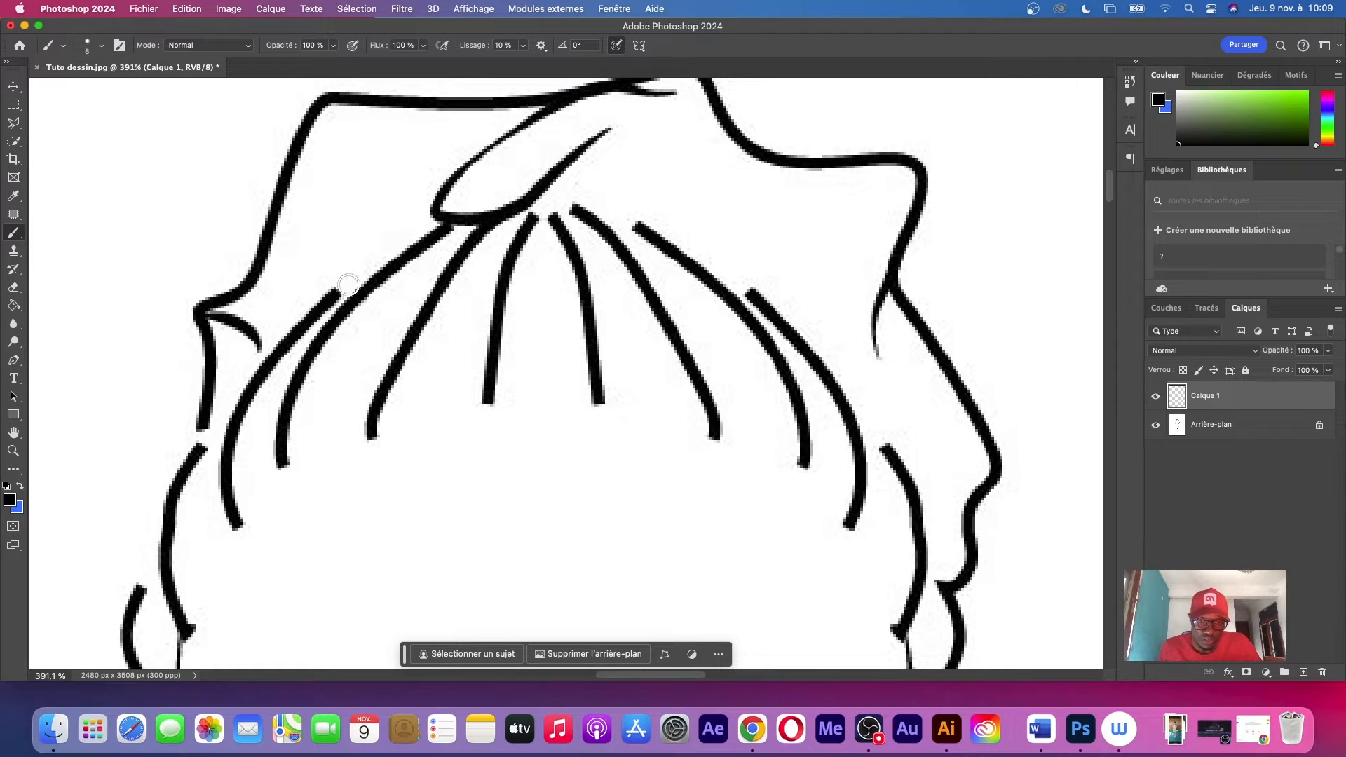
# Paint curved cross-strands between the hair lines from the temple up to the middle of the crown
pyautogui.moveTo(347, 286); pyautogui.dragTo(380, 271)
pyautogui.moveTo(268, 358); pyautogui.dragTo(331, 368)
pyautogui.moveTo(240, 419); pyautogui.dragTo(302, 397)
pyautogui.moveTo(221, 444)
pyautogui.mouseDown()
pyautogui.moveTo(278, 420)
pyautogui.moveTo(237, 469)
pyautogui.moveTo(275, 457)
pyautogui.moveTo(237, 498)
pyautogui.mouseUp()
pyautogui.moveTo(288, 432)
pyautogui.mouseDown()
pyautogui.moveTo(361, 421)
pyautogui.moveTo(376, 373)
pyautogui.moveTo(337, 363)
pyautogui.moveTo(419, 291)
pyautogui.mouseUp()
pyautogui.moveTo(345, 287); pyautogui.dragTo(438, 315)
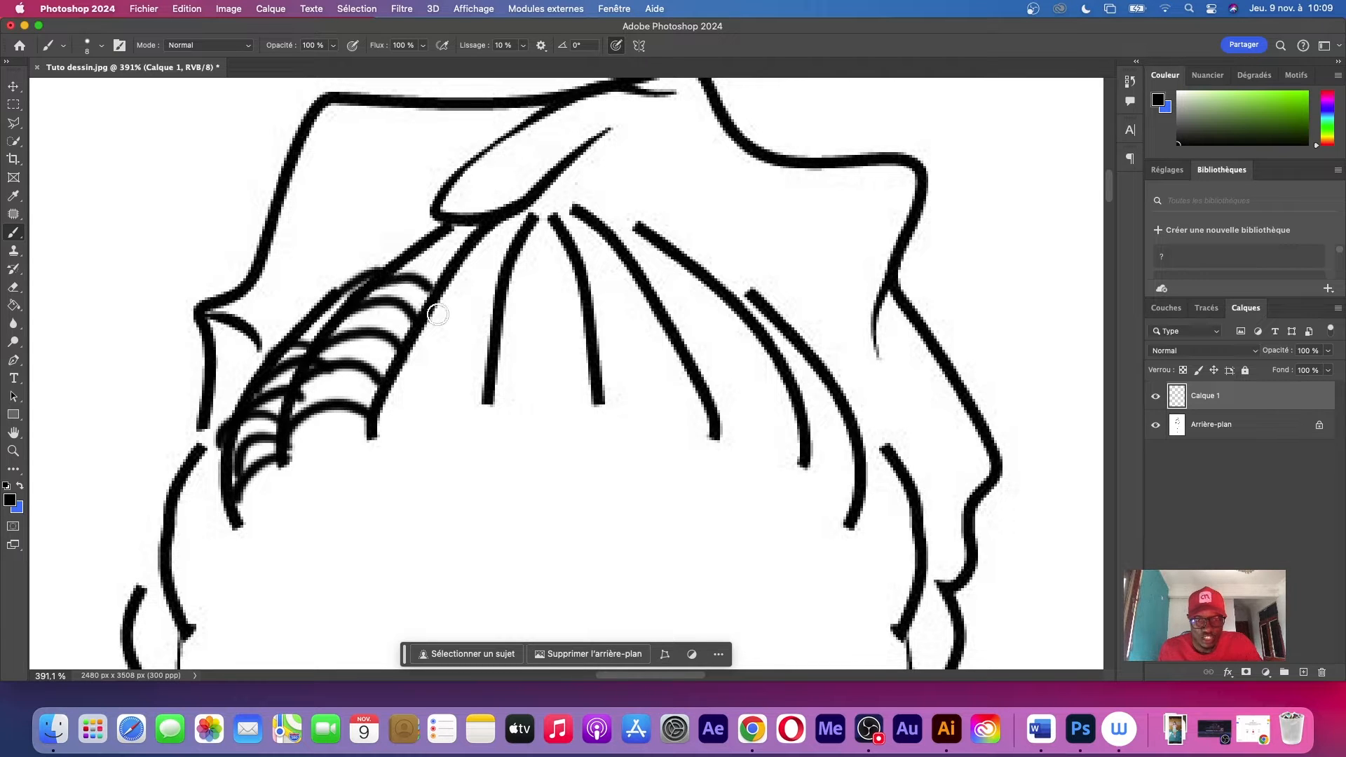
pyautogui.moveTo(381, 269)
pyautogui.mouseDown()
pyautogui.moveTo(464, 264)
pyautogui.moveTo(452, 219)
pyautogui.moveTo(490, 233)
pyautogui.moveTo(462, 287)
pyautogui.moveTo(443, 272)
pyautogui.moveTo(516, 278)
pyautogui.mouseUp()
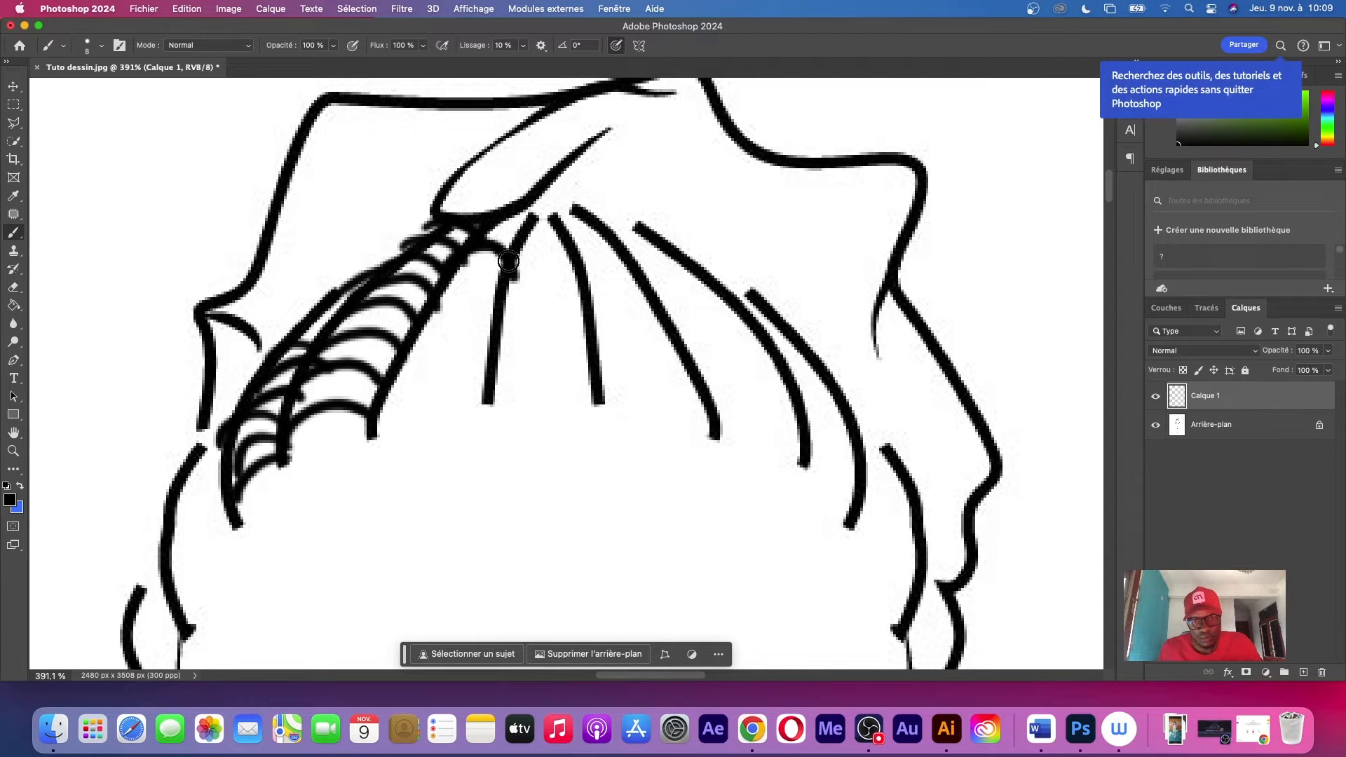
pyautogui.moveTo(492, 230)
pyautogui.mouseDown()
pyautogui.moveTo(523, 247)
pyautogui.moveTo(538, 226)
pyautogui.mouseUp()
pyautogui.moveTo(431, 296); pyautogui.dragTo(492, 286)
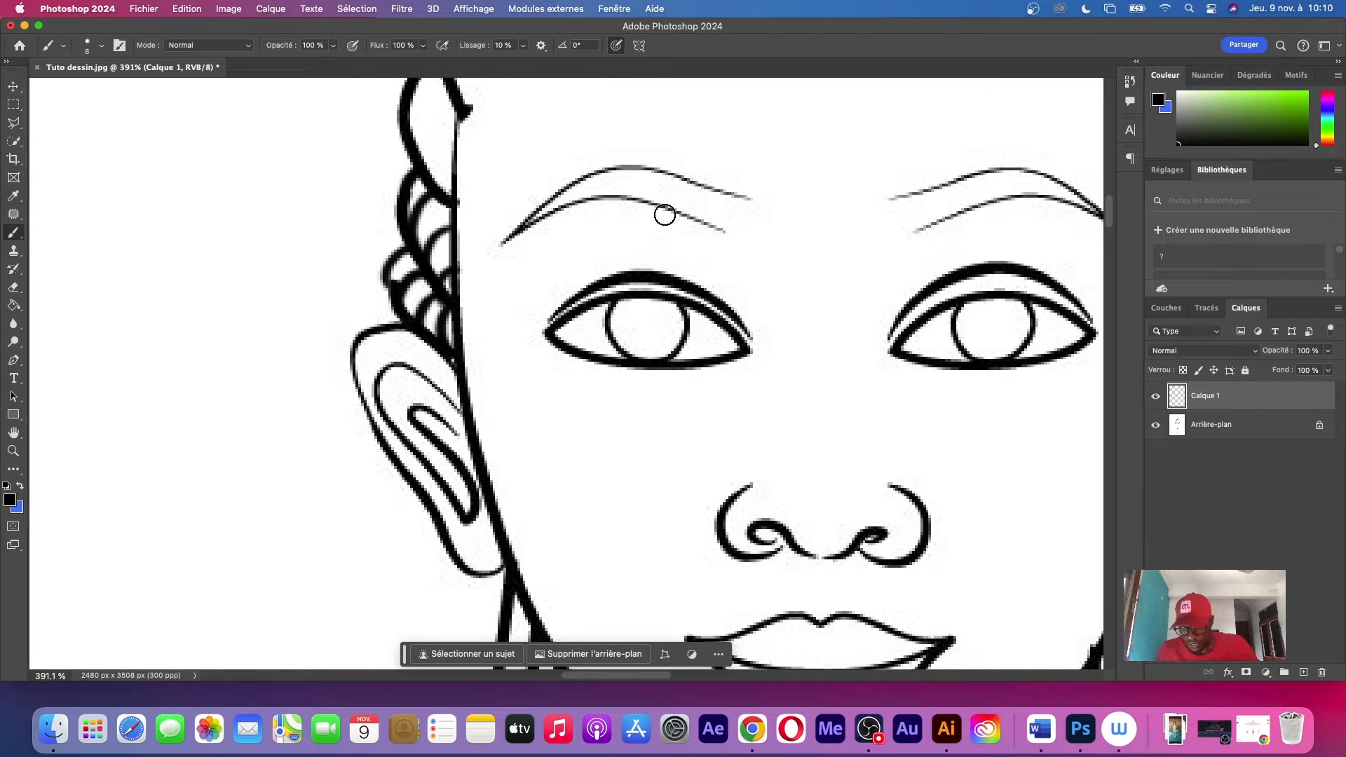
# Paint curved braid texture into the plaits beside the face and the braids hanging to the shoulders
pyautogui.scroll(15, 633, 146)
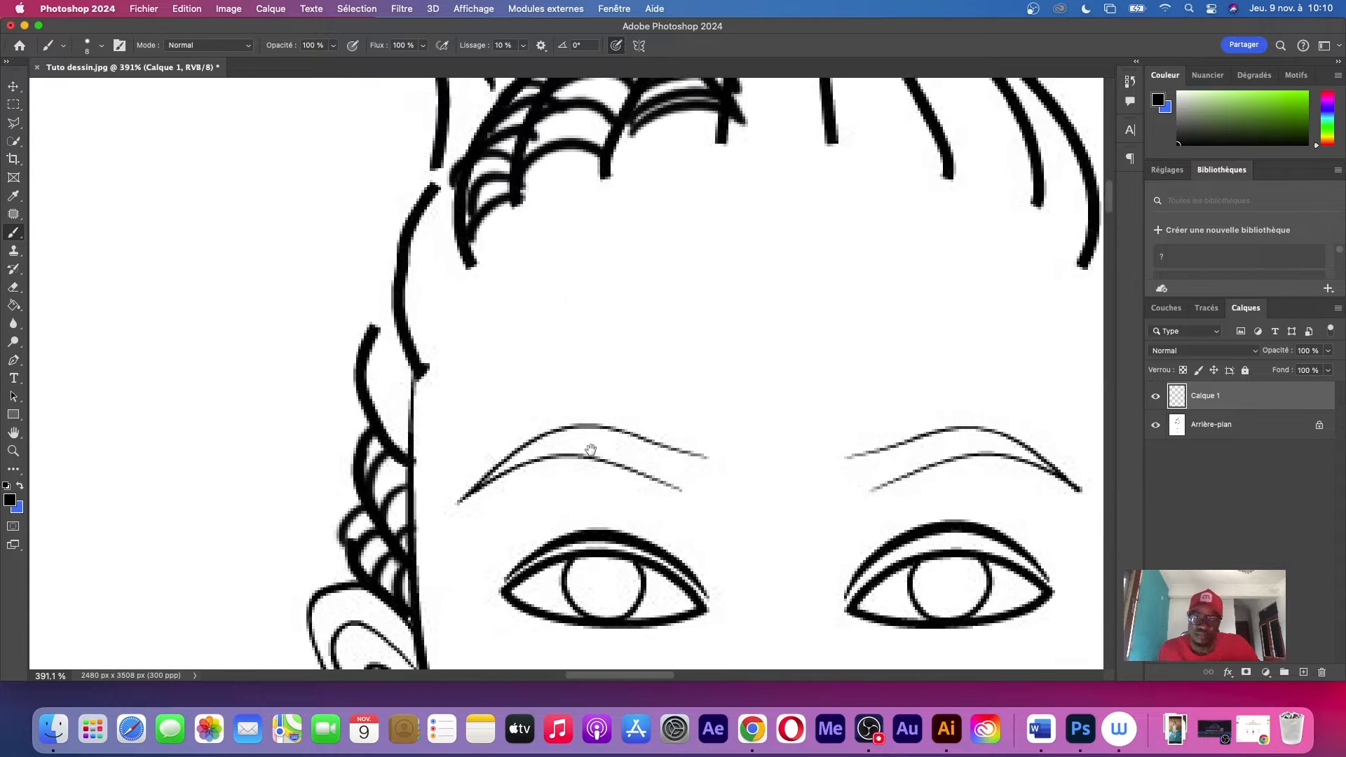
pyautogui.scroll(-20, 920, 490)
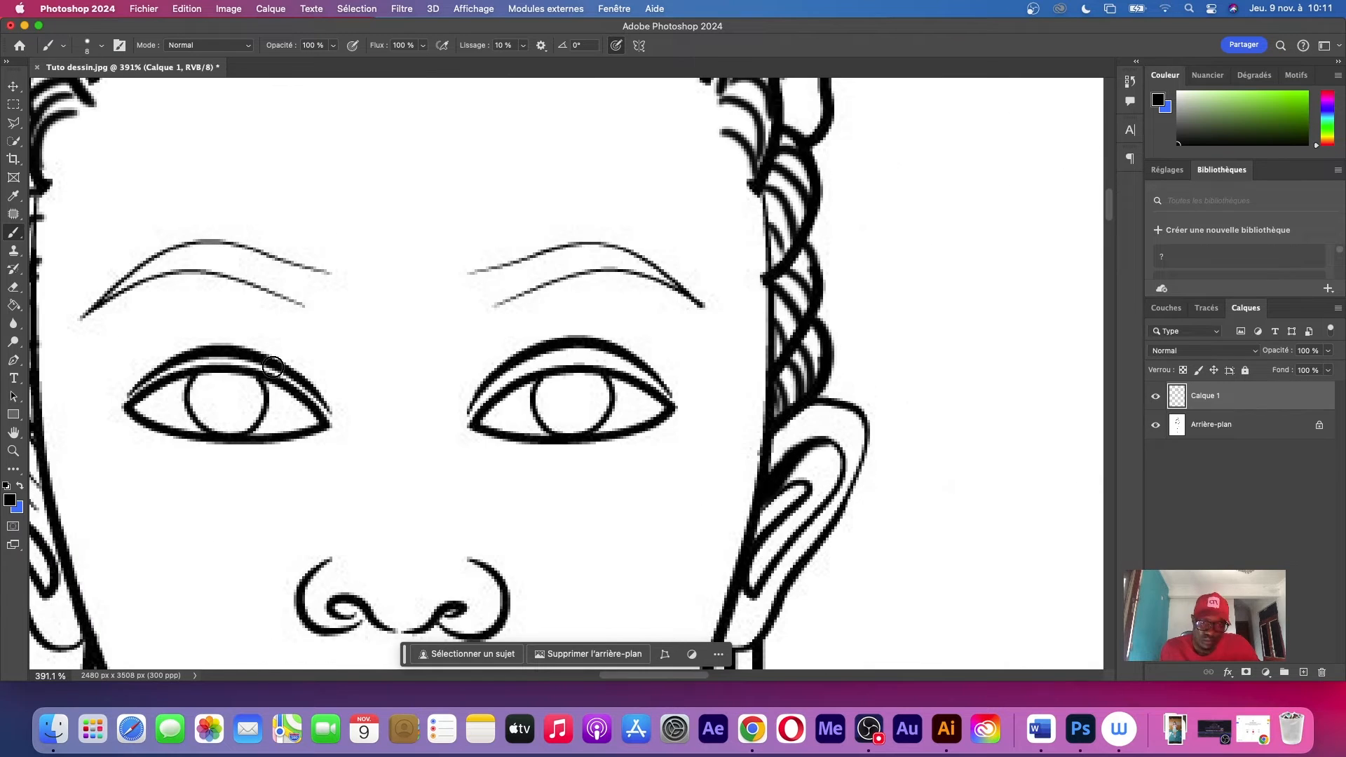
pyautogui.moveTo(486, 301); pyautogui.dragTo(496, 304)
pyautogui.hscroll(8, 490, 337)
pyautogui.moveTo(716, 329); pyautogui.dragTo(729, 339)
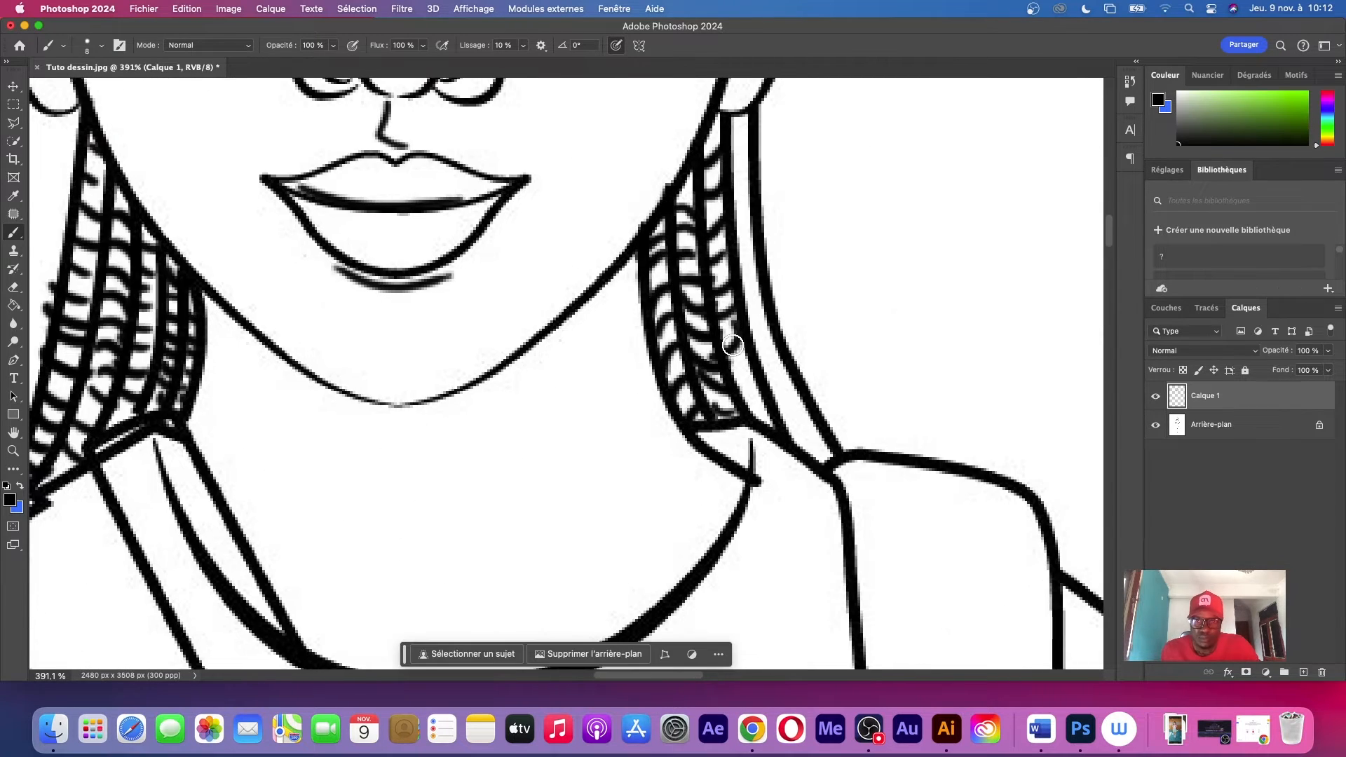
pyautogui.moveTo(775, 379); pyautogui.dragTo(795, 413)
# Paint over the collar and shirt lines that cross the diagonal bag strap with a white brush
pyautogui.press('super+minus')
pyautogui.press('super+minus')
pyautogui.press('super+minus')
pyautogui.press('super+minus')
pyautogui.press('super+plus')
pyautogui.press('super+plus')
pyautogui.keyDown('alt'); pyautogui.click(748, 421); pyautogui.keyUp('alt')
pyautogui.moveTo(396, 208); pyautogui.dragTo(460, 312)
pyautogui.scroll(-8, 507, 471)
pyautogui.moveTo(514, 426); pyautogui.dragTo(523, 447)
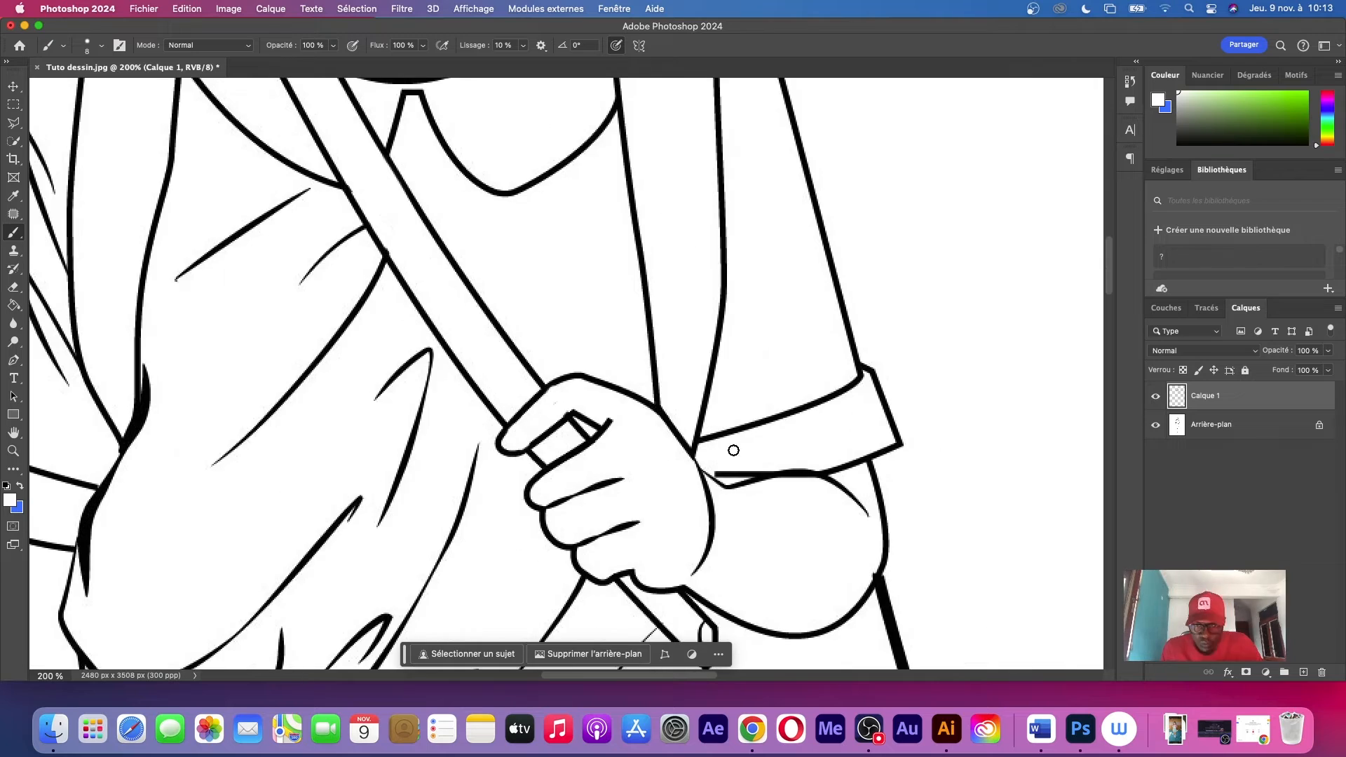
# Touch up the neckline and strap outlines where they meet at the collar with small brush strokes
pyautogui.scroll(15, 733, 451)
pyautogui.scroll(10, 646, 427)
pyautogui.keyDown('alt'); pyautogui.click(547, 218); pyautogui.keyUp('alt')
pyautogui.moveTo(560, 202); pyautogui.dragTo(486, 271)
pyautogui.moveTo(736, 239); pyautogui.dragTo(637, 188)
pyautogui.scroll(-20, 666, 141)
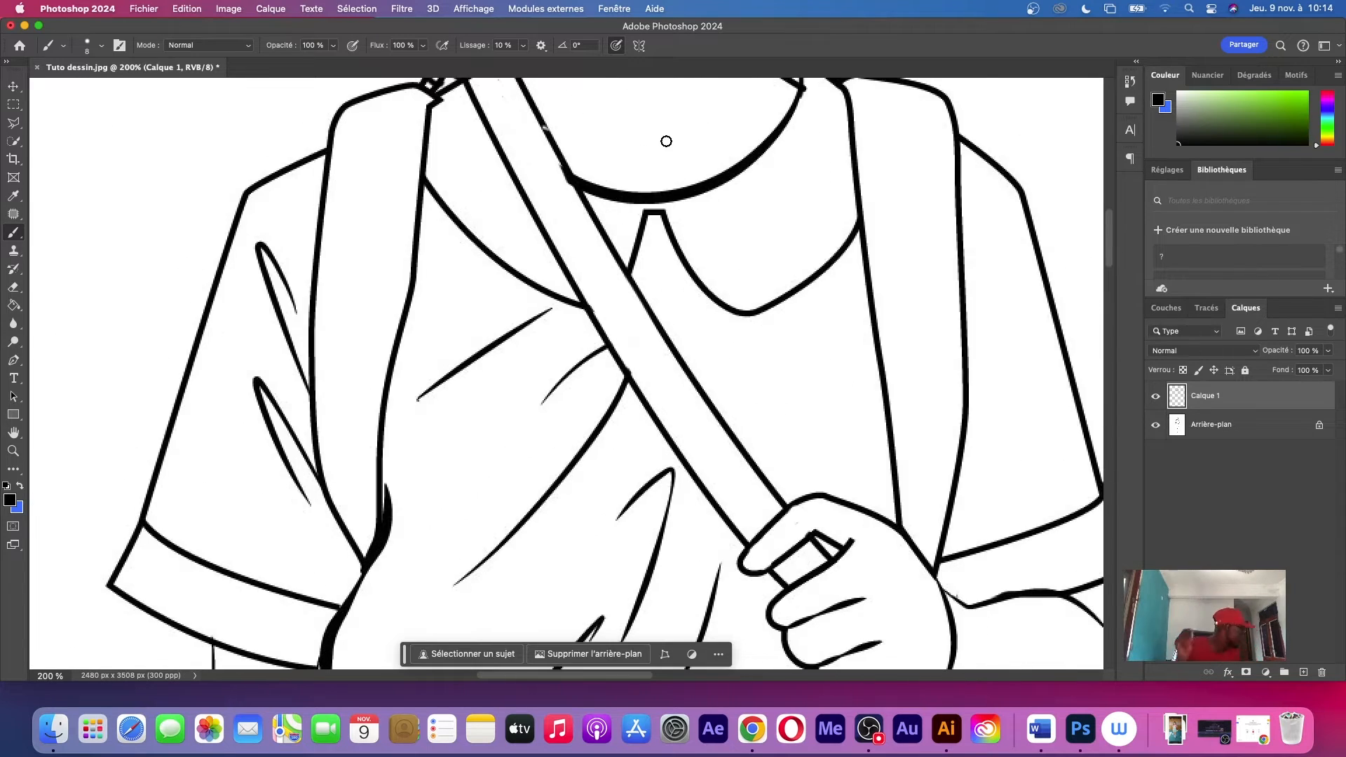
pyautogui.scroll(-10, 691, 246)
pyautogui.moveTo(540, 318); pyautogui.dragTo(565, 270)
# Add a second layer and paint gaps in white along the front shoe's lacing edges
pyautogui.press('z')
pyautogui.moveTo(491, 475)
pyautogui.mouseDown()
pyautogui.moveTo(527, 476)
pyautogui.moveTo(490, 475)
pyautogui.mouseUp()
pyautogui.click(1303, 672)
pyautogui.press('b')
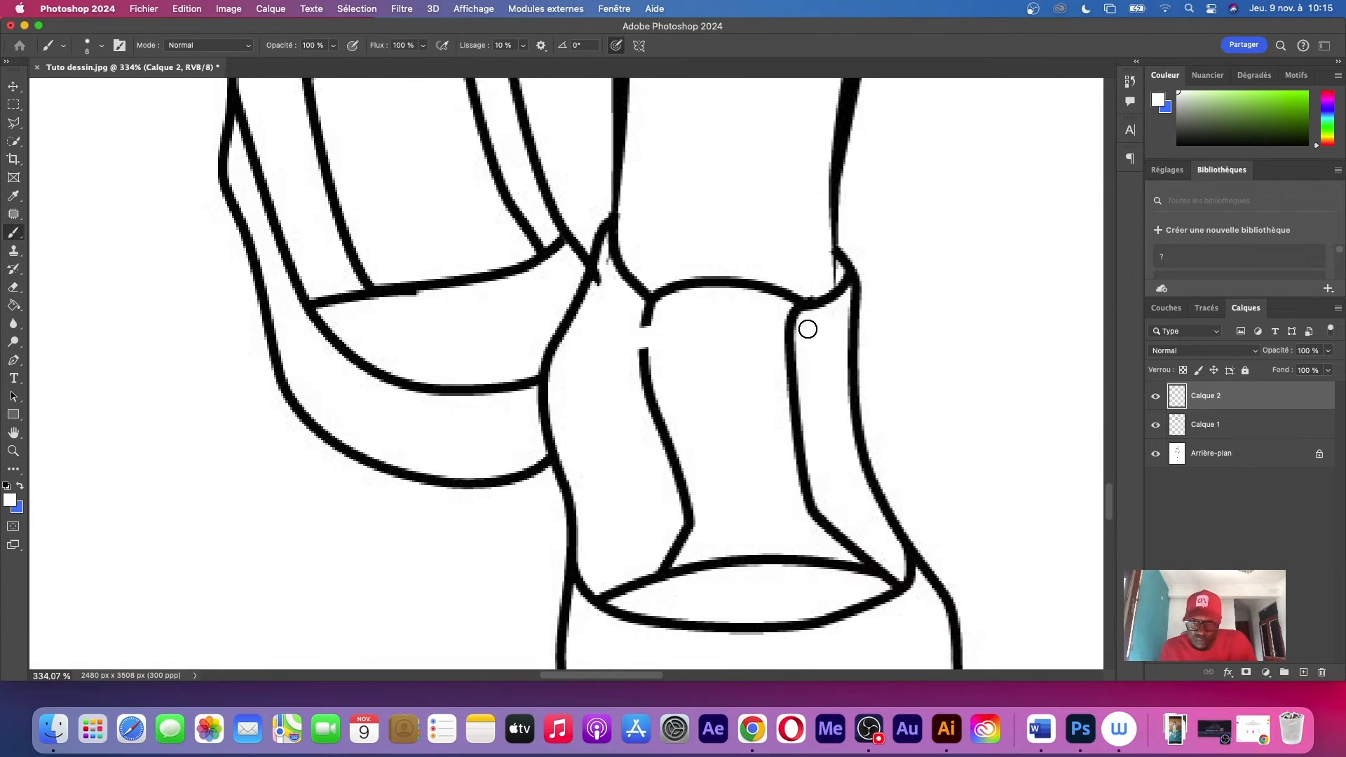
pyautogui.moveTo(801, 326); pyautogui.dragTo(812, 338)
# Draw three horizontal lace bands with crossing laces and looped ends on the rear shoe
pyautogui.scroll(5, 701, 329)
pyautogui.moveTo(403, 268); pyautogui.dragTo(593, 227)
pyautogui.moveTo(421, 336); pyautogui.dragTo(604, 282)
pyautogui.moveTo(436, 313); pyautogui.dragTo(516, 260)
pyautogui.moveTo(426, 288); pyautogui.dragTo(457, 284)
pyautogui.scroll(5, 424, 263)
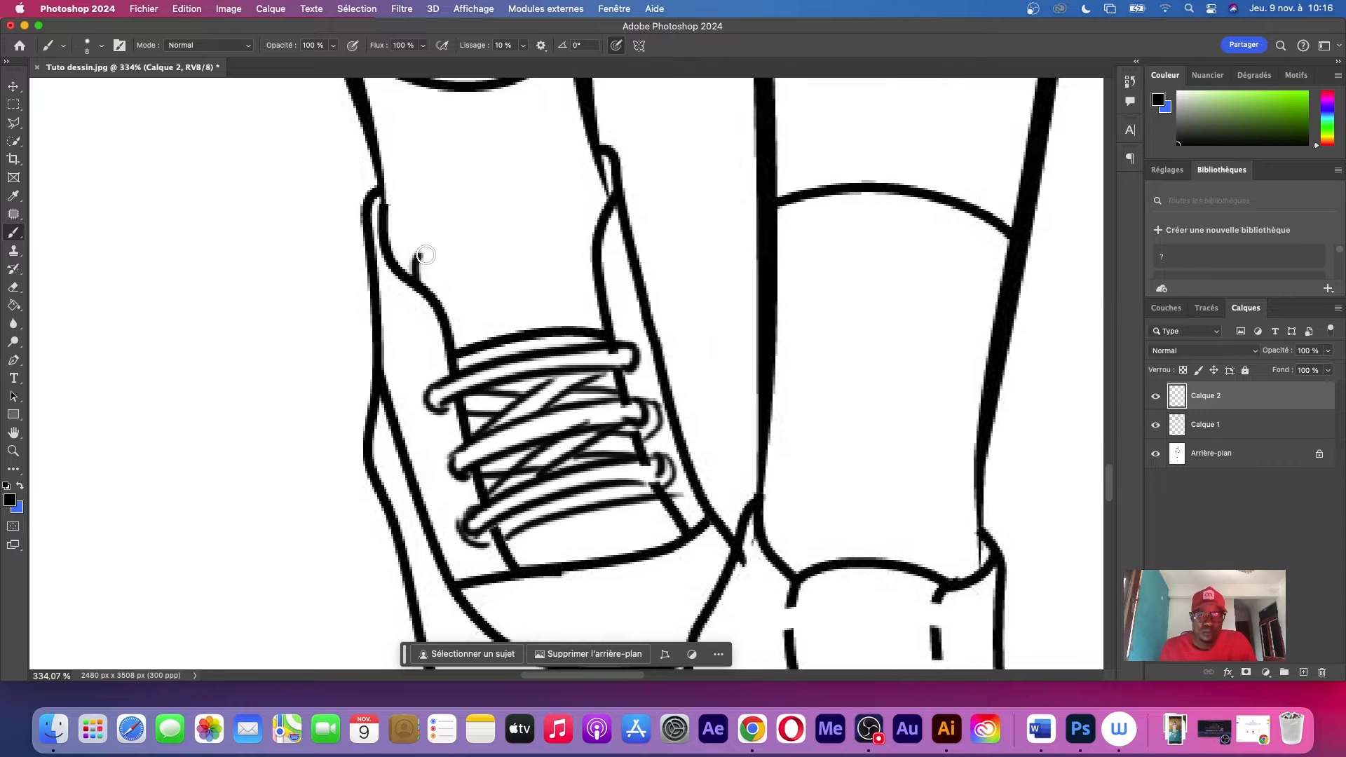
# Draw three lace bands with crossing laces between them on the front shoe
pyautogui.scroll(-15, 655, 174)
pyautogui.moveTo(551, 149); pyautogui.dragTo(756, 131)
pyautogui.moveTo(547, 207); pyautogui.dragTo(760, 189)
pyautogui.moveTo(566, 281); pyautogui.dragTo(774, 254)
pyautogui.moveTo(617, 308); pyautogui.dragTo(731, 305)
pyautogui.moveTo(624, 224); pyautogui.dragTo(696, 250)
pyautogui.moveTo(617, 186); pyautogui.dragTo(716, 150)
pyautogui.scroll(5, 701, 316)
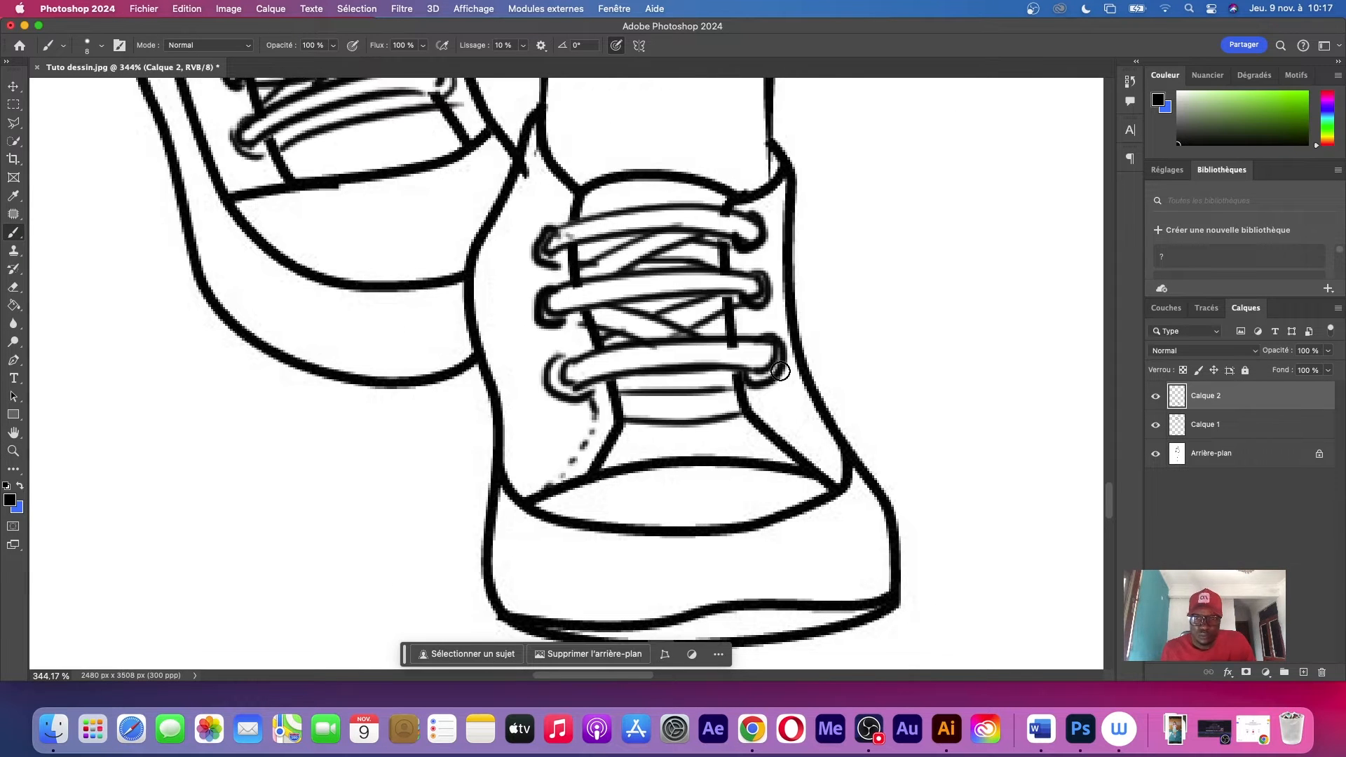
# Thicken the shirt's gathered hem and the side corner of the waistband with black brush strokes
pyautogui.press('z')
pyautogui.moveTo(421, 420); pyautogui.dragTo(463, 421)
pyautogui.press('b')
pyautogui.moveTo(421, 414); pyautogui.dragTo(438, 451)
pyautogui.moveTo(235, 462); pyautogui.dragTo(364, 328)
pyautogui.scroll(15, 582, 409)
pyautogui.moveTo(540, 402); pyautogui.dragTo(662, 419)
pyautogui.moveTo(259, 378); pyautogui.dragTo(301, 445)
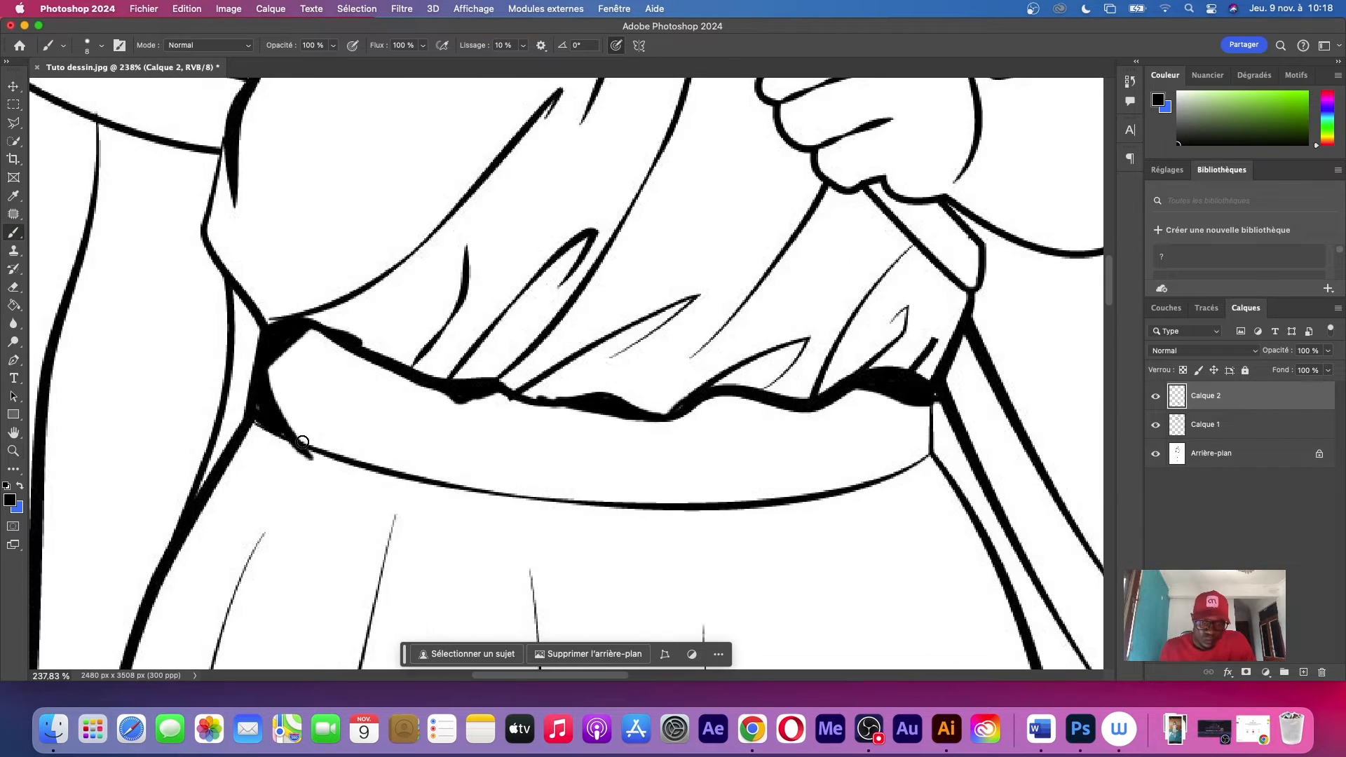
# Add black brush accents under the skirt hem by the legs and check the whole figure
pyautogui.press('z')
pyautogui.moveTo(603, 393); pyautogui.dragTo(554, 393)
pyautogui.press('b')
pyautogui.moveTo(499, 266); pyautogui.dragTo(541, 349)
pyautogui.press('z')
pyautogui.moveTo(834, 283); pyautogui.dragTo(749, 283)
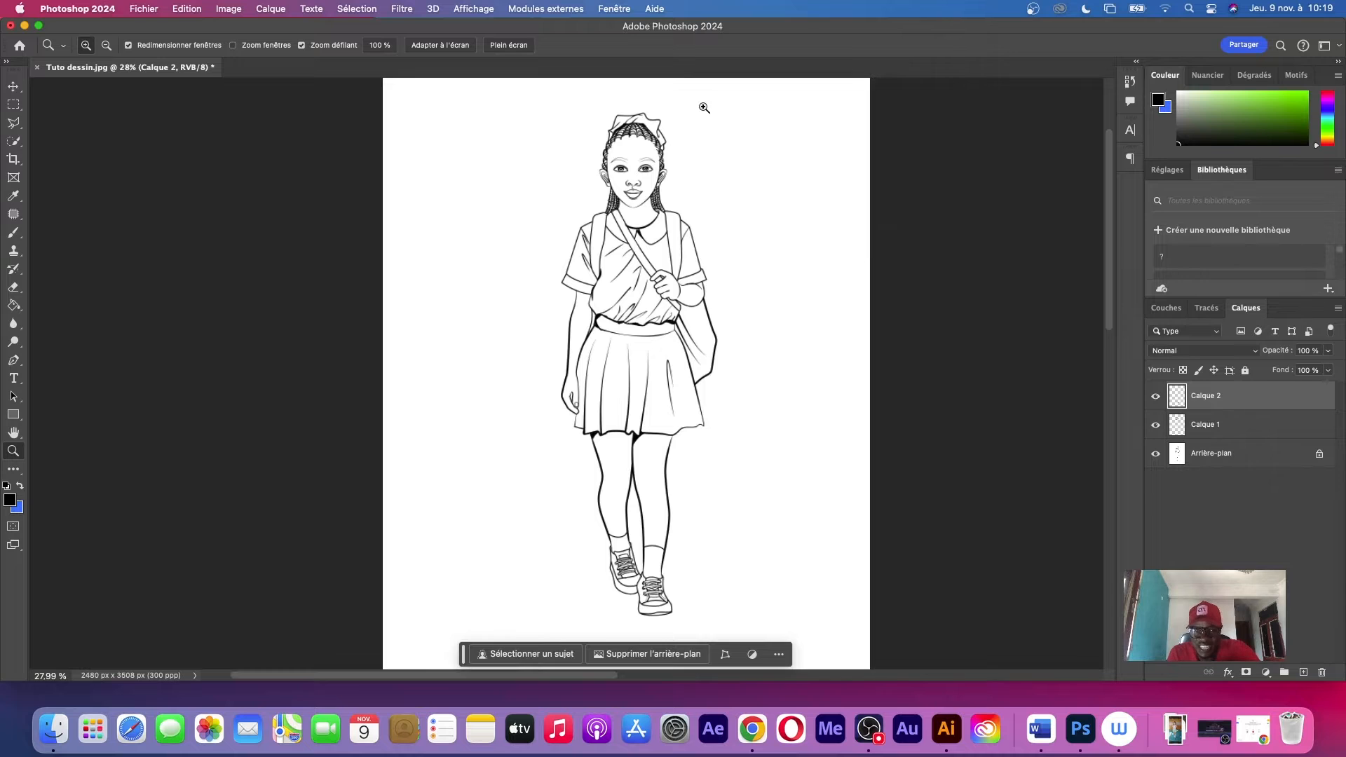
pyautogui.moveTo(704, 107); pyautogui.dragTo(681, 136)
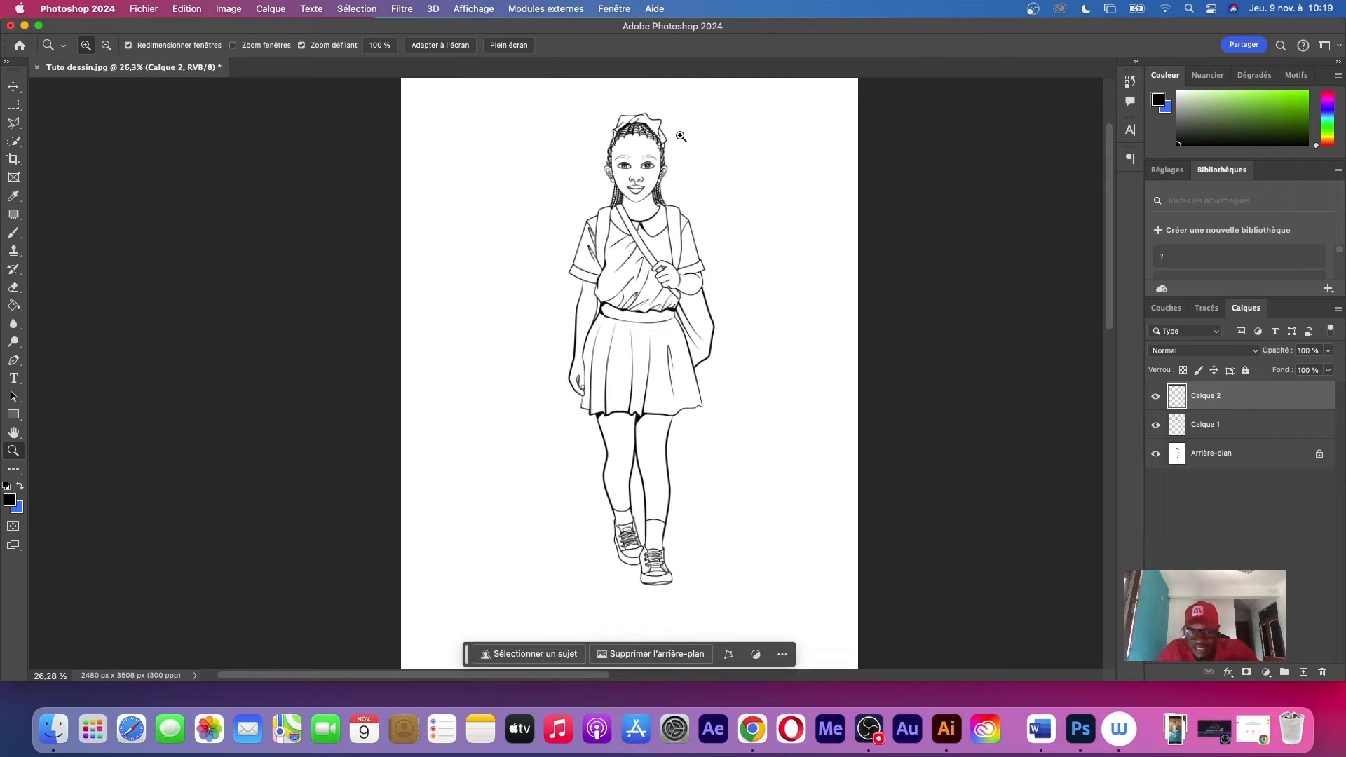
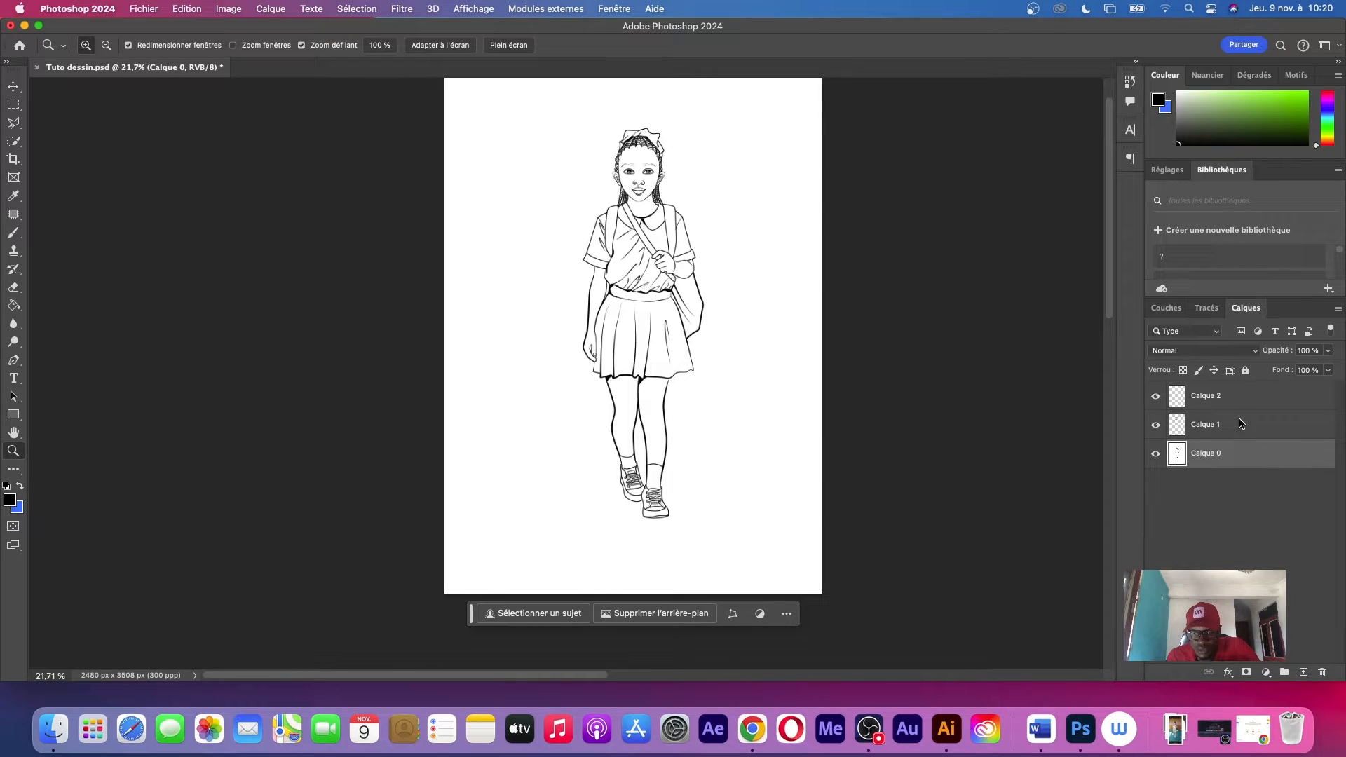
# Merge Calque 0, Calque 1 and Calque 2 into a single layer
pyautogui.click(1241, 424)
pyautogui.click(1242, 399)
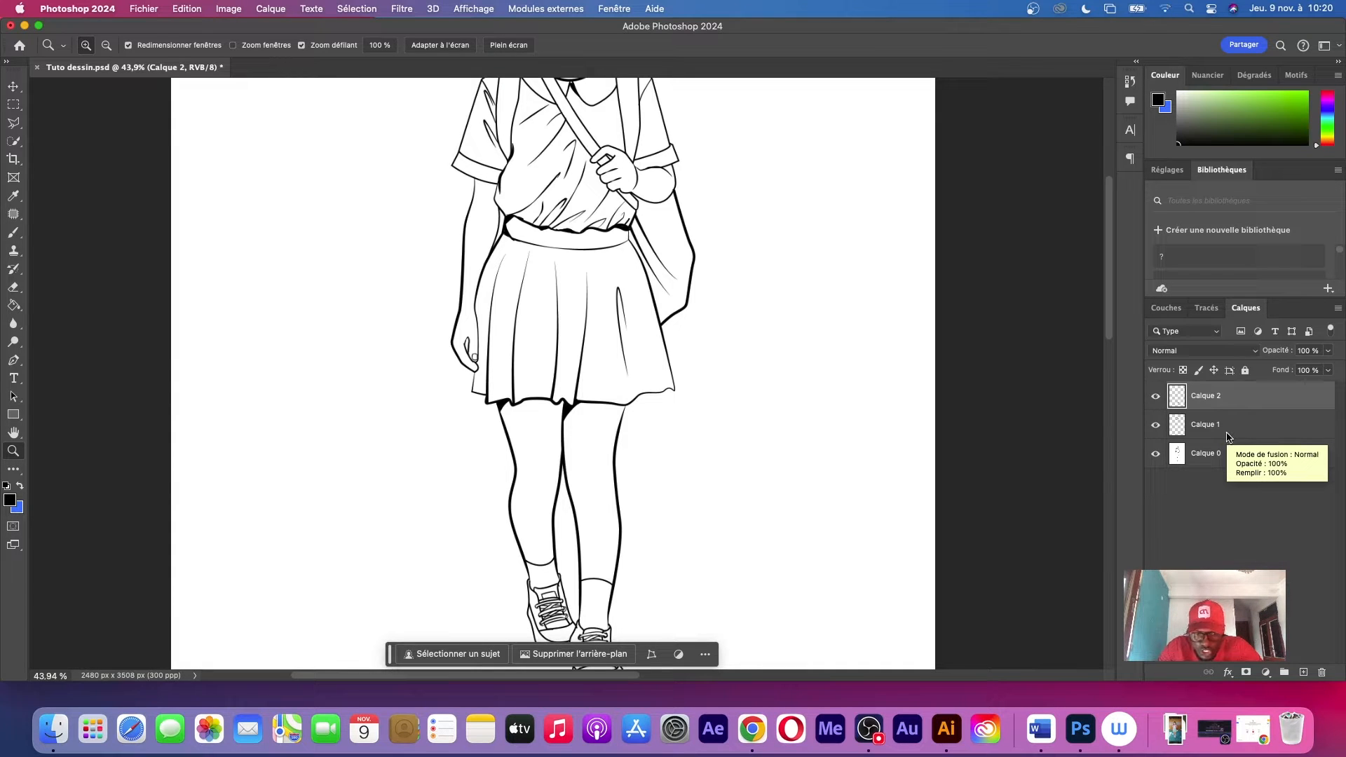
pyautogui.press('super+shift+e')
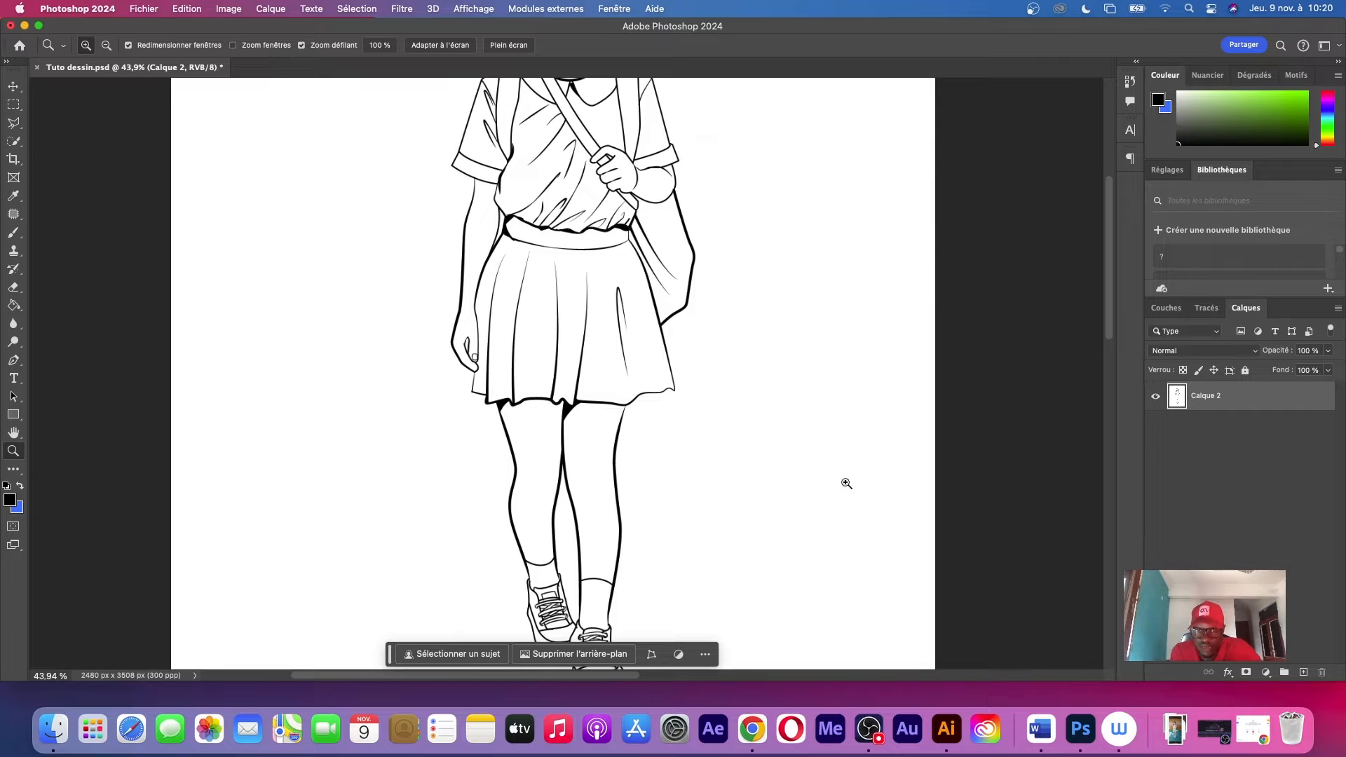
pyautogui.moveTo(770, 262); pyautogui.dragTo(745, 314)
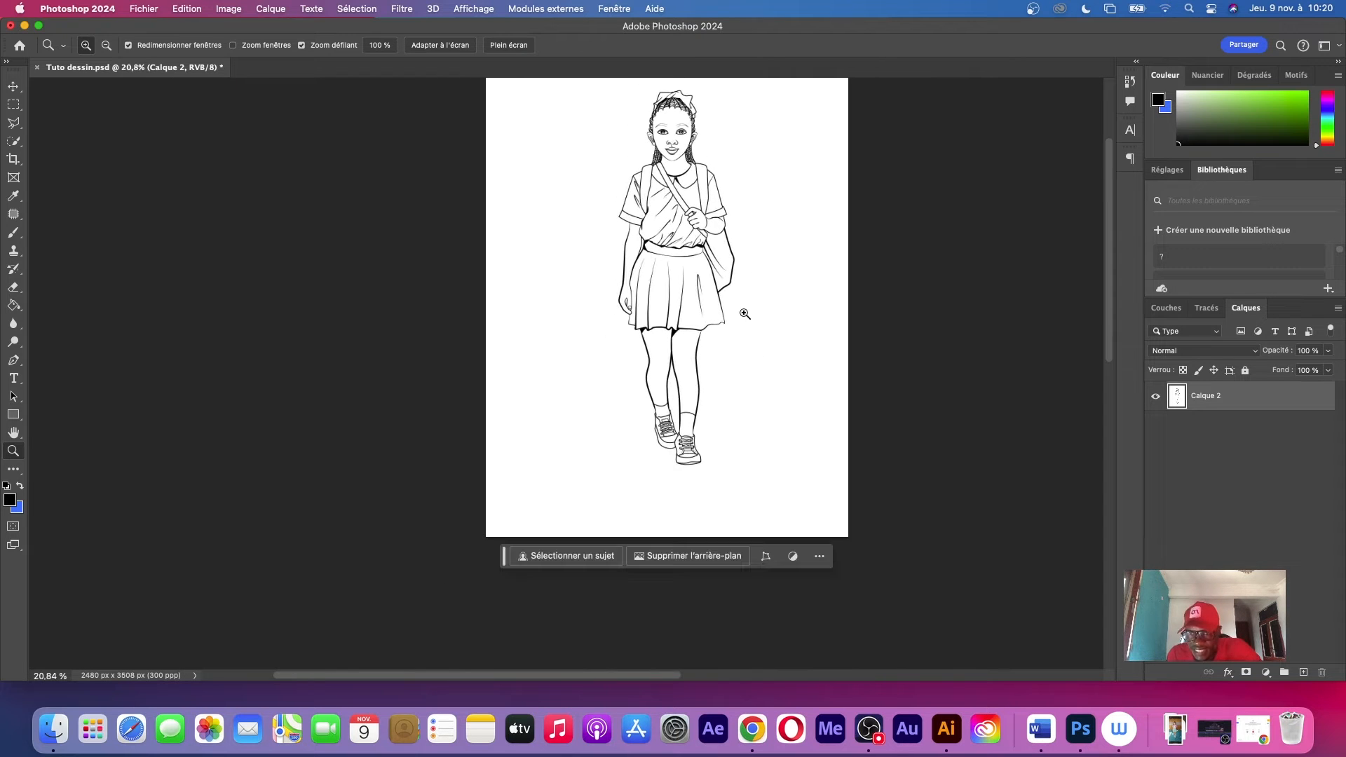
# Rename the merged drawing layer as croquis
pyautogui.moveTo(634, 112); pyautogui.dragTo(772, 168)
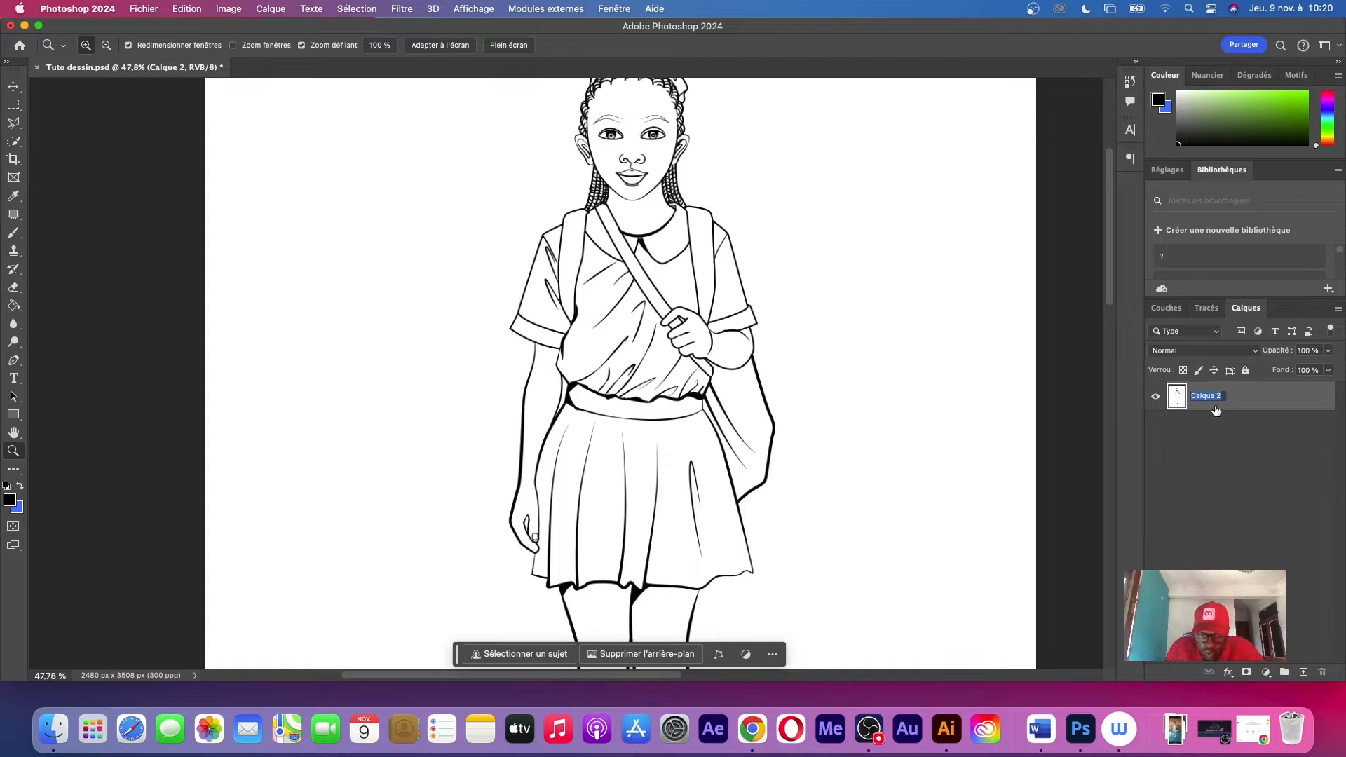
pyautogui.write('croquis')
pyautogui.press('Return')
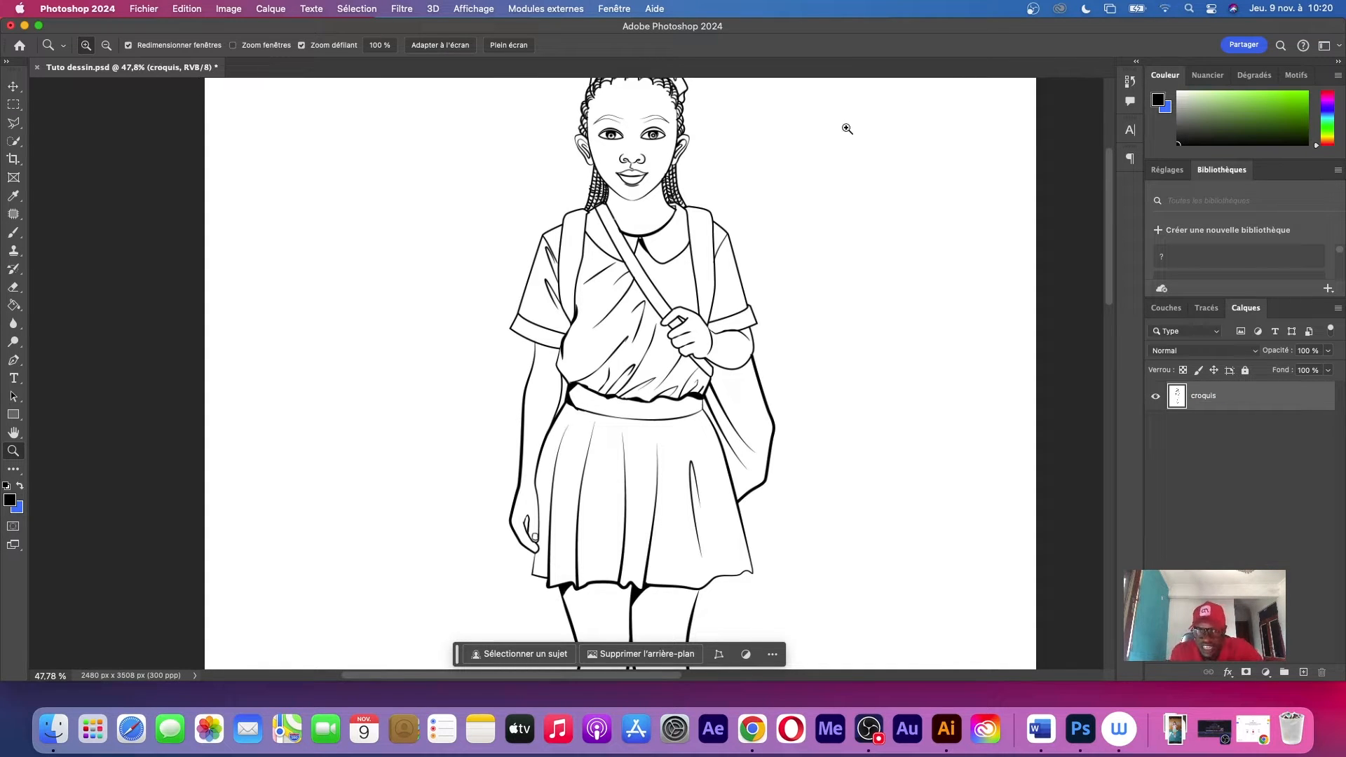
pyautogui.moveTo(700, 243); pyautogui.dragTo(639, 253)
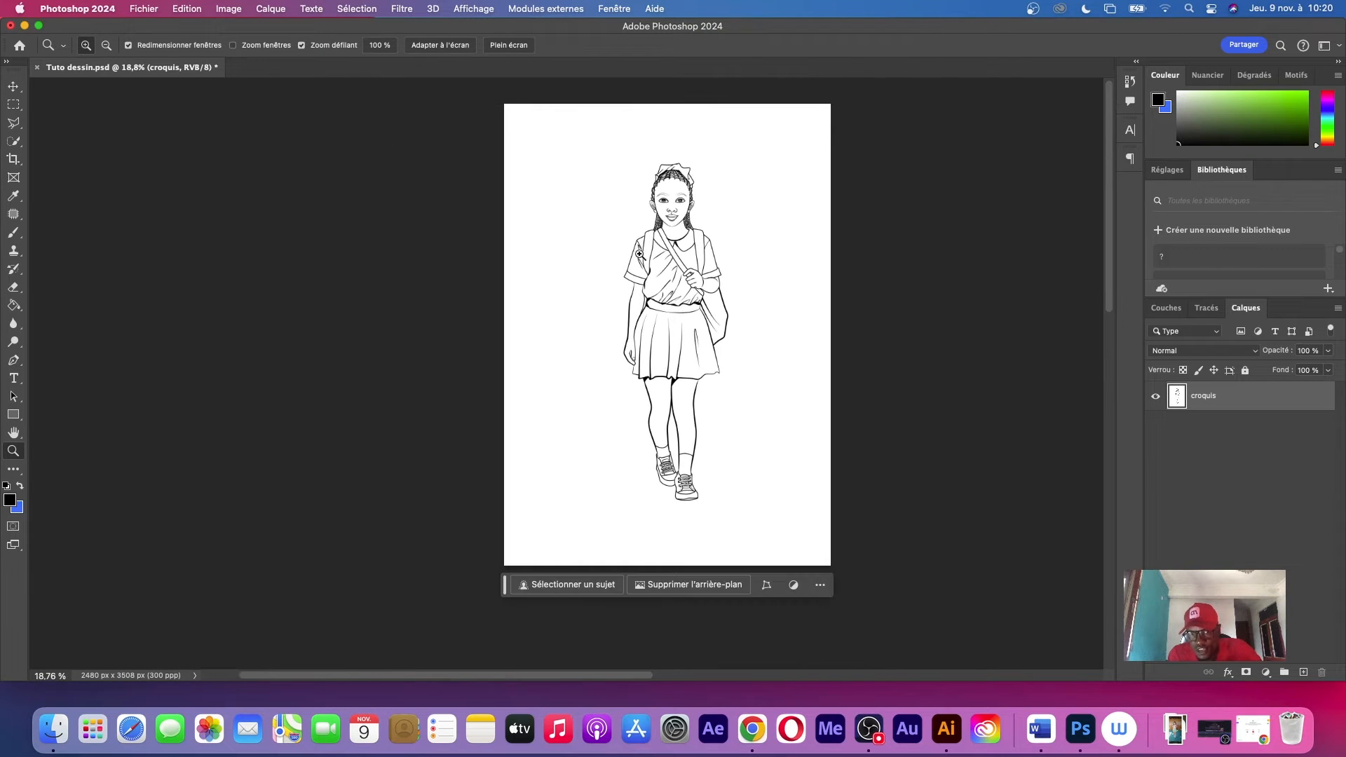
pyautogui.moveTo(731, 239)
pyautogui.mouseDown()
pyautogui.moveTo(787, 222)
pyautogui.moveTo(745, 238)
pyautogui.moveTo(781, 249)
pyautogui.moveTo(749, 253)
pyautogui.mouseUp()
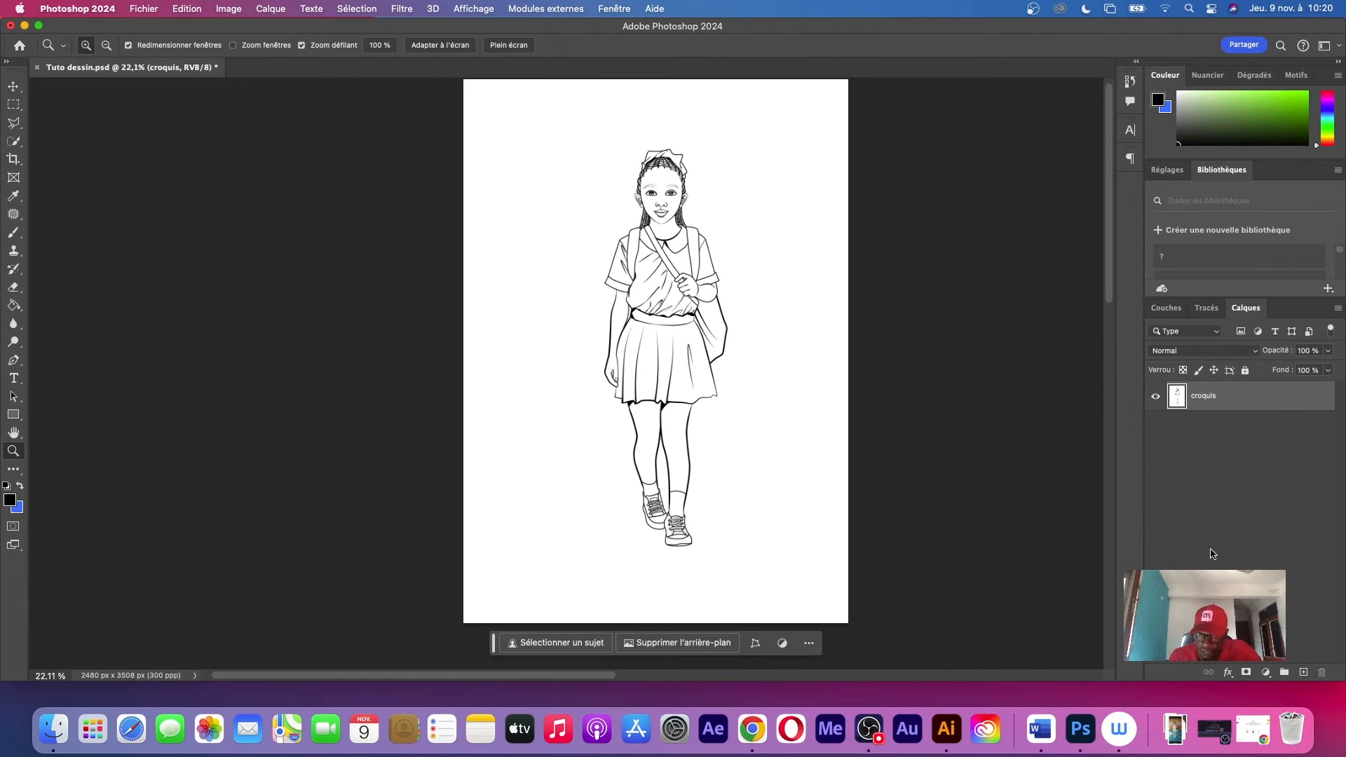
# Add a new empty layer beneath croquis and name it aplat
pyautogui.click(1304, 672)
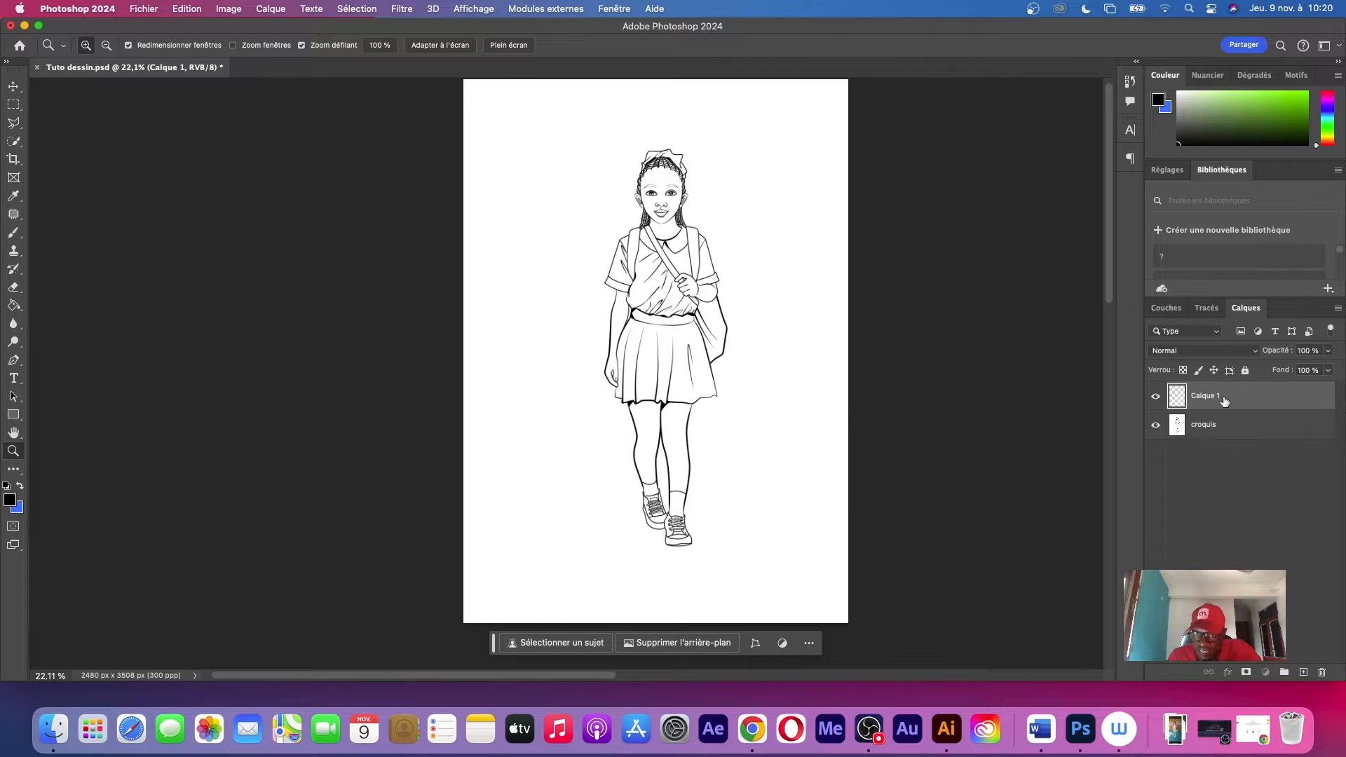
pyautogui.moveTo(1220, 396); pyautogui.dragTo(1205, 430)
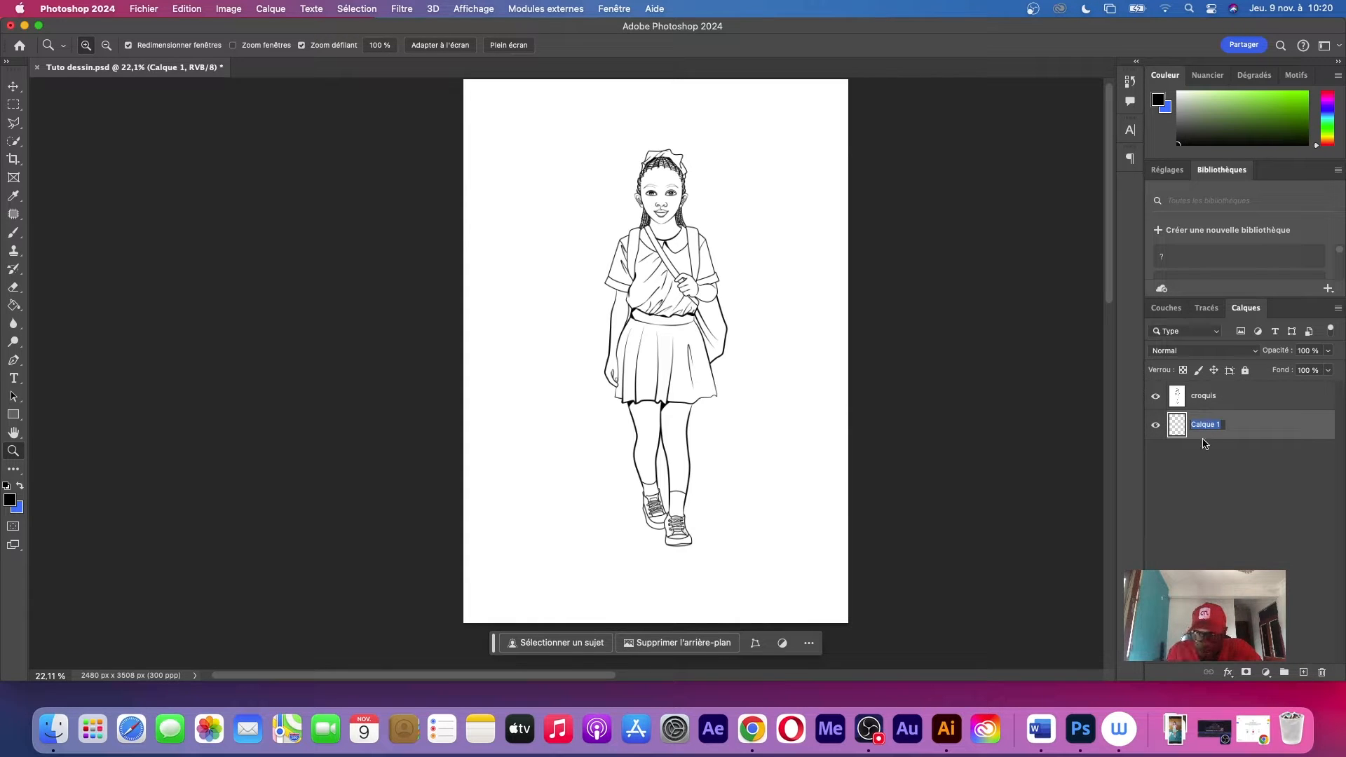
pyautogui.write('Q')
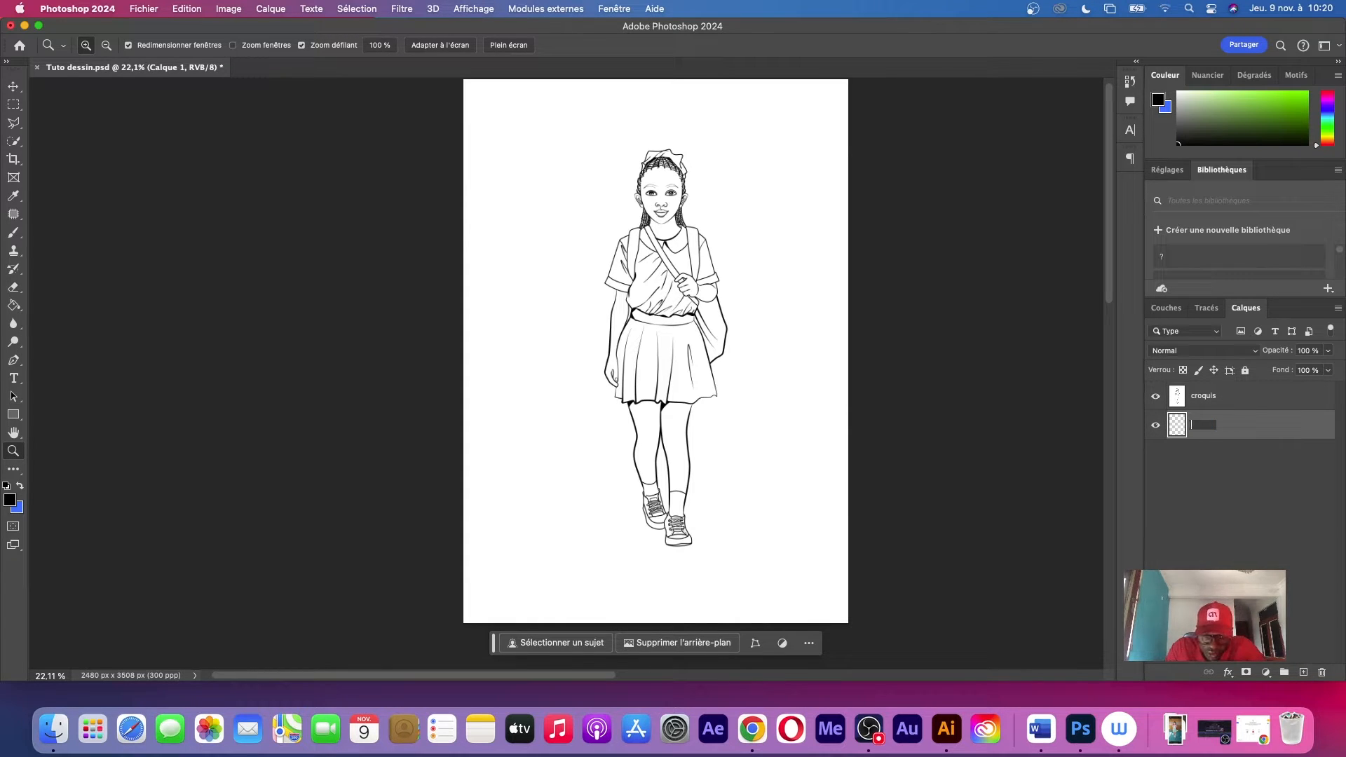
pyautogui.write('aplat')
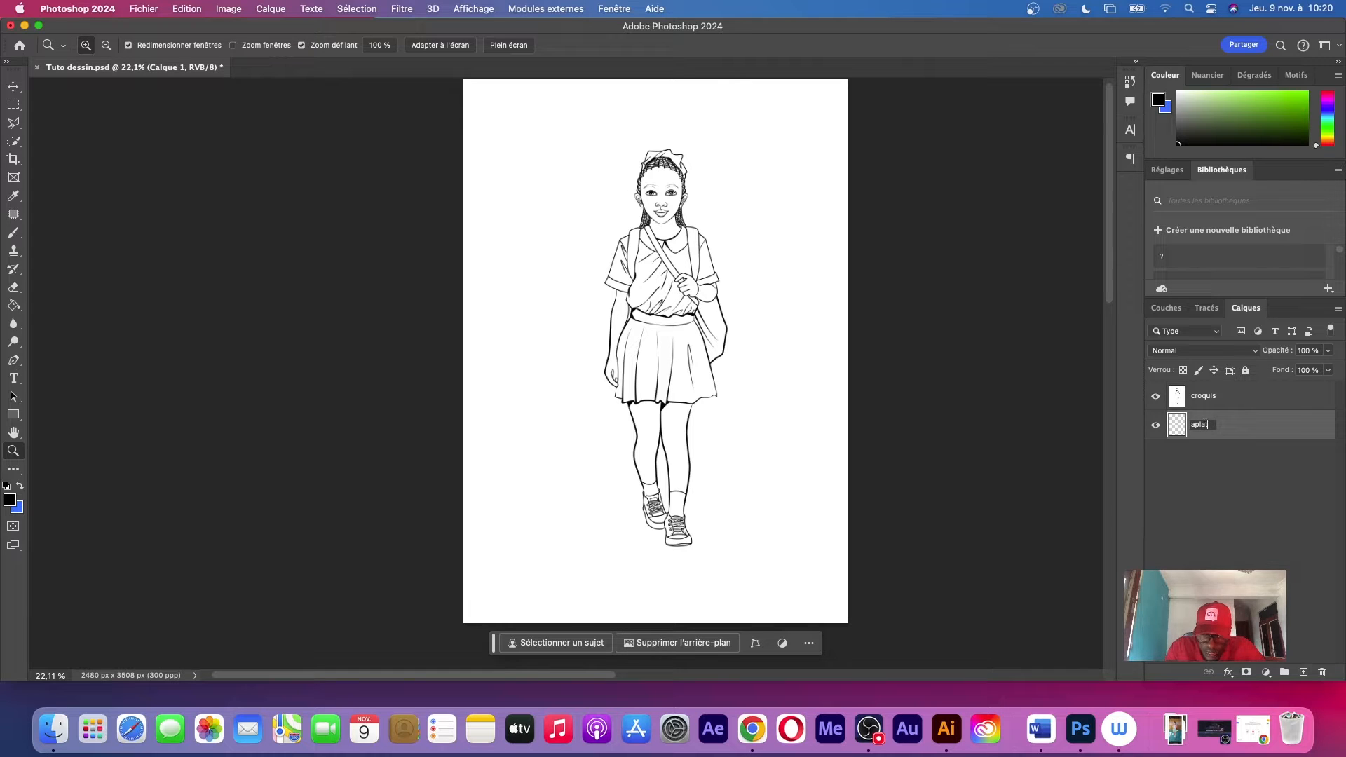
pyautogui.press('Return')
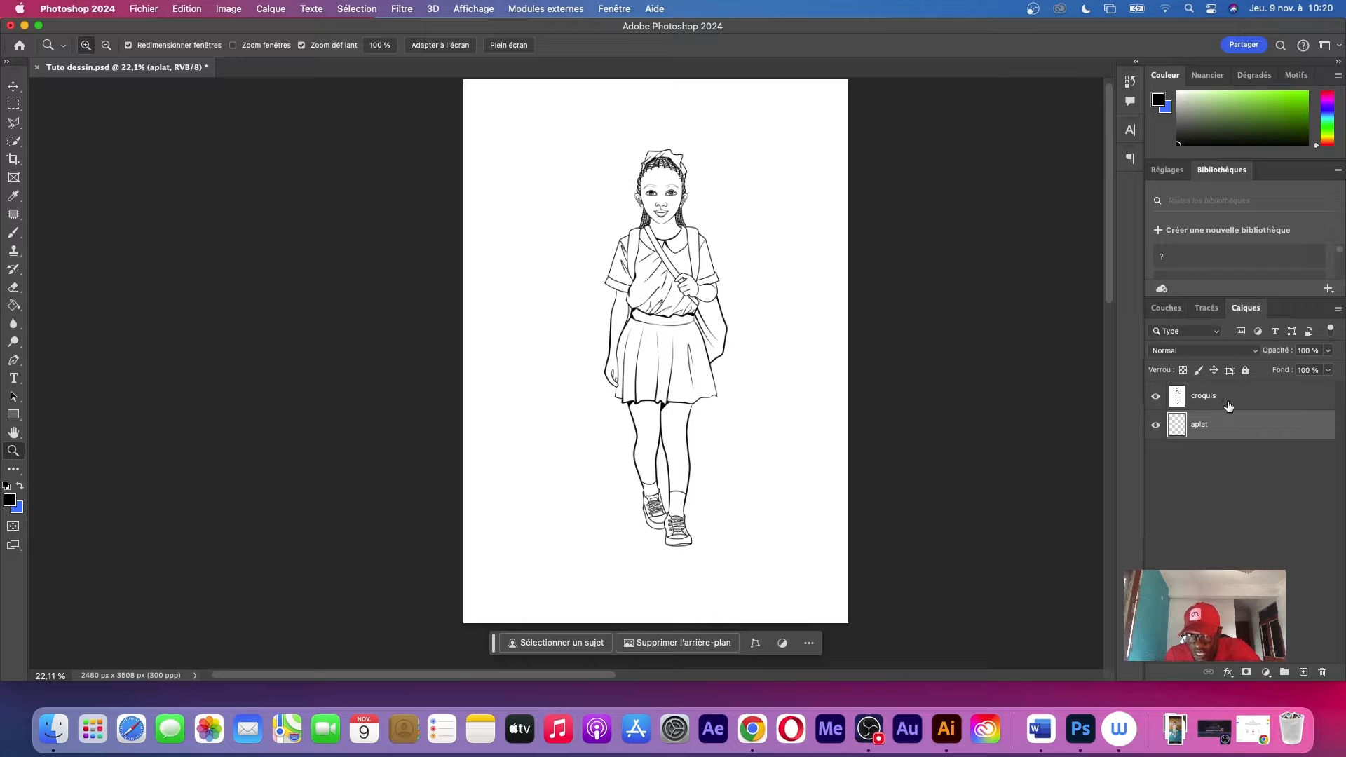
# Set the croquis layer's blend mode to Produit
pyautogui.scroll(8, 734, 194)
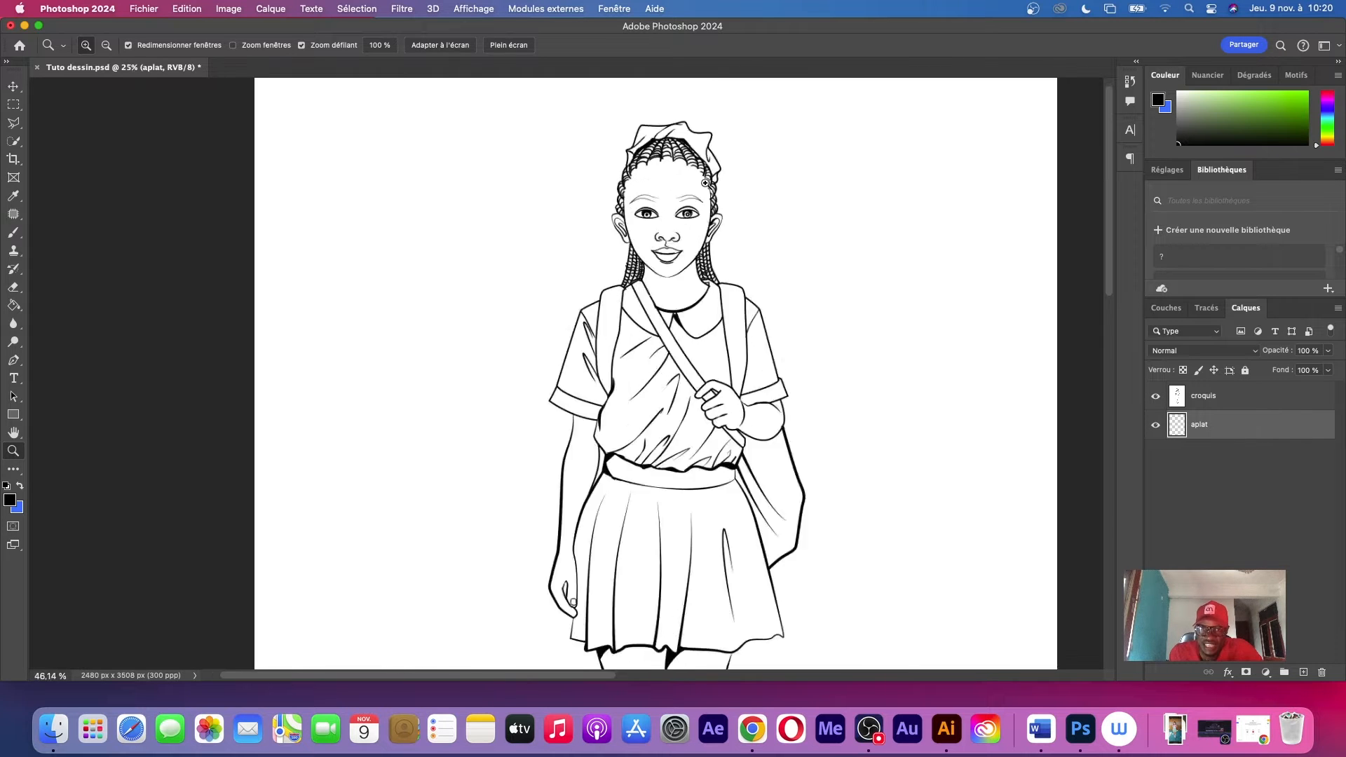
pyautogui.scroll(-5, 733, 194)
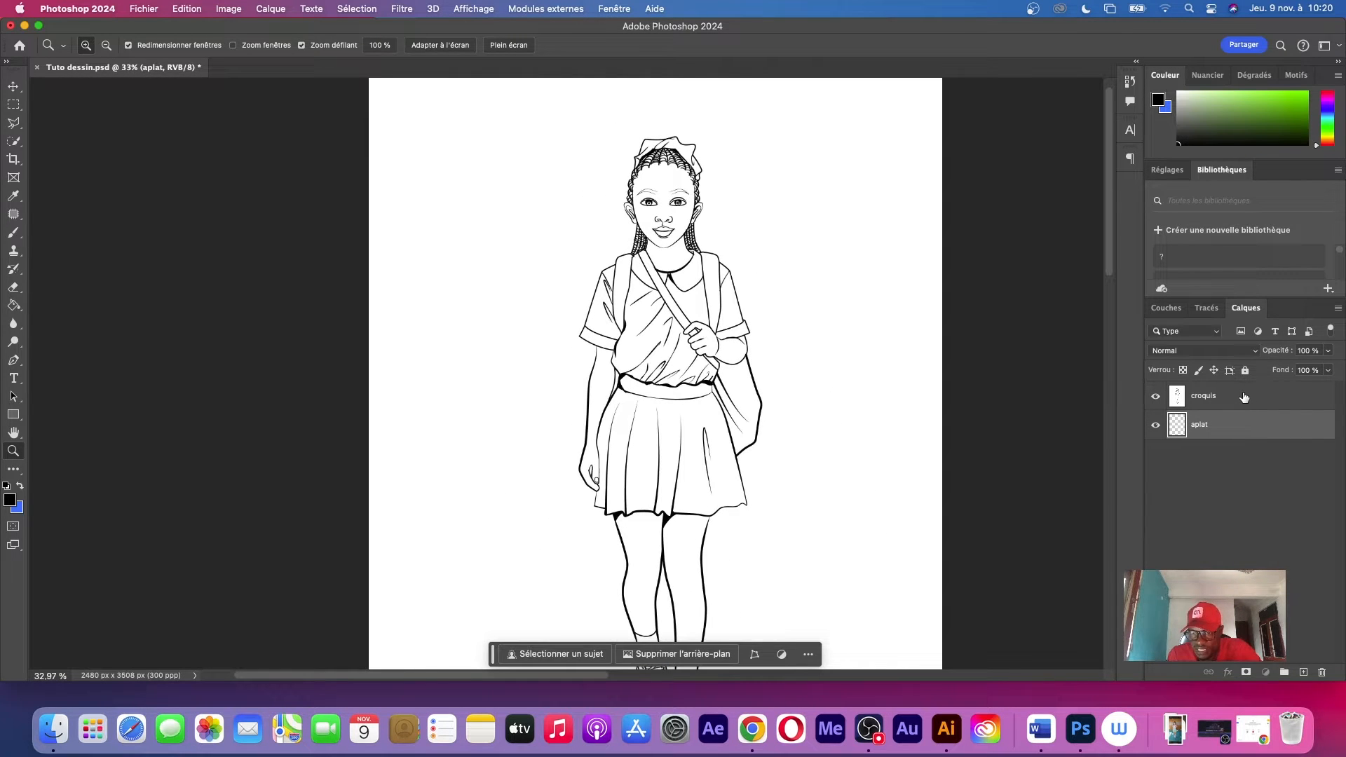
pyautogui.click(1237, 398)
pyautogui.click(1198, 351)
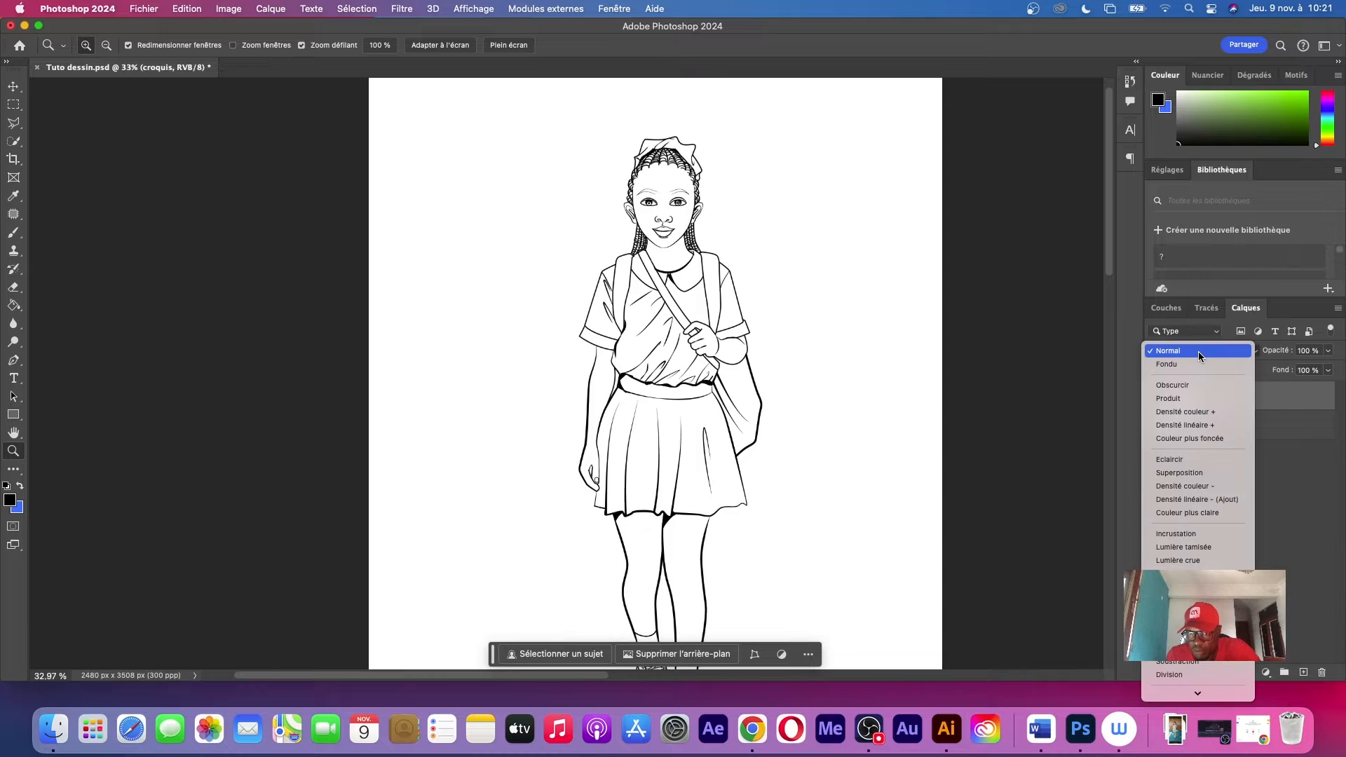
pyautogui.click(1201, 400)
# Lock the croquis layer completely and make aplat the active layer
pyautogui.click(1243, 434)
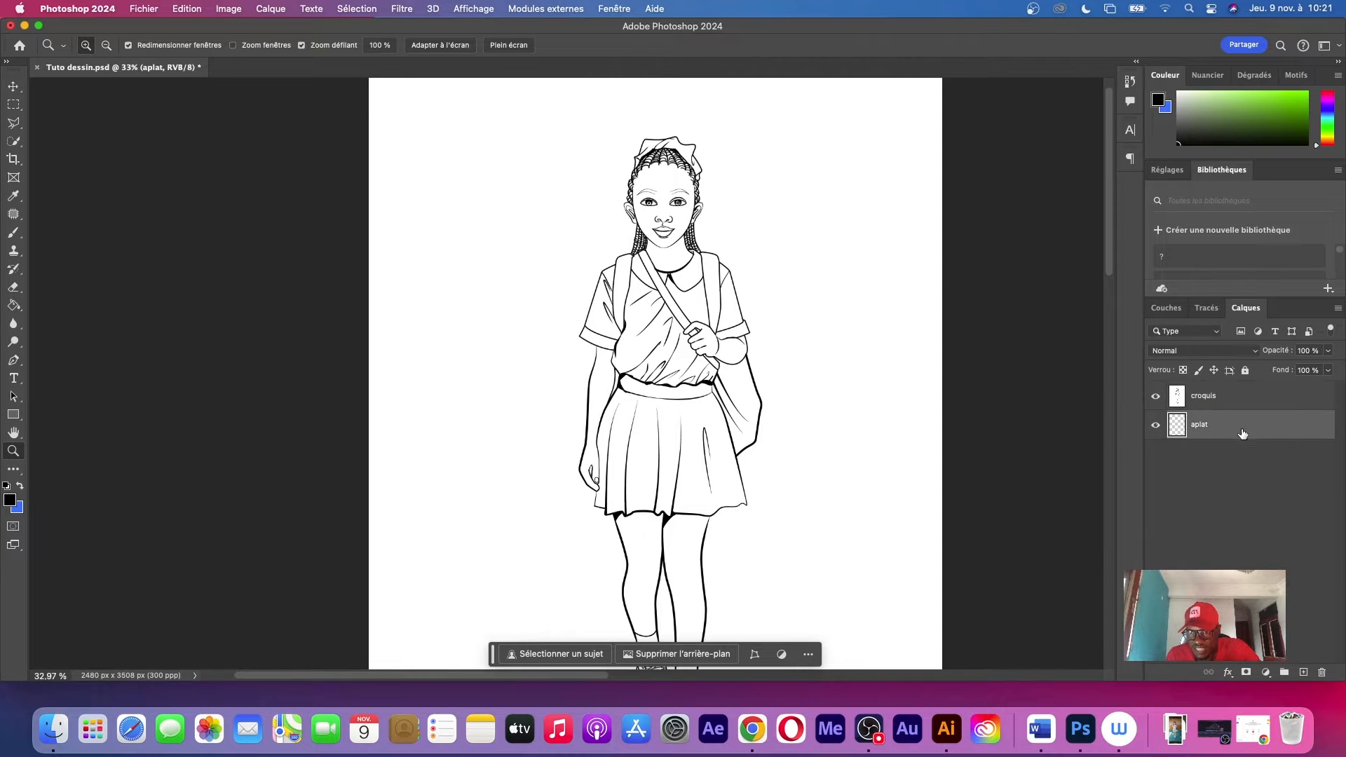
pyautogui.click(1241, 397)
pyautogui.click(1245, 371)
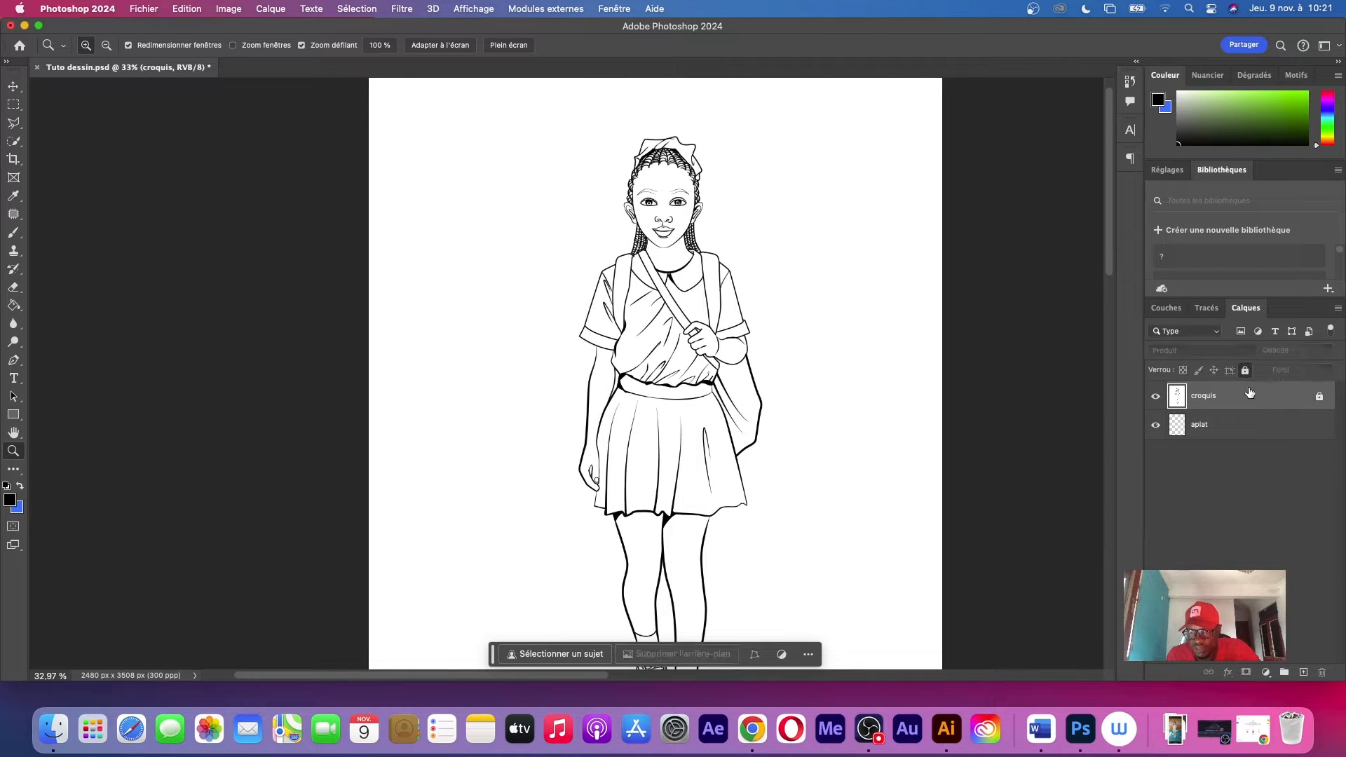
pyautogui.click(1219, 435)
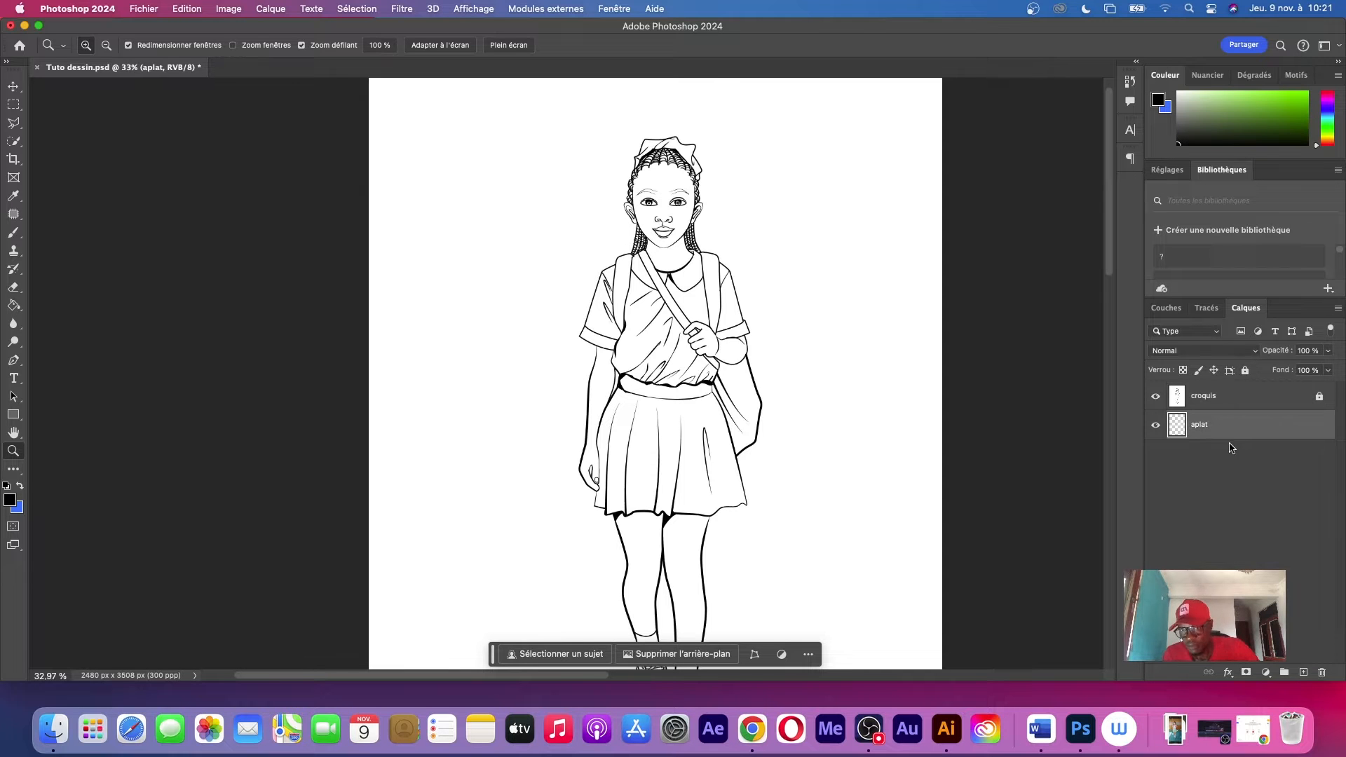
# Enlarge the colour picker area in height and width for easier shade selection
pyautogui.moveTo(663, 176); pyautogui.dragTo(908, 190)
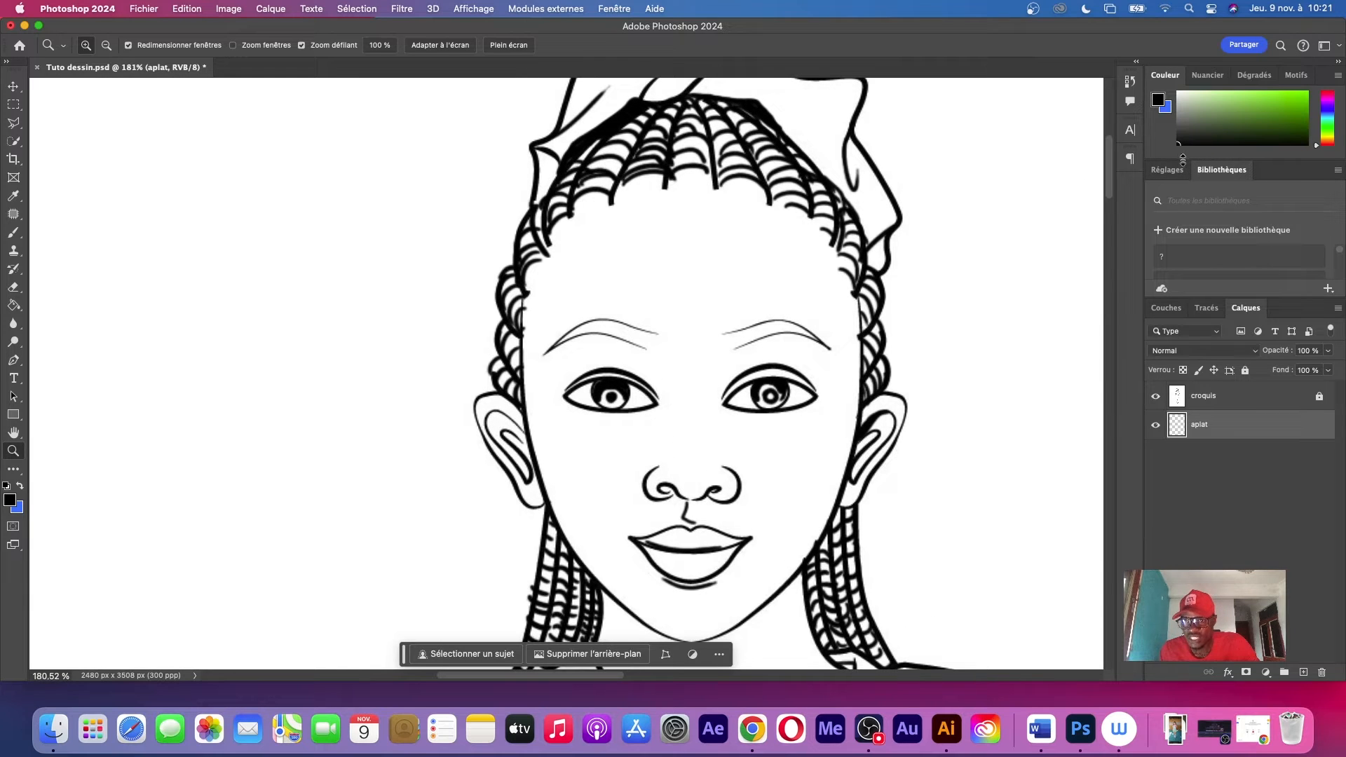
pyautogui.moveTo(1183, 159); pyautogui.dragTo(1162, 389)
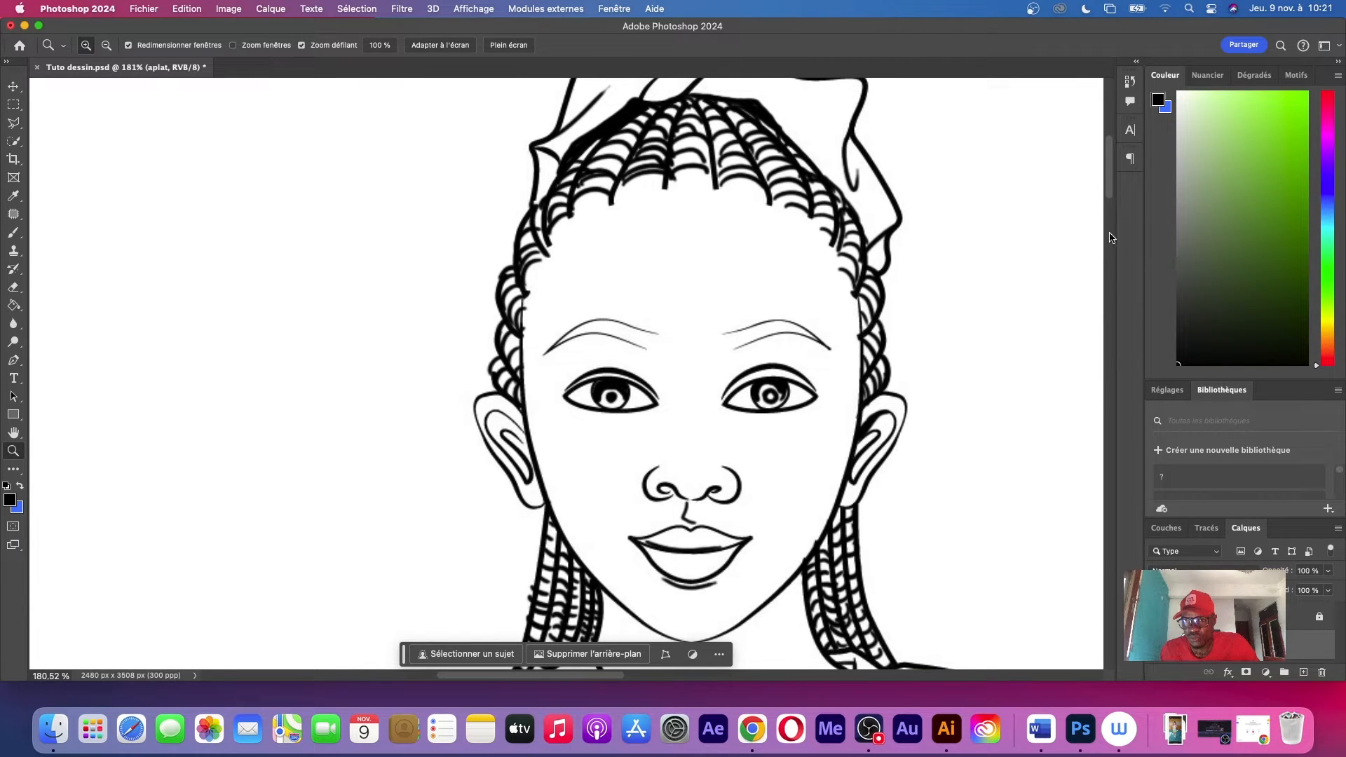
pyautogui.moveTo(1114, 226)
pyautogui.mouseDown()
pyautogui.moveTo(973, 237)
pyautogui.moveTo(1105, 247)
pyautogui.mouseUp()
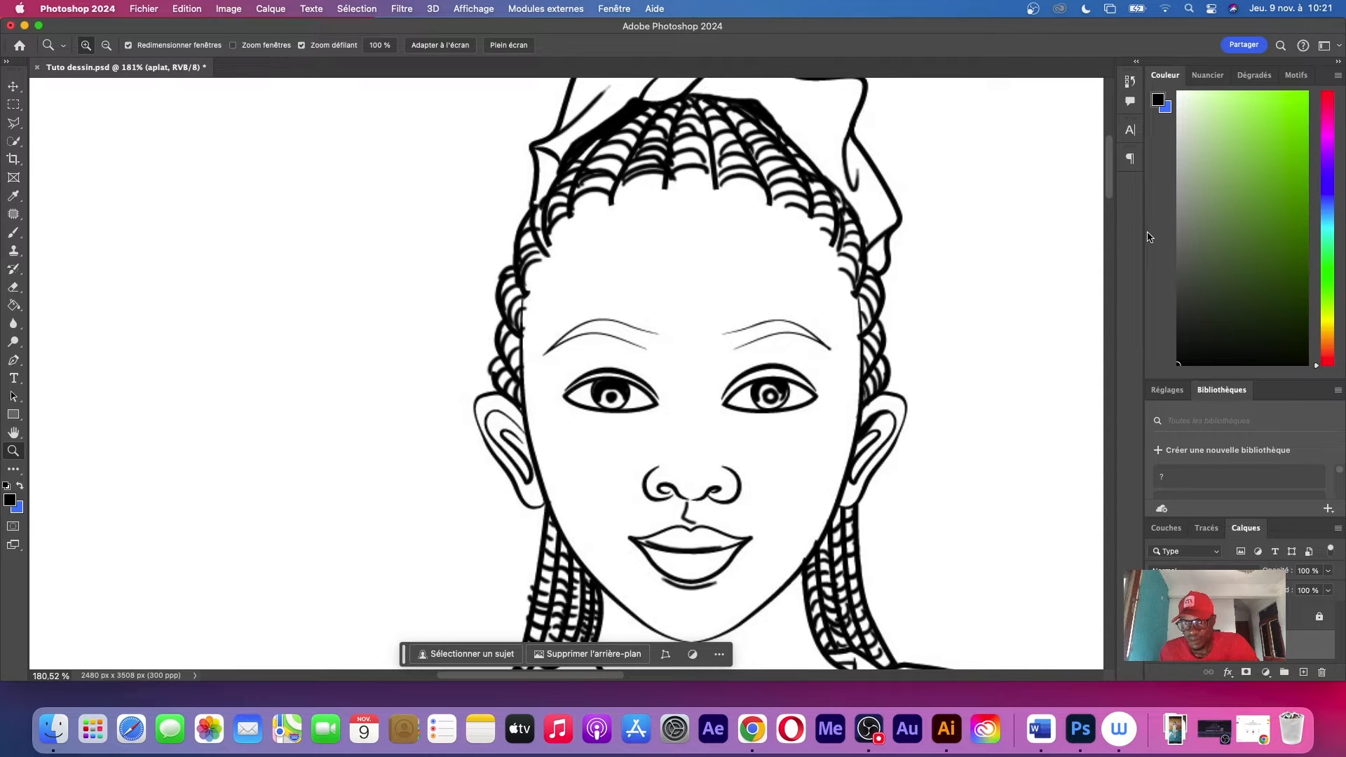
pyautogui.moveTo(1142, 234); pyautogui.dragTo(997, 237)
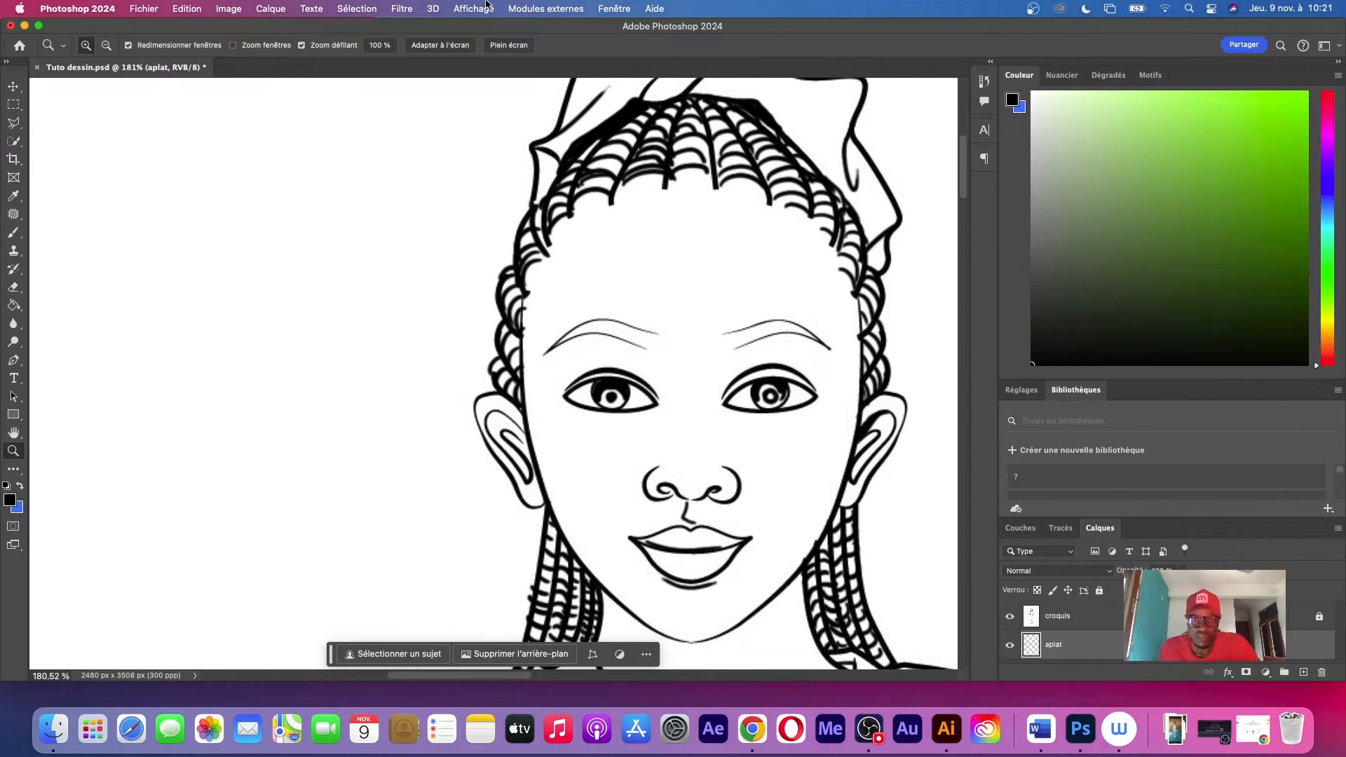
pyautogui.click(602, 7)
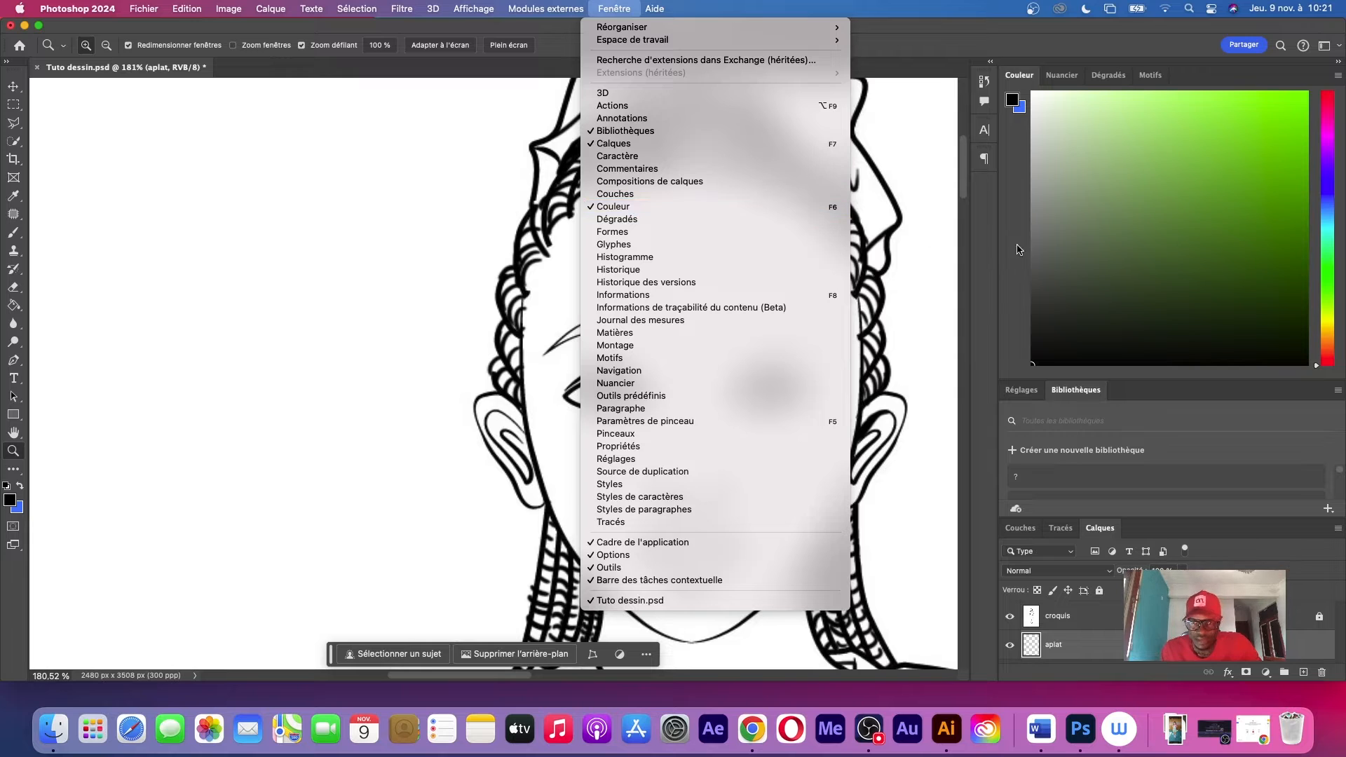
# Choose an orange hue and pick a medium brown skin tone as the foreground colour
pyautogui.click(1328, 348)
pyautogui.click(1327, 339)
pyautogui.click(1327, 357)
pyautogui.click(1329, 348)
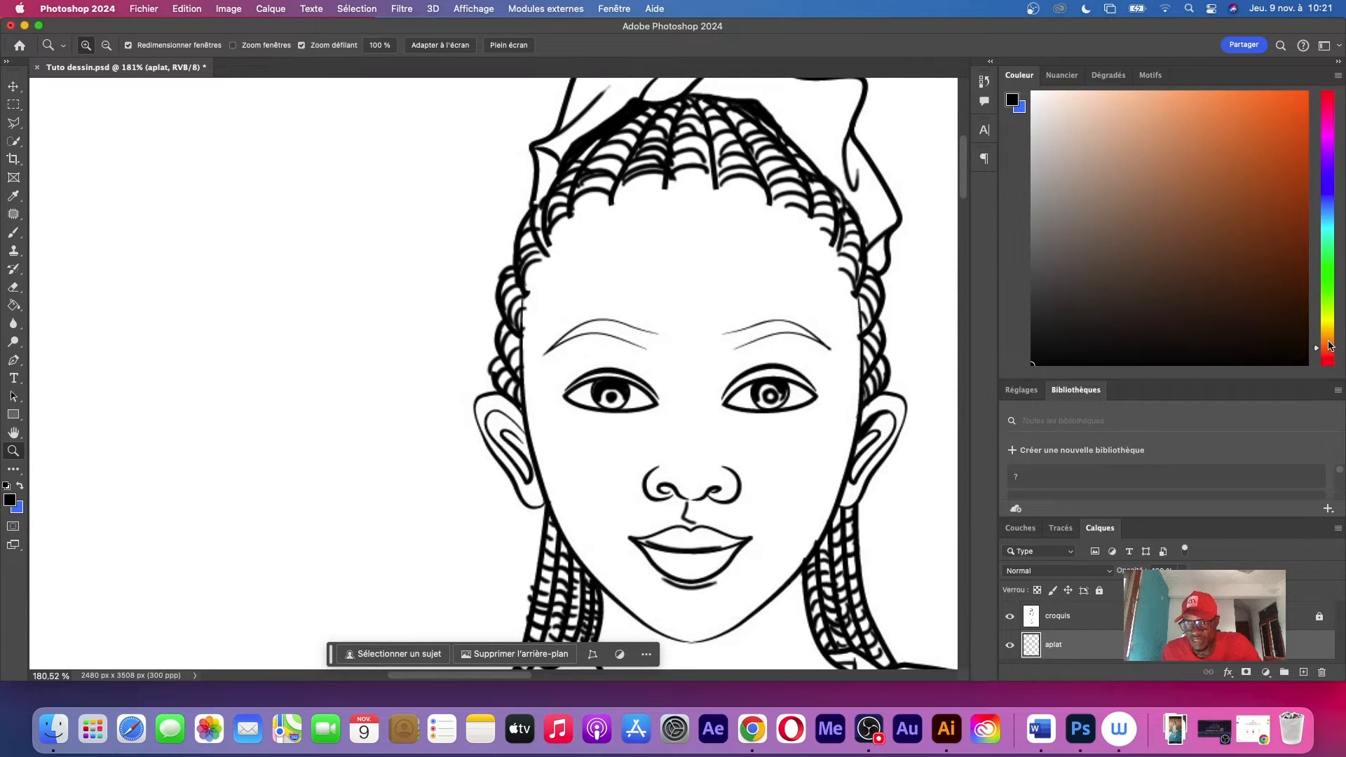
pyautogui.click(1331, 343)
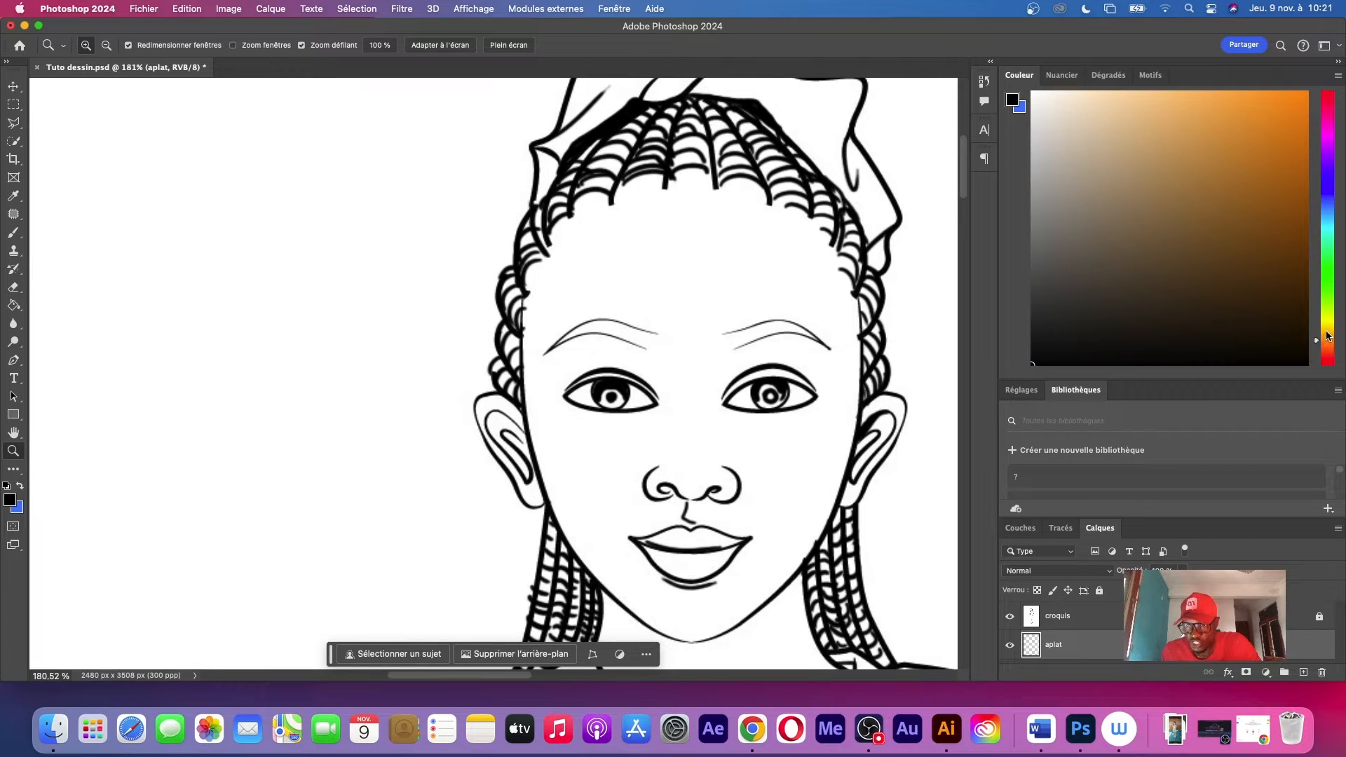
pyautogui.click(1327, 335)
pyautogui.click(1327, 344)
pyautogui.click(1161, 191)
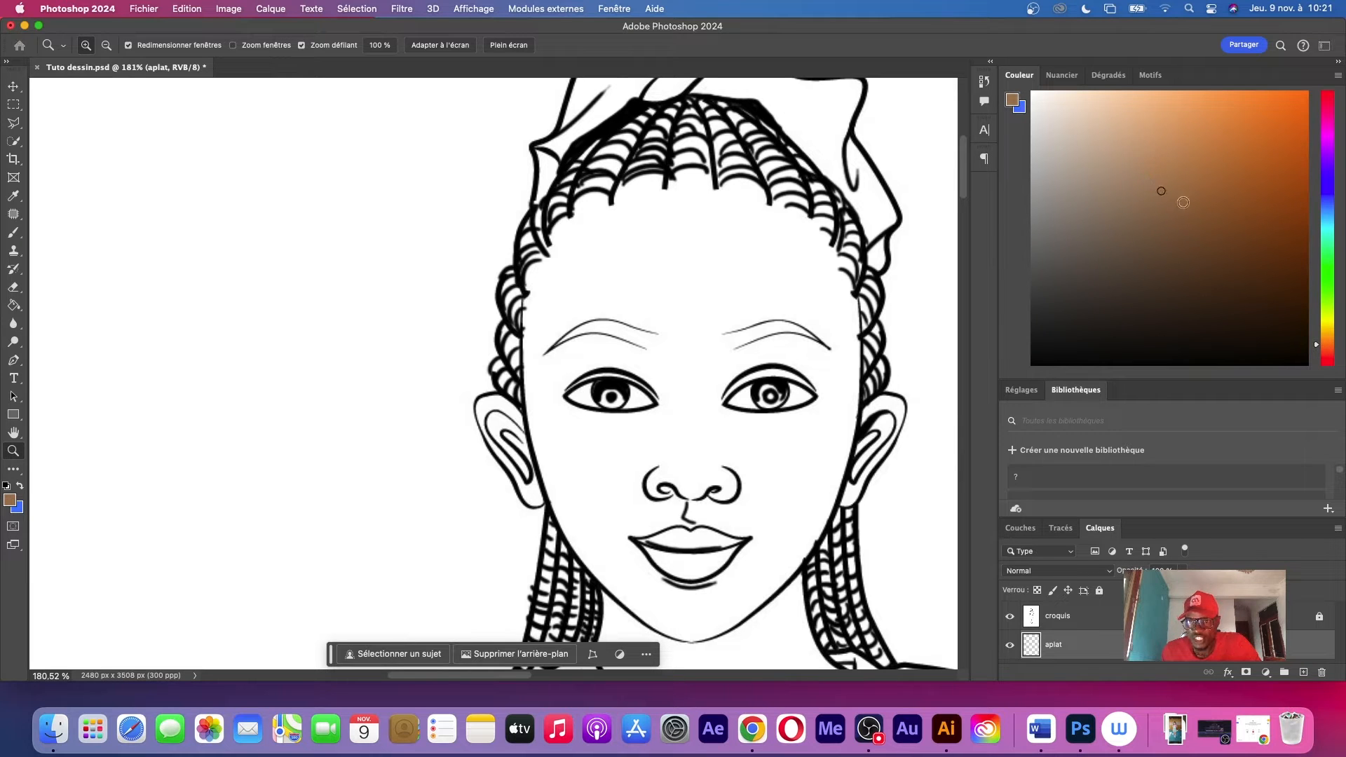
# Activate the Brush tool and turn off pen-pressure control of the brush size
pyautogui.press('b')
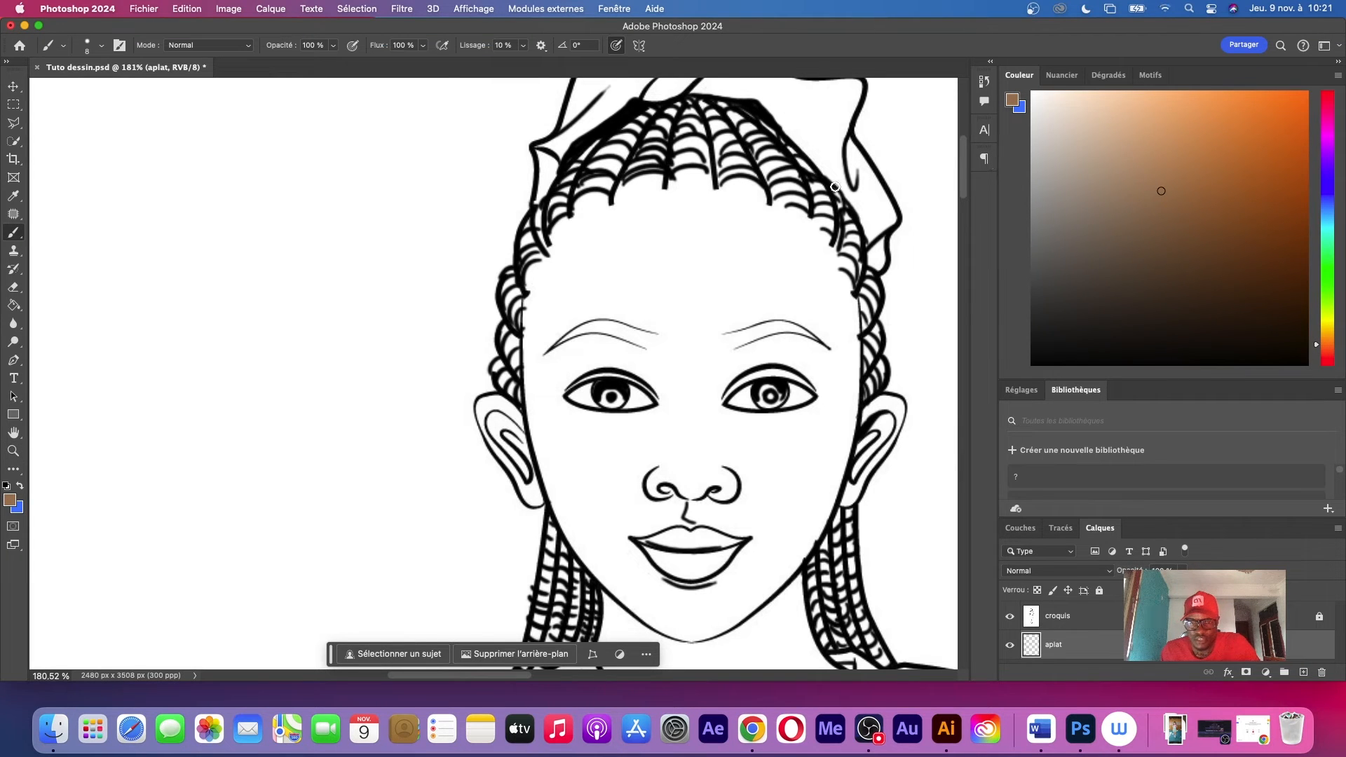
pyautogui.rightClick(675, 203)
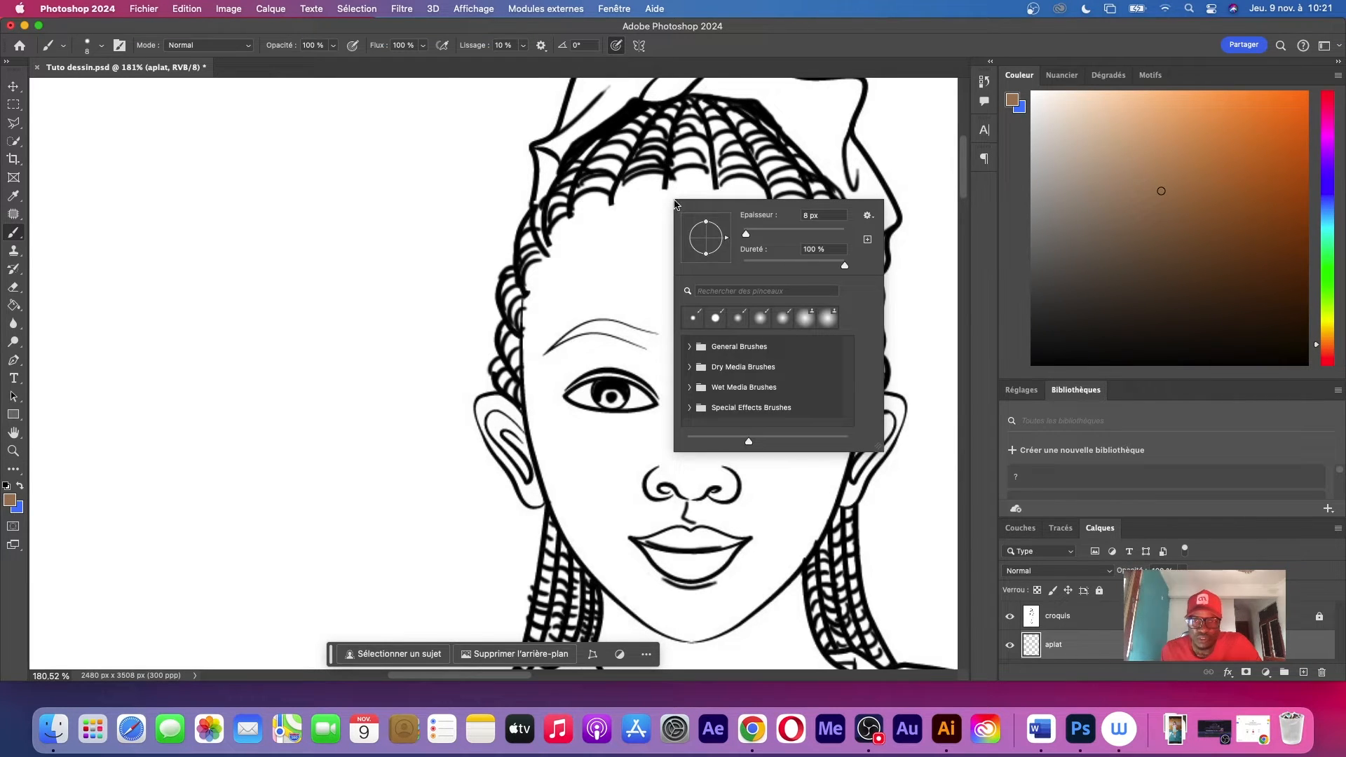
pyautogui.click(617, 47)
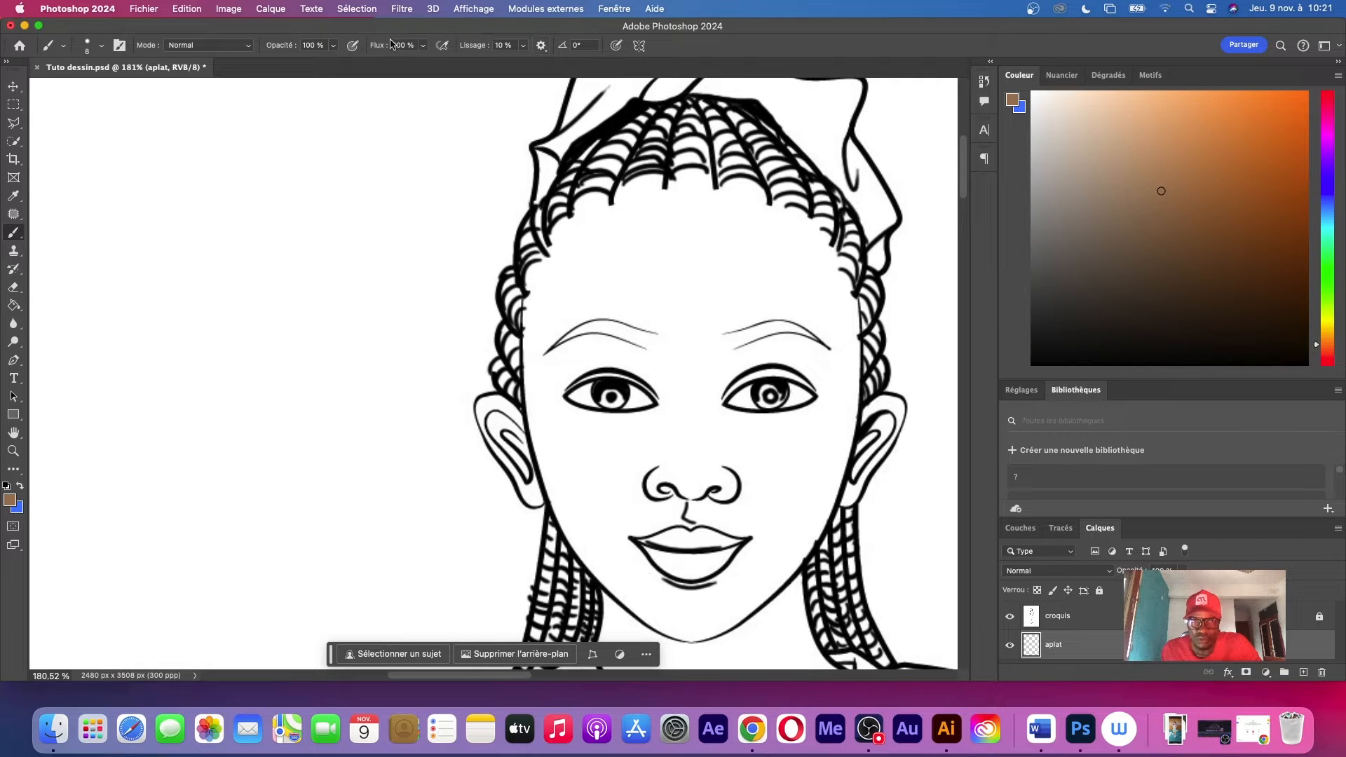
# Try brown brush strokes over the forehead and eyebrow with an enlarged brush, and undo them
pyautogui.rightClick(685, 201)
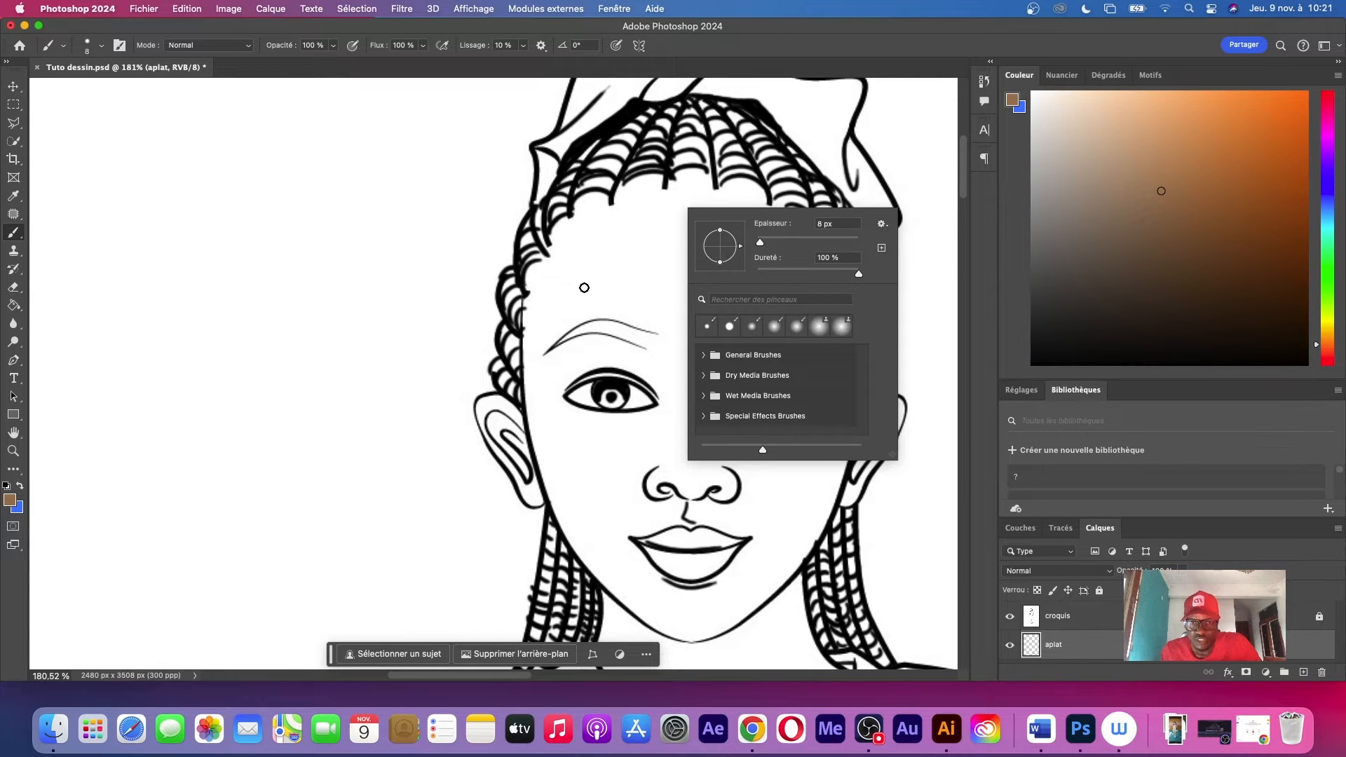
pyautogui.moveTo(596, 274)
pyautogui.mouseDown()
pyautogui.moveTo(636, 289)
pyautogui.moveTo(667, 276)
pyautogui.moveTo(655, 270)
pyautogui.mouseUp()
pyautogui.rightClick(621, 281)
pyautogui.click(758, 317)
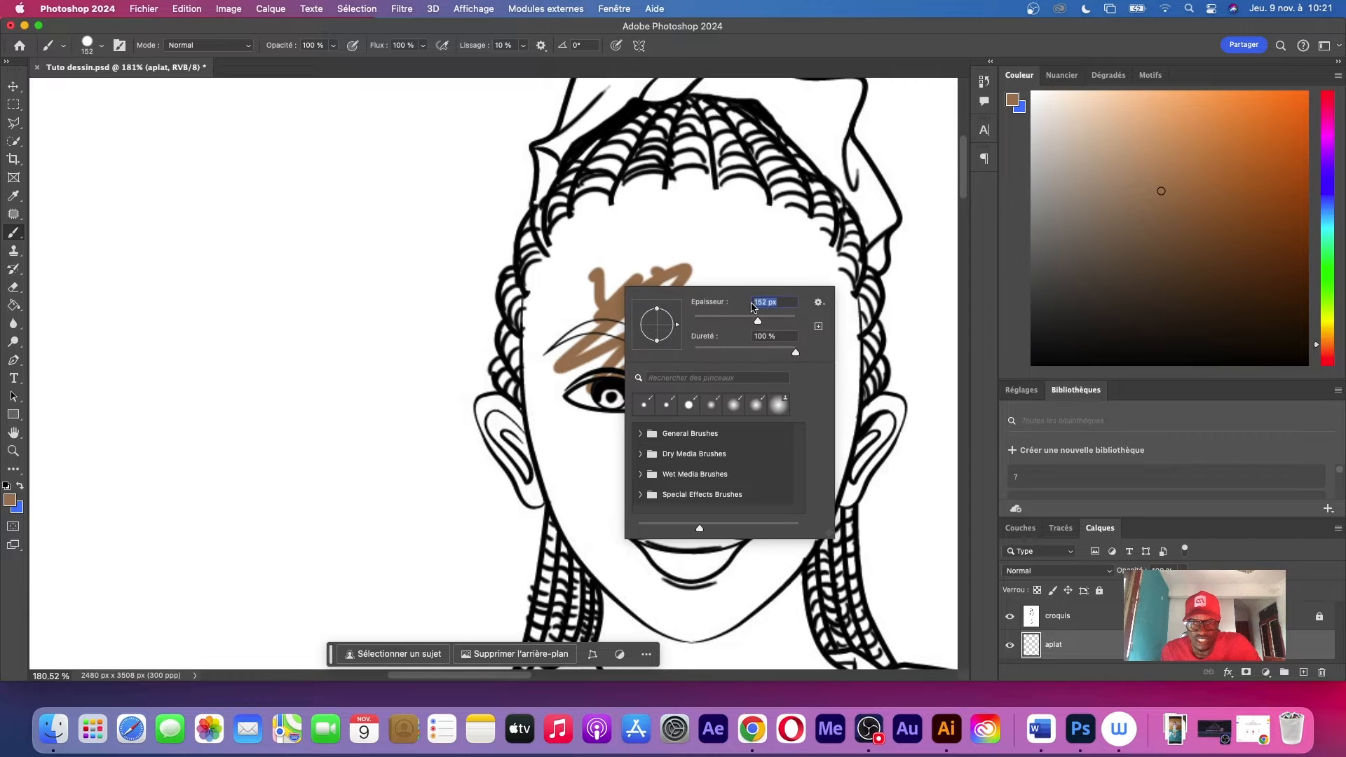
pyautogui.moveTo(680, 217)
pyautogui.mouseDown()
pyautogui.moveTo(712, 458)
pyautogui.moveTo(600, 310)
pyautogui.moveTo(730, 478)
pyautogui.moveTo(765, 287)
pyautogui.moveTo(708, 288)
pyautogui.moveTo(779, 339)
pyautogui.moveTo(673, 366)
pyautogui.moveTo(698, 375)
pyautogui.moveTo(713, 359)
pyautogui.mouseUp()
pyautogui.press('z')
pyautogui.press('super+z')
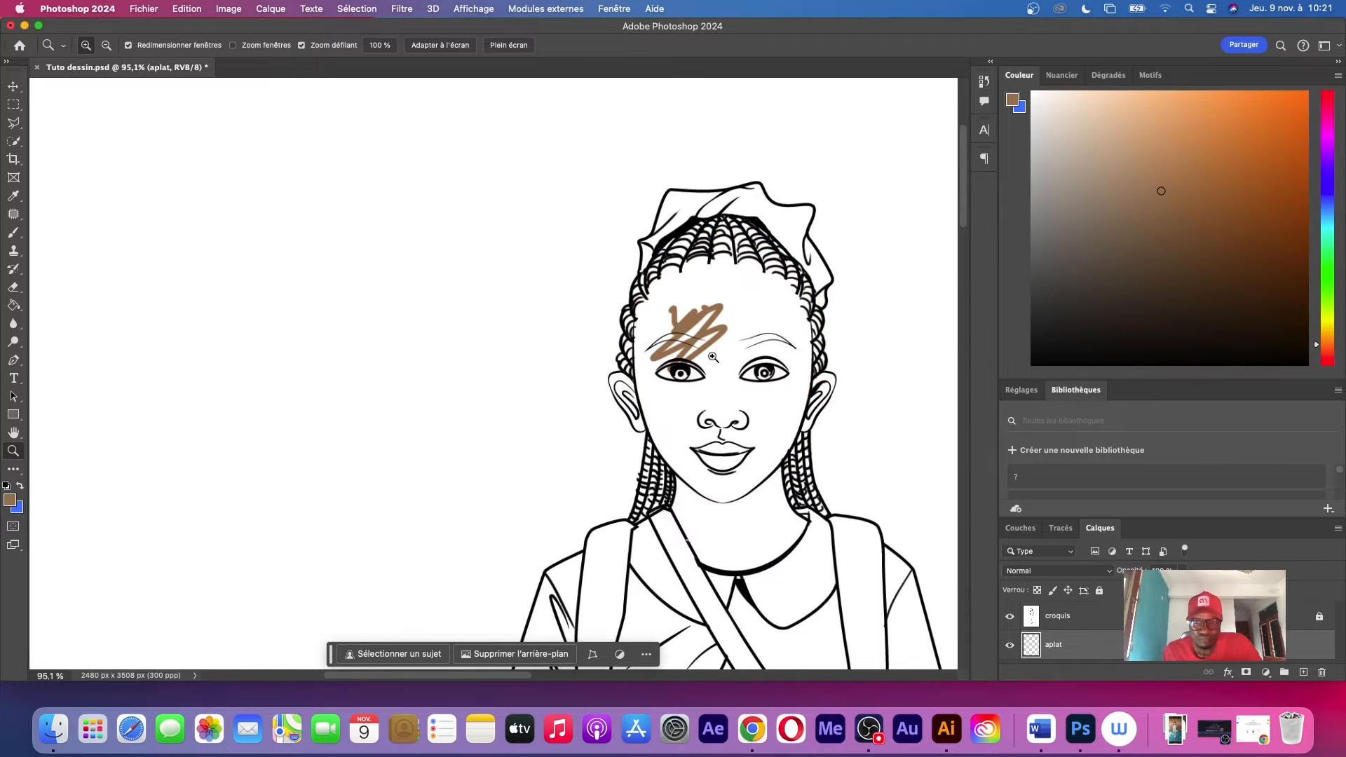
pyautogui.press('super+z')
# Select the hanging bare arm and hand with the Magnetic Lasso, tracing from the sleeve hem around the fingers and back
pyautogui.moveTo(907, 571)
pyautogui.mouseDown()
pyautogui.moveTo(680, 279)
pyautogui.moveTo(649, 294)
pyautogui.mouseUp()
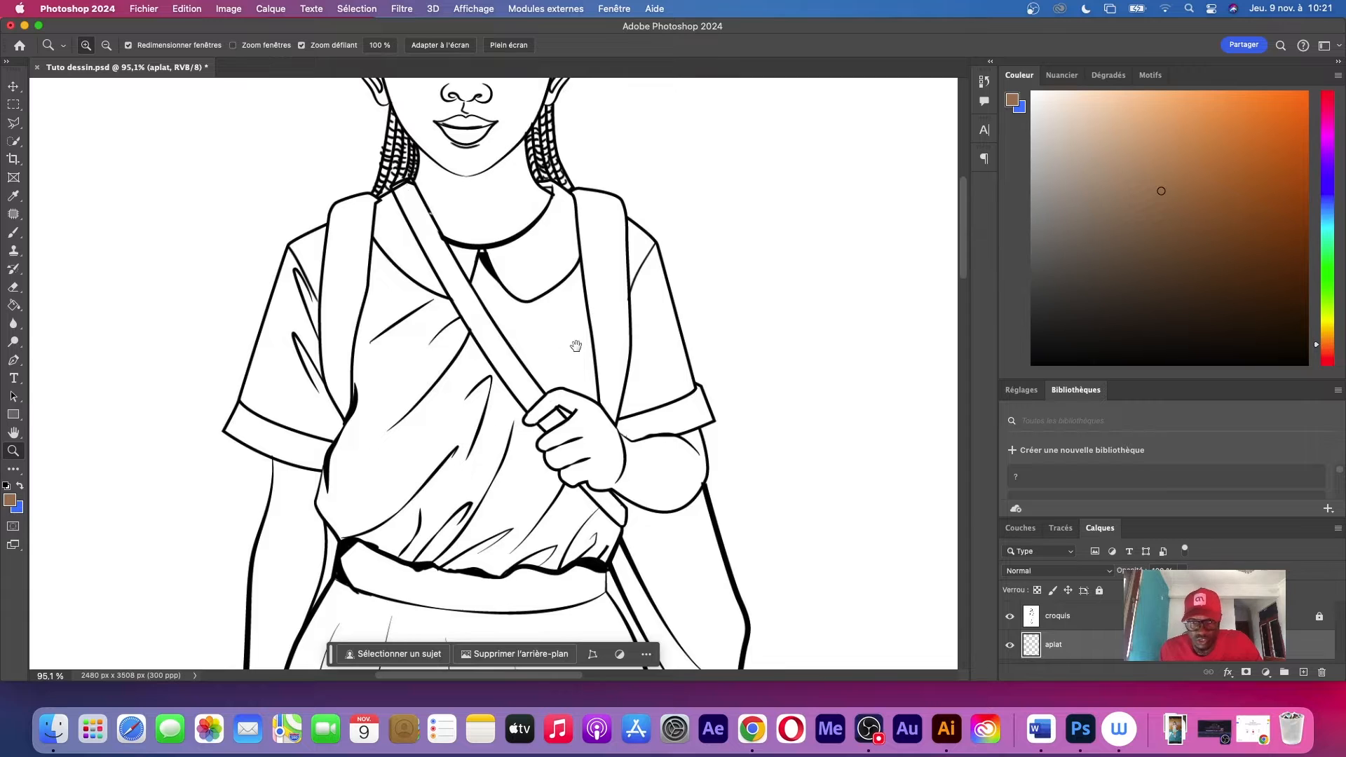
pyautogui.moveTo(575, 346); pyautogui.dragTo(635, 270)
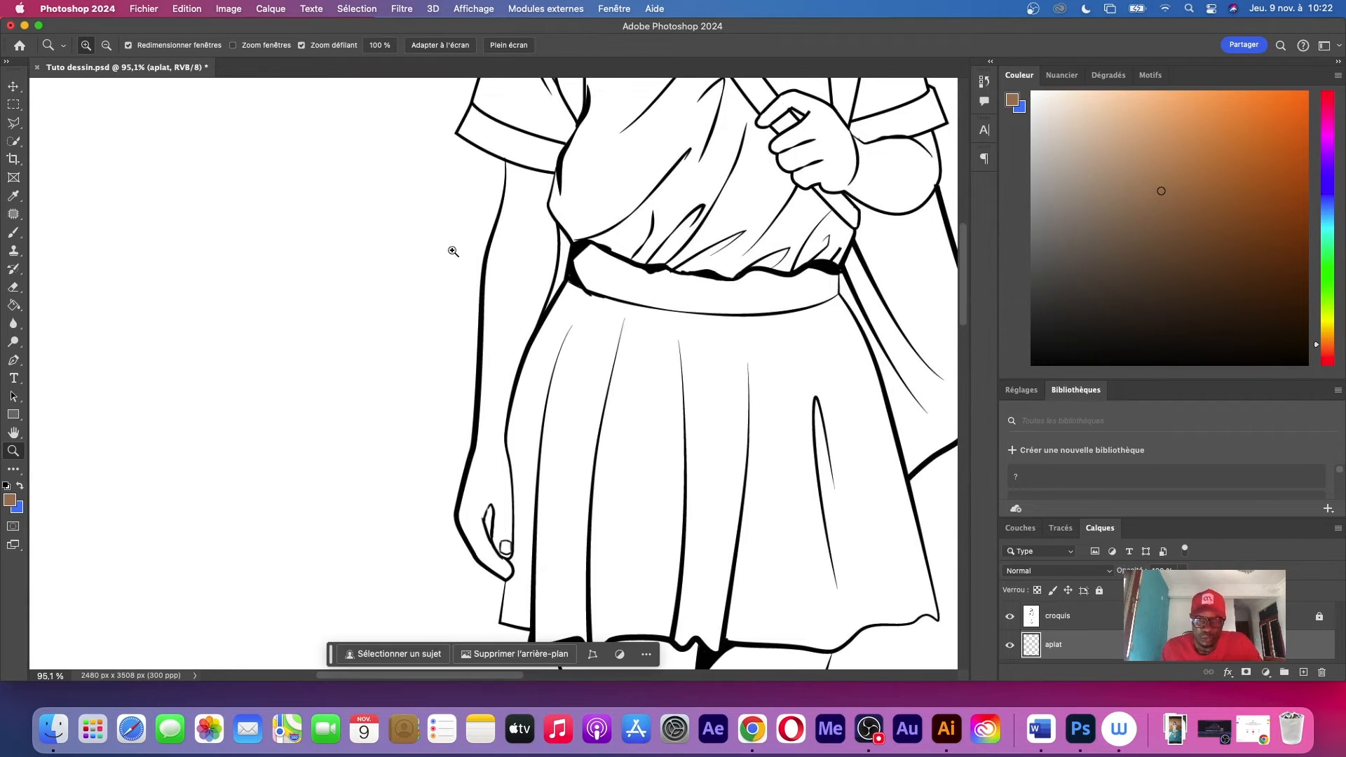
pyautogui.click(9, 124)
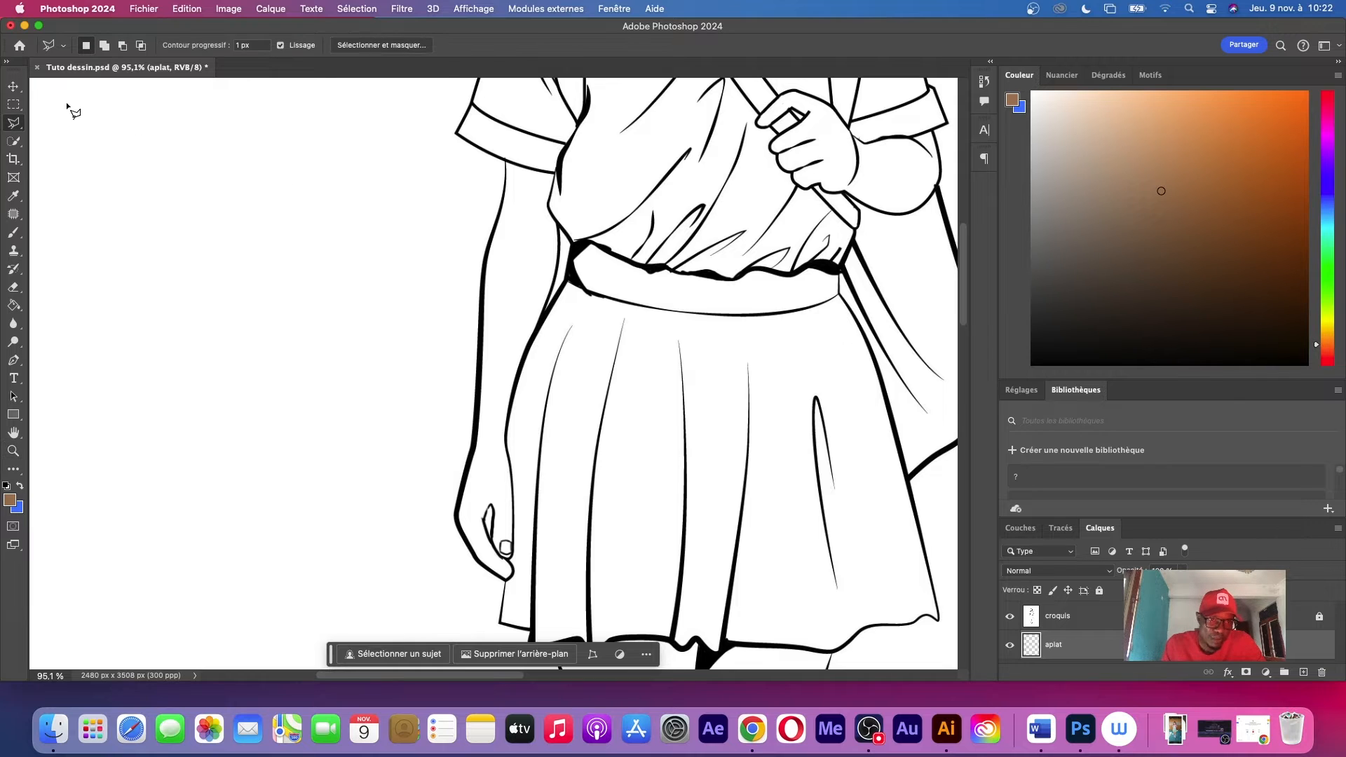
pyautogui.rightClick(14, 126)
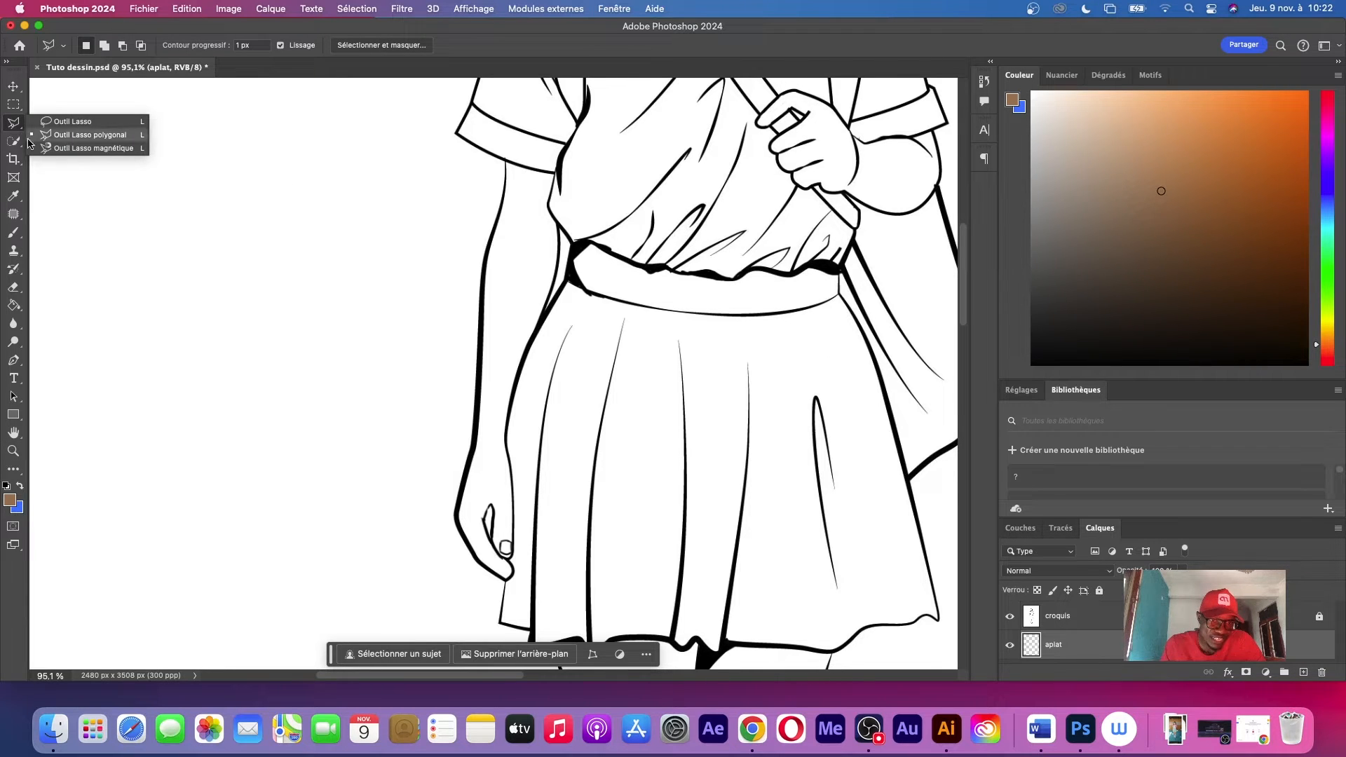
pyautogui.click(63, 148)
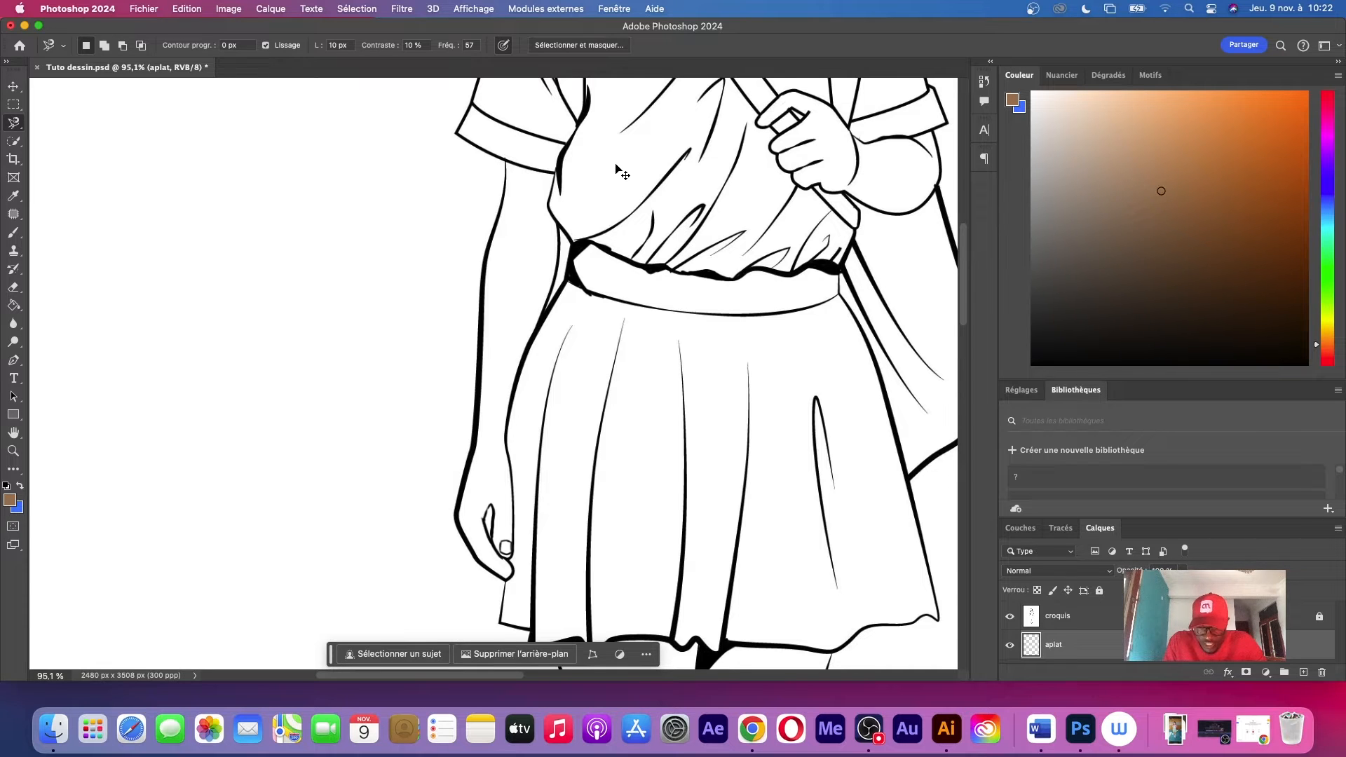
pyautogui.press('super+1')
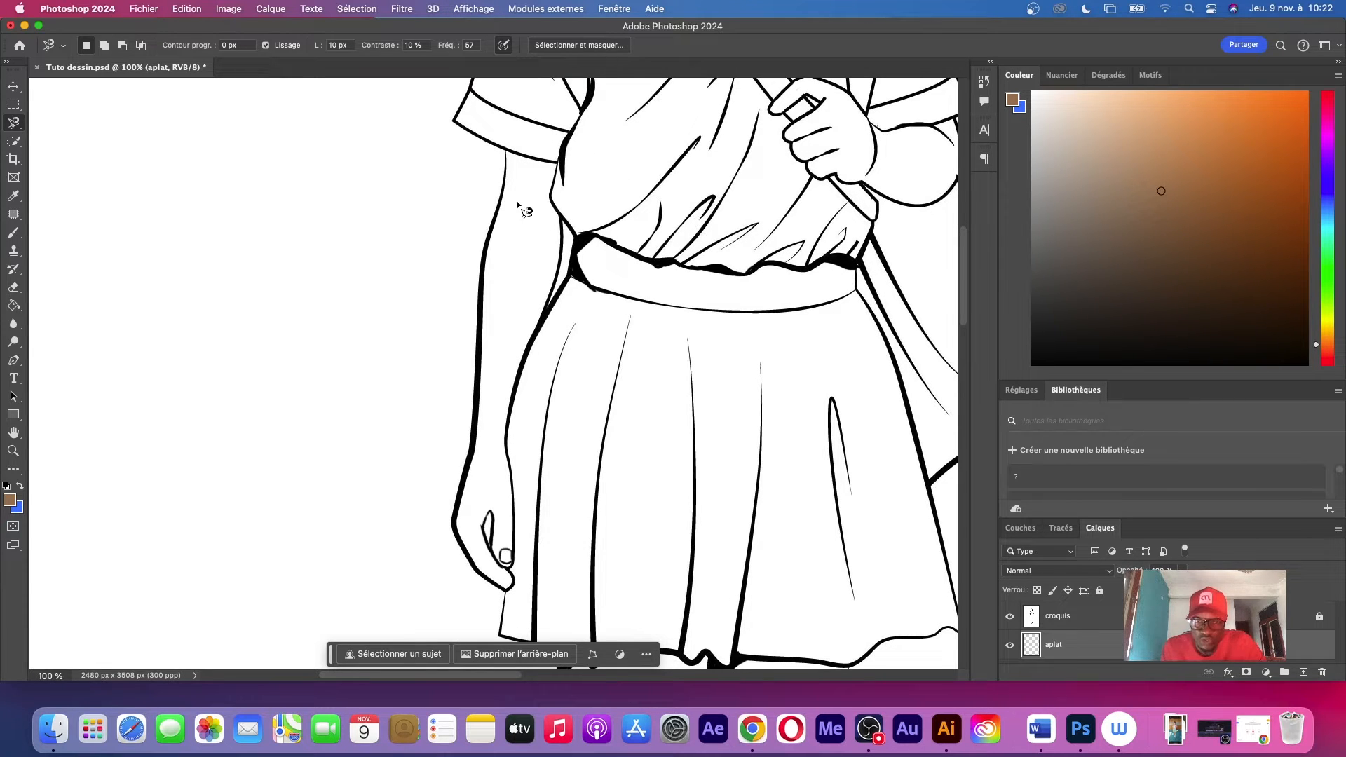
pyautogui.click(504, 149)
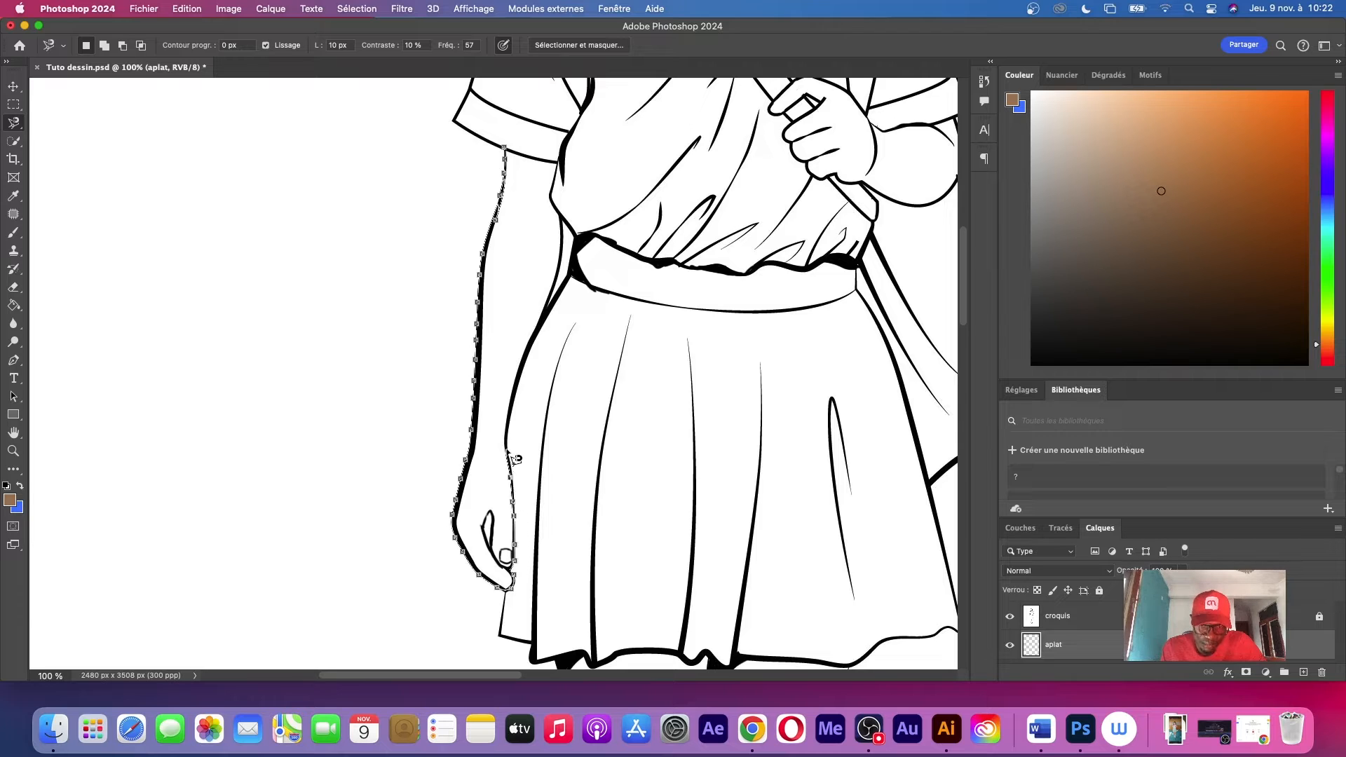
pyautogui.moveTo(562, 283)
pyautogui.mouseDown()
pyautogui.moveTo(556, 166)
pyautogui.moveTo(508, 154)
pyautogui.mouseUp()
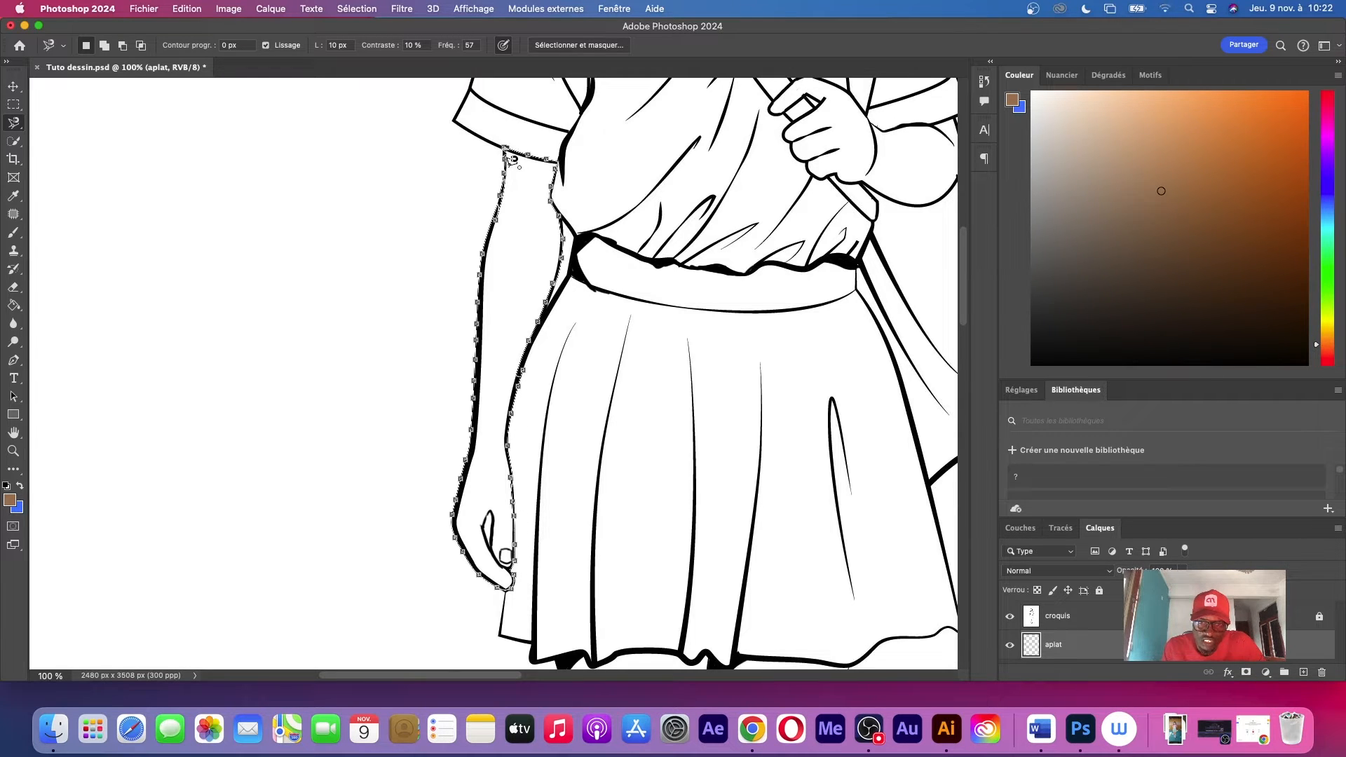
pyautogui.click(511, 157)
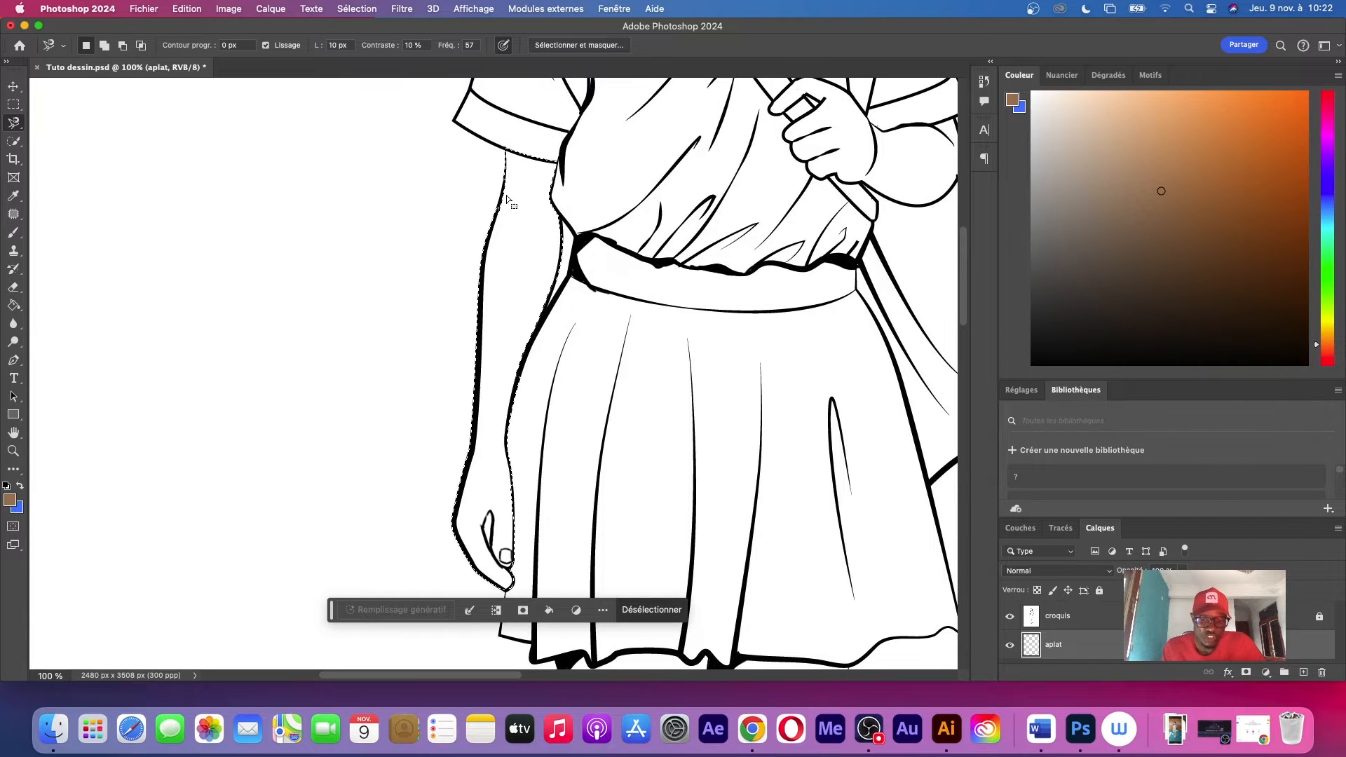
# Shift the foreground colour to a reddish-orange hue, pick a light reddish brown and fill the selected arm with the Paint Bucket
pyautogui.press('g')
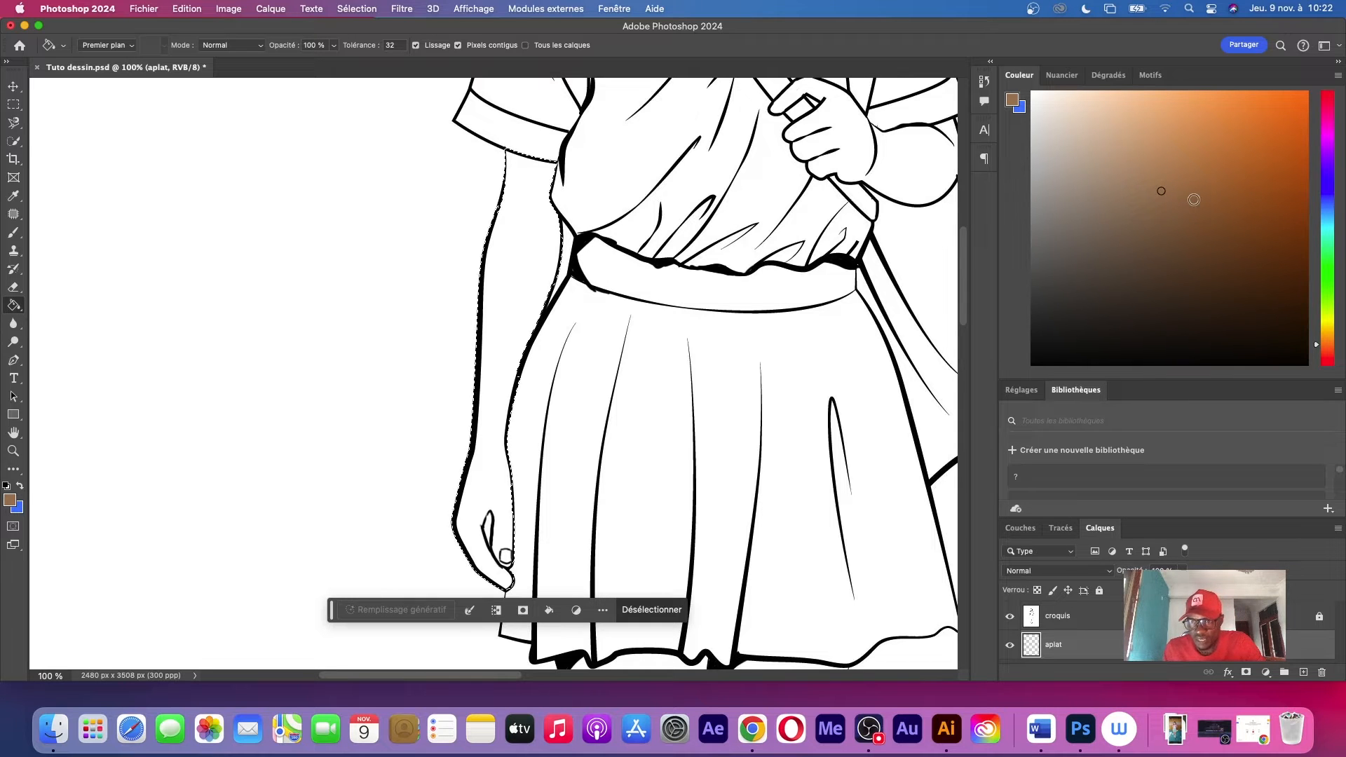
pyautogui.click(1322, 349)
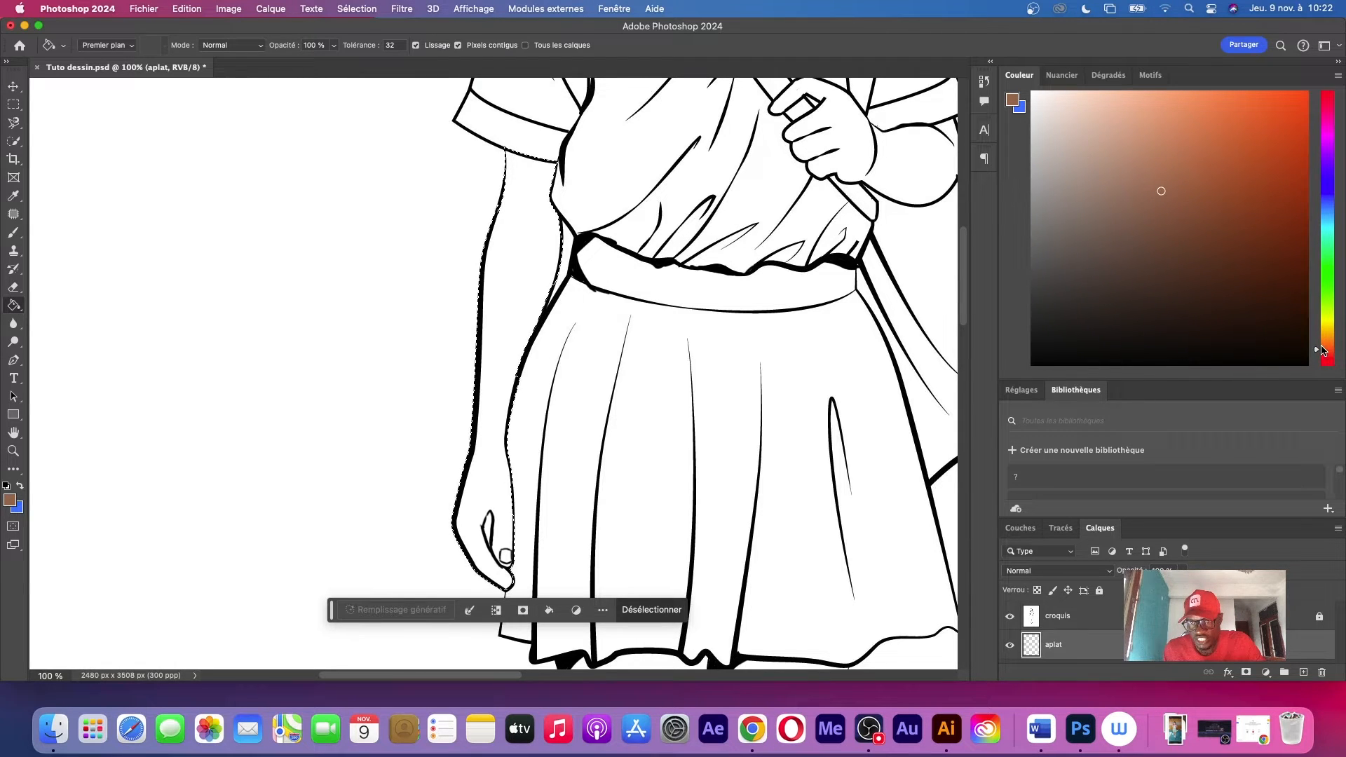
pyautogui.click(1185, 178)
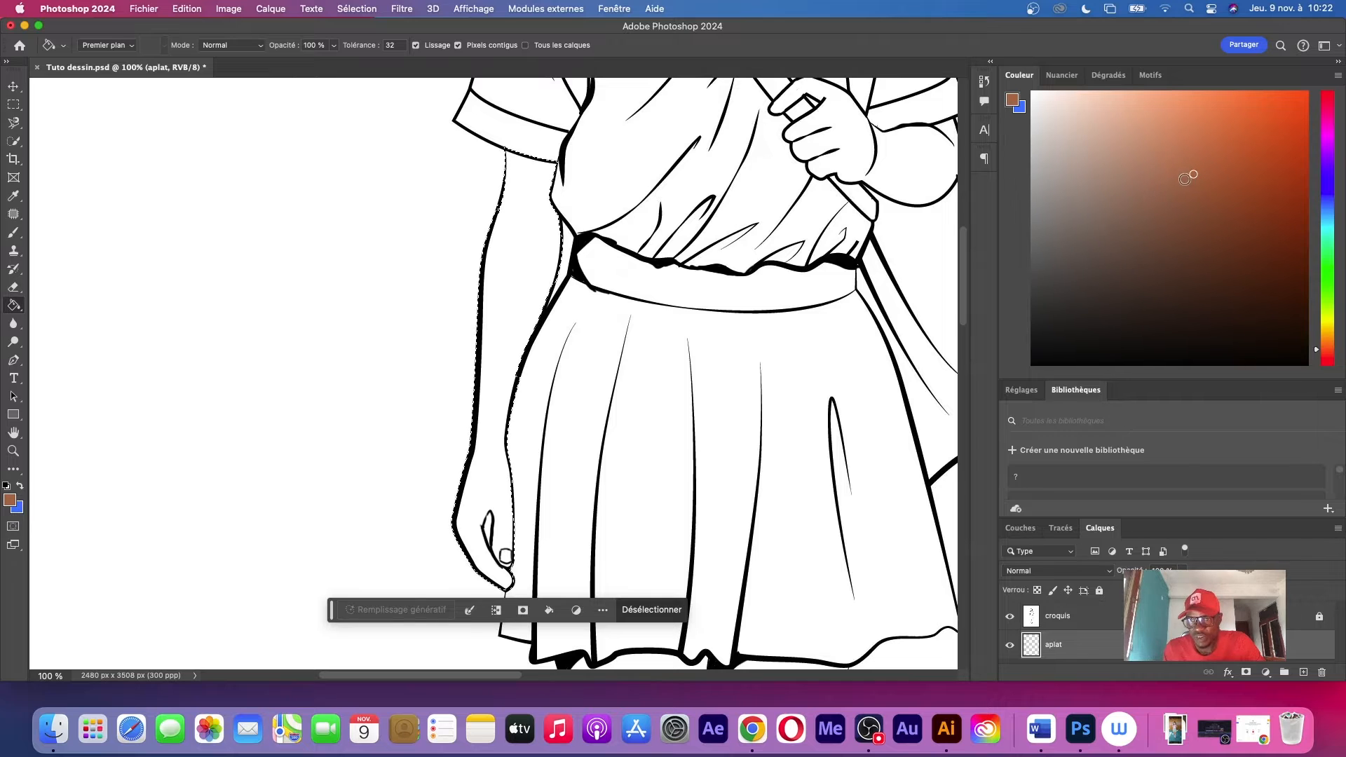
pyautogui.click(1170, 175)
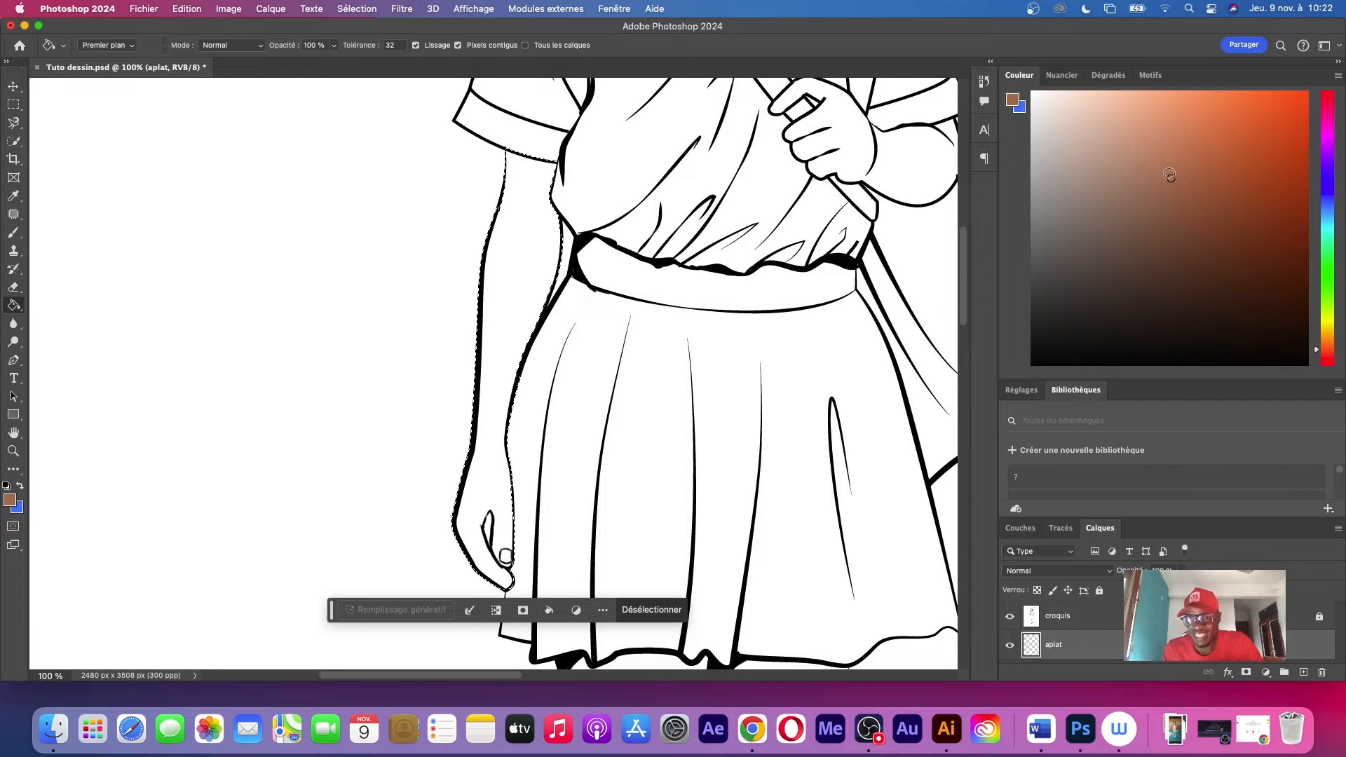
pyautogui.moveTo(1169, 174); pyautogui.dragTo(1170, 168)
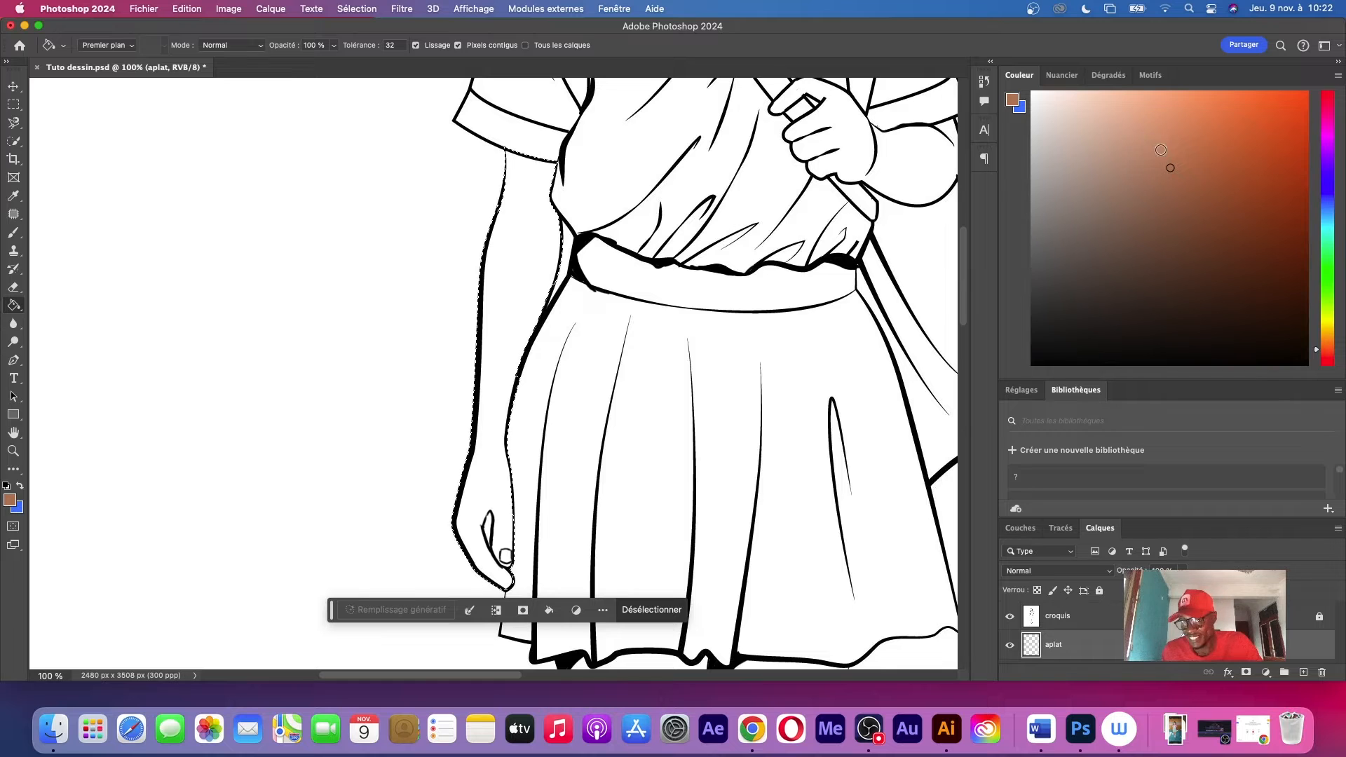
pyautogui.click(543, 241)
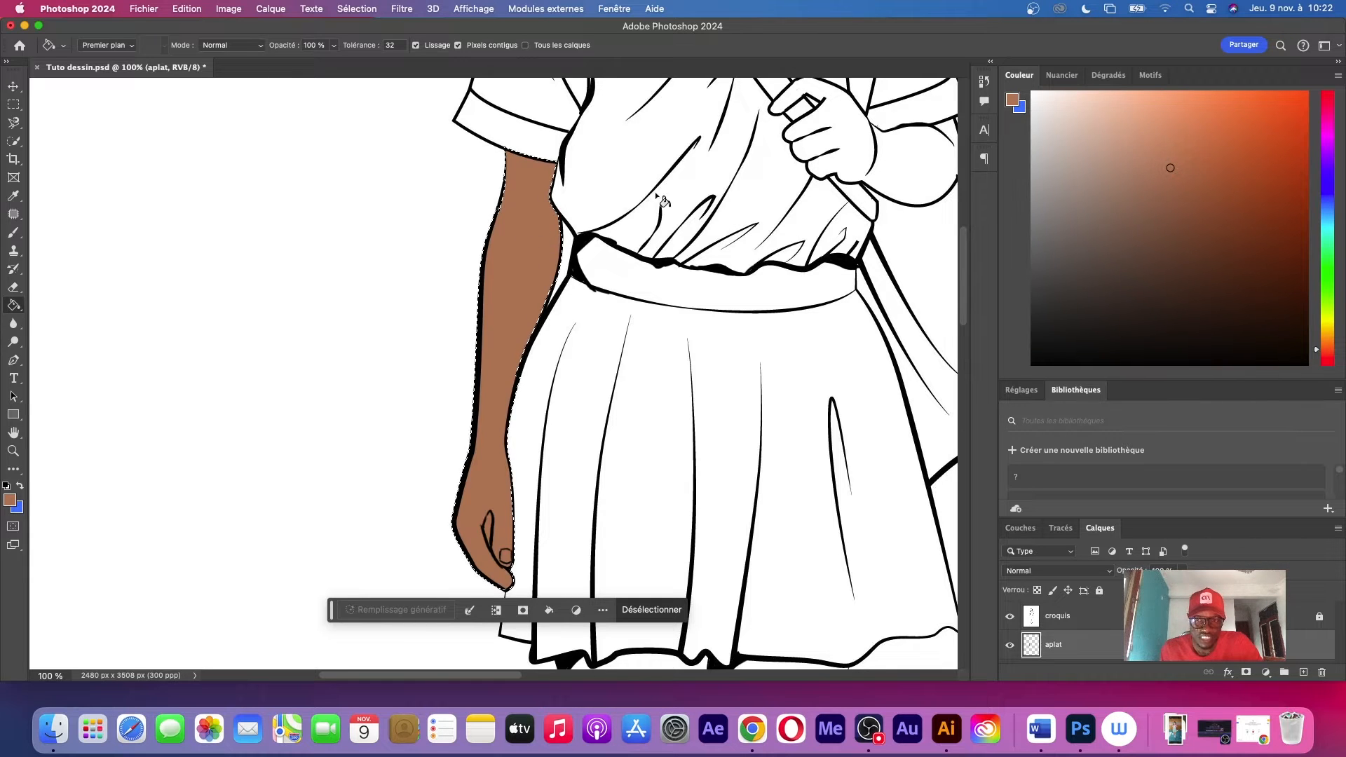
# Refill the hanging arm with darker shades of reddish brown, ending on a deep brown skin tone, and clear the selection
pyautogui.click(525, 235)
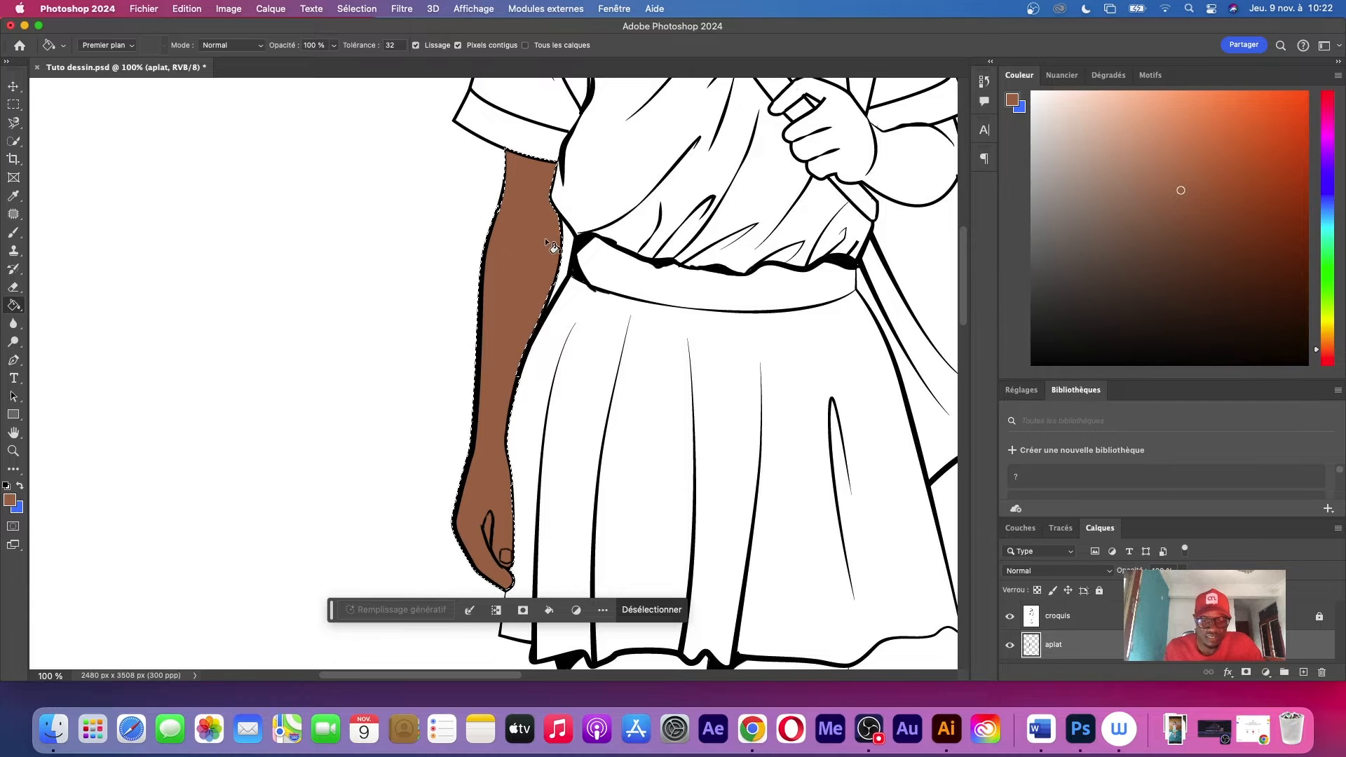
pyautogui.press('super+d')
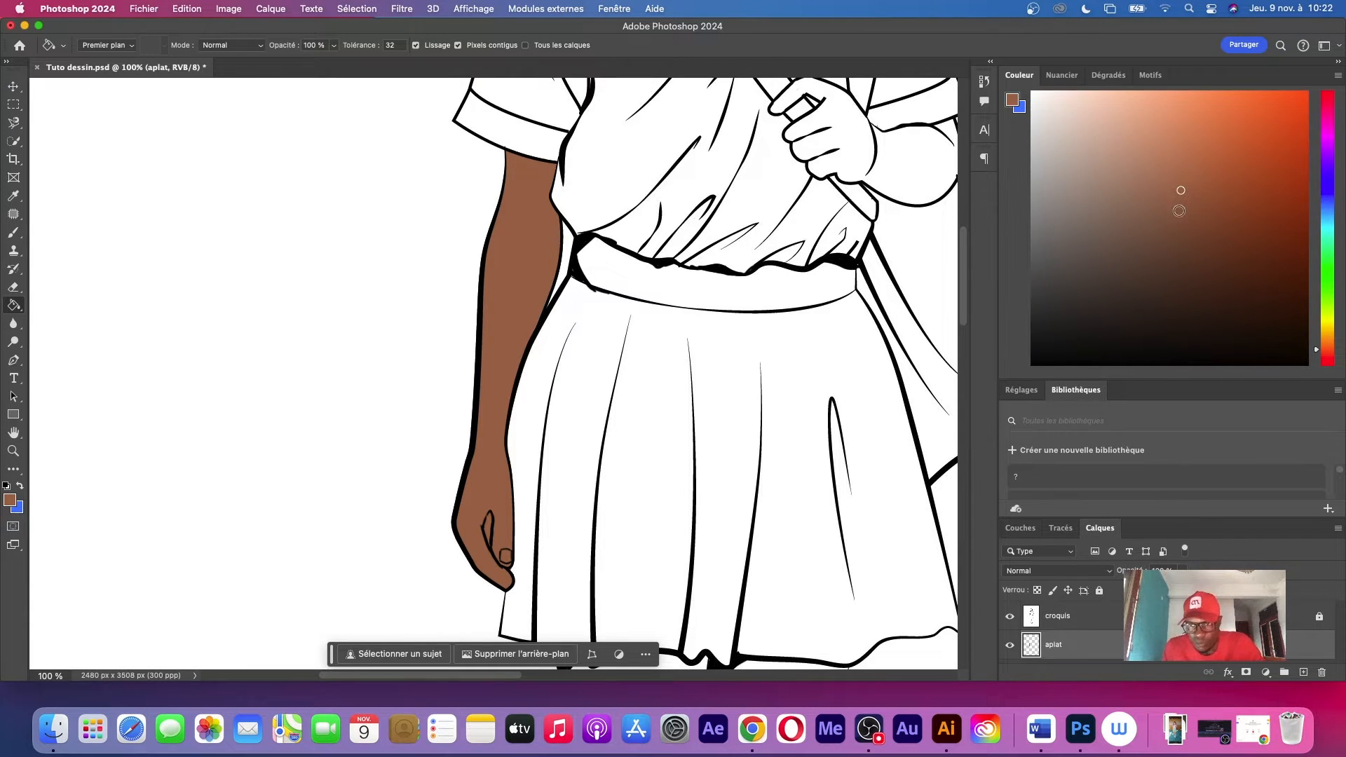
pyautogui.click(1178, 207)
pyautogui.press('shift+super+d')
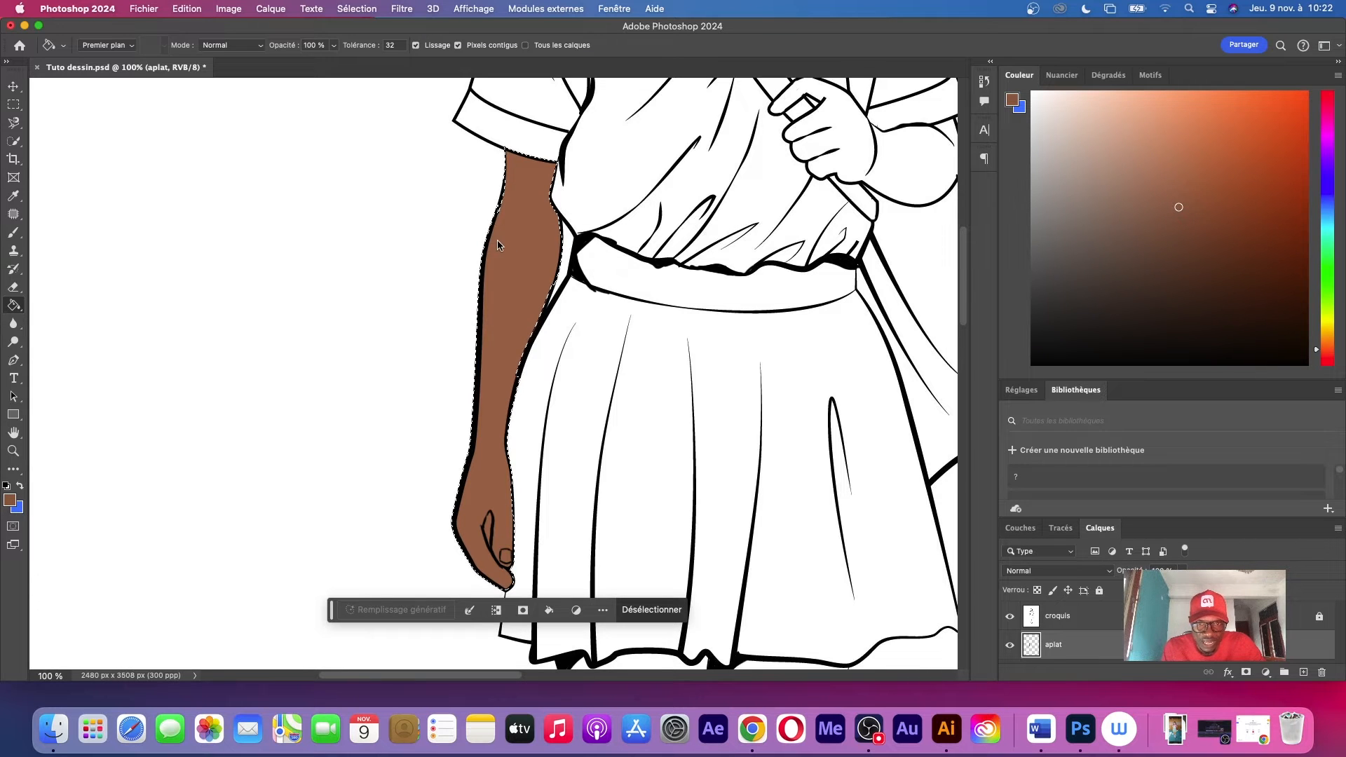
pyautogui.click(527, 226)
pyautogui.press('super+d')
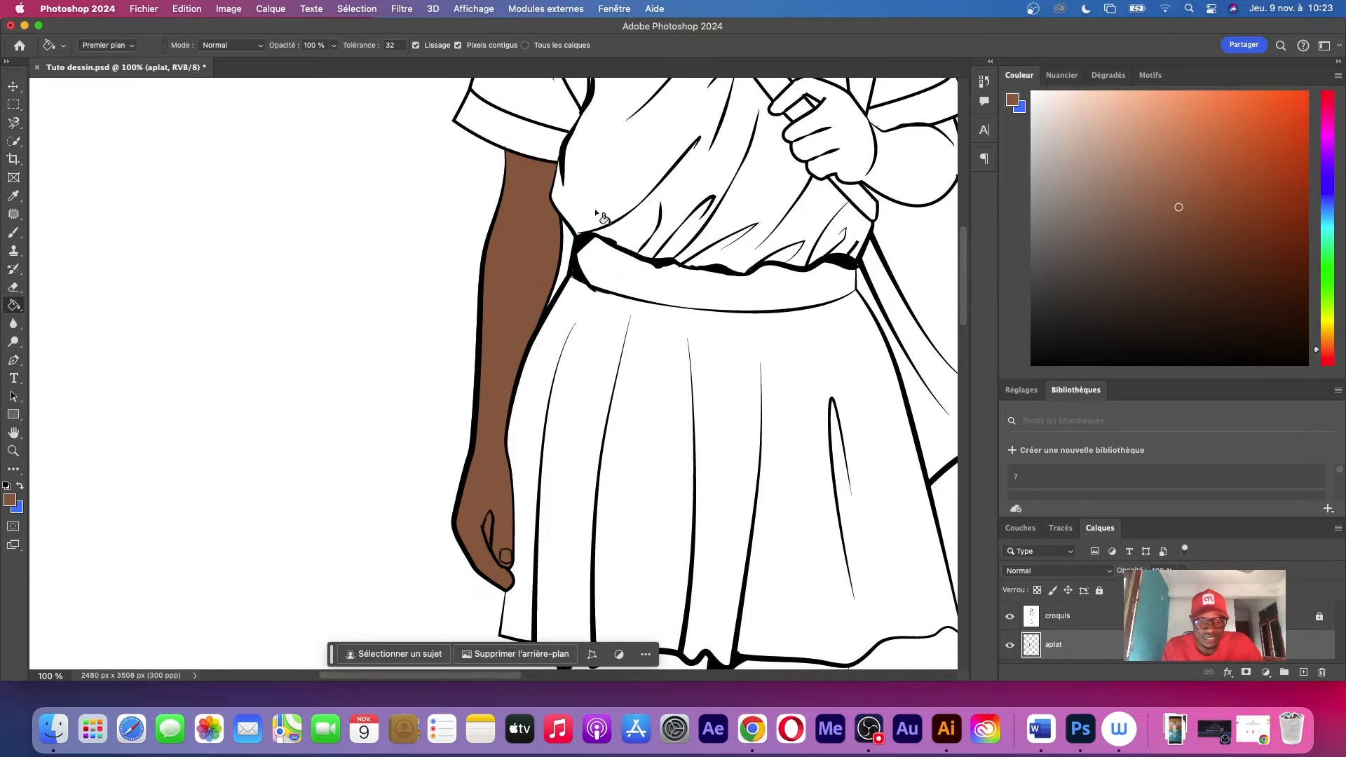
# Select both bare legs together with the Magnetic Lasso, tracing from the skirt hem down to the sock tops
pyautogui.press('z')
pyautogui.scroll(-5, 571, 251)
pyautogui.scroll(5, 666, 241)
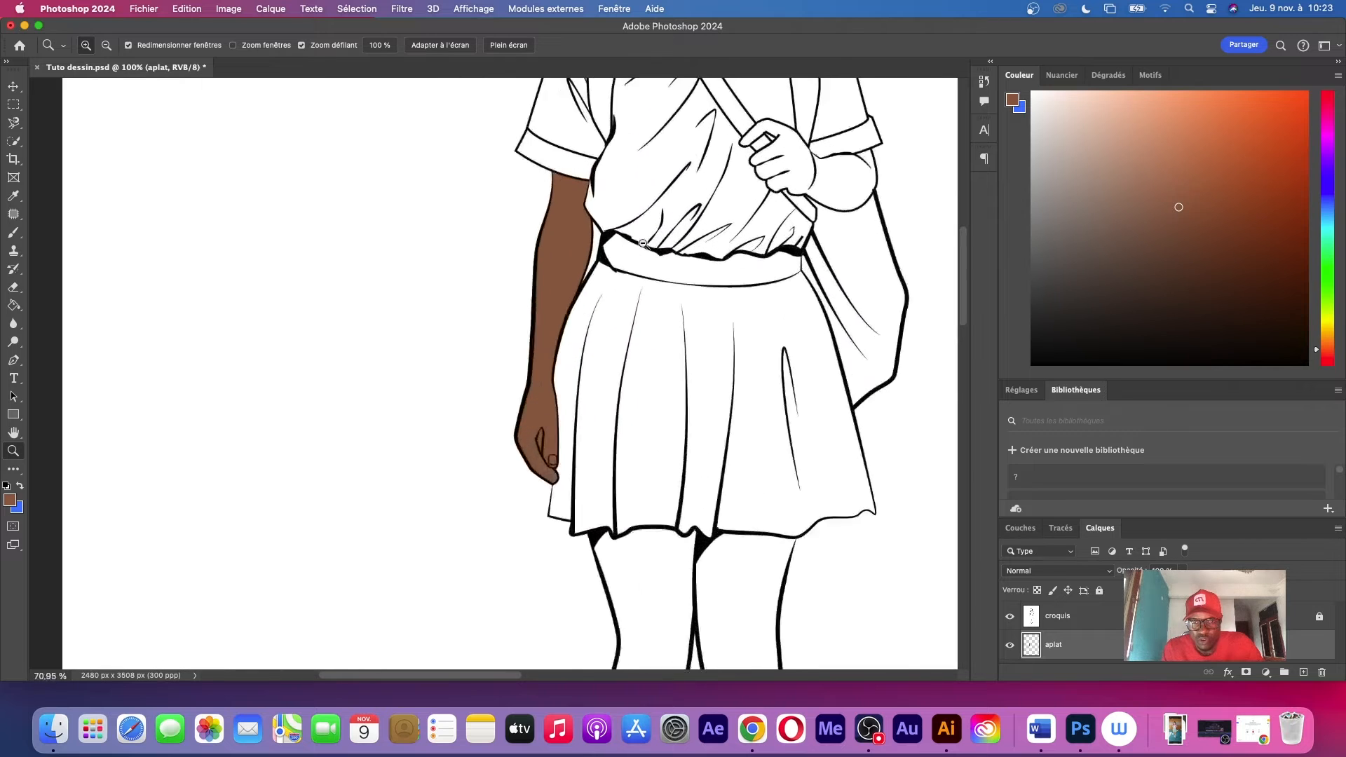
pyautogui.scroll(-5, 665, 240)
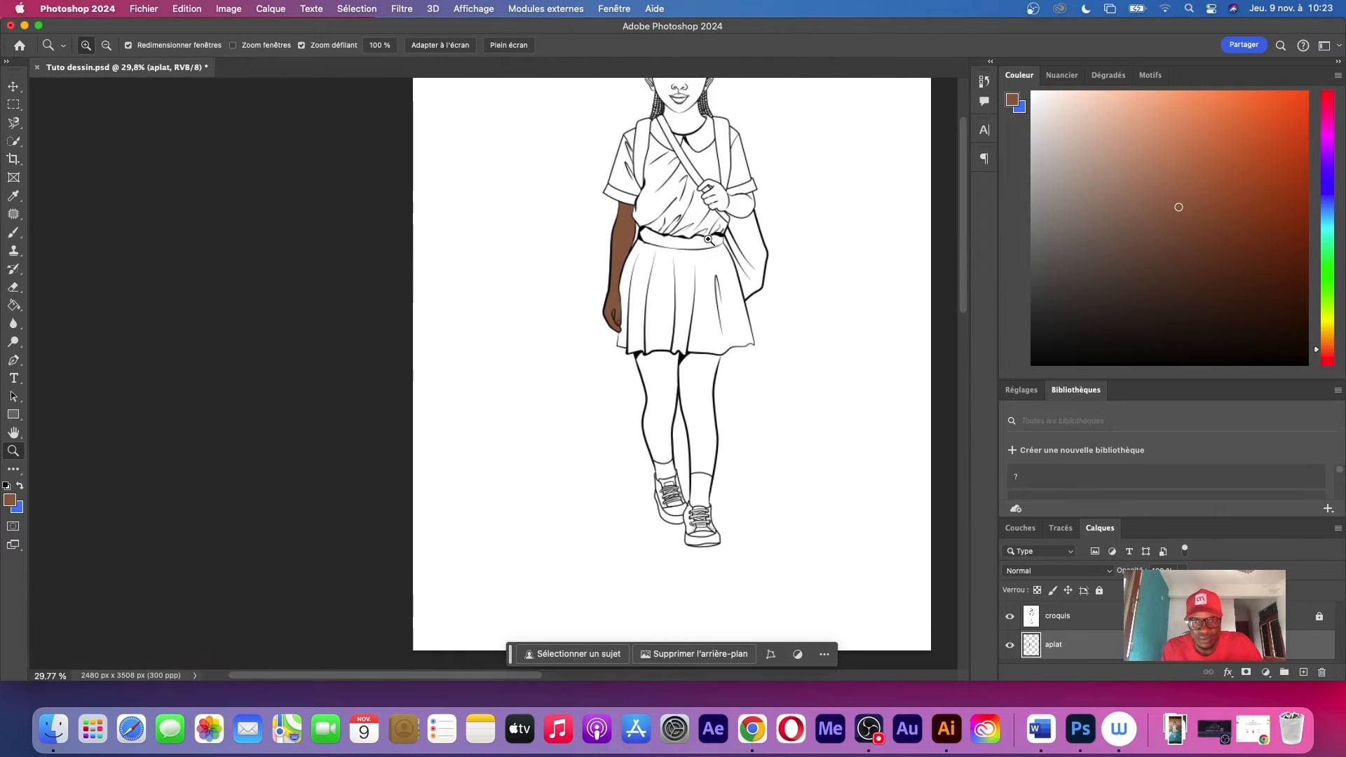
pyautogui.scroll(4, 678, 377)
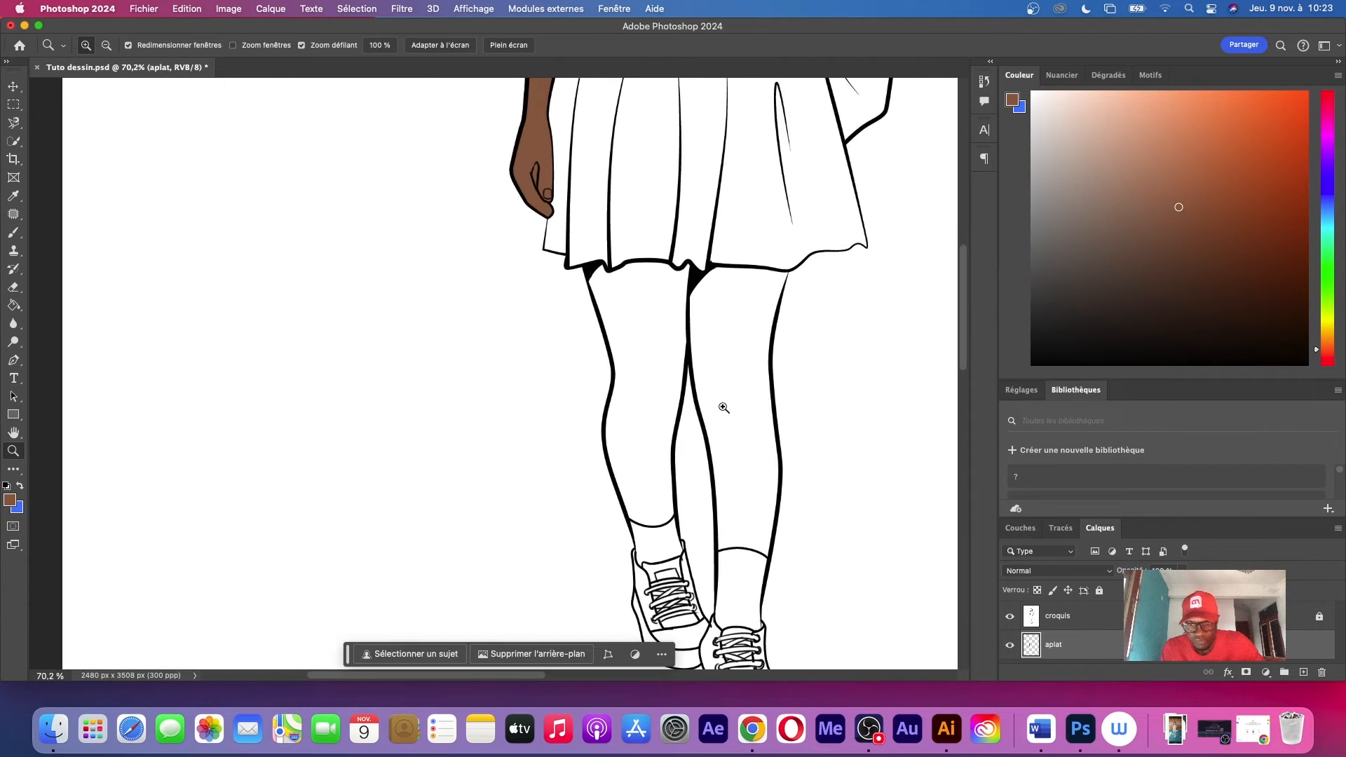
pyautogui.press('l')
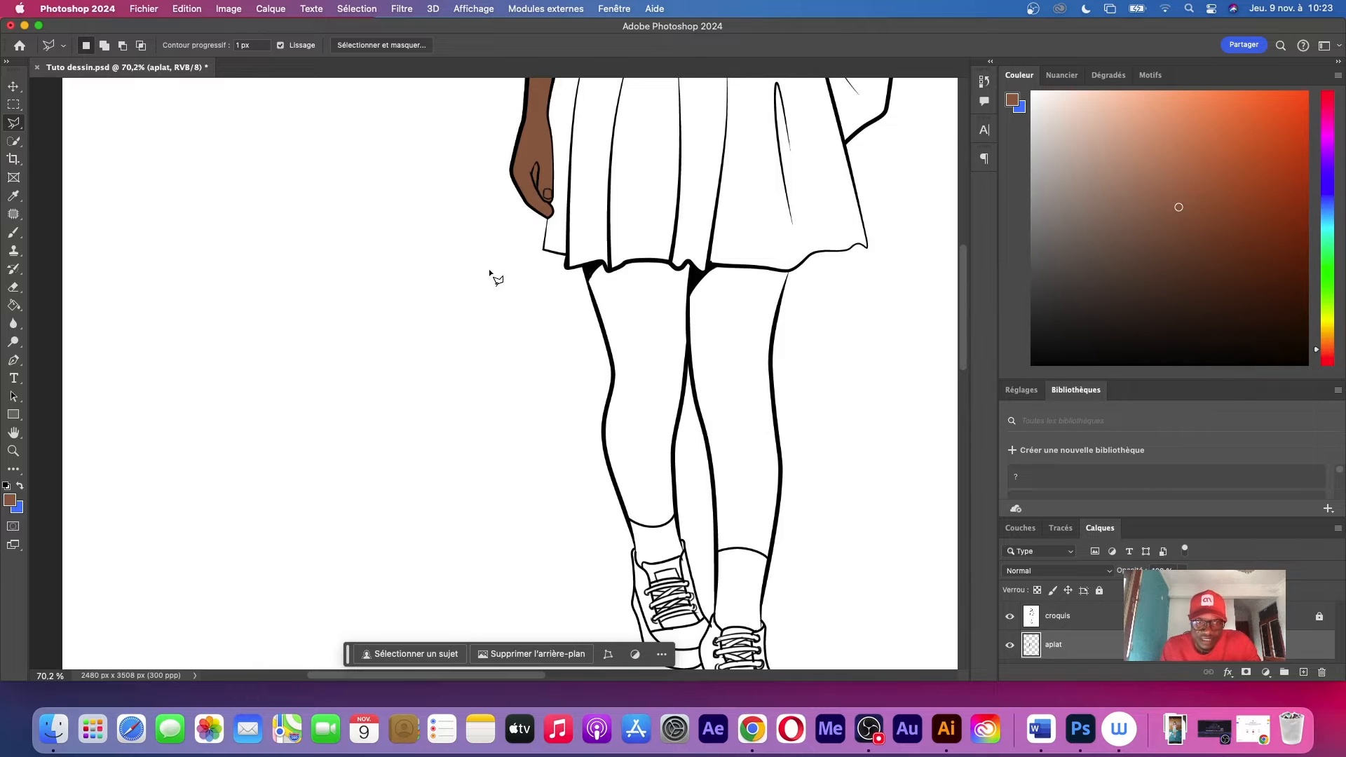
pyautogui.click(13, 122)
pyautogui.click(96, 152)
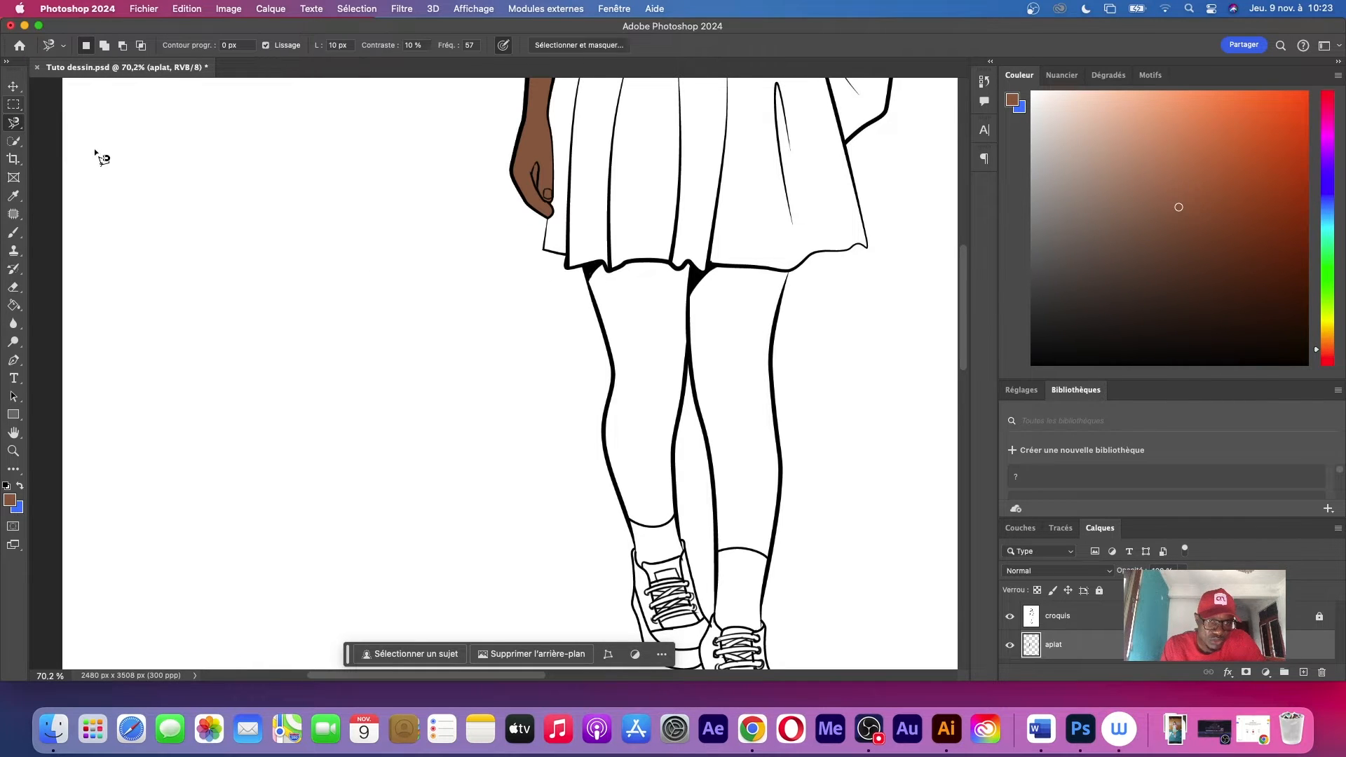
pyautogui.click(584, 270)
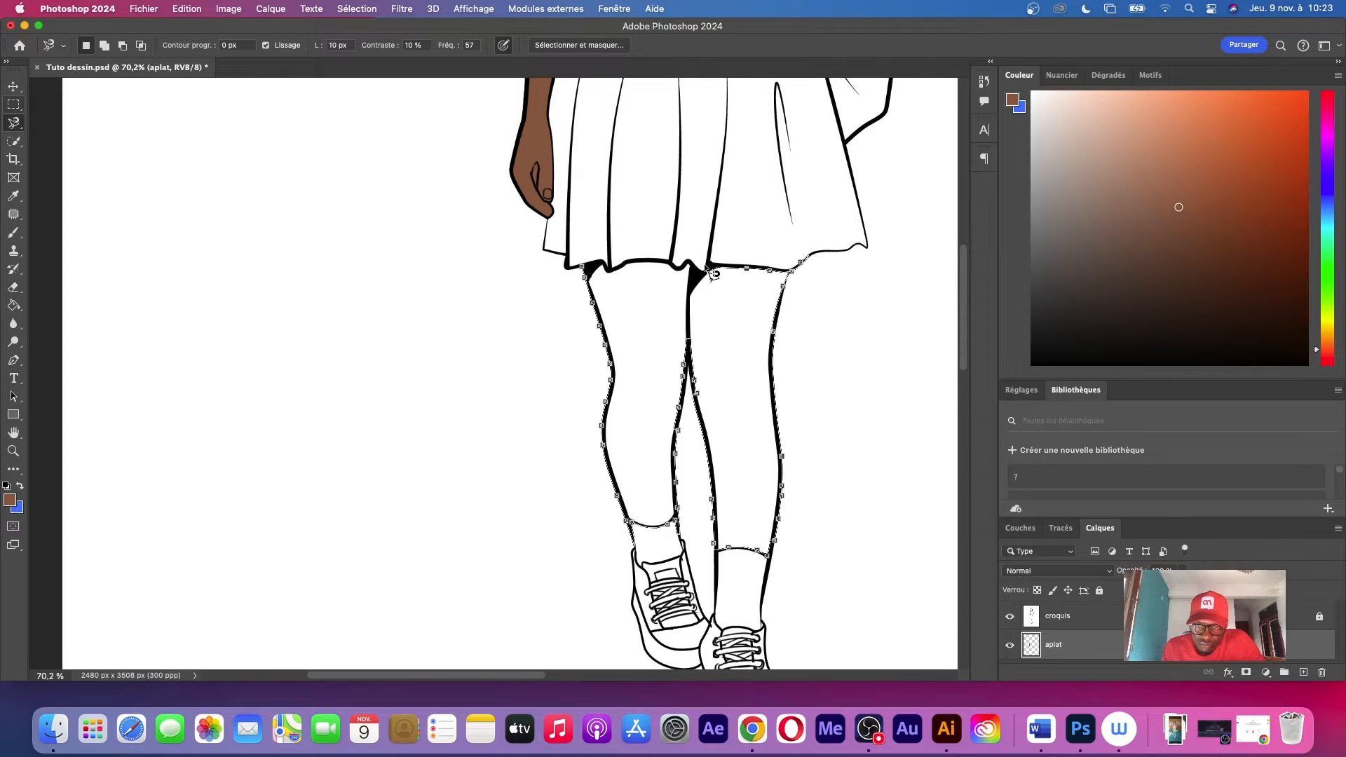
pyautogui.click(591, 275)
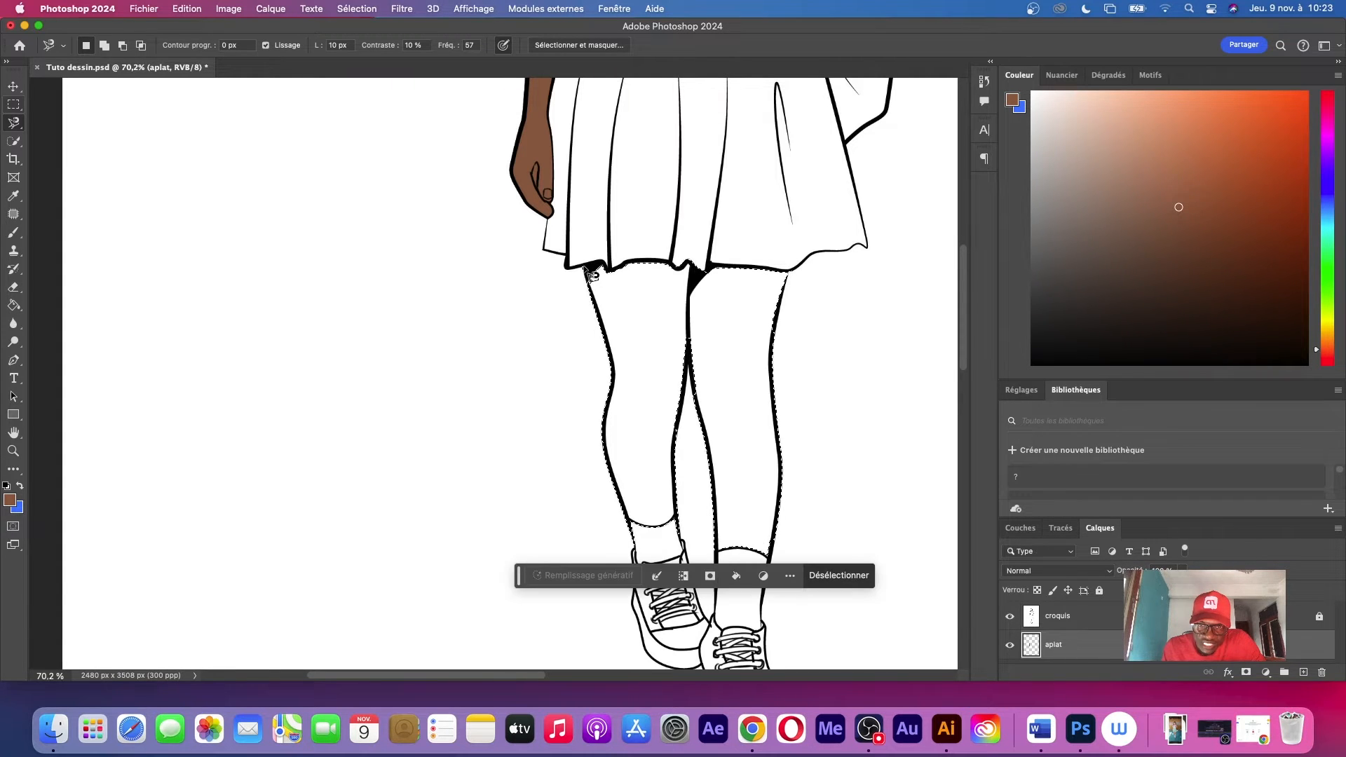
# Fill the selected legs with the dark brown skin tone using the Paint Bucket and clear the selection
pyautogui.press('g')
pyautogui.click(641, 309)
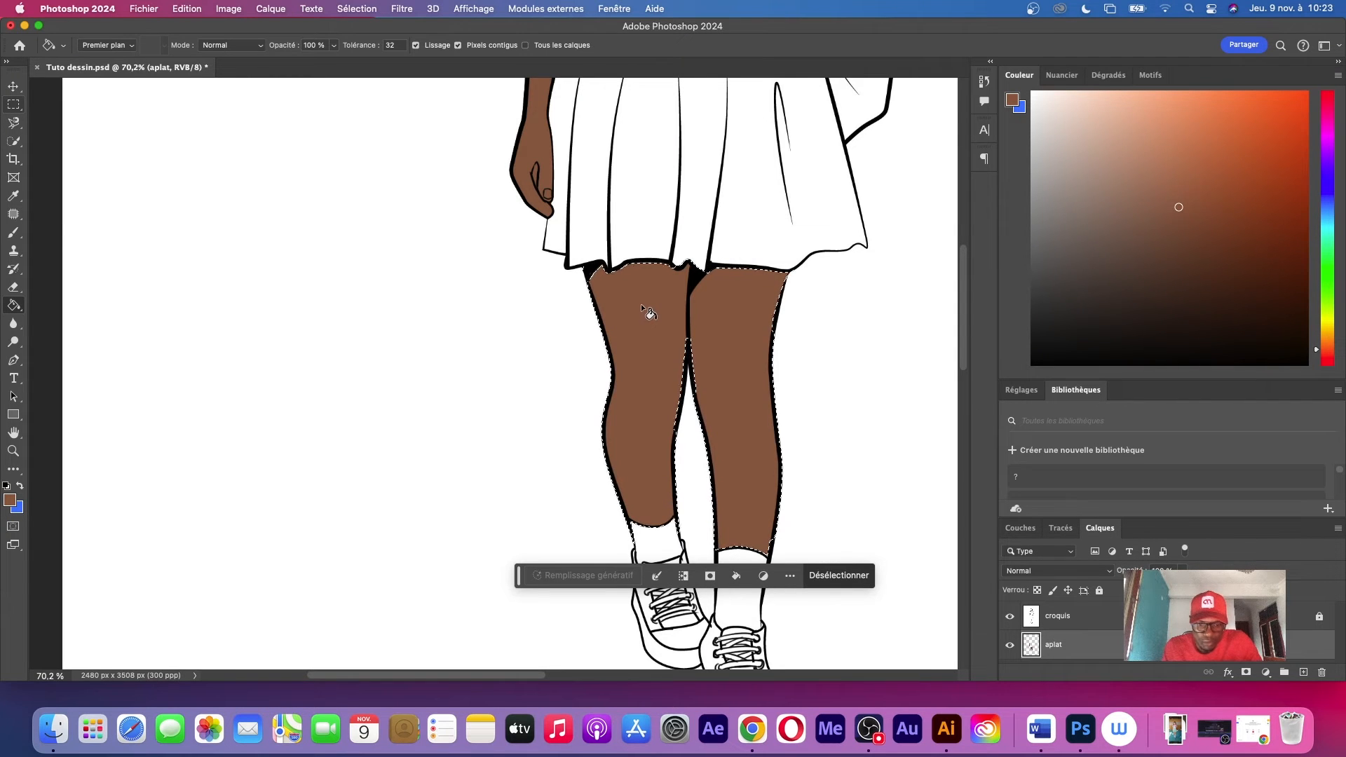
pyautogui.press('super+d')
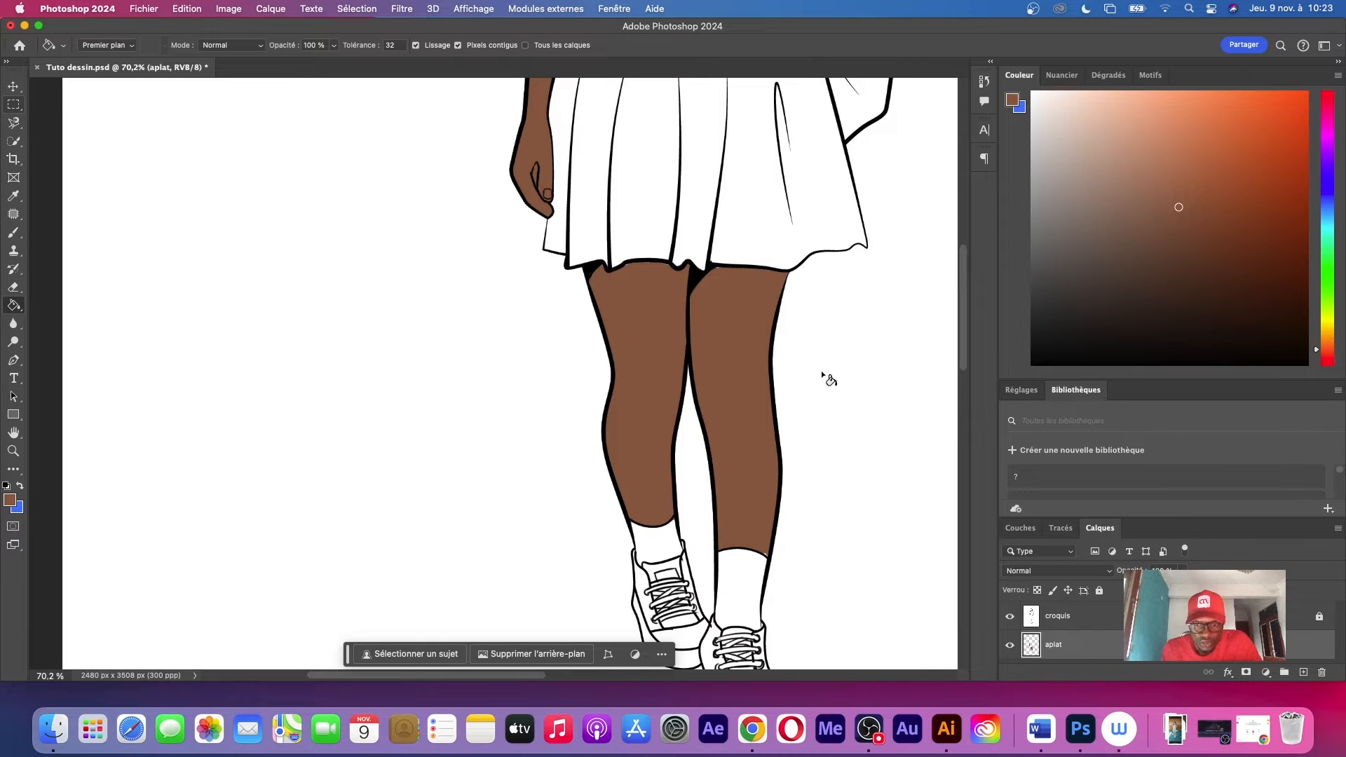
# Select the bent forearm and the hand gripping the bag strap with the Magnetic Lasso
pyautogui.scroll(10, 856, 208)
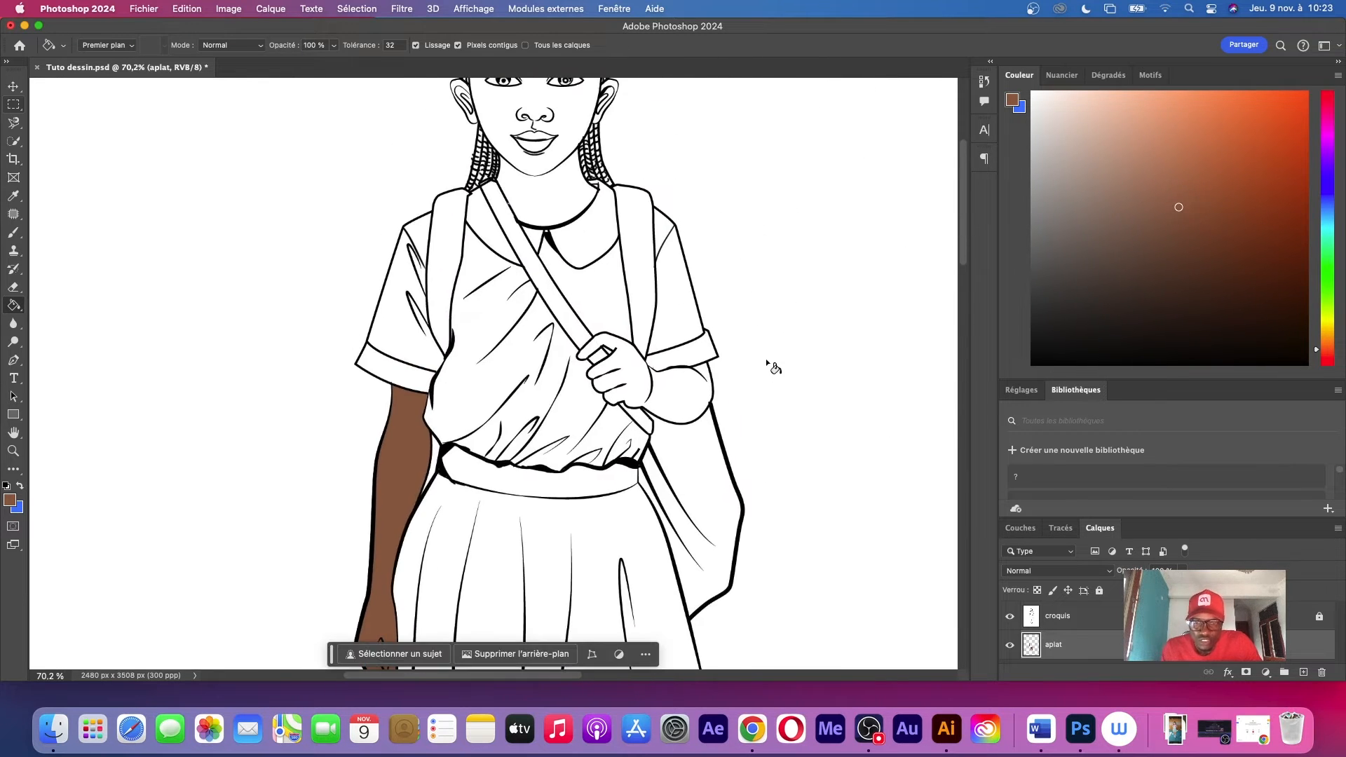
pyautogui.press('l')
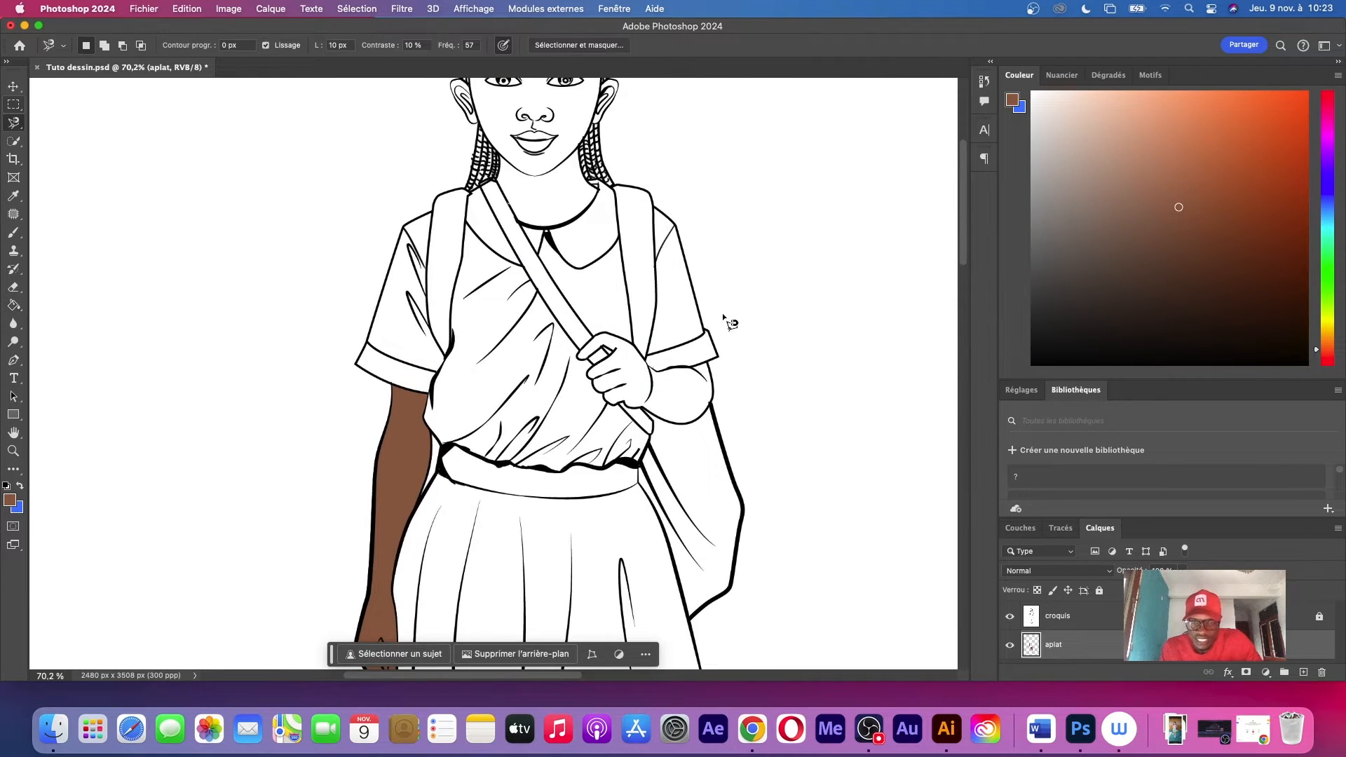
pyautogui.click(636, 345)
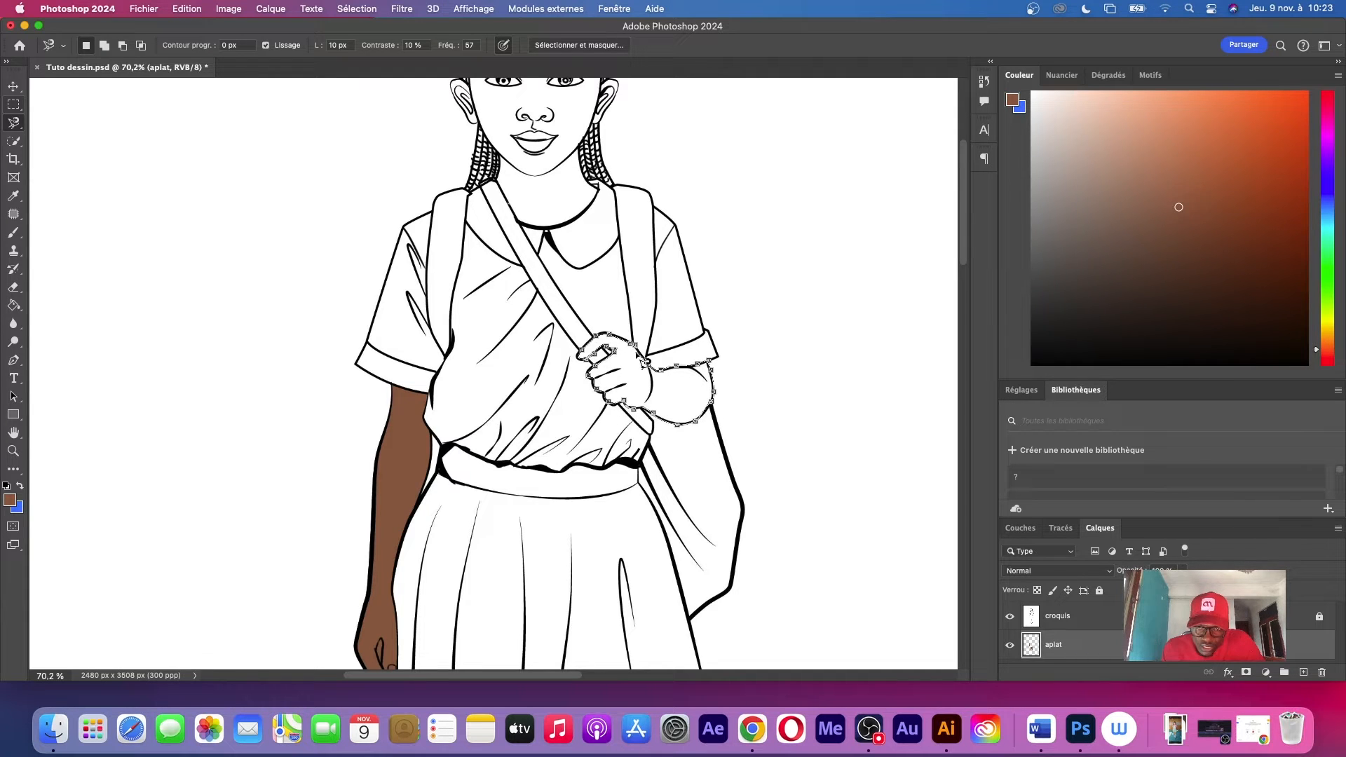
pyautogui.click(643, 354)
# Fill the selected forearm and hand with the same dark brown skin tone and clear the selection
pyautogui.press('g')
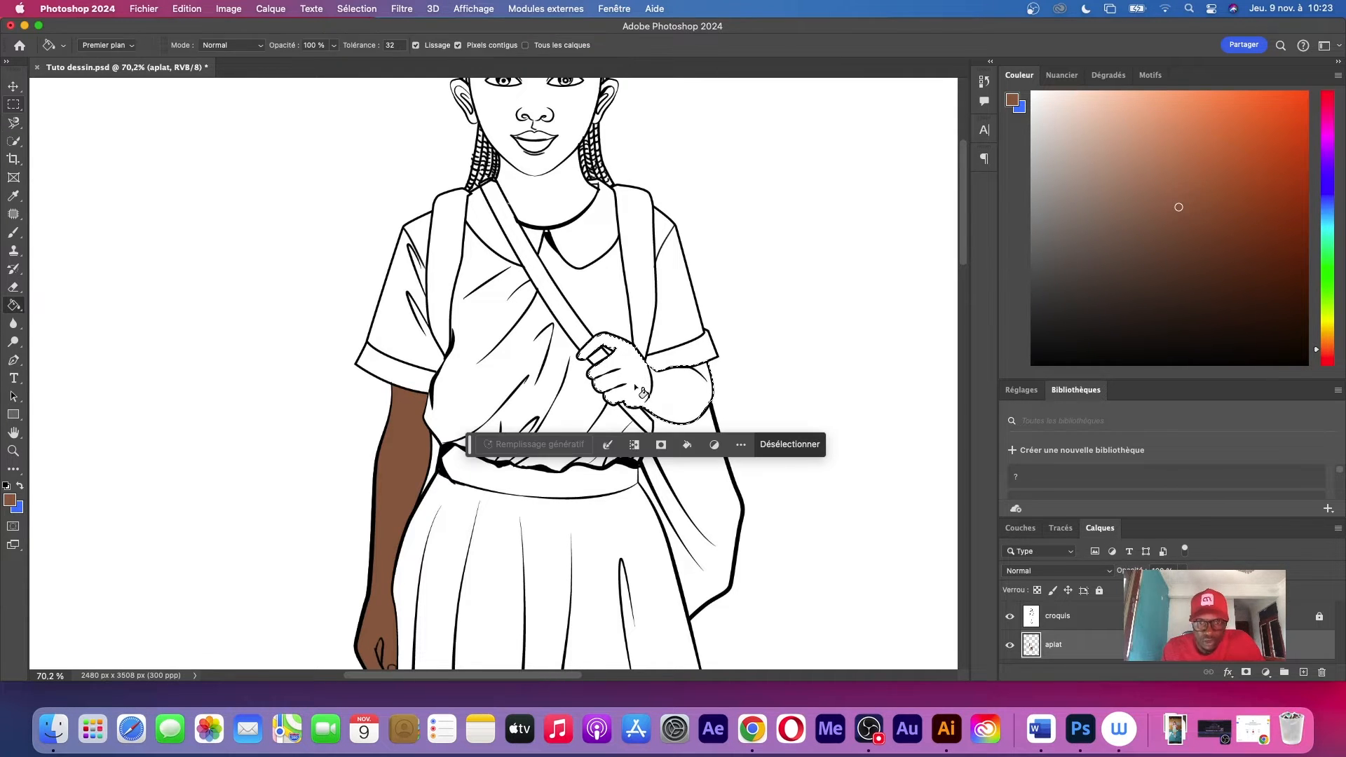
pyautogui.click(638, 382)
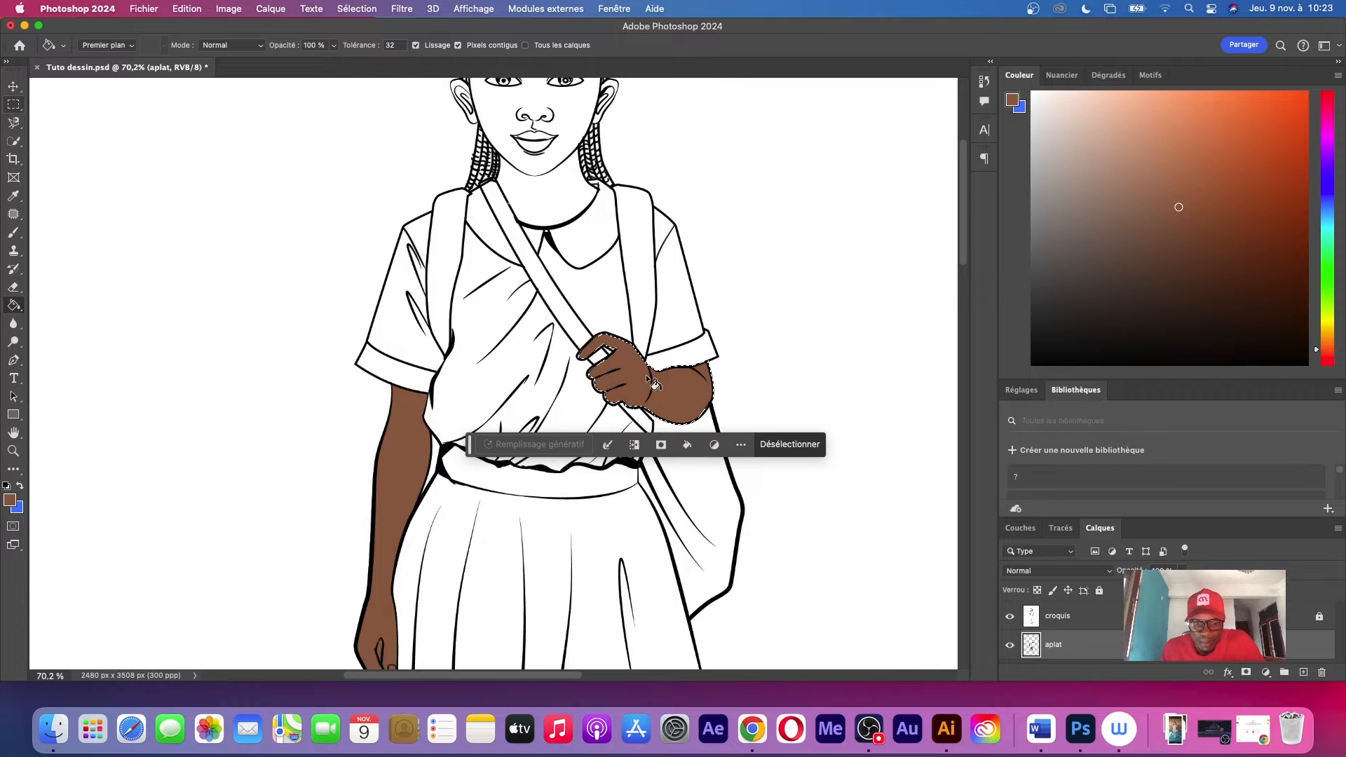
pyautogui.press('super+d')
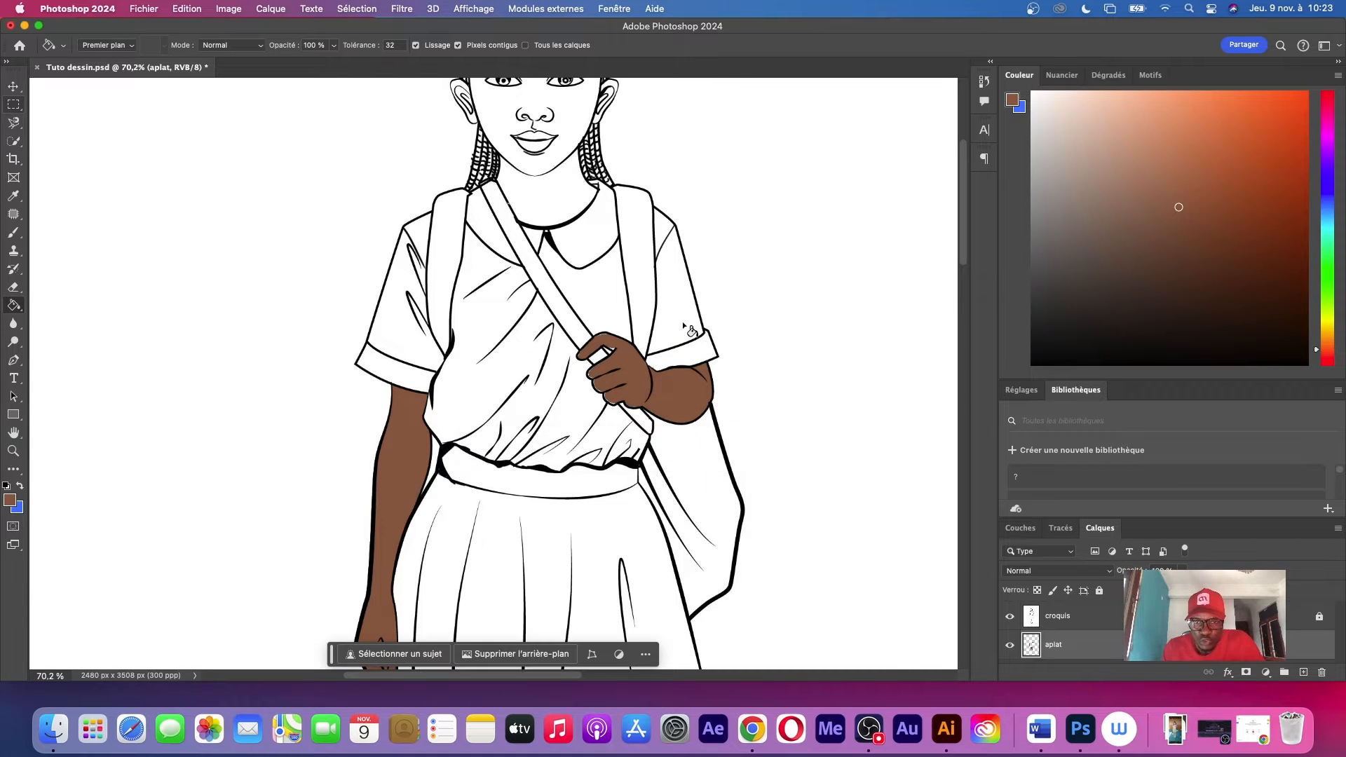
pyautogui.press('z')
pyautogui.keyDown('alt'); pyautogui.click(629, 295); pyautogui.keyUp('alt')
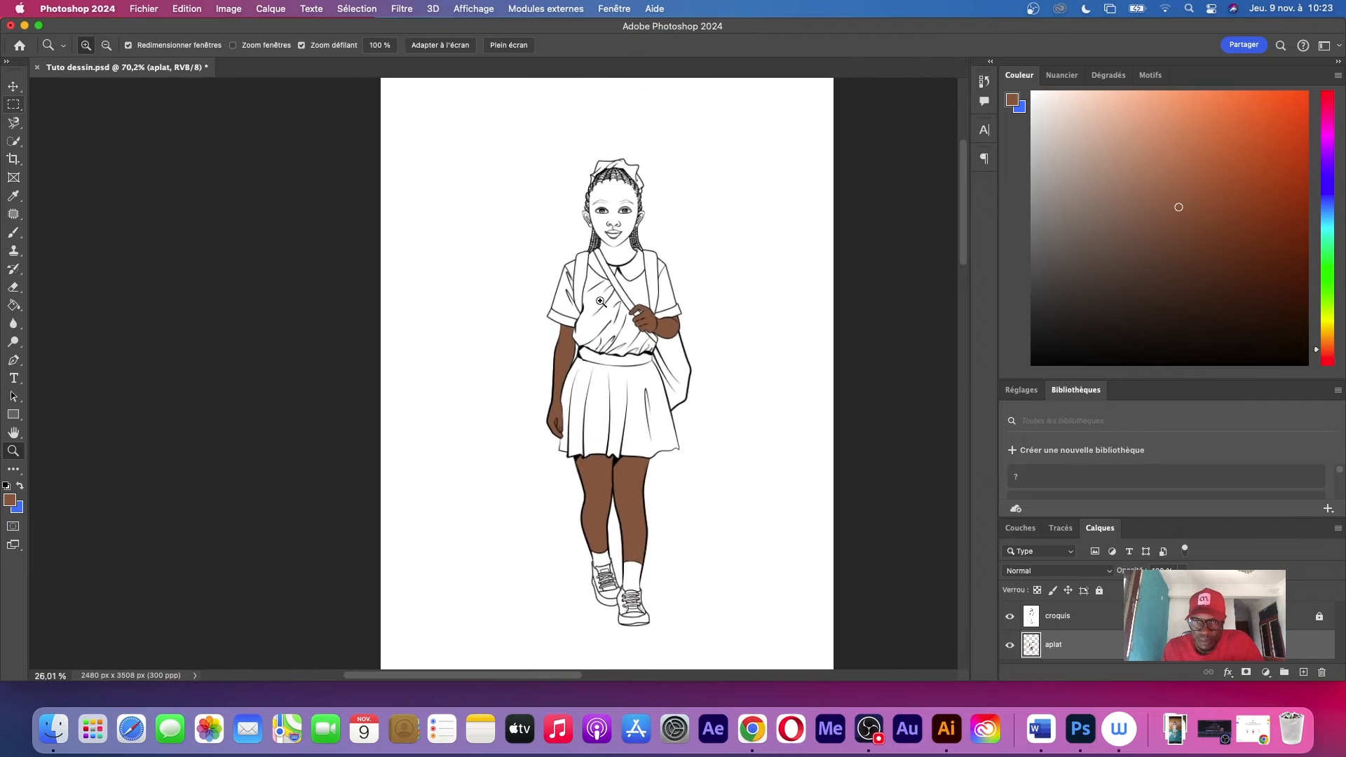
pyautogui.moveTo(612, 303); pyautogui.dragTo(624, 313)
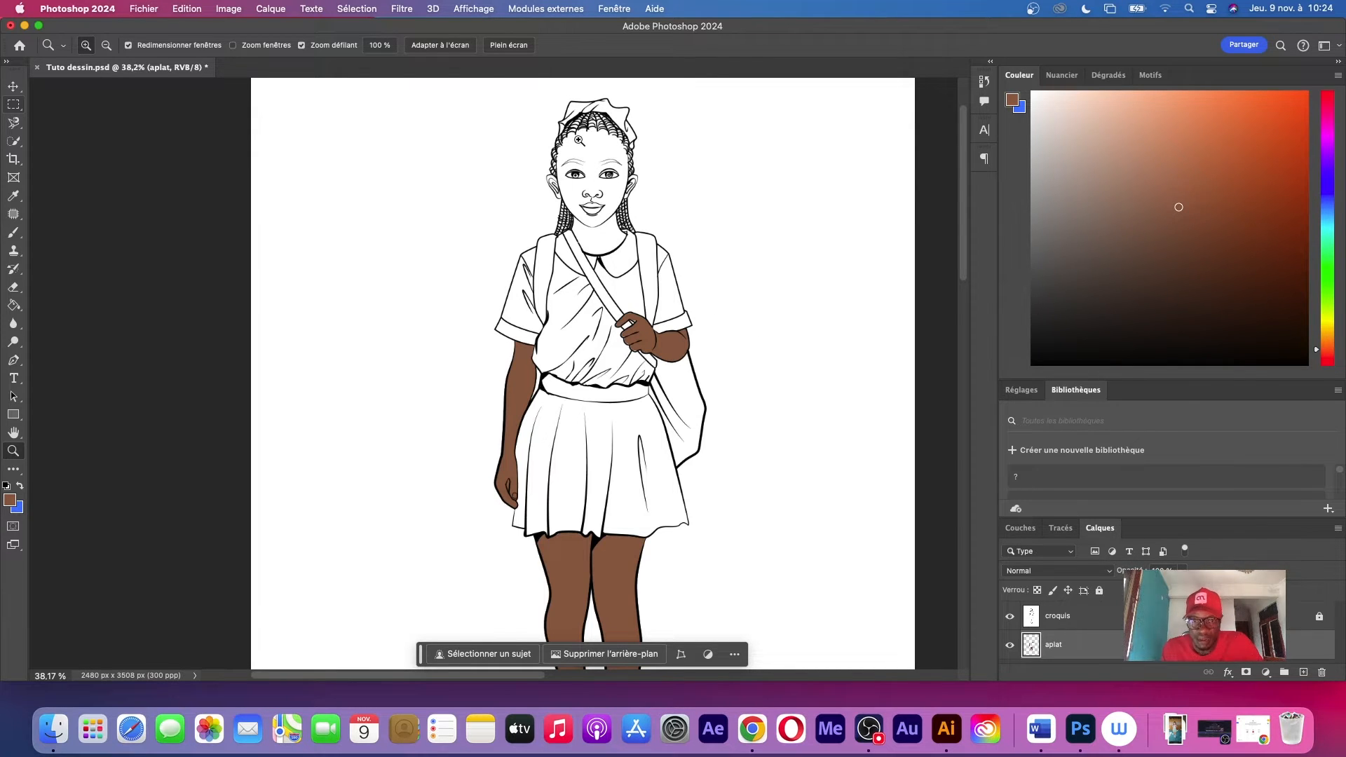
pyautogui.moveTo(590, 134); pyautogui.dragTo(685, 180)
pyautogui.press('l')
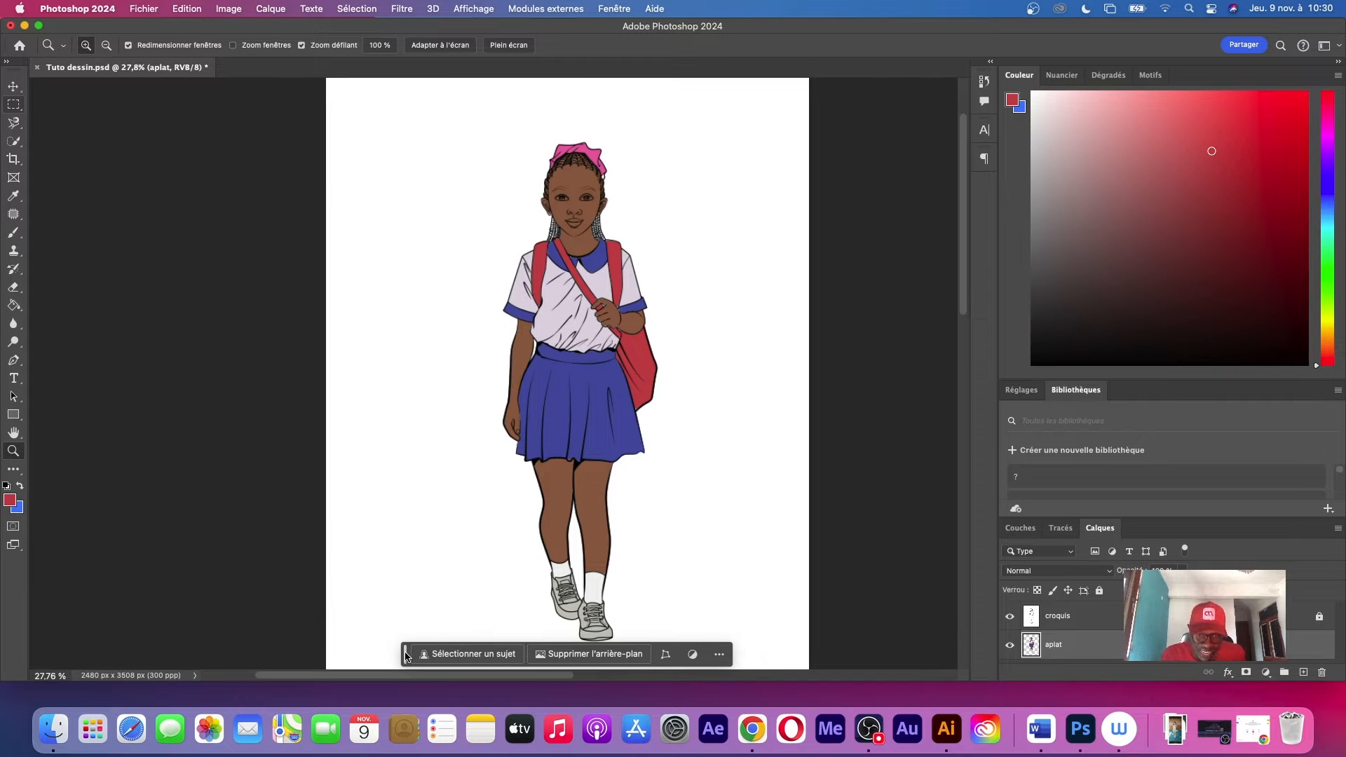
# Move the contextual task bar clear of the drawing and set the brush size to 15 px
pyautogui.moveTo(405, 654); pyautogui.dragTo(88, 698)
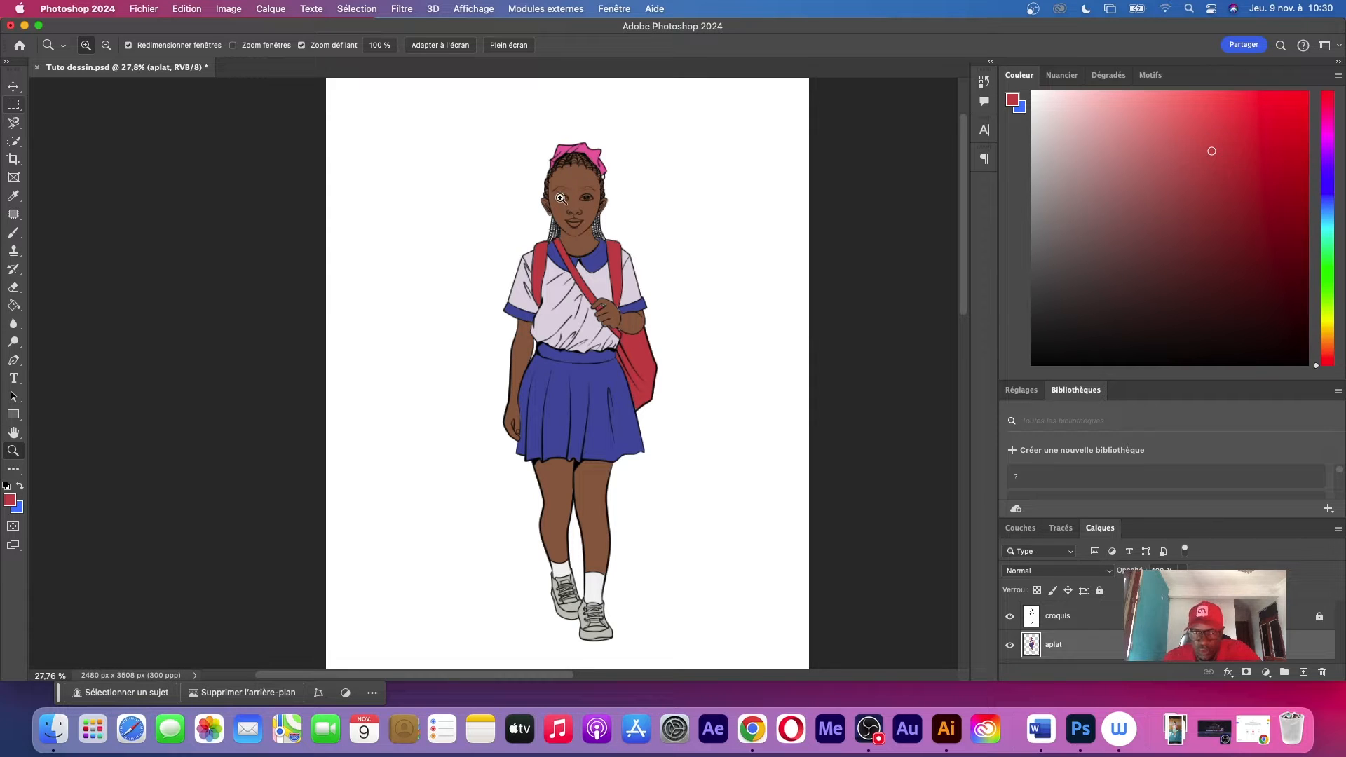
pyautogui.moveTo(554, 166); pyautogui.dragTo(741, 245)
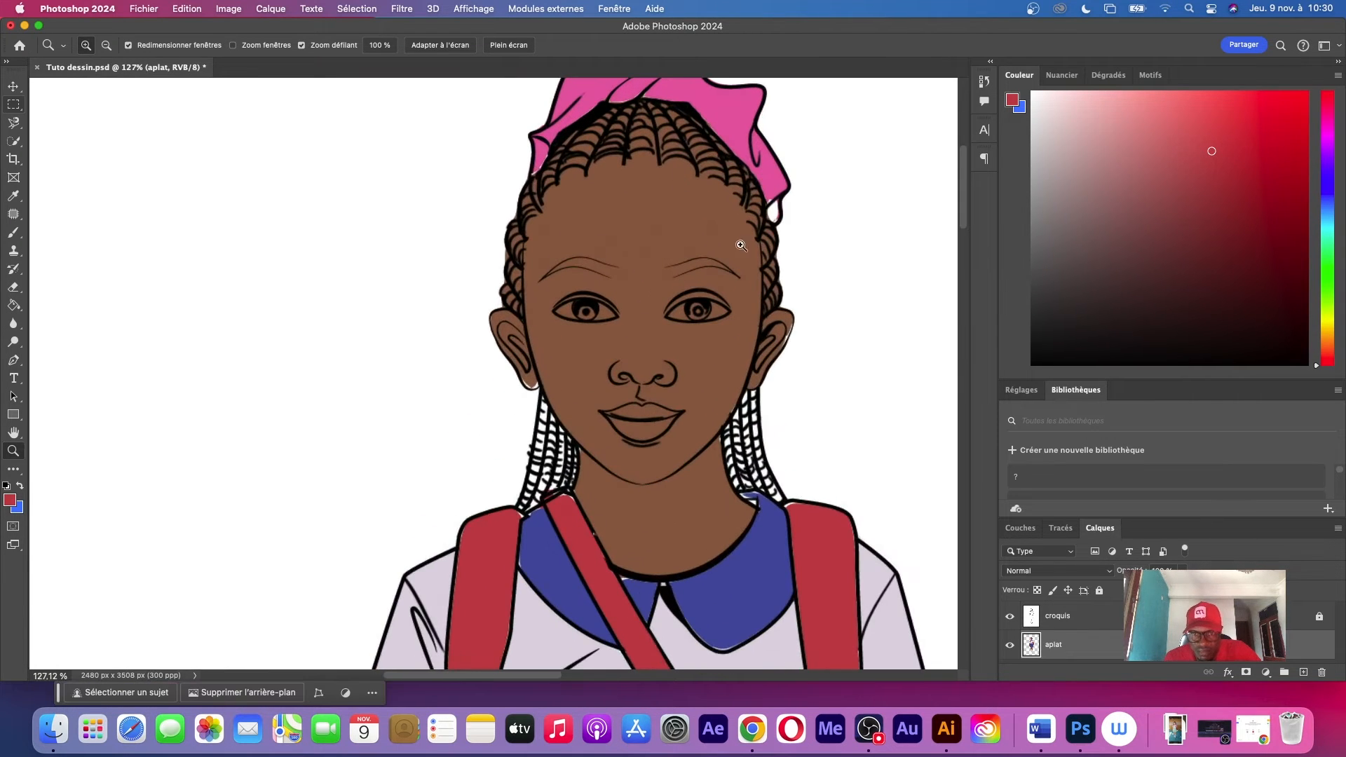
pyautogui.moveTo(654, 581); pyautogui.dragTo(710, 519)
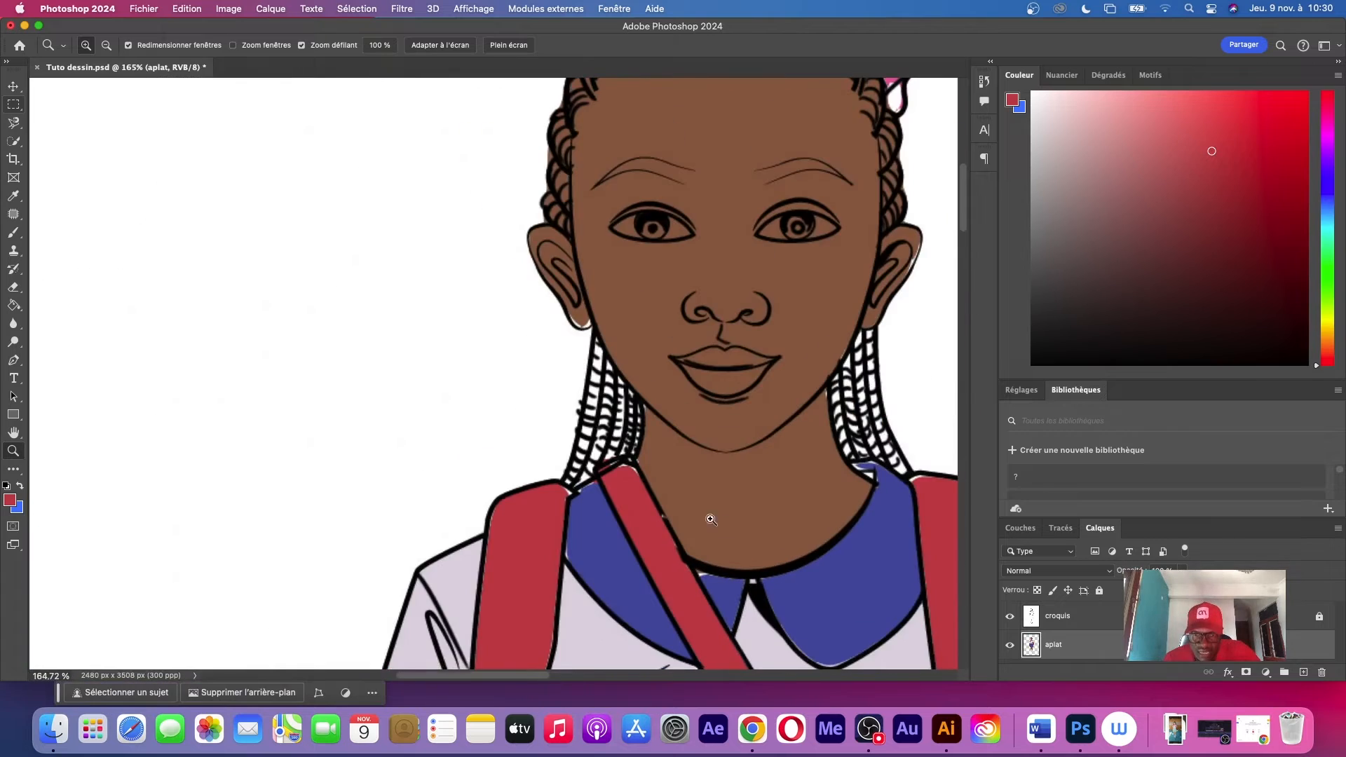
pyautogui.moveTo(789, 625); pyautogui.dragTo(641, 323)
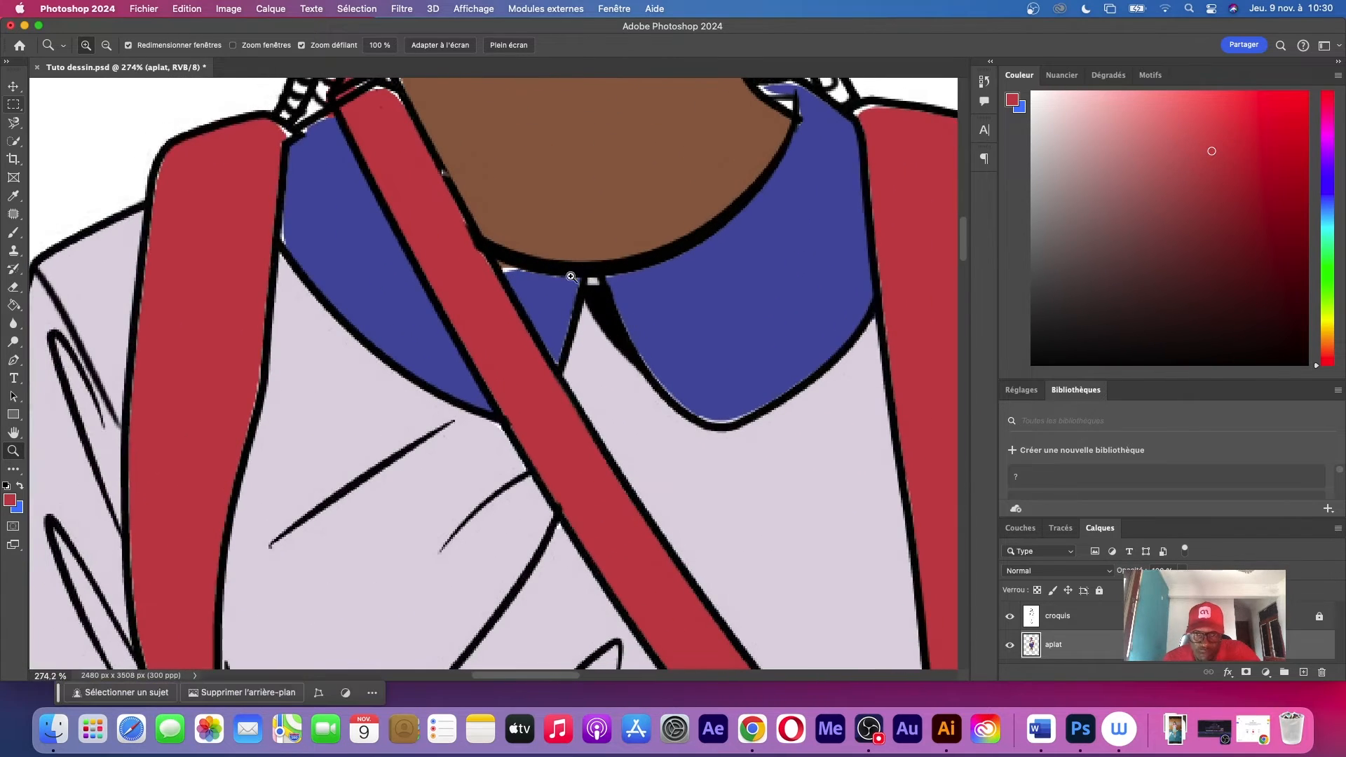
pyautogui.moveTo(719, 306); pyautogui.dragTo(647, 312)
pyautogui.press('b')
pyautogui.rightClick(612, 297)
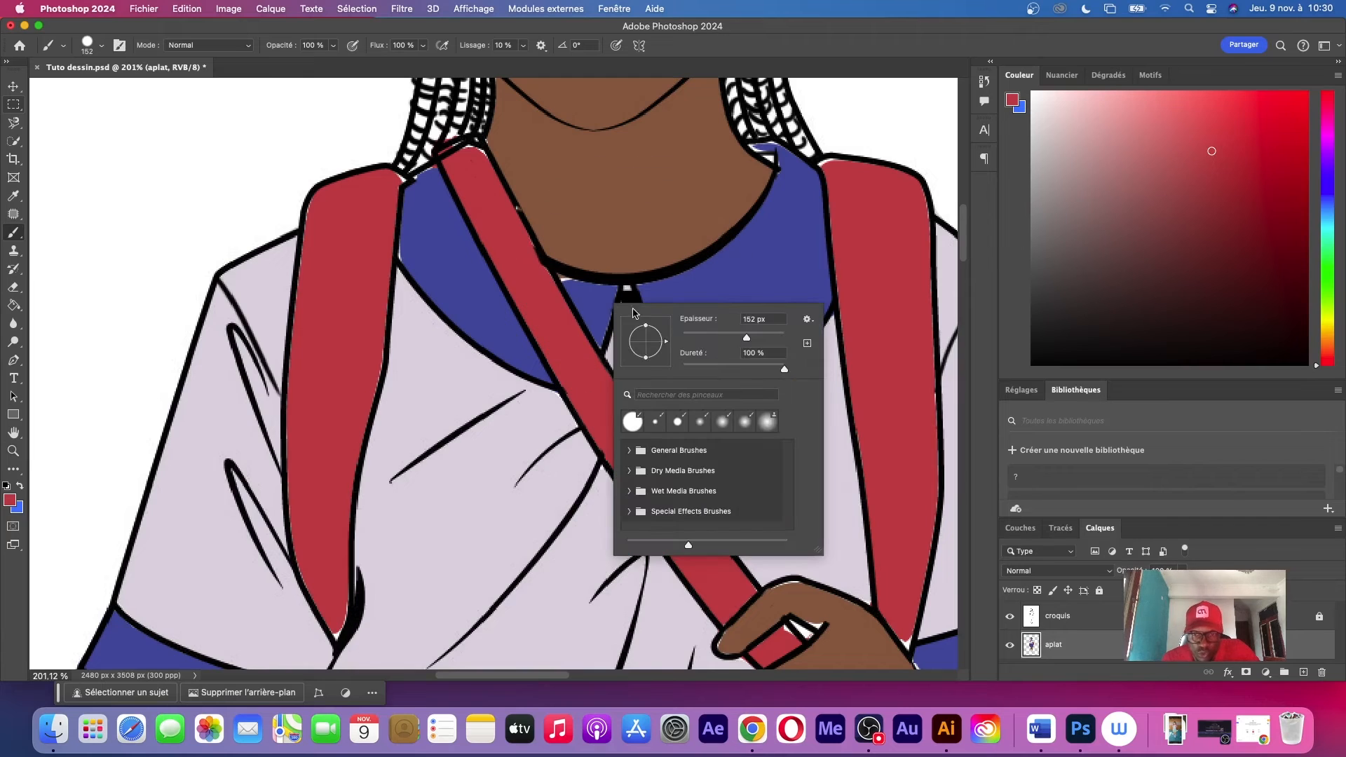
pyautogui.click(689, 341)
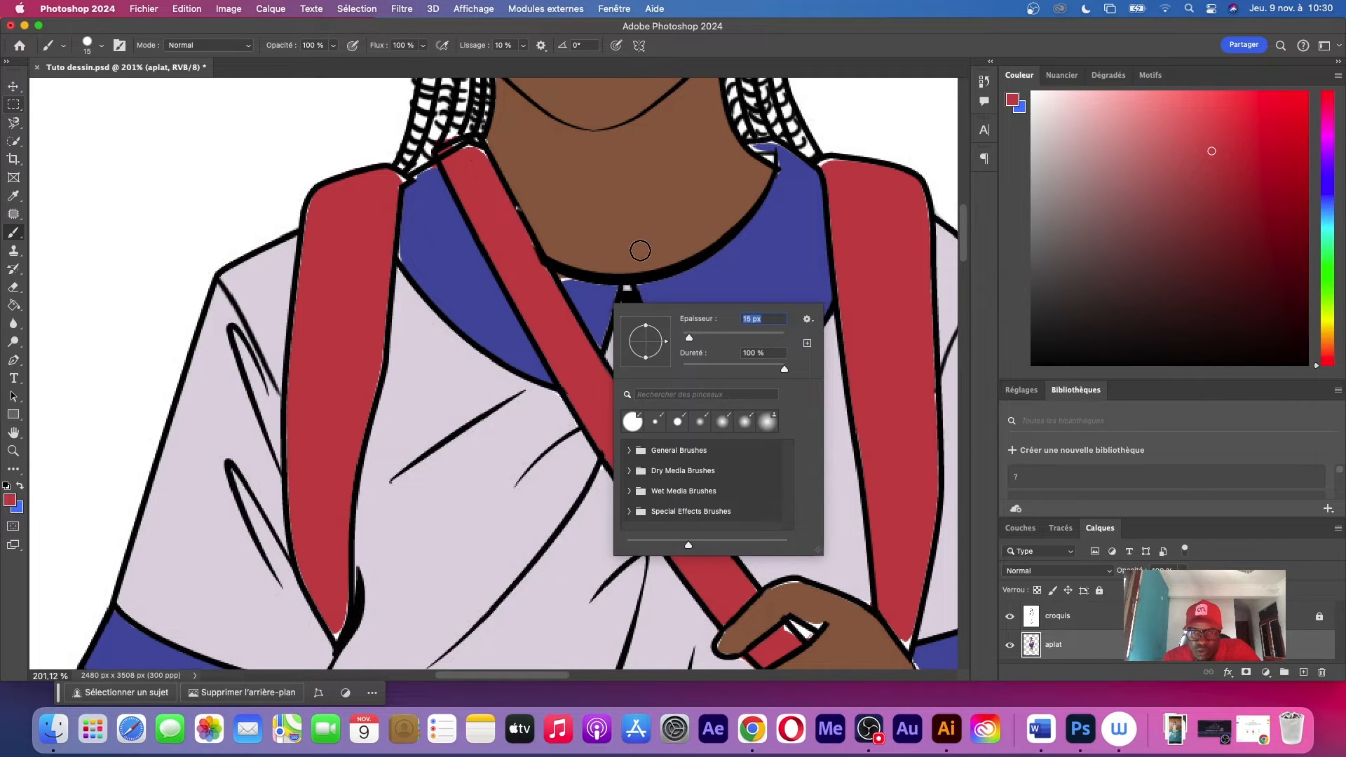
pyautogui.press('Return')
# Sample the collar's blue and brush over the white gaps along its edges, enabling pen pressure for brush size
pyautogui.press('i')
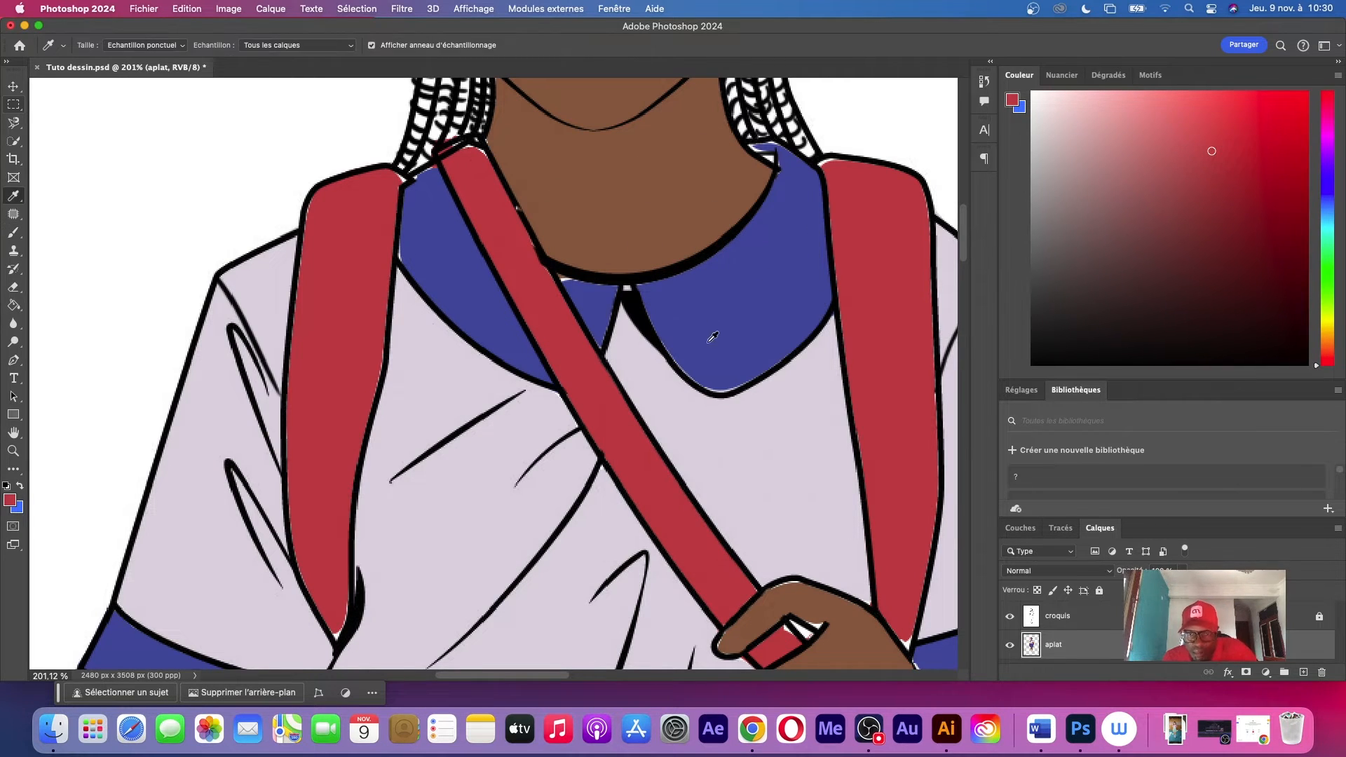
pyautogui.click(688, 307)
pyautogui.press('b')
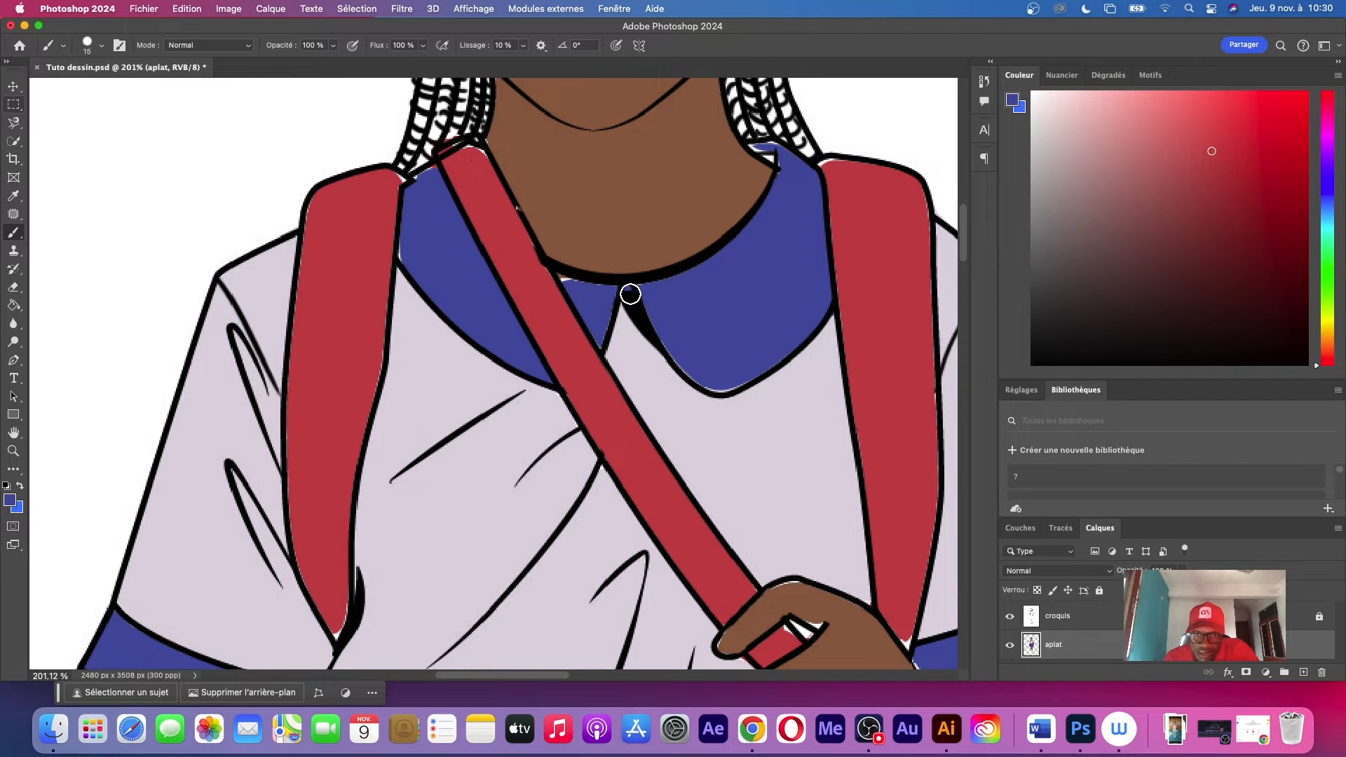
pyautogui.moveTo(662, 335)
pyautogui.mouseDown()
pyautogui.moveTo(720, 383)
pyautogui.moveTo(787, 342)
pyautogui.mouseUp()
pyautogui.moveTo(589, 285)
pyautogui.mouseDown()
pyautogui.moveTo(569, 278)
pyautogui.moveTo(598, 294)
pyautogui.mouseUp()
pyautogui.click(616, 46)
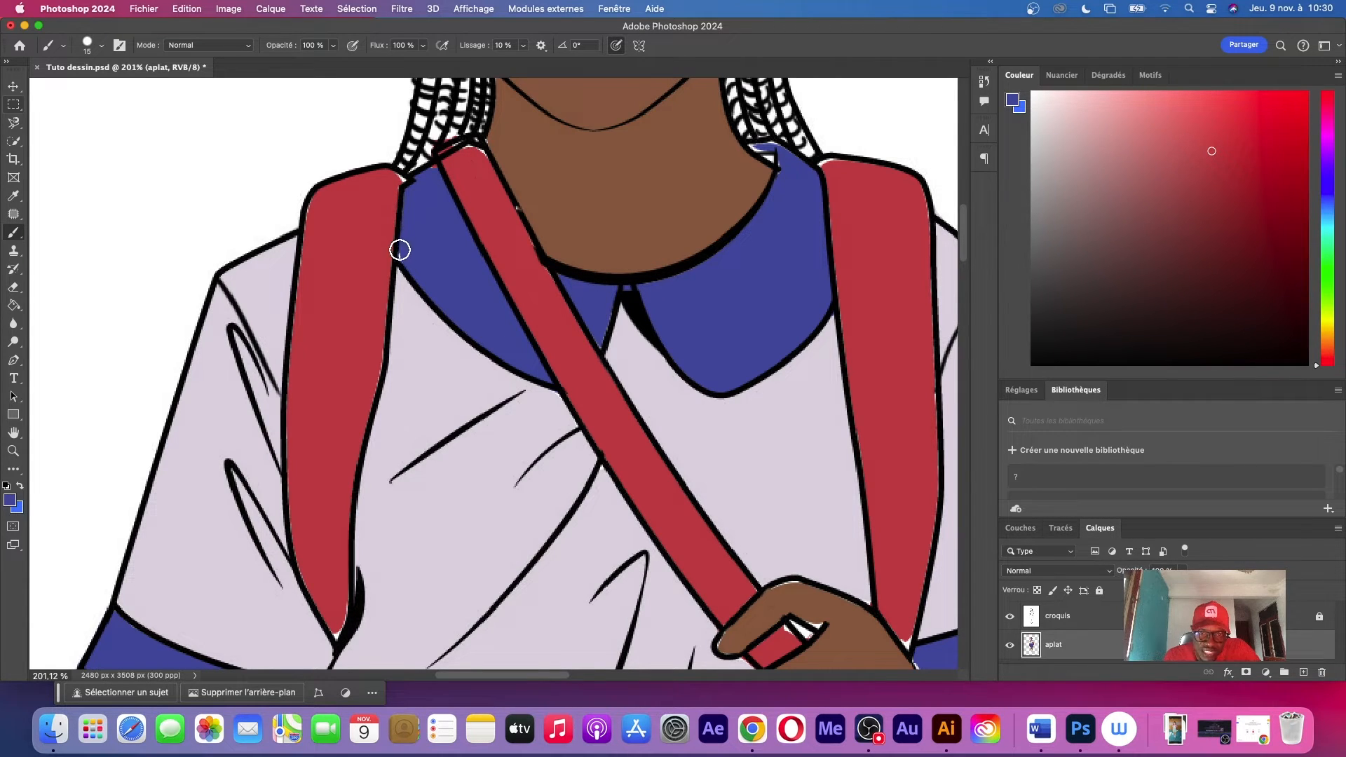
# Sample the bag strap's red and brush over the white gaps along the edges of the shoulder strap
pyautogui.press('i')
pyautogui.click(358, 189)
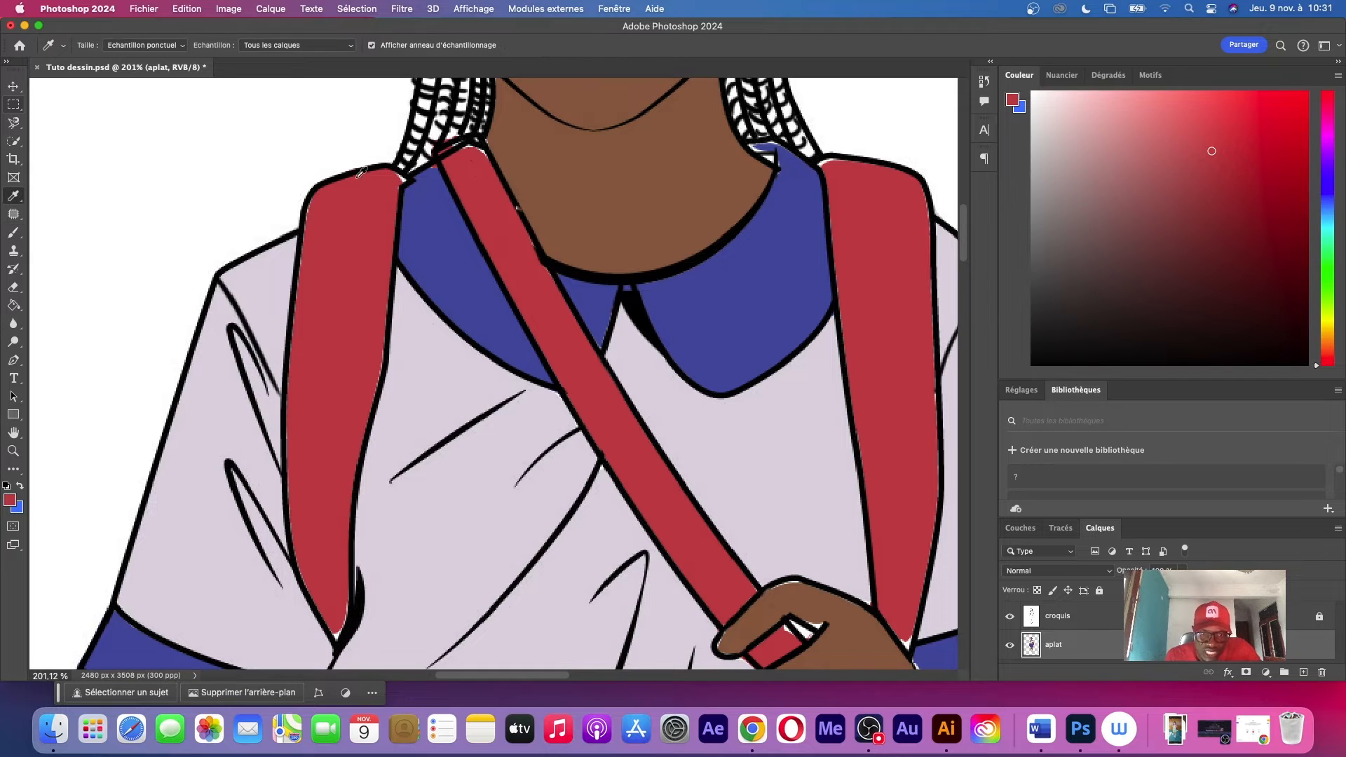
pyautogui.press('v')
pyautogui.moveTo(390, 184); pyautogui.dragTo(390, 187)
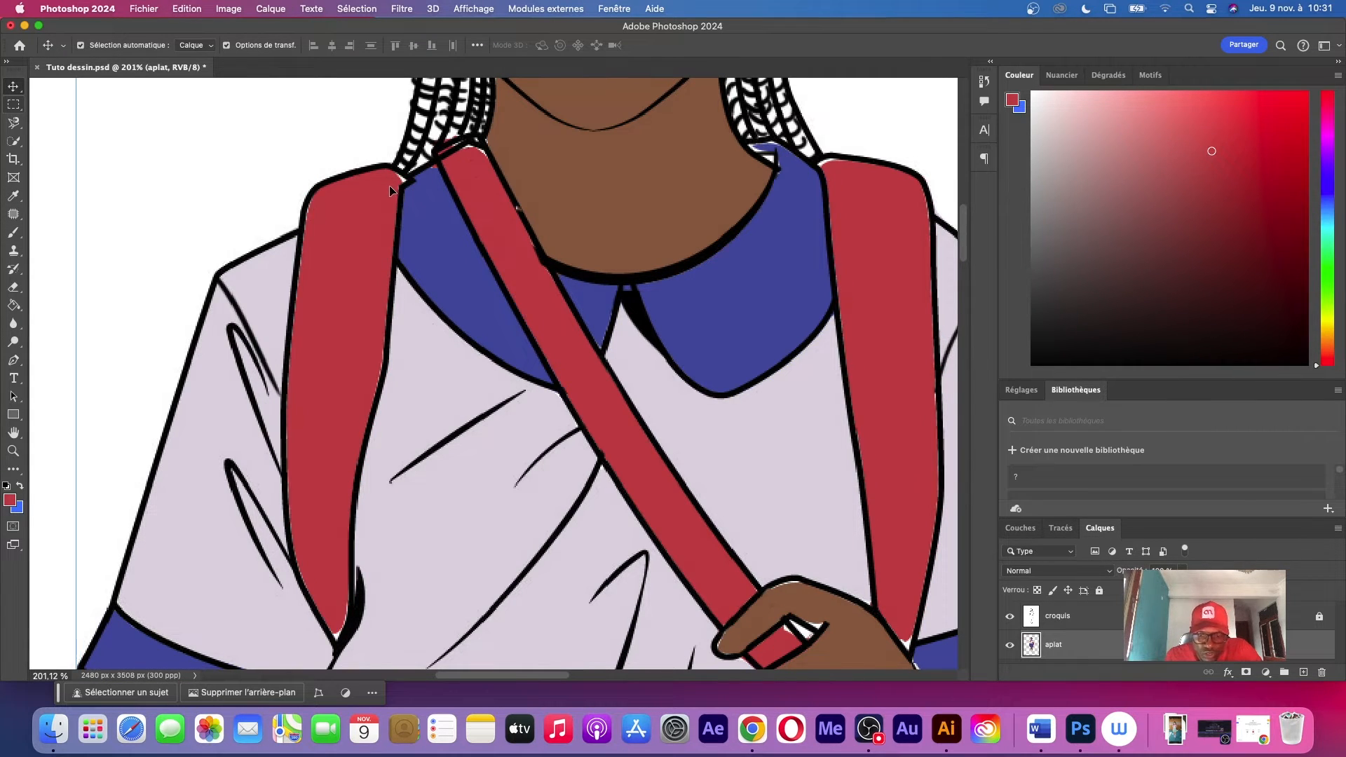
pyautogui.press('b')
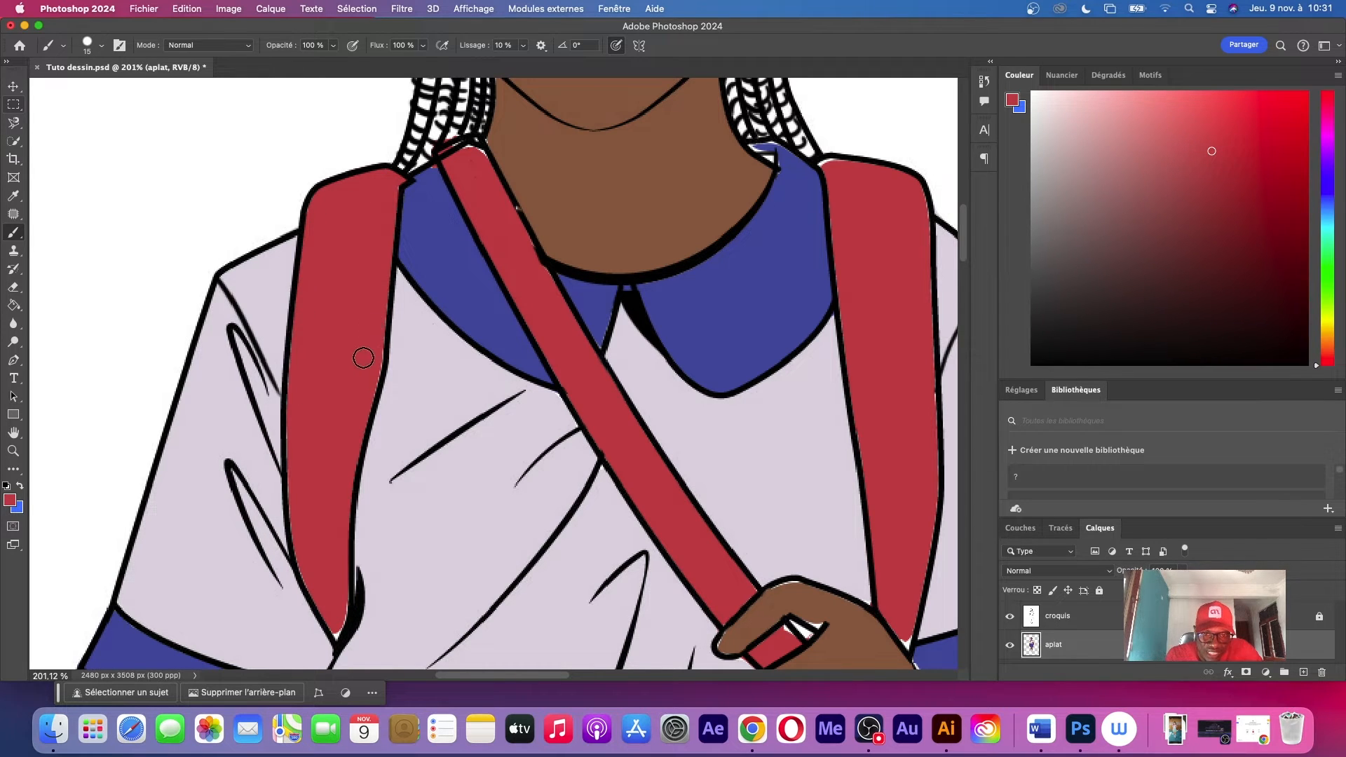
pyautogui.moveTo(375, 375); pyautogui.dragTo(373, 397)
# Touch up the remaining white gaps along the sleeve hem, lower clothing and legs with the matching blue and brown tones
pyautogui.hscroll(3, 491, 350)
pyautogui.scroll(-6, 491, 351)
pyautogui.keyDown('alt'); pyautogui.click(144, 318); pyautogui.keyUp('alt')
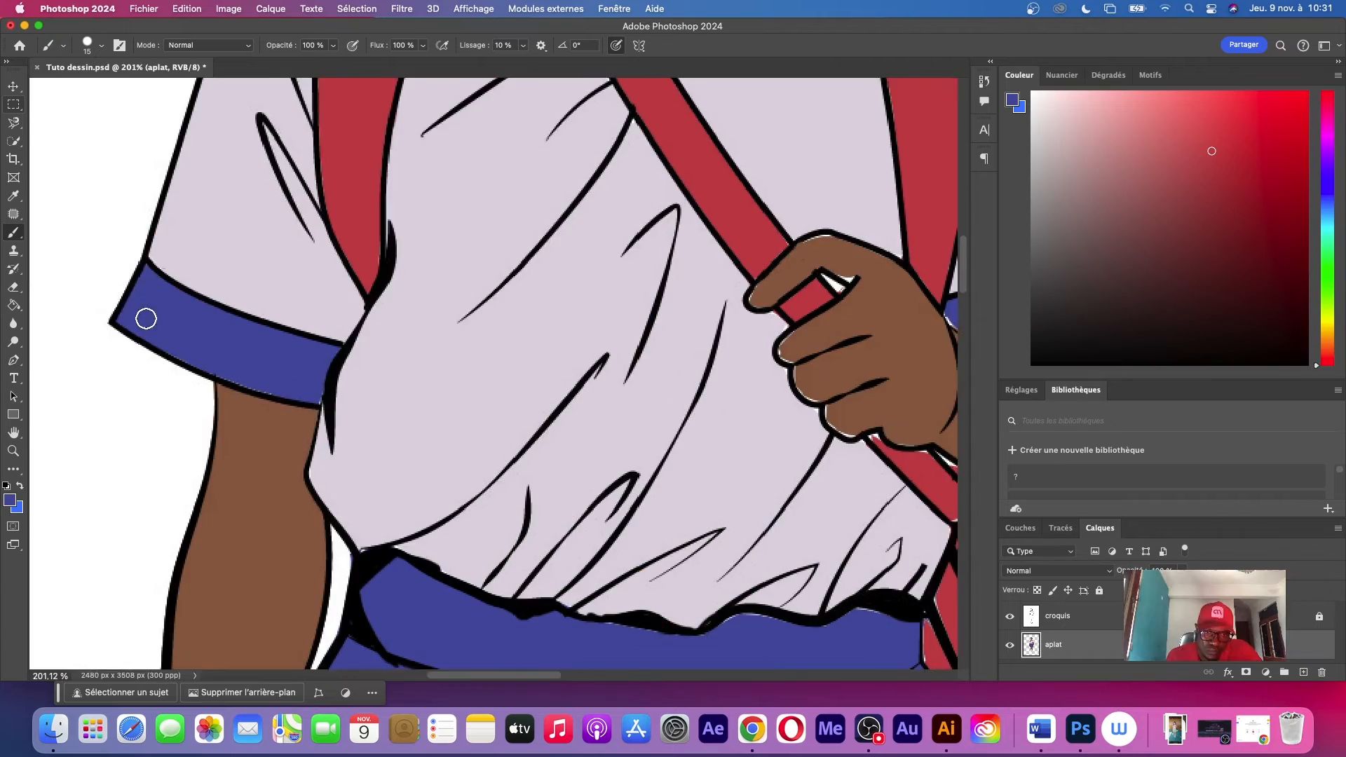
pyautogui.scroll(-10, 393, 361)
pyautogui.scroll(10, 394, 362)
pyautogui.keyDown('alt'); pyautogui.click(526, 350); pyautogui.keyUp('alt')
pyautogui.scroll(8, 655, 313)
pyautogui.scroll(-20, 655, 313)
pyautogui.keyDown('alt'); pyautogui.click(574, 280); pyautogui.keyUp('alt')
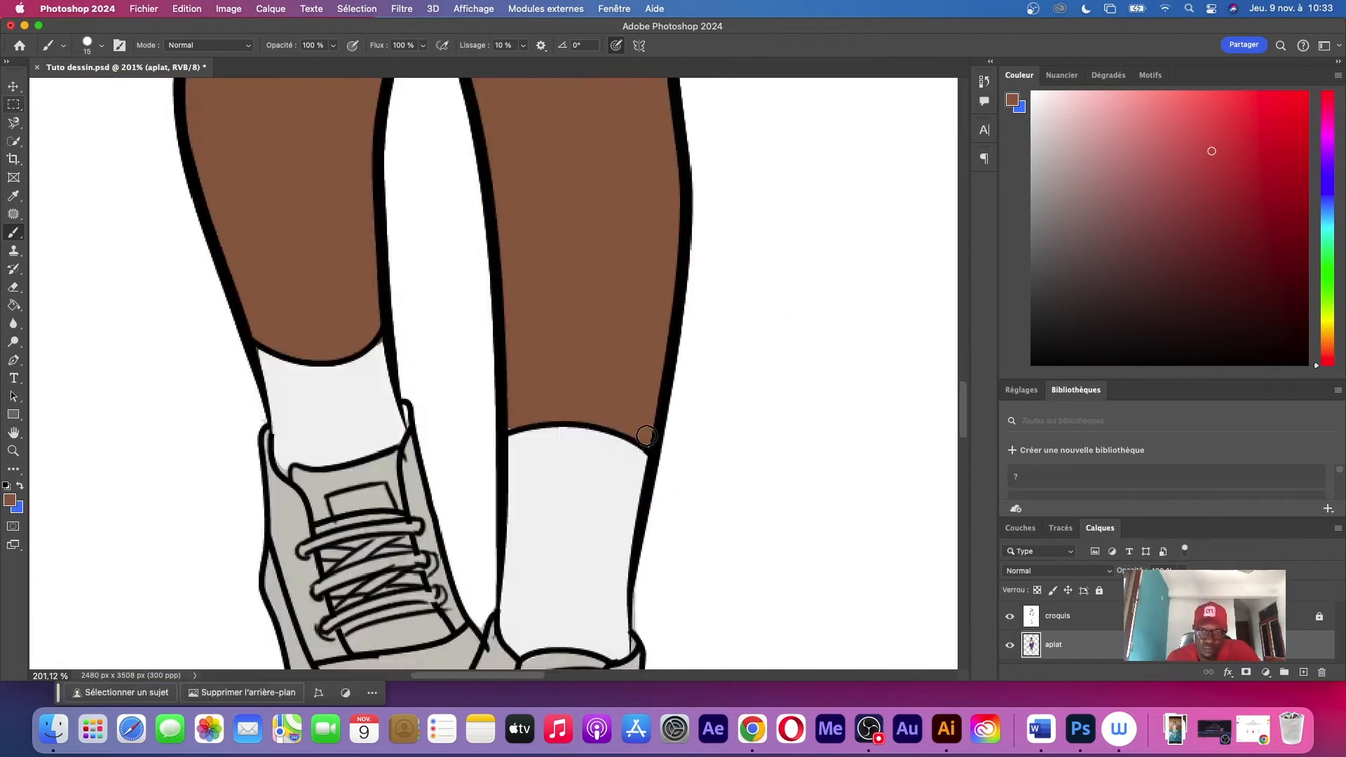
# Choose a very dark purple and brush it over the braids around the head and the strands beside the neck
pyautogui.scroll(15, 593, 509)
pyautogui.scroll(20, 593, 510)
pyautogui.scroll(-6, 703, 339)
pyautogui.click(1327, 160)
pyautogui.click(1122, 293)
pyautogui.moveTo(673, 186); pyautogui.dragTo(682, 243)
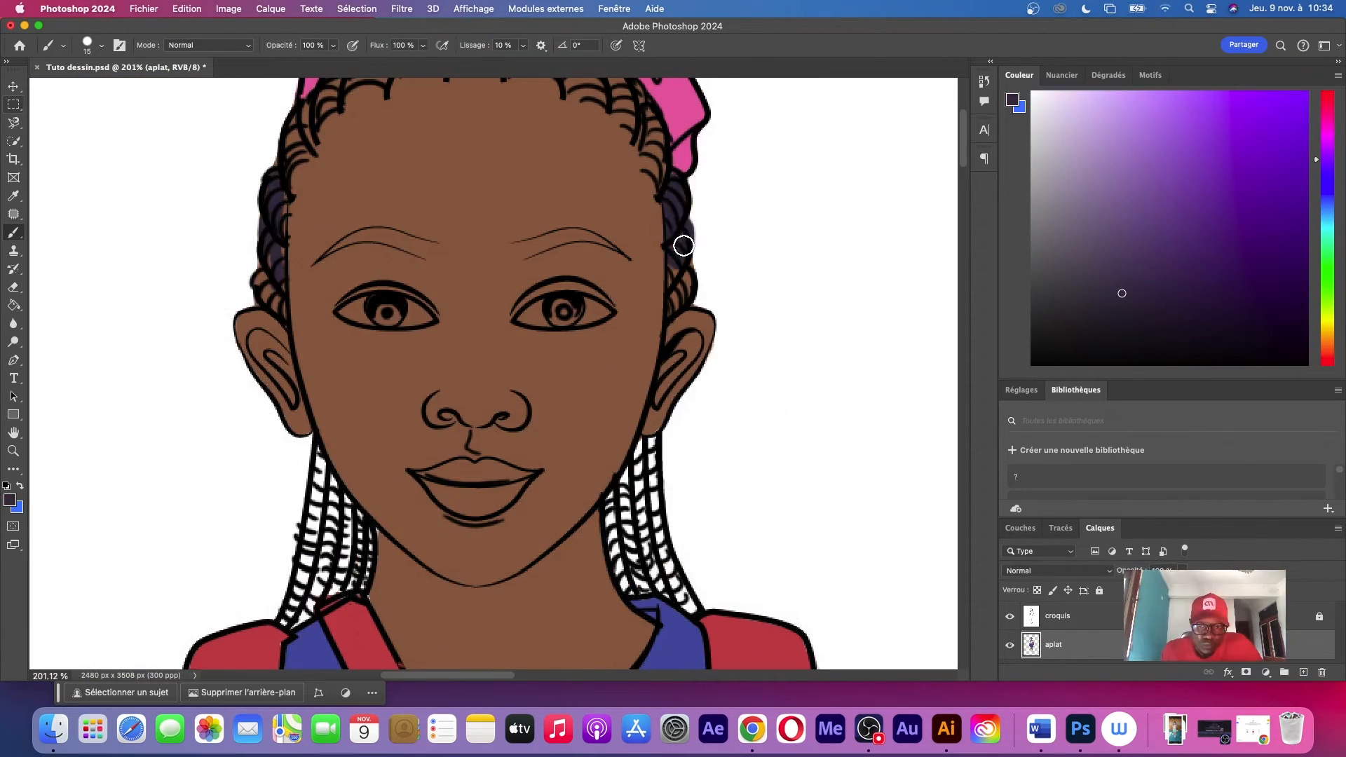
pyautogui.scroll(5, 682, 243)
pyautogui.moveTo(358, 342)
pyautogui.mouseDown()
pyautogui.moveTo(451, 250)
pyautogui.moveTo(610, 238)
pyautogui.mouseUp()
pyautogui.scroll(-8, 491, 350)
pyautogui.moveTo(406, 301); pyautogui.dragTo(413, 434)
pyautogui.moveTo(736, 281); pyautogui.dragTo(744, 427)
# Add a new layer named Ombre between the croquis and aplat layers
pyautogui.scroll(8, 744, 428)
pyautogui.press('z')
pyautogui.moveTo(739, 313); pyautogui.dragTo(638, 335)
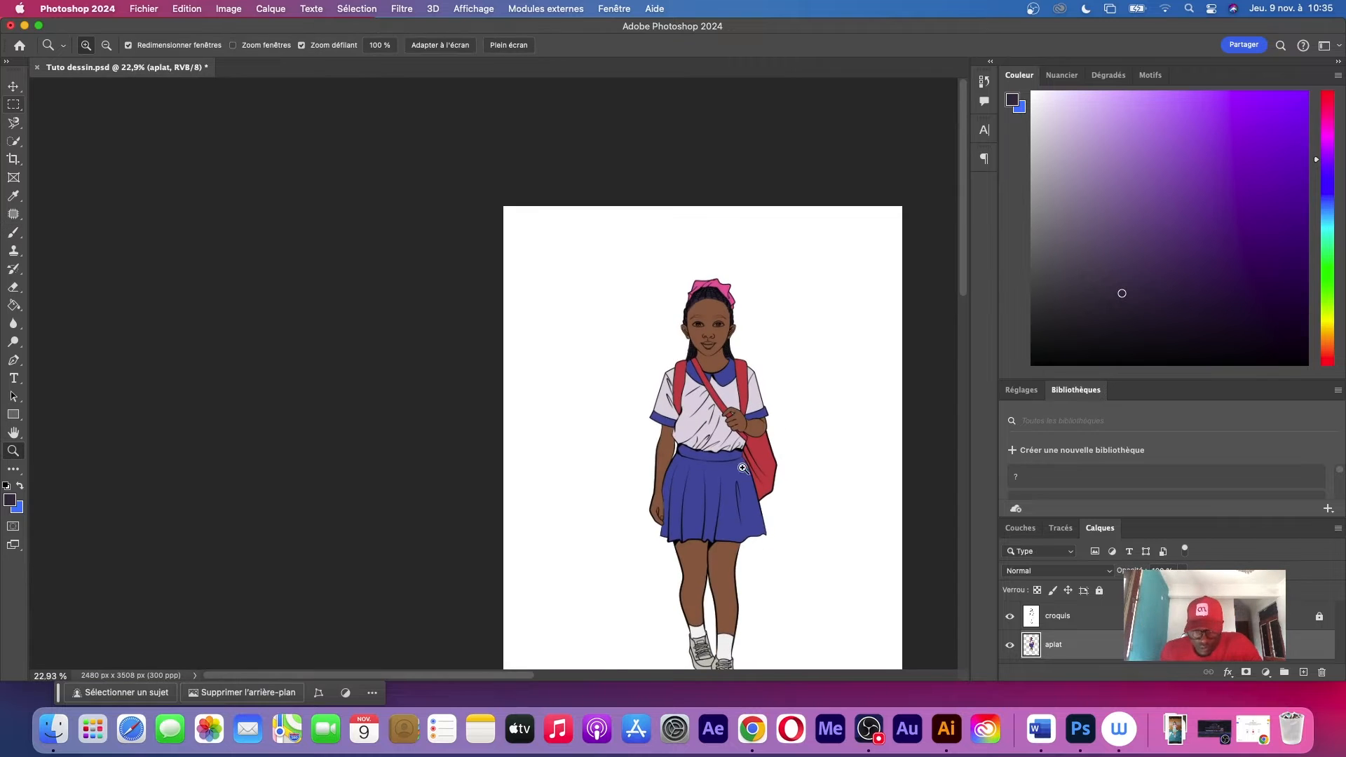
pyautogui.moveTo(749, 510); pyautogui.dragTo(665, 327)
pyautogui.moveTo(629, 311); pyautogui.dragTo(708, 383)
pyautogui.moveTo(694, 218); pyautogui.dragTo(671, 303)
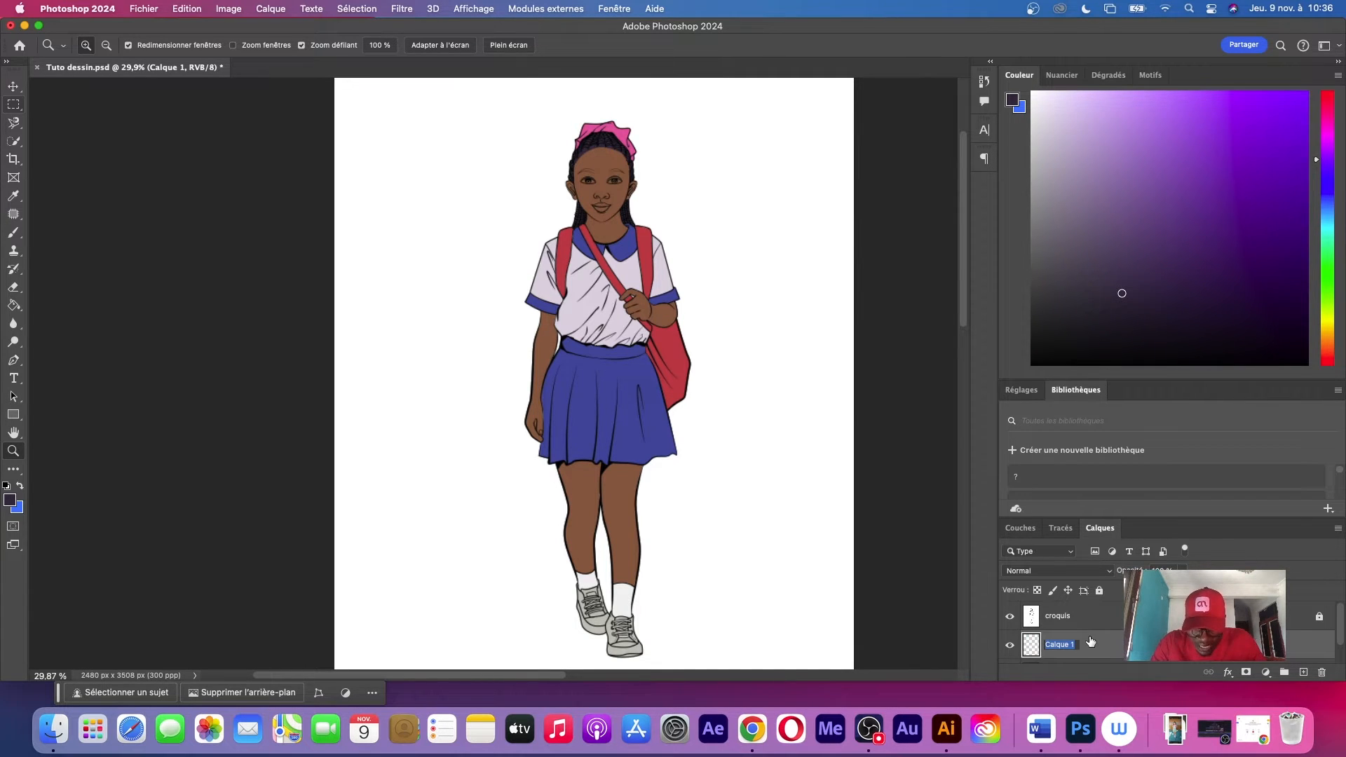
pyautogui.write('Ombre')
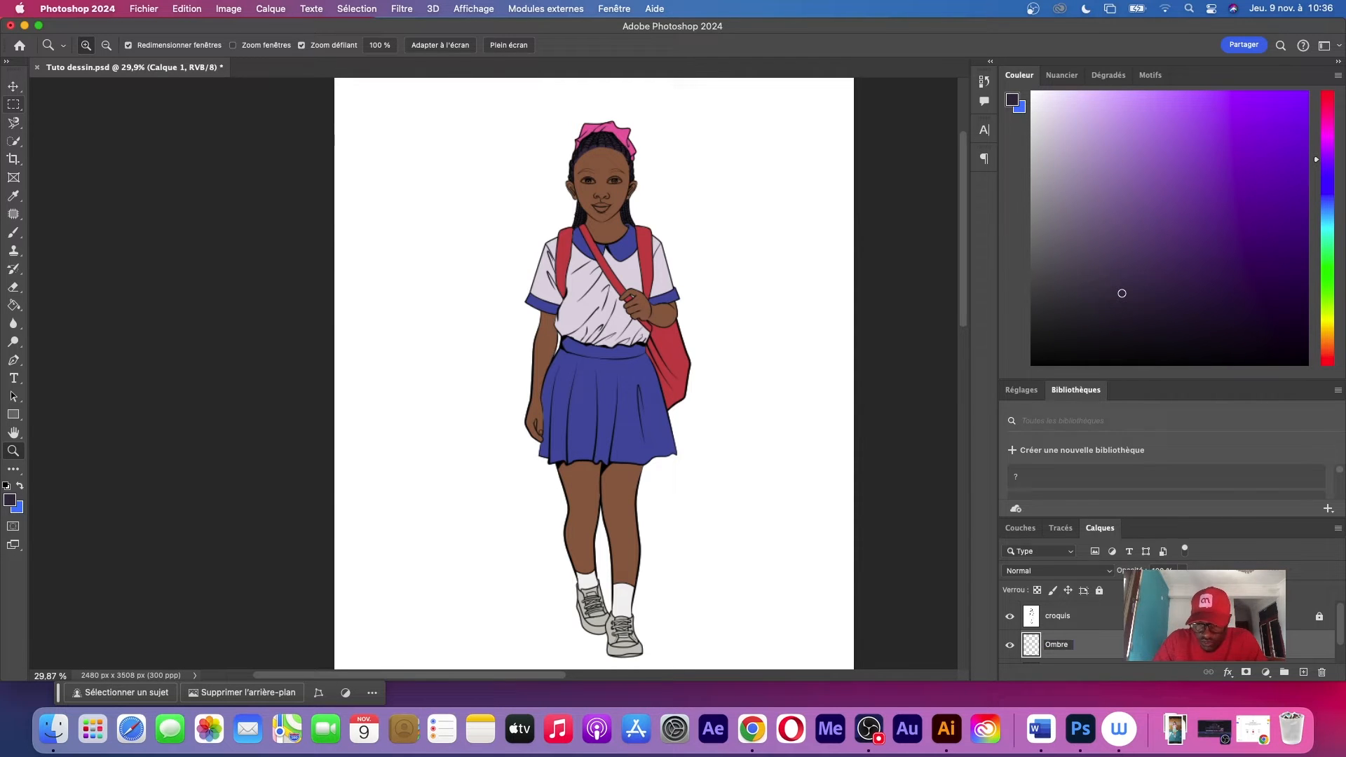
pyautogui.press('Return')
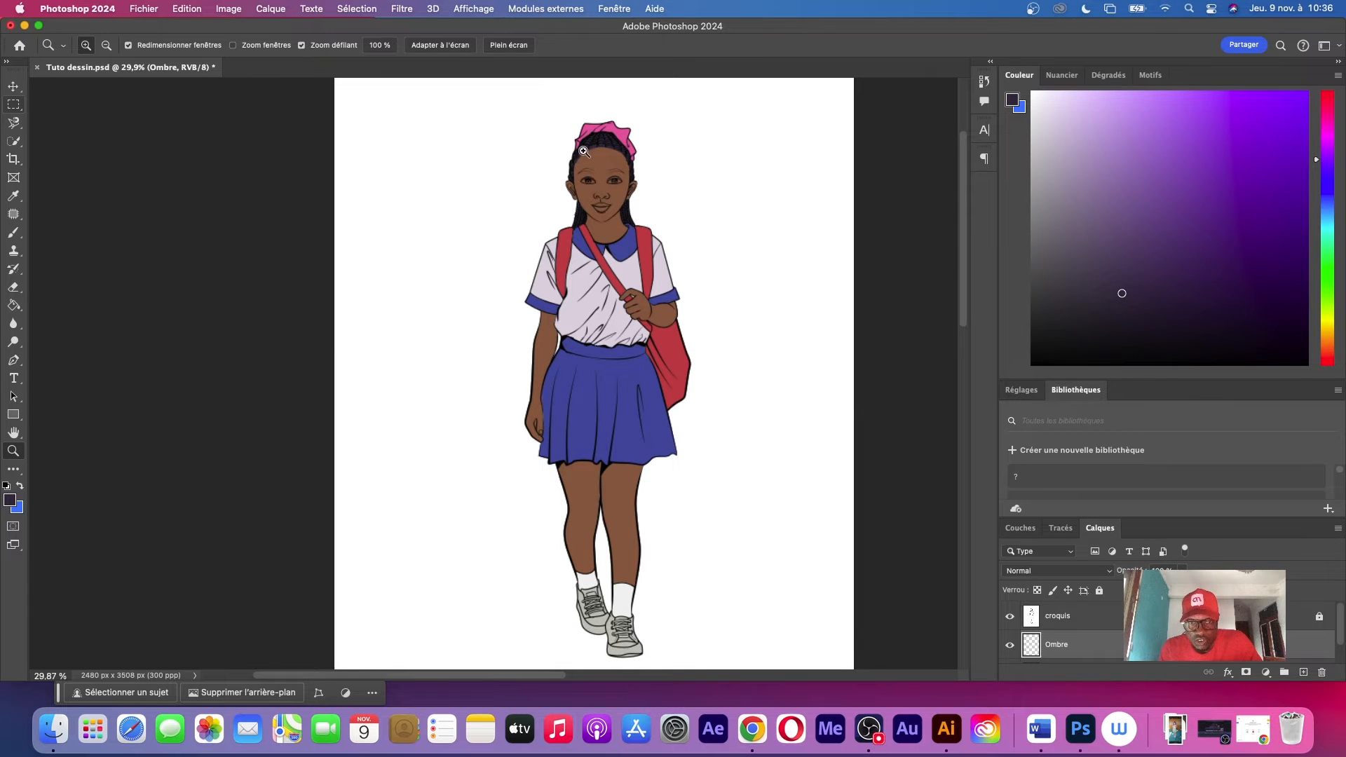
# Sample the shirt's pale lilac as the base for the new foreground colour
pyautogui.moveTo(583, 152); pyautogui.dragTo(666, 180)
pyautogui.moveTo(750, 207); pyautogui.dragTo(640, 273)
pyautogui.moveTo(631, 423); pyautogui.dragTo(666, 198)
pyautogui.moveTo(607, 567); pyautogui.dragTo(668, 192)
pyautogui.moveTo(657, 282); pyautogui.dragTo(586, 451)
pyautogui.press('i')
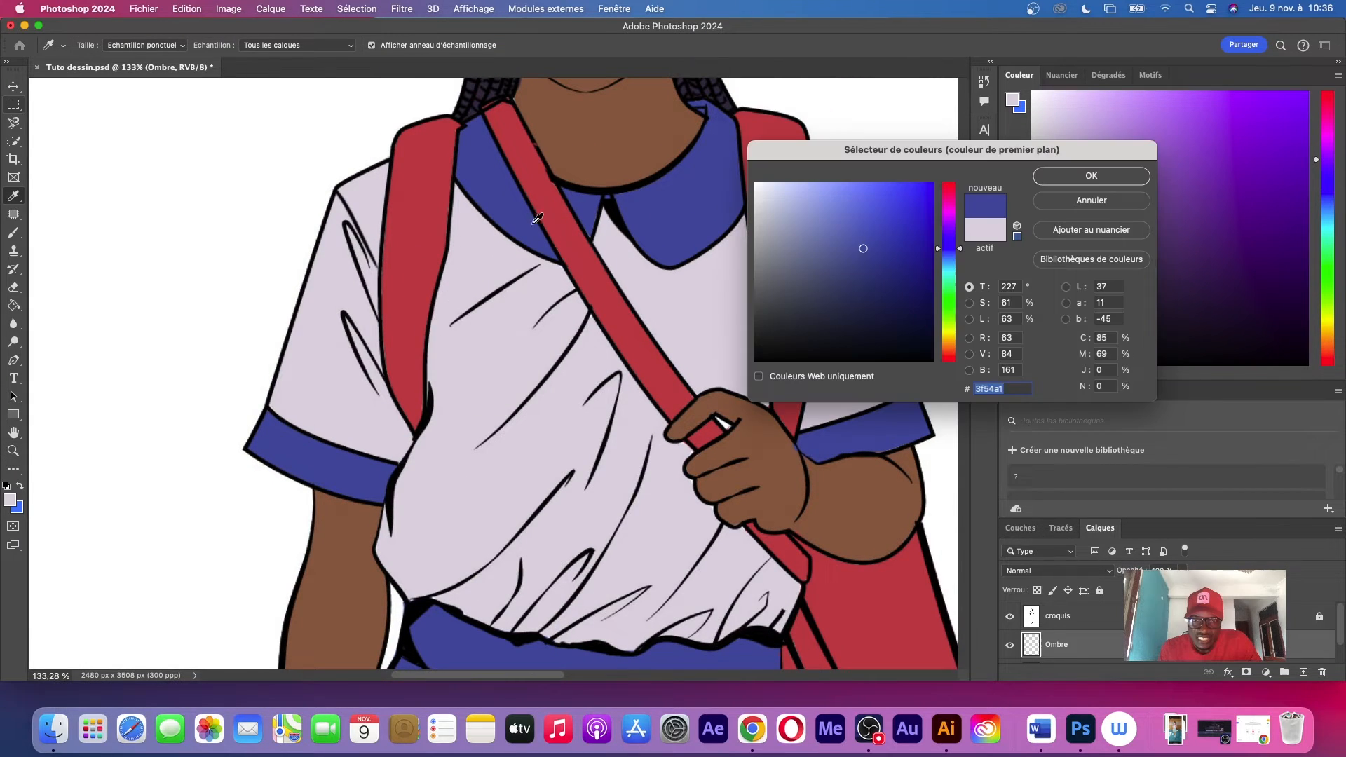
pyautogui.click(697, 302)
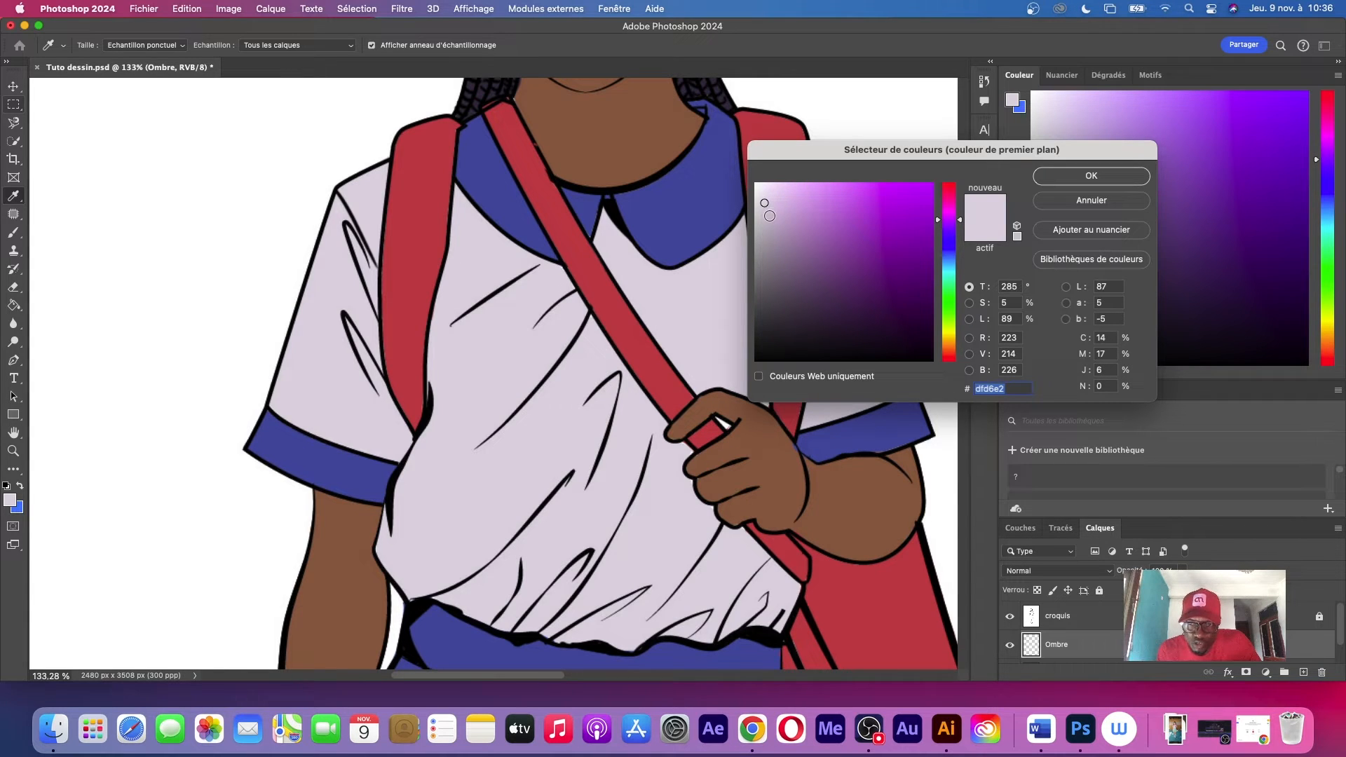
# Darken the sampled lilac into a shadow tone, comparing it with the original, and accept c3b3c9 as the foreground colour
pyautogui.click(772, 215)
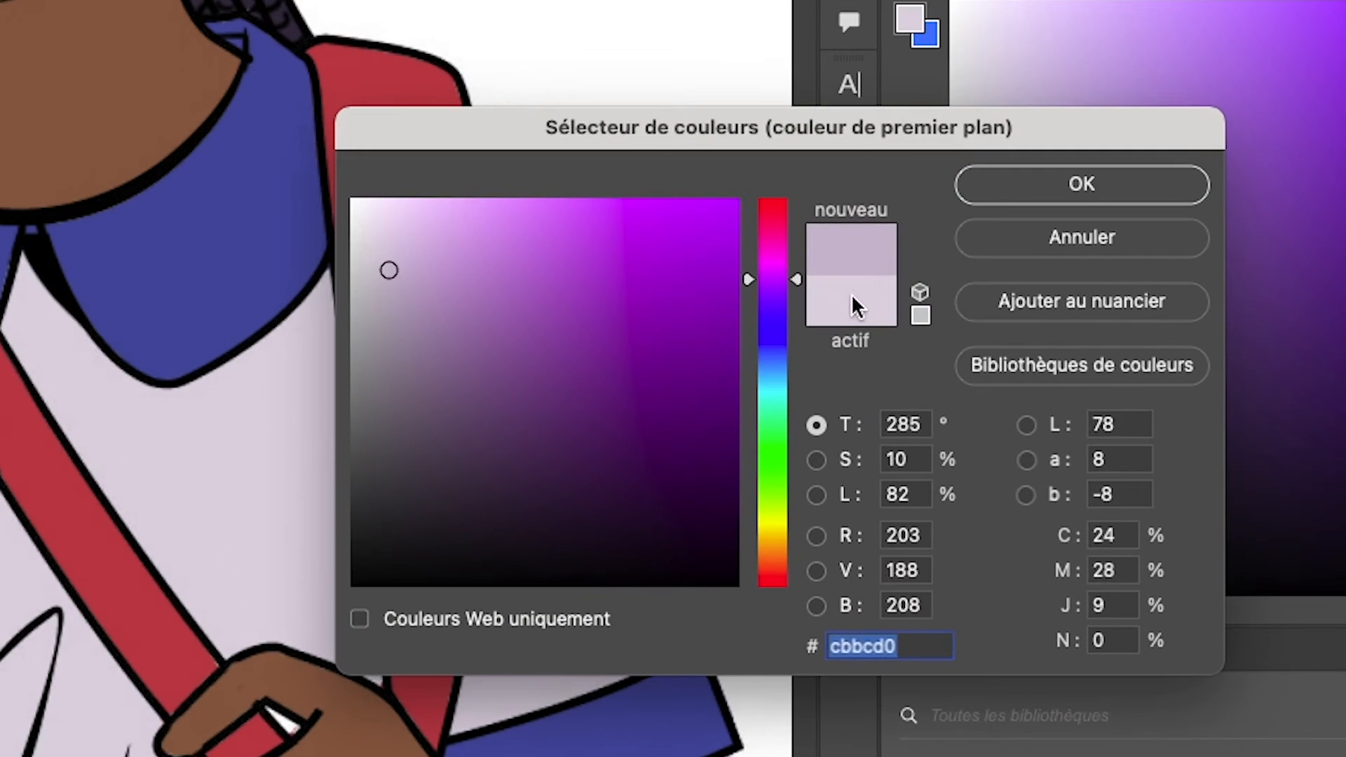
pyautogui.click(983, 228)
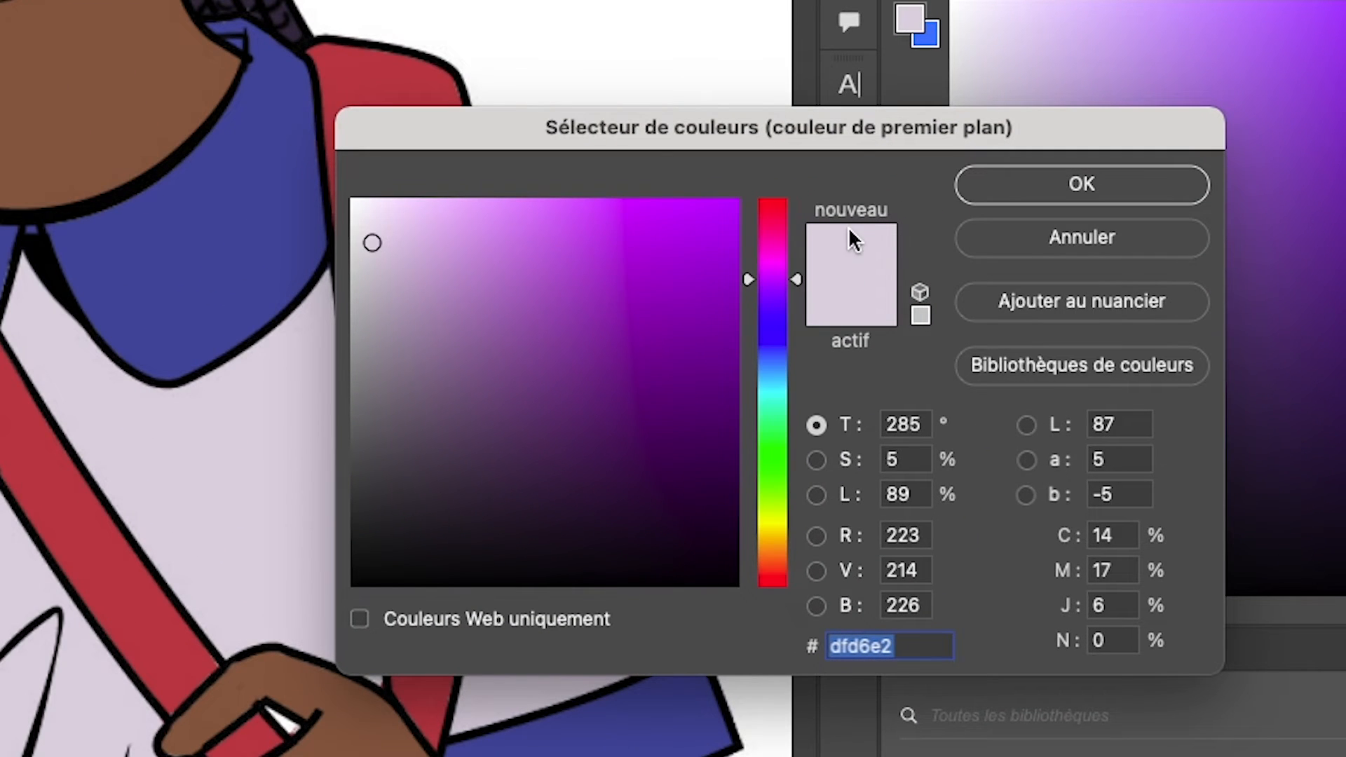
pyautogui.click(393, 254)
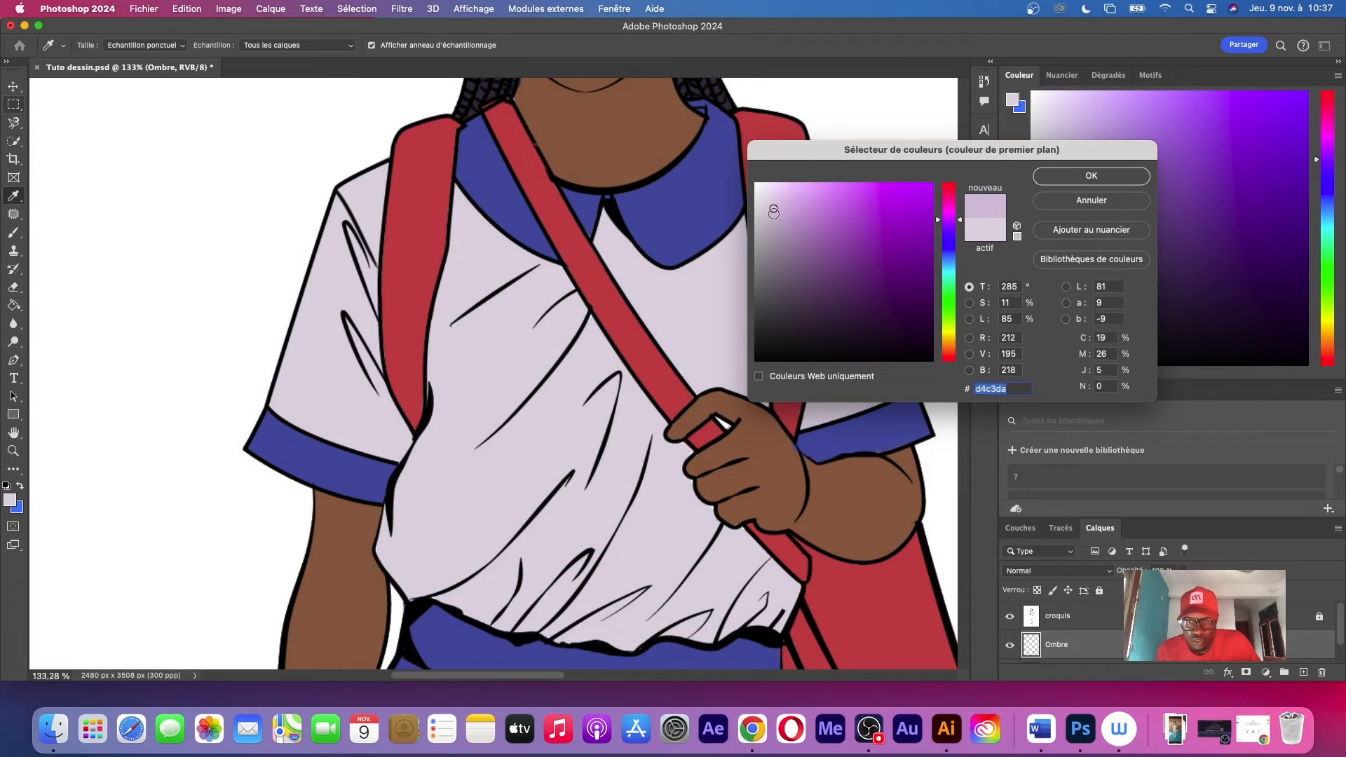
pyautogui.click(776, 214)
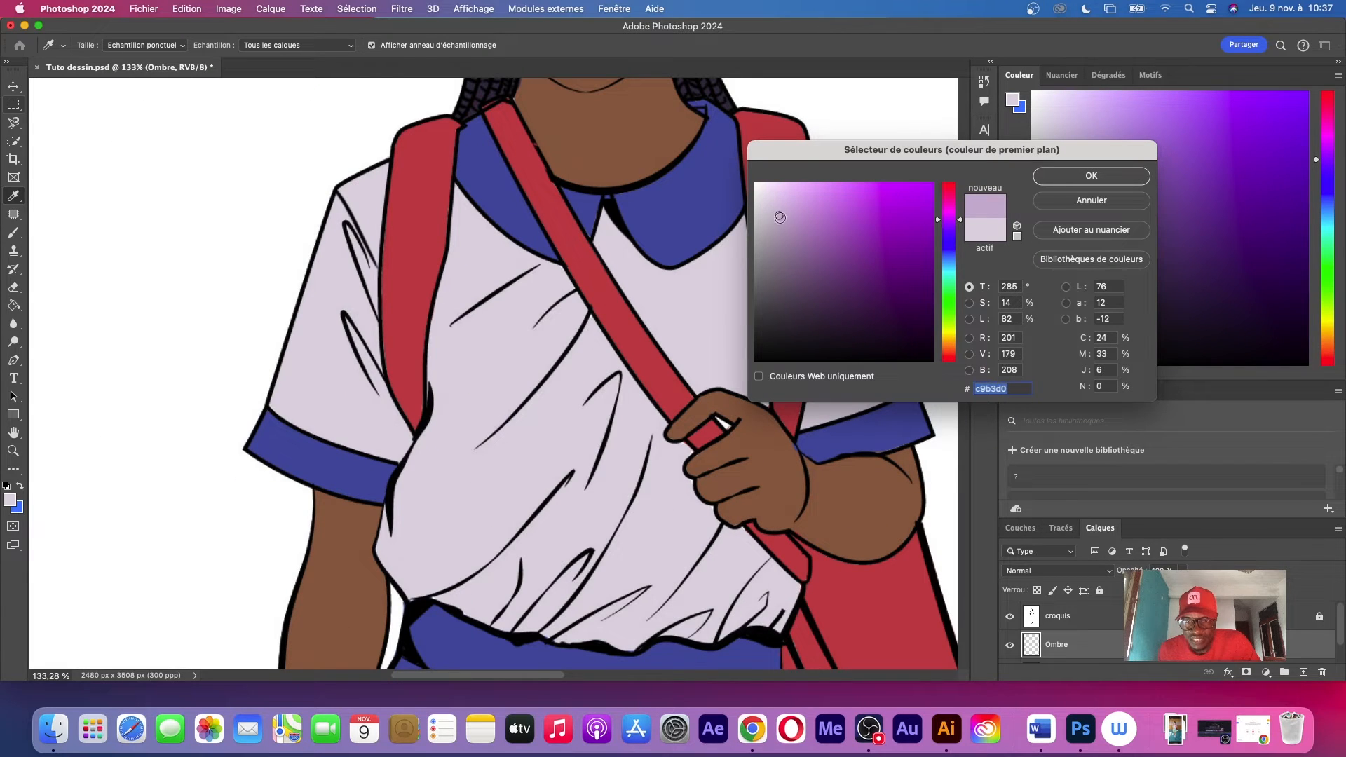
pyautogui.moveTo(780, 218); pyautogui.dragTo(774, 220)
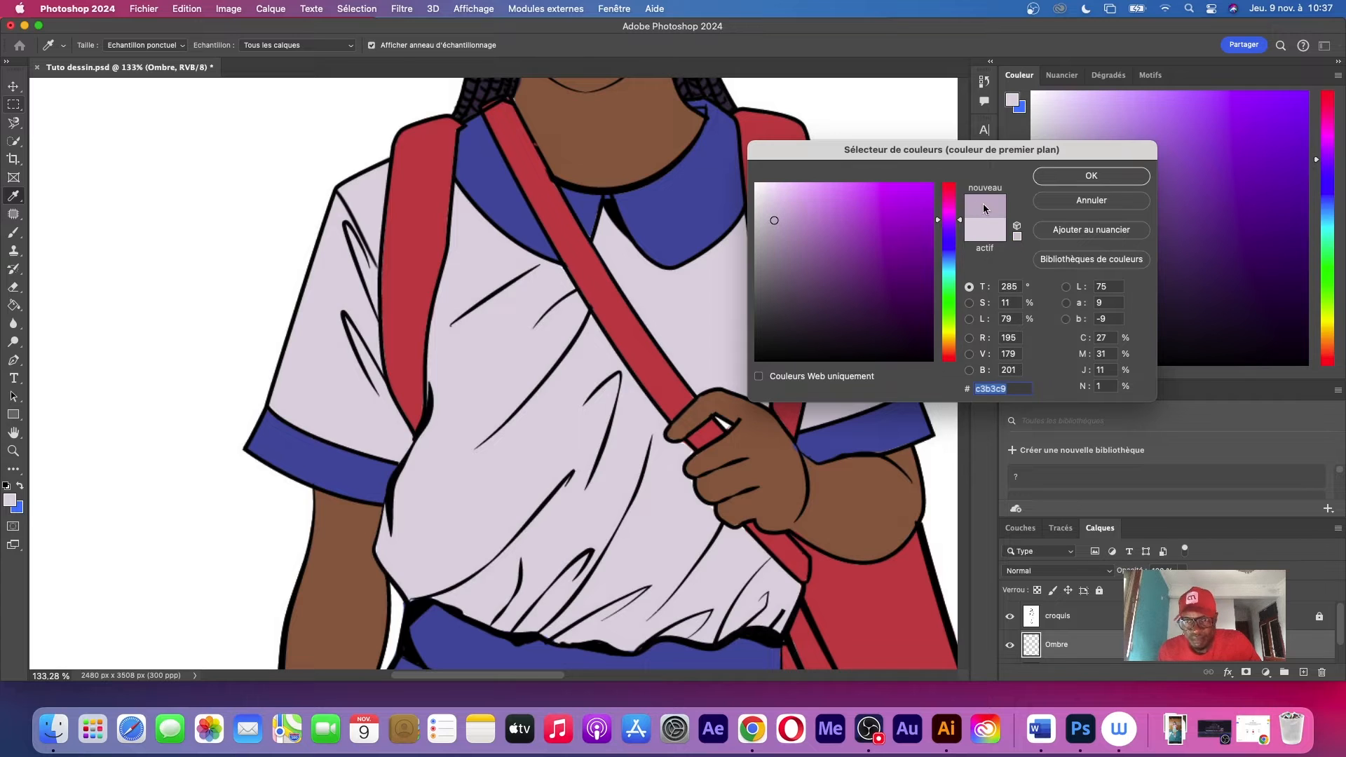
pyautogui.click(1095, 178)
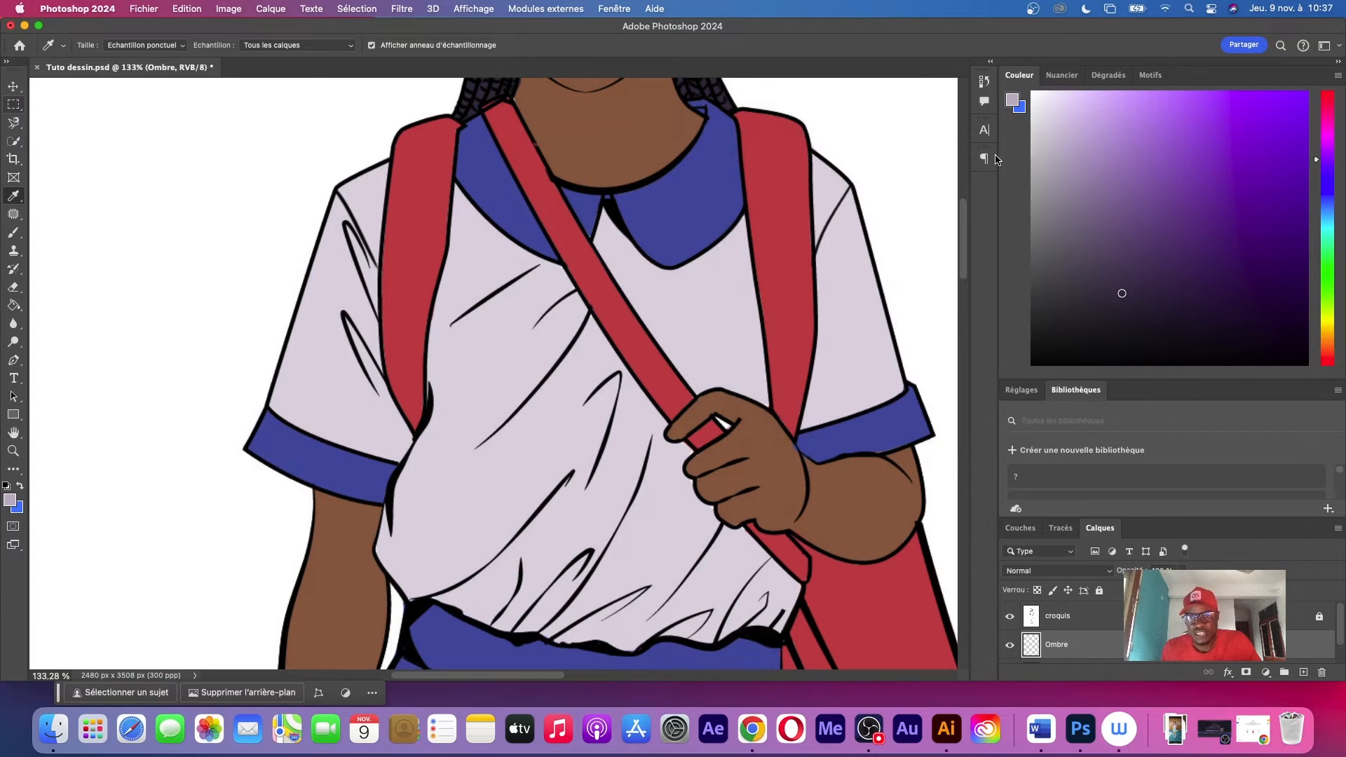
# Try brushing a freehand shadow stroke in the darker lilac on the shirt front
pyautogui.press('b')
pyautogui.moveTo(526, 358)
pyautogui.mouseDown()
pyautogui.moveTo(516, 389)
pyautogui.moveTo(555, 364)
pyautogui.moveTo(552, 379)
pyautogui.moveTo(517, 416)
pyautogui.moveTo(483, 498)
pyautogui.moveTo(501, 479)
pyautogui.moveTo(569, 465)
pyautogui.mouseUp()
pyautogui.press('super+z')
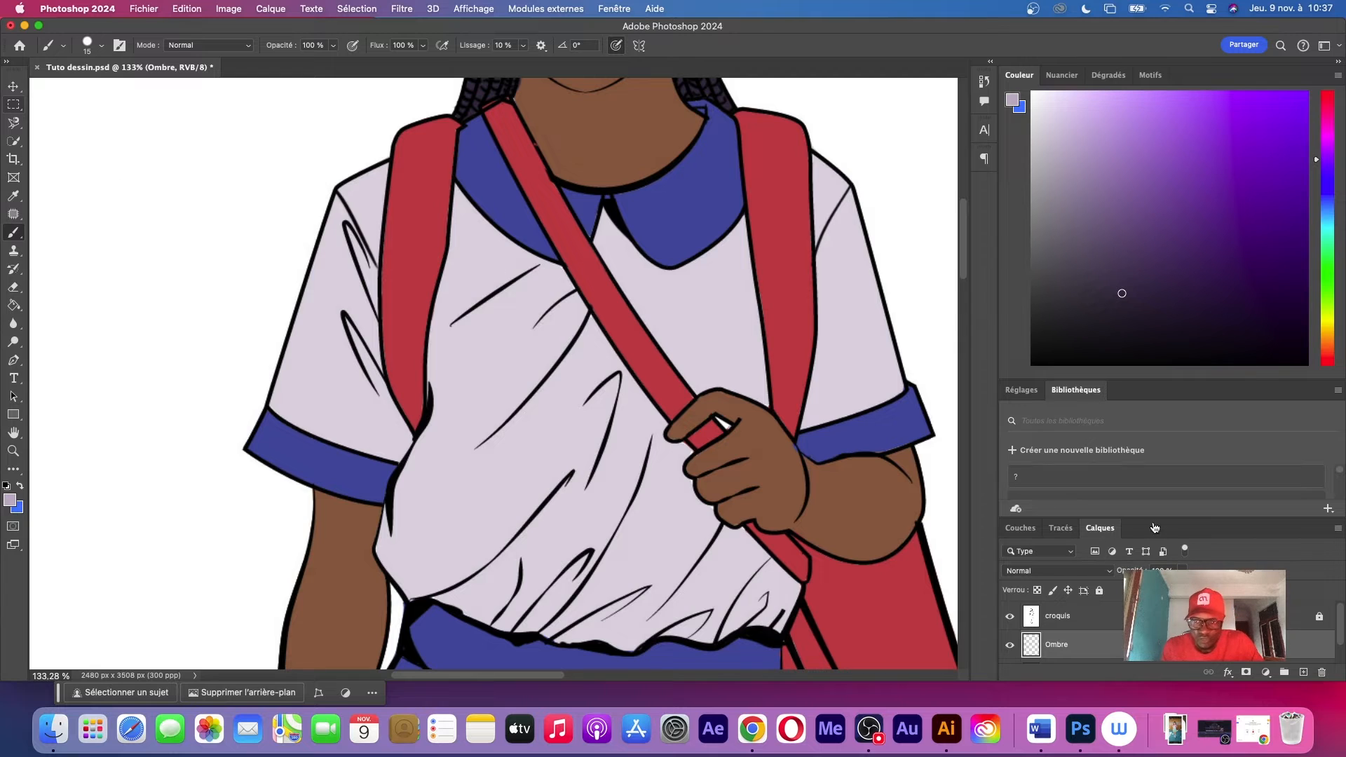
# Select all the pale lilac shirt areas on the aplat layer with the Magic Wand, adding the chest and both sleeves to one selection
pyautogui.moveTo(1340, 627); pyautogui.dragTo(1339, 660)
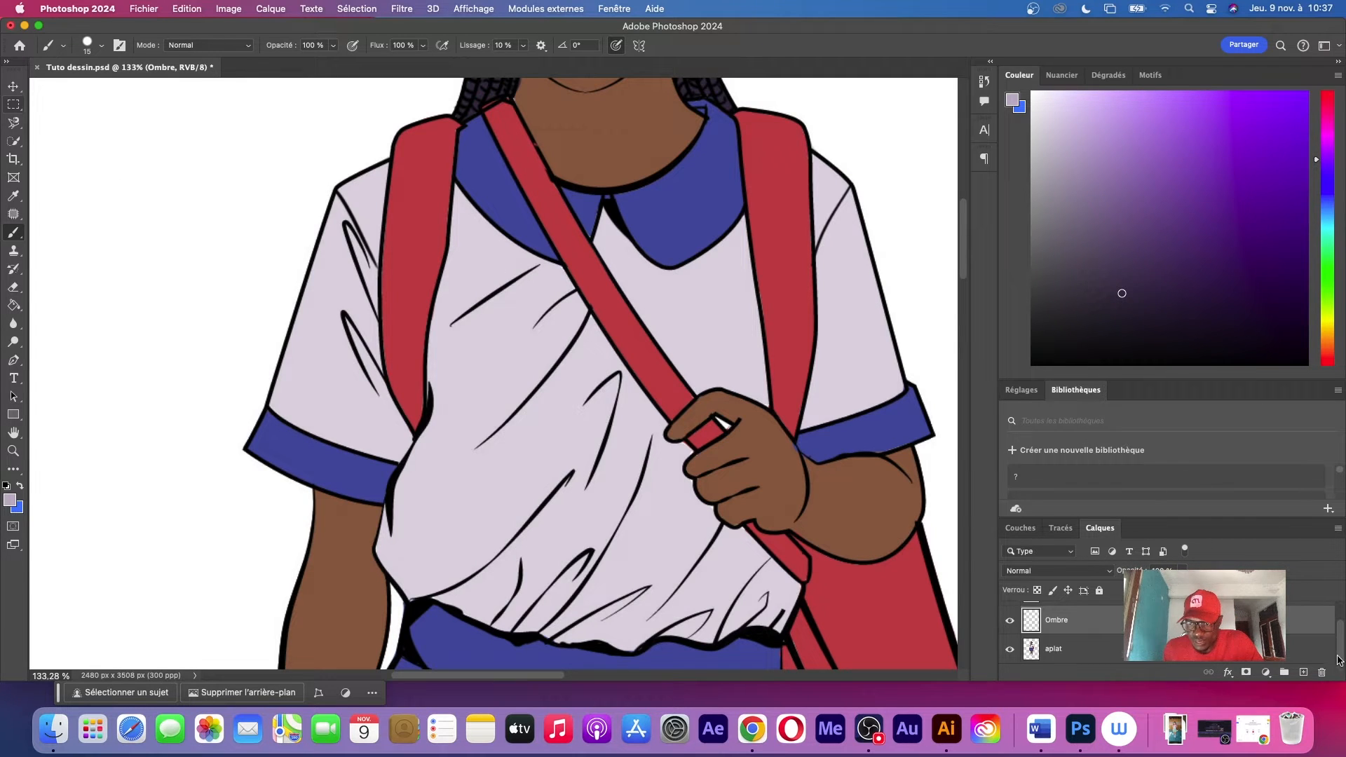
pyautogui.click(1108, 649)
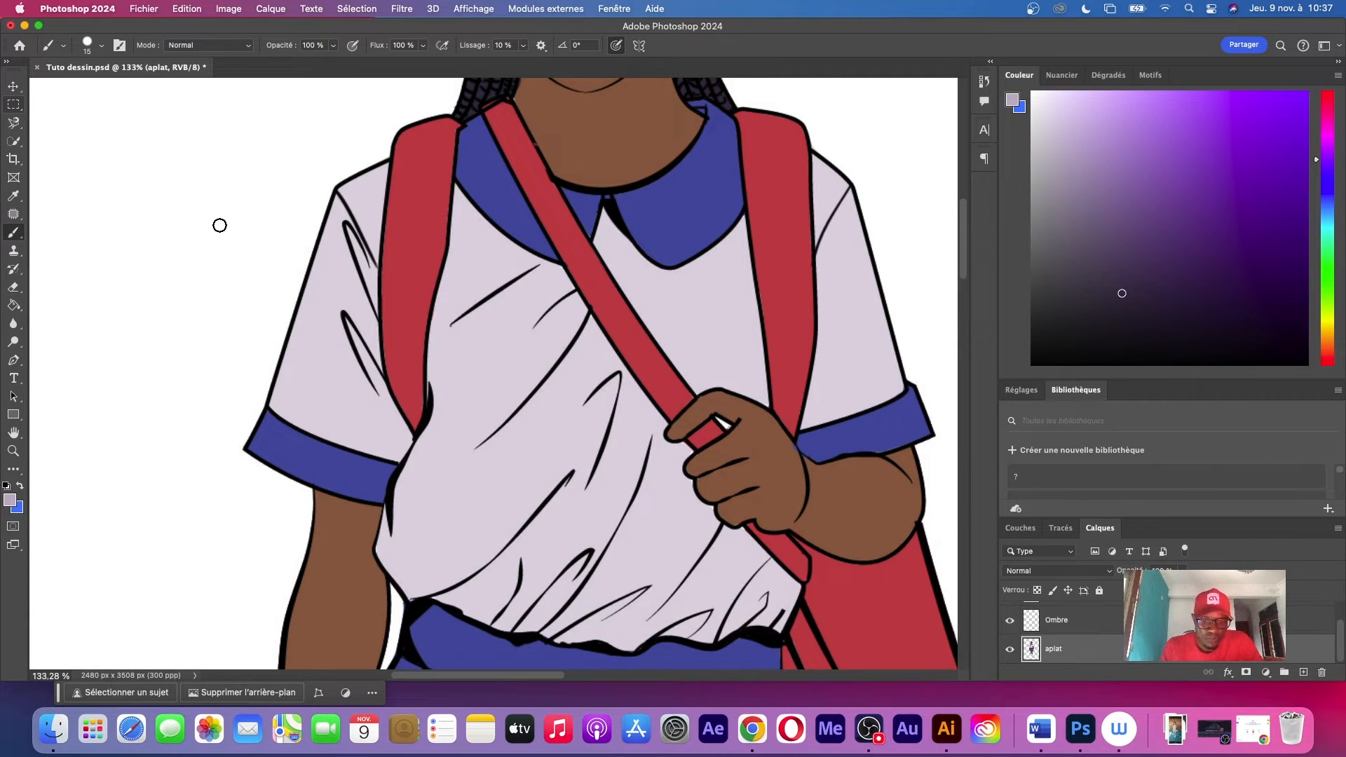
pyautogui.press('z')
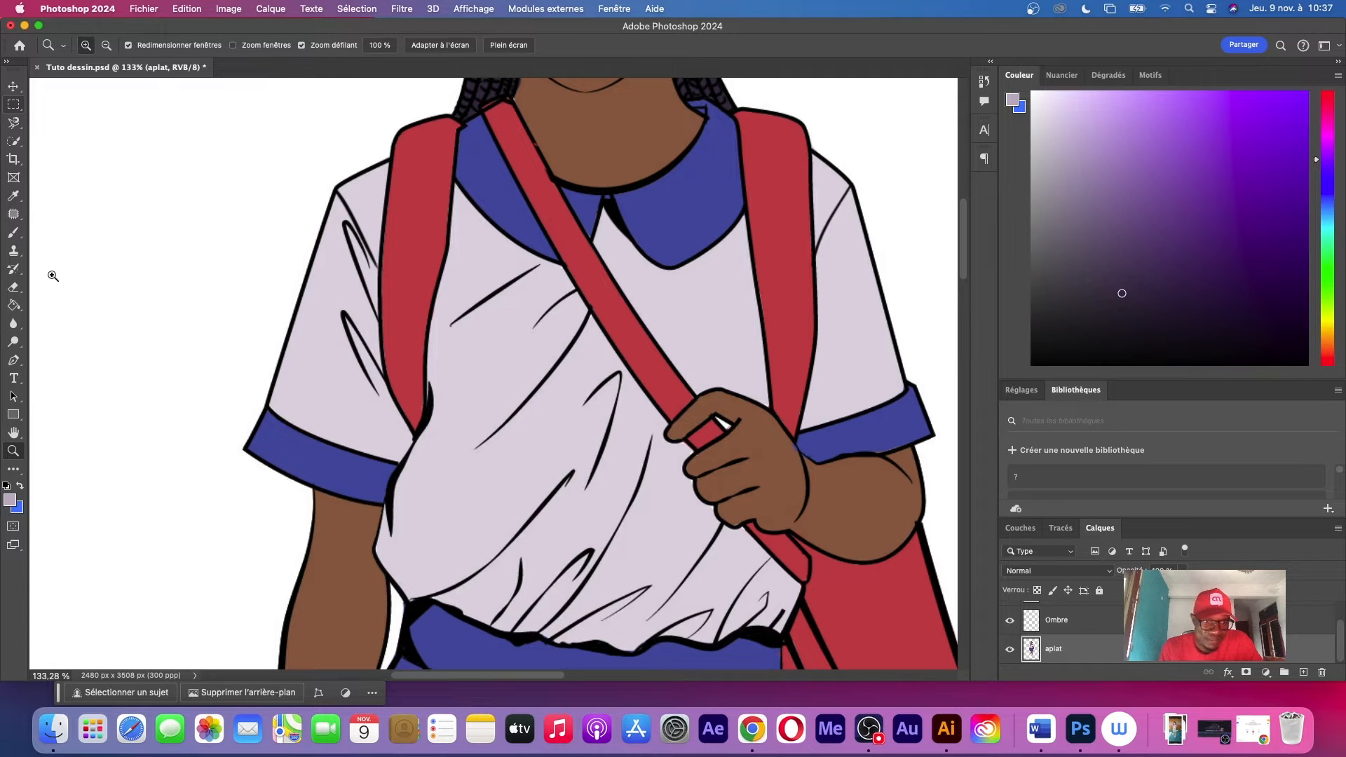
pyautogui.click(13, 140)
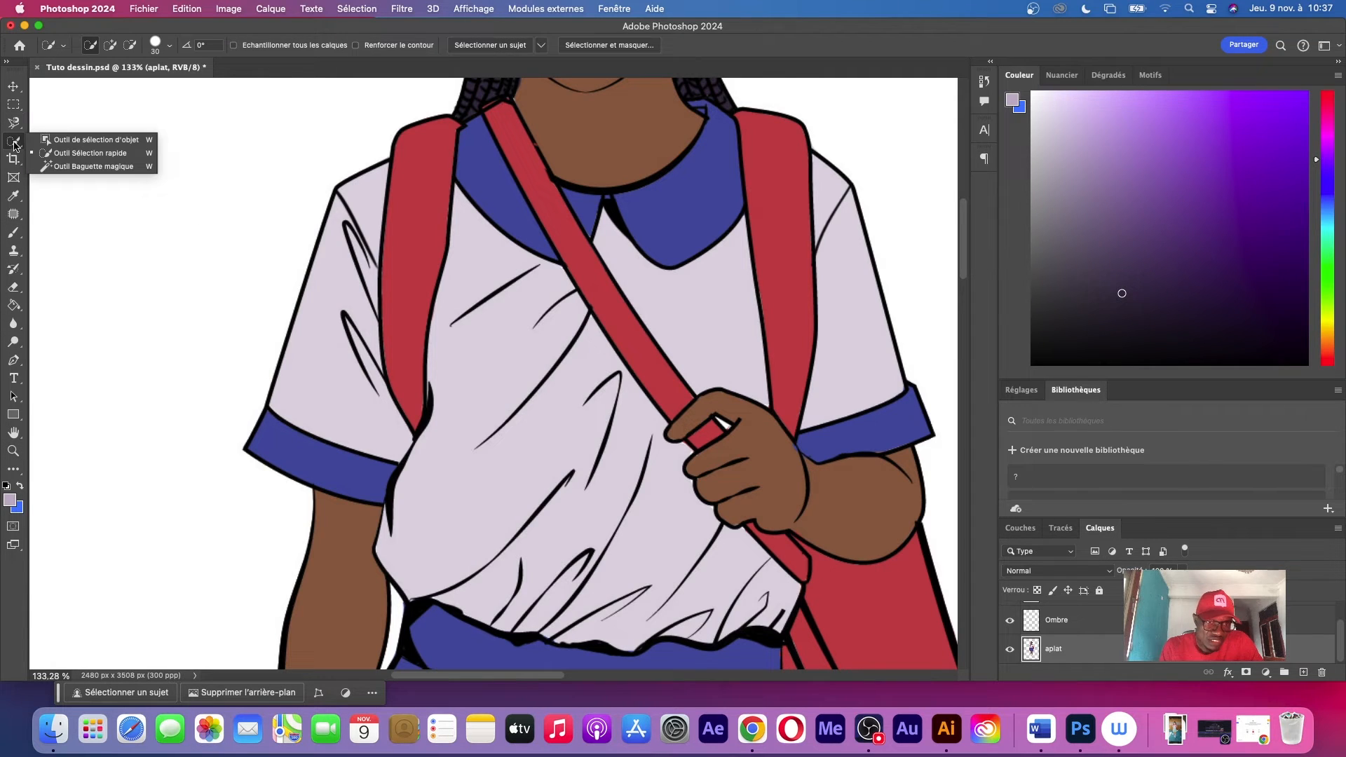
pyautogui.click(84, 167)
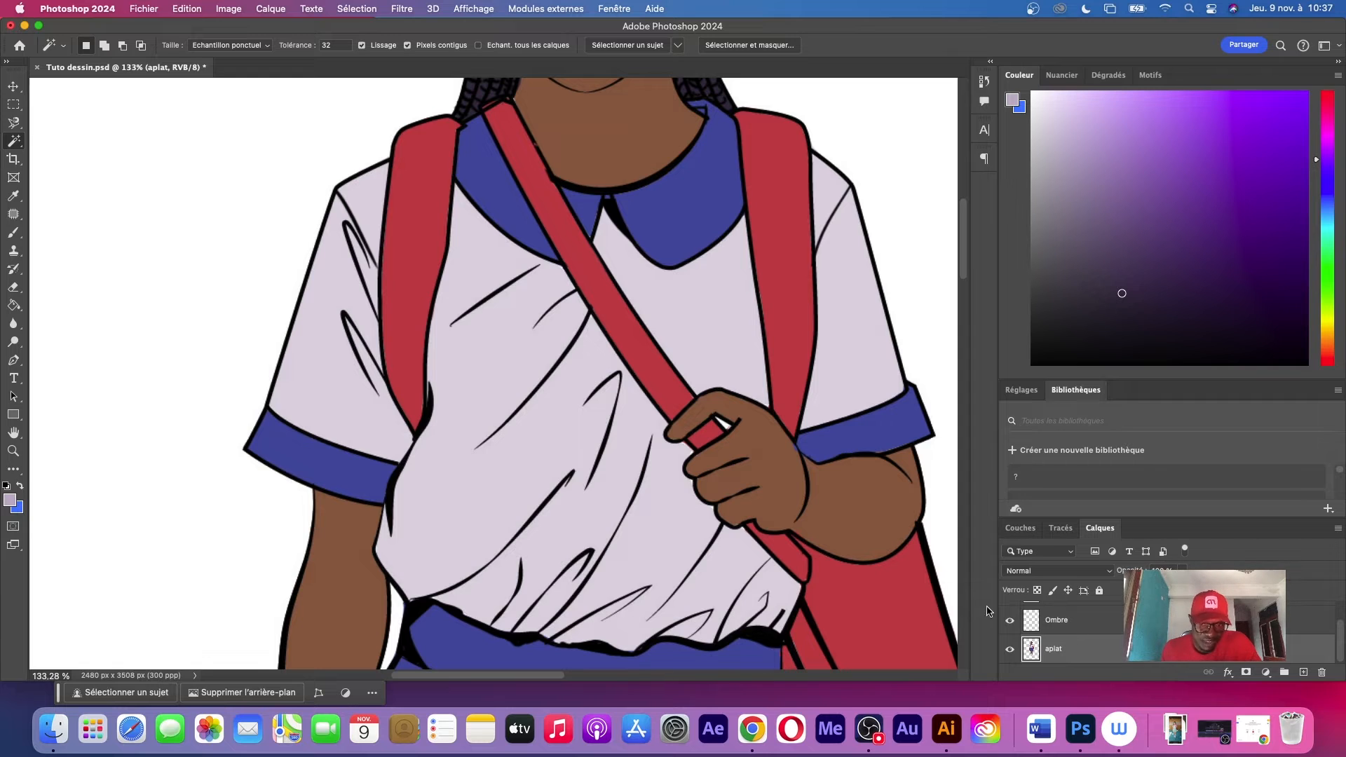
pyautogui.click(526, 456)
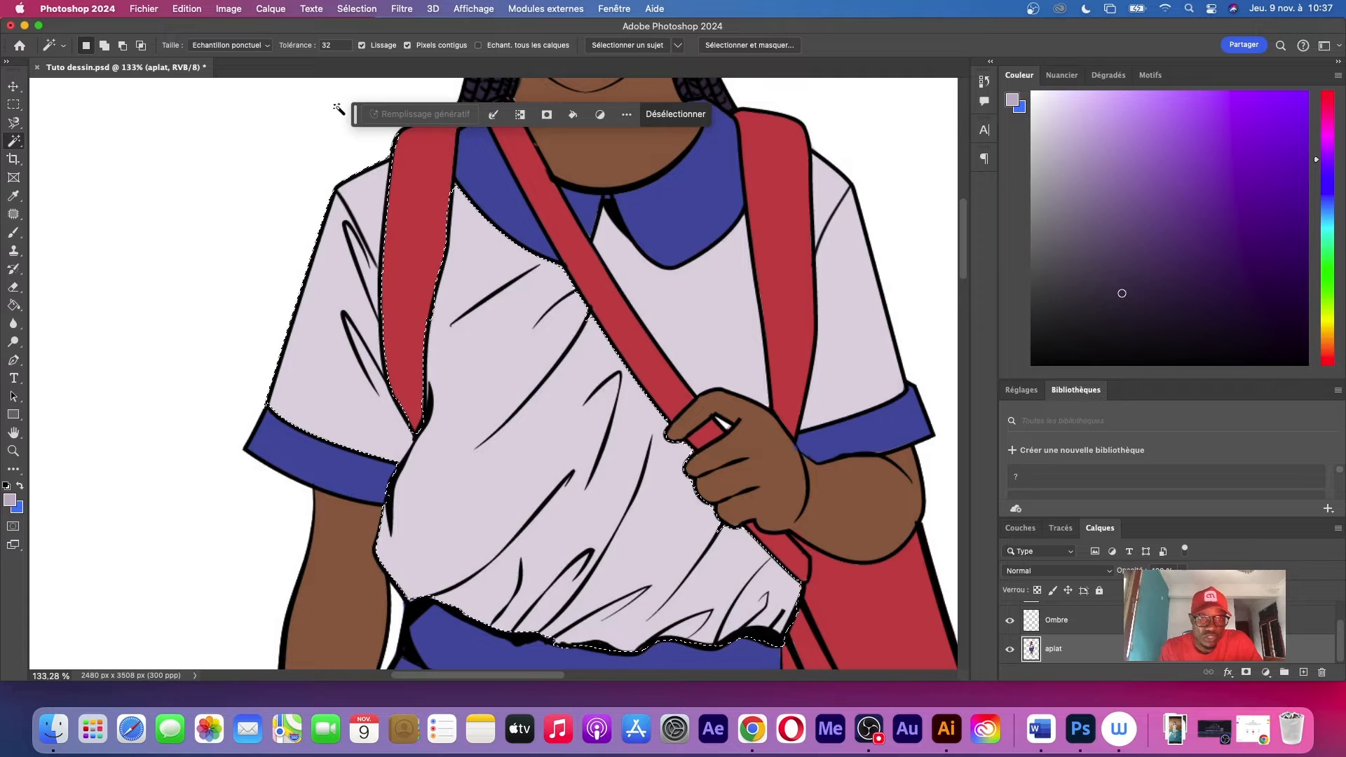
pyautogui.click(104, 45)
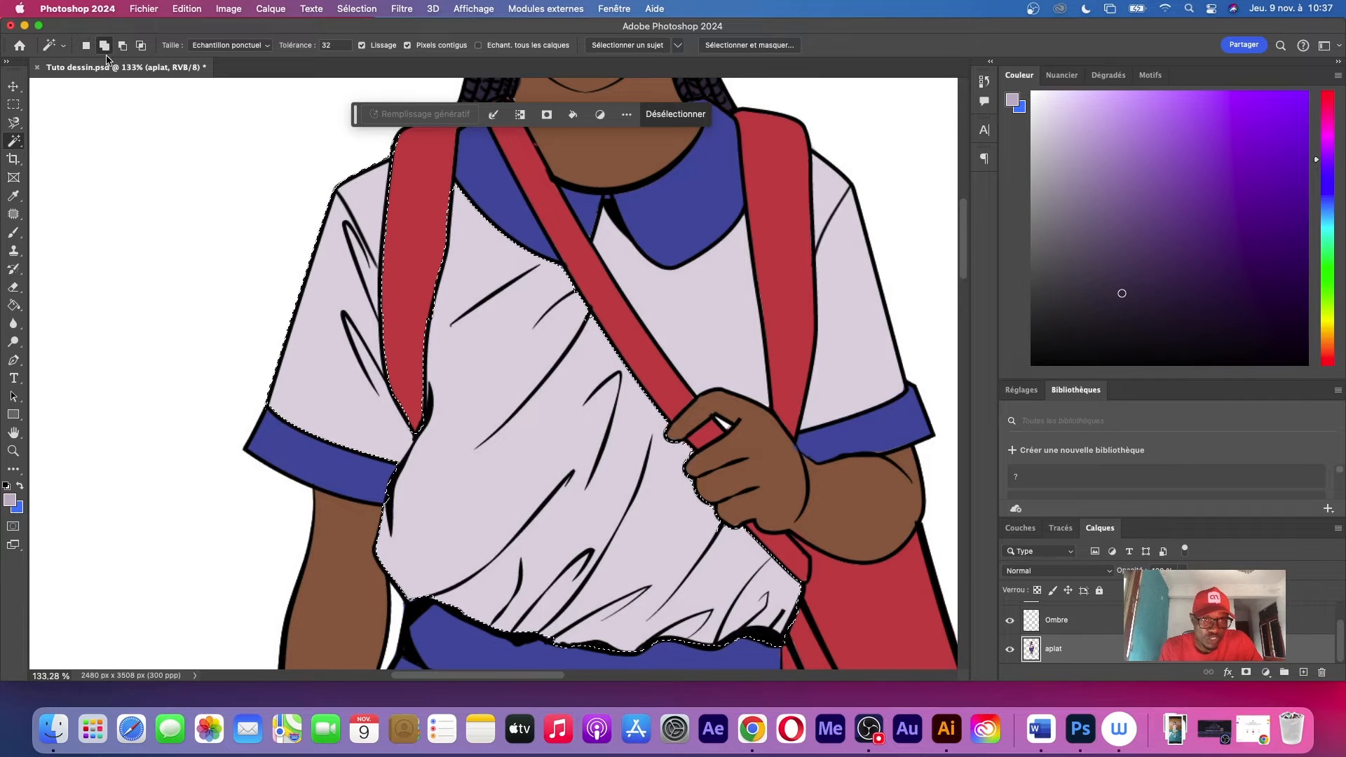
pyautogui.click(685, 302)
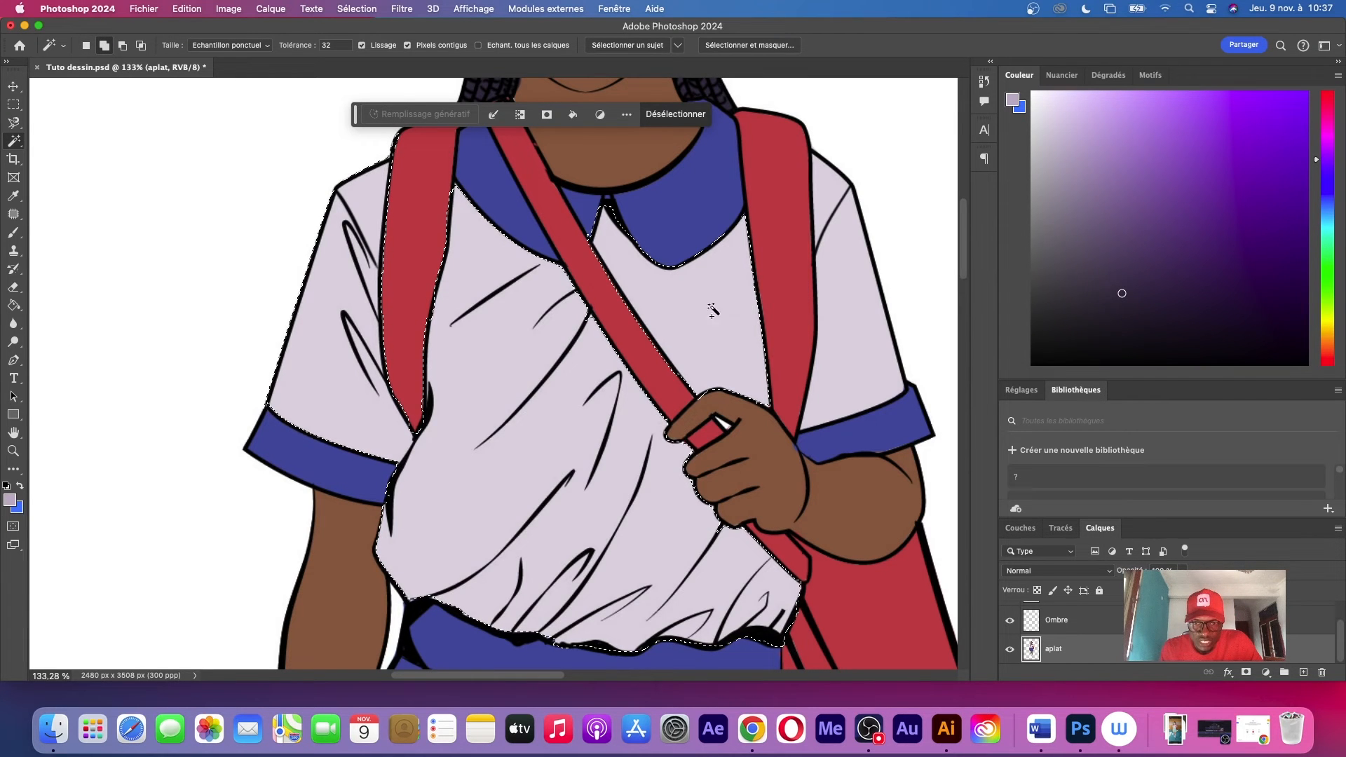
pyautogui.click(852, 318)
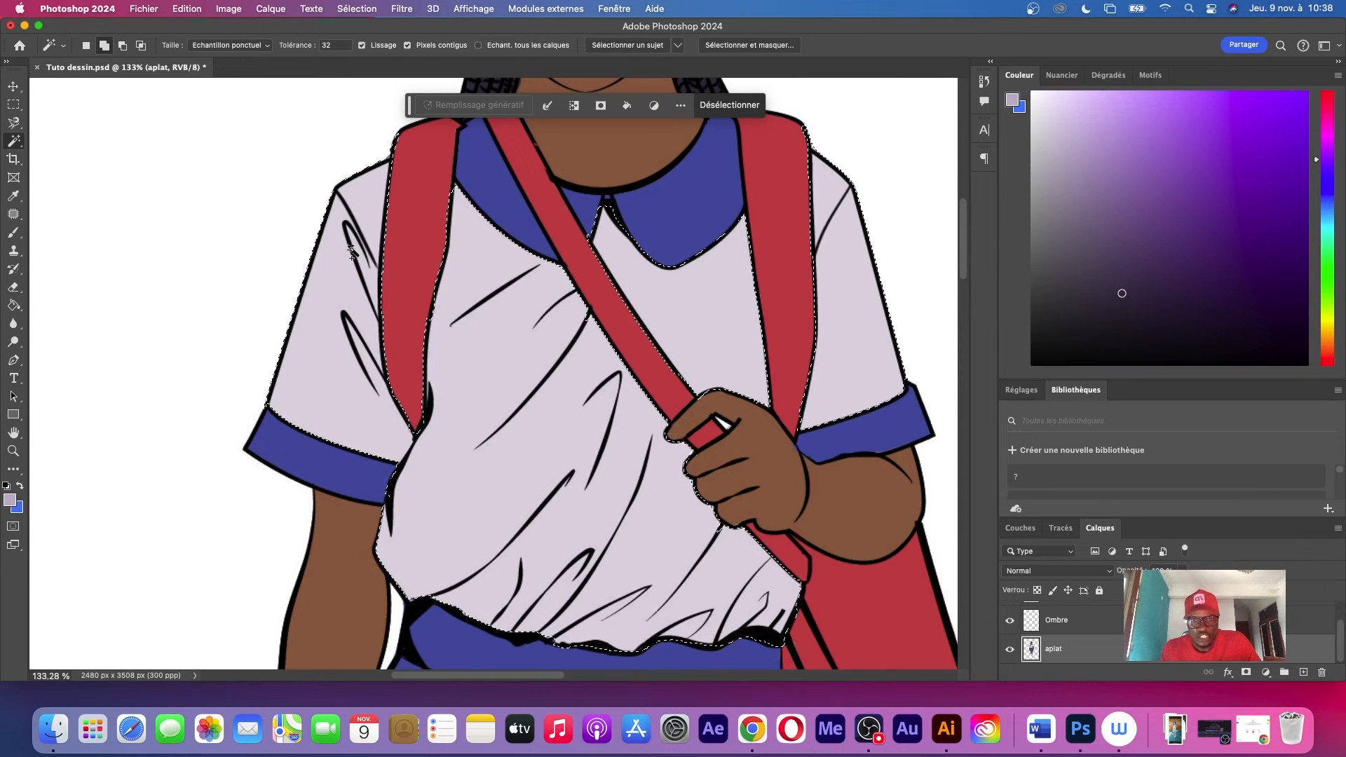
# Set the brush size to 24 px and move the contextual task bar clear of the shirt
pyautogui.press('b')
pyautogui.rightClick(571, 339)
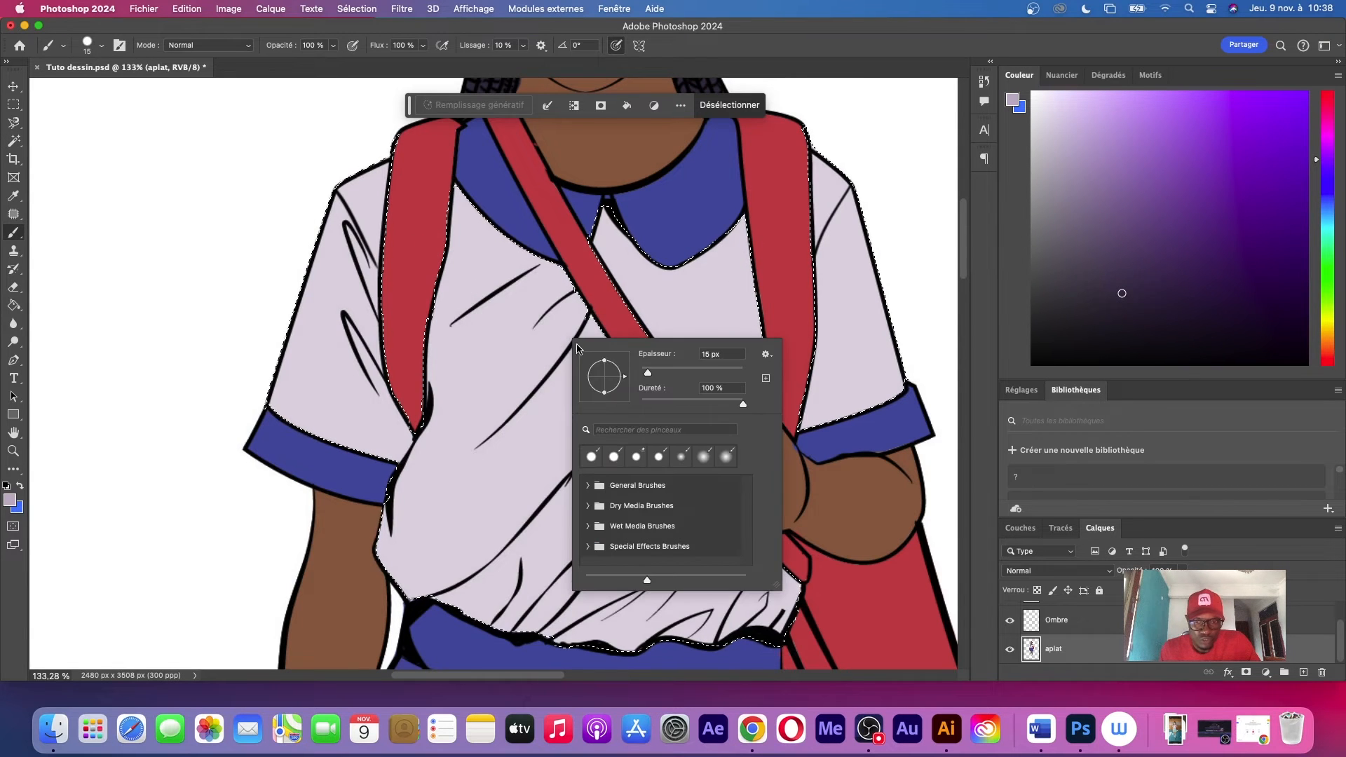
pyautogui.click(661, 371)
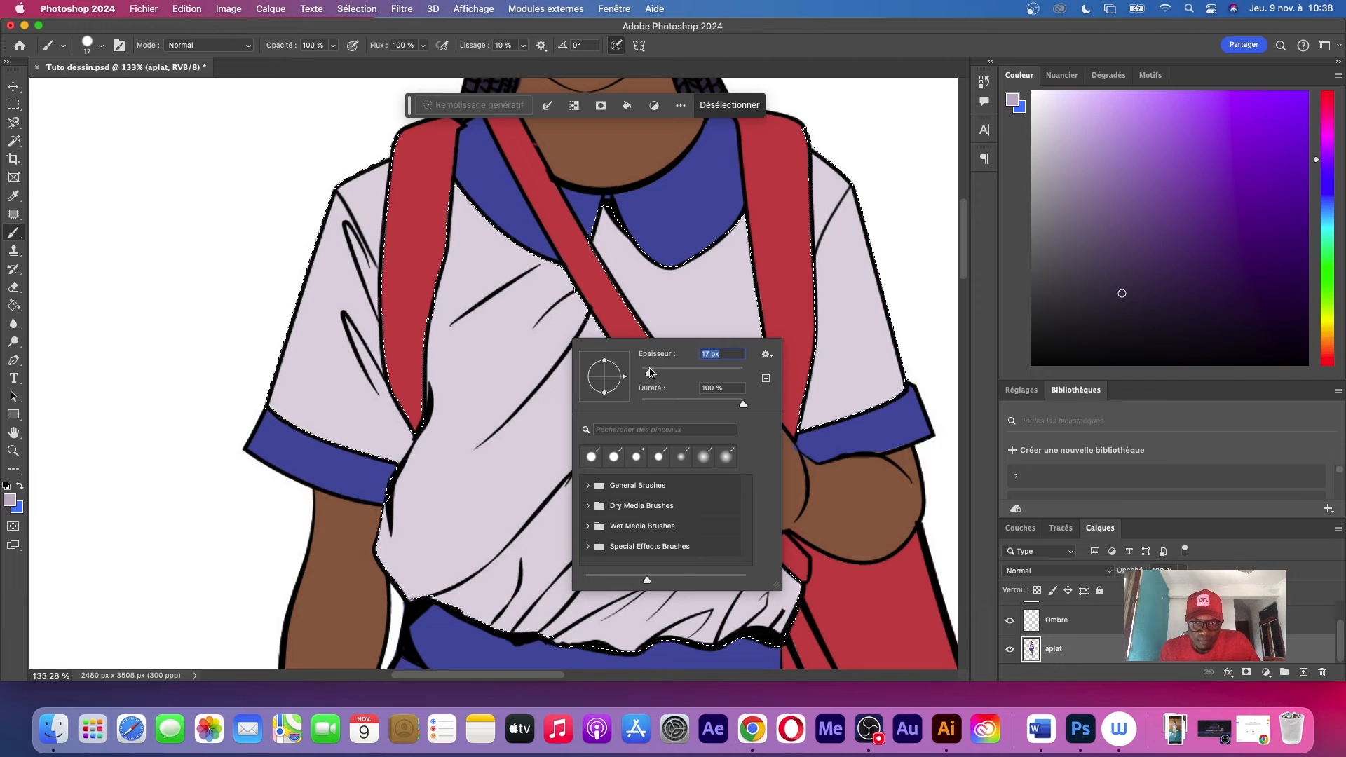
pyautogui.click(649, 372)
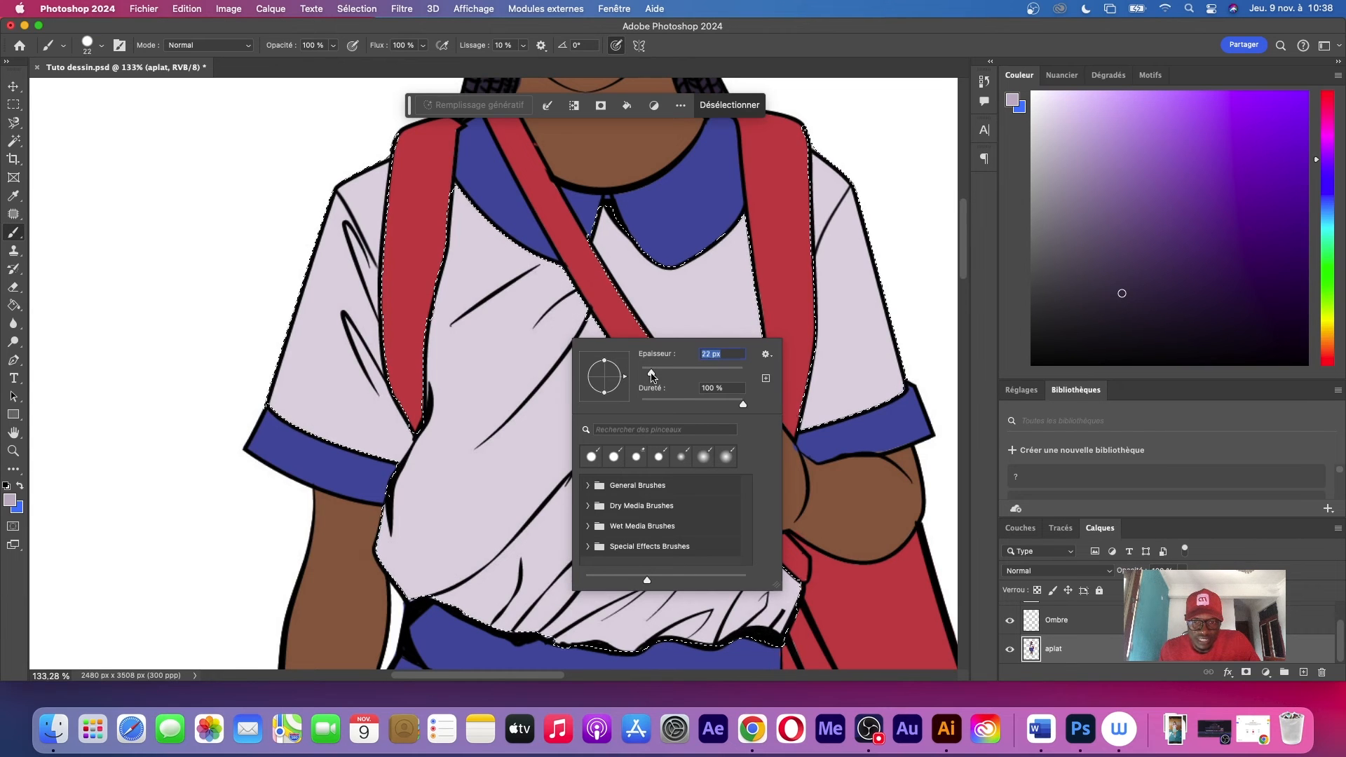
pyautogui.moveTo(651, 376); pyautogui.dragTo(653, 376)
pyautogui.moveTo(963, 260); pyautogui.dragTo(961, 298)
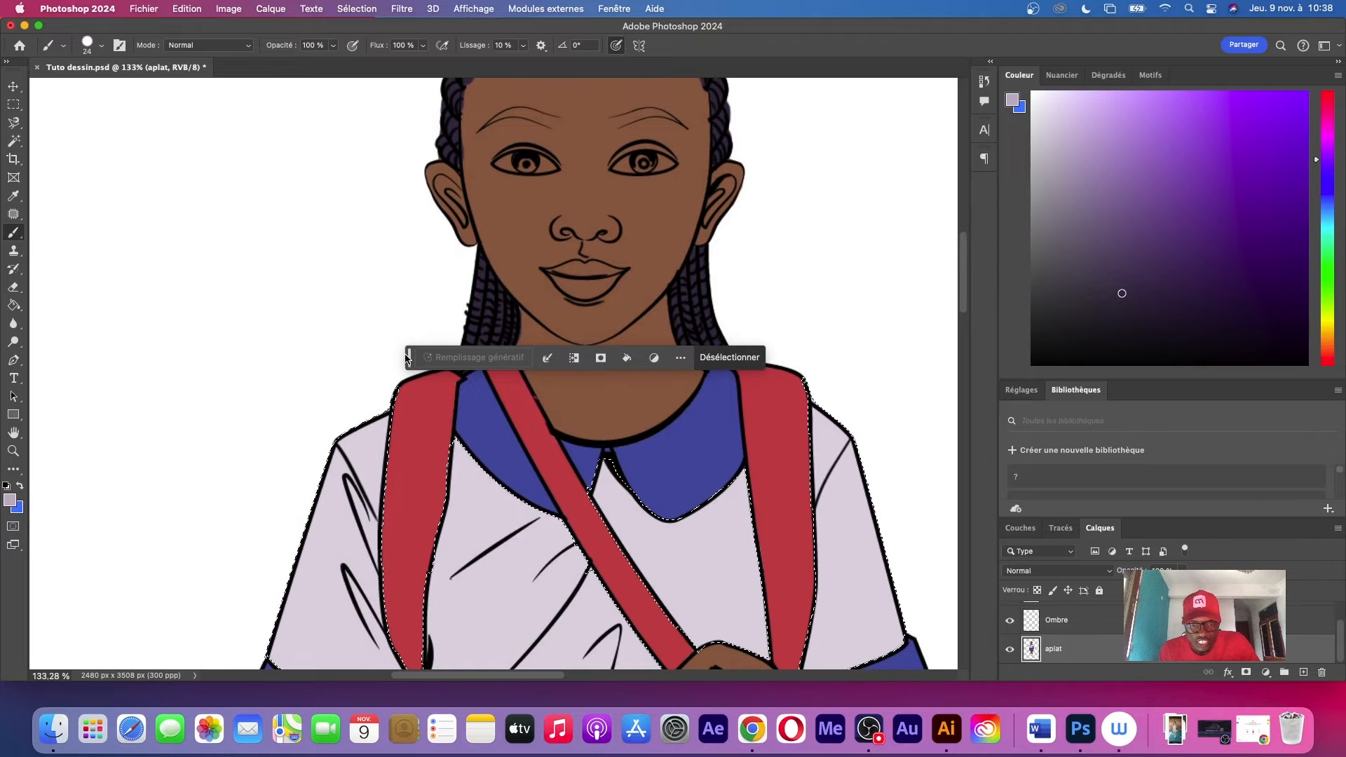
pyautogui.moveTo(407, 359); pyautogui.dragTo(6, 436)
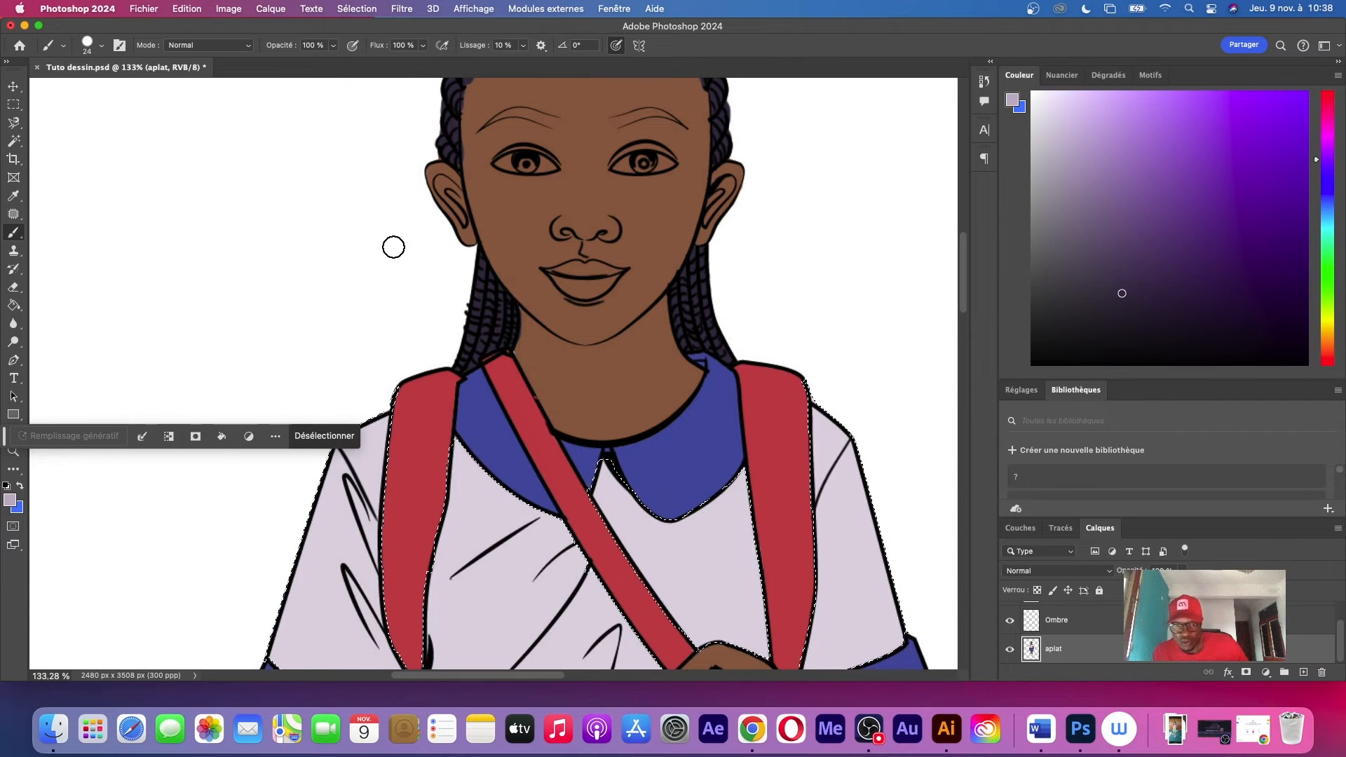
pyautogui.scroll(-5, 601, 219)
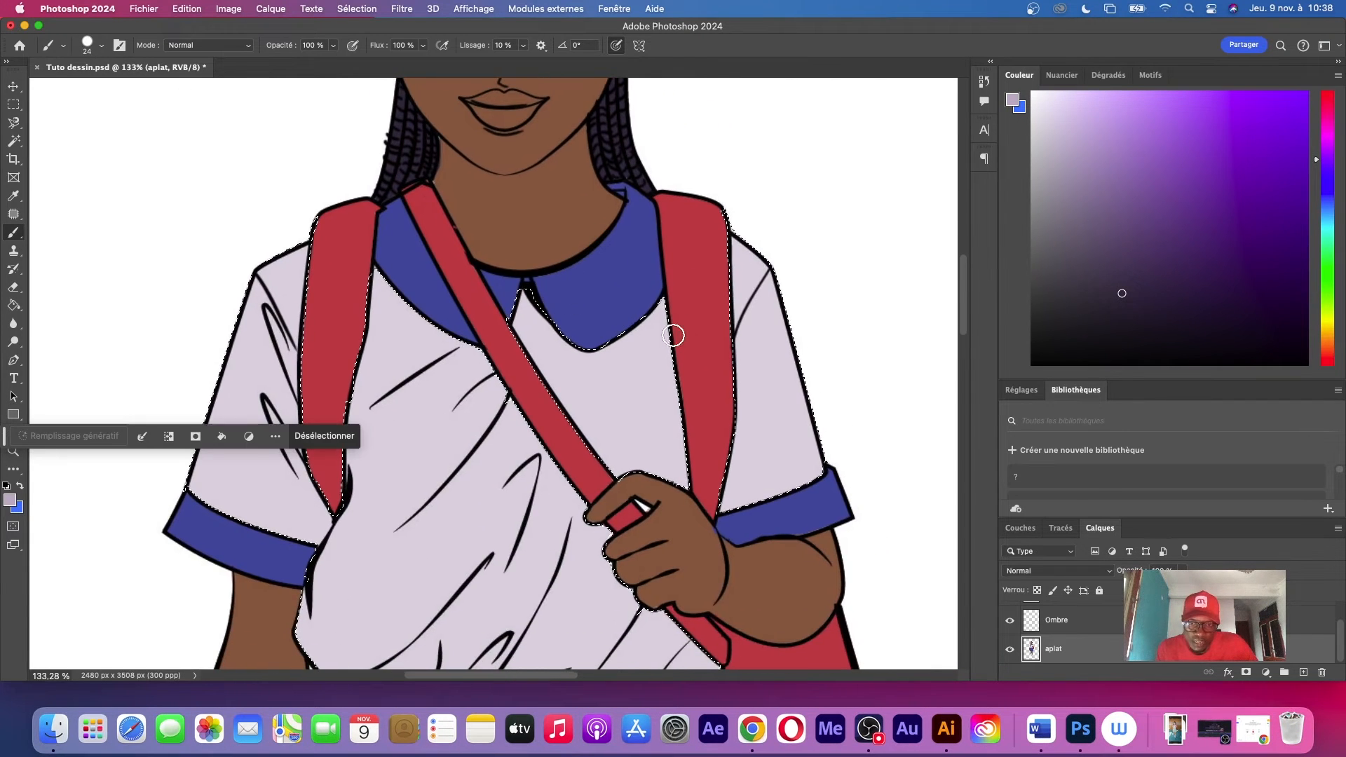
# Brush darker lilac shadows below the collar, along the upper edge of the diagonal strap and on the sleeve above the bent arm
pyautogui.moveTo(657, 310)
pyautogui.mouseDown()
pyautogui.moveTo(622, 358)
pyautogui.moveTo(635, 337)
pyautogui.moveTo(594, 361)
pyautogui.moveTo(547, 297)
pyautogui.moveTo(583, 364)
pyautogui.moveTo(598, 367)
pyautogui.moveTo(650, 326)
pyautogui.moveTo(582, 352)
pyautogui.moveTo(550, 298)
pyautogui.moveTo(587, 375)
pyautogui.moveTo(658, 330)
pyautogui.moveTo(625, 330)
pyautogui.mouseUp()
pyautogui.moveTo(499, 295)
pyautogui.mouseDown()
pyautogui.moveTo(616, 488)
pyautogui.moveTo(500, 298)
pyautogui.moveTo(564, 412)
pyautogui.moveTo(541, 387)
pyautogui.moveTo(530, 346)
pyautogui.moveTo(671, 532)
pyautogui.moveTo(513, 312)
pyautogui.moveTo(638, 500)
pyautogui.mouseUp()
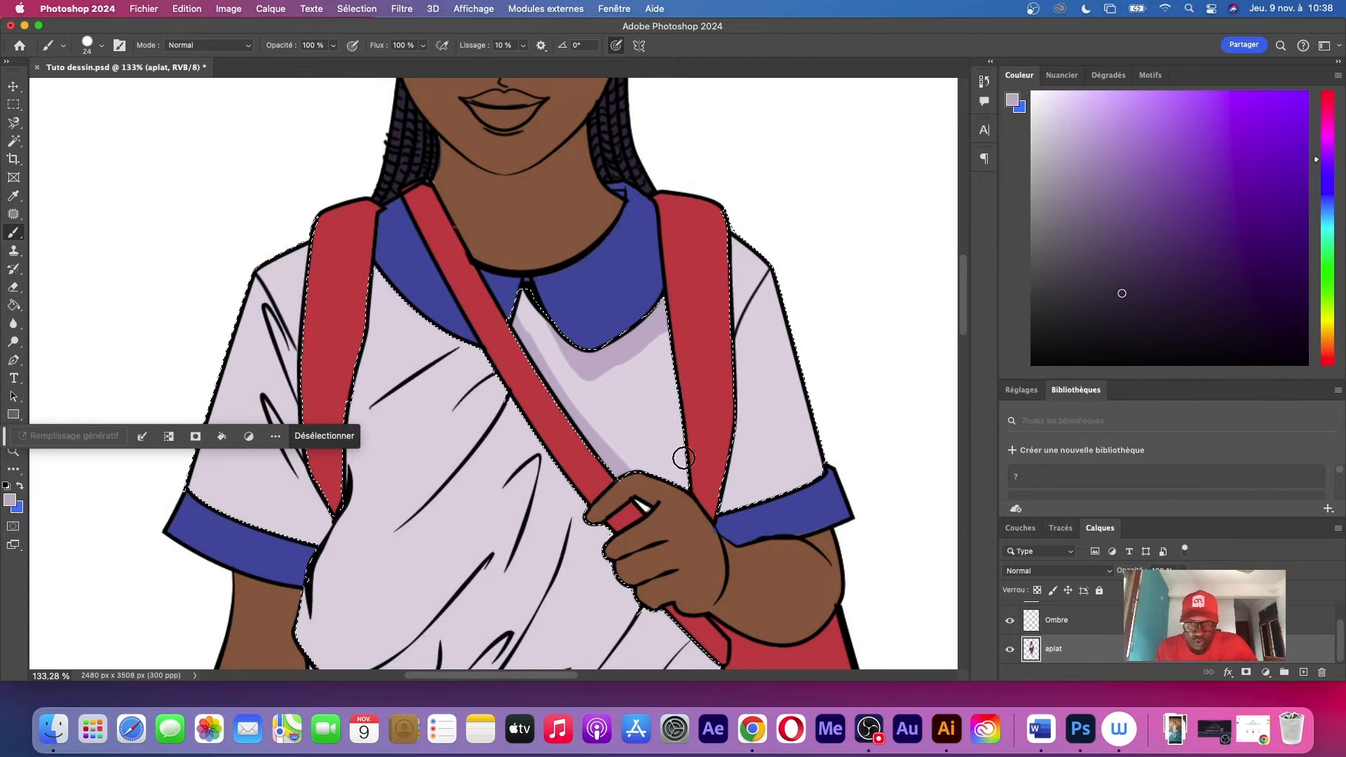
pyautogui.moveTo(730, 234)
pyautogui.mouseDown()
pyautogui.moveTo(758, 519)
pyautogui.moveTo(727, 395)
pyautogui.moveTo(719, 507)
pyautogui.moveTo(731, 452)
pyautogui.moveTo(748, 502)
pyautogui.mouseUp()
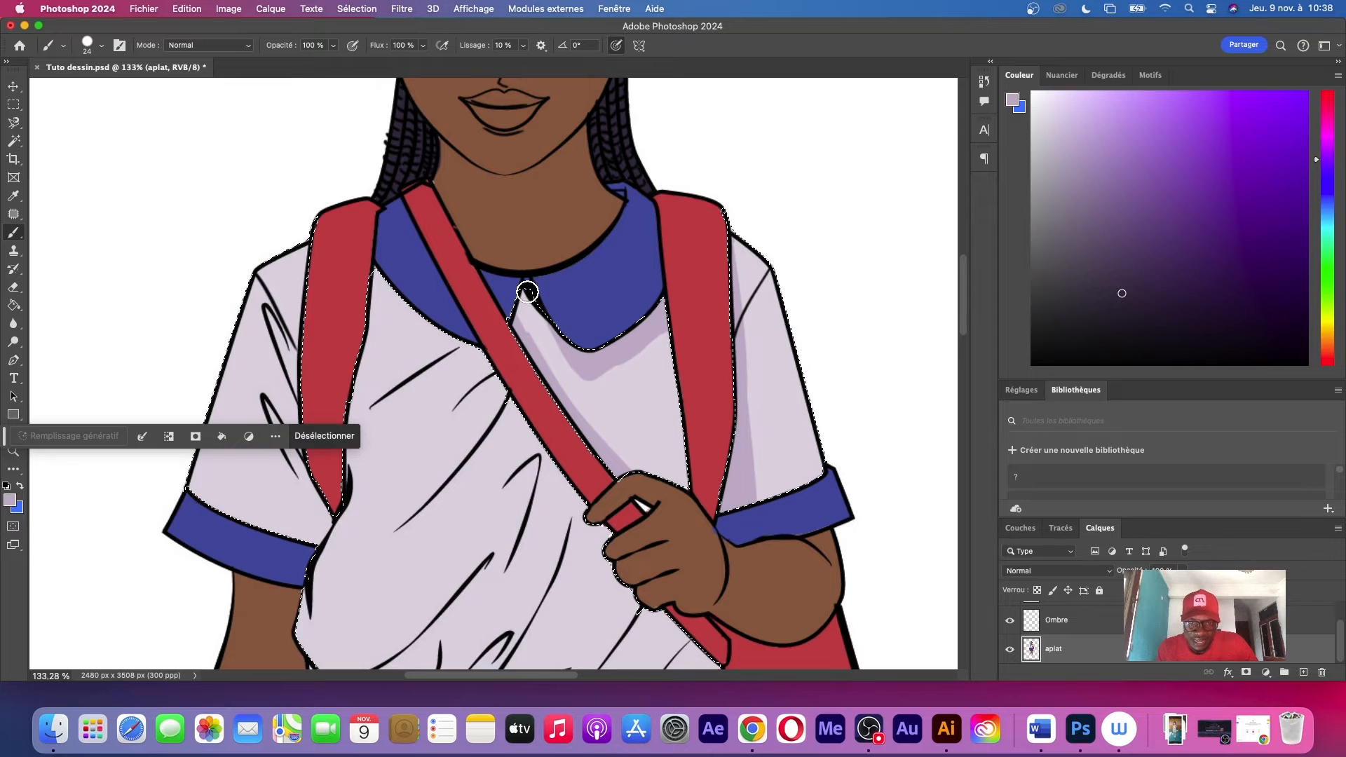
pyautogui.moveTo(525, 289); pyautogui.dragTo(532, 327)
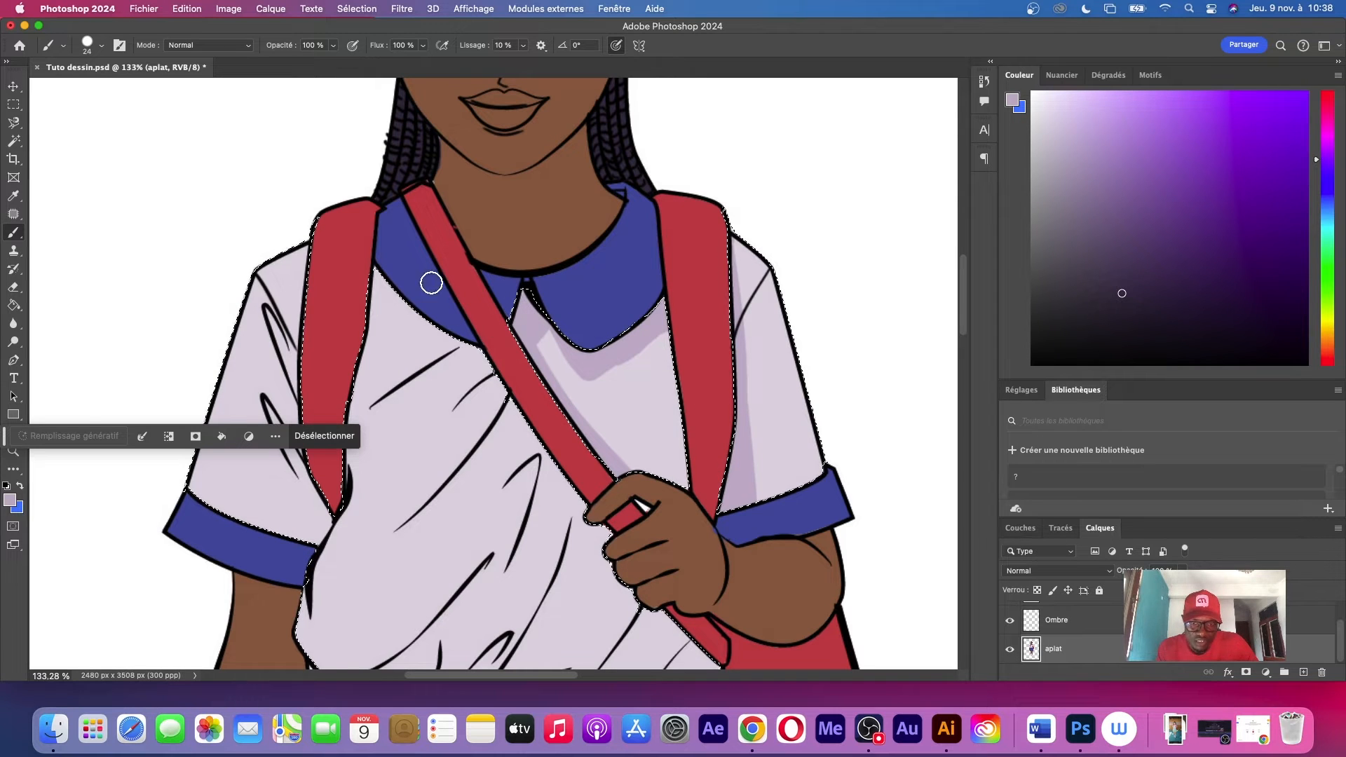
# Shade the chest between the backpack strap and the diagonal strap, following the collar edge and the upper fold lines
pyautogui.moveTo(429, 279)
pyautogui.mouseDown()
pyautogui.moveTo(381, 277)
pyautogui.moveTo(388, 294)
pyautogui.moveTo(340, 383)
pyautogui.moveTo(380, 275)
pyautogui.moveTo(361, 354)
pyautogui.moveTo(374, 336)
pyautogui.moveTo(362, 360)
pyautogui.moveTo(372, 375)
pyautogui.moveTo(417, 312)
pyautogui.moveTo(455, 345)
pyautogui.mouseUp()
pyautogui.moveTo(355, 411)
pyautogui.mouseDown()
pyautogui.moveTo(473, 349)
pyautogui.moveTo(314, 480)
pyautogui.moveTo(441, 368)
pyautogui.moveTo(354, 443)
pyautogui.moveTo(400, 415)
pyautogui.mouseUp()
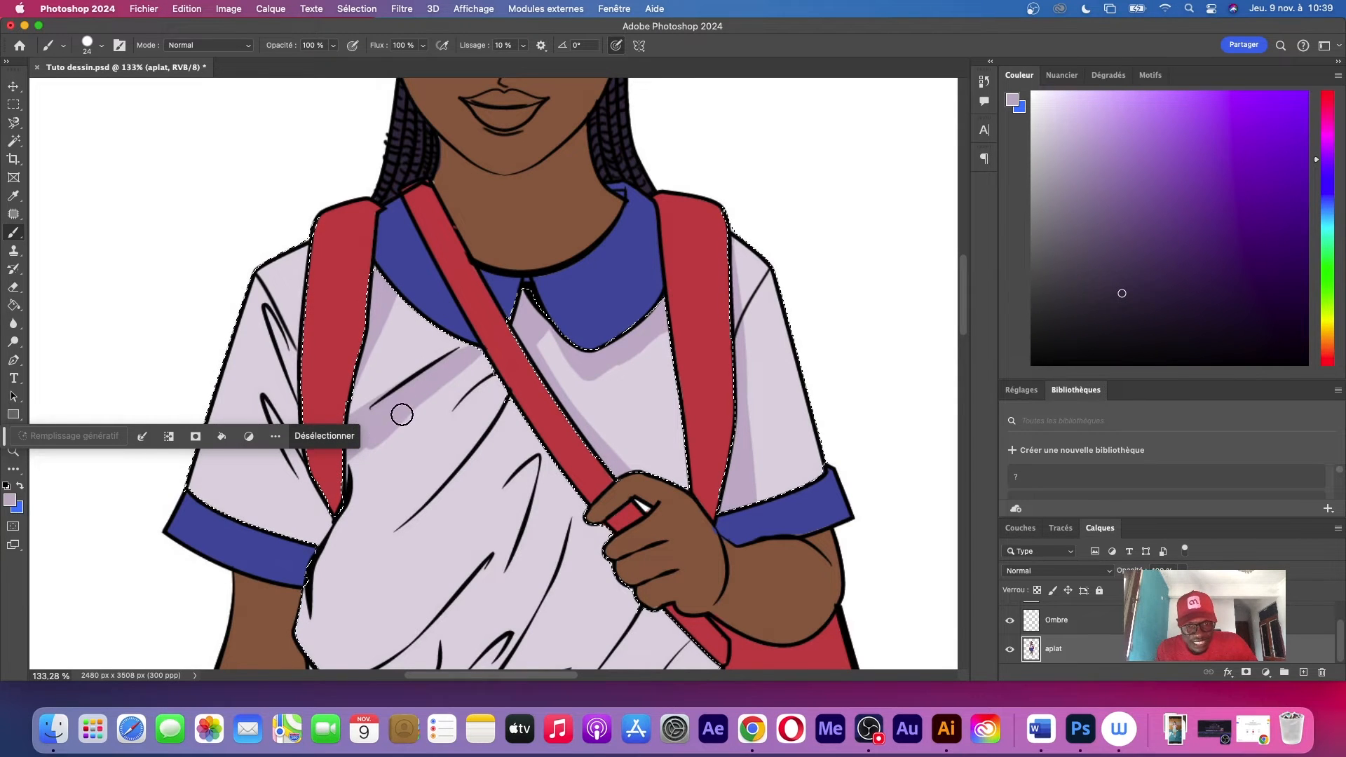
pyautogui.moveTo(460, 340)
pyautogui.mouseDown()
pyautogui.moveTo(463, 420)
pyautogui.moveTo(474, 387)
pyautogui.moveTo(490, 395)
pyautogui.moveTo(463, 418)
pyautogui.moveTo(472, 439)
pyautogui.moveTo(463, 430)
pyautogui.moveTo(438, 478)
pyautogui.moveTo(474, 427)
pyautogui.moveTo(436, 495)
pyautogui.mouseUp()
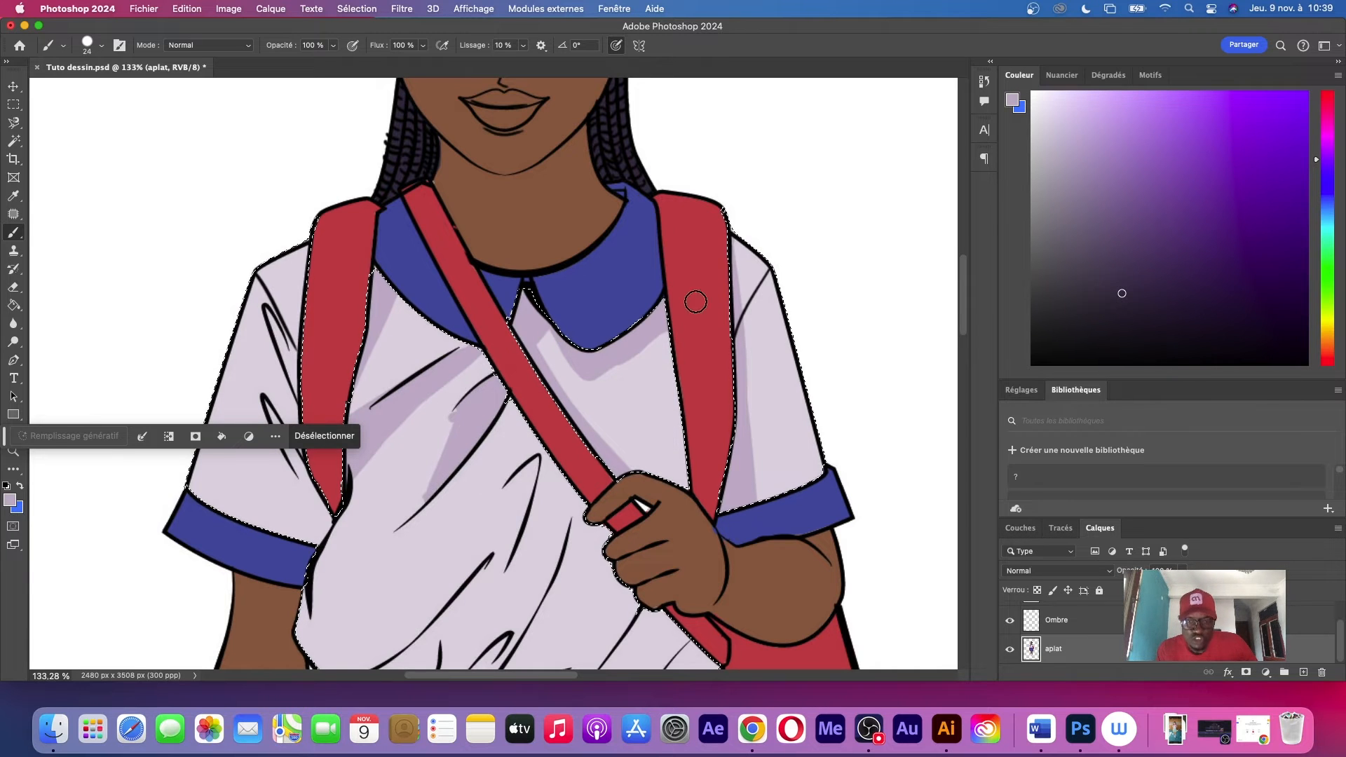
# Brush shadows around the creases of the sleeve on the lowered arm, alongside the backpack strap
pyautogui.hscroll(-6, 626, 332)
pyautogui.scroll(-3, 627, 332)
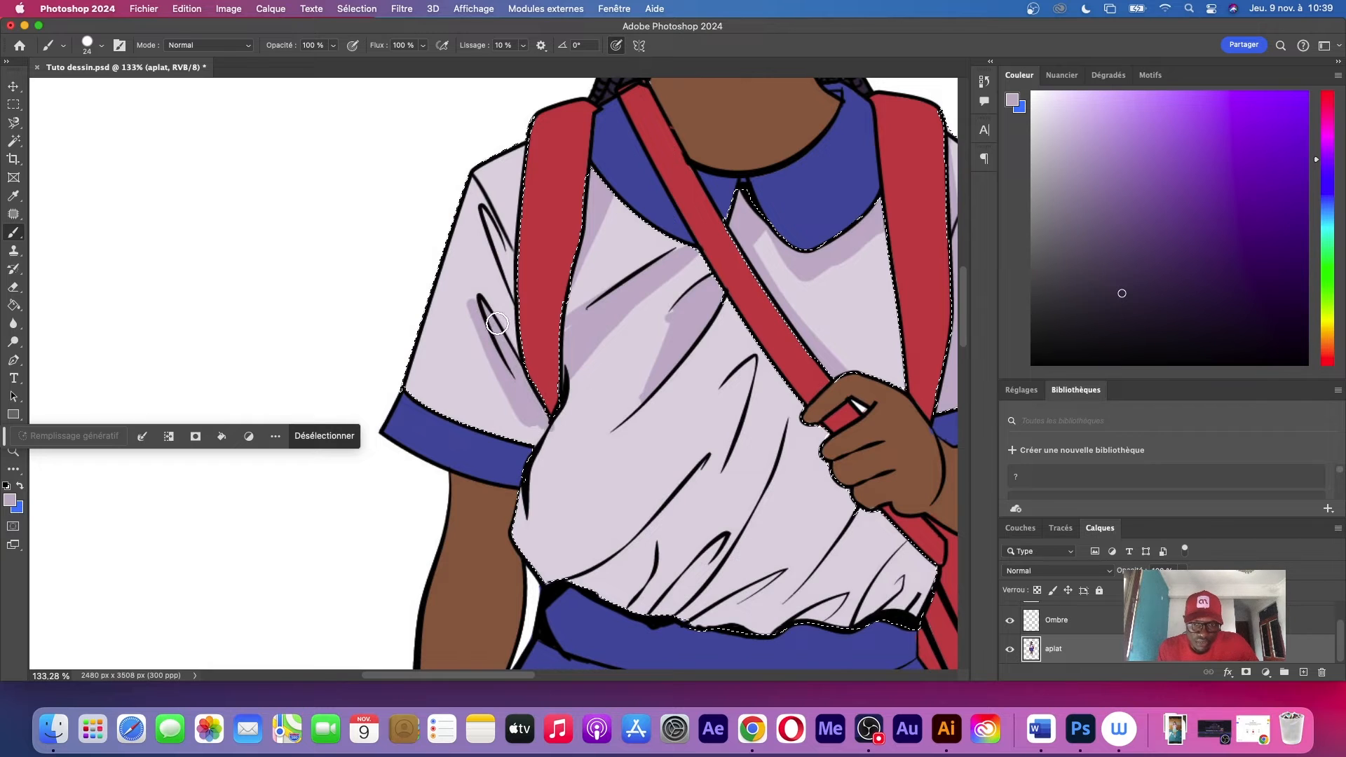
pyautogui.moveTo(511, 400); pyautogui.dragTo(520, 429)
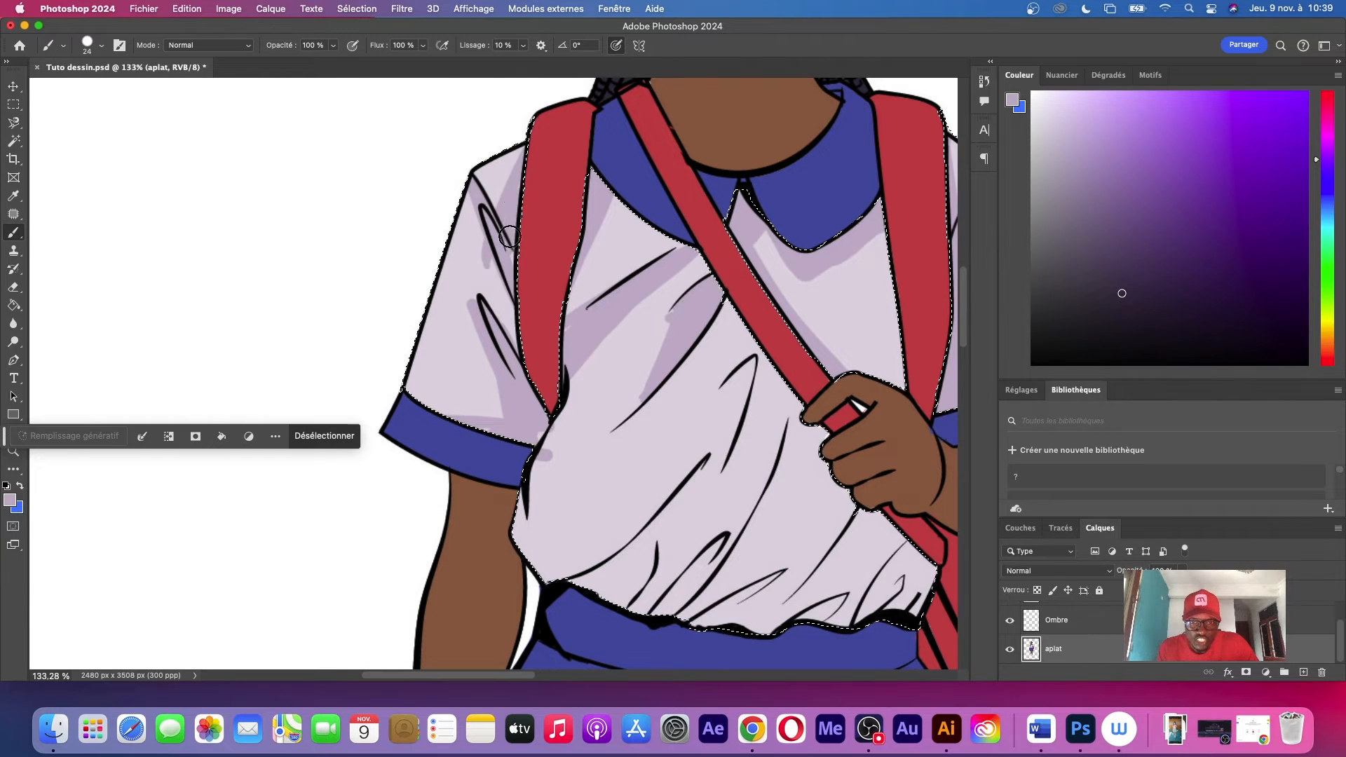
# Make the Ombre layer active and brush a shadow along the shirt's side edge, from the armpit down to the waist
pyautogui.press('e')
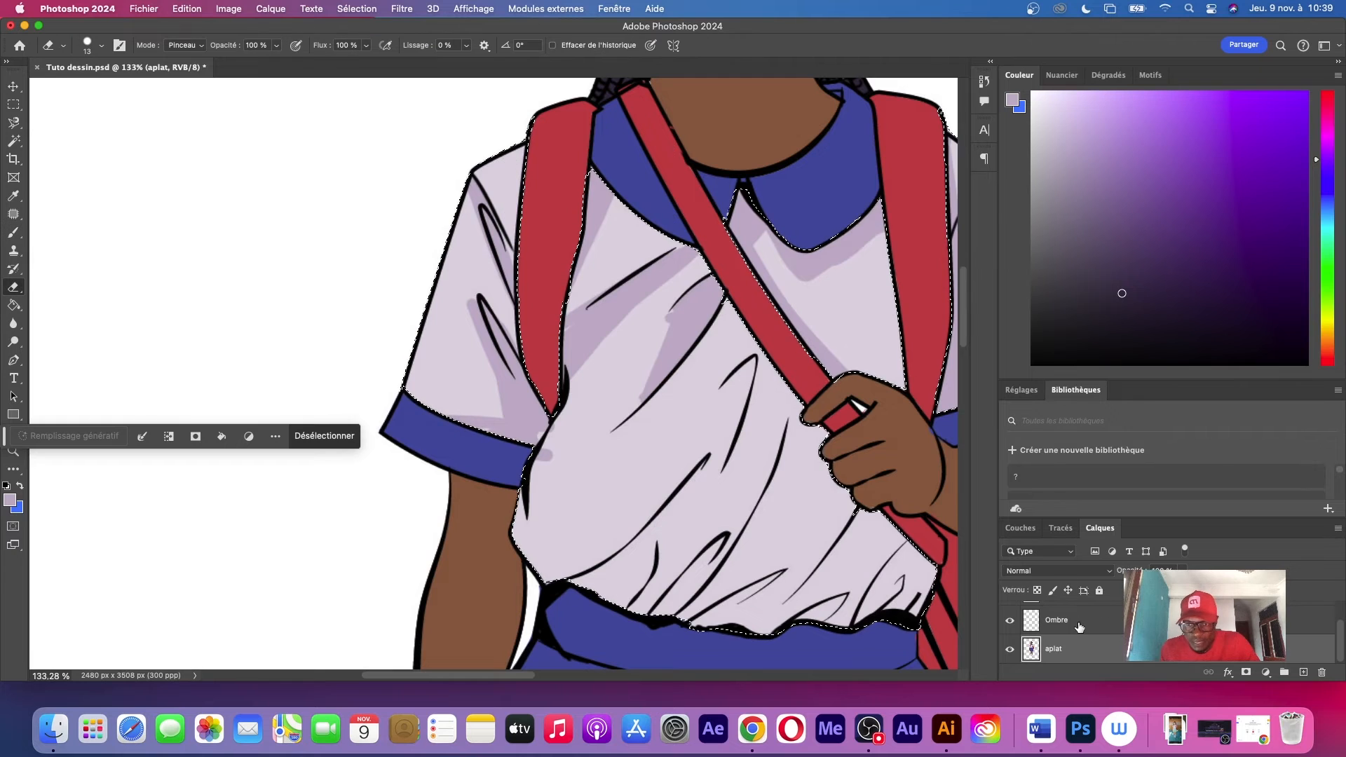
pyautogui.click(1080, 626)
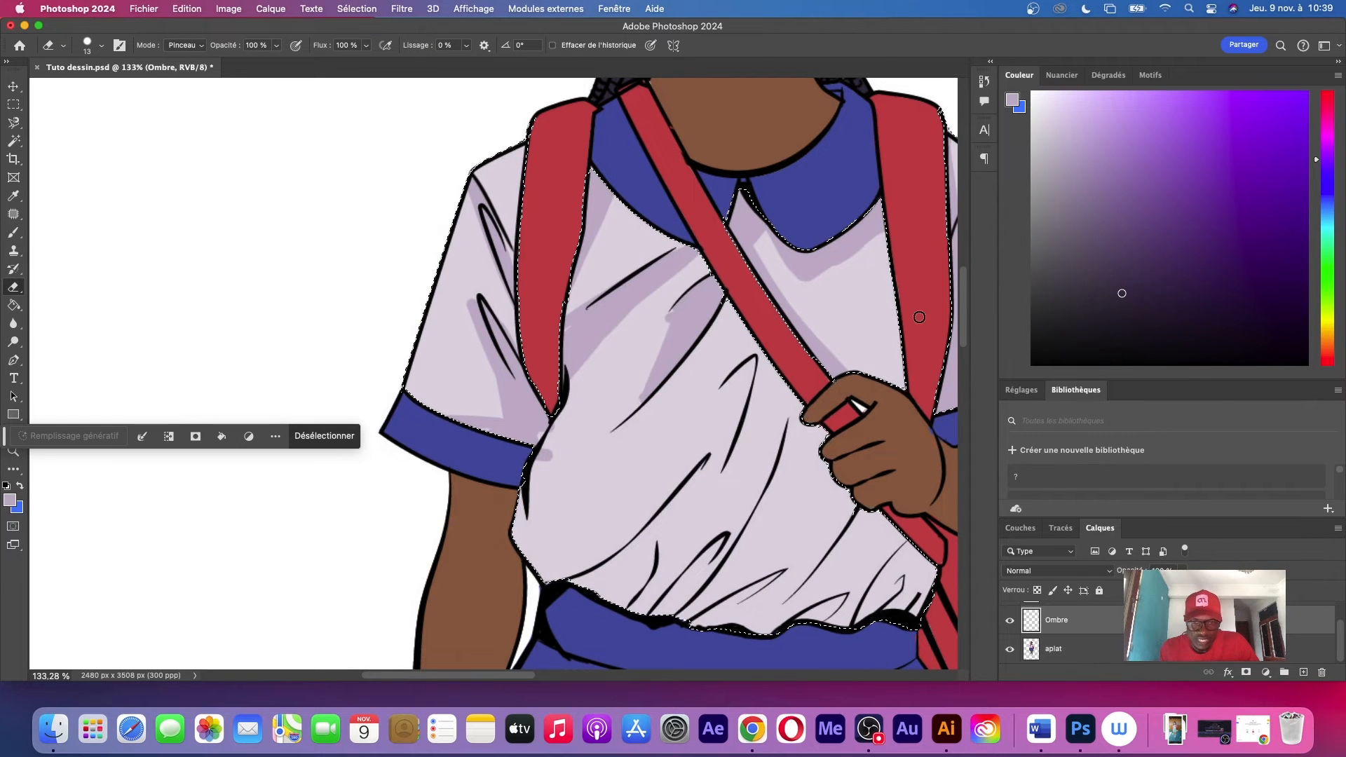
pyautogui.press('b')
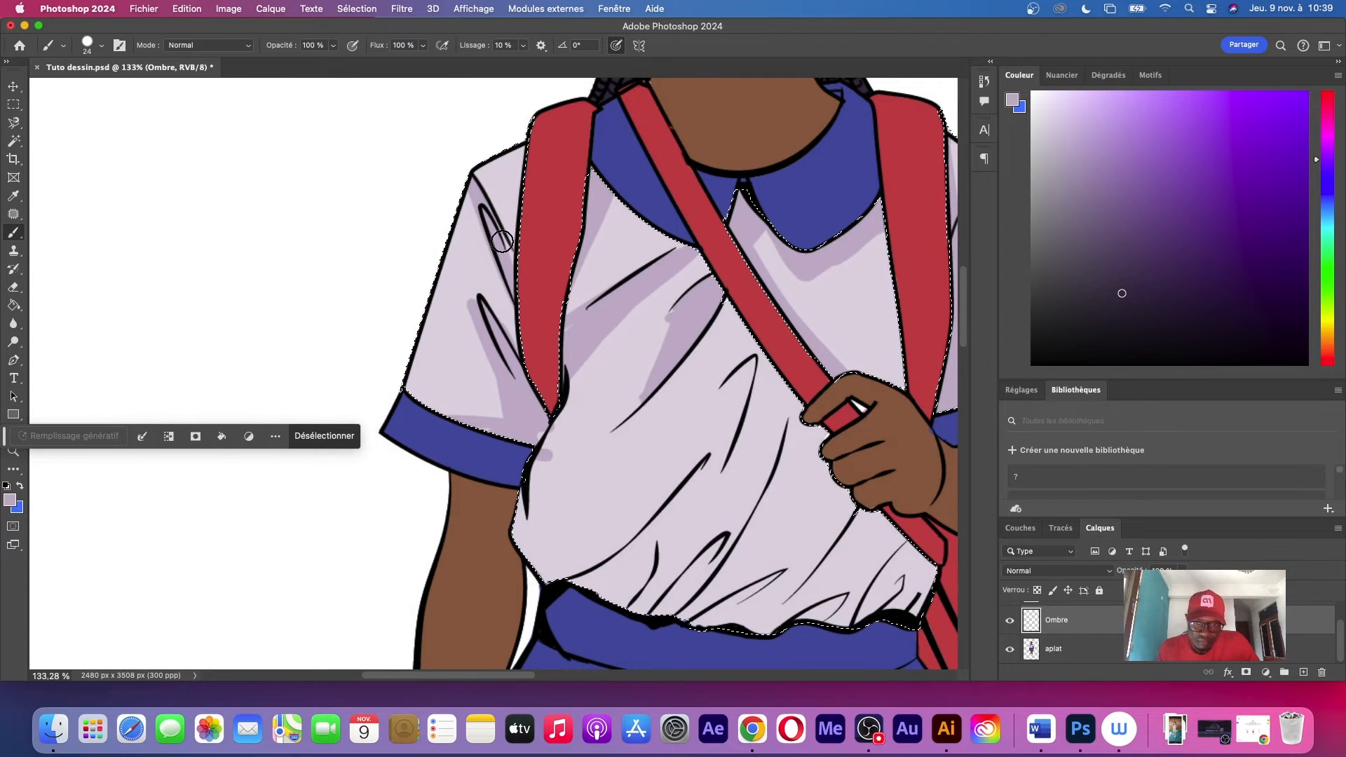
pyautogui.scroll(-5, 556, 324)
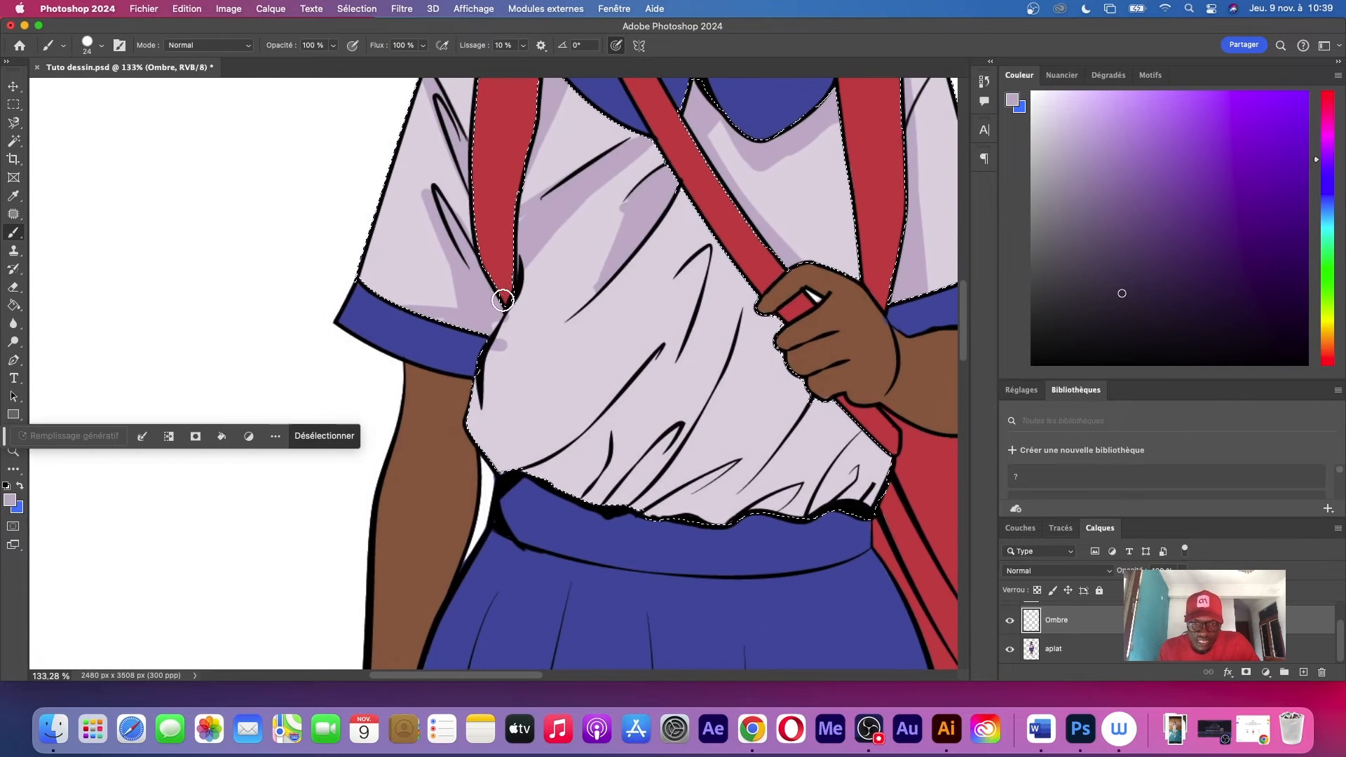
pyautogui.moveTo(492, 349); pyautogui.dragTo(481, 403)
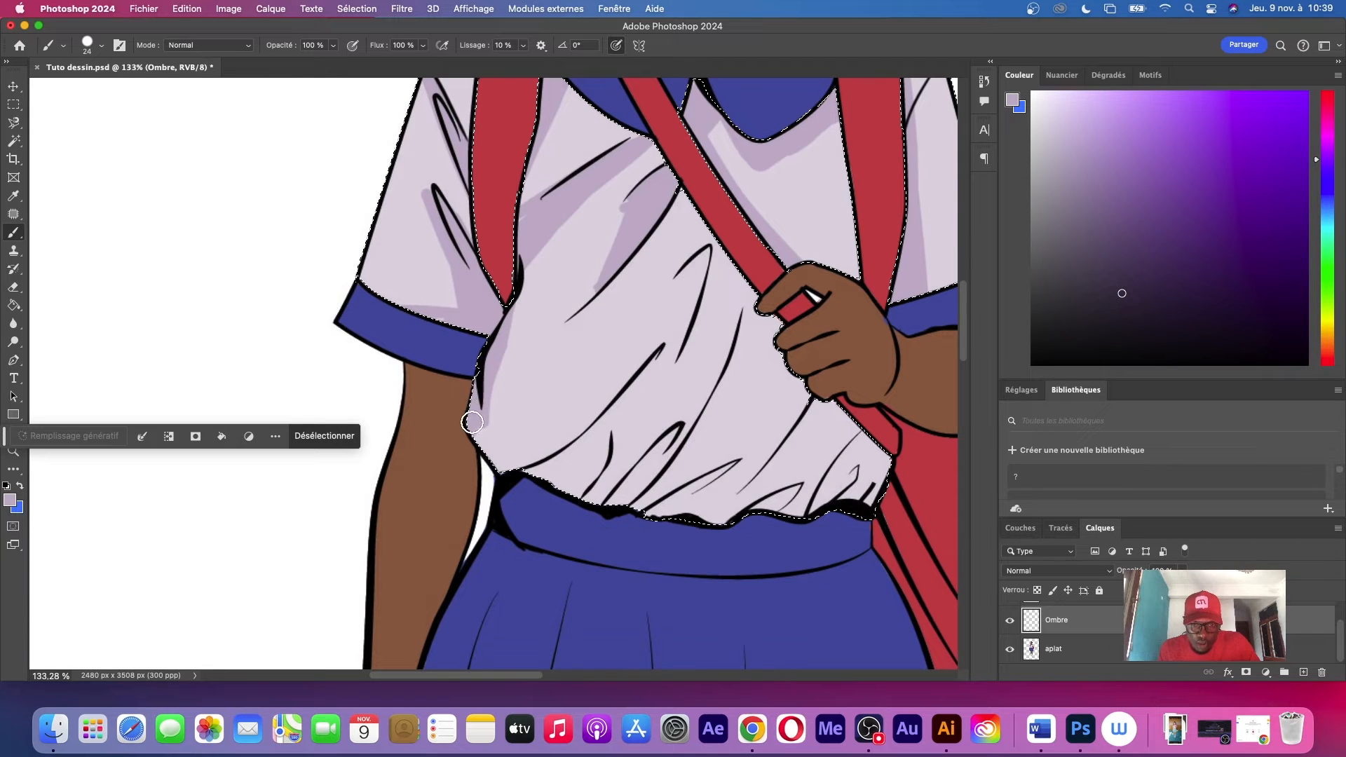
pyautogui.moveTo(502, 477); pyautogui.dragTo(493, 442)
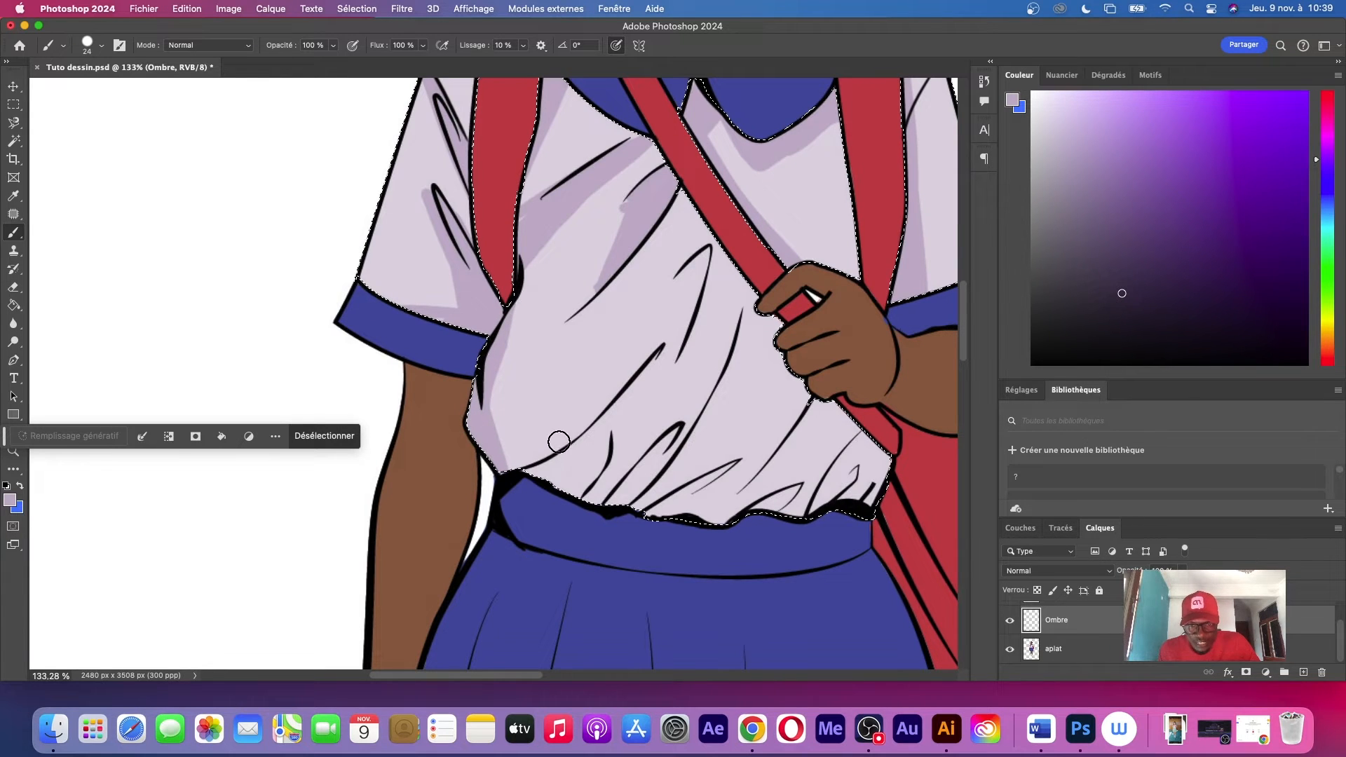
# Shade the shirt's belly folds, following the diagonal creases below the strap and hand down to the waistband
pyautogui.moveTo(664, 346); pyautogui.dragTo(581, 504)
pyautogui.moveTo(646, 367)
pyautogui.mouseDown()
pyautogui.moveTo(598, 404)
pyautogui.moveTo(567, 449)
pyautogui.mouseUp()
pyautogui.moveTo(598, 404)
pyautogui.mouseDown()
pyautogui.moveTo(581, 445)
pyautogui.moveTo(595, 443)
pyautogui.moveTo(571, 473)
pyautogui.moveTo(532, 479)
pyautogui.moveTo(577, 442)
pyautogui.moveTo(502, 479)
pyautogui.moveTo(545, 503)
pyautogui.moveTo(619, 439)
pyautogui.moveTo(588, 471)
pyautogui.moveTo(601, 466)
pyautogui.moveTo(555, 463)
pyautogui.moveTo(548, 471)
pyautogui.moveTo(593, 484)
pyautogui.moveTo(657, 470)
pyautogui.moveTo(670, 449)
pyautogui.moveTo(621, 496)
pyautogui.moveTo(687, 418)
pyautogui.moveTo(618, 497)
pyautogui.moveTo(662, 507)
pyautogui.moveTo(639, 514)
pyautogui.moveTo(735, 464)
pyautogui.moveTo(706, 484)
pyautogui.mouseUp()
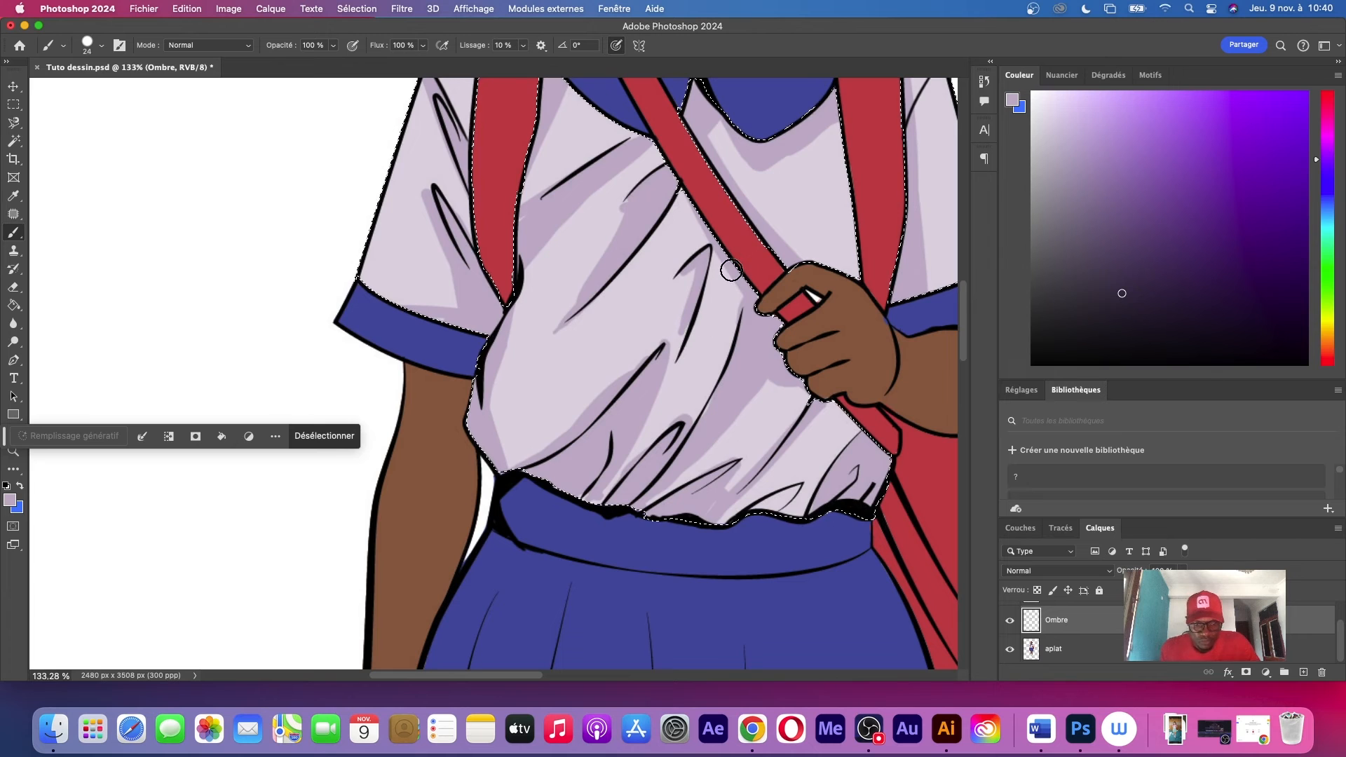
# Extend the shadow inward along the lower side of the shirt, down to the waistband
pyautogui.press('z')
pyautogui.moveTo(692, 257); pyautogui.dragTo(608, 284)
pyautogui.moveTo(757, 239); pyautogui.dragTo(763, 189)
pyautogui.press('b')
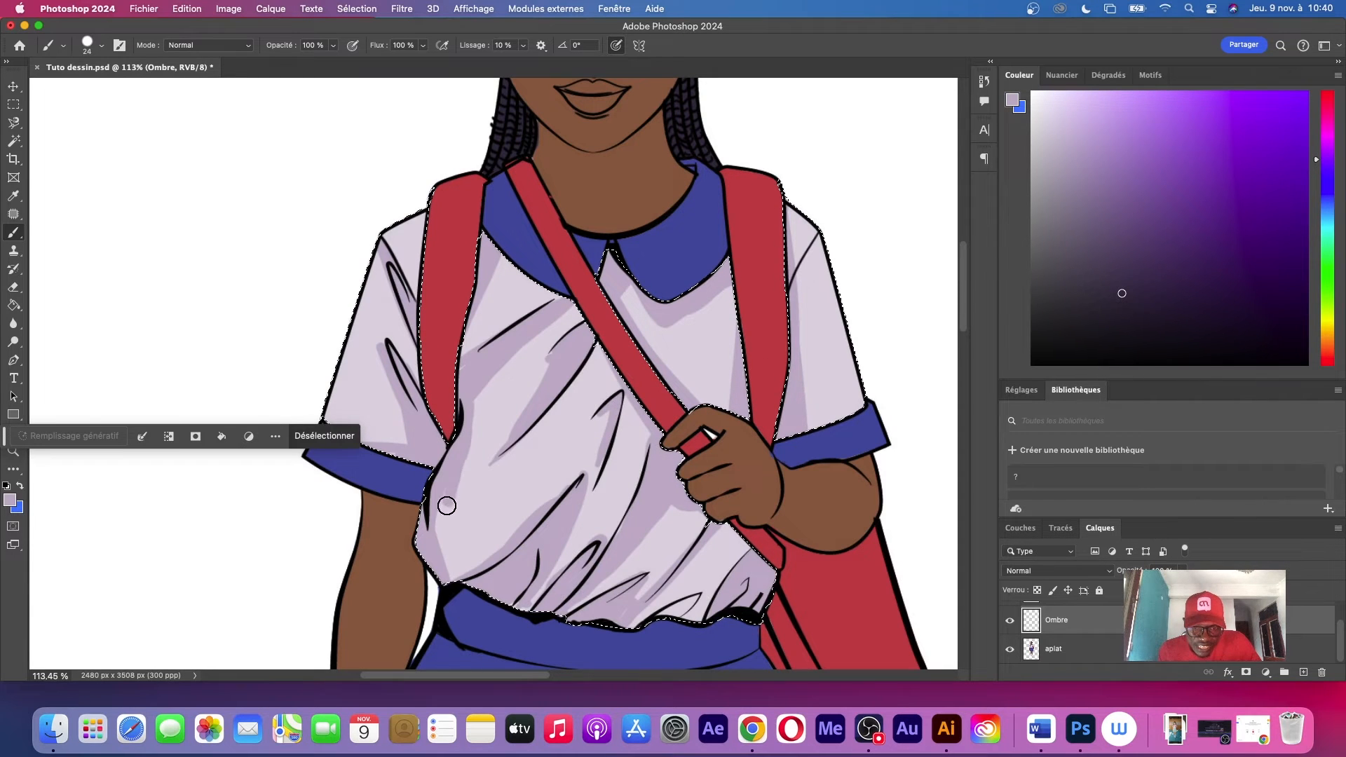
pyautogui.moveTo(446, 506); pyautogui.dragTo(448, 576)
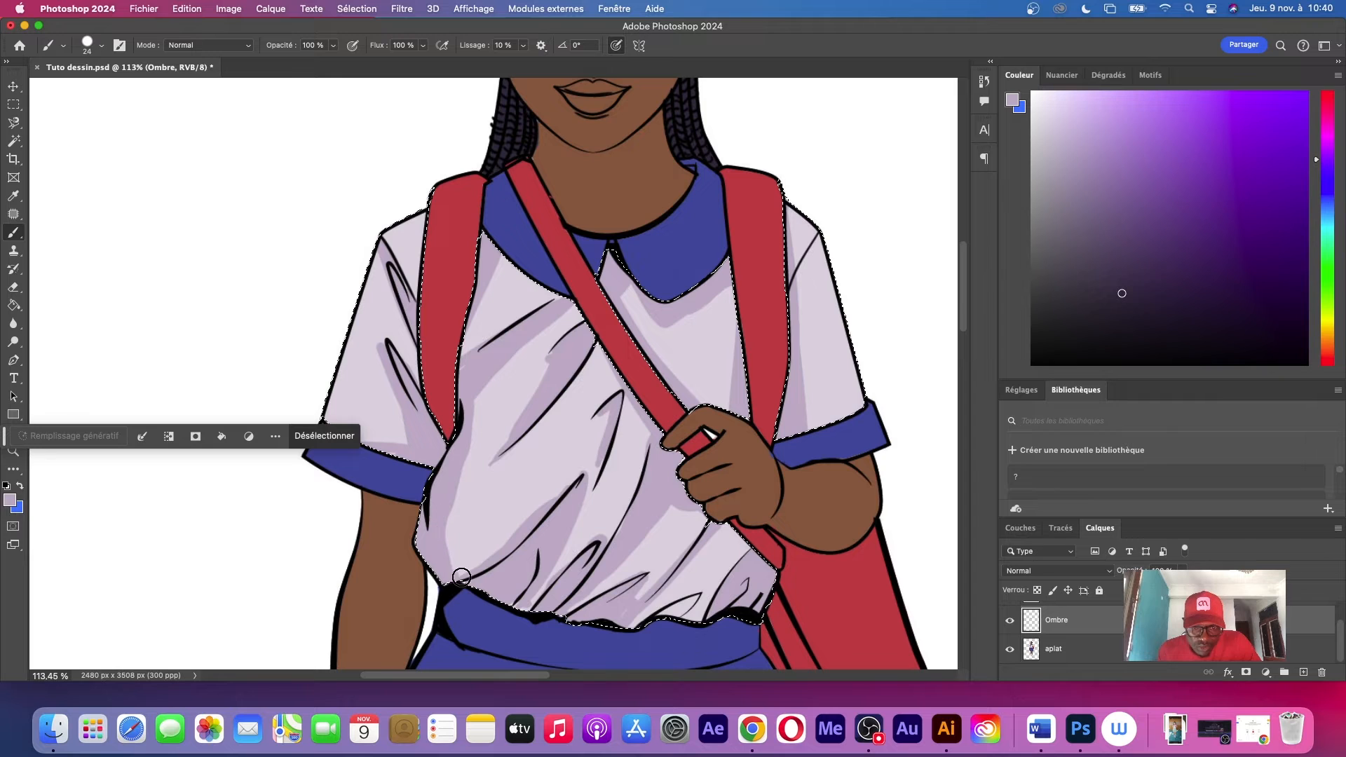
# Choose a darker shade of the lilac as foreground colour and brush deeper shadows into the folds just above the waistband
pyautogui.scroll(-5, 713, 447)
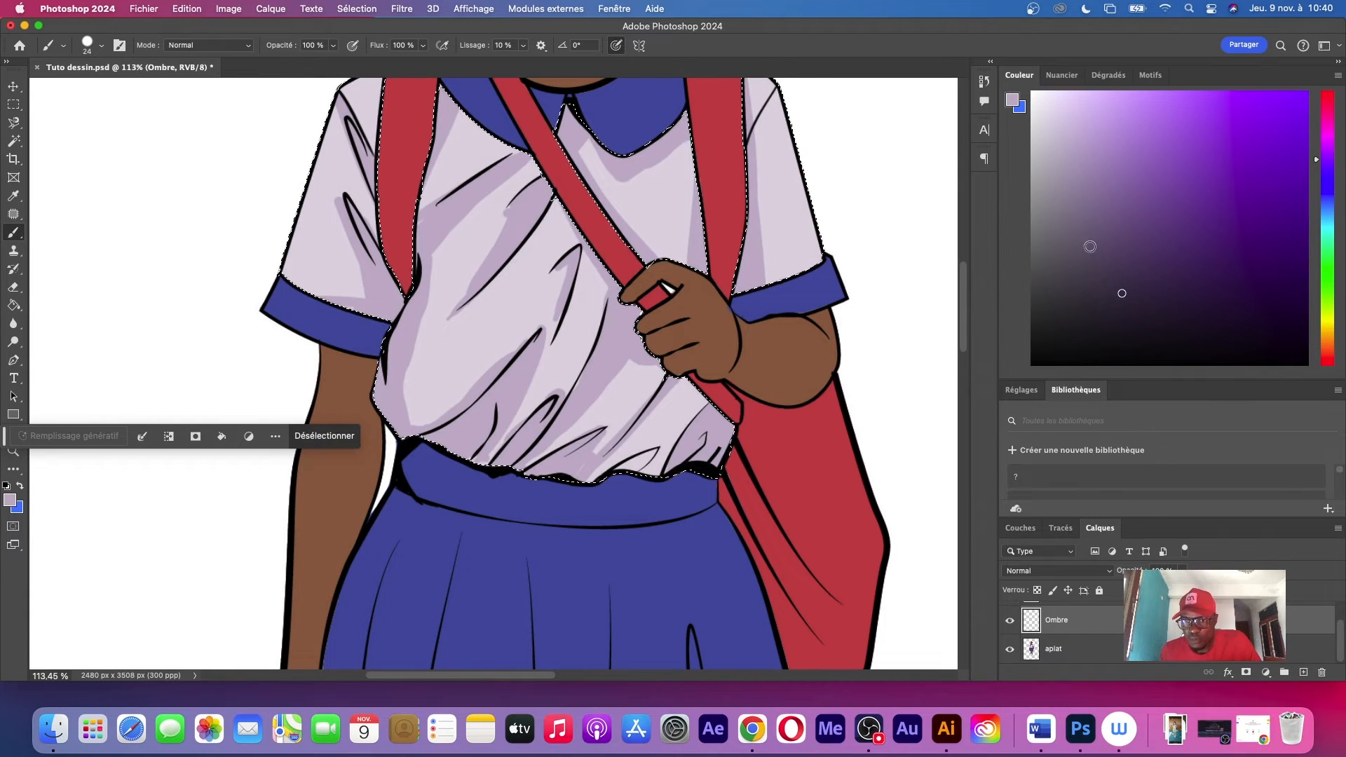
pyautogui.click(9, 499)
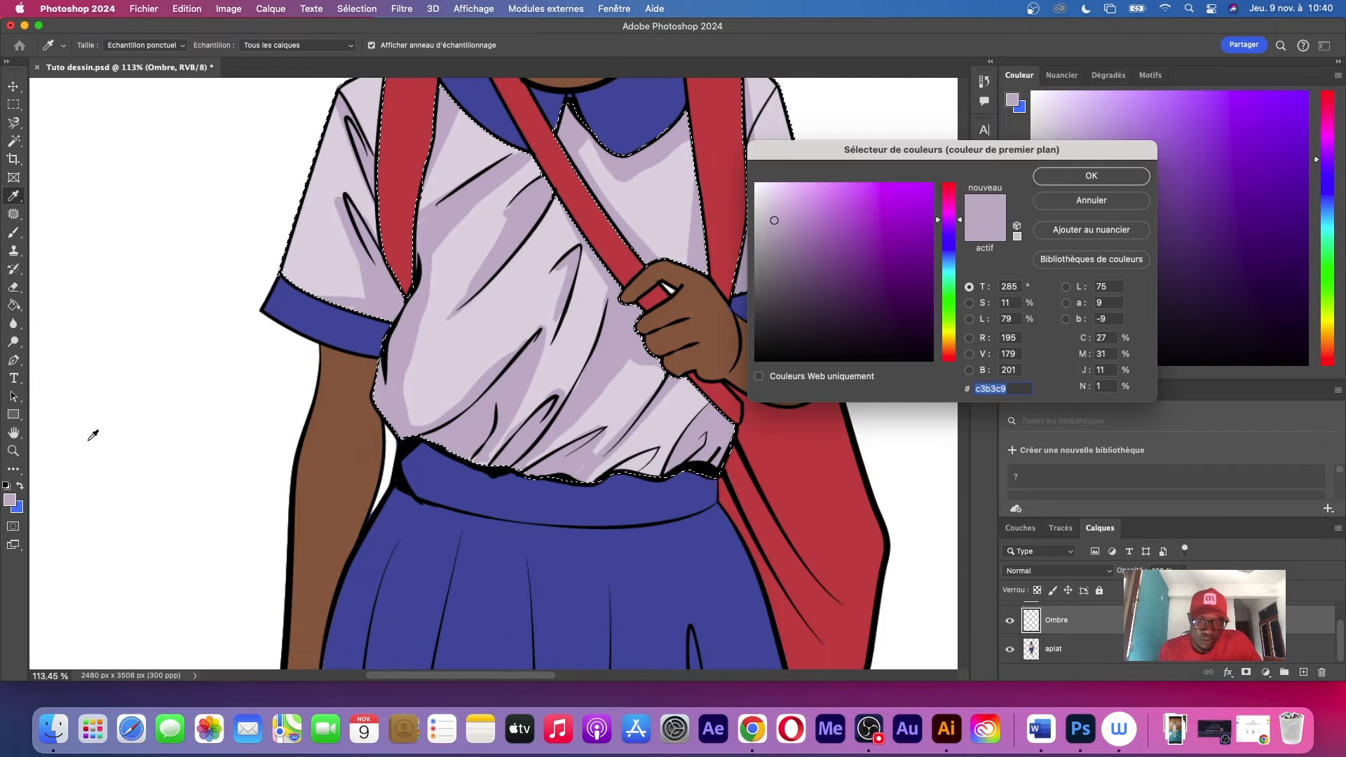
pyautogui.click(777, 238)
pyautogui.click(1071, 178)
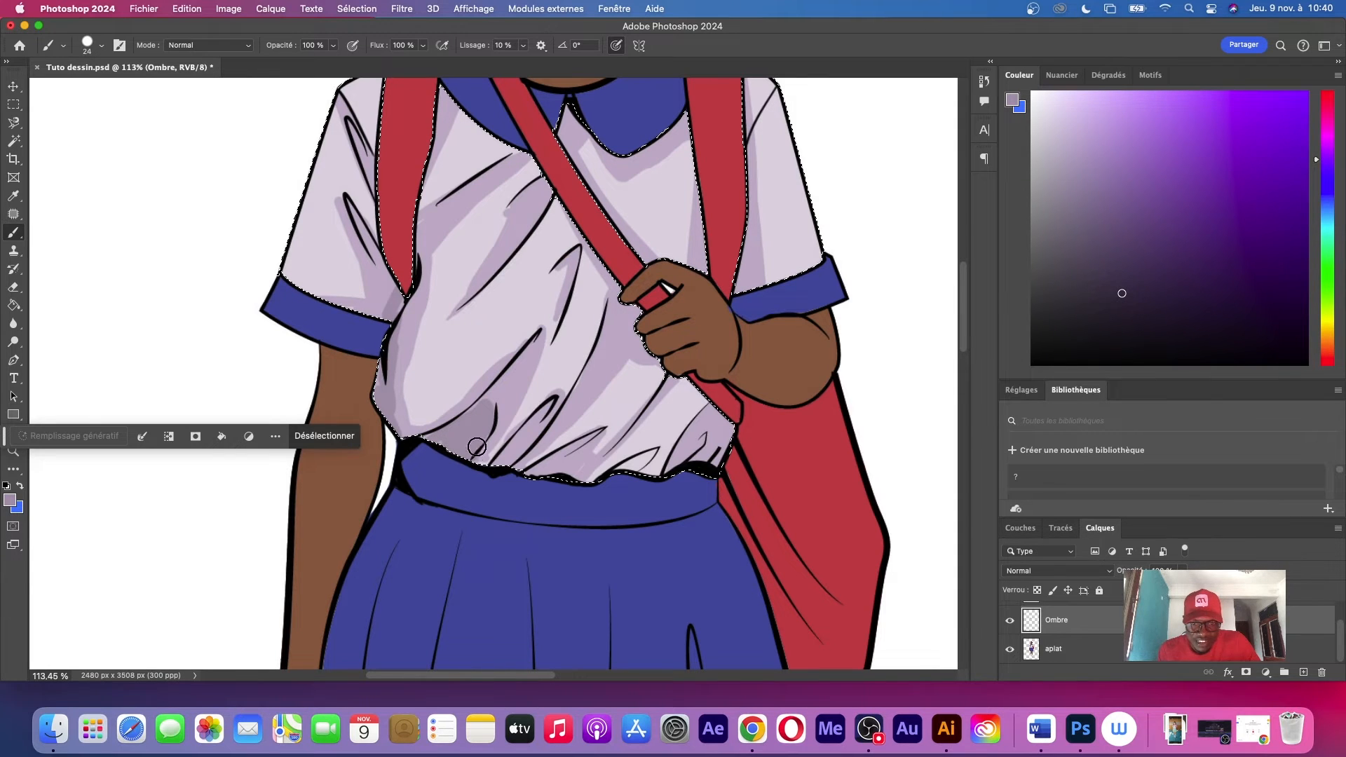
pyautogui.moveTo(536, 464); pyautogui.dragTo(542, 466)
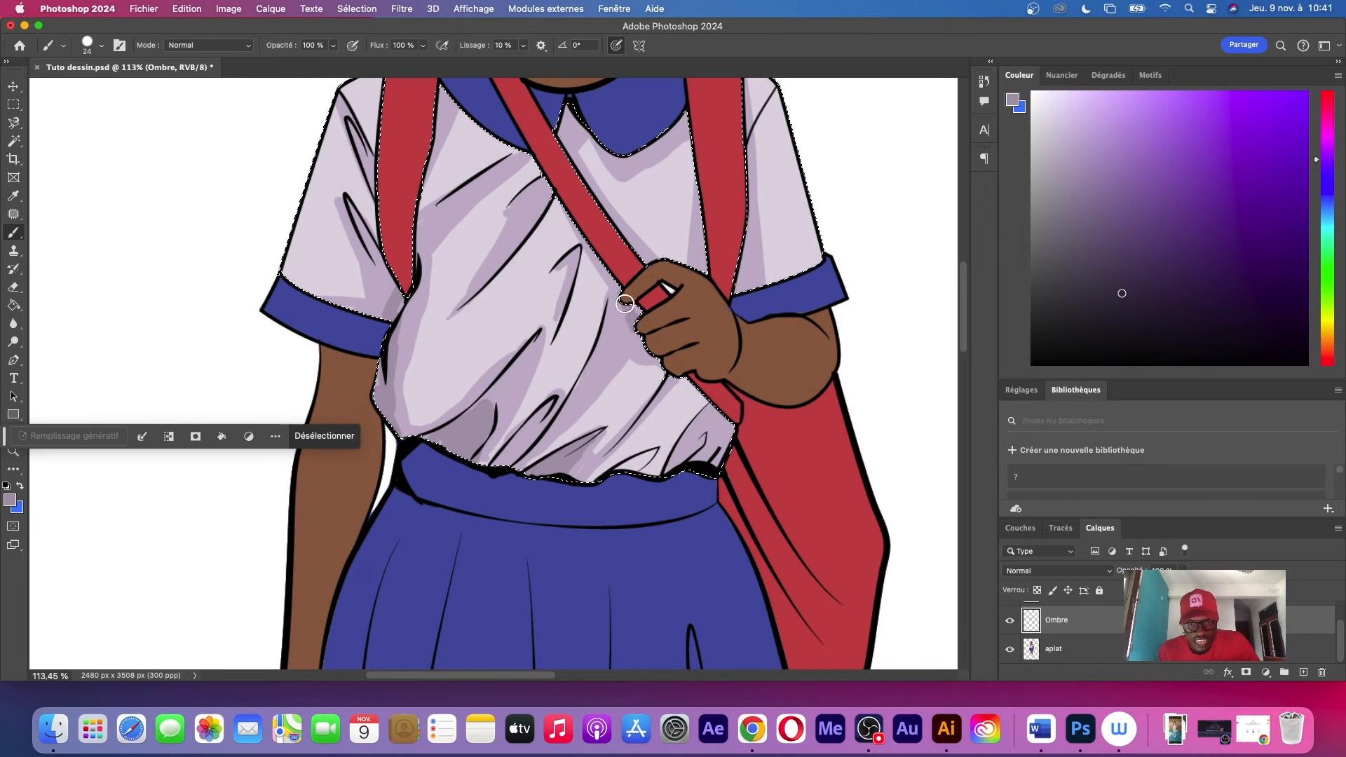
# Darken the fold at the shirt's lower corner beside the bag strap, just above the waistband
pyautogui.moveTo(694, 466); pyautogui.dragTo(723, 438)
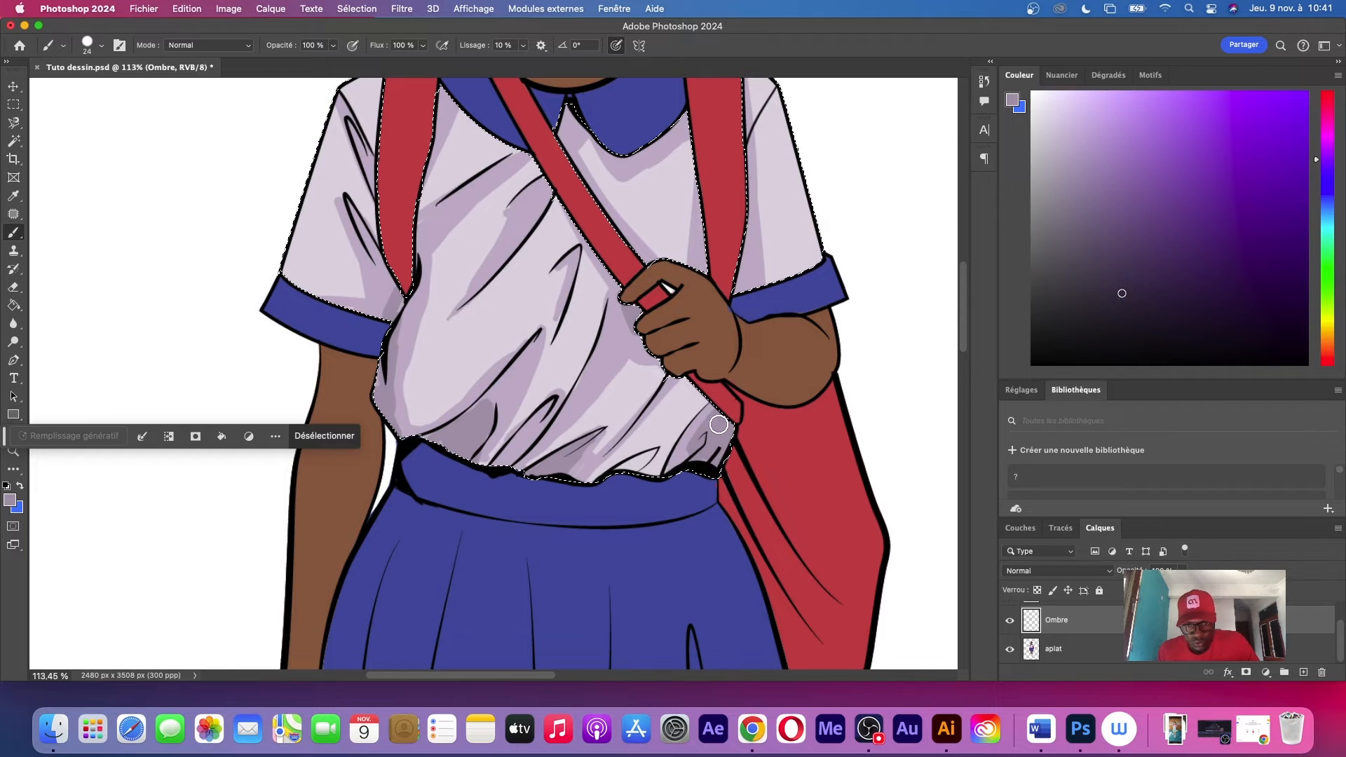
pyautogui.press('z')
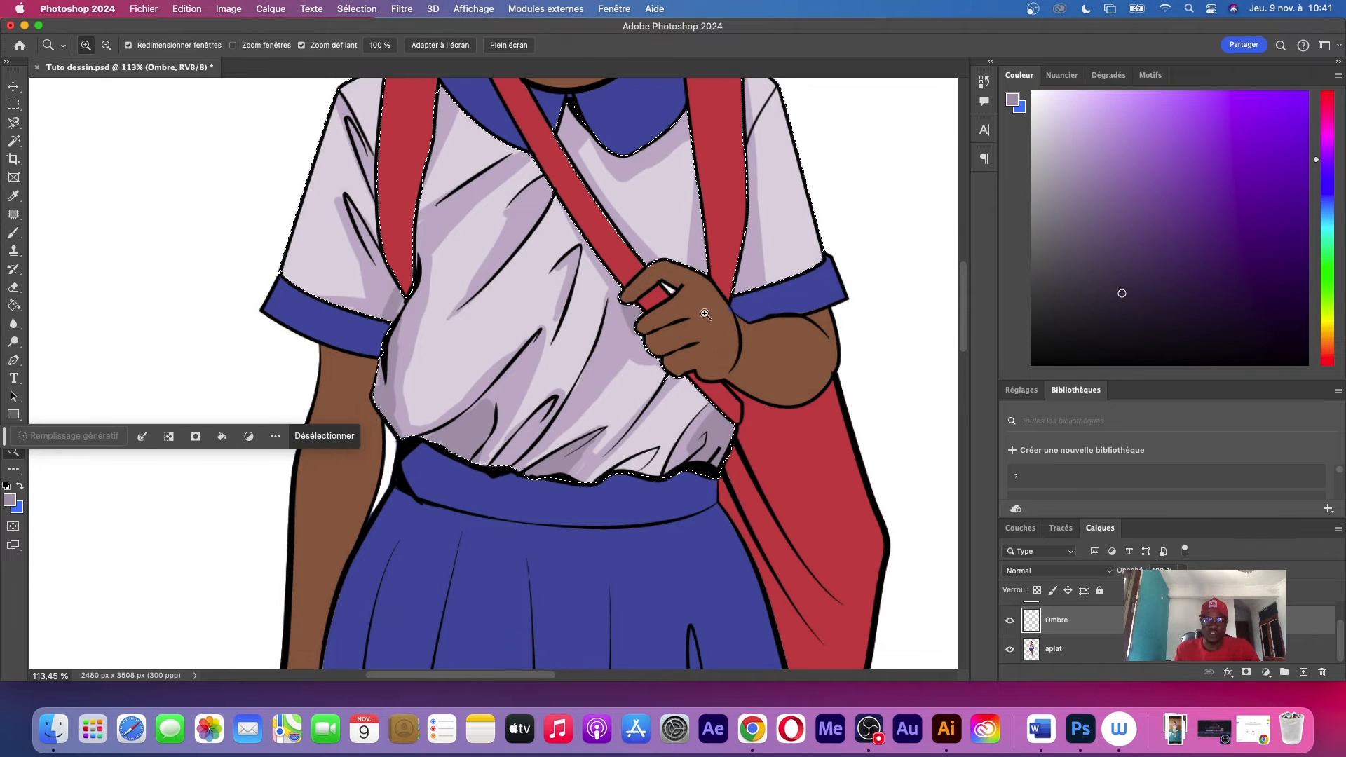
pyautogui.moveTo(705, 314); pyautogui.dragTo(464, 317)
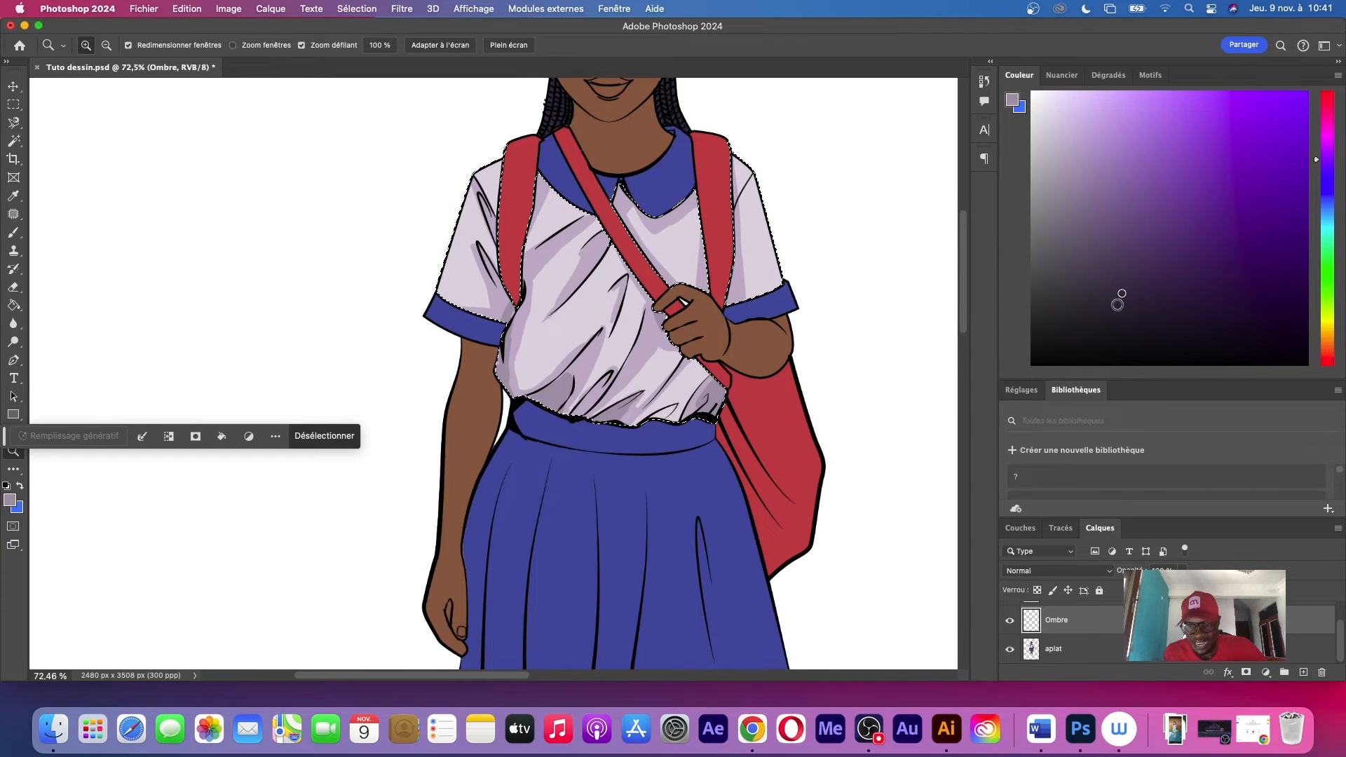
# Add a new layer above Ombre and name it lumiere
pyautogui.click(1304, 672)
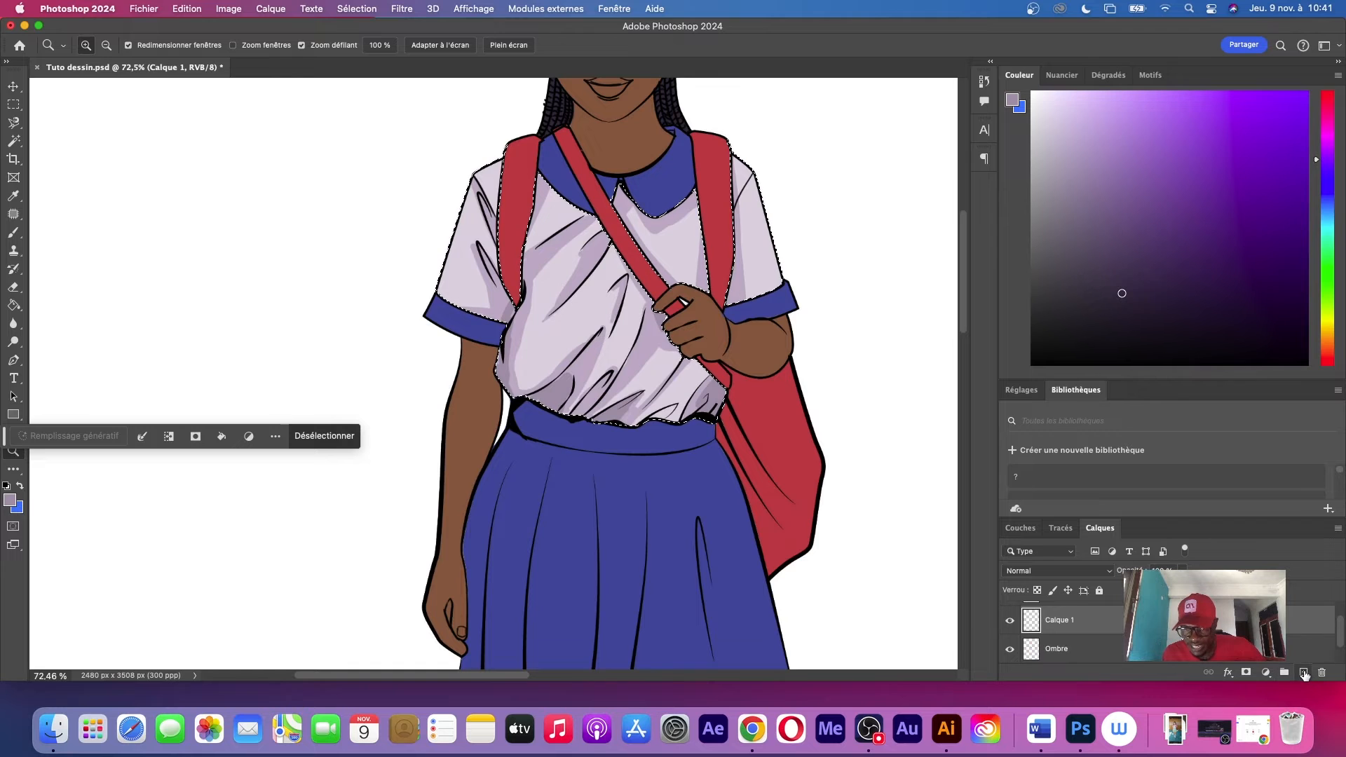
pyautogui.doubleClick(1056, 621)
pyautogui.write('lu')
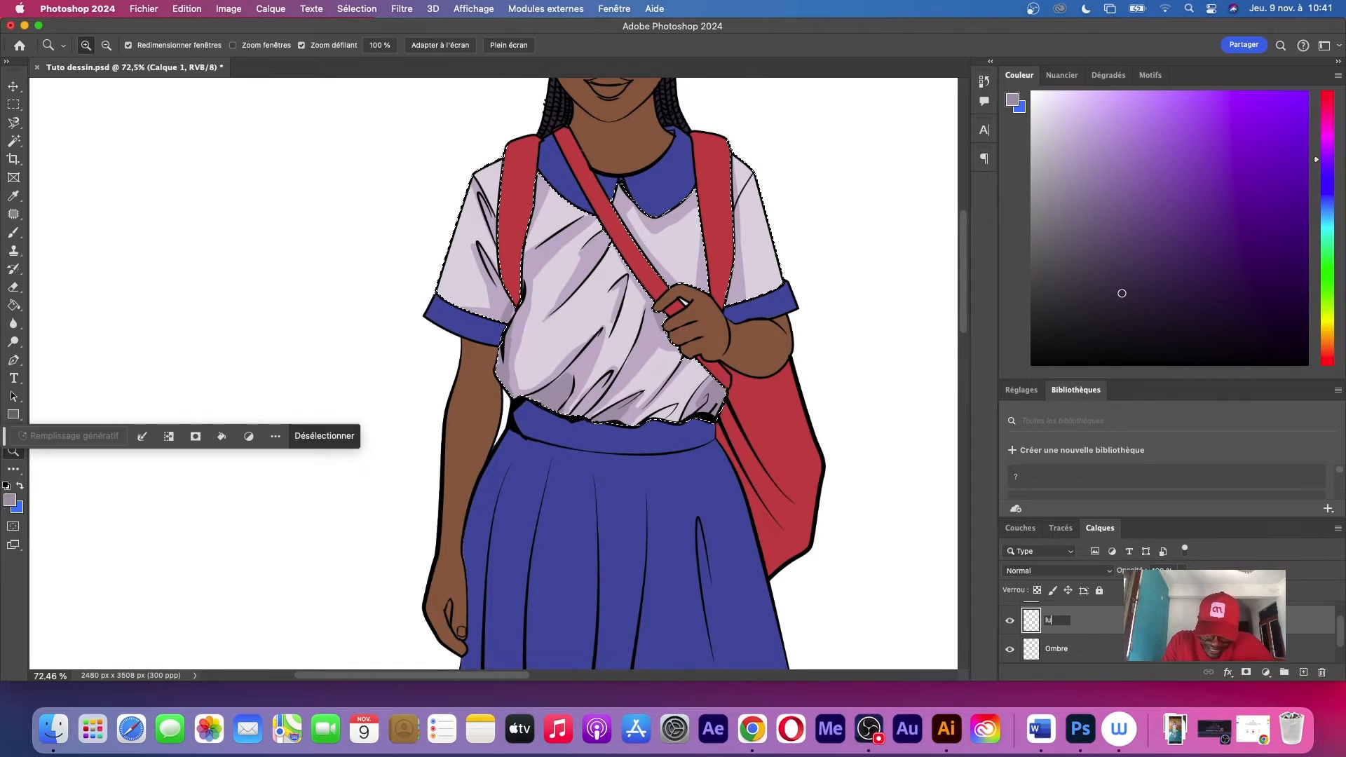
pyautogui.write('miere')
pyautogui.press('Return')
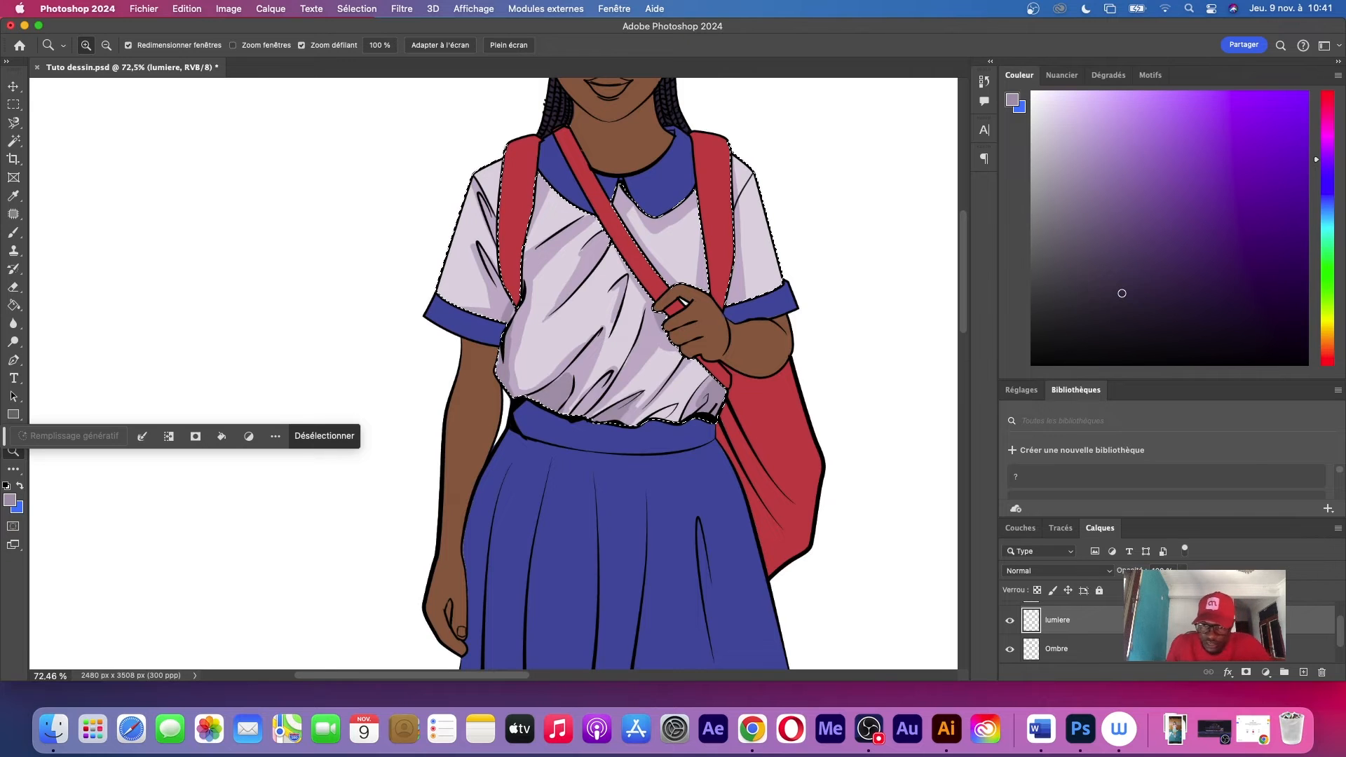
# Sample the shirt's base lilac and set the foreground to its lighter tint f0e9f3
pyautogui.press('i')
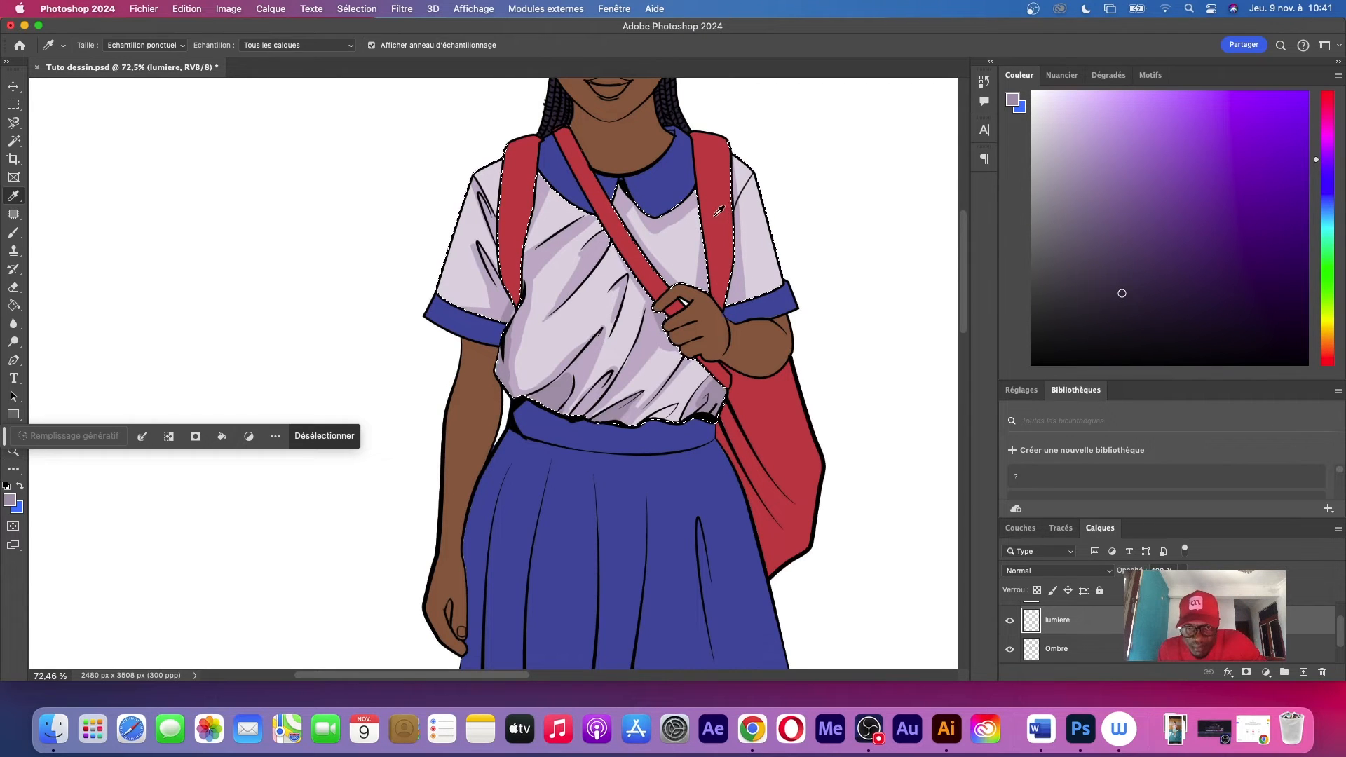
pyautogui.click(562, 329)
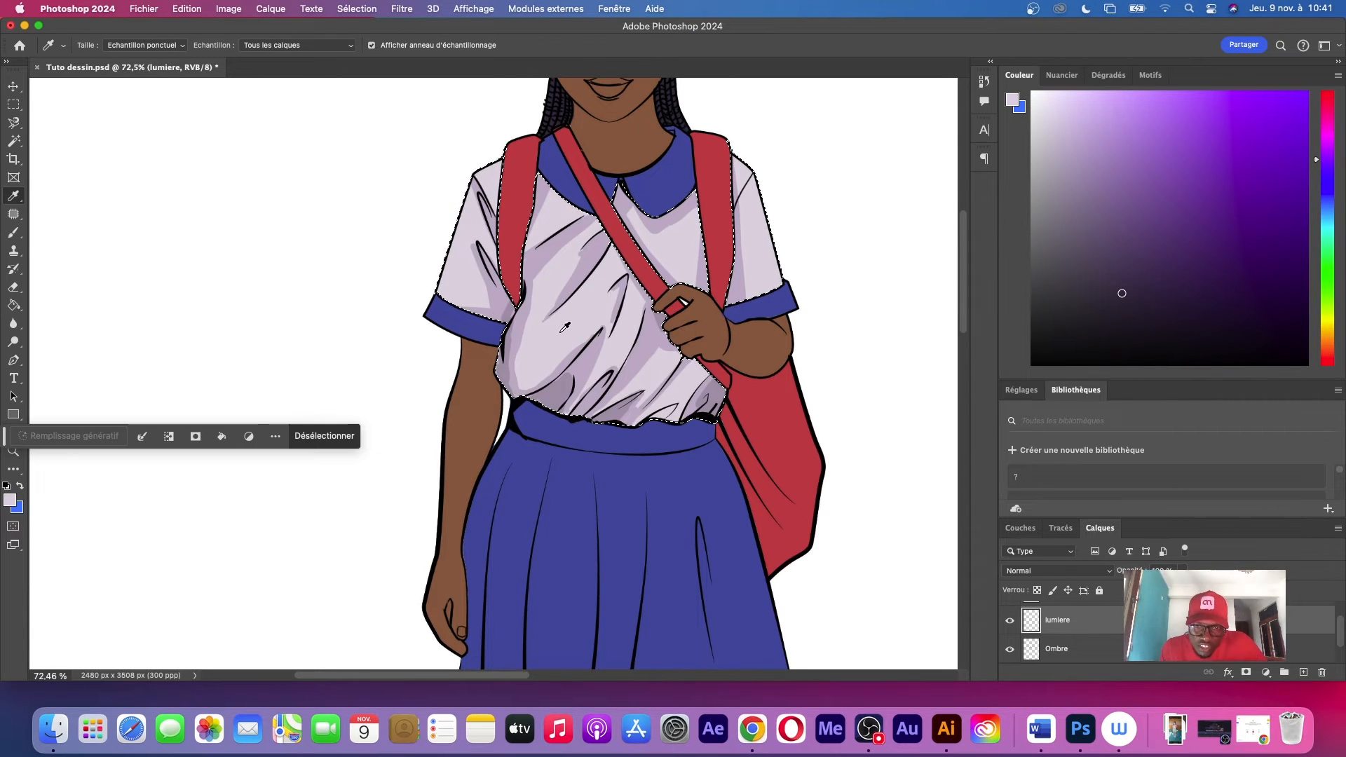
pyautogui.click(571, 316)
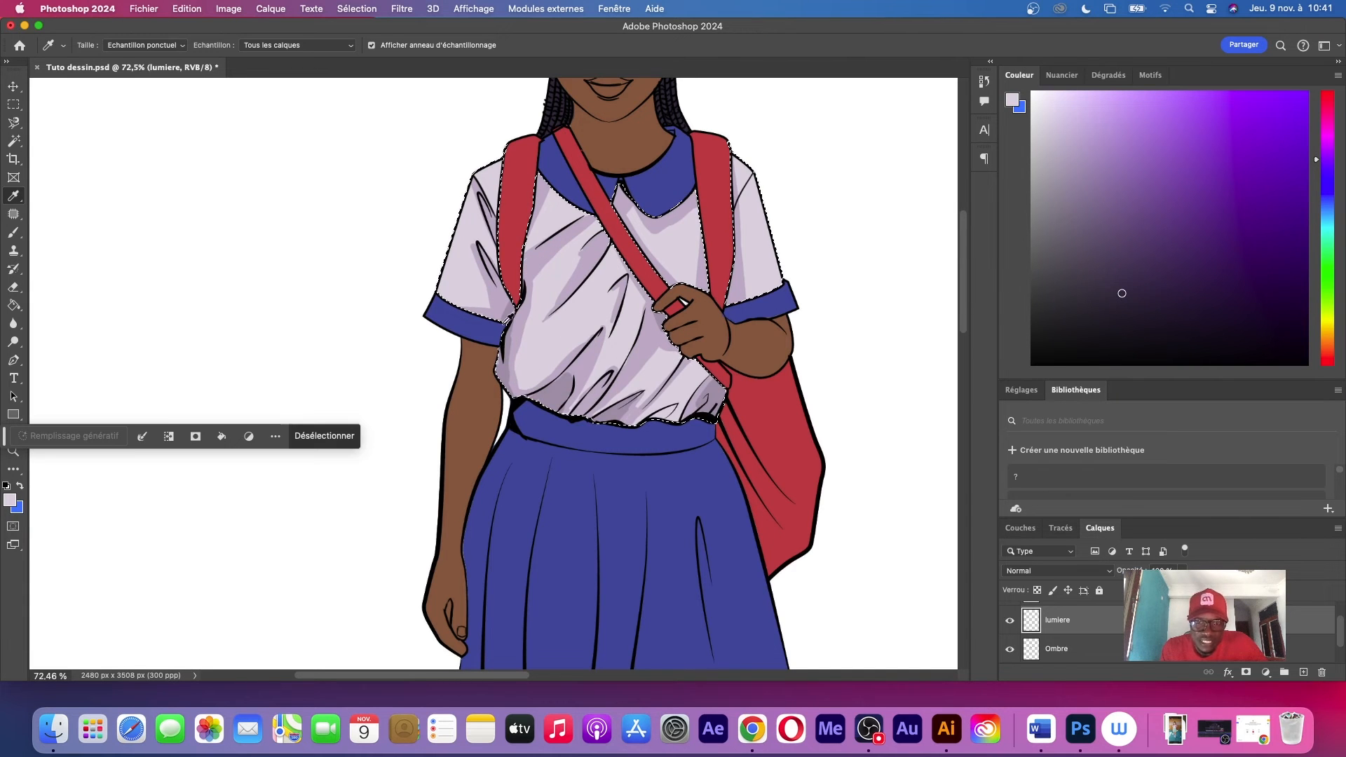
pyautogui.click(10, 500)
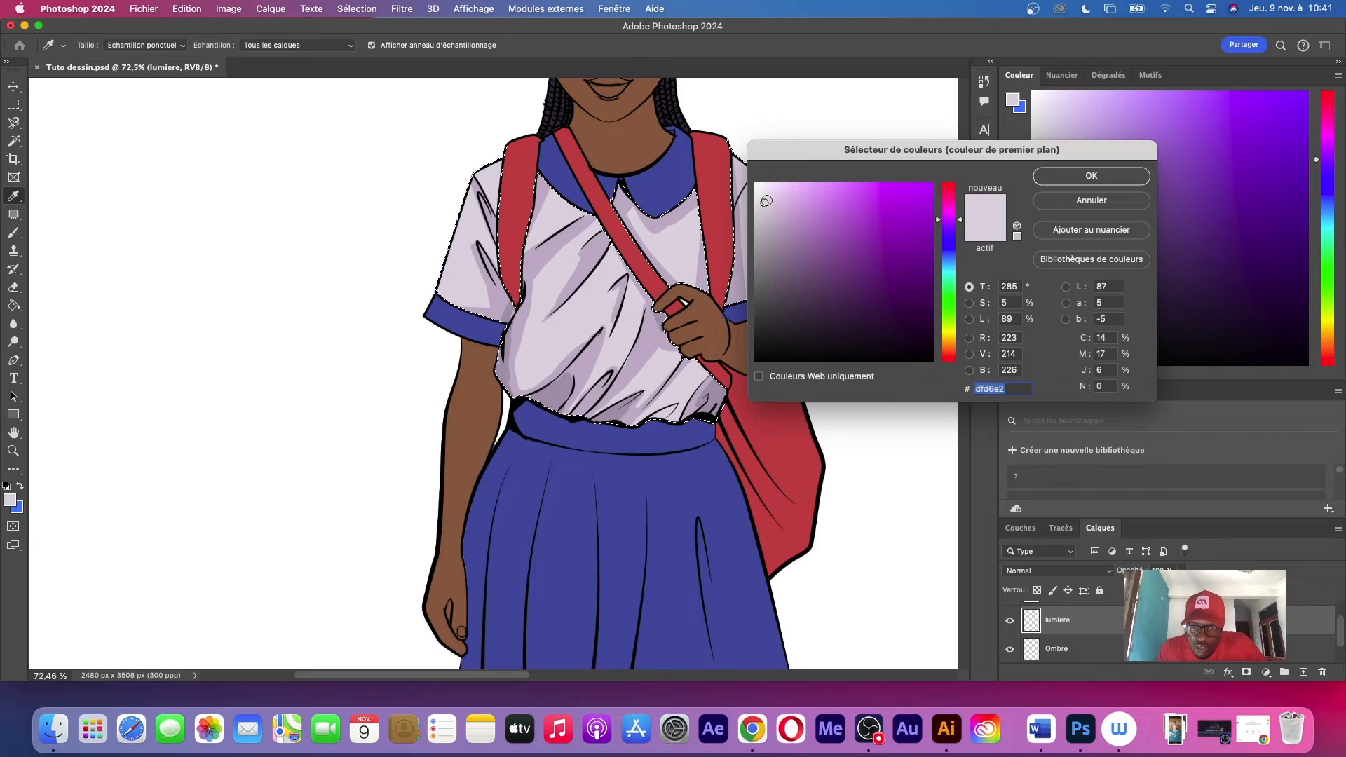
pyautogui.moveTo(765, 197); pyautogui.dragTo(764, 187)
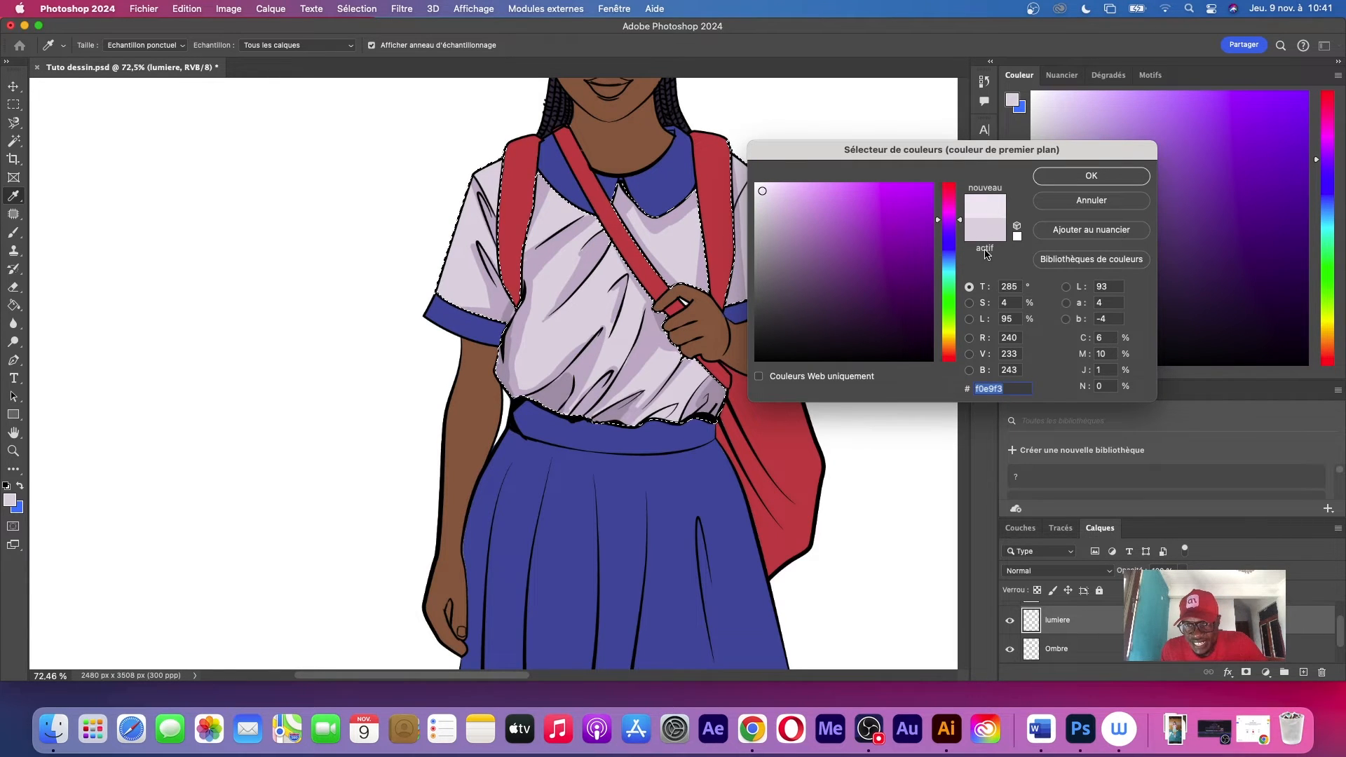
pyautogui.click(1091, 176)
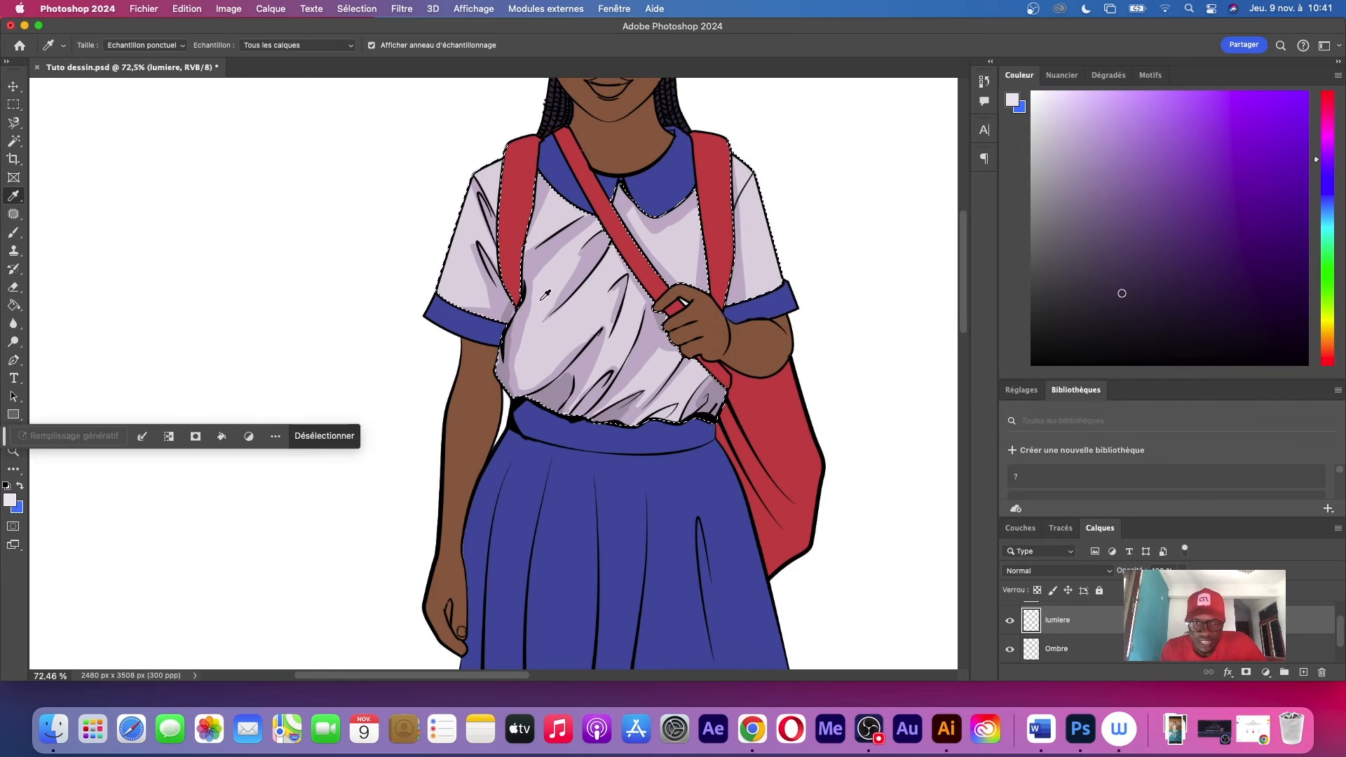
# Brush a highlight along the outer edge of the sleeve on the hanging-arm side, from the shoulder seam down
pyautogui.press('b')
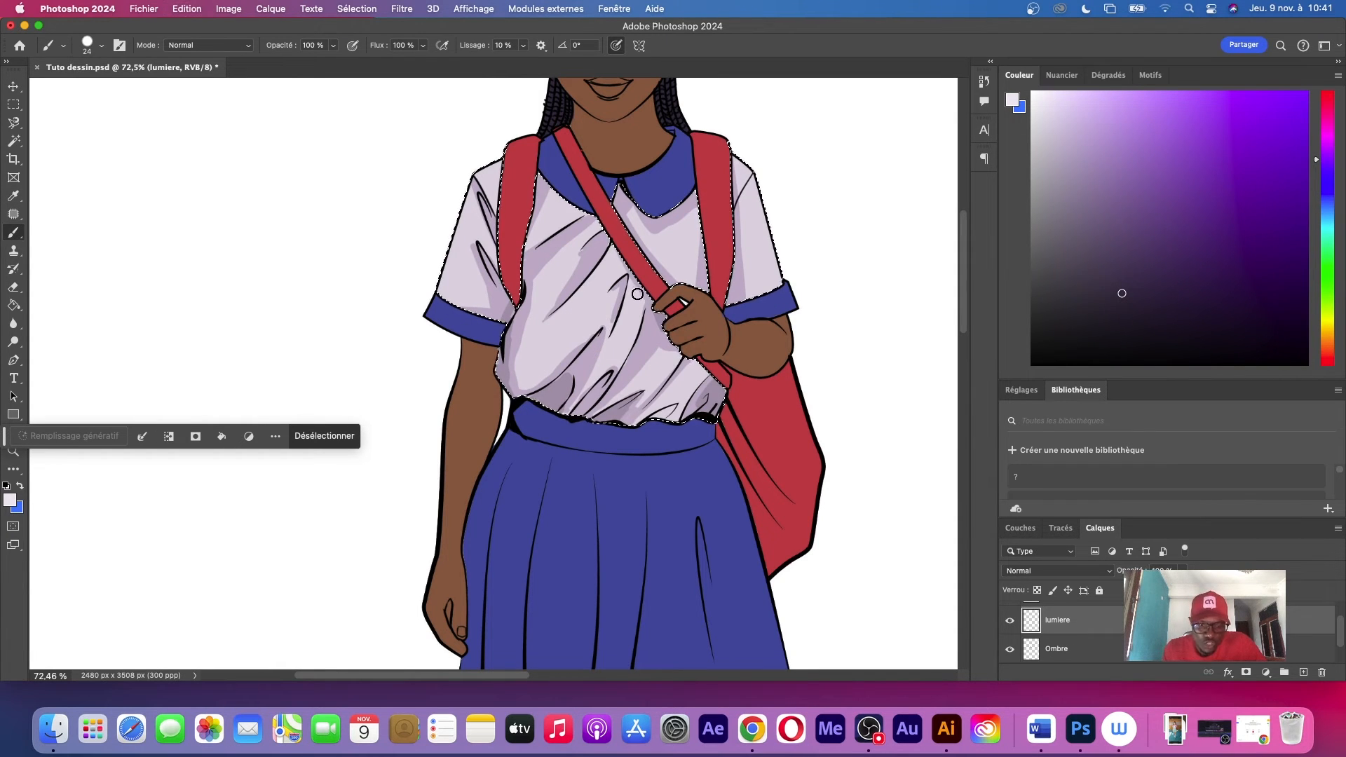
pyautogui.scroll(6, 634, 295)
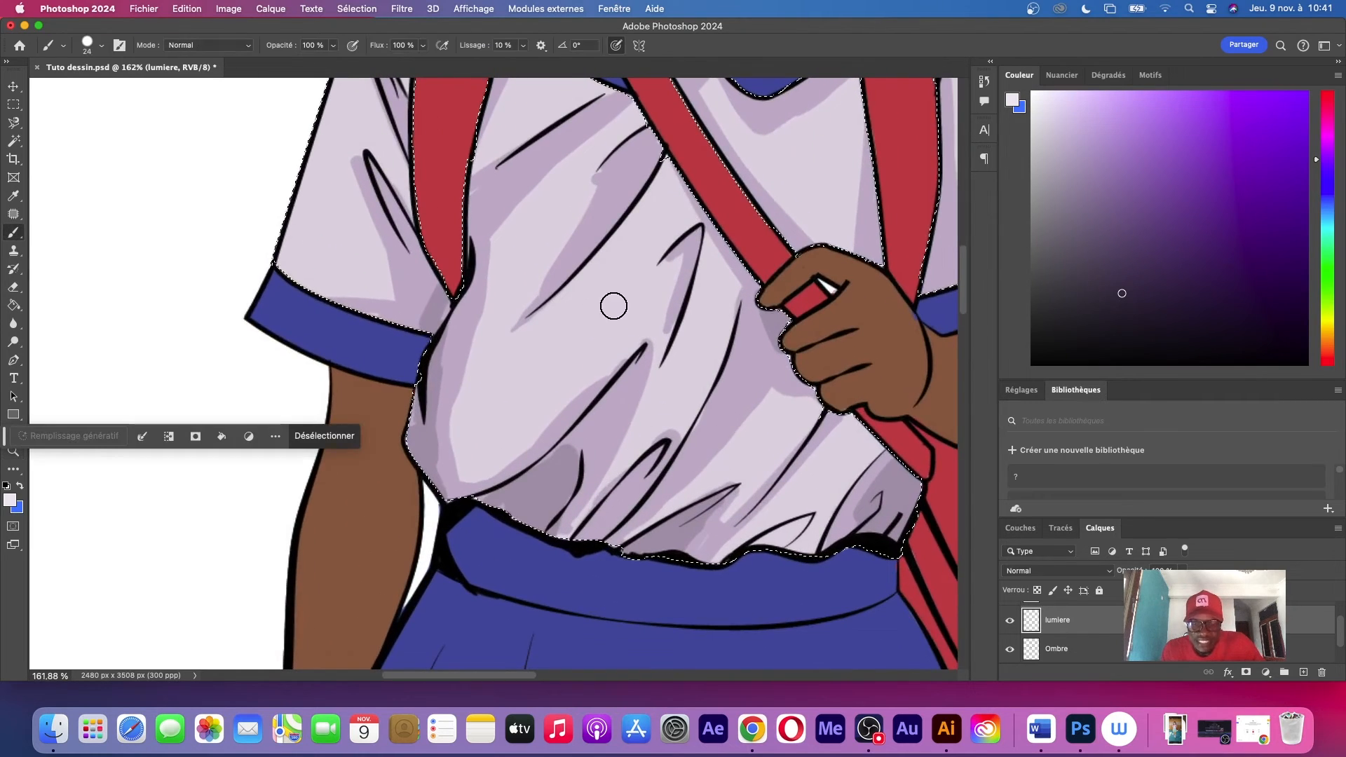
pyautogui.scroll(5, 592, 211)
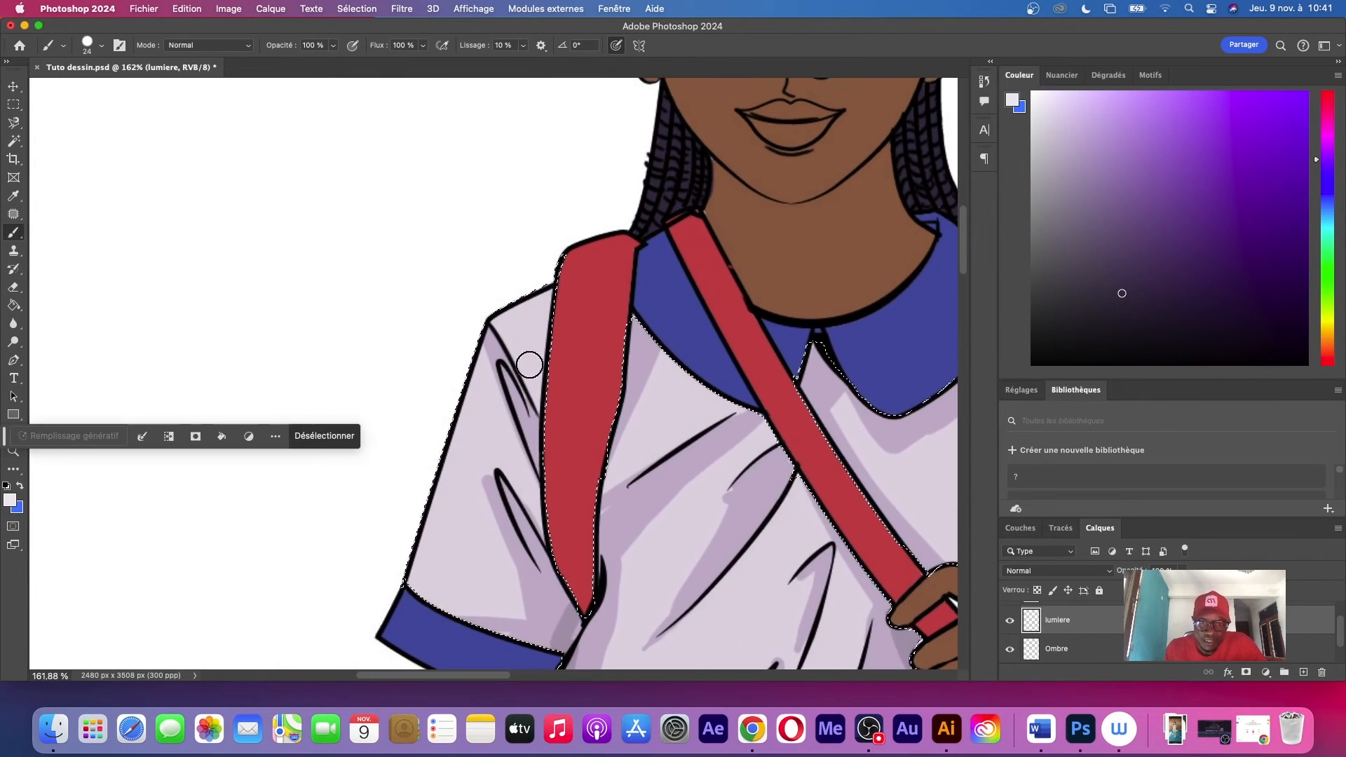
pyautogui.moveTo(480, 400)
pyautogui.mouseDown()
pyautogui.moveTo(431, 539)
pyautogui.moveTo(487, 372)
pyautogui.moveTo(426, 530)
pyautogui.moveTo(478, 411)
pyautogui.moveTo(441, 513)
pyautogui.moveTo(451, 471)
pyautogui.mouseUp()
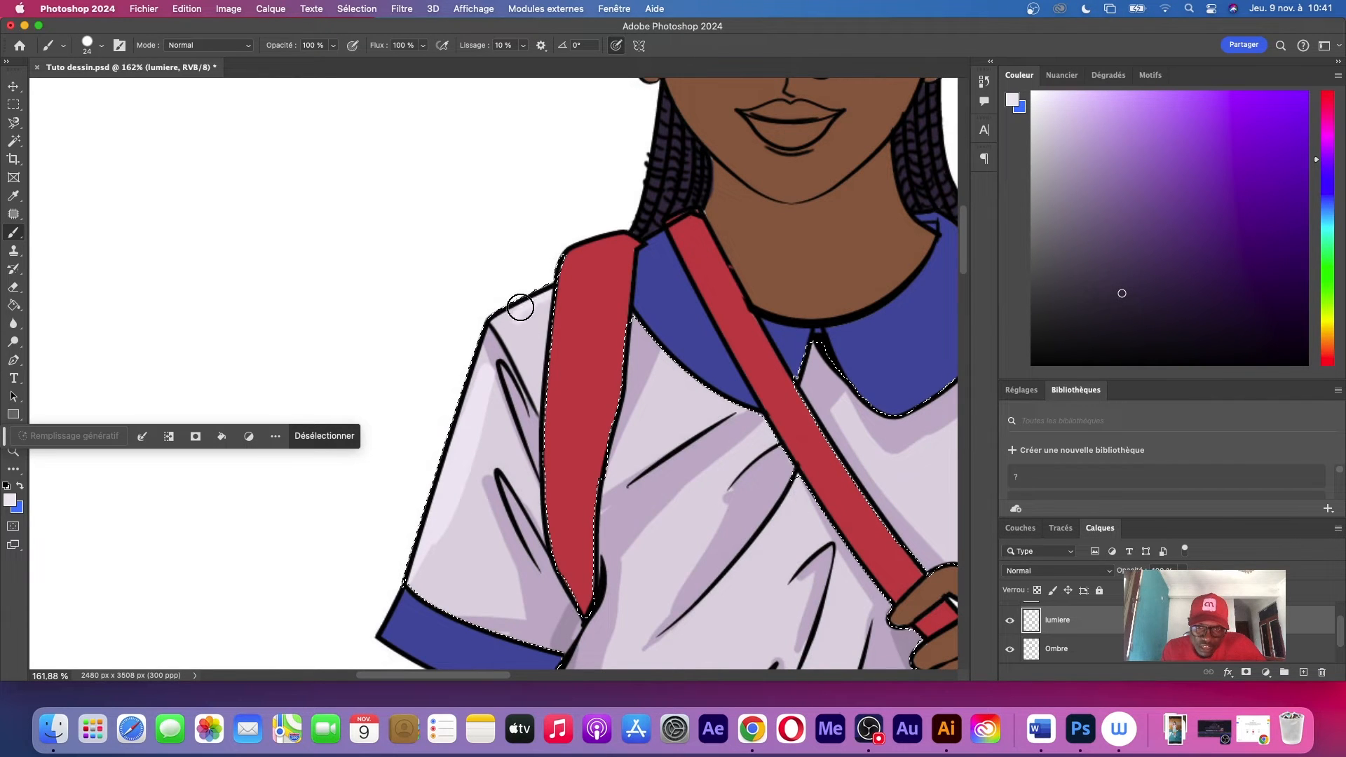
# Paint highlight strokes beside the diagonal chest and belly folds, between the collar and the waistband
pyautogui.scroll(-4, 696, 330)
pyautogui.hscroll(3, 696, 330)
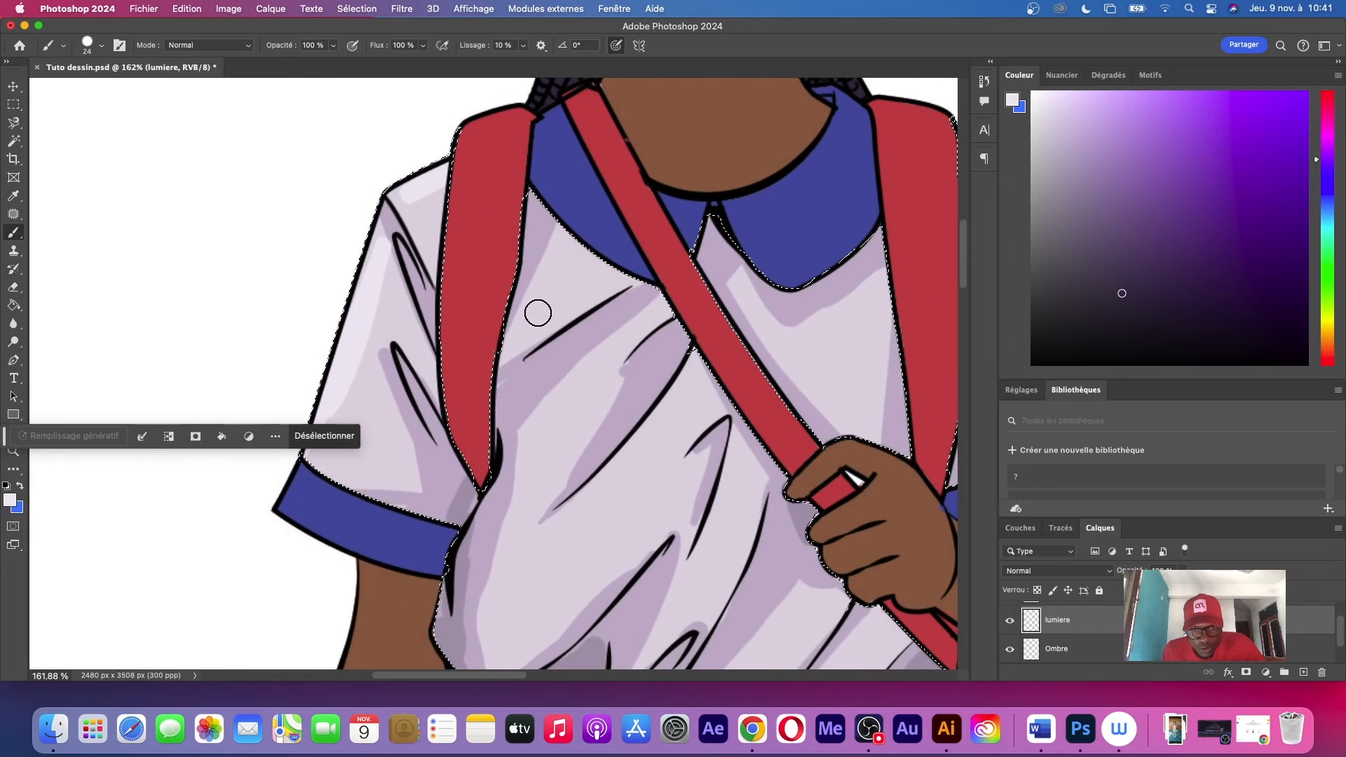
pyautogui.moveTo(523, 339)
pyautogui.mouseDown()
pyautogui.moveTo(608, 284)
pyautogui.moveTo(511, 346)
pyautogui.mouseUp()
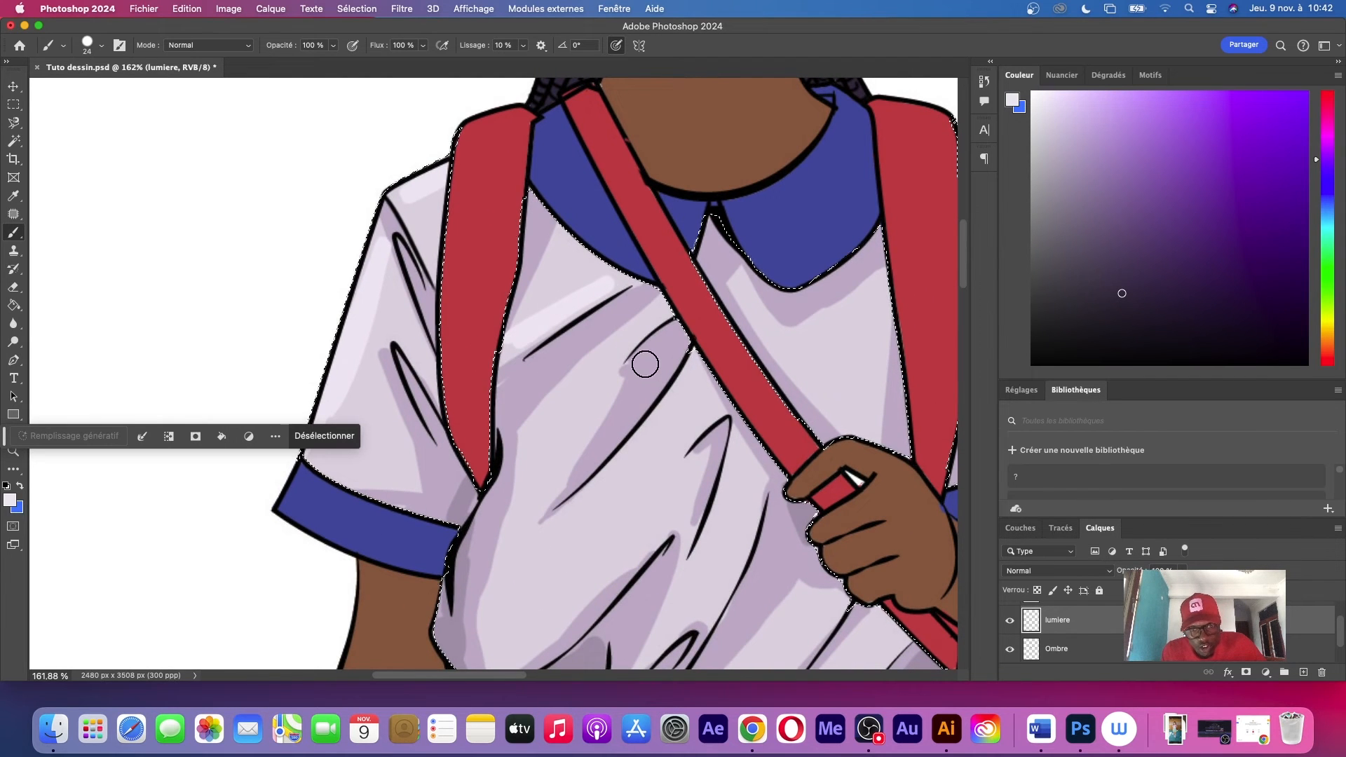
pyautogui.moveTo(624, 347); pyautogui.dragTo(537, 476)
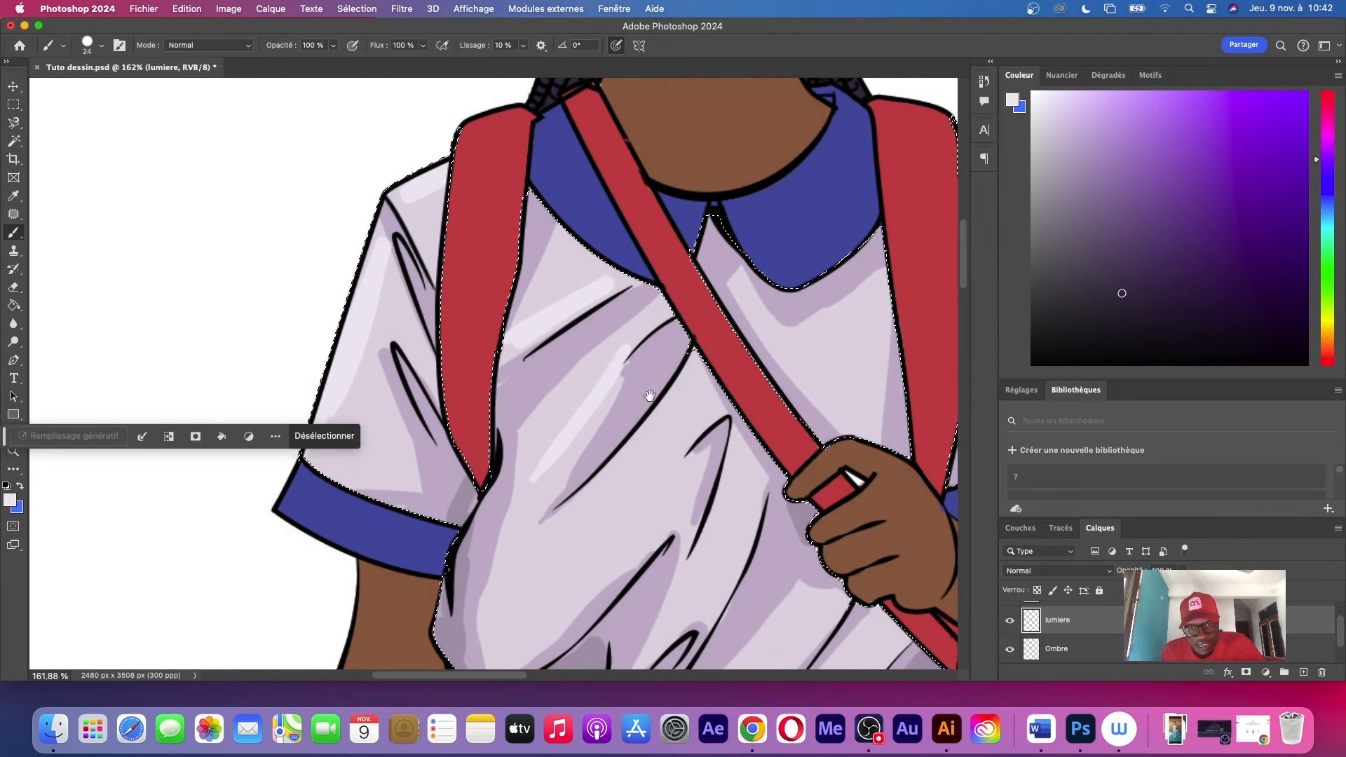
pyautogui.scroll(-5, 577, 408)
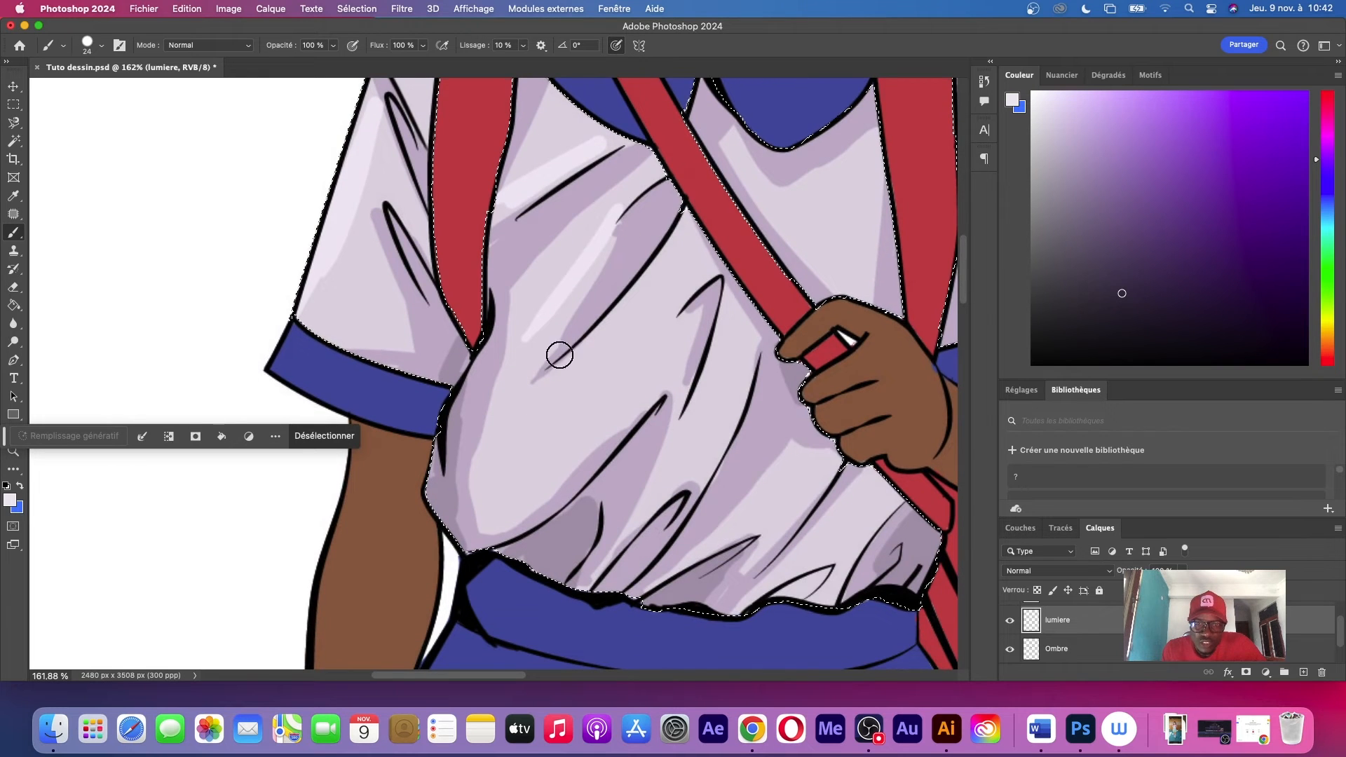
pyautogui.moveTo(740, 365); pyautogui.dragTo(686, 490)
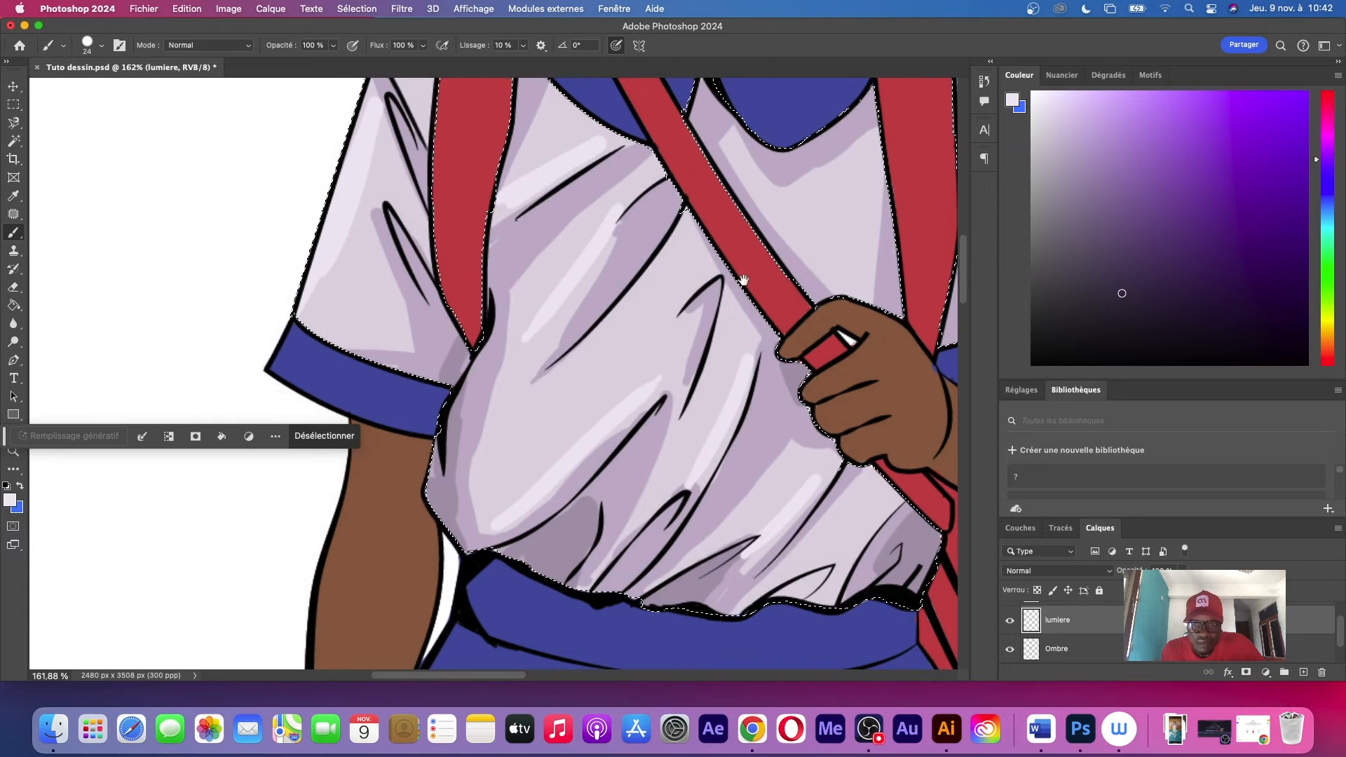
# Brush highlights on the shoulder and along the outer edge of the sleeve on the bent-arm side, down to the cuff
pyautogui.moveTo(811, 202); pyautogui.dragTo(527, 445)
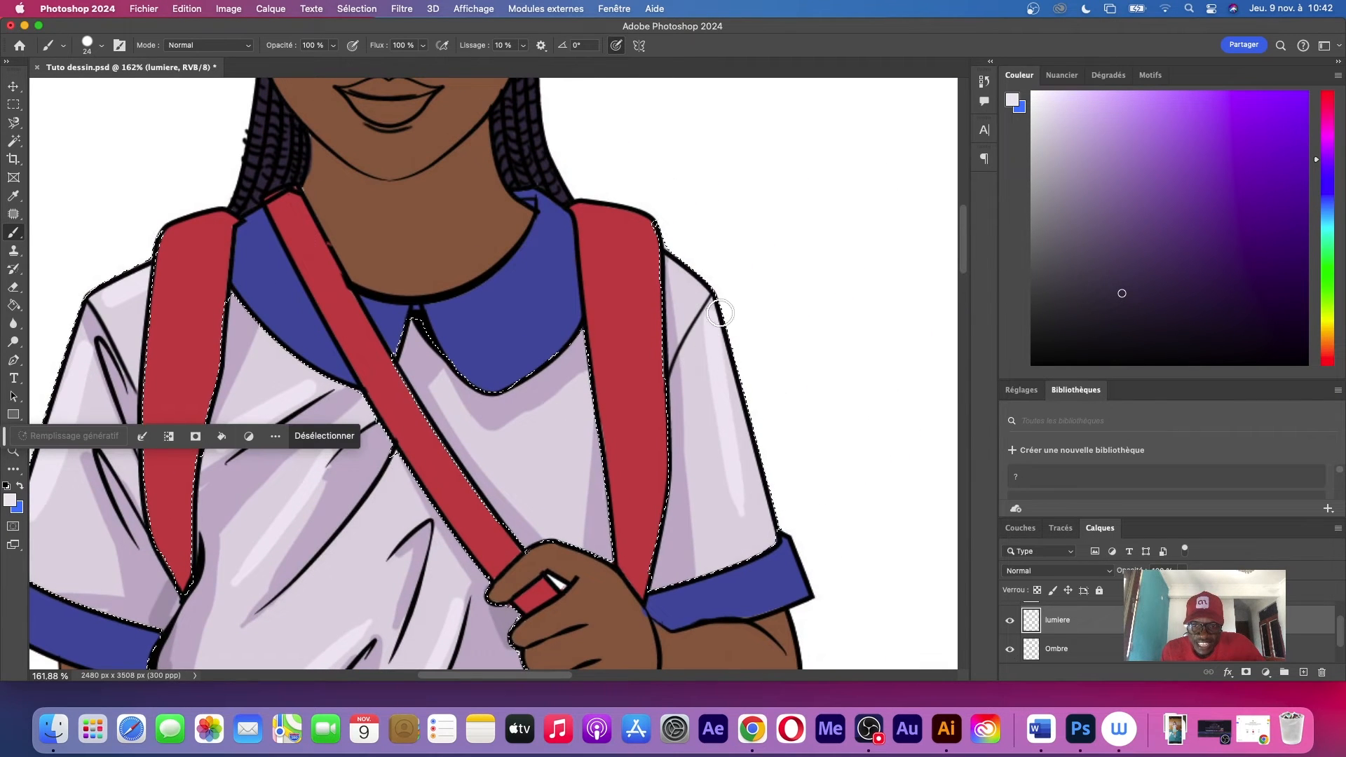
pyautogui.moveTo(761, 512)
pyautogui.mouseDown()
pyautogui.moveTo(745, 483)
pyautogui.moveTo(770, 536)
pyautogui.mouseUp()
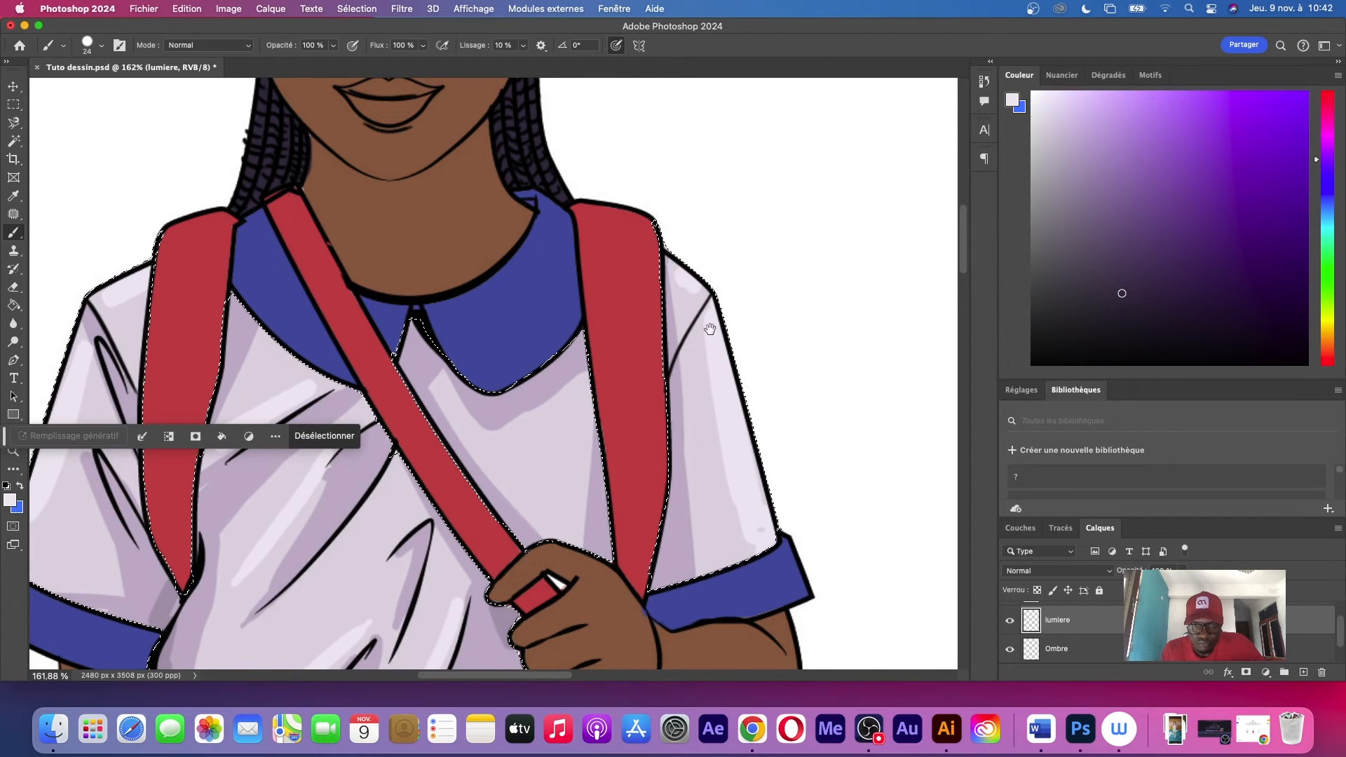
pyautogui.moveTo(710, 329); pyautogui.dragTo(796, 251)
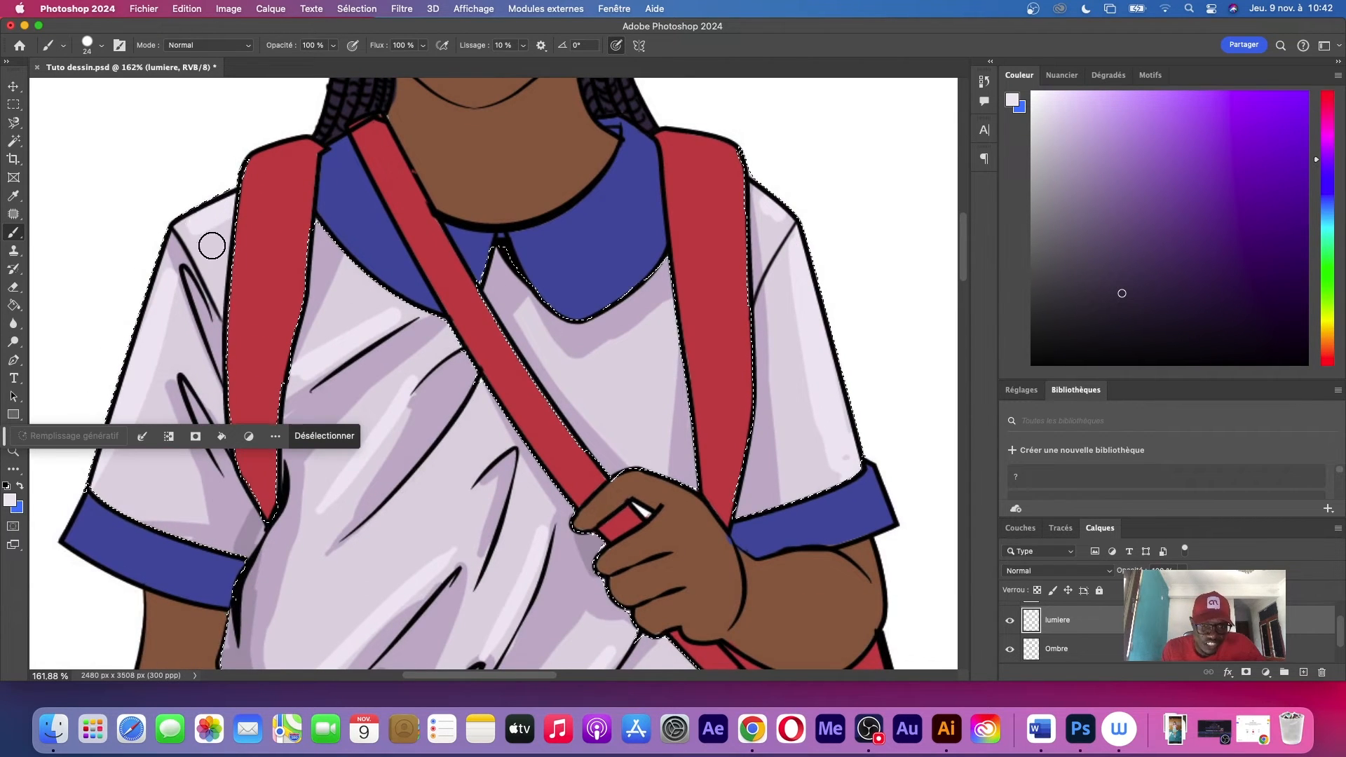
# Extend the belly highlight around its lower end, just above the waistband on the hanging-arm side
pyautogui.scroll(-5, 212, 245)
pyautogui.hscroll(-5, 212, 245)
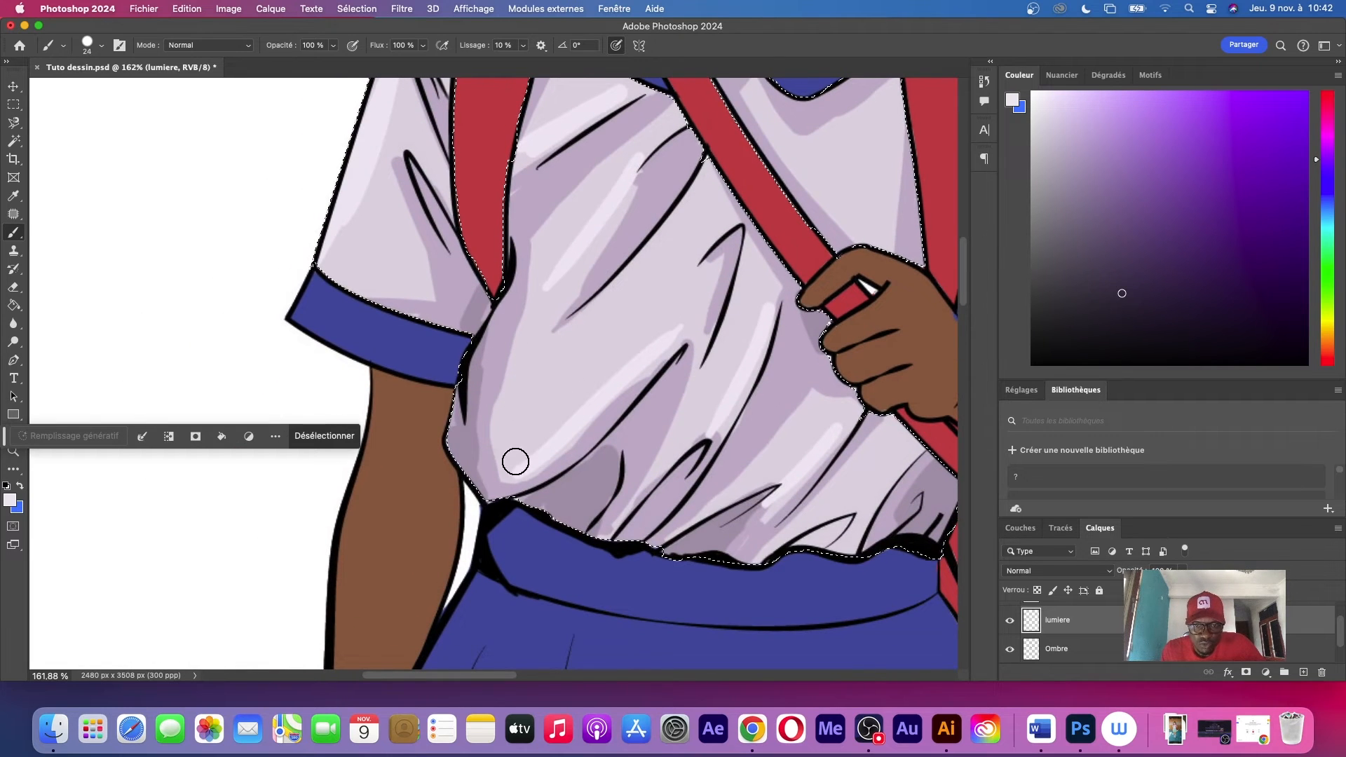
pyautogui.moveTo(515, 461); pyautogui.dragTo(505, 439)
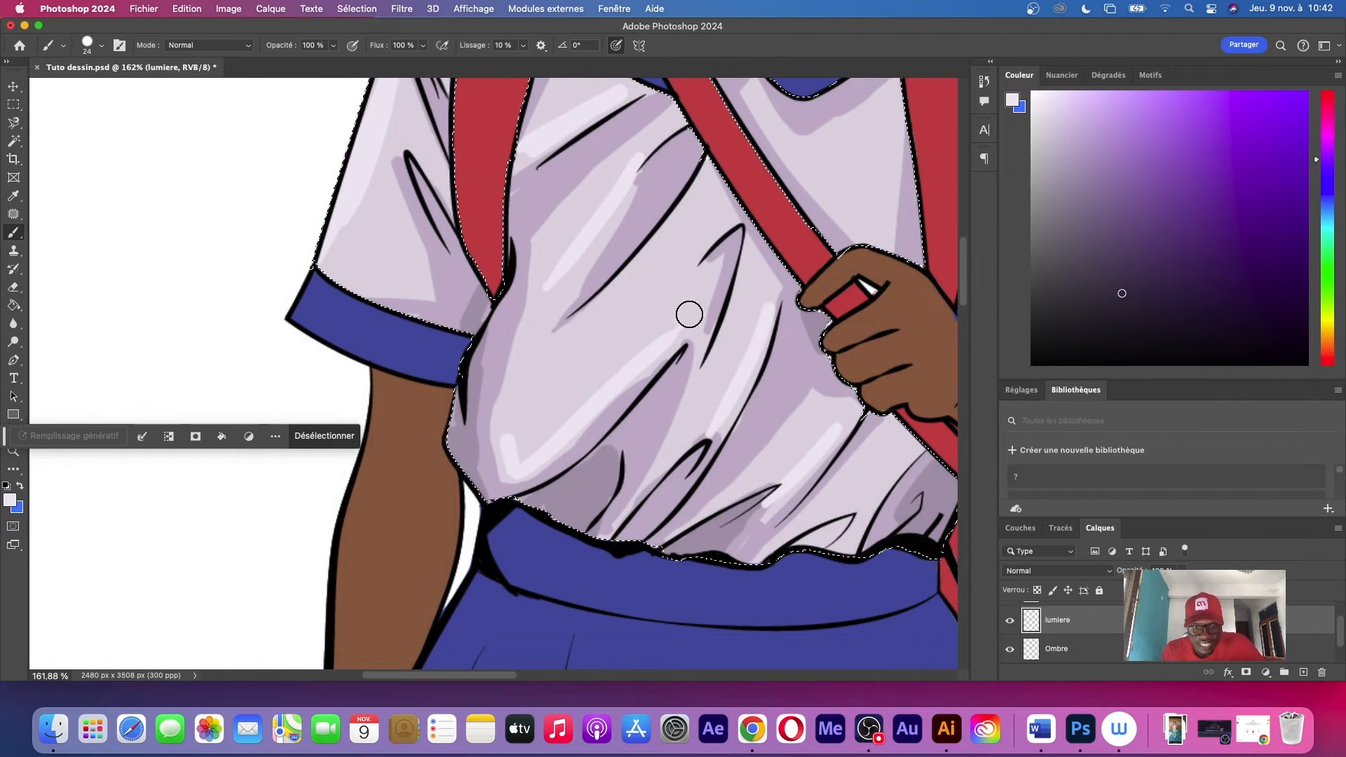
# Check the shirt's highlights on the whole figure and clear the shirt selection
pyautogui.press('z')
pyautogui.moveTo(774, 234); pyautogui.dragTo(652, 291)
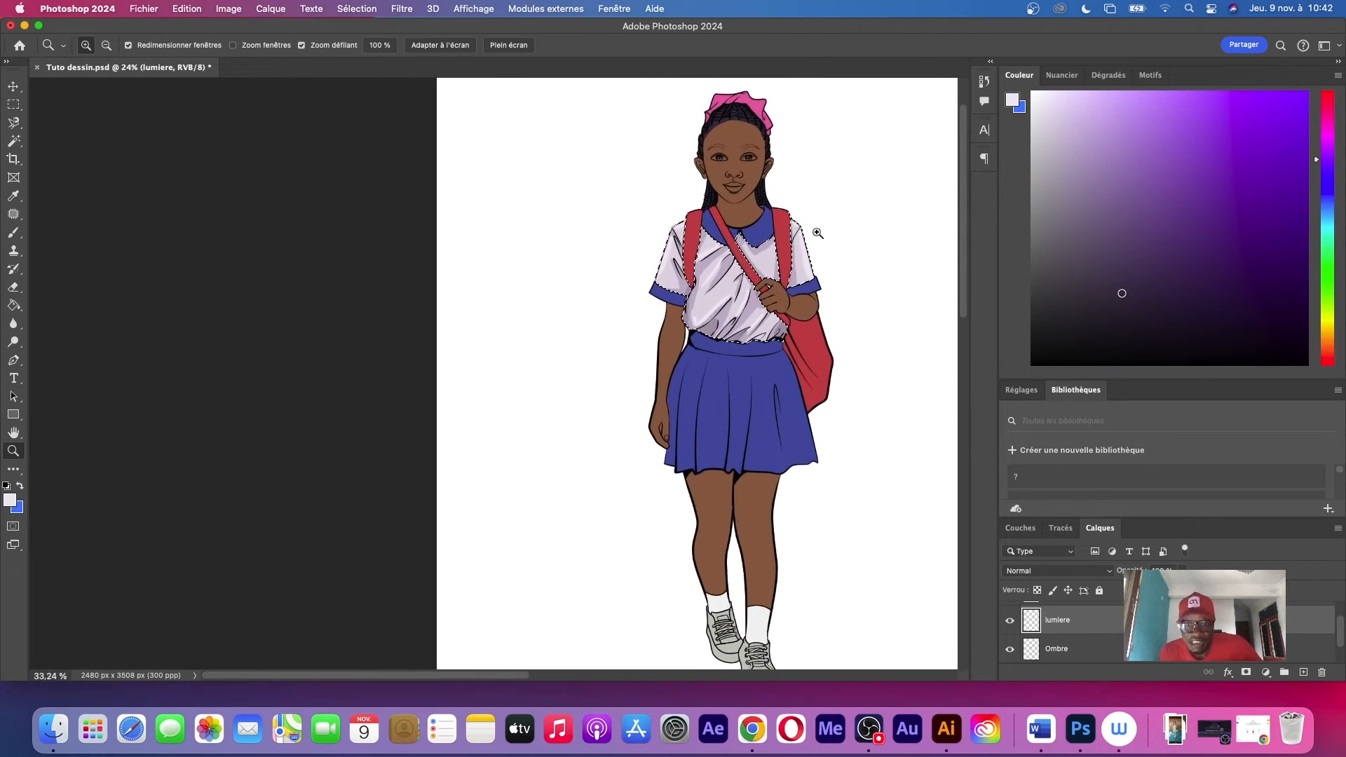
pyautogui.moveTo(817, 232); pyautogui.dragTo(851, 261)
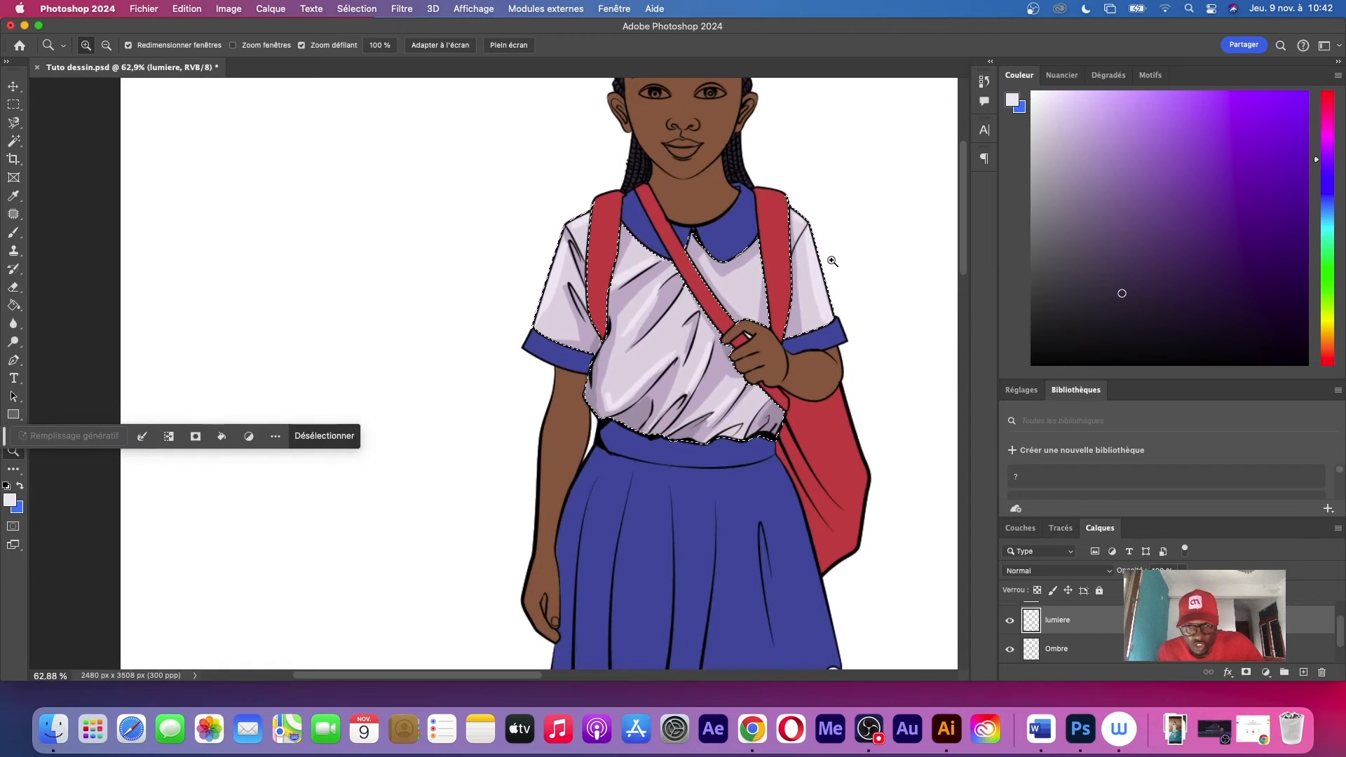
pyautogui.press('super+d')
pyautogui.moveTo(745, 306)
pyautogui.mouseDown()
pyautogui.moveTo(708, 309)
pyautogui.moveTo(740, 308)
pyautogui.mouseUp()
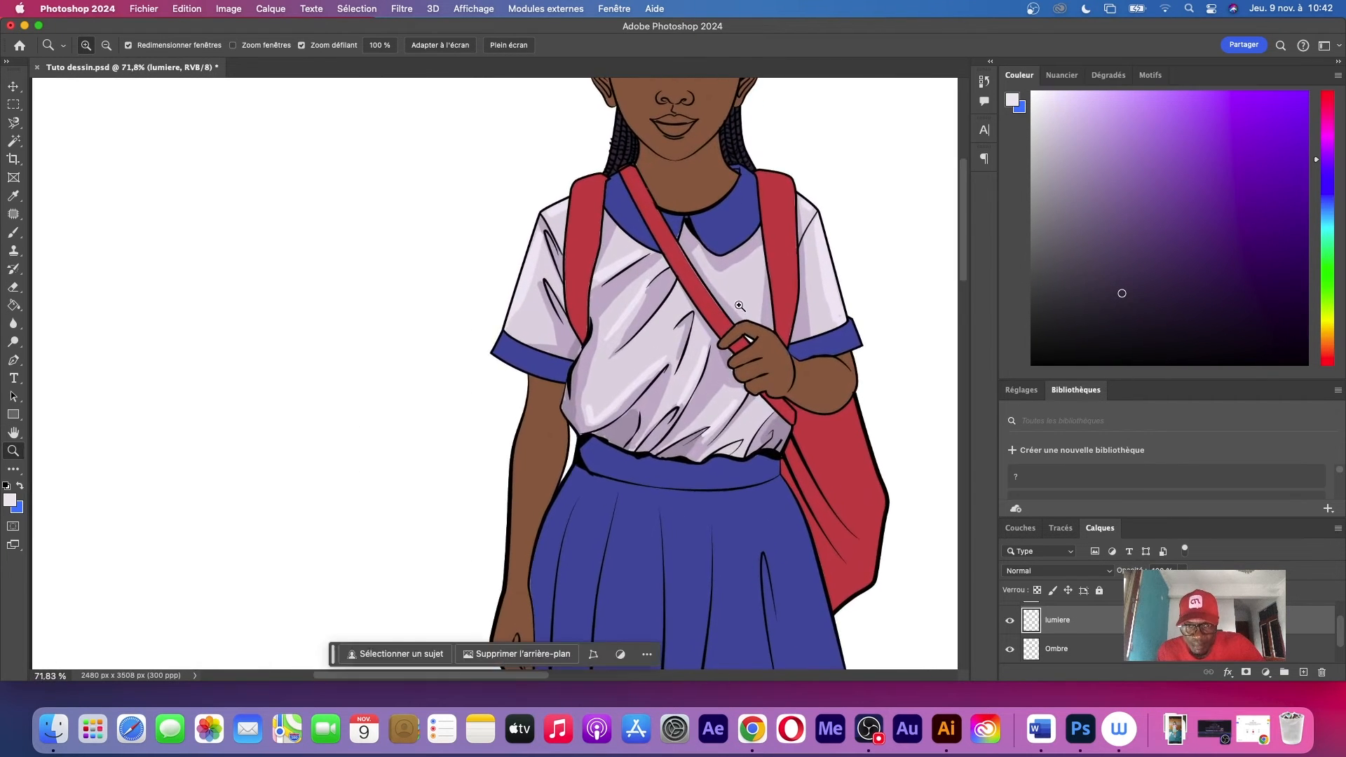
# Switch to the Magic Wand tool for the skirt and enlarge the layer list to show every layer
pyautogui.moveTo(780, 356); pyautogui.dragTo(715, 235)
pyautogui.moveTo(722, 289); pyautogui.dragTo(720, 284)
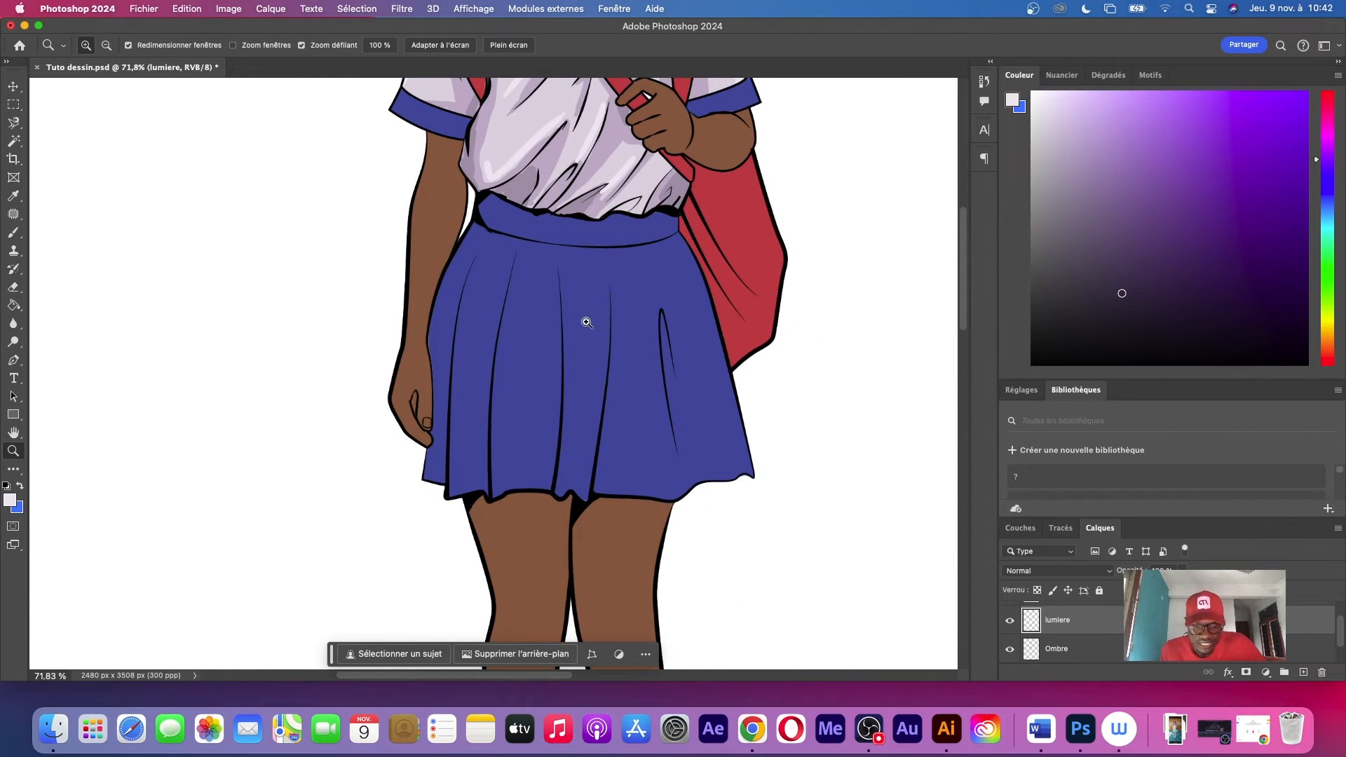
pyautogui.press('w')
pyautogui.hotkey('shift', 'w')
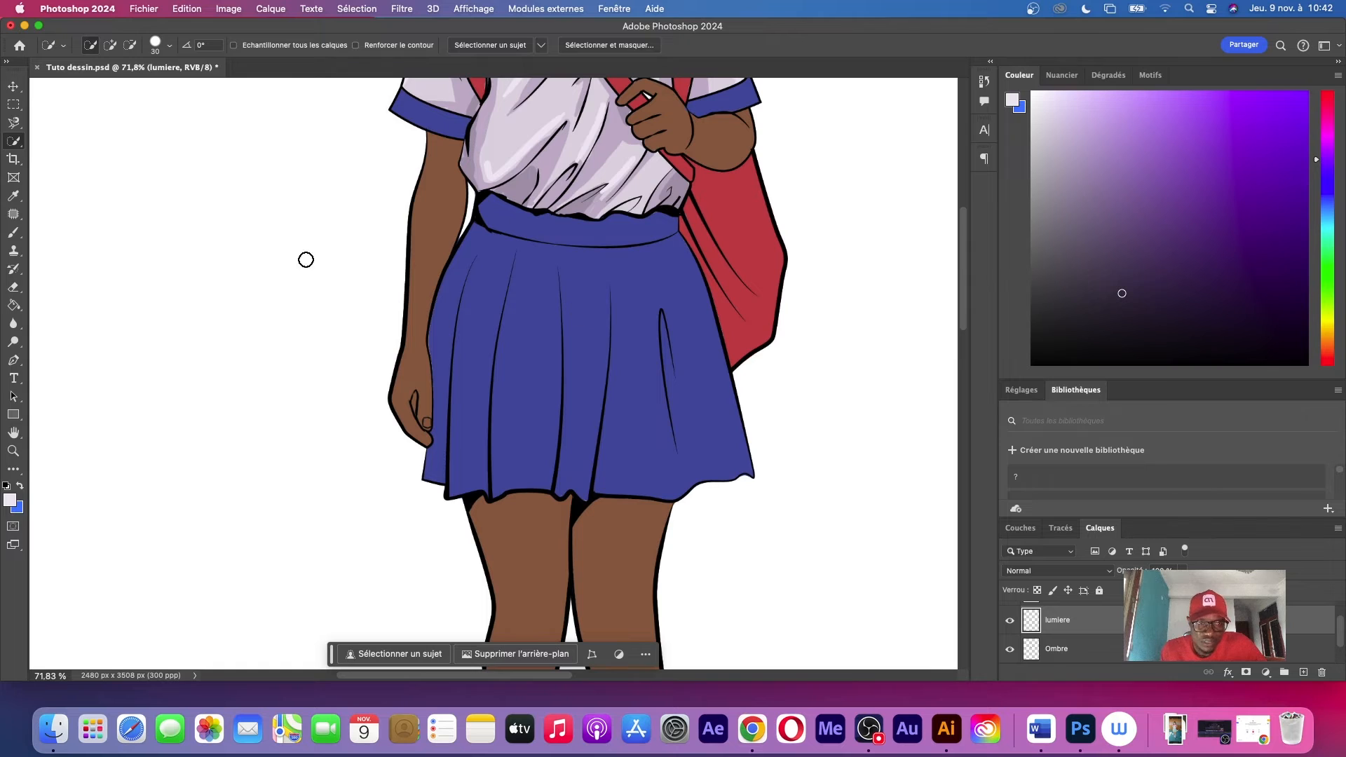
pyautogui.rightClick(24, 150)
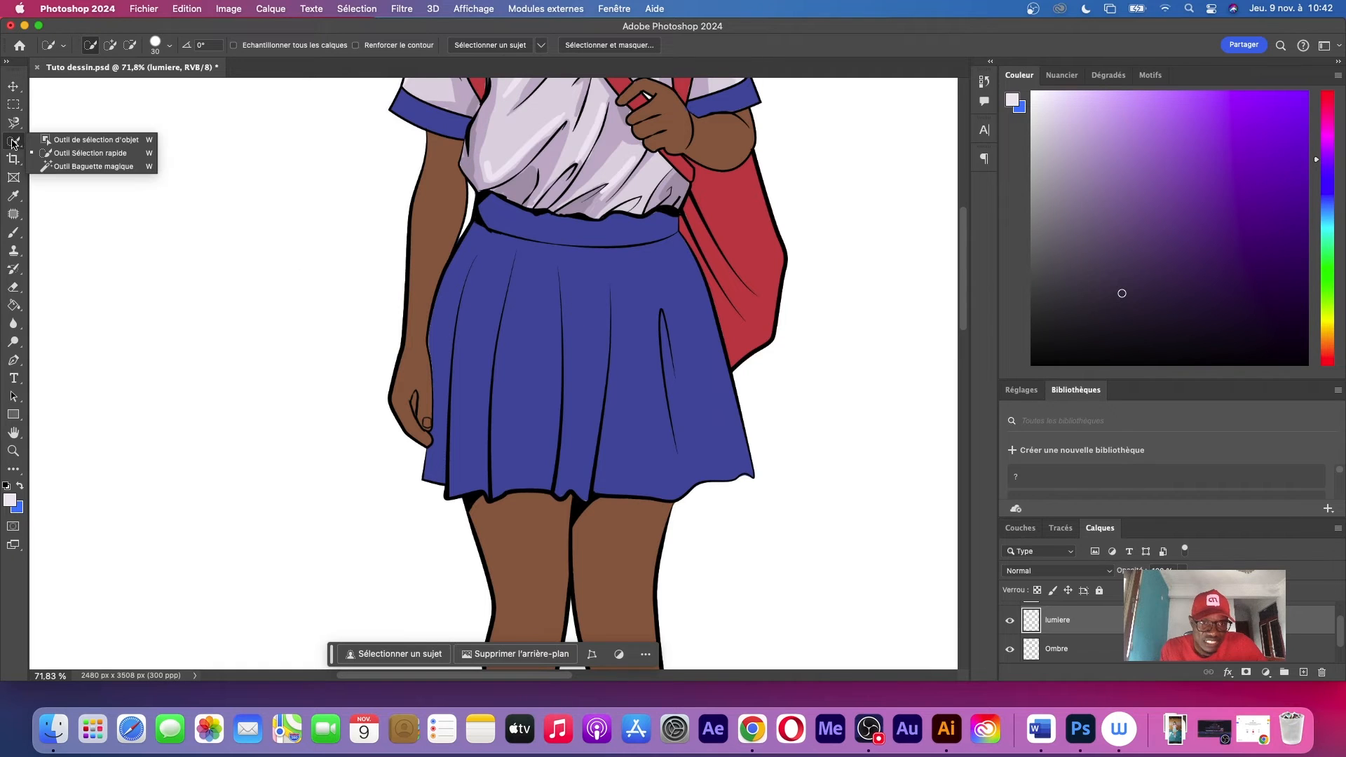
pyautogui.click(66, 168)
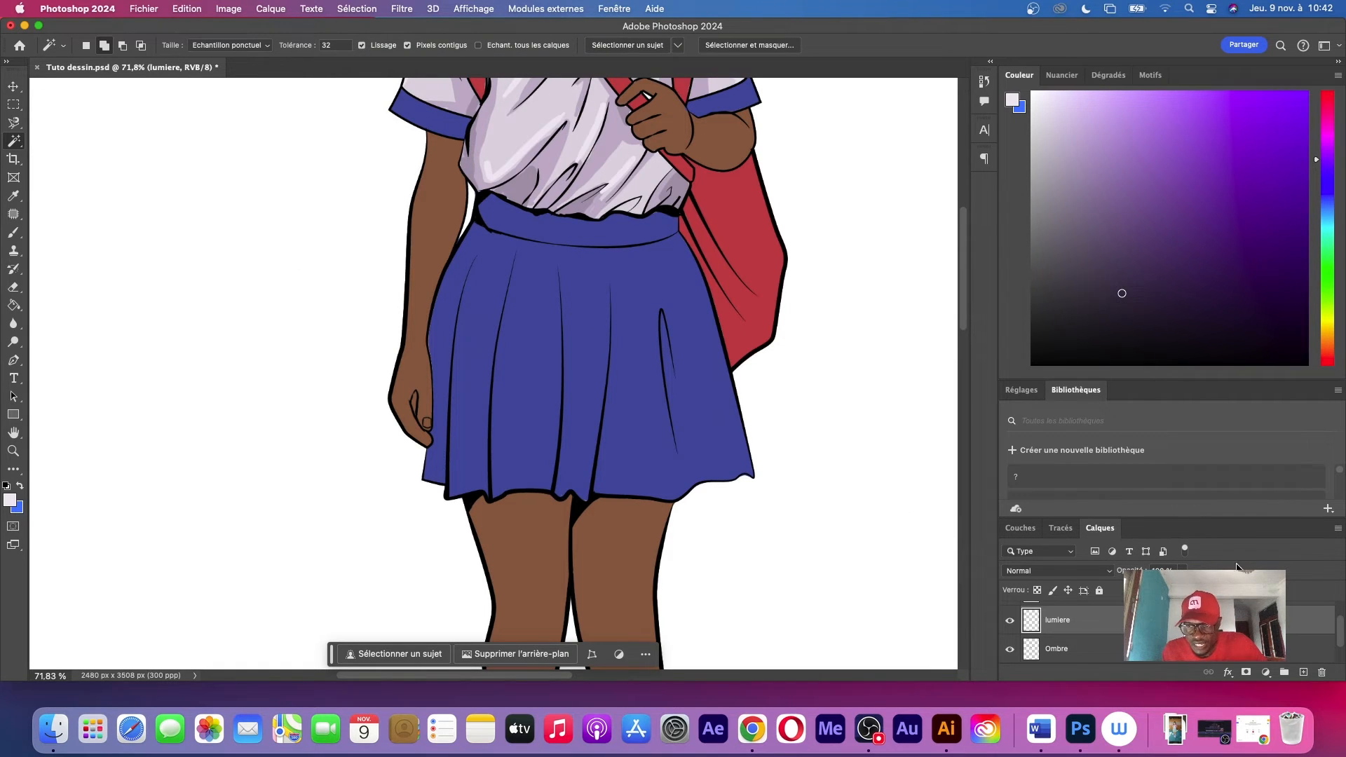
pyautogui.moveTo(1340, 634); pyautogui.dragTo(1341, 666)
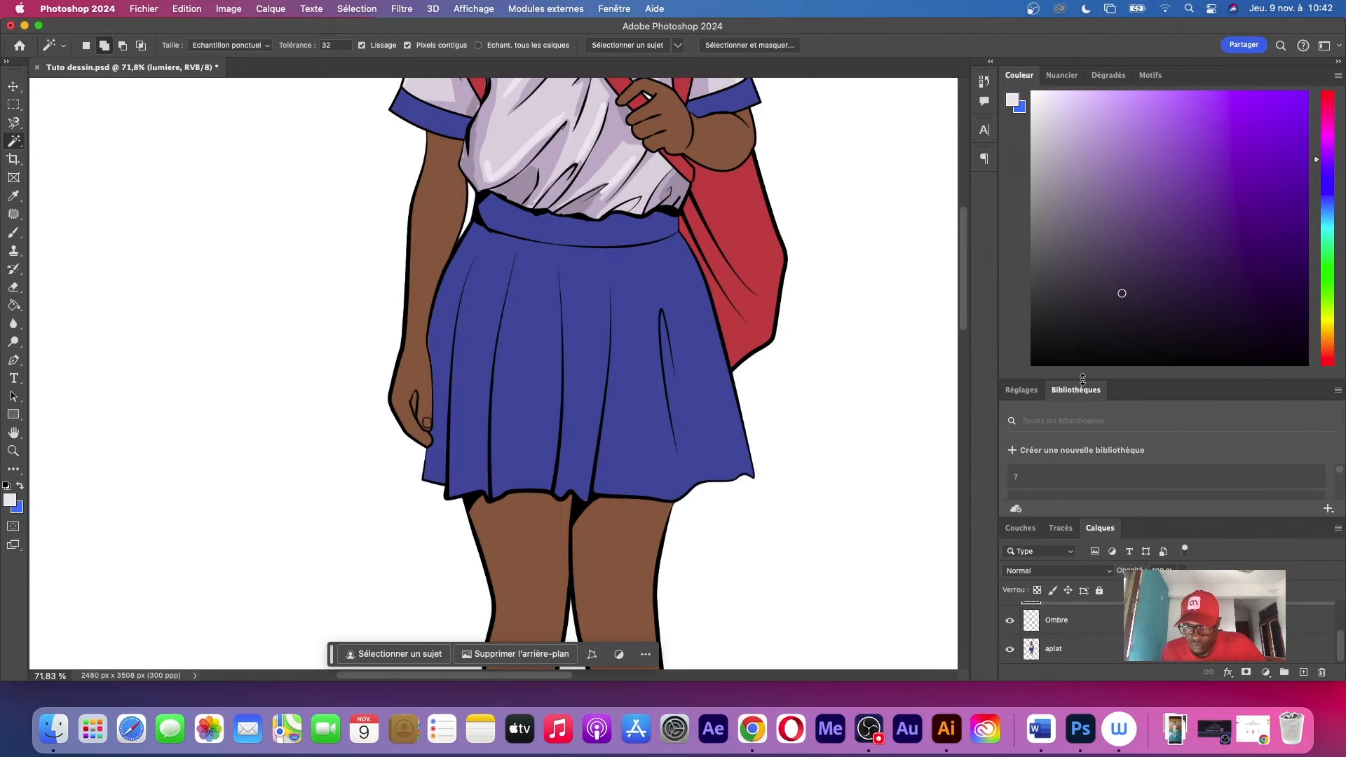
pyautogui.moveTo(1093, 379); pyautogui.dragTo(1133, 201)
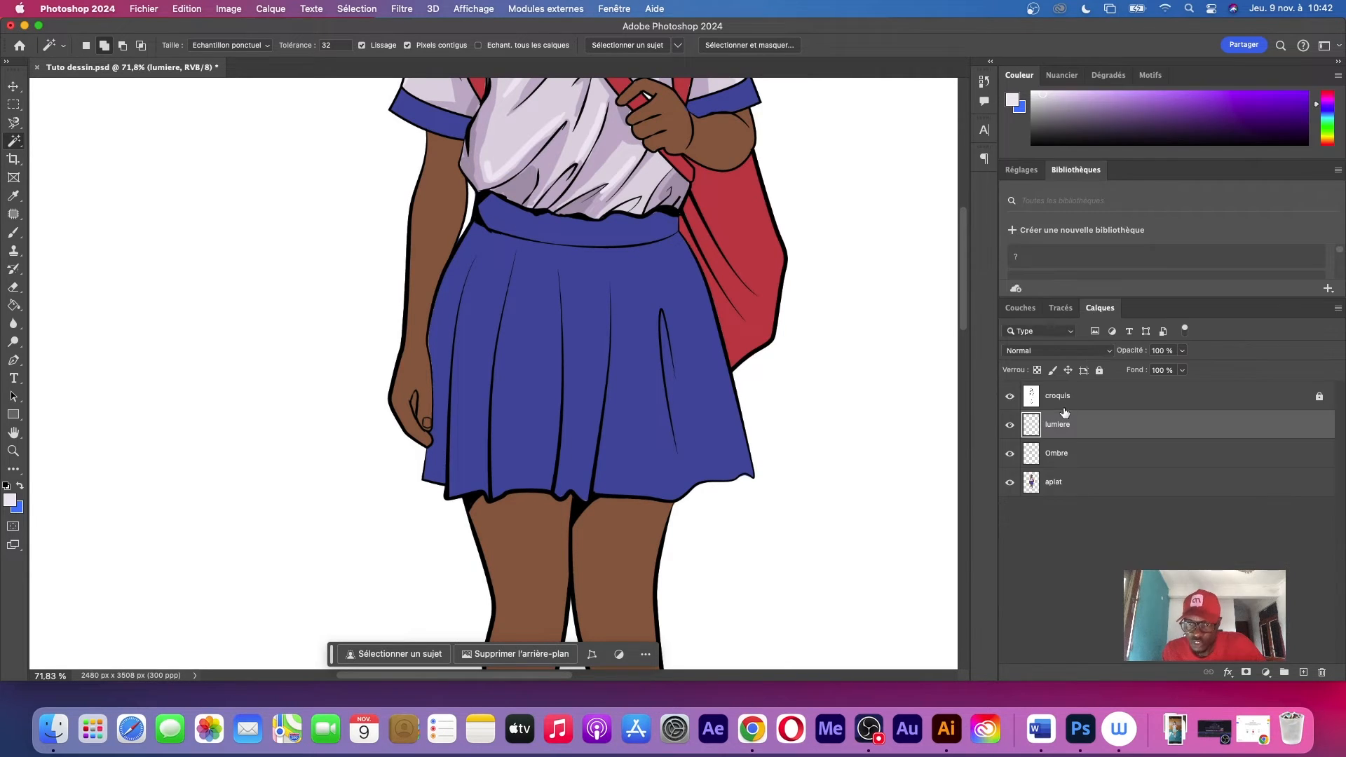
# Select the blue skirt, both sleeve cuffs and the collar from the aplat layer with the Magic Wand
pyautogui.click(1076, 484)
pyautogui.click(561, 261)
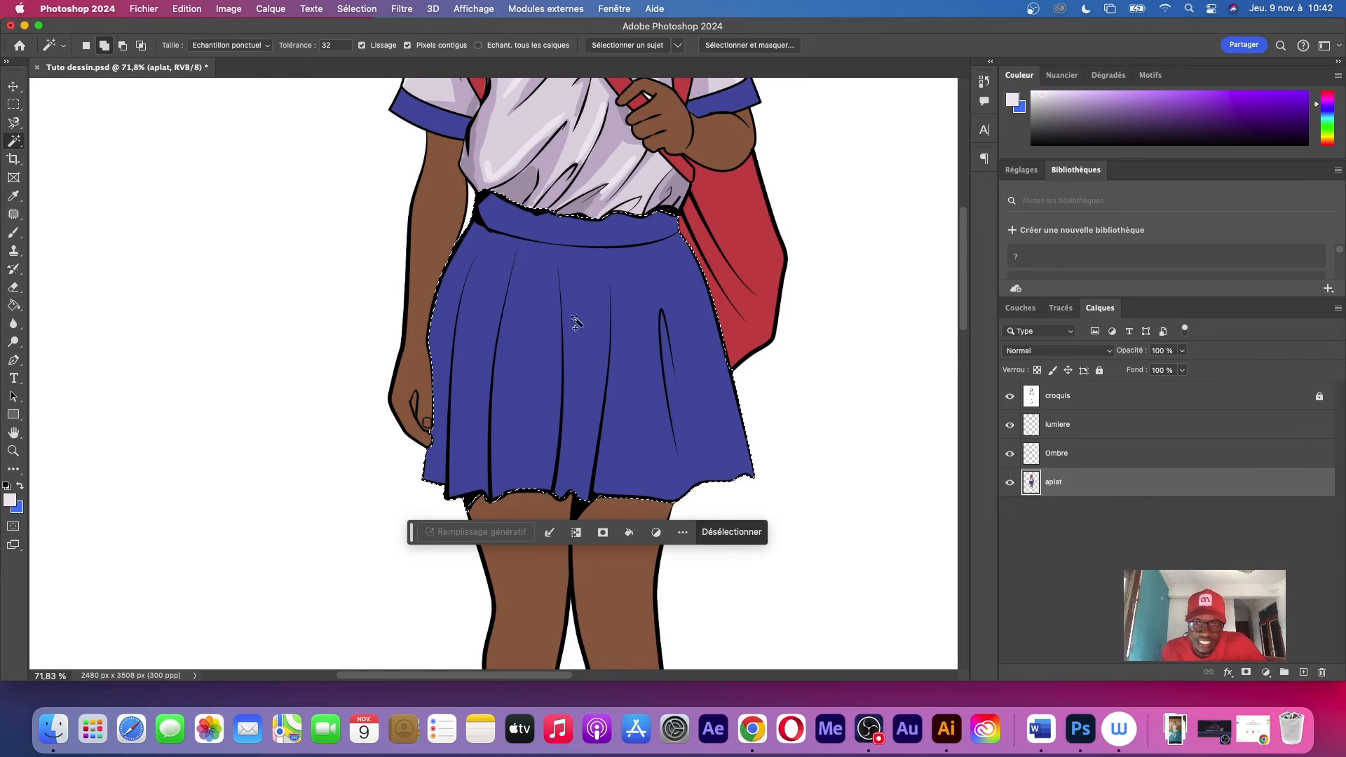
pyautogui.scroll(5, 733, 246)
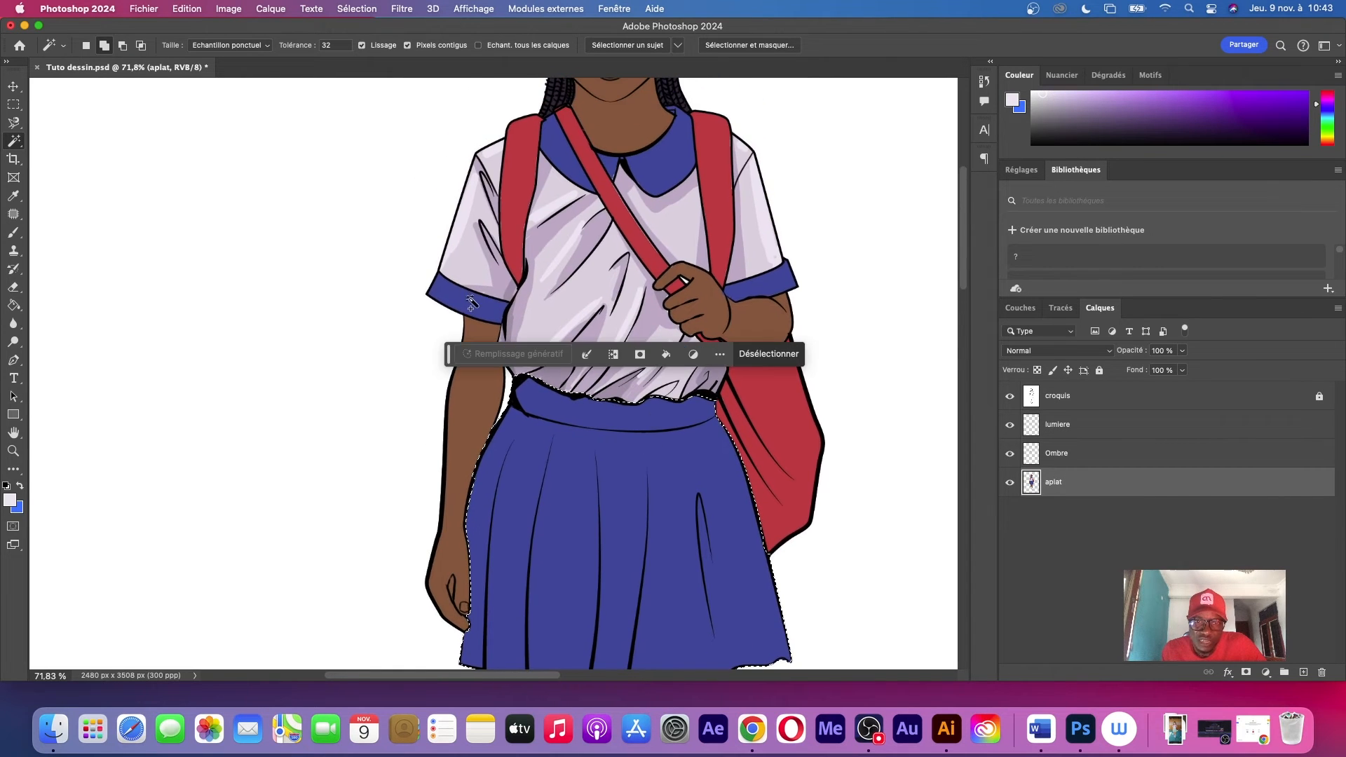
pyautogui.click(471, 301)
pyautogui.click(767, 291)
pyautogui.click(621, 169)
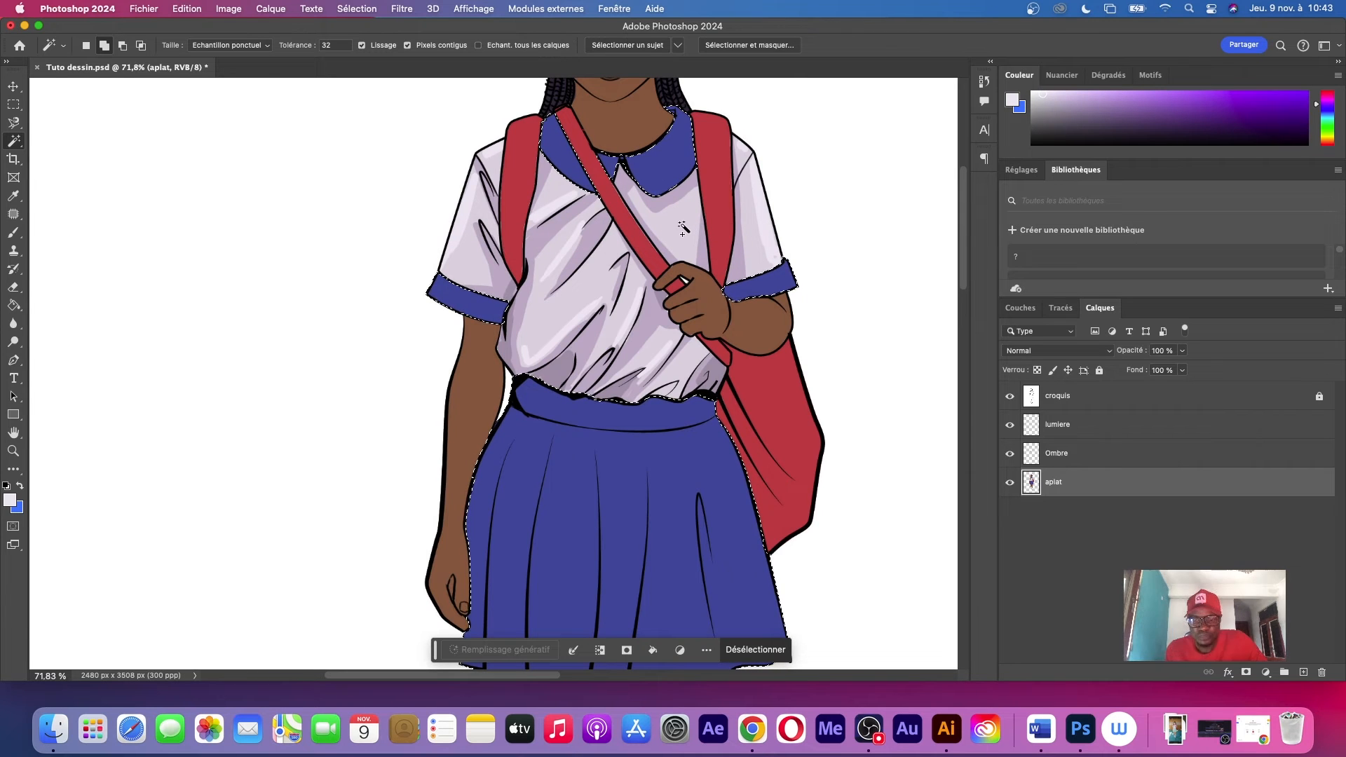
# Sample the skirt's blue and darken it to 354379 as the foreground colour for the shadows
pyautogui.press('i')
pyautogui.click(673, 462)
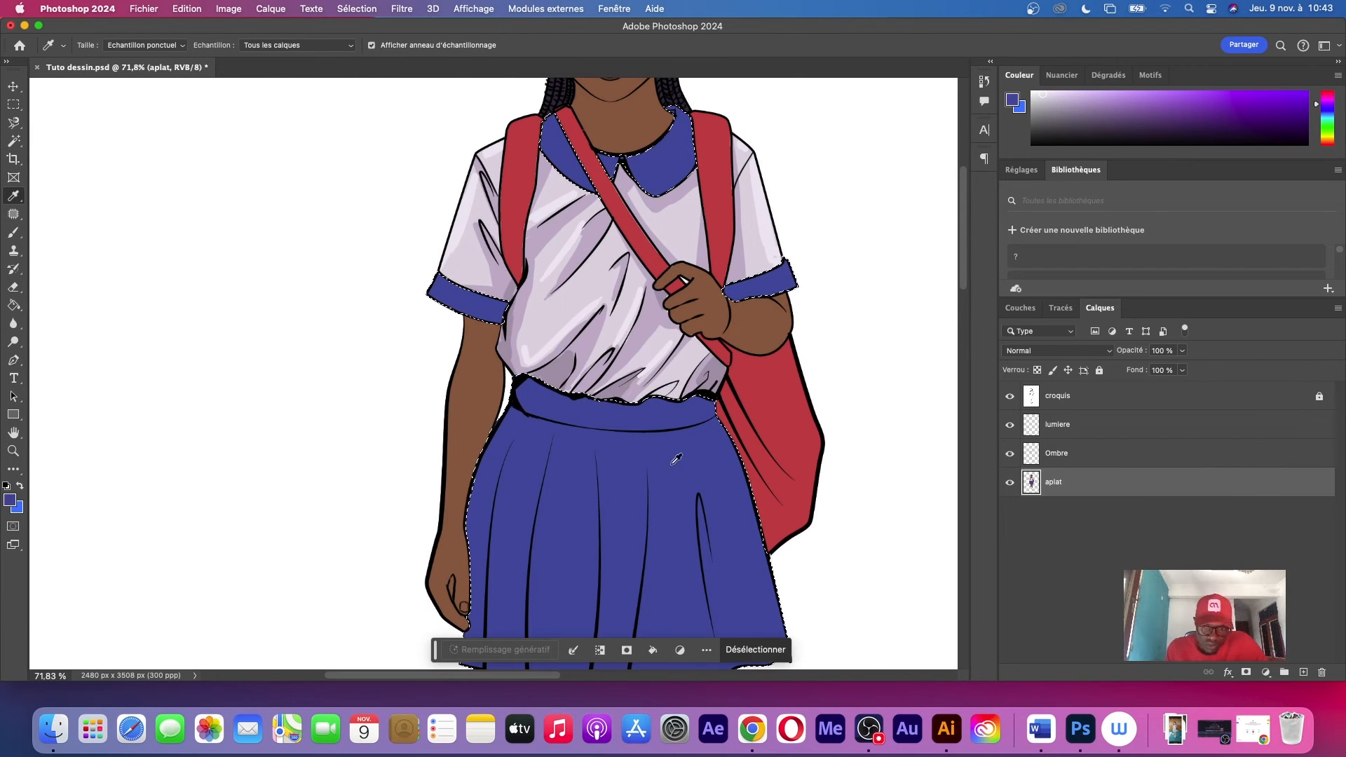
pyautogui.click(10, 499)
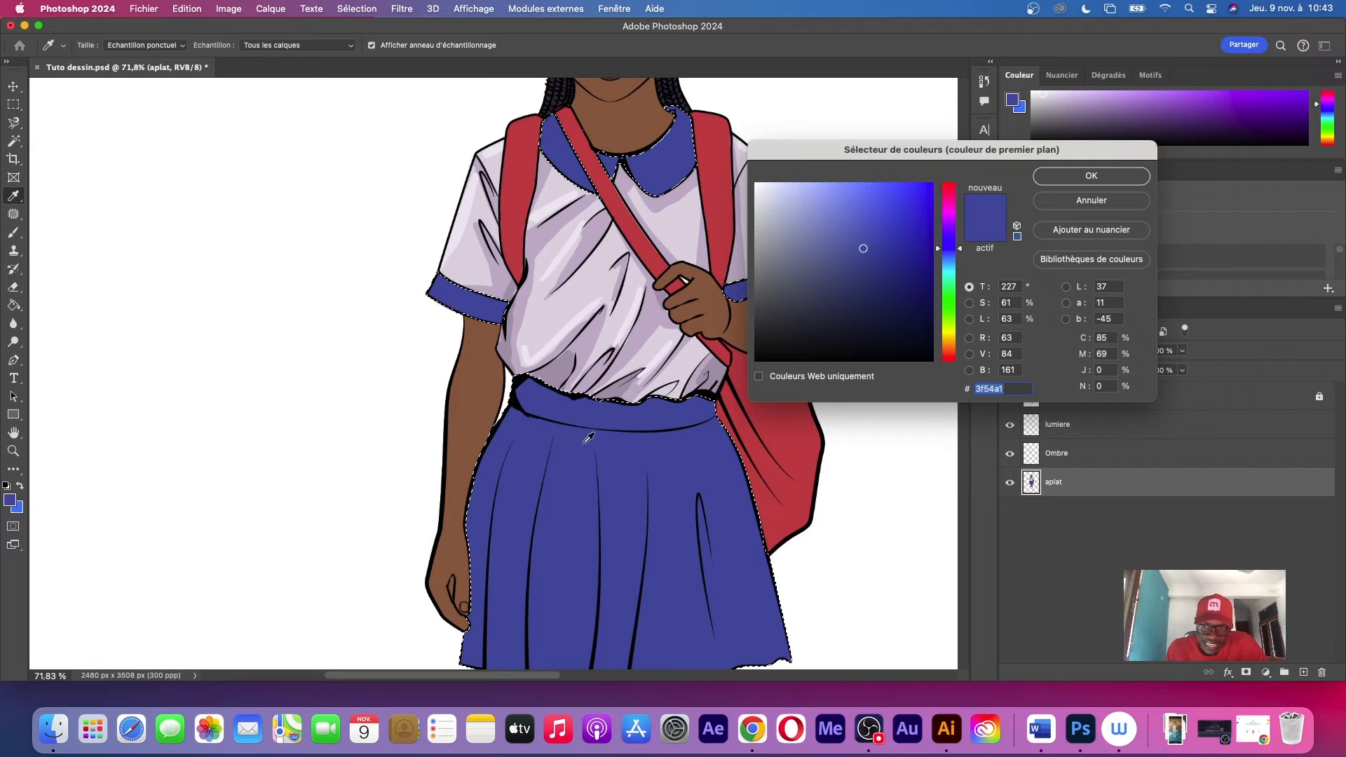
pyautogui.click(864, 269)
pyautogui.moveTo(862, 271); pyautogui.dragTo(856, 276)
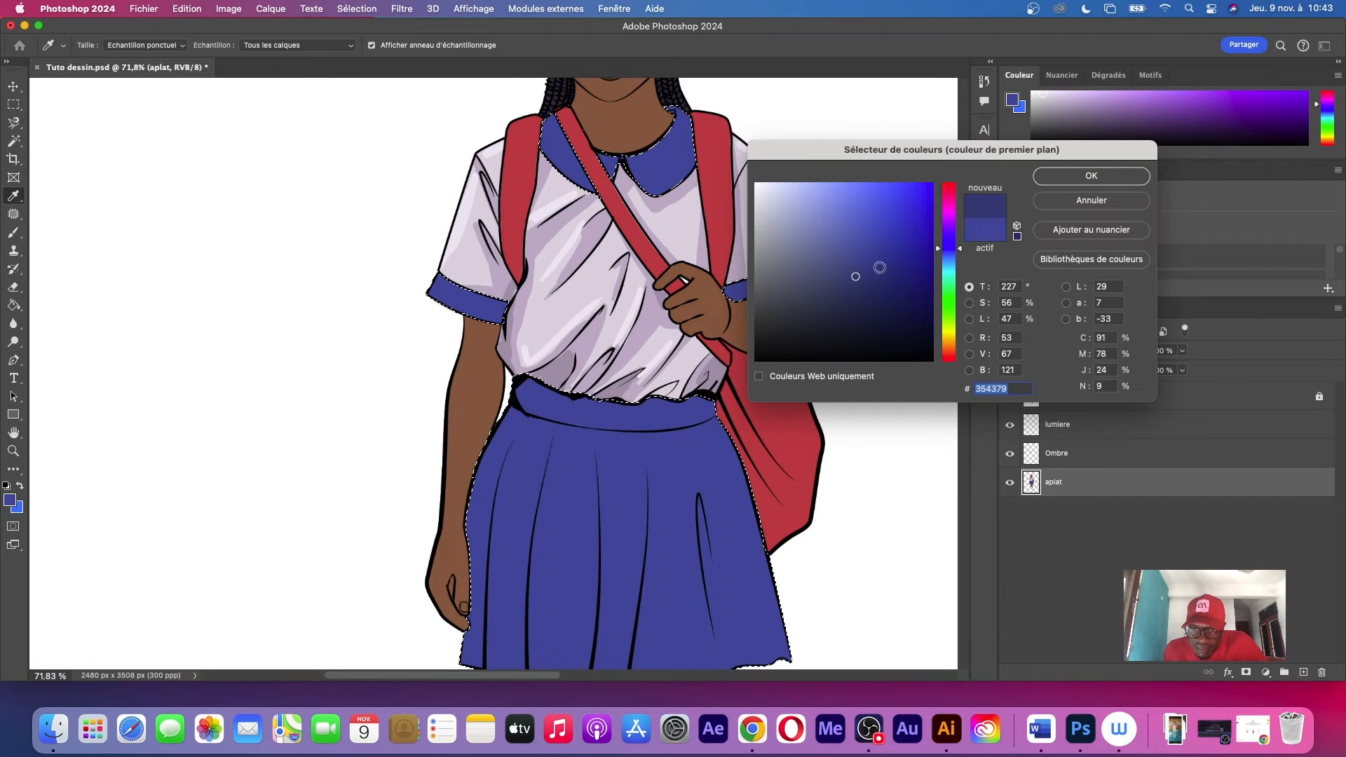
pyautogui.click(1091, 178)
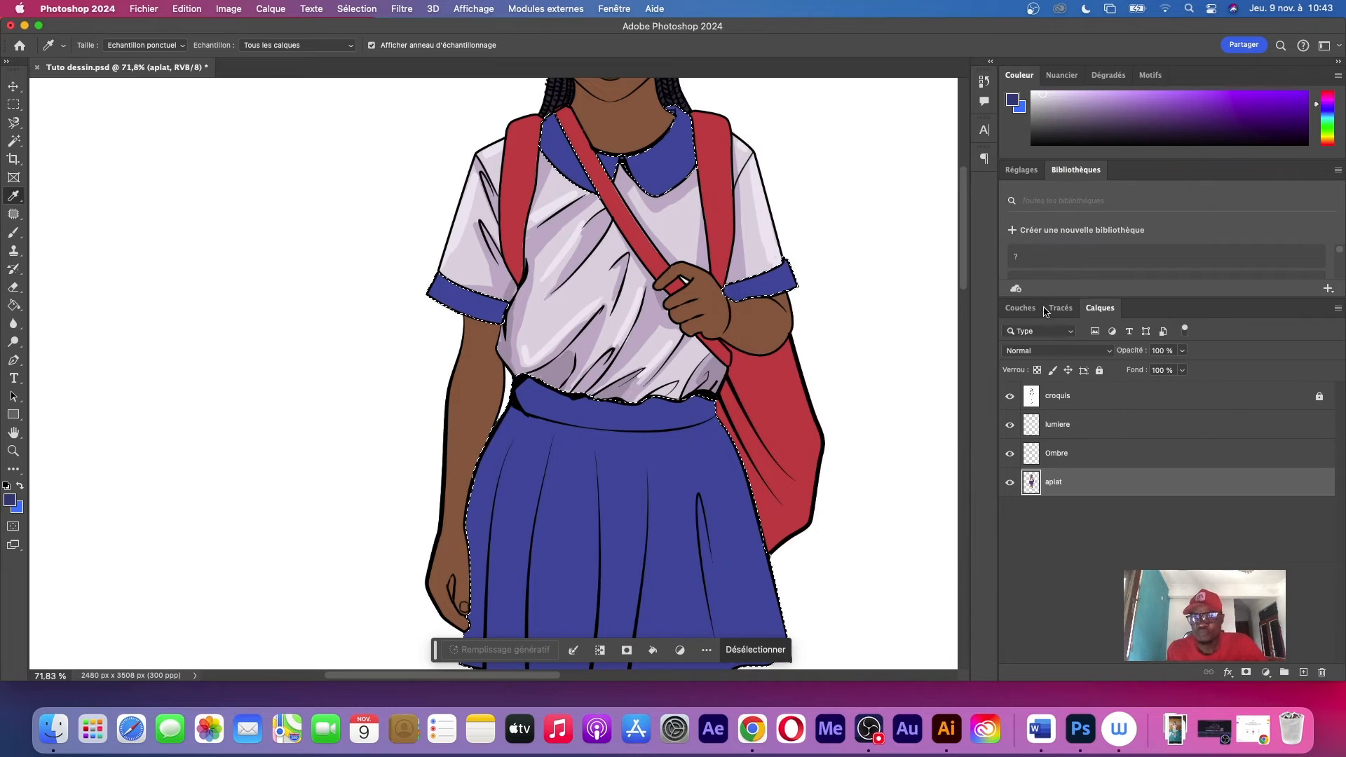
# On the Ombre layer, brush a thin shadow stroke down from the tip of the pleat line just before the looped fold
pyautogui.click(1110, 459)
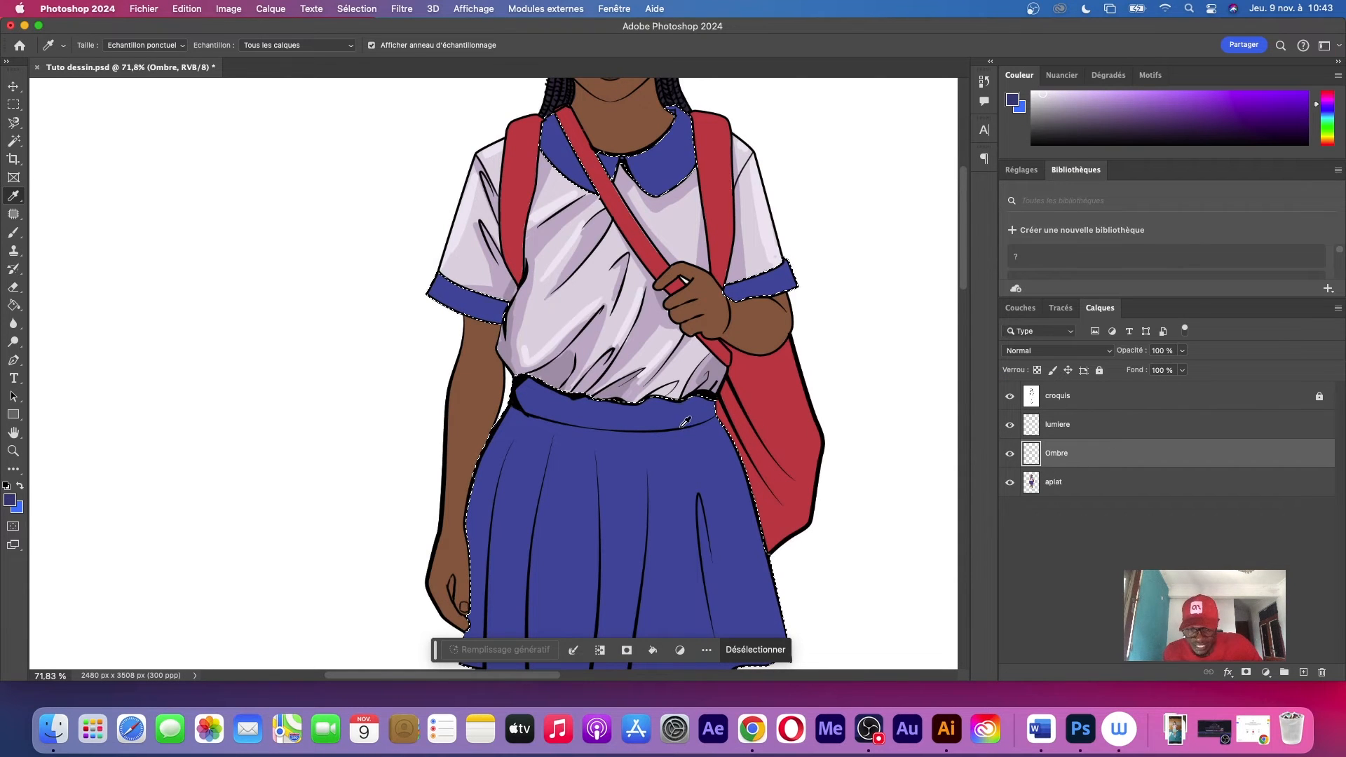
pyautogui.press('b')
pyautogui.moveTo(723, 391); pyautogui.dragTo(711, 360)
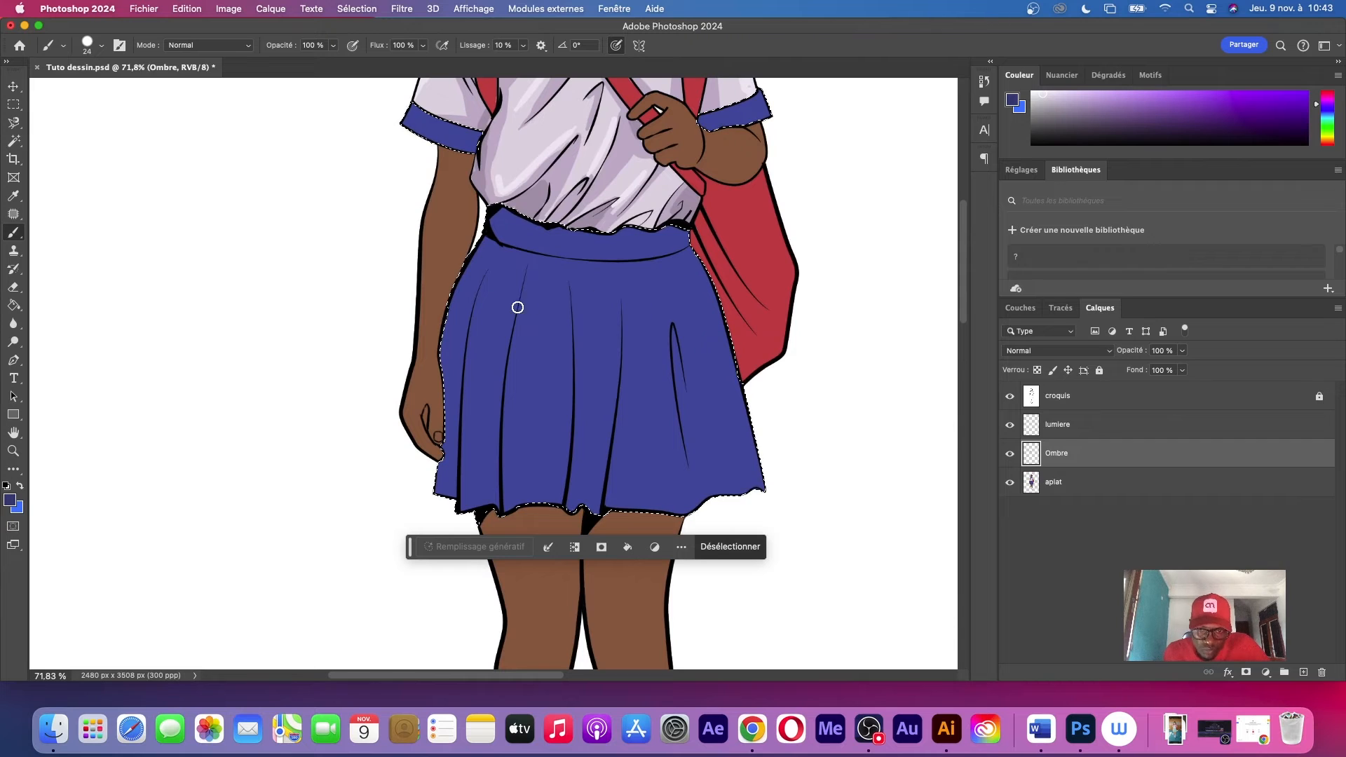
pyautogui.scroll(5, 702, 326)
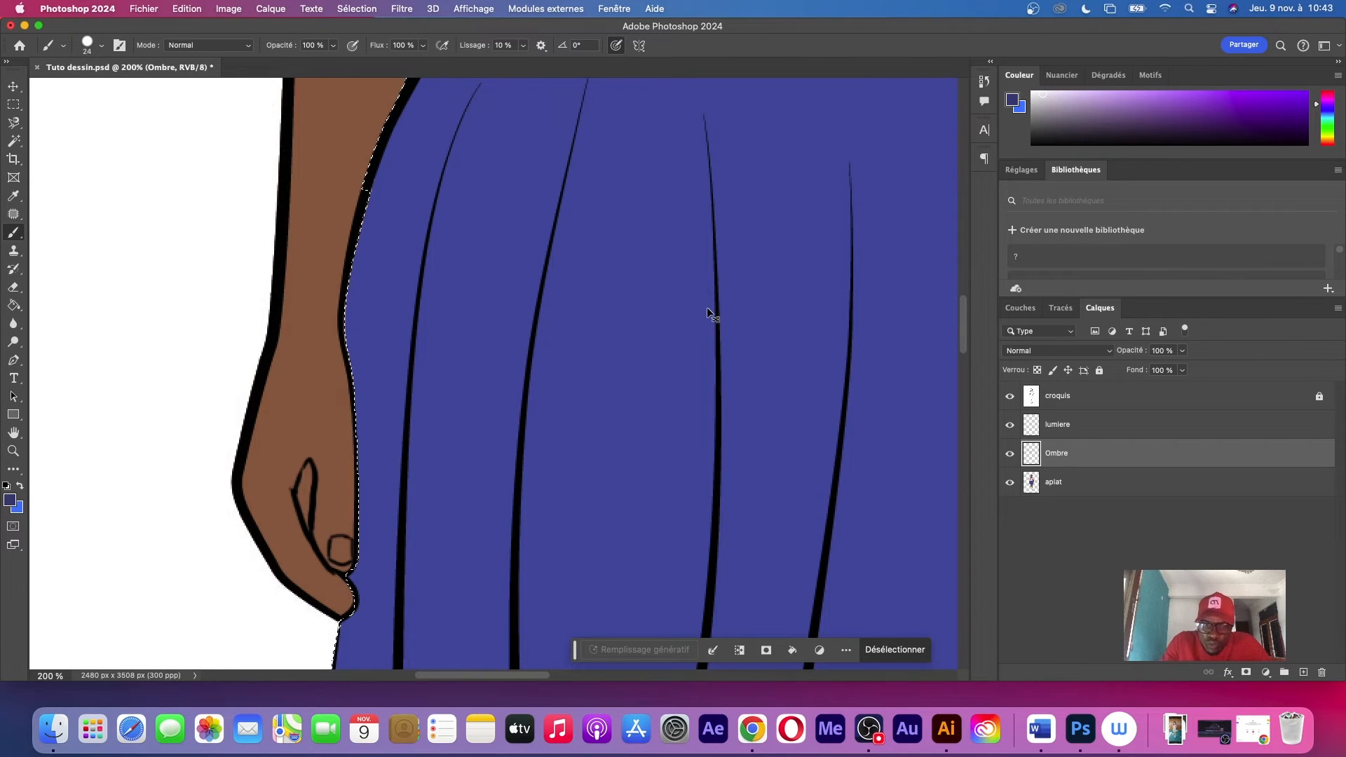
pyautogui.press('super+minus')
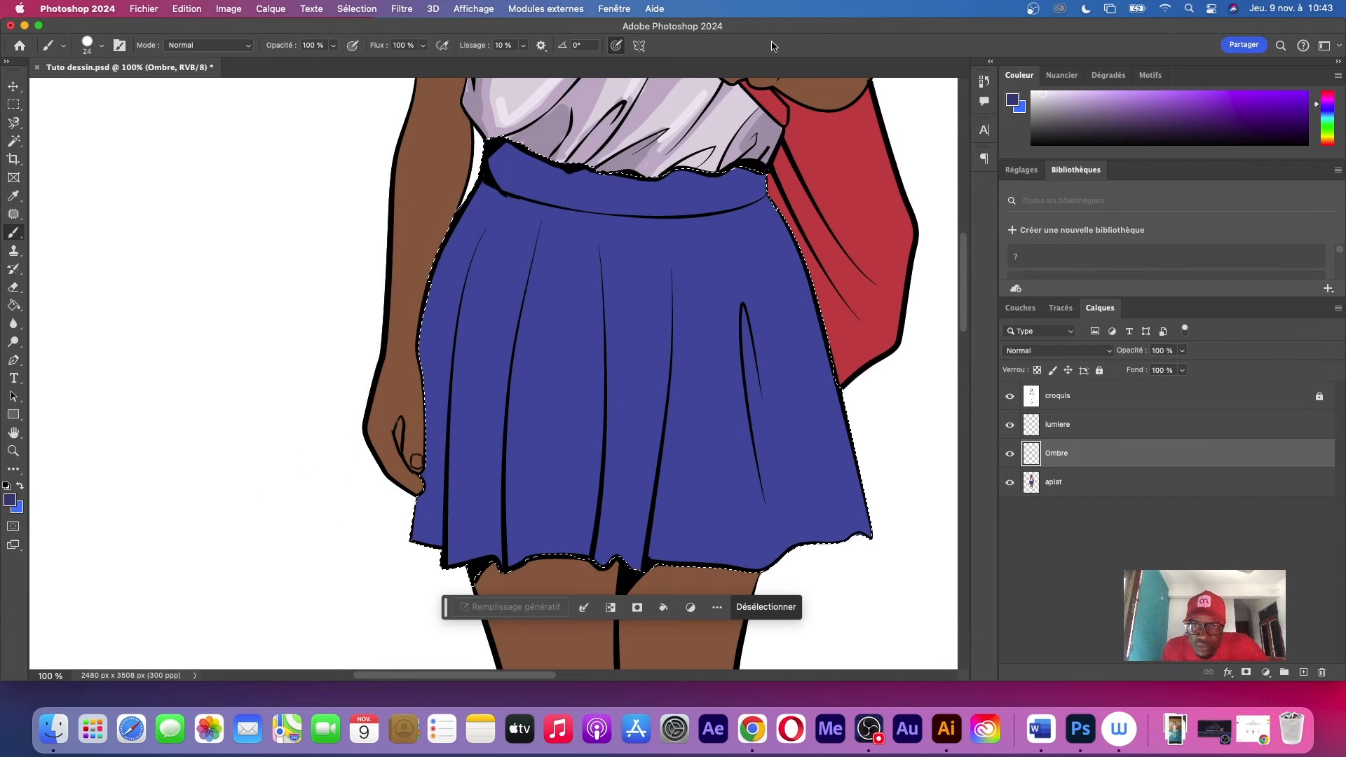
pyautogui.moveTo(673, 278); pyautogui.dragTo(692, 560)
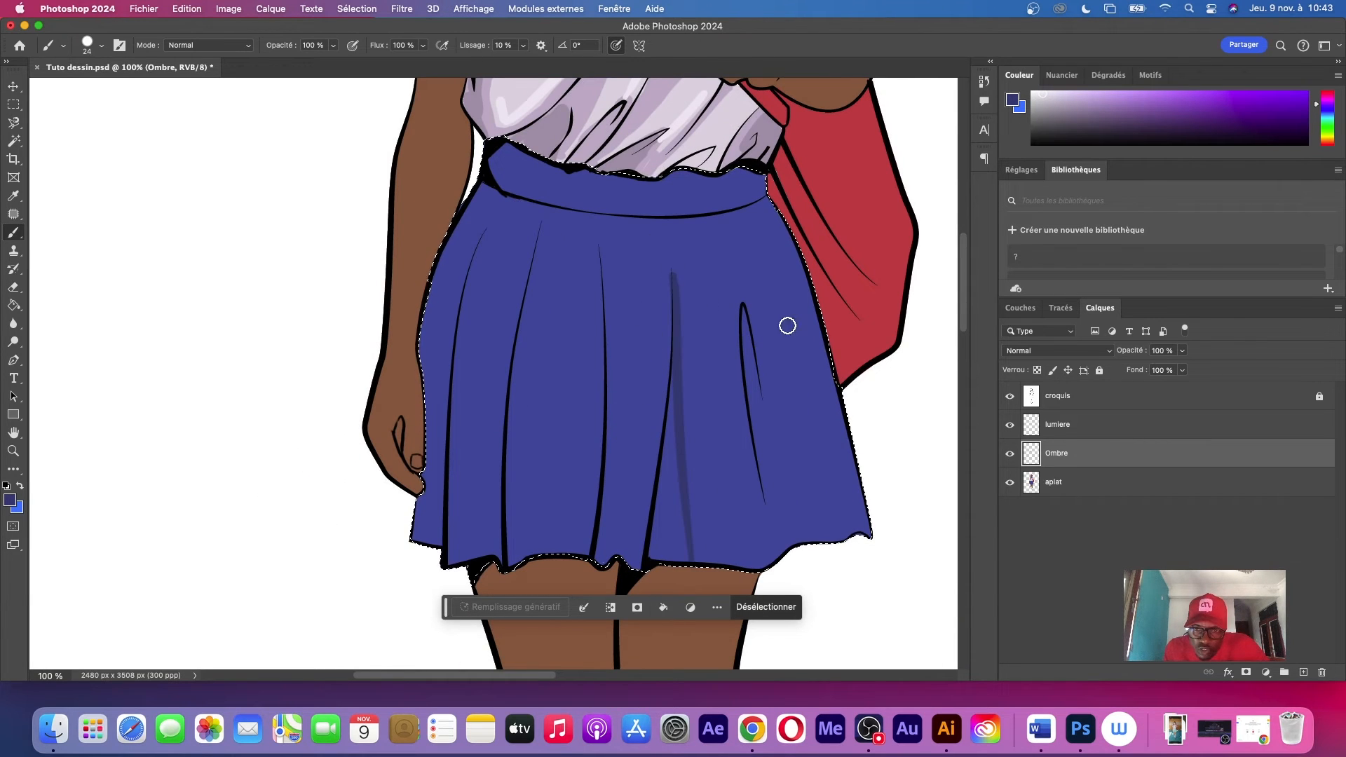
# Enlarge the brush to 45 px and fill a widening shadow beside that same pleat line down to the hem
pyautogui.rightClick(788, 325)
pyautogui.moveTo(881, 367); pyautogui.dragTo(892, 367)
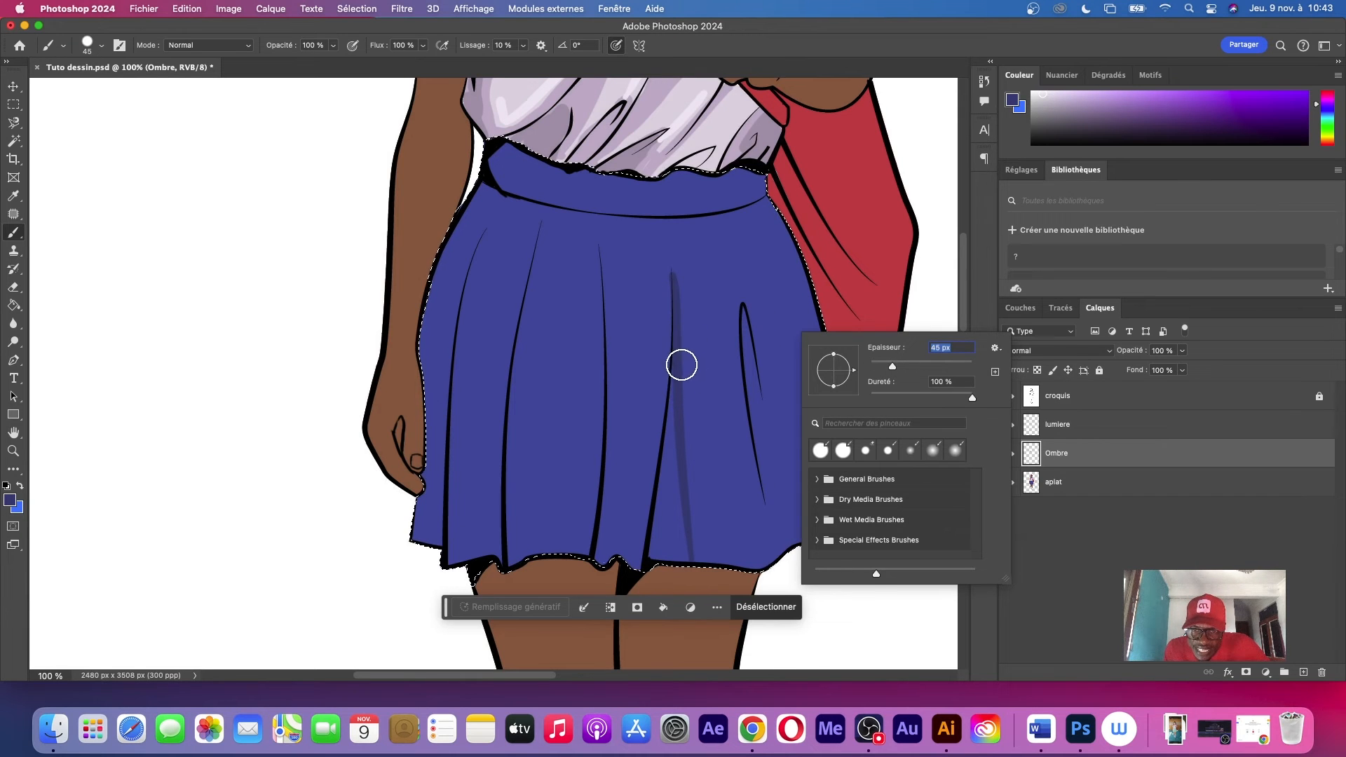
pyautogui.click(682, 366)
pyautogui.moveTo(677, 287); pyautogui.dragTo(686, 559)
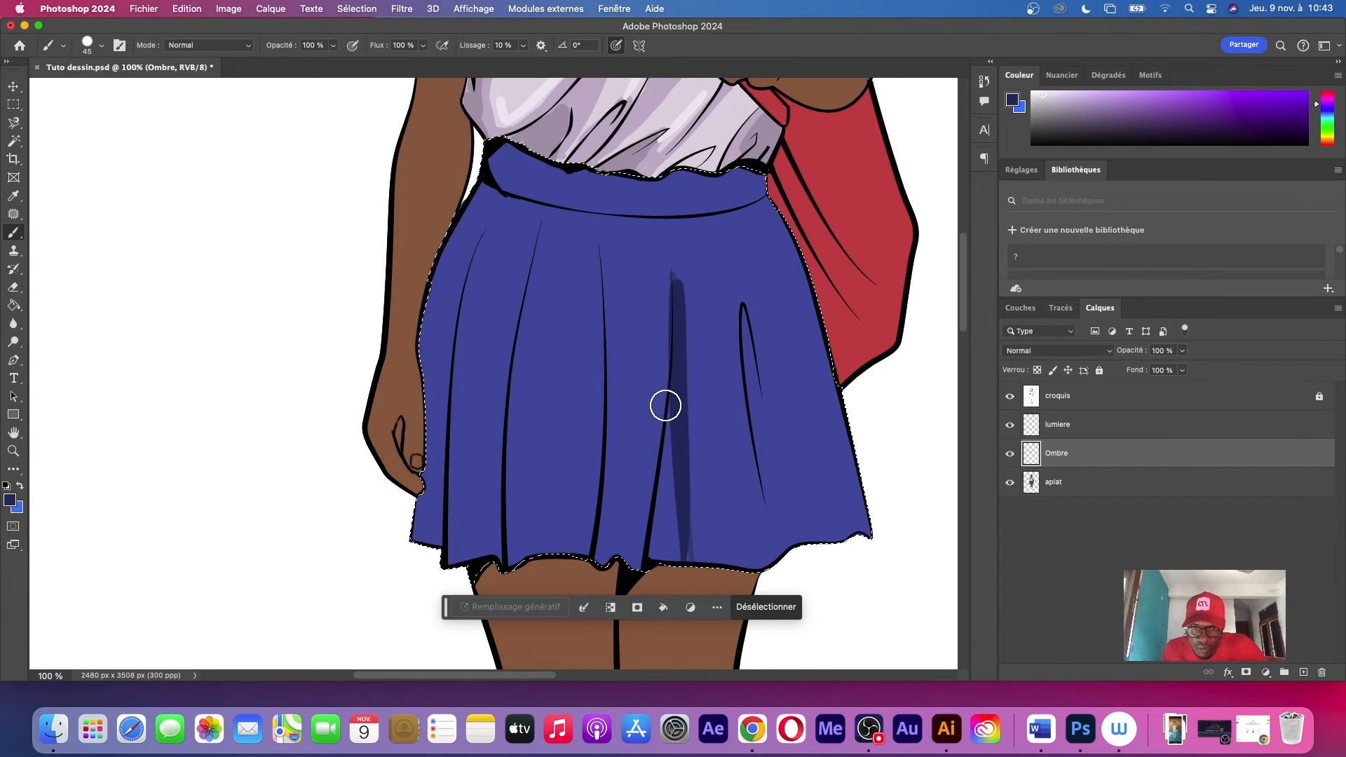
pyautogui.moveTo(663, 402); pyautogui.dragTo(649, 595)
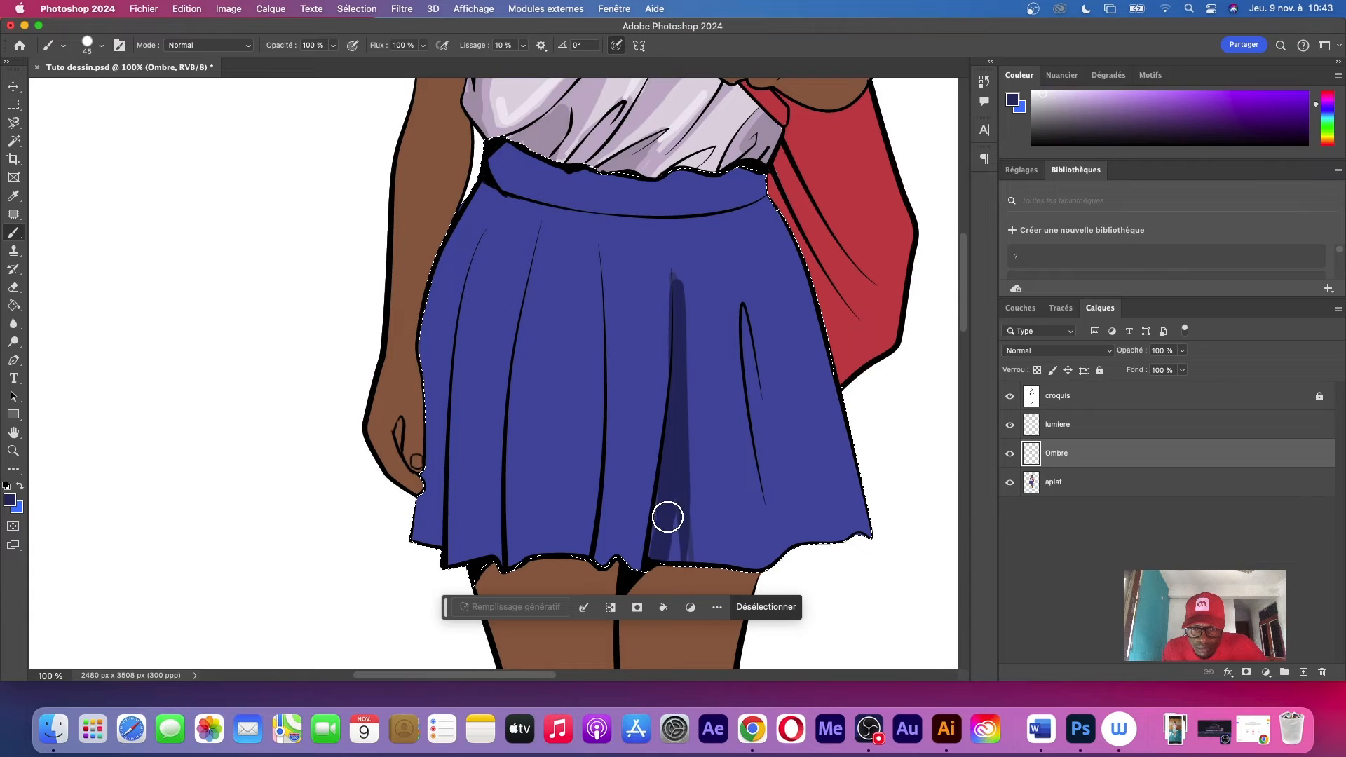
pyautogui.moveTo(675, 499); pyautogui.dragTo(662, 568)
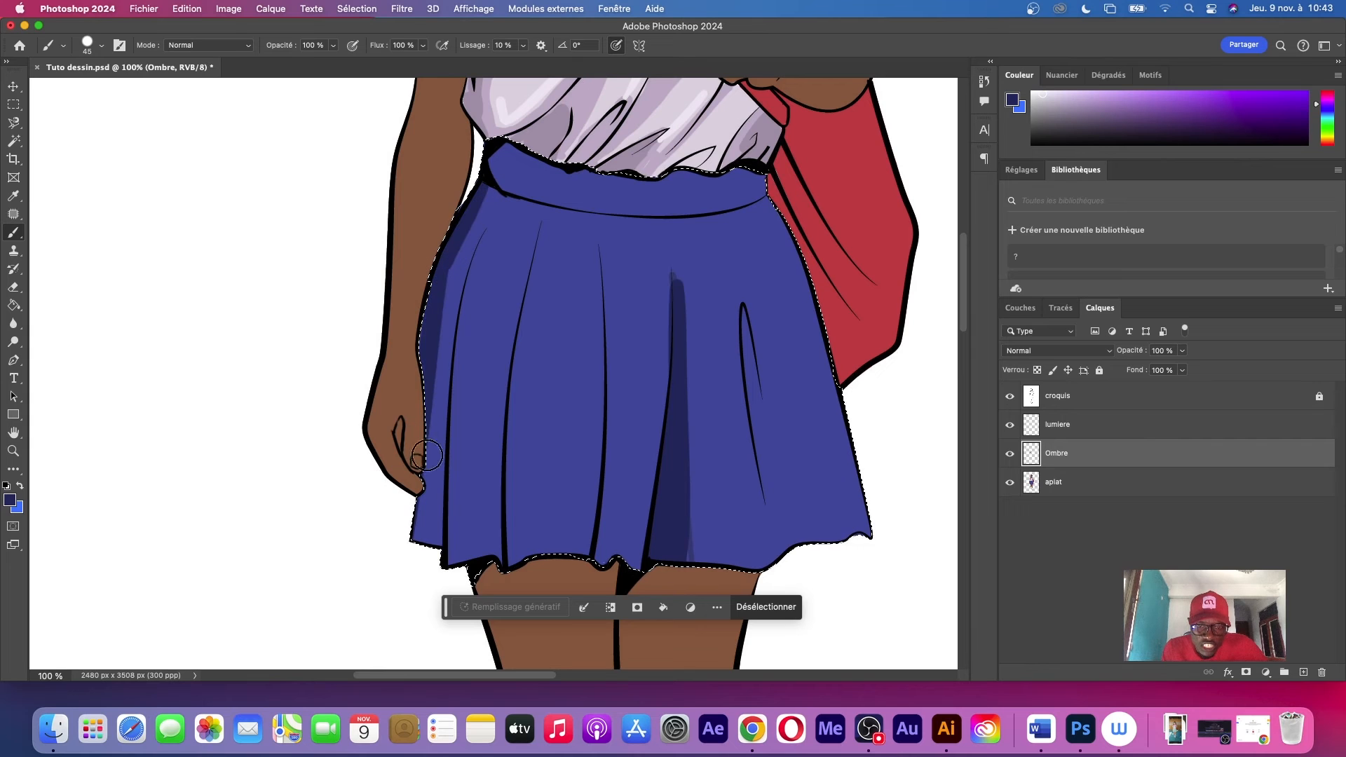
# Reduce the brush to 33 px and shade the outer side of the first pleat line near the hanging hand down to the hem
pyautogui.moveTo(480, 237); pyautogui.dragTo(460, 546)
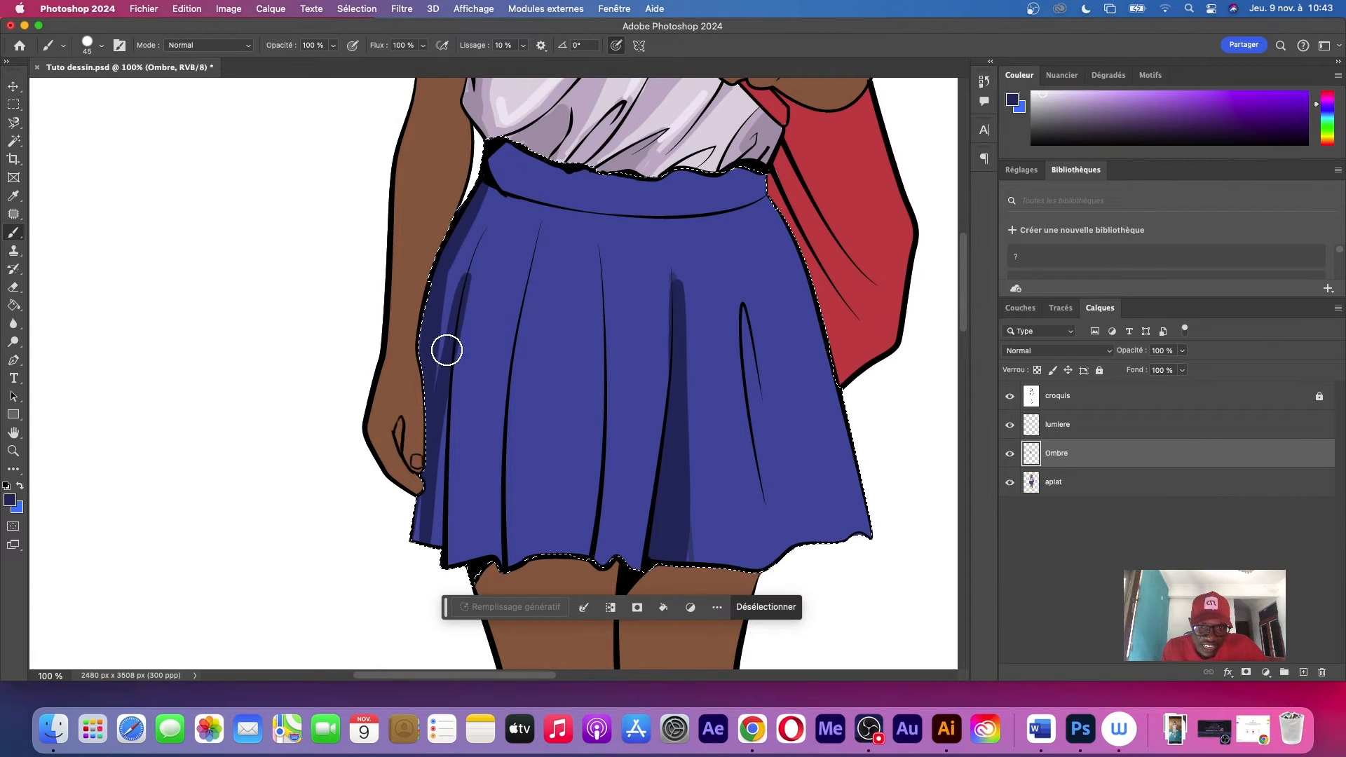
pyautogui.press('super+z')
pyautogui.rightClick(670, 221)
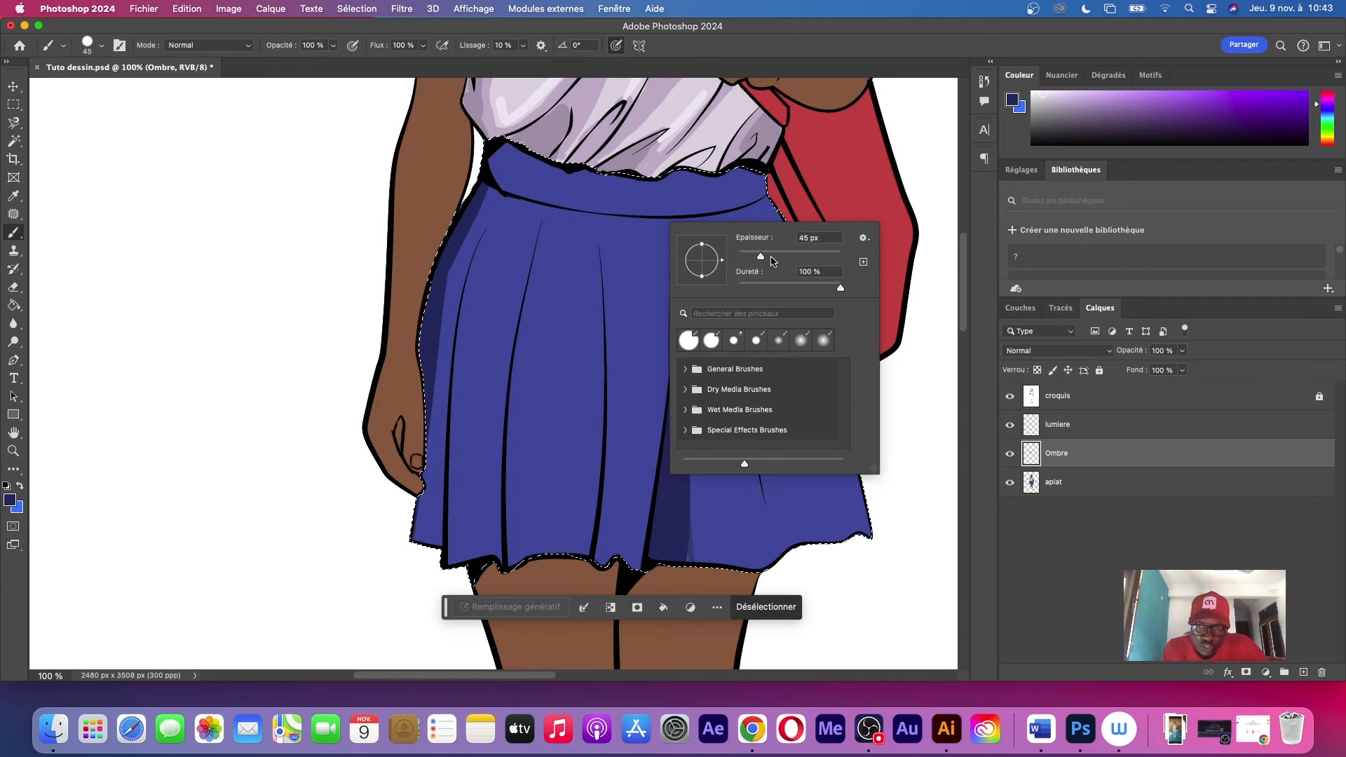
pyautogui.moveTo(760, 256); pyautogui.dragTo(754, 257)
pyautogui.moveTo(459, 314); pyautogui.dragTo(430, 589)
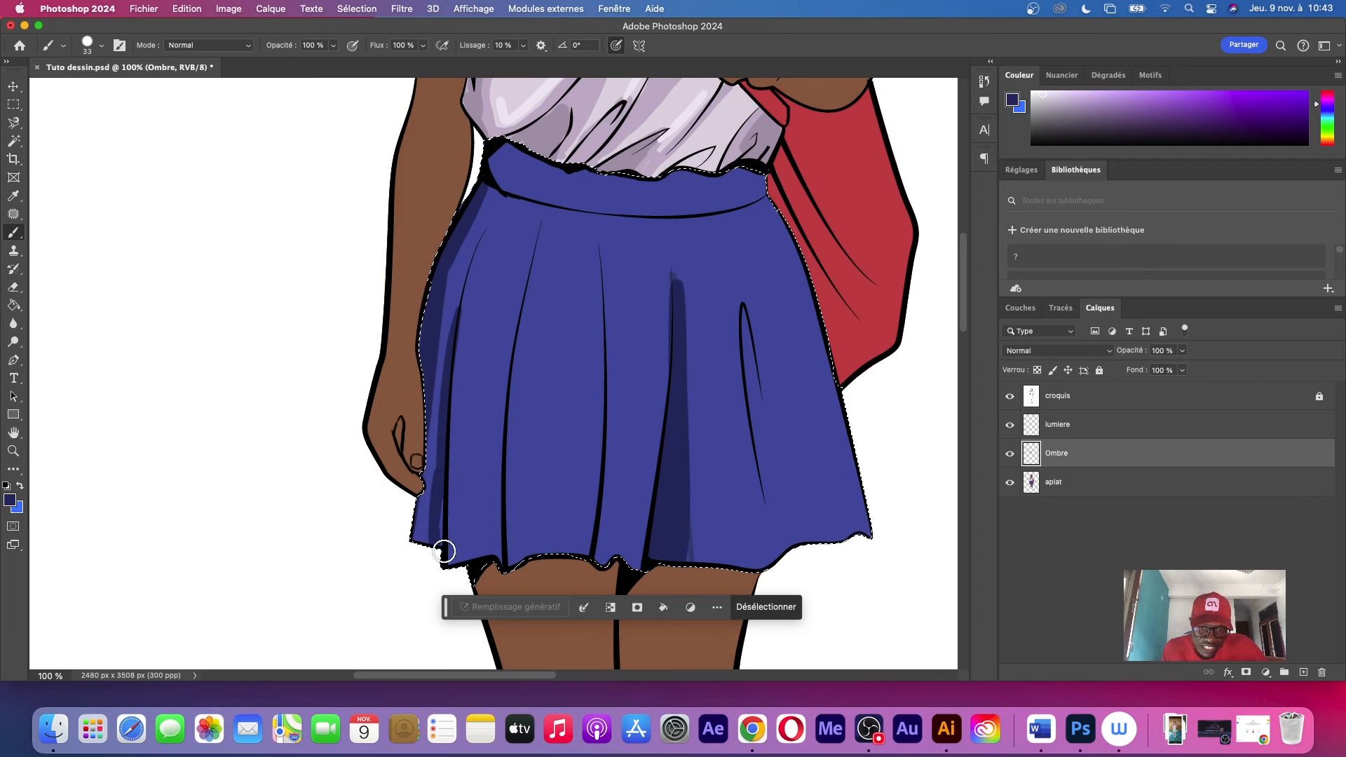
pyautogui.moveTo(433, 454)
pyautogui.mouseDown()
pyautogui.moveTo(439, 439)
pyautogui.moveTo(441, 495)
pyautogui.mouseUp()
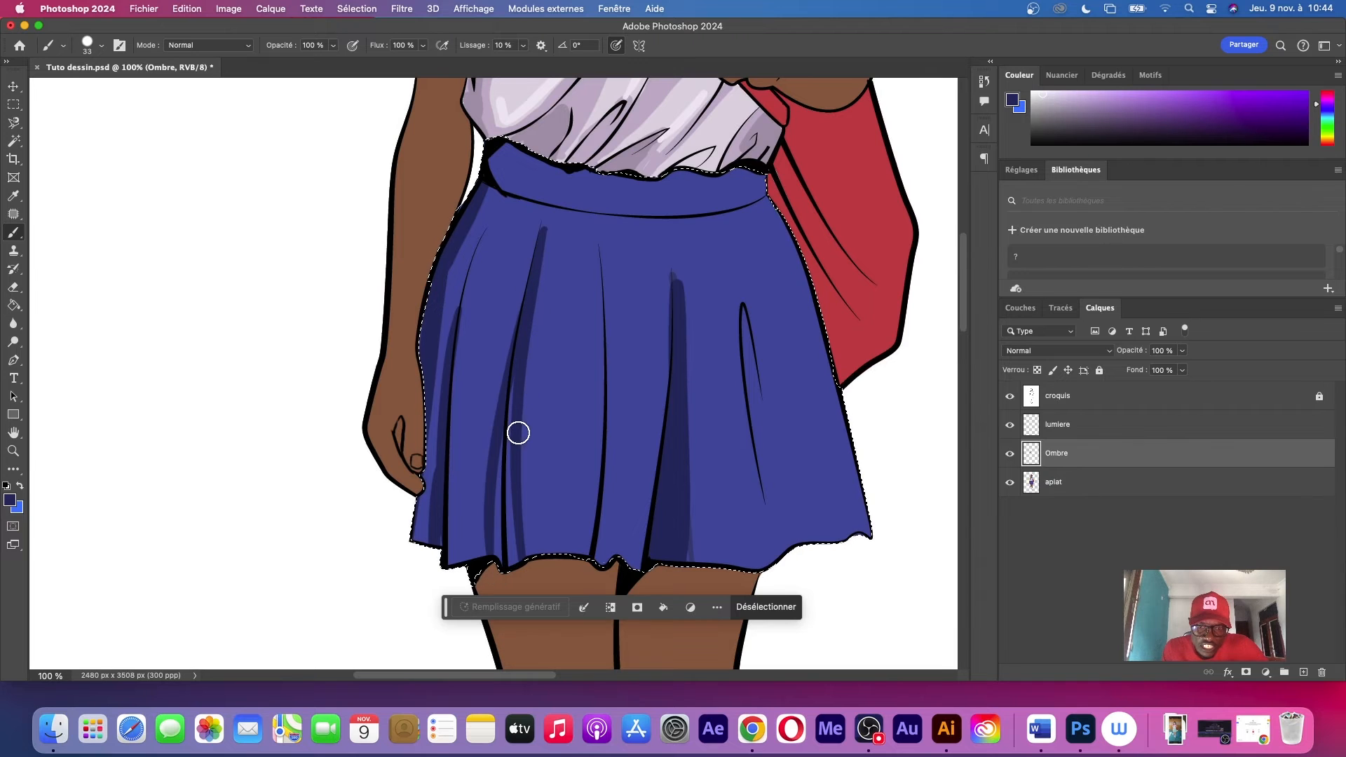
# Brush widening shadows along the second and third pleat lines and the looped fold on the bag side, reaching the hem
pyautogui.press('super+z')
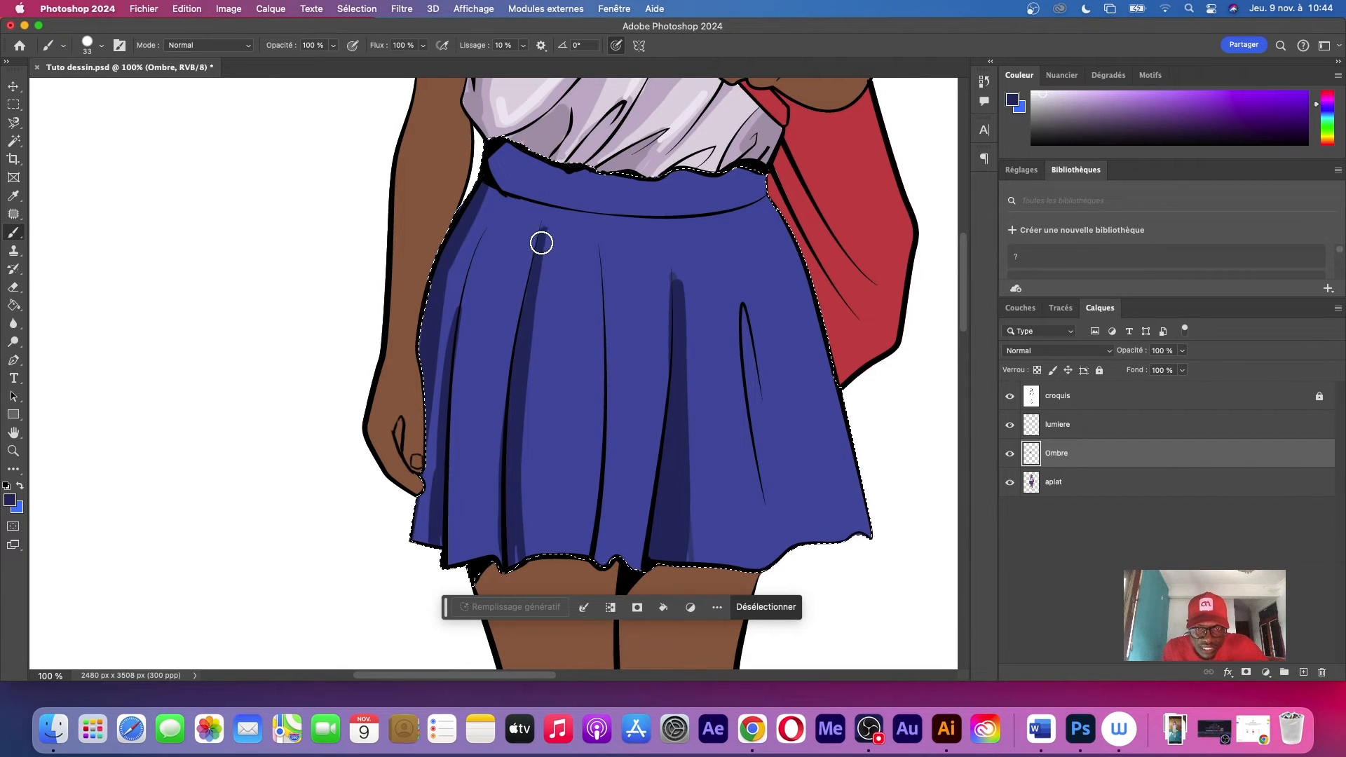
pyautogui.moveTo(543, 252); pyautogui.dragTo(553, 656)
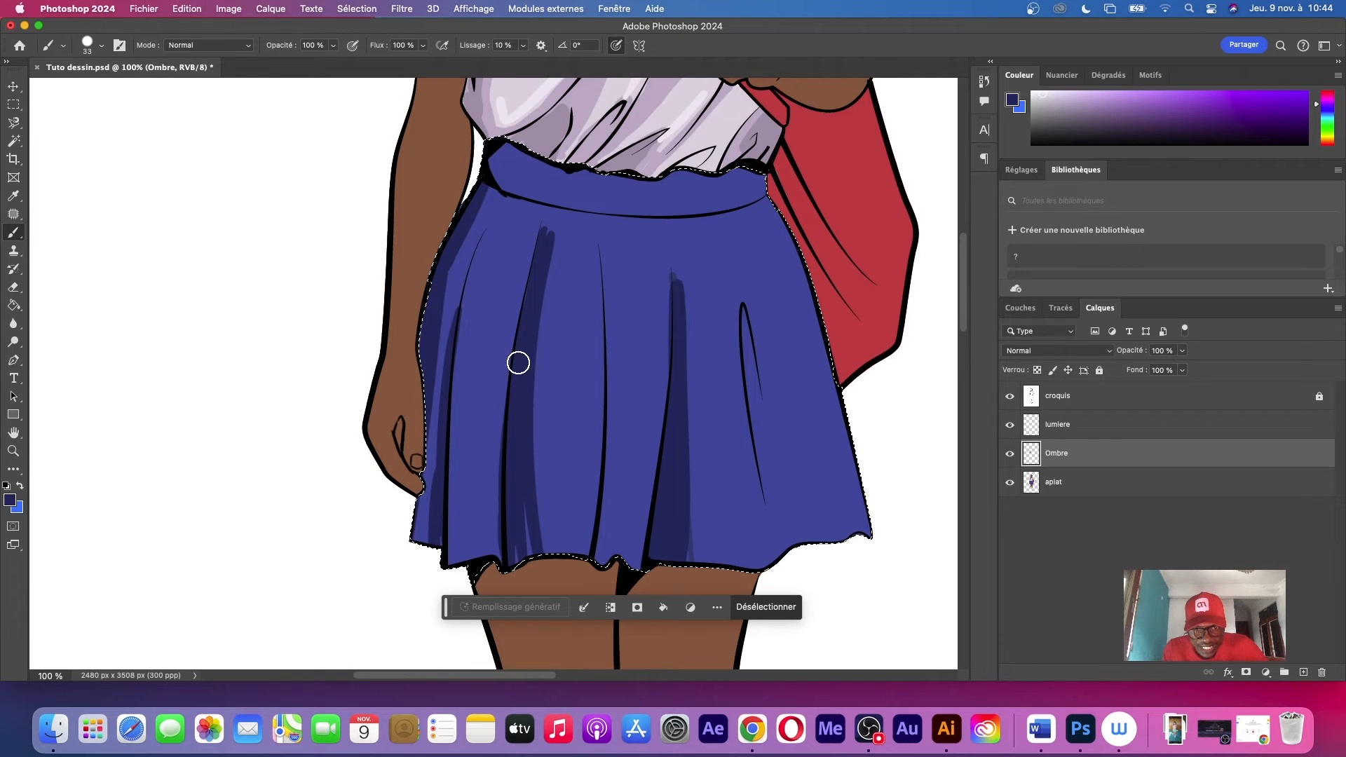
pyautogui.press('super+z')
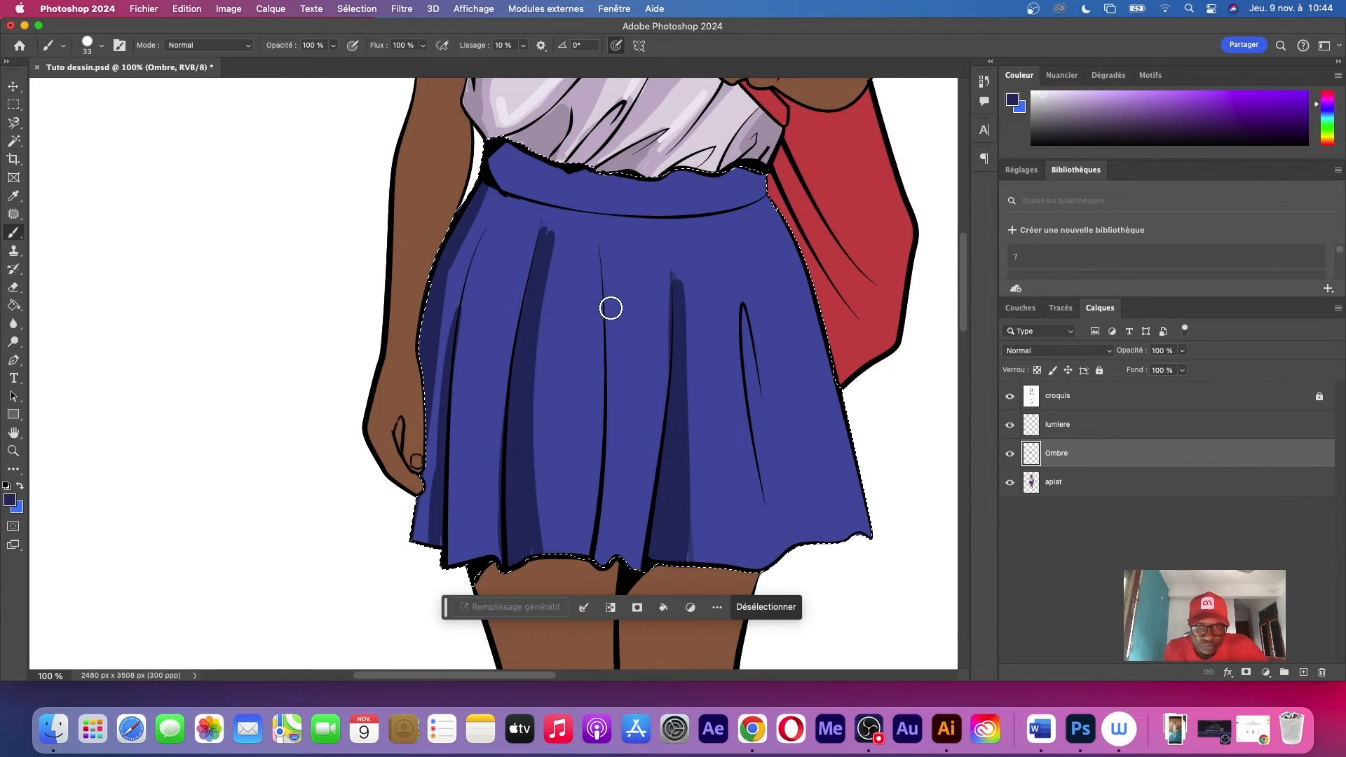
pyautogui.moveTo(598, 249); pyautogui.dragTo(555, 551)
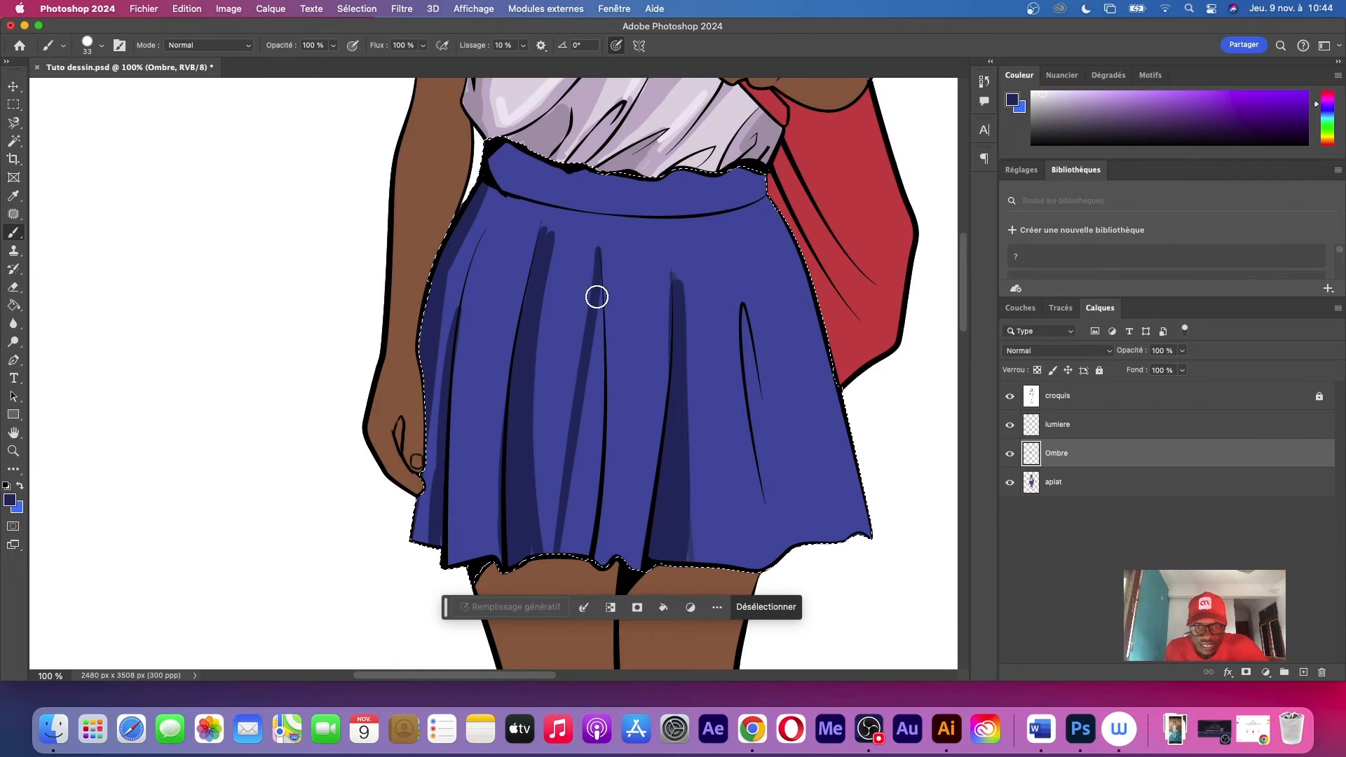
pyautogui.press('super+z')
pyautogui.moveTo(602, 263); pyautogui.dragTo(566, 553)
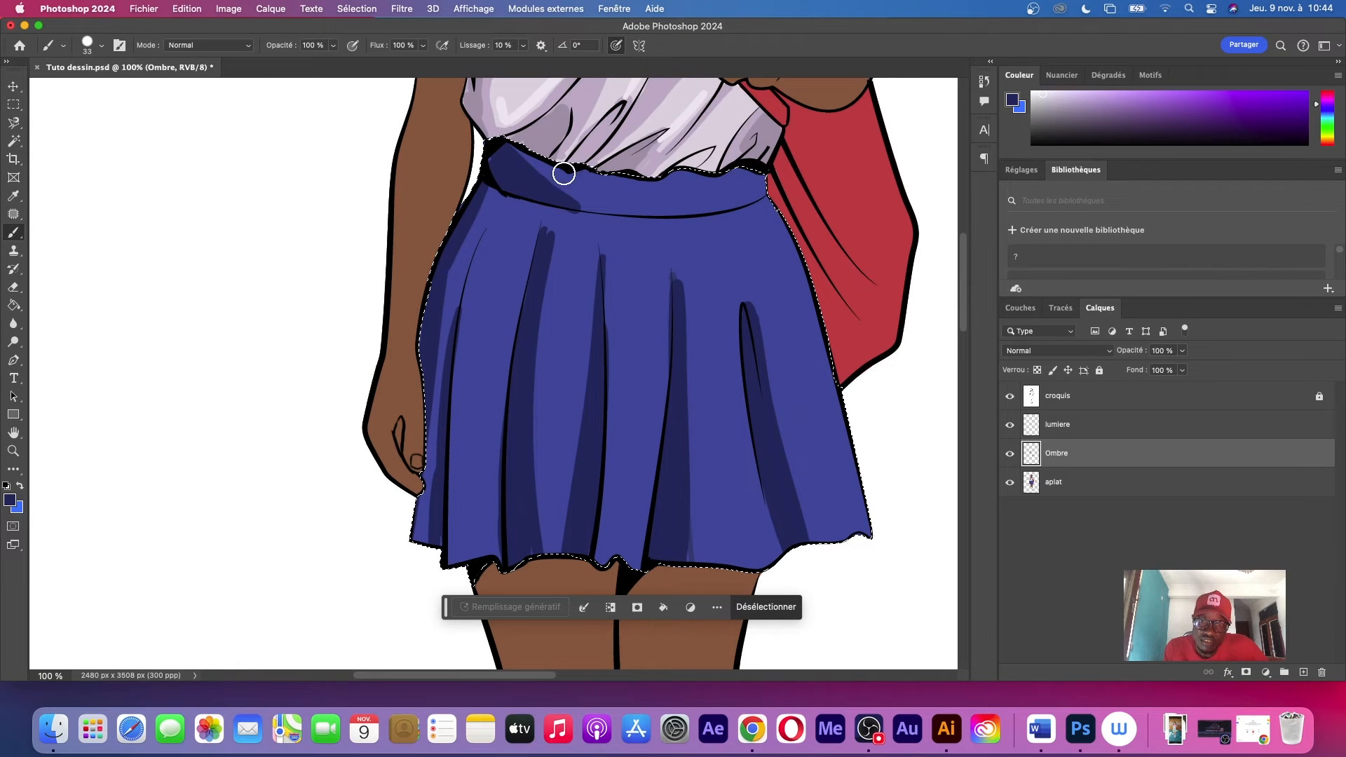
# Shade the waistband beneath the shirt's hem and along its lower seam, turning on pen-pressure control for brush opacity
pyautogui.moveTo(517, 156); pyautogui.dragTo(615, 183)
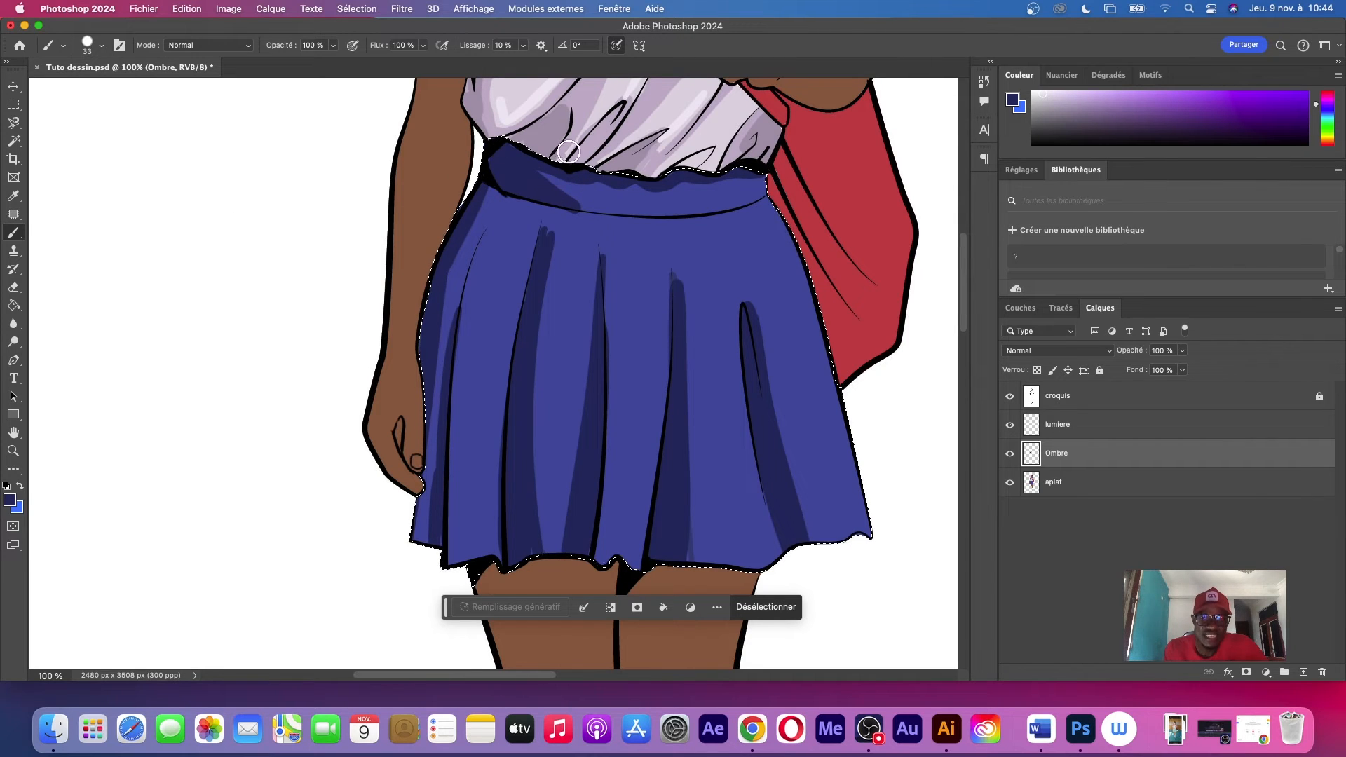
pyautogui.click(354, 48)
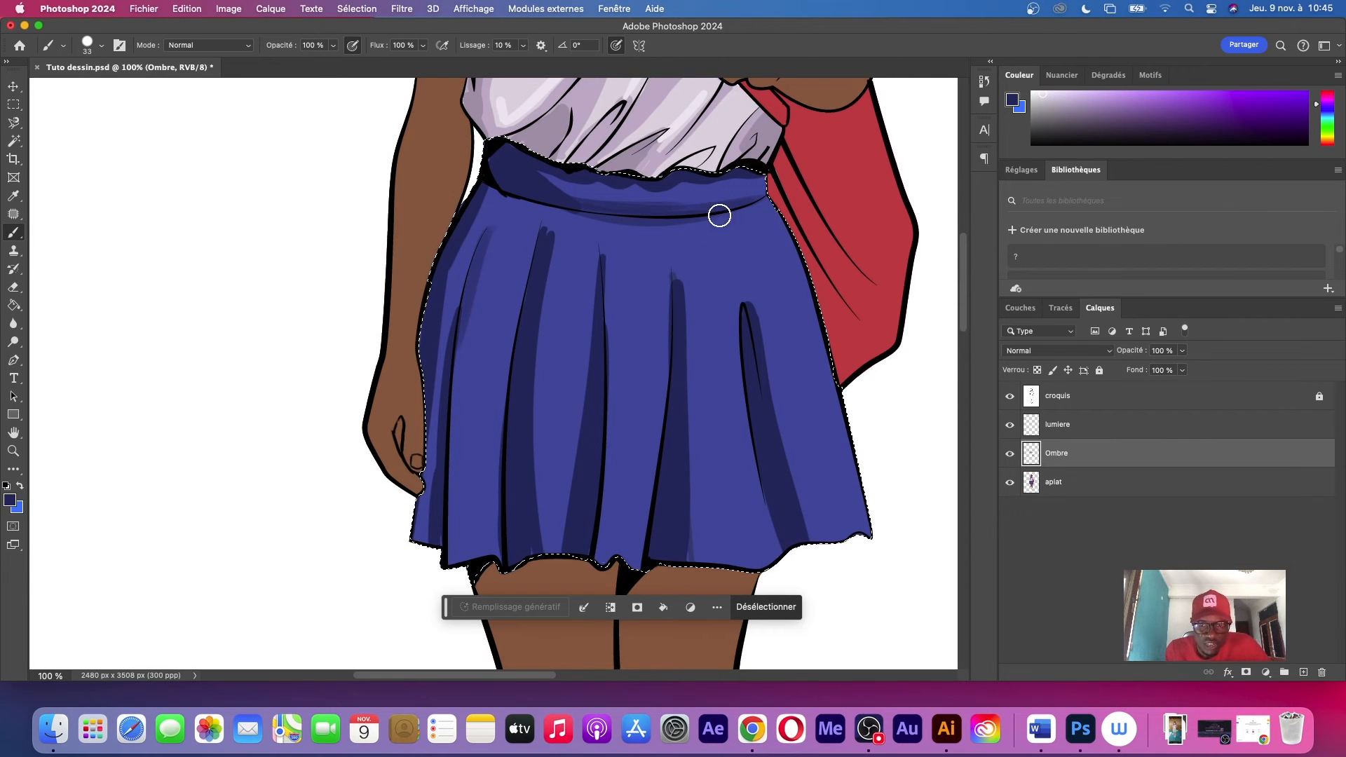
# Enlarge the brush to 96 px and add soft, lighter shadow bands beside the looped fold and the pleats
pyautogui.rightClick(738, 329)
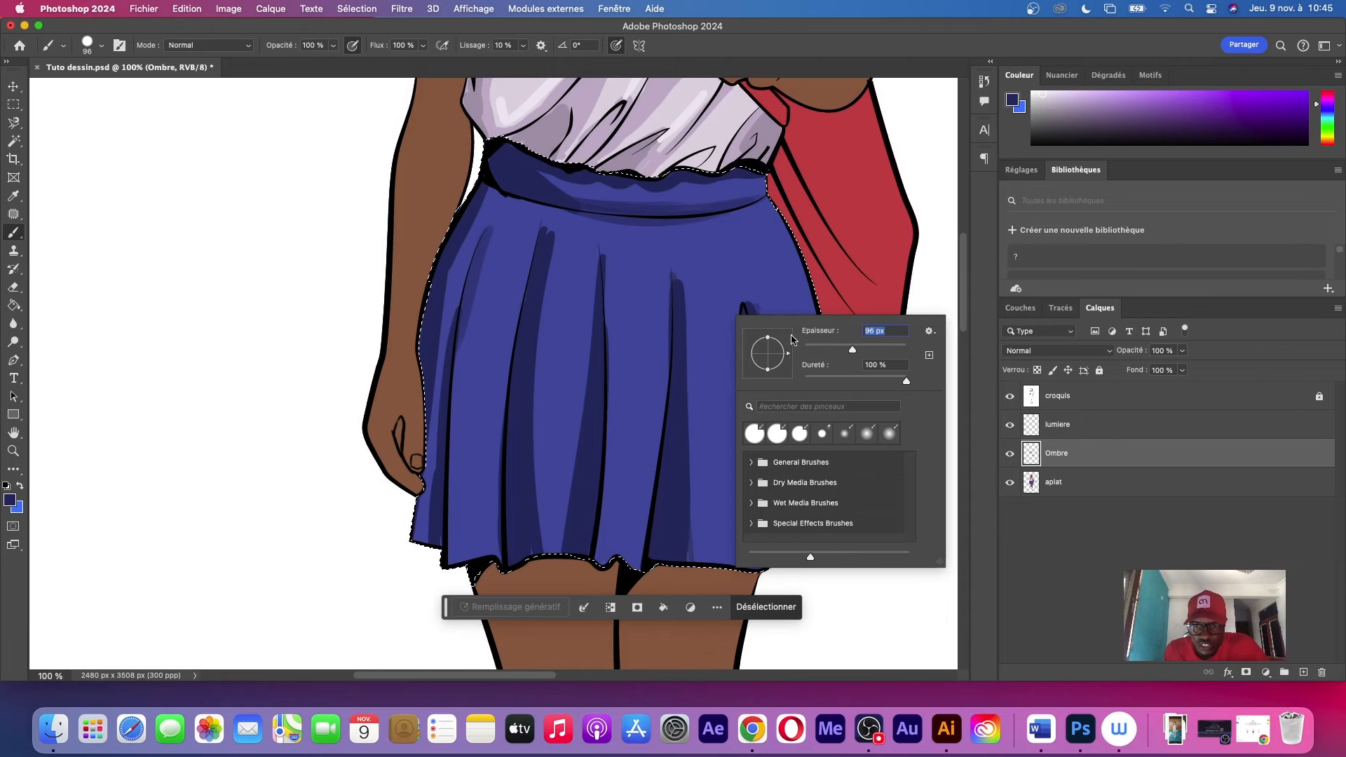
pyautogui.press('Return')
pyautogui.moveTo(690, 273); pyautogui.dragTo(724, 572)
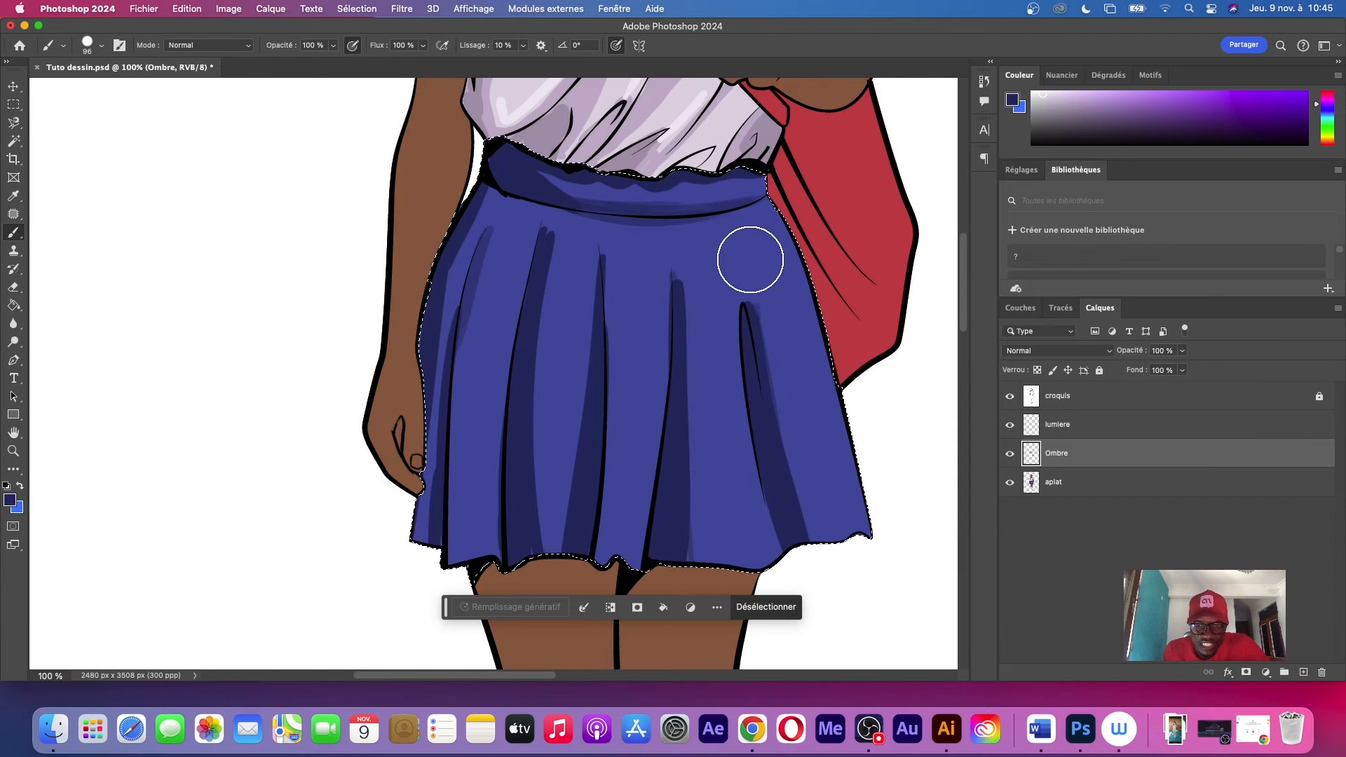
pyautogui.moveTo(765, 318); pyautogui.dragTo(774, 525)
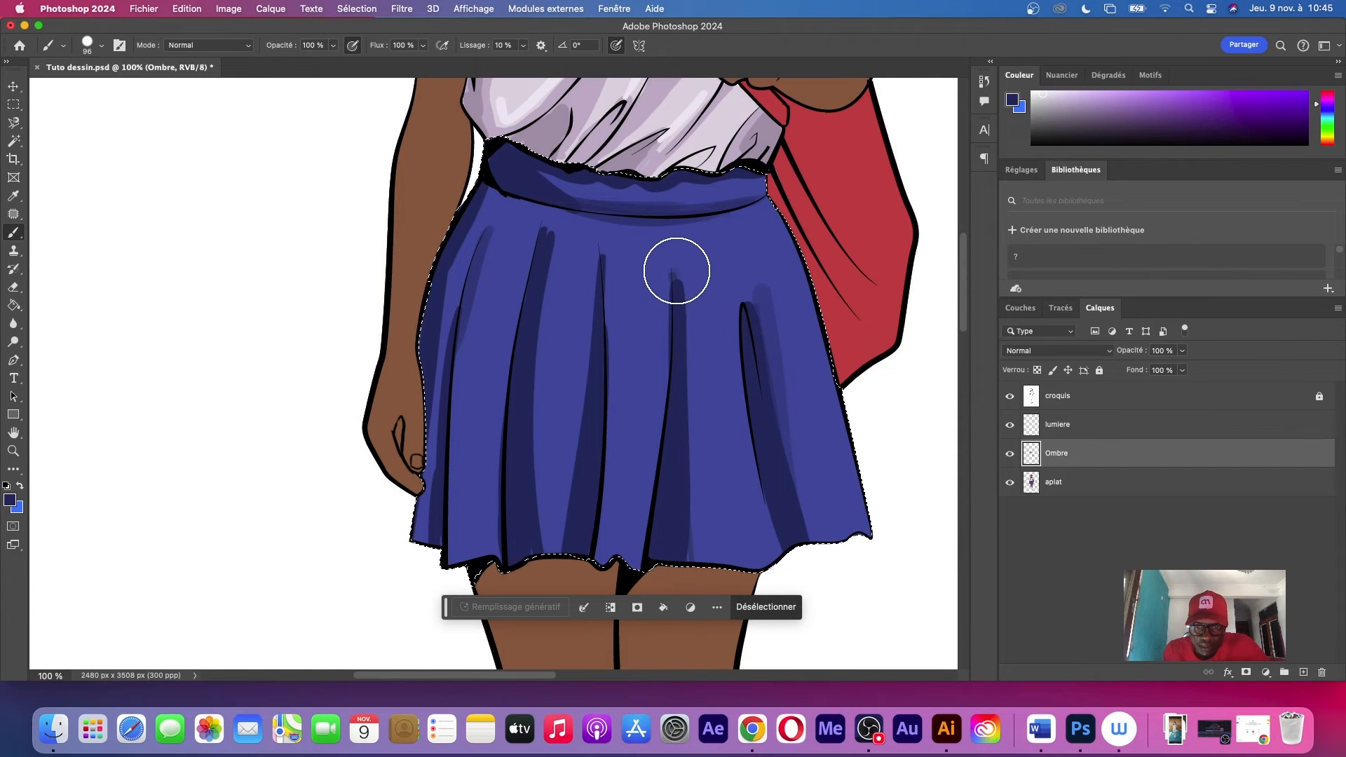
pyautogui.moveTo(599, 295); pyautogui.dragTo(568, 553)
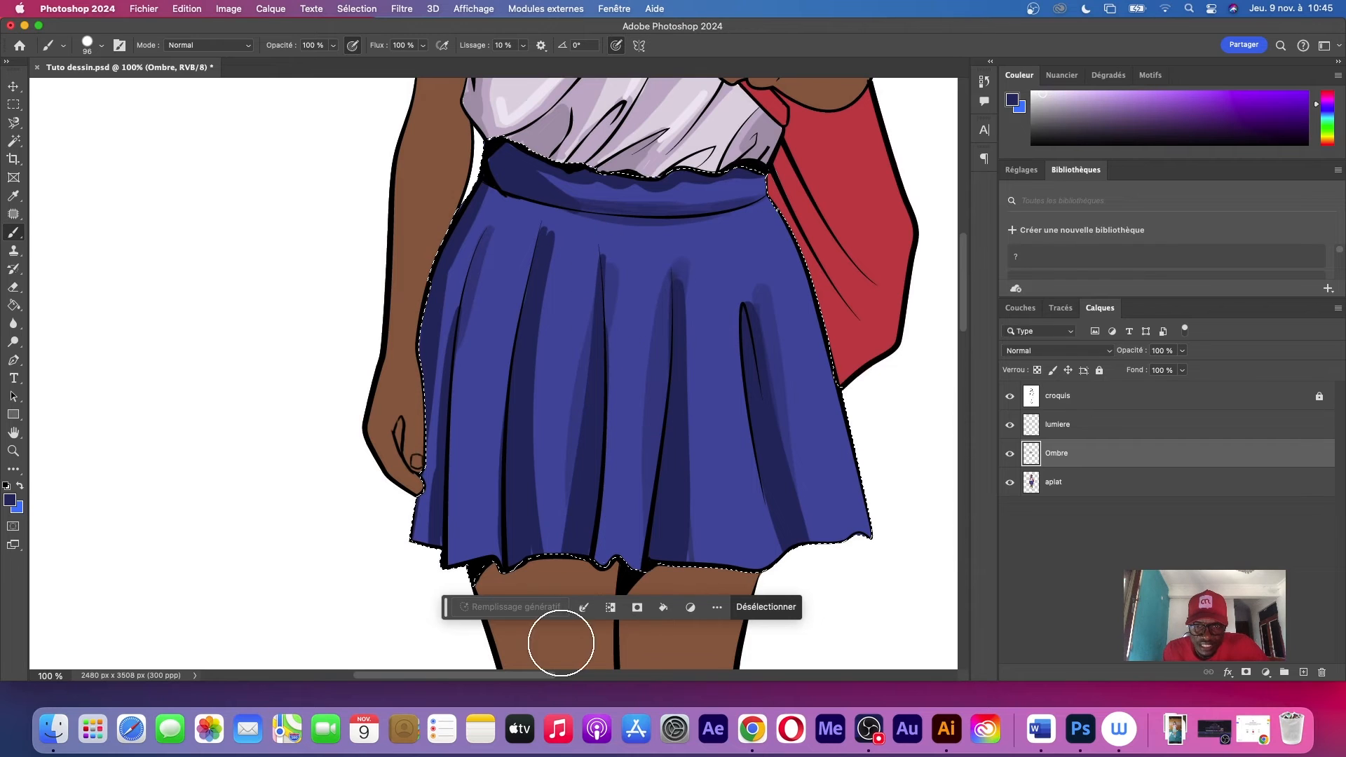
pyautogui.moveTo(553, 242); pyautogui.dragTo(527, 589)
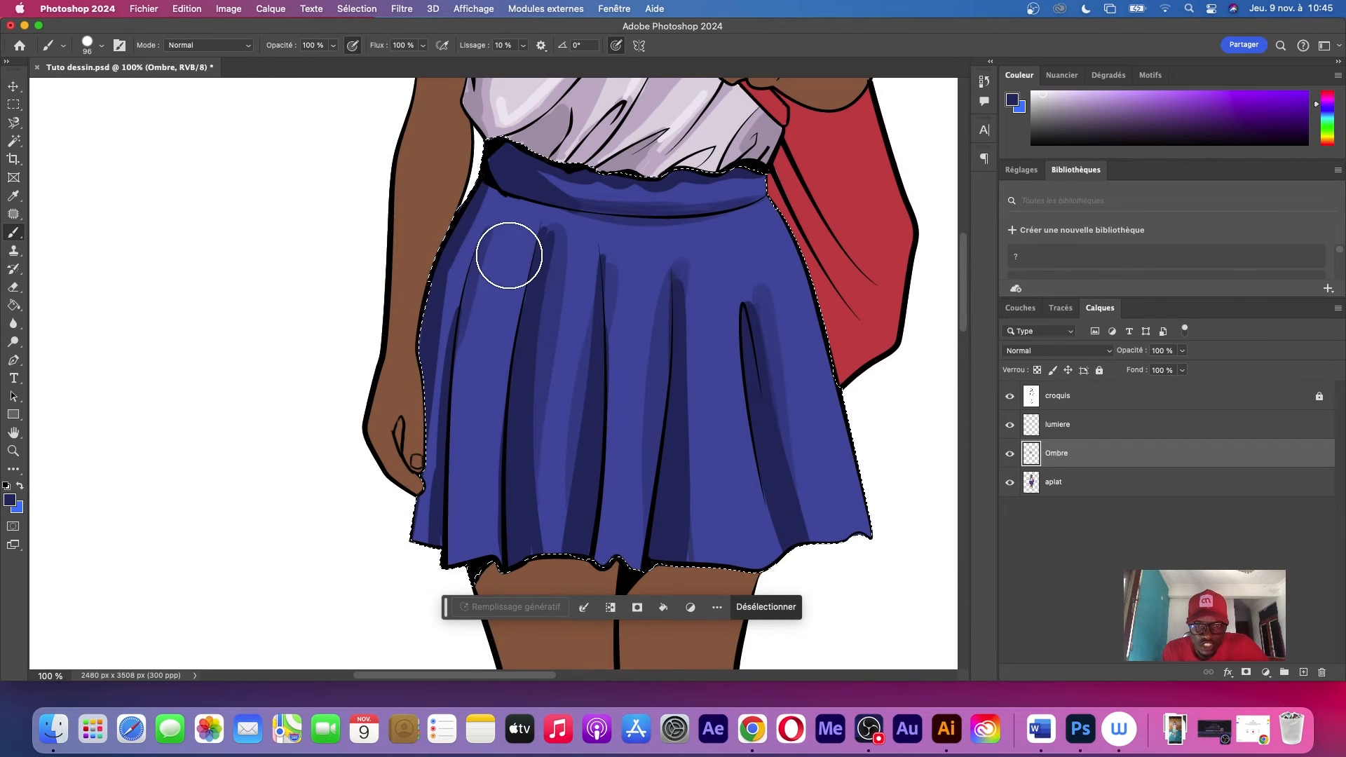
# Add soft shadows on the waistband, along the skirt's outer edge on the bag side and beside the pleat before the looped fold
pyautogui.moveTo(721, 138); pyautogui.dragTo(579, 194)
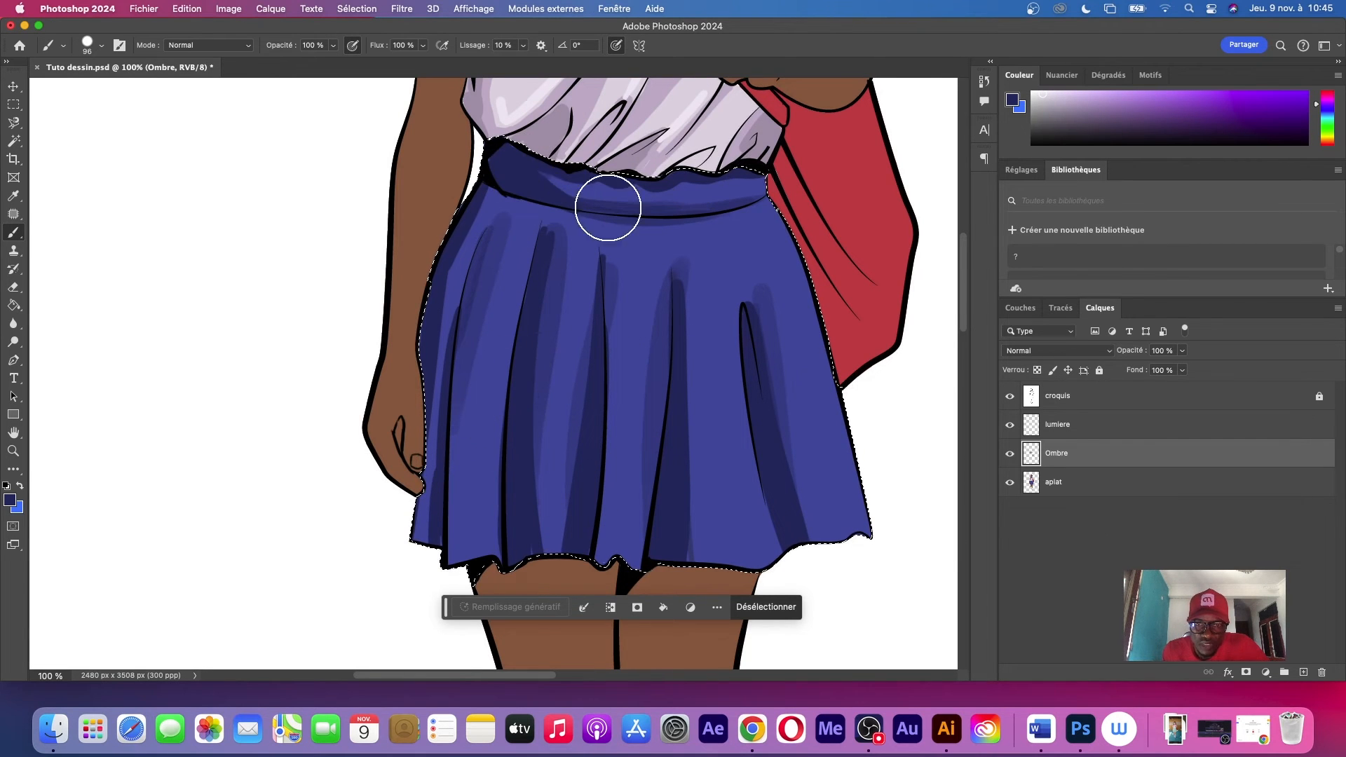
pyautogui.moveTo(769, 225); pyautogui.dragTo(868, 640)
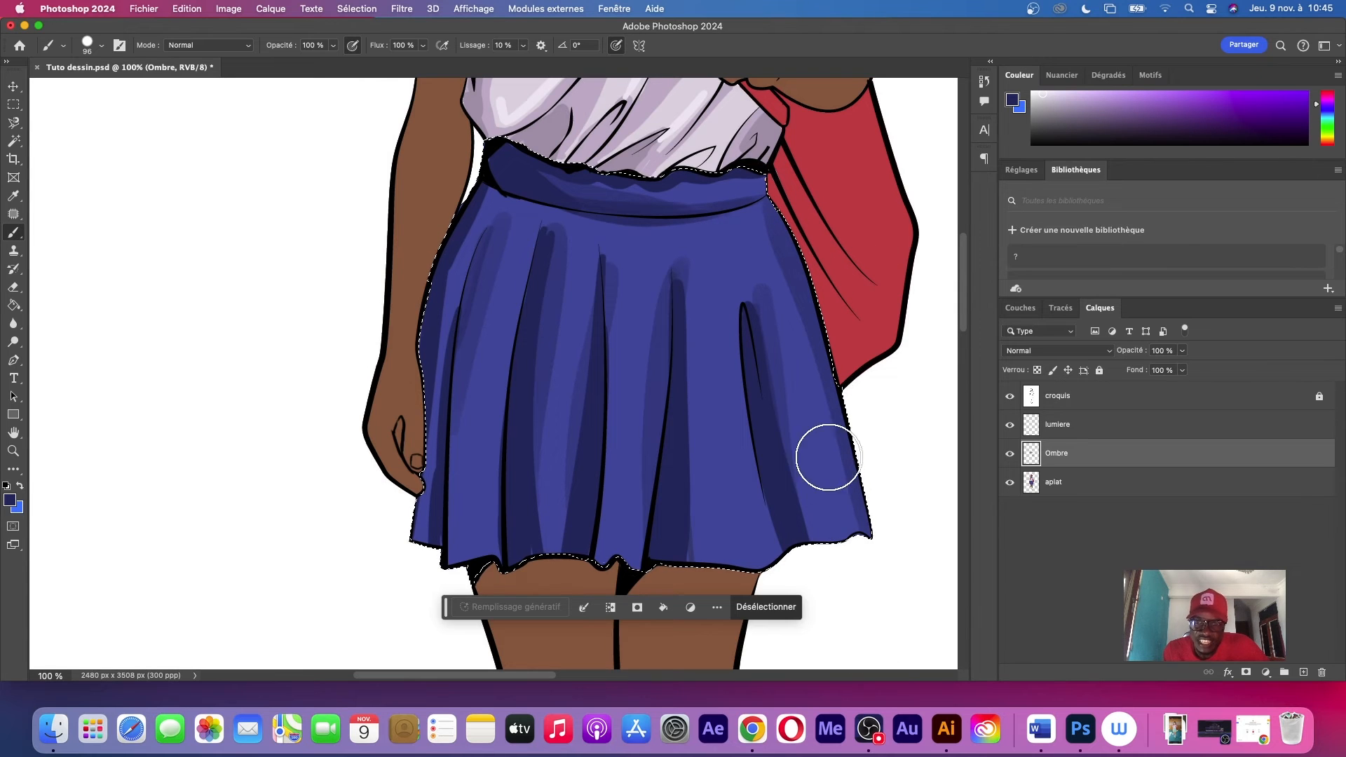
pyautogui.moveTo(687, 286); pyautogui.dragTo(745, 645)
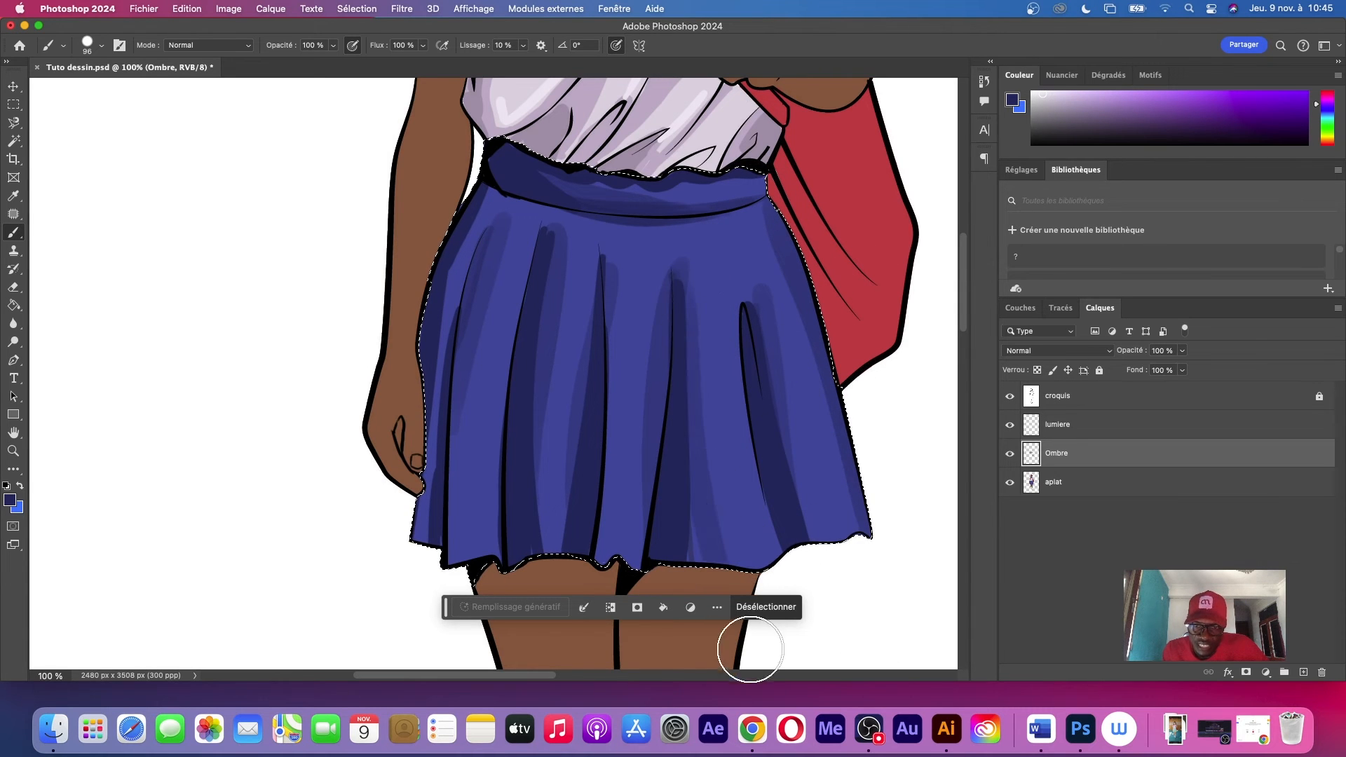
# Activate the lumiere layer and set the brush colour to a lighter shade of the blue sampled from the skirt
pyautogui.press('z')
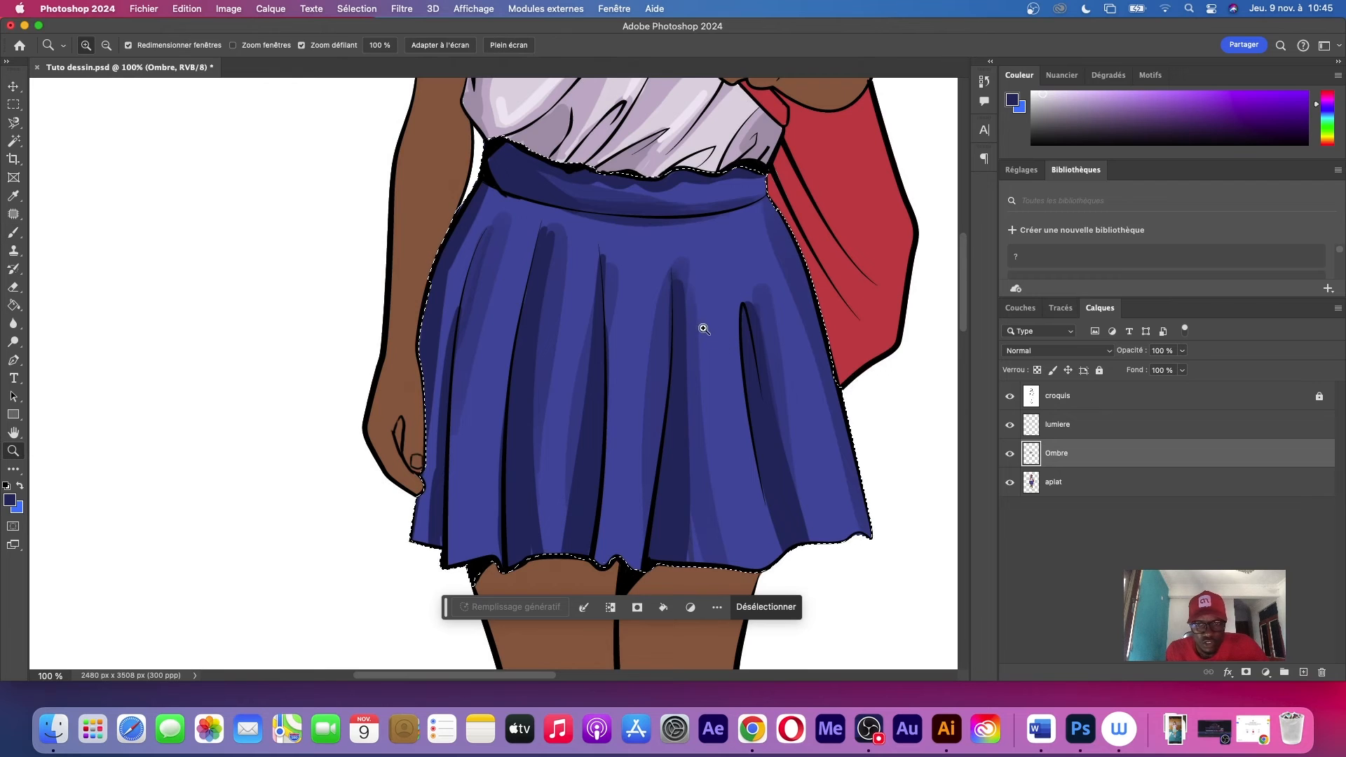
pyautogui.moveTo(700, 336)
pyautogui.mouseDown()
pyautogui.moveTo(601, 378)
pyautogui.moveTo(616, 399)
pyautogui.moveTo(685, 427)
pyautogui.moveTo(781, 390)
pyautogui.mouseUp()
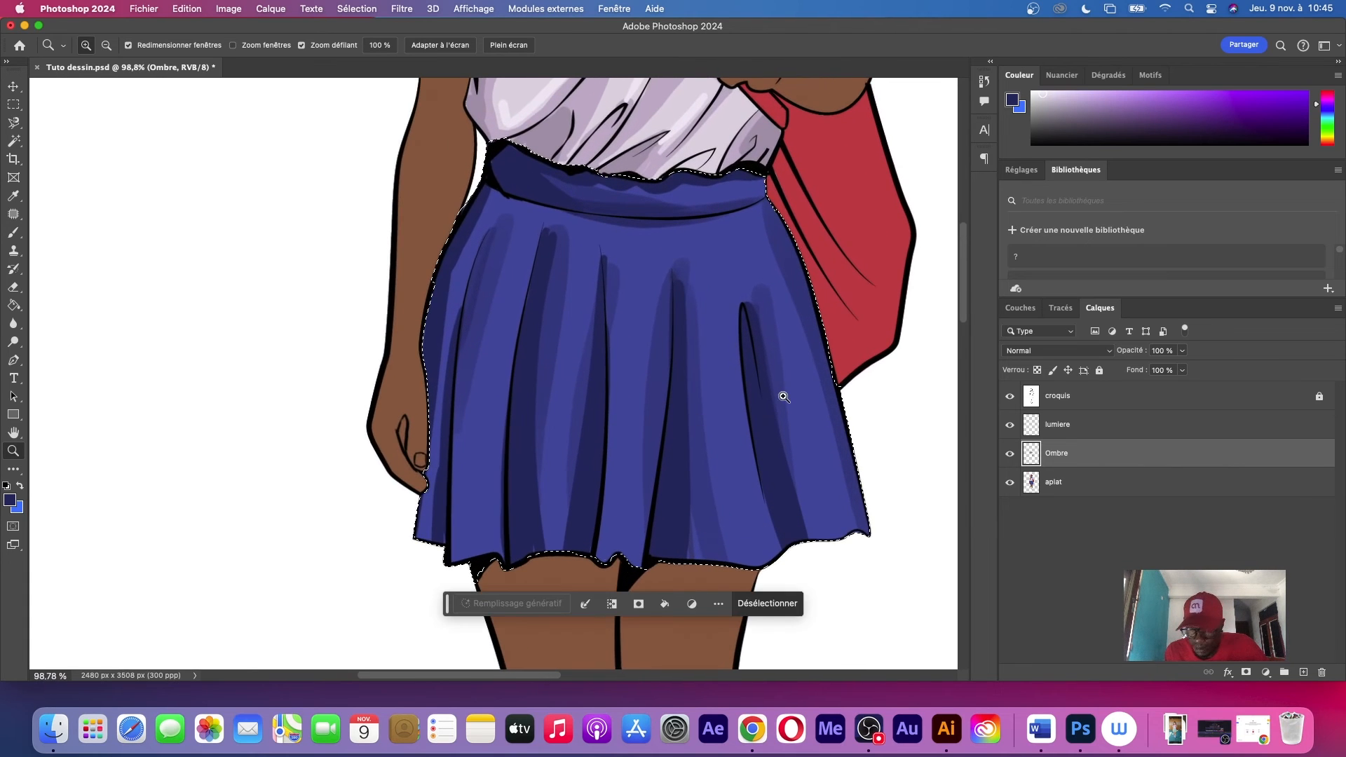
pyautogui.click(1093, 423)
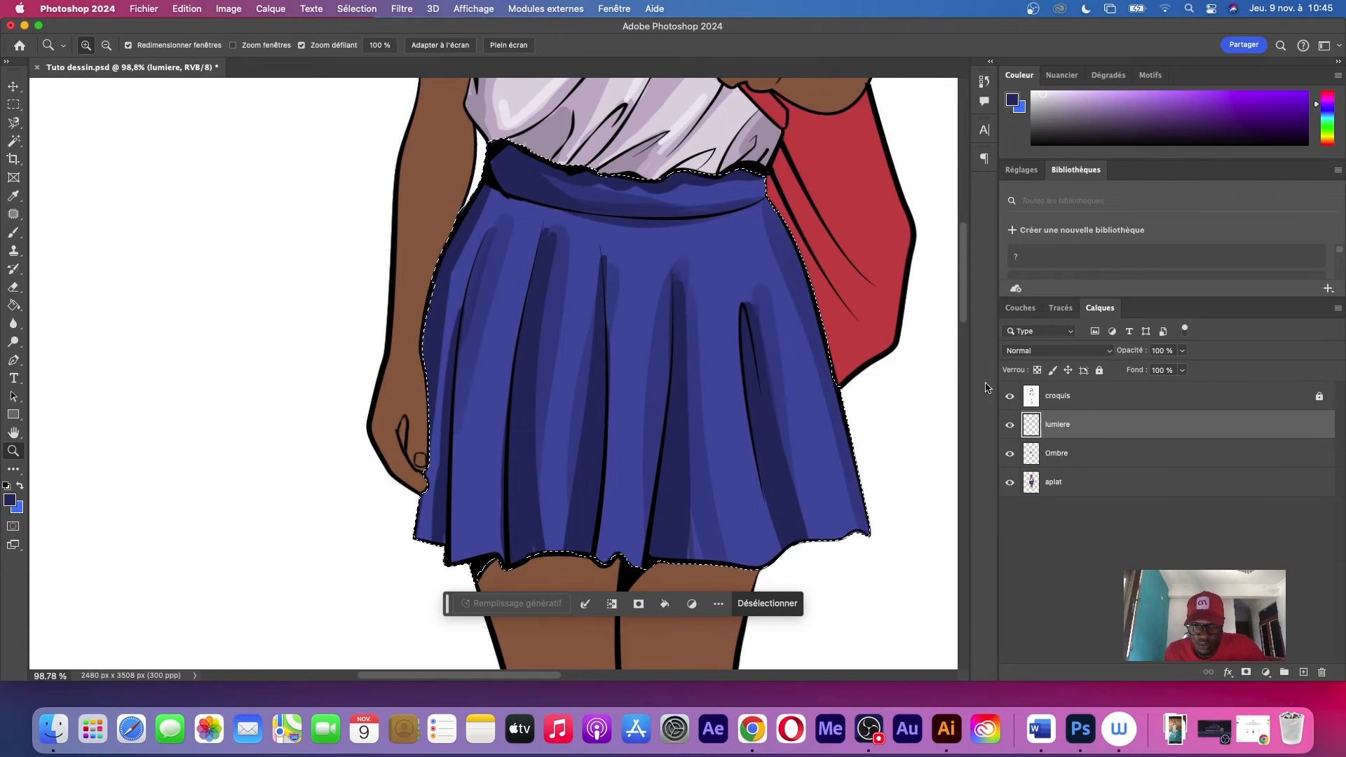
pyautogui.click(9, 504)
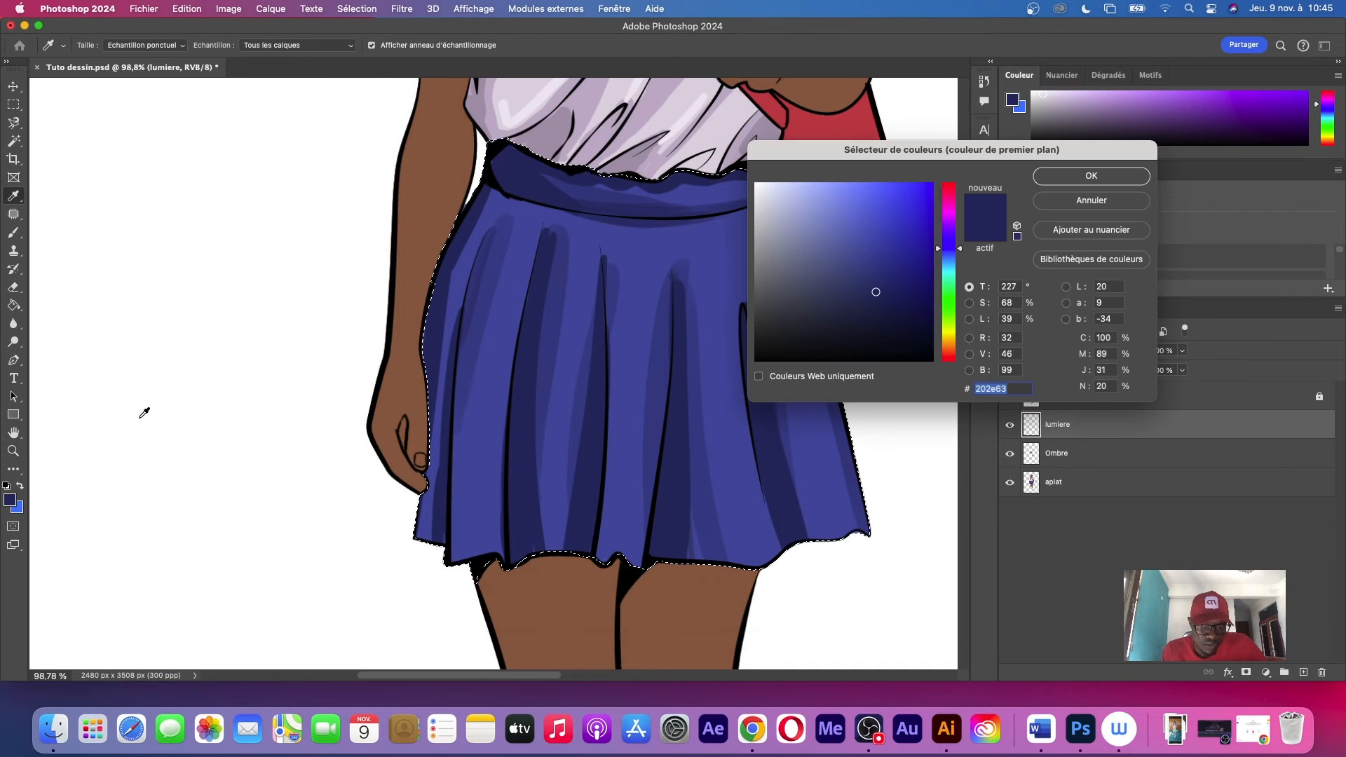
pyautogui.click(656, 244)
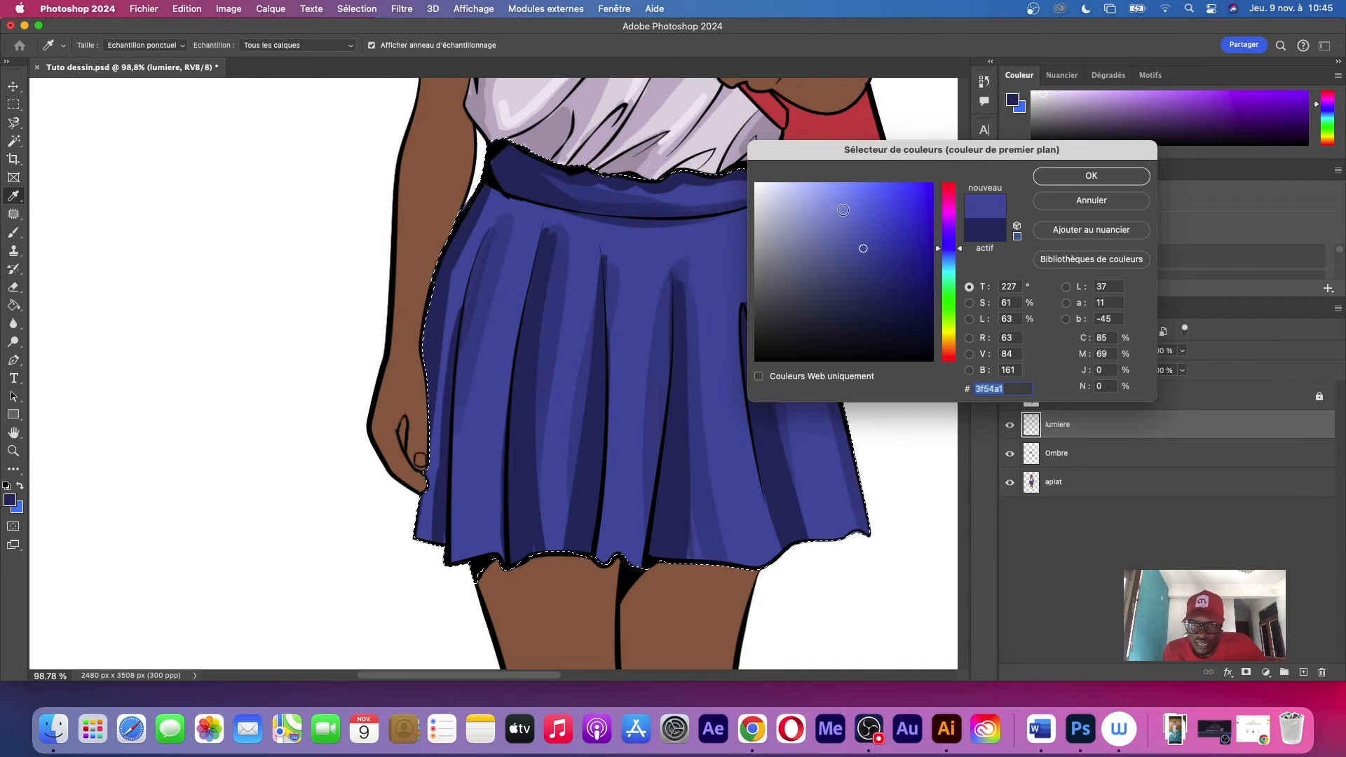
pyautogui.click(841, 213)
pyautogui.click(1083, 175)
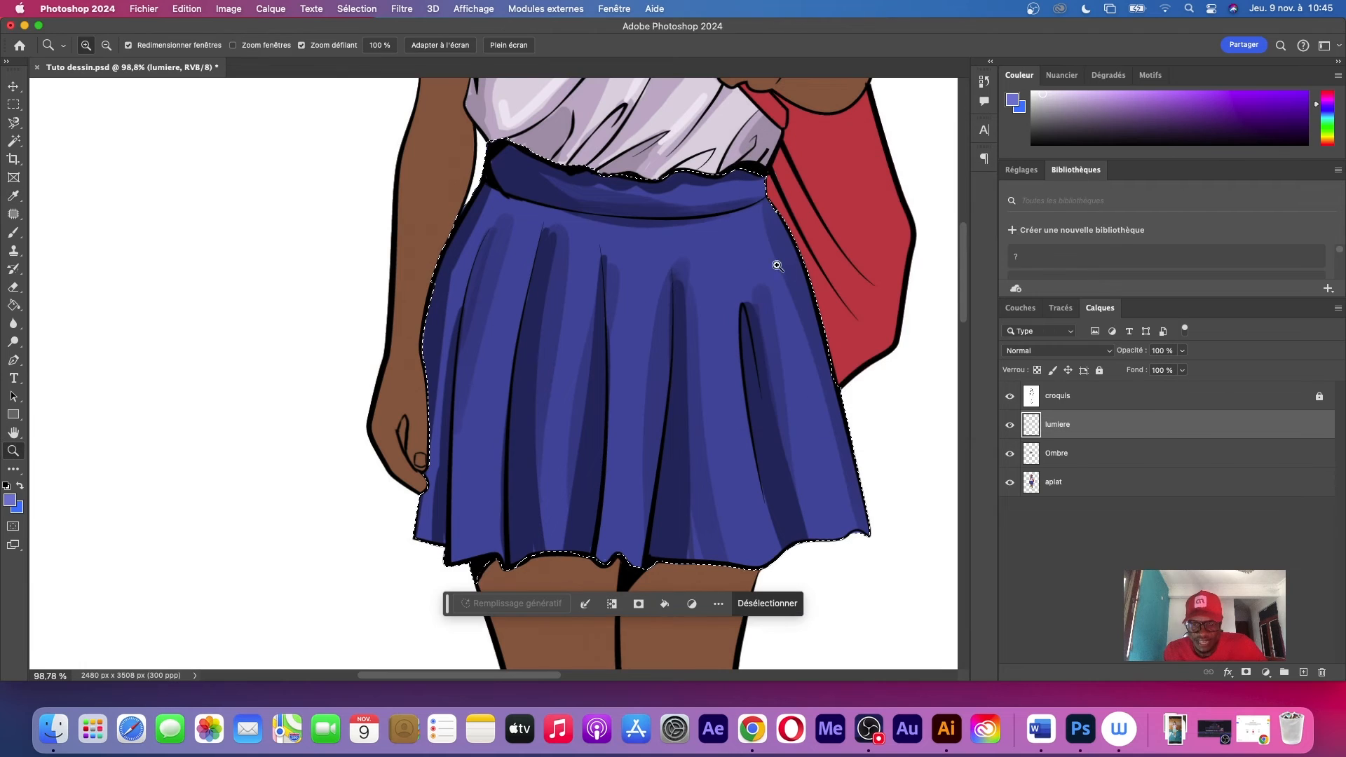
pyautogui.press('b')
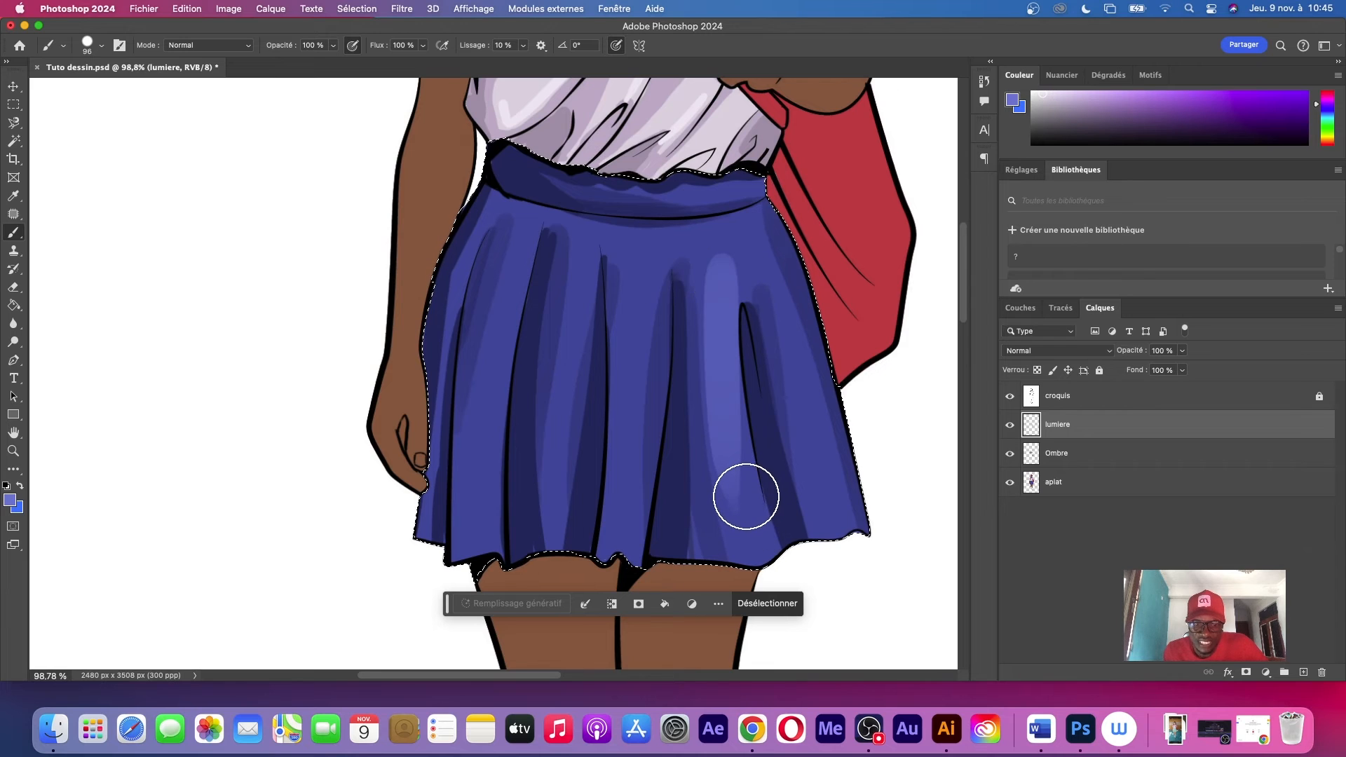
# Set the brush to 45 px and paint light blue highlight bands down the skirt's panels and along the waistband
pyautogui.rightClick(720, 245)
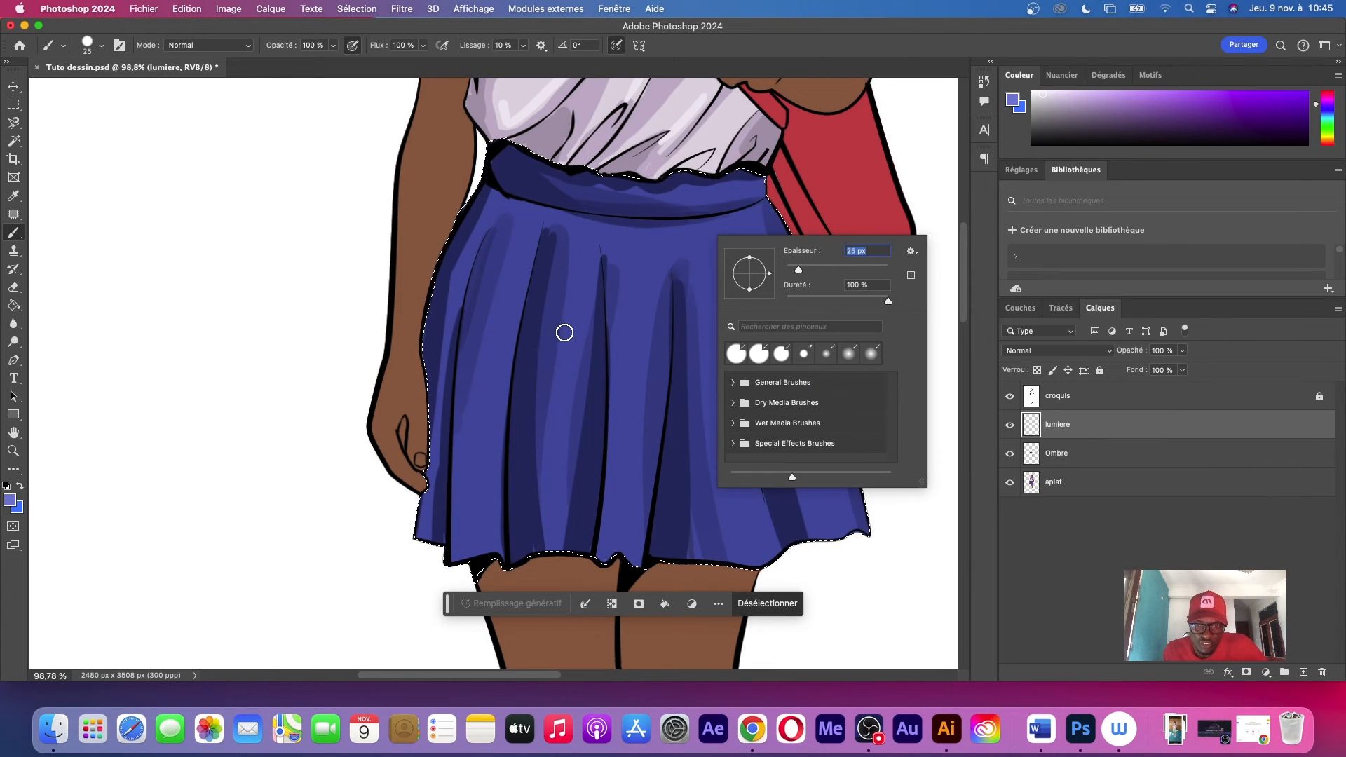
pyautogui.moveTo(571, 289); pyautogui.dragTo(561, 551)
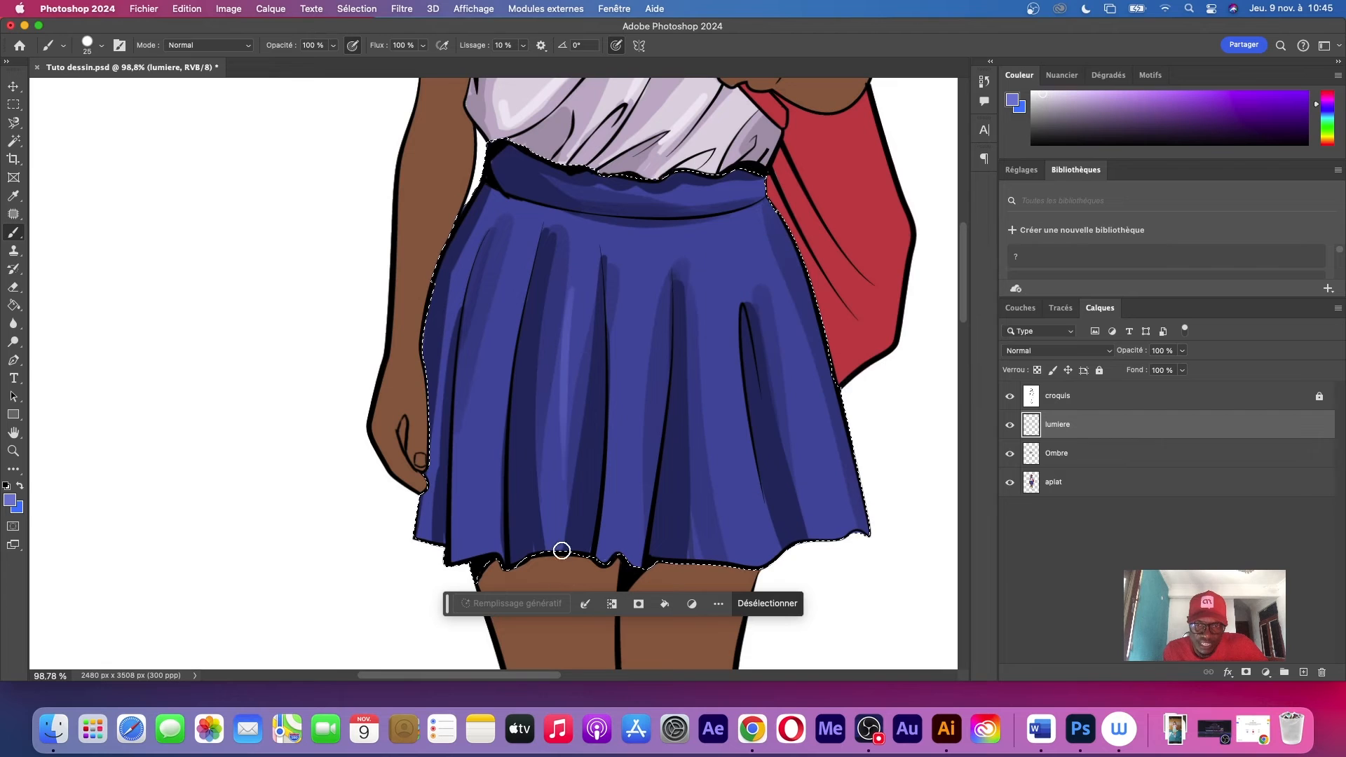
pyautogui.press(']')
pyautogui.press(']')
pyautogui.rightClick(736, 313)
pyautogui.moveTo(713, 268); pyautogui.dragTo(745, 603)
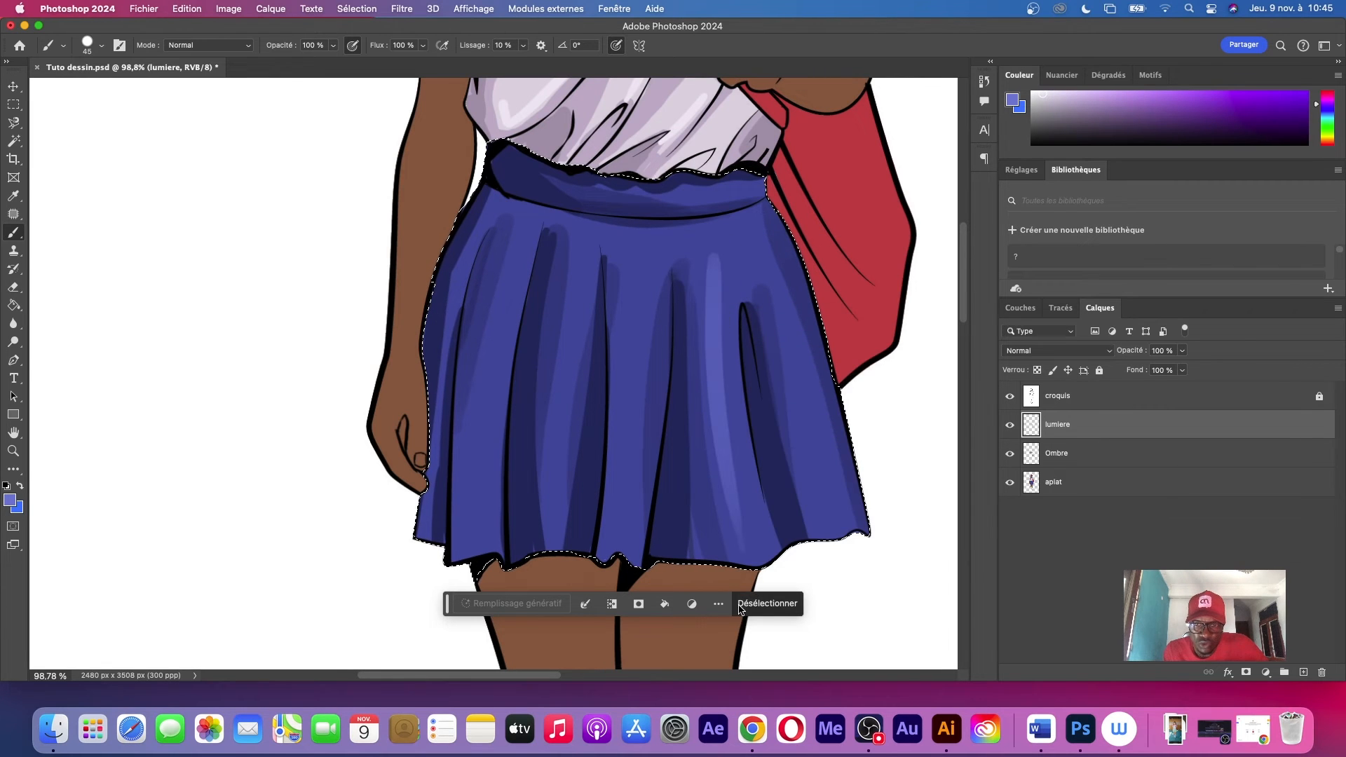
pyautogui.moveTo(774, 263); pyautogui.dragTo(857, 604)
pyautogui.moveTo(635, 300); pyautogui.dragTo(622, 545)
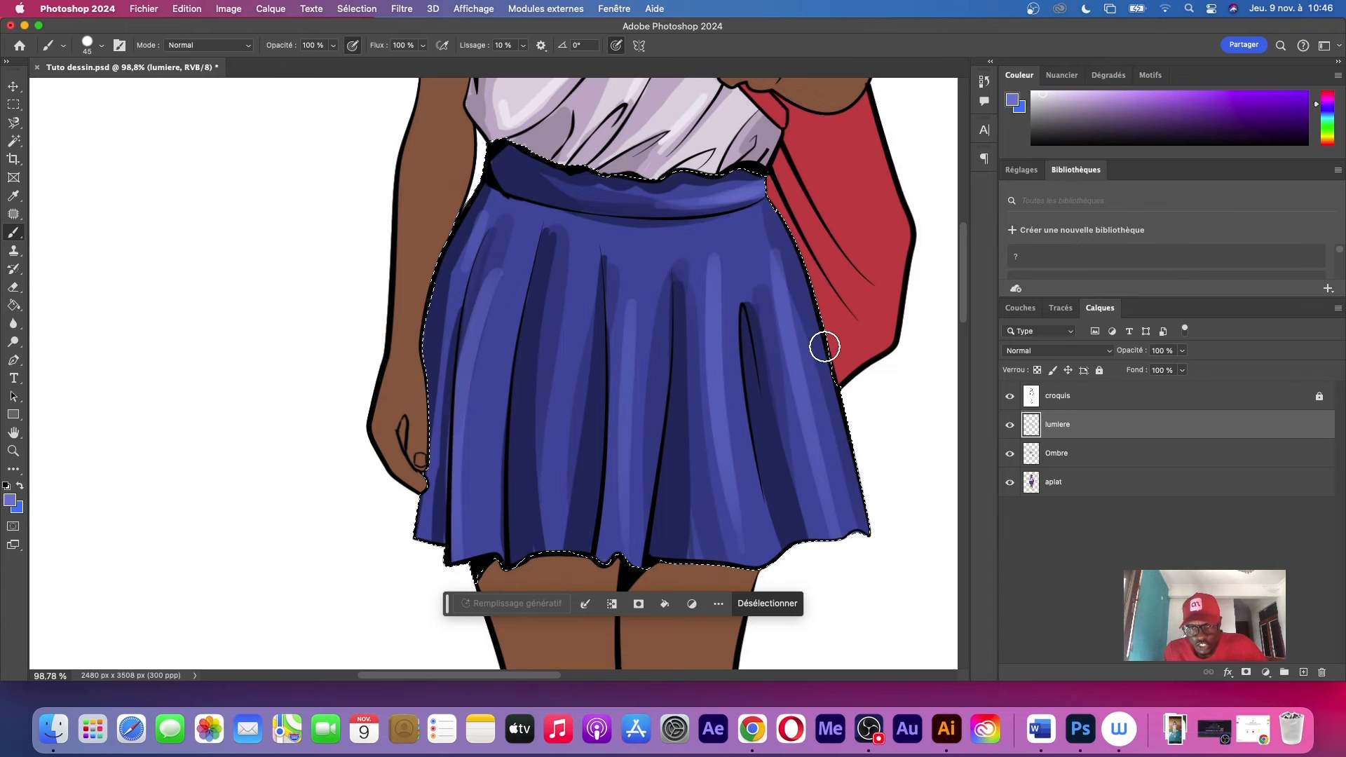
# Strengthen the highlights beside the looped fold and on the centre panels down to the hem, undoing the overly opaque stroke
pyautogui.moveTo(710, 254); pyautogui.dragTo(715, 410)
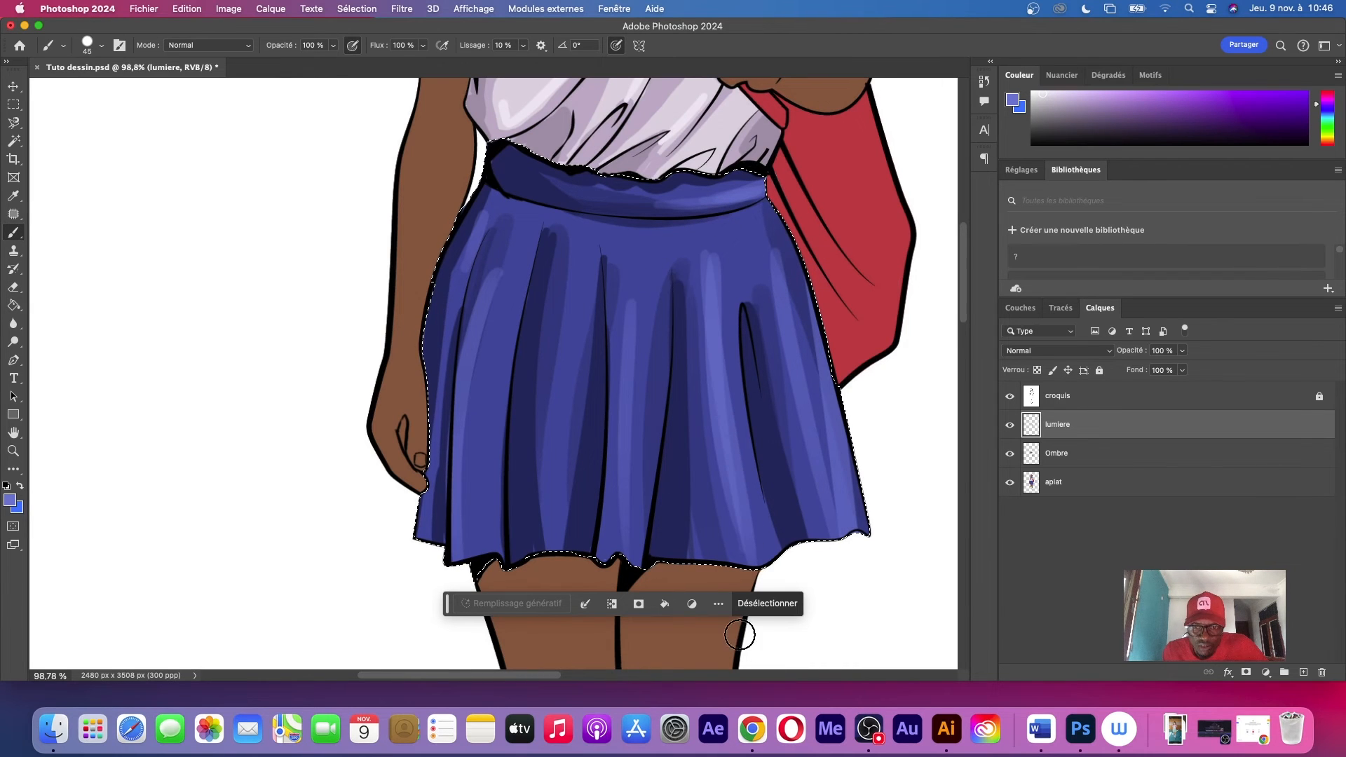
pyautogui.moveTo(643, 266); pyautogui.dragTo(627, 522)
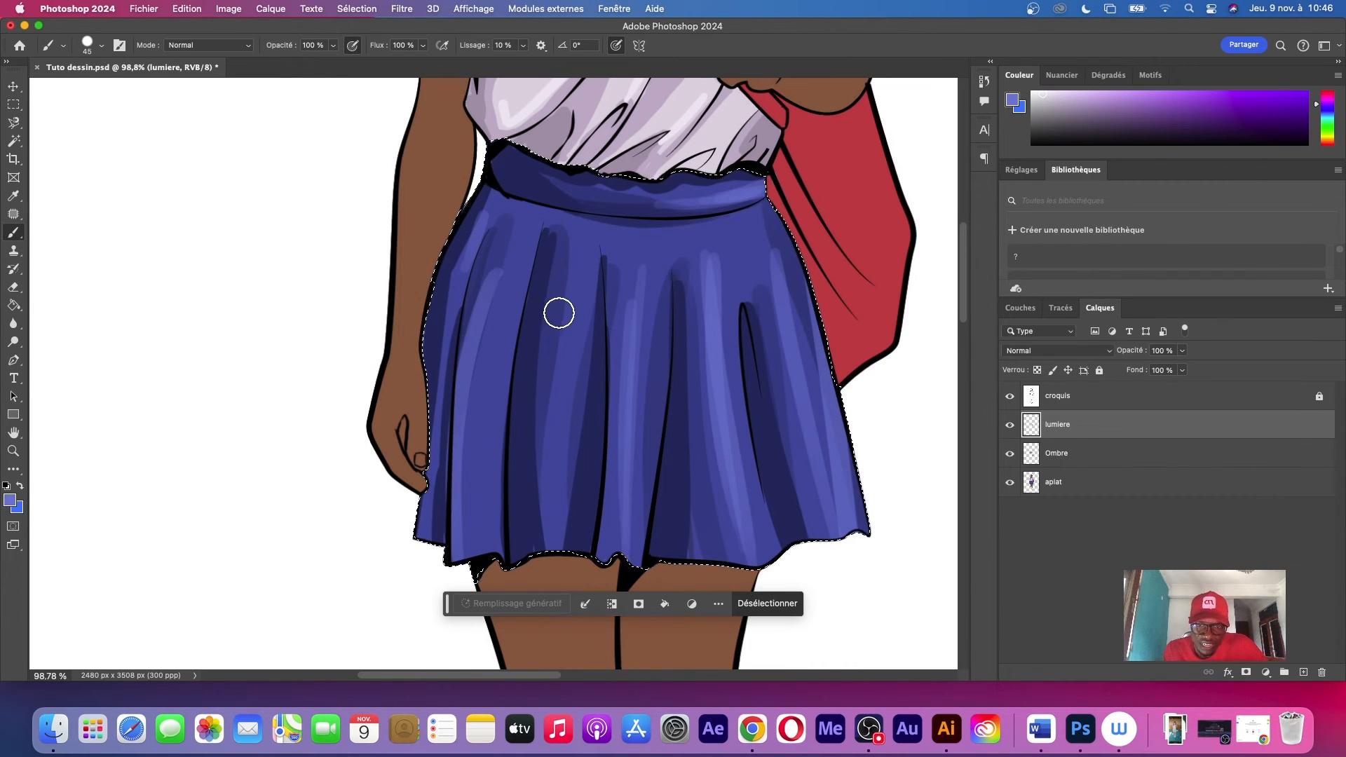
pyautogui.moveTo(557, 270); pyautogui.dragTo(554, 540)
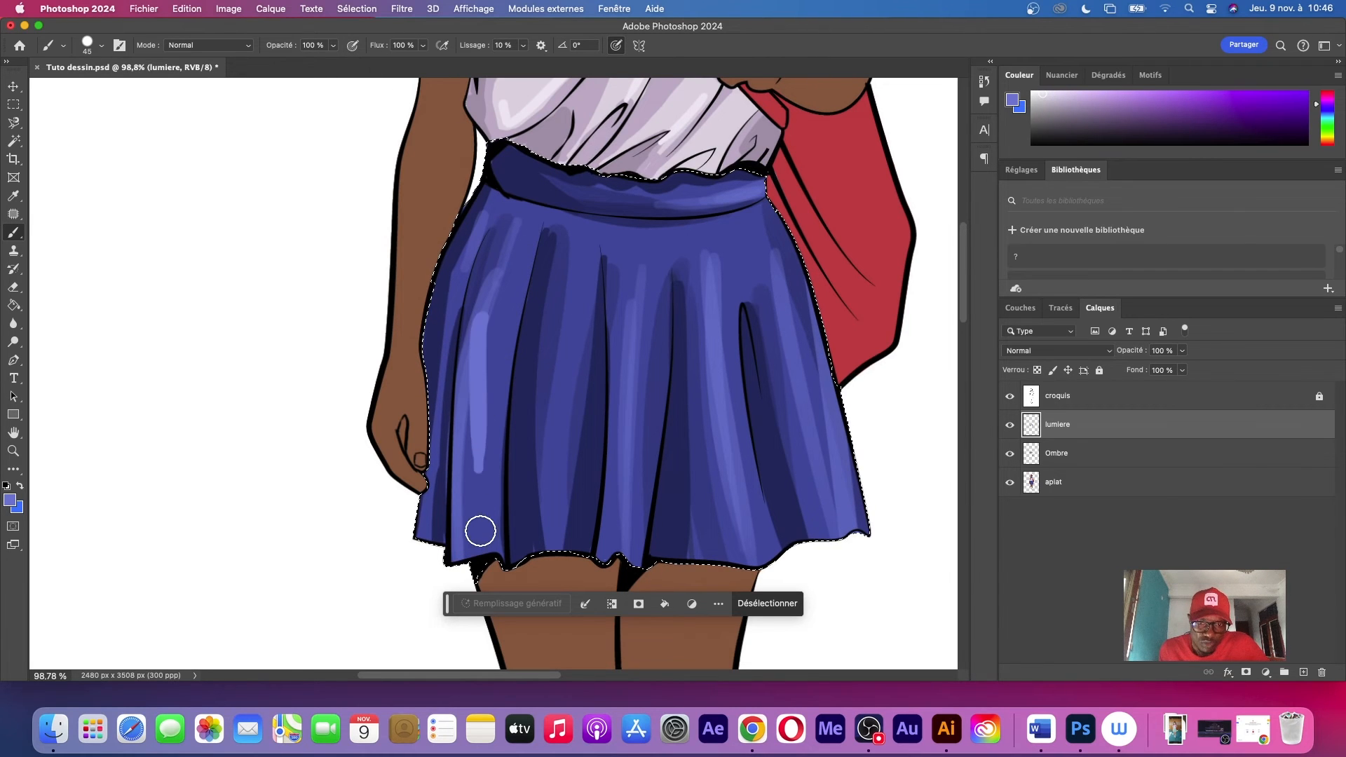
pyautogui.press('super+z')
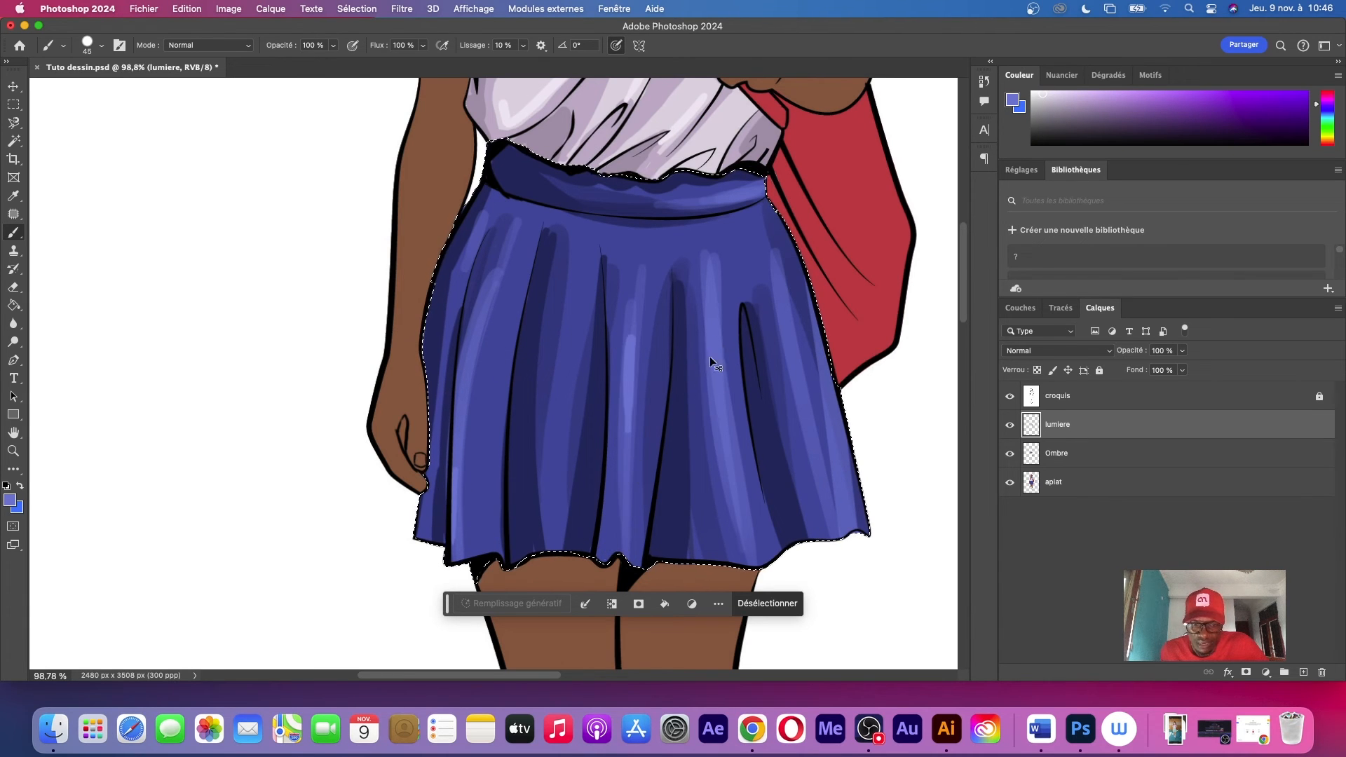
pyautogui.moveTo(727, 452); pyautogui.dragTo(745, 485)
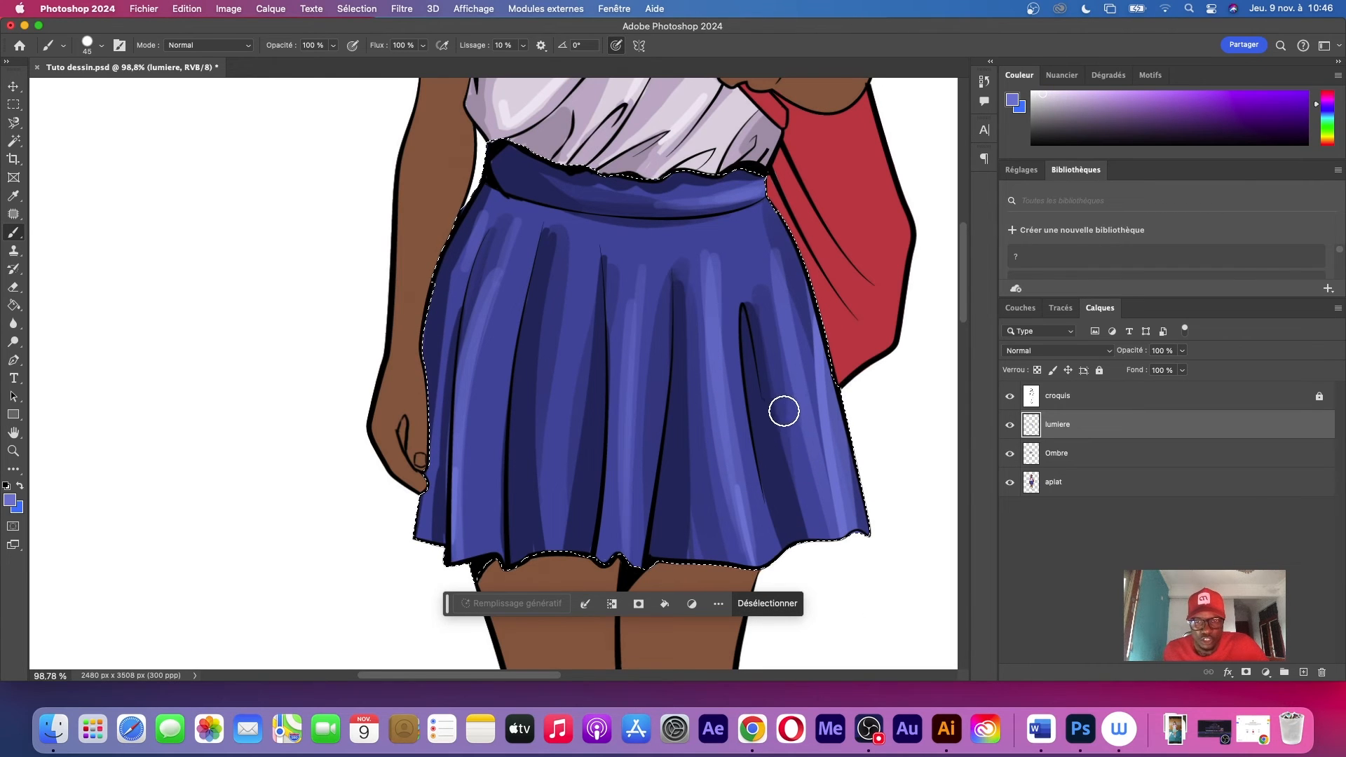
# Sample the dark shadow blue from the waistband and brush shadows on the collar and both sleeve cuffs
pyautogui.scroll(10, 767, 246)
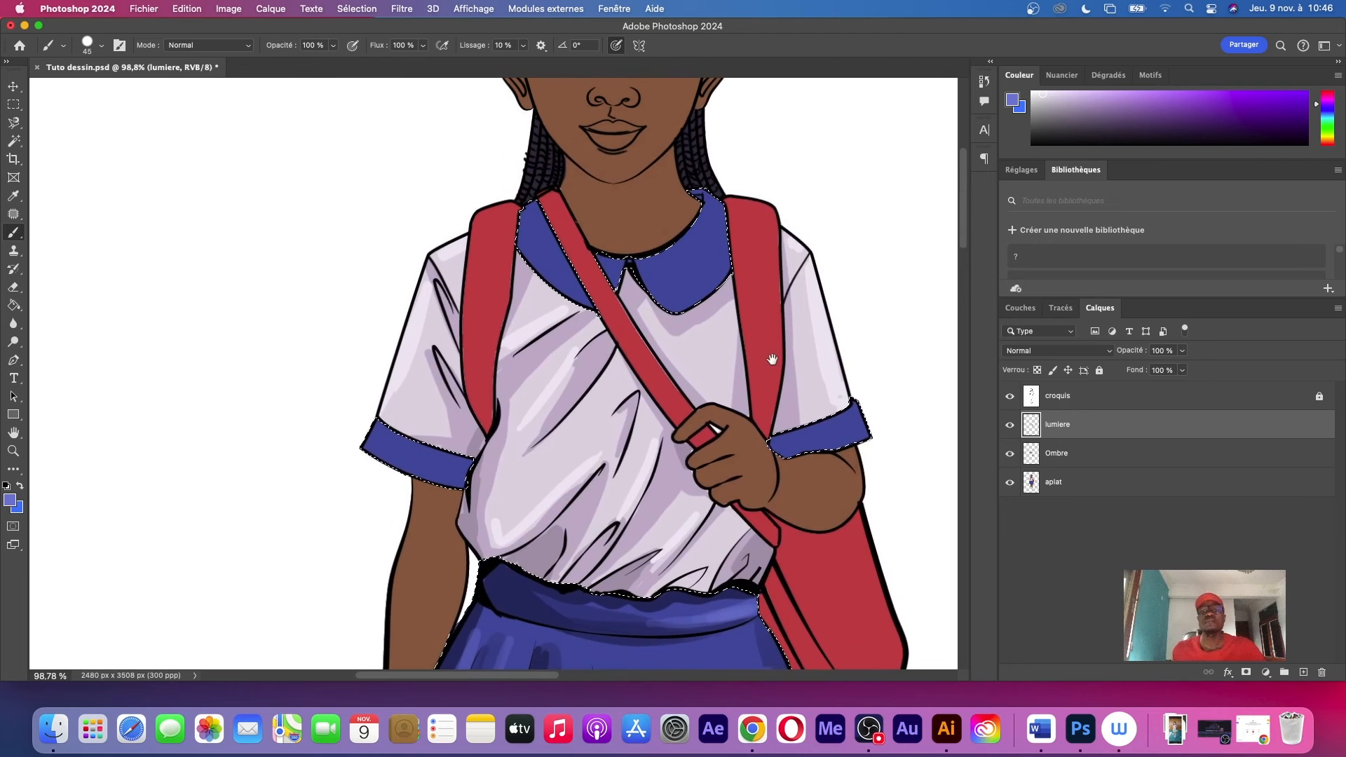
pyautogui.press('i')
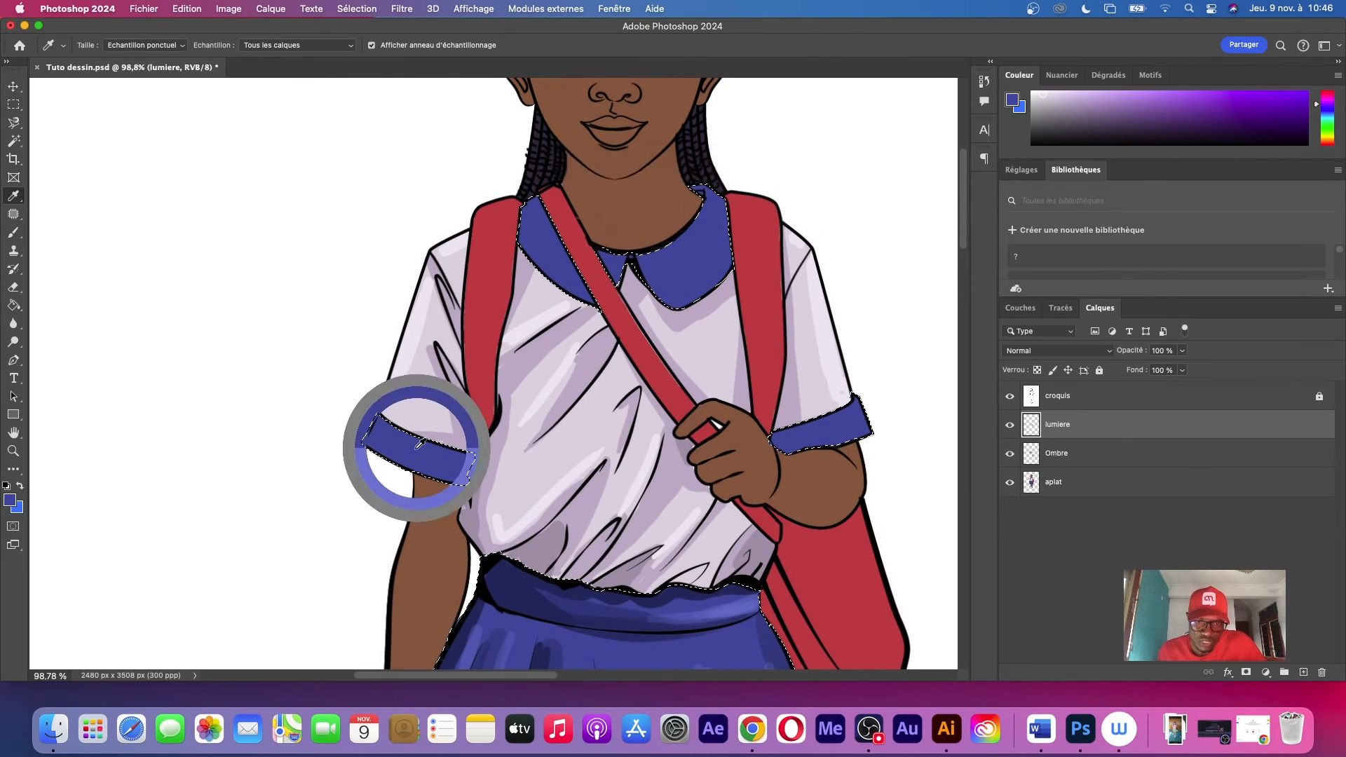
pyautogui.click(415, 445)
pyautogui.click(504, 592)
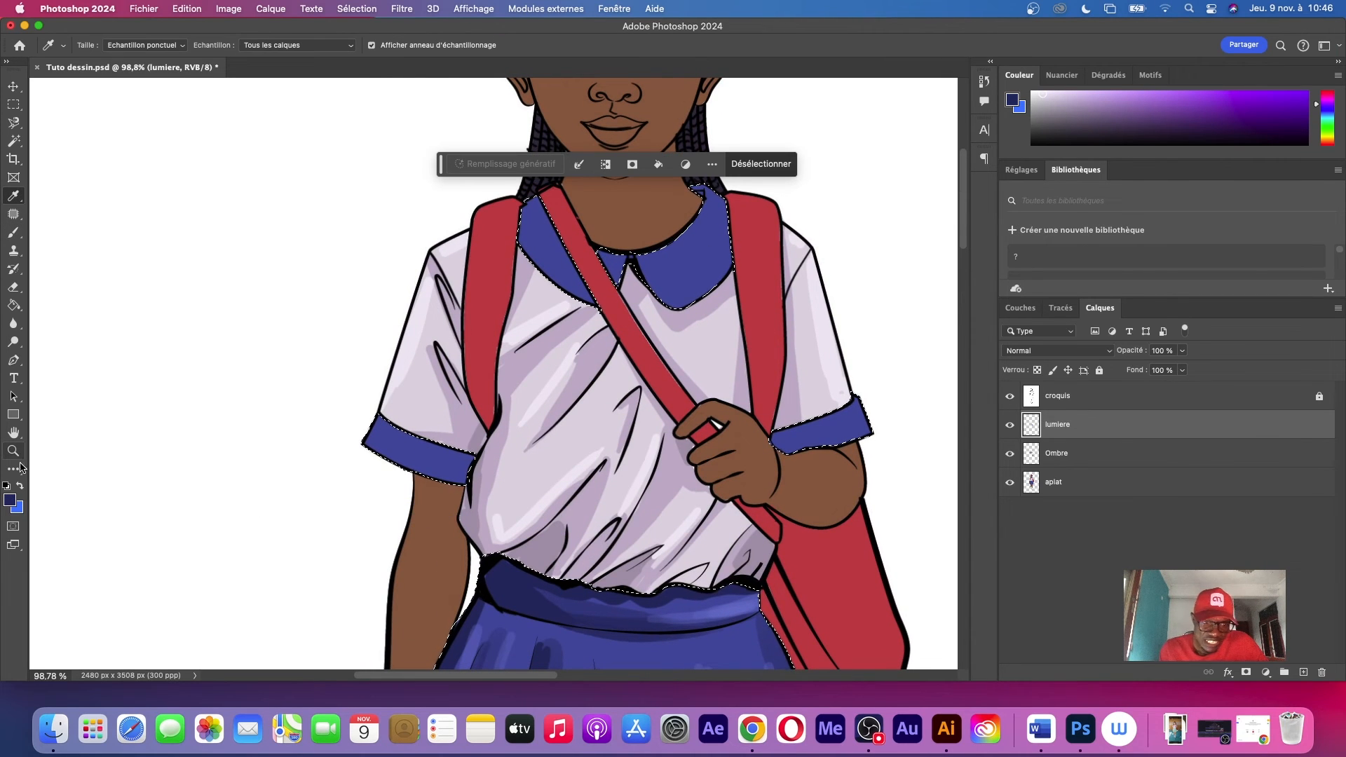
pyautogui.click(10, 499)
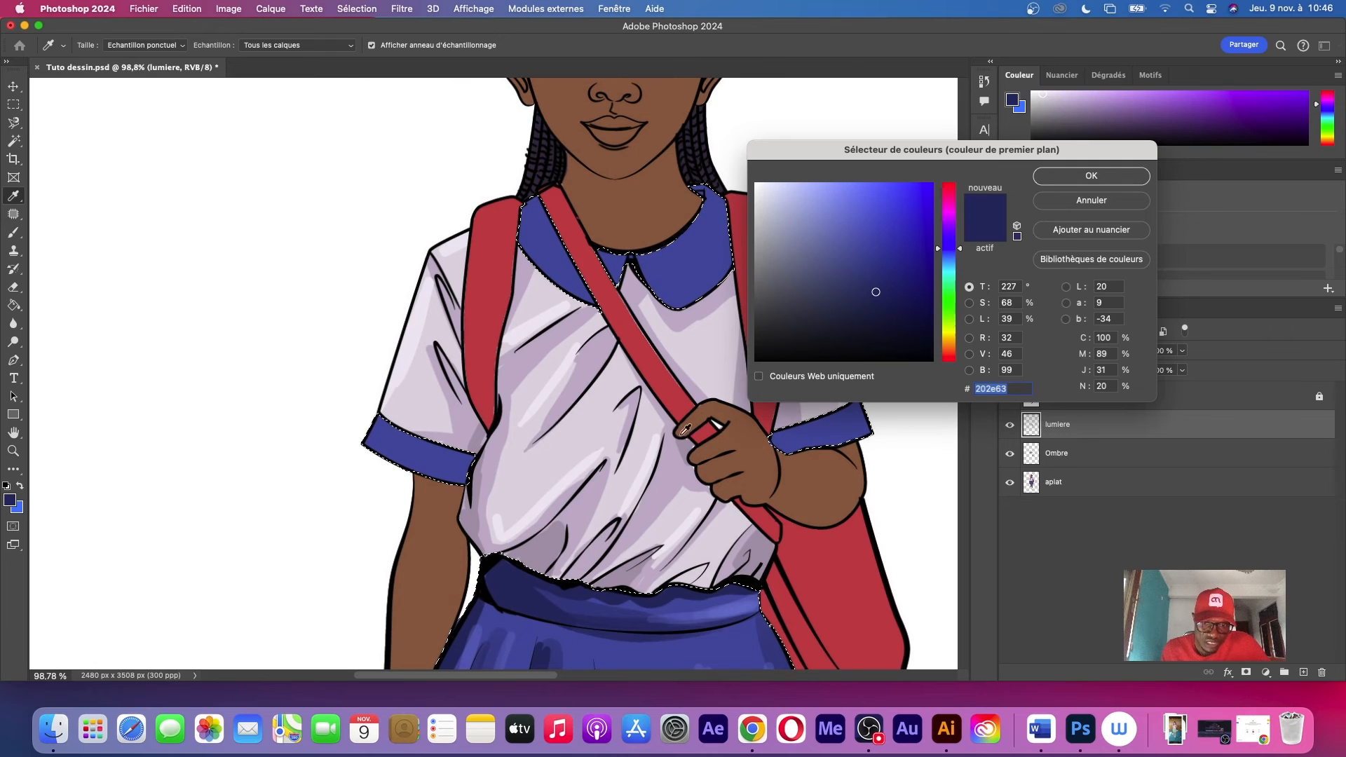
pyautogui.click(1090, 176)
pyautogui.press('b')
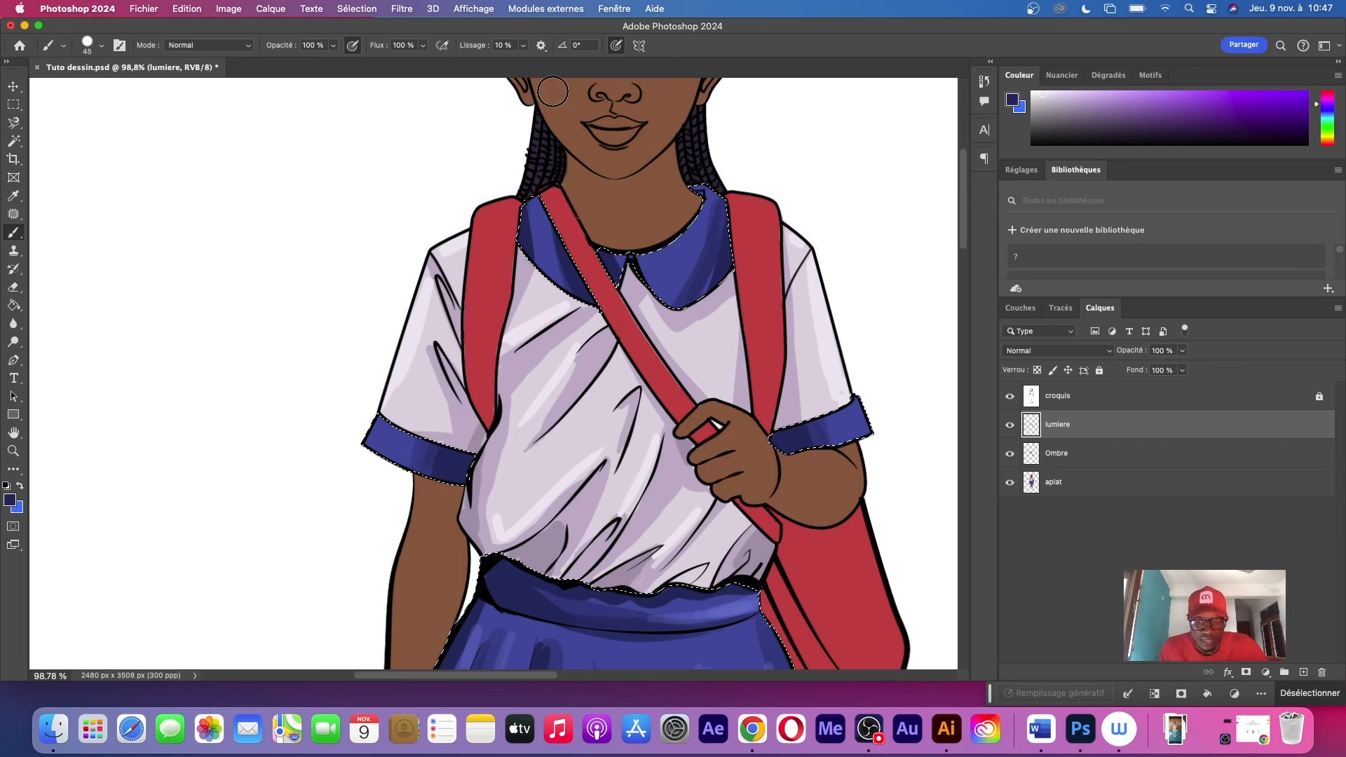
# Sample the skirt's blue, lighten it, and brush highlights on the collar and the outer ends of the sleeve cuffs
pyautogui.press('i')
pyautogui.click(518, 635)
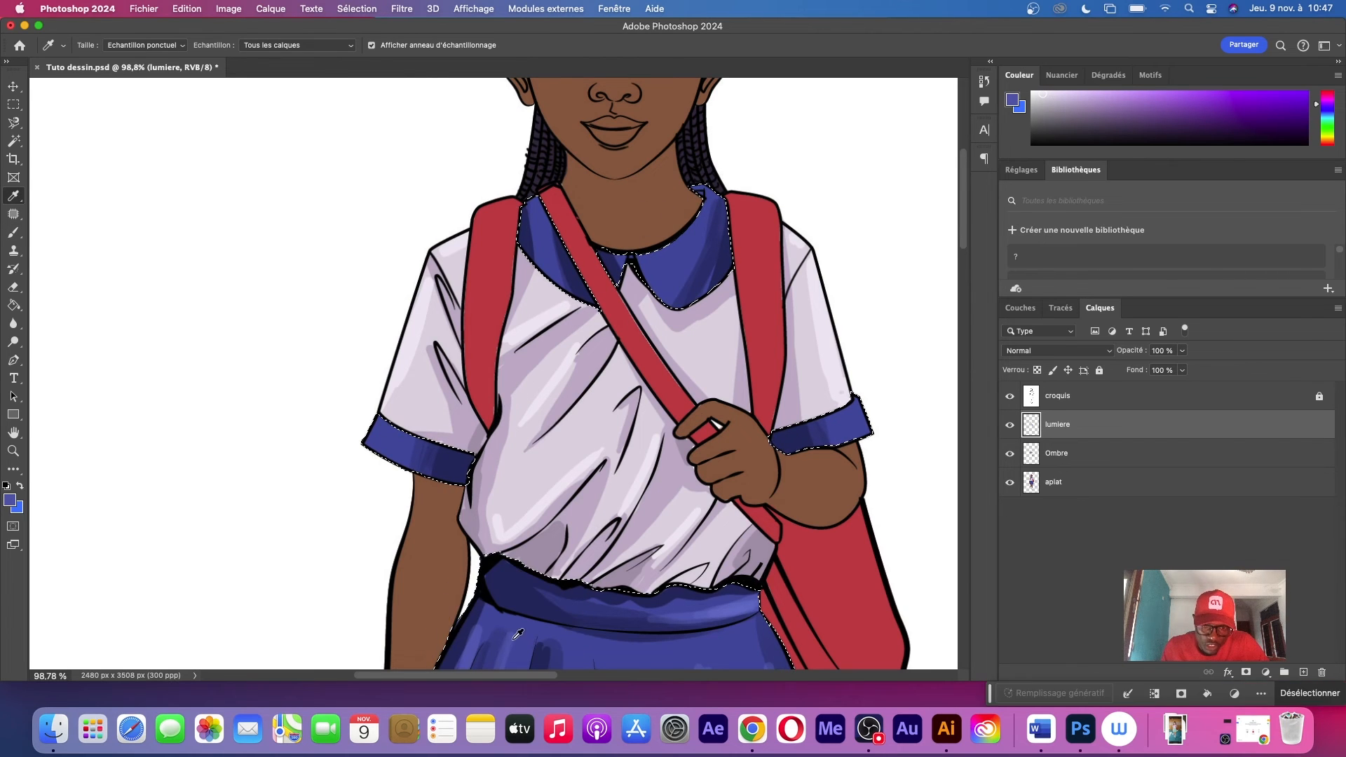
pyautogui.click(9, 500)
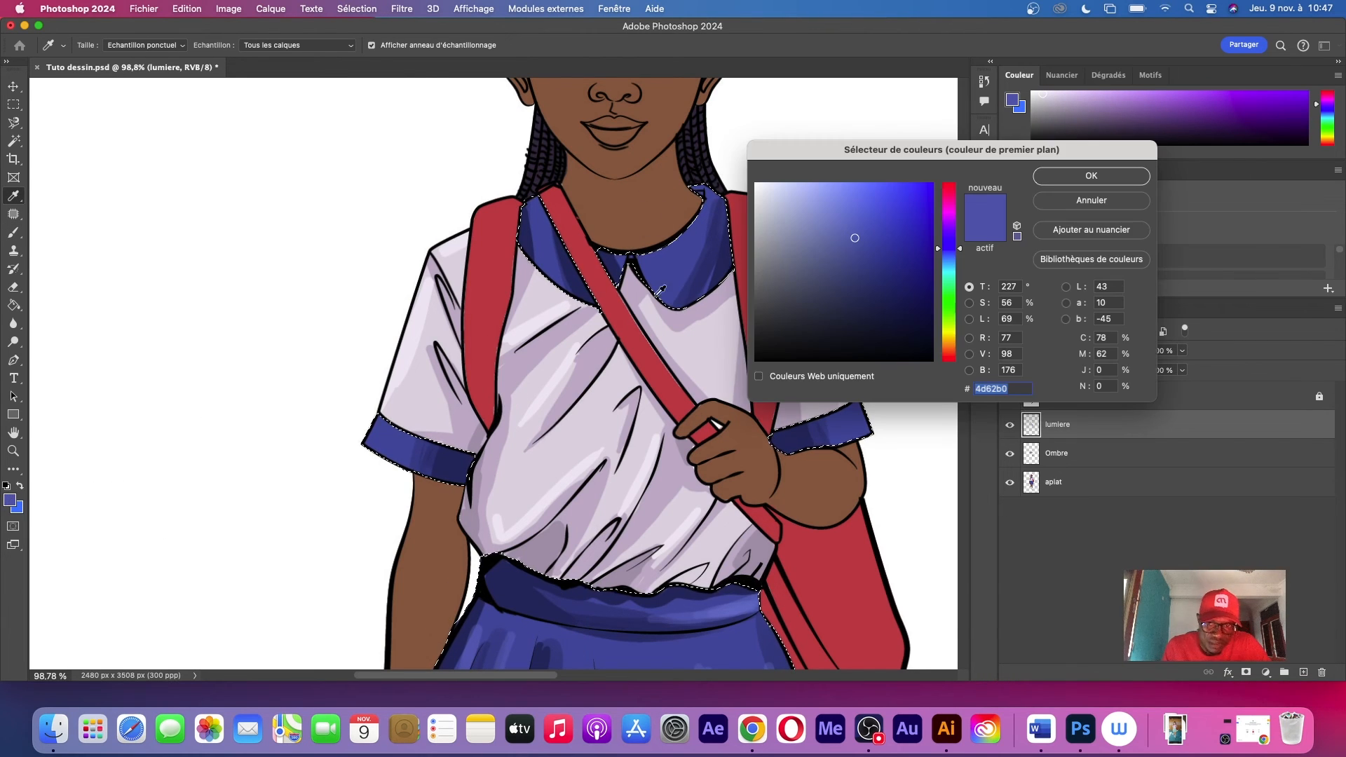
pyautogui.click(847, 197)
pyautogui.click(1048, 179)
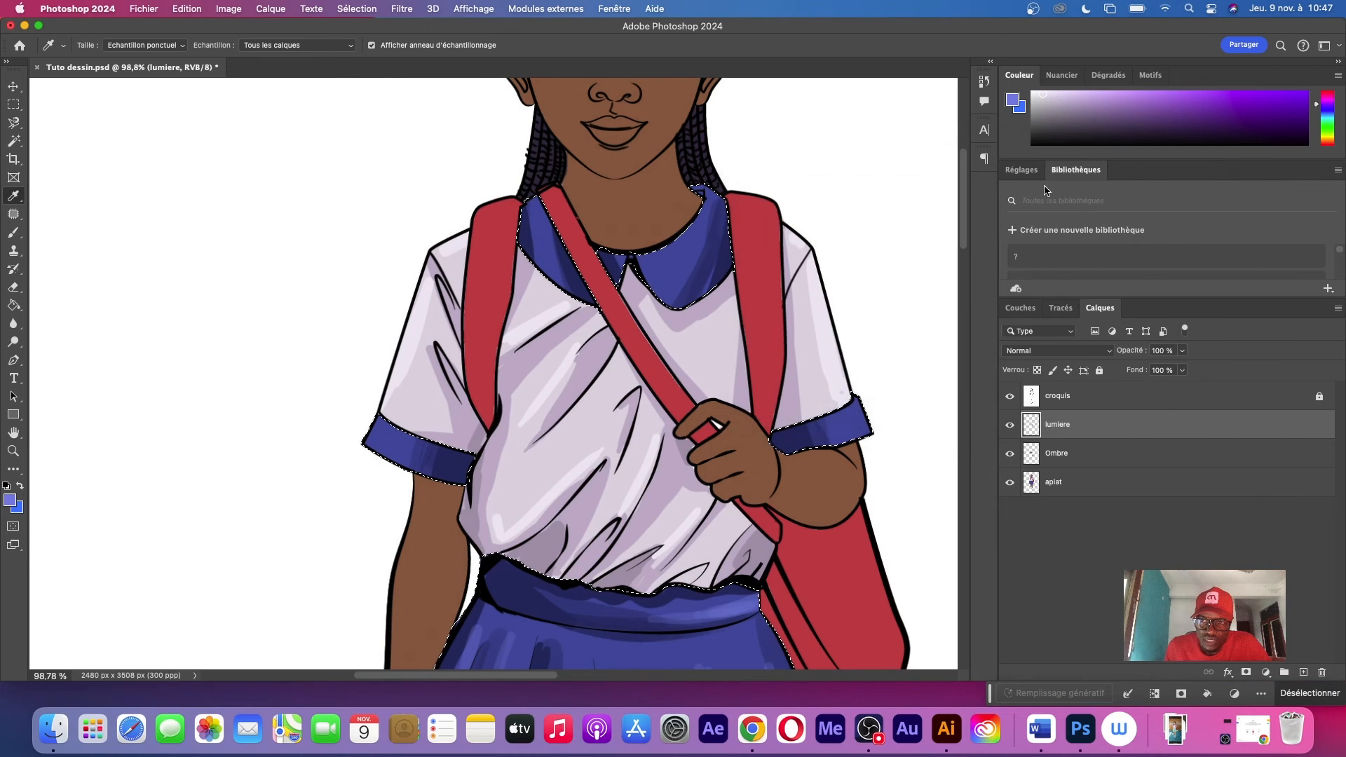
pyautogui.press('b')
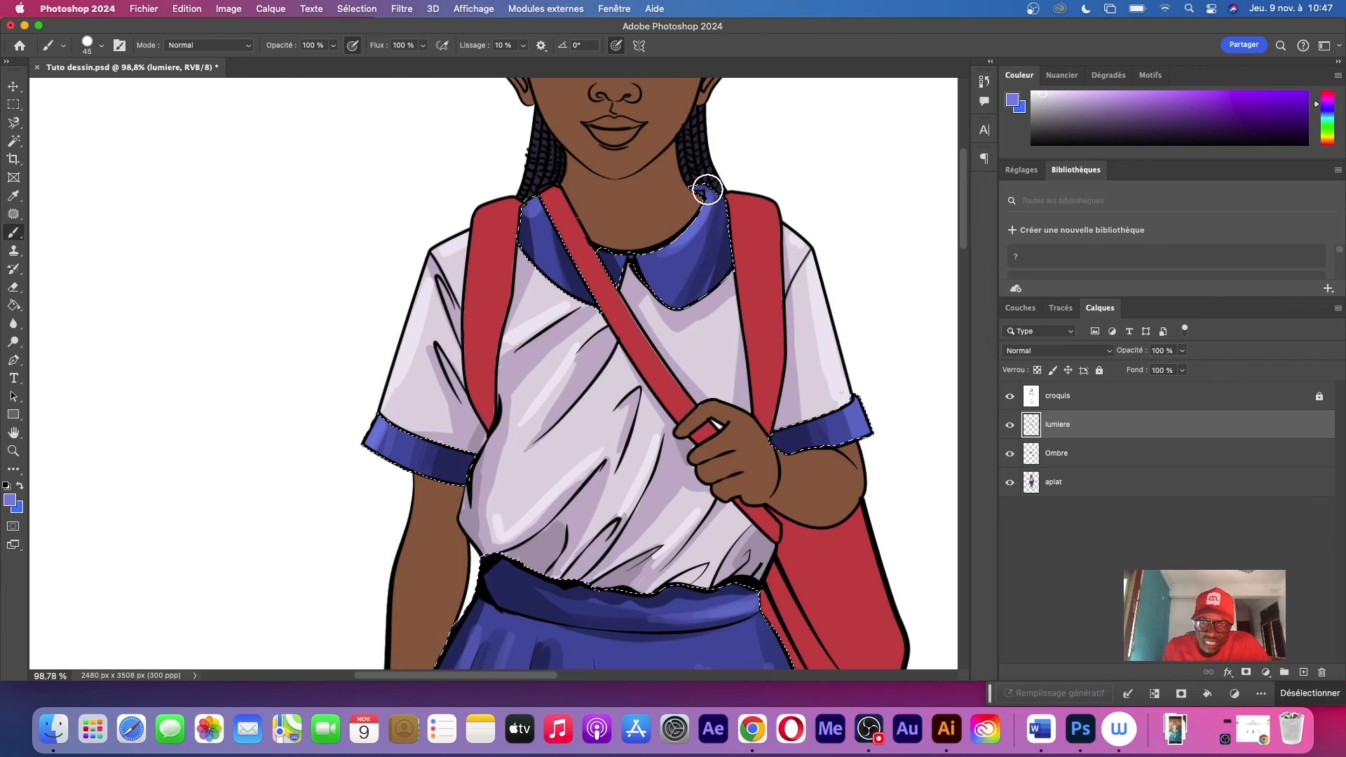
pyautogui.keyDown('alt'); pyautogui.click(365, 462); pyautogui.keyUp('alt')
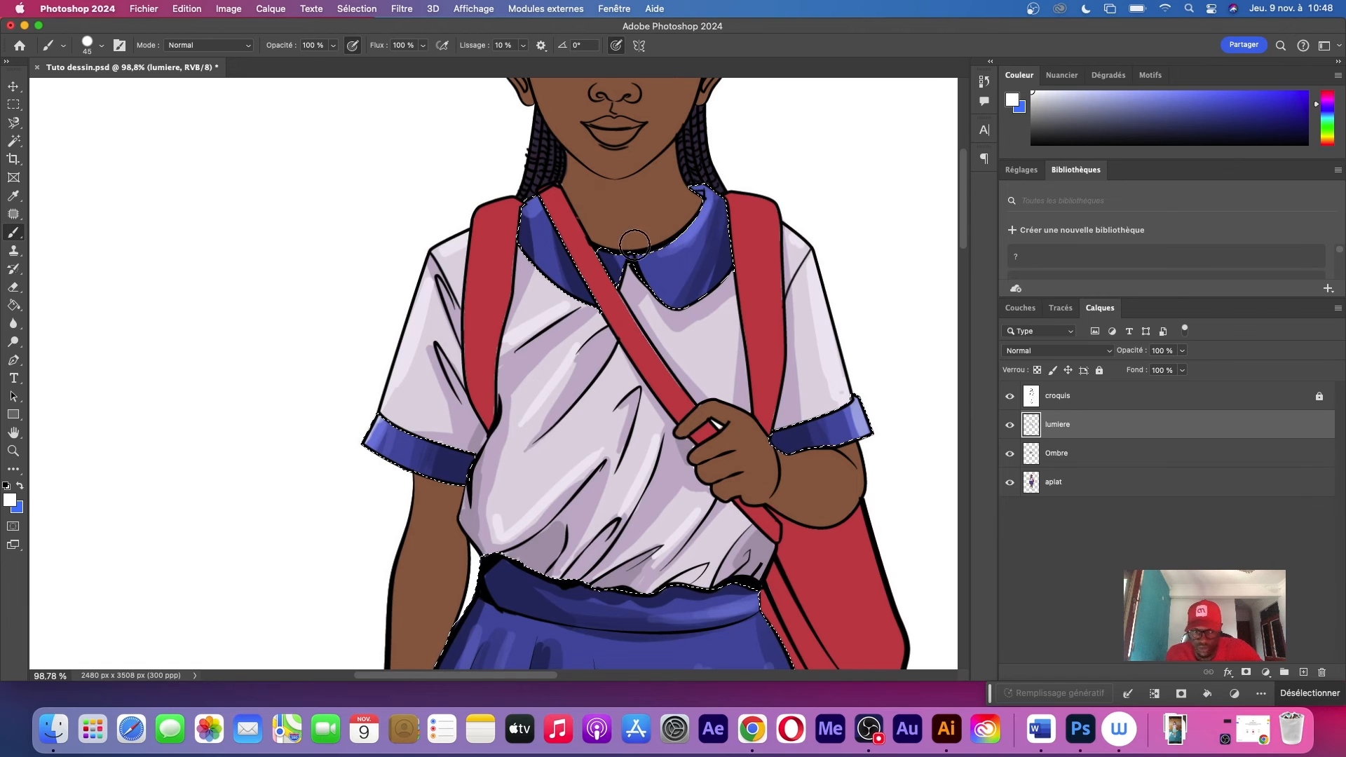
# Clear the selection around the blue skirt, collar and cuffs
pyautogui.press('z')
pyautogui.moveTo(711, 264); pyautogui.dragTo(664, 317)
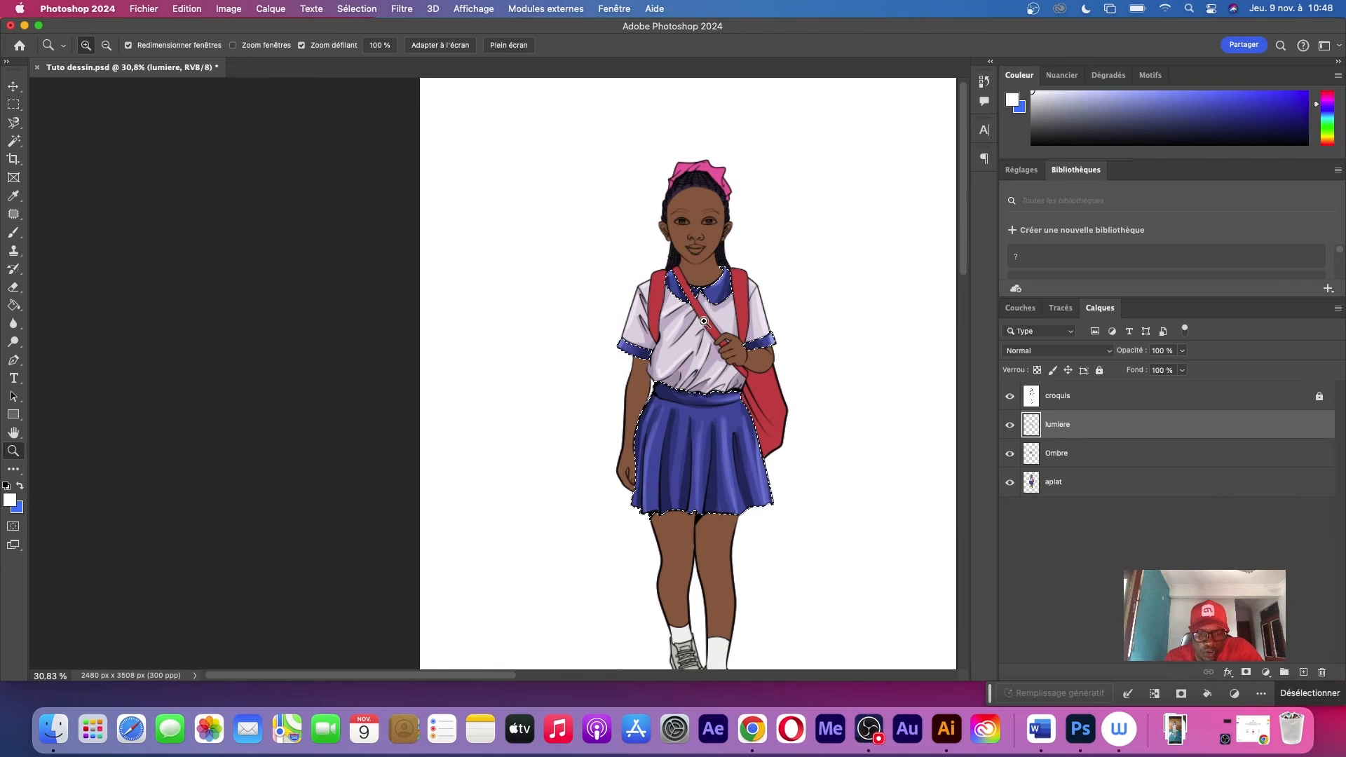
pyautogui.hotkey('ctrl', 'd')
# Brush shadows and highlights onto the legs, arms, face, hair bow, red bag and shoes to complete the figure
pyautogui.moveTo(749, 419); pyautogui.dragTo(761, 478)
pyautogui.moveTo(774, 595); pyautogui.dragTo(746, 402)
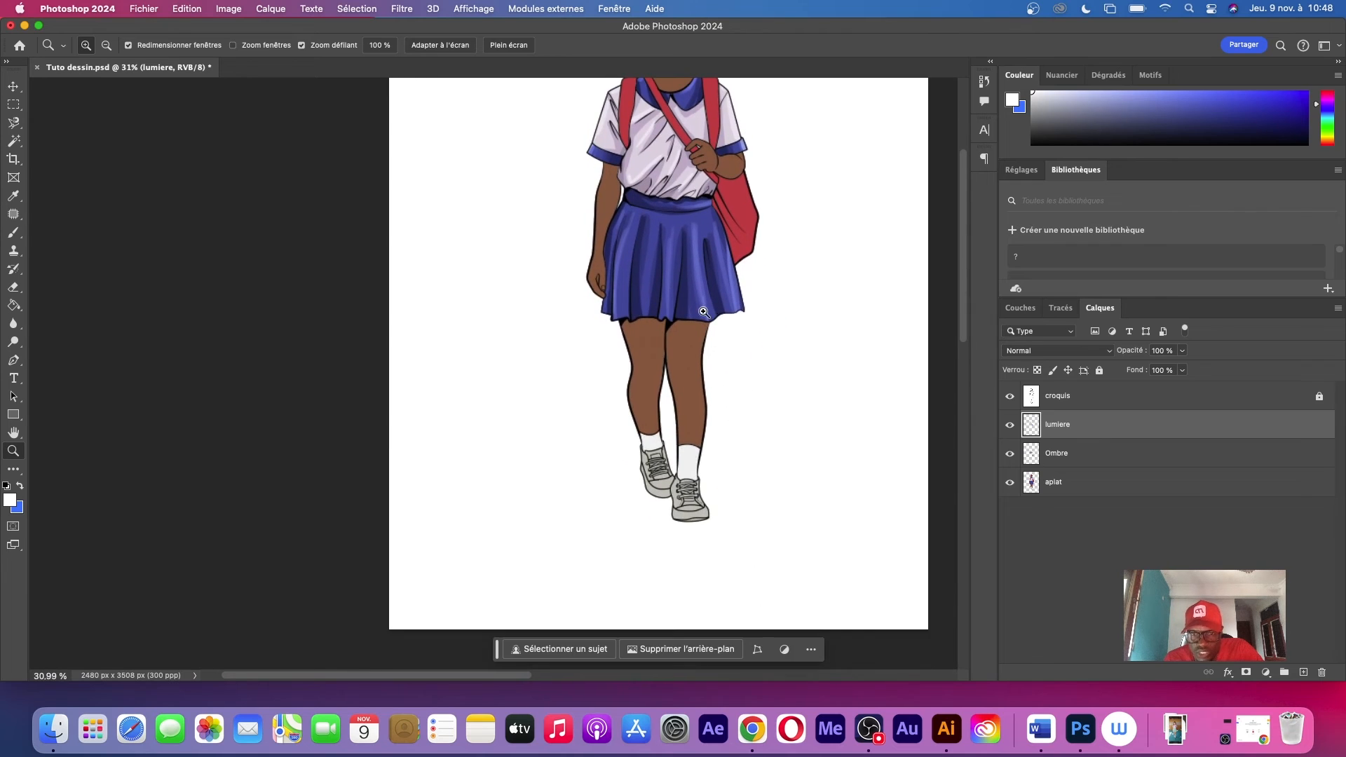
pyautogui.moveTo(722, 338); pyautogui.dragTo(712, 348)
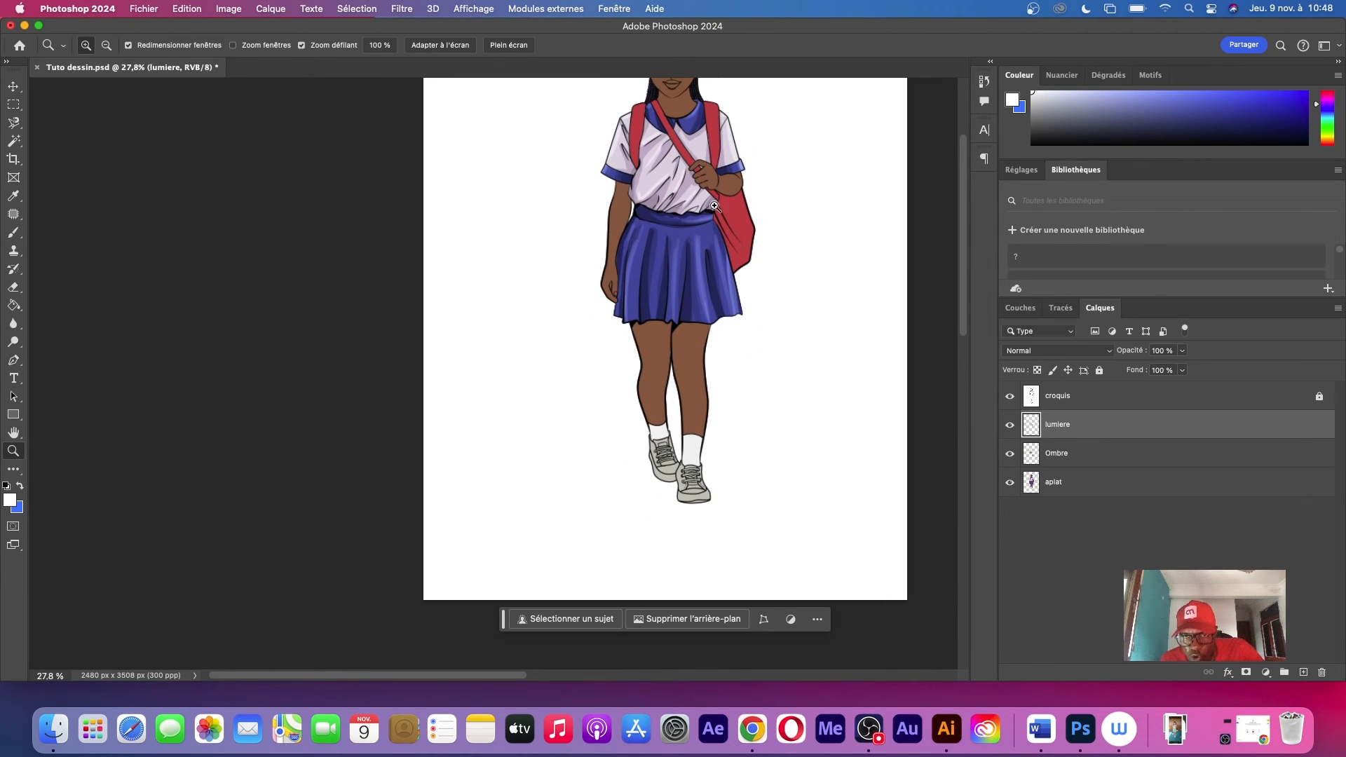
pyautogui.scroll(5, 741, 146)
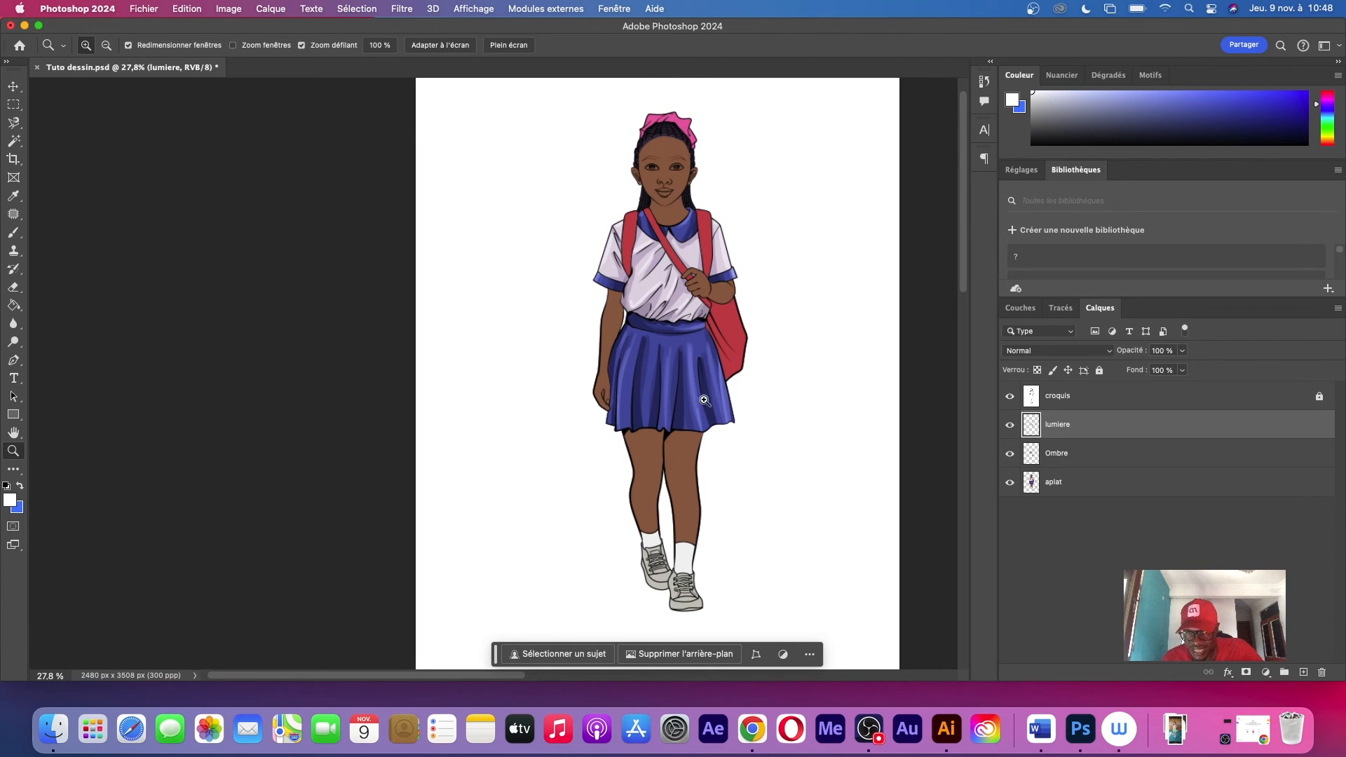
pyautogui.moveTo(673, 505); pyautogui.dragTo(740, 499)
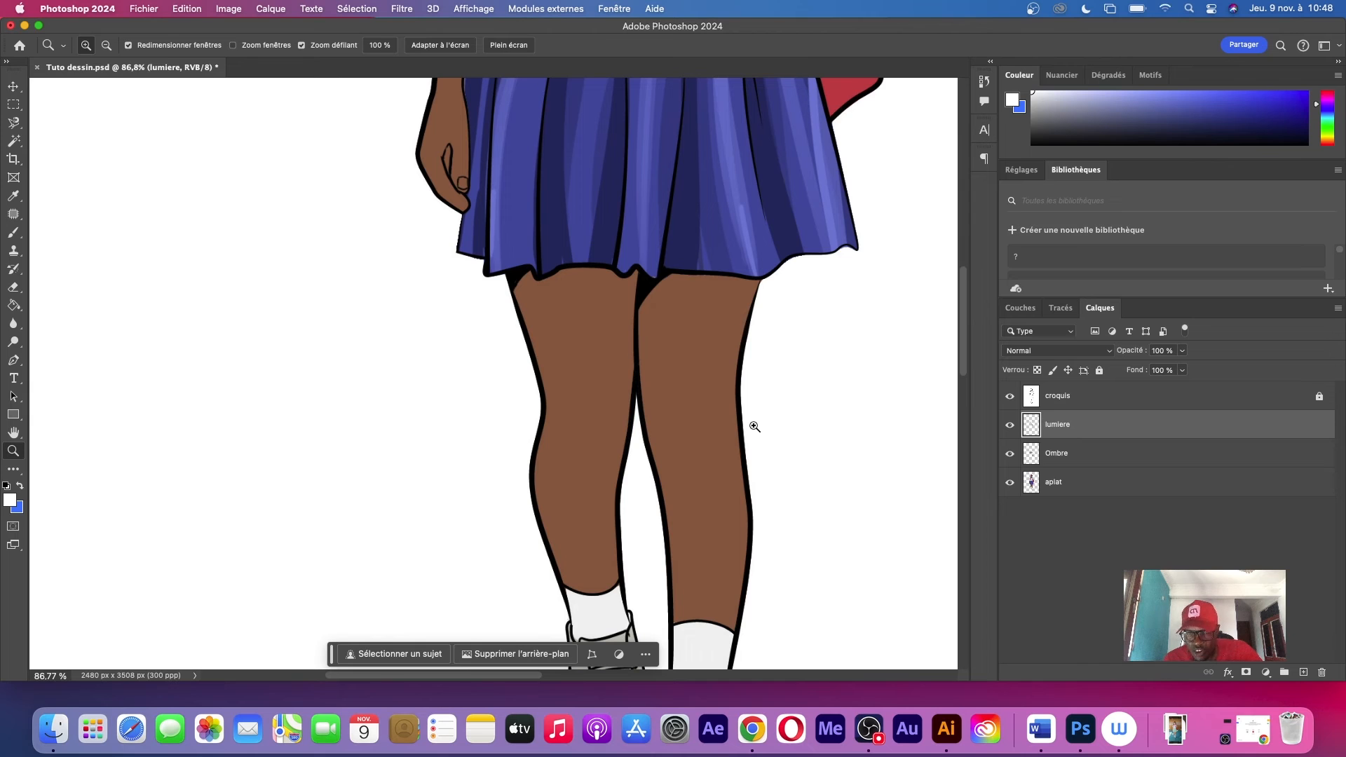
pyautogui.moveTo(754, 418); pyautogui.dragTo(703, 437)
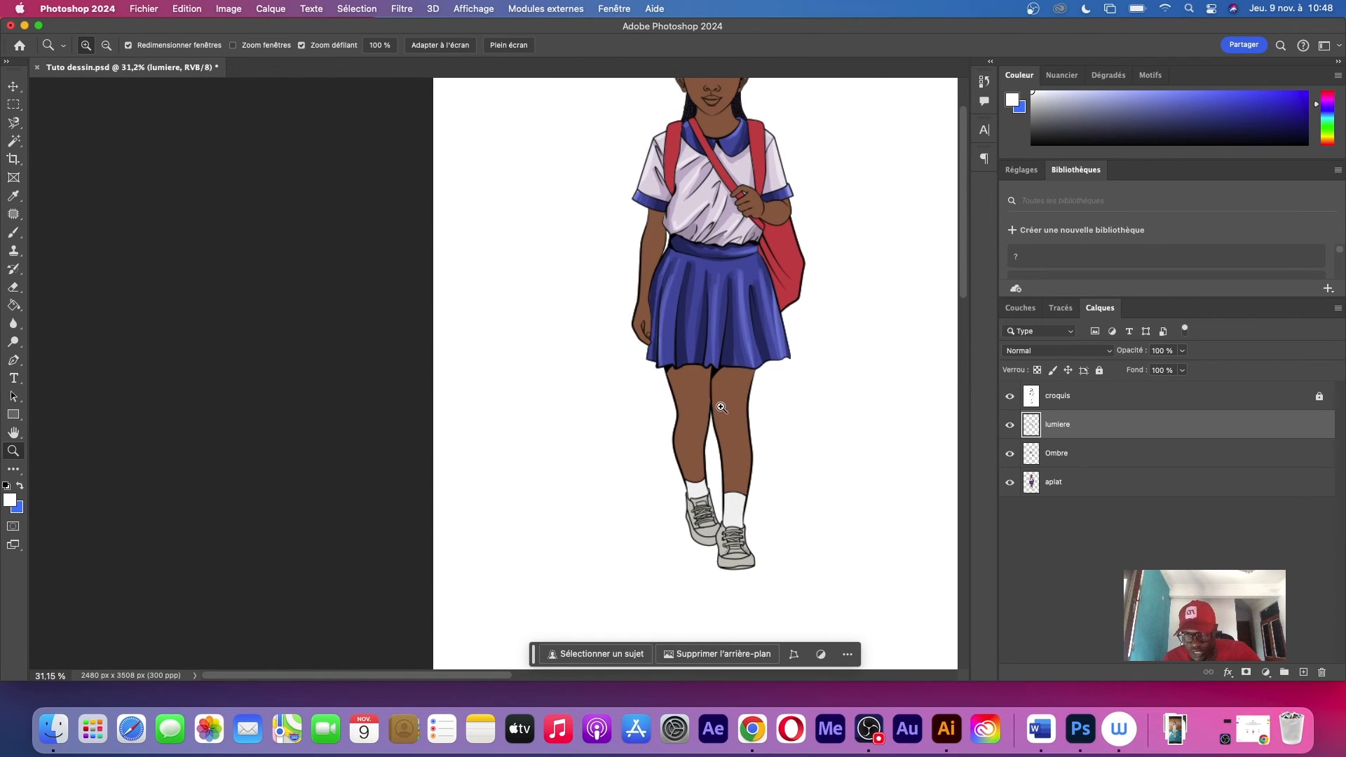
pyautogui.press('b')
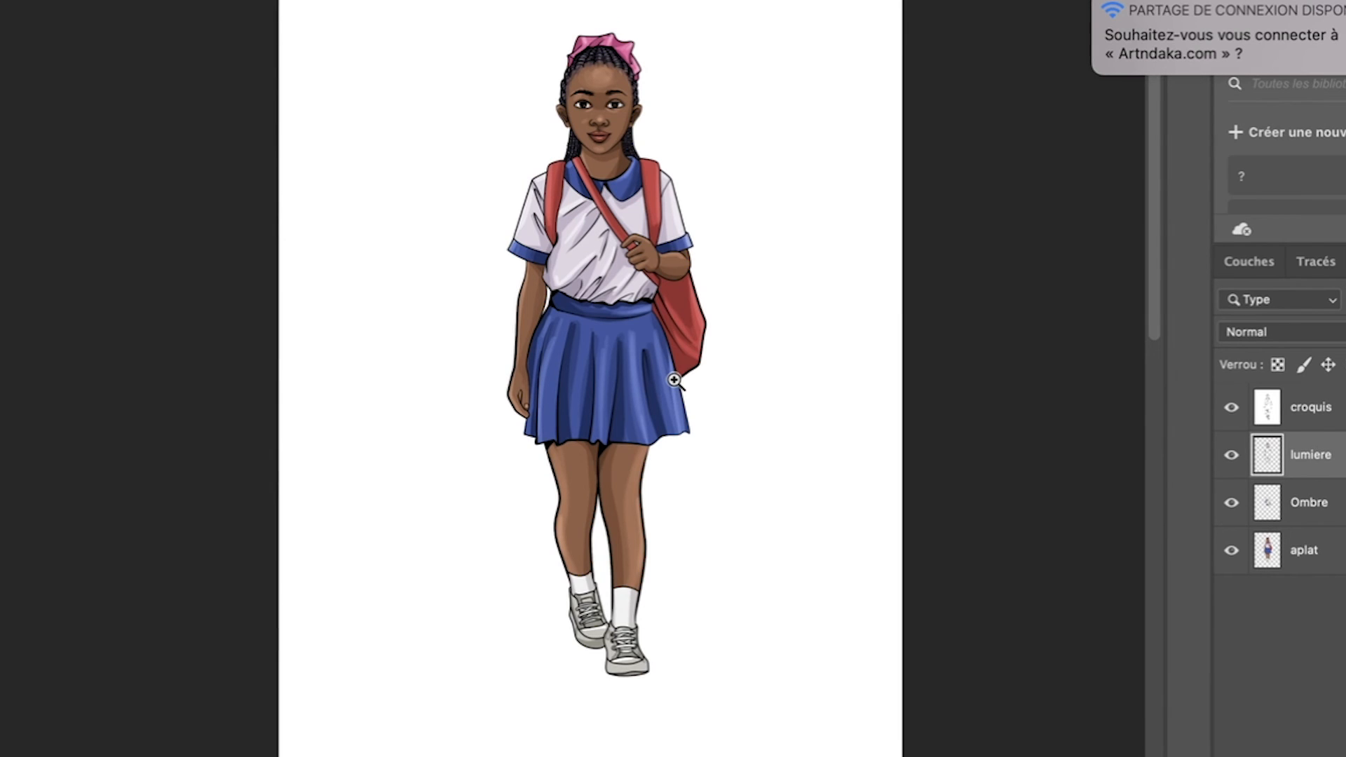
# Move the contextual task bar off the artwork to leave the whole figure unobstructed
pyautogui.moveTo(846, 111)
pyautogui.mouseDown()
pyautogui.moveTo(898, 119)
pyautogui.moveTo(842, 131)
pyautogui.mouseUp()
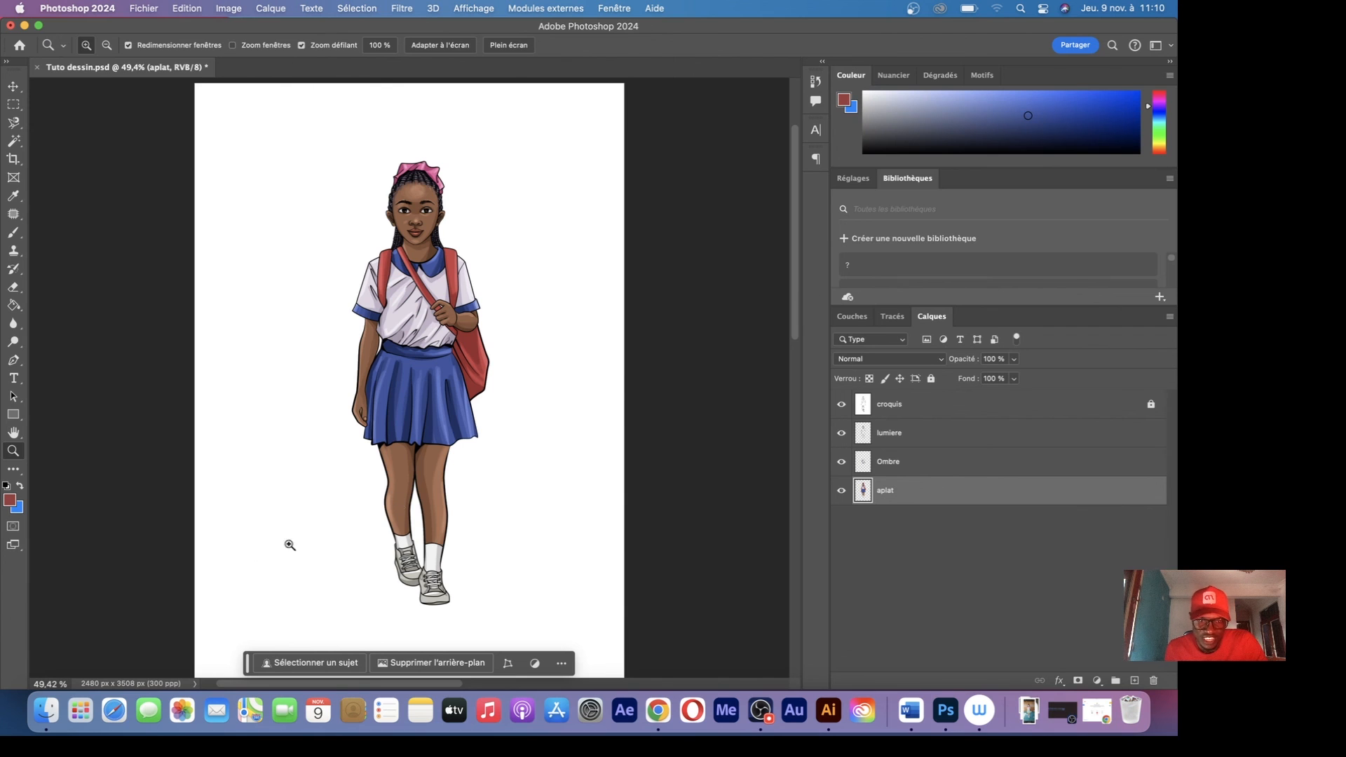
pyautogui.moveTo(247, 665); pyautogui.dragTo(641, 677)
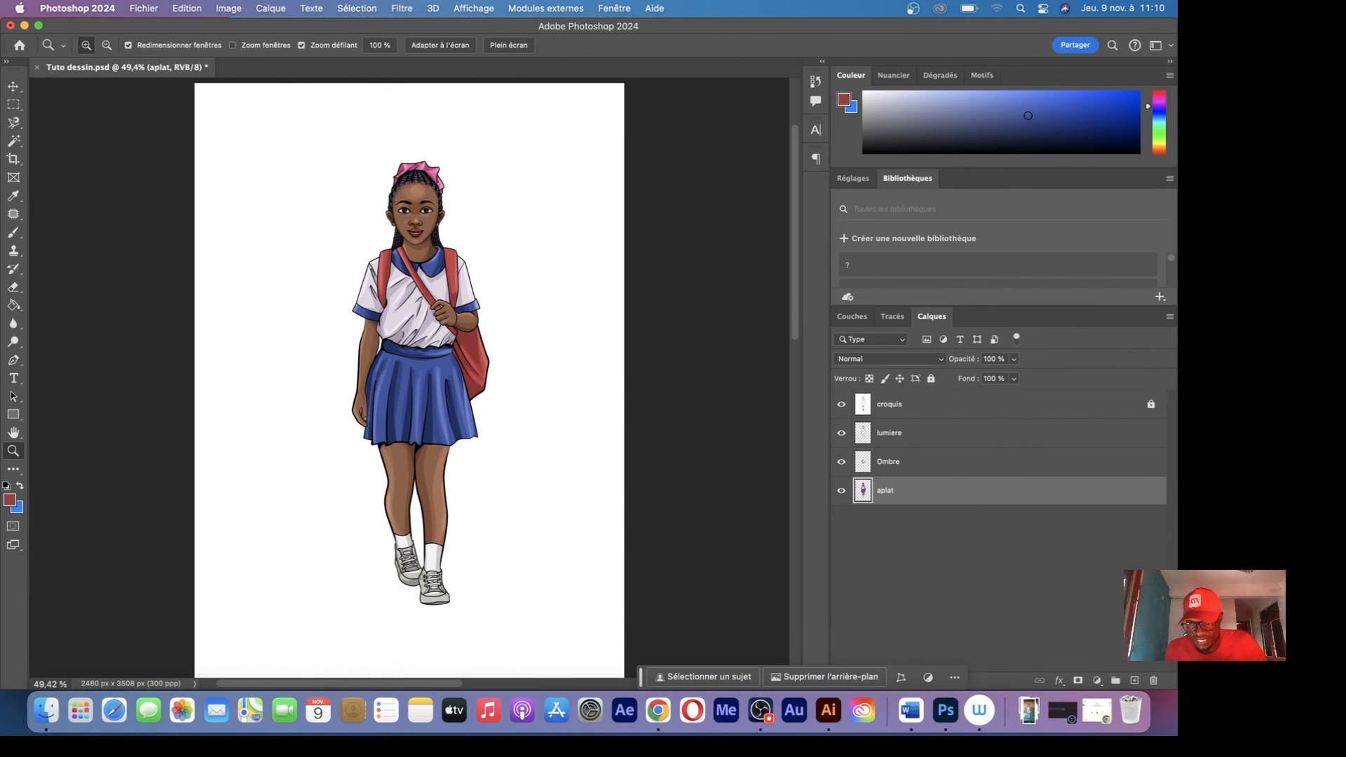
# Add a new layer beneath the aplat layer and fill it with a dark blue-grey as the backdrop
pyautogui.click(1137, 680)
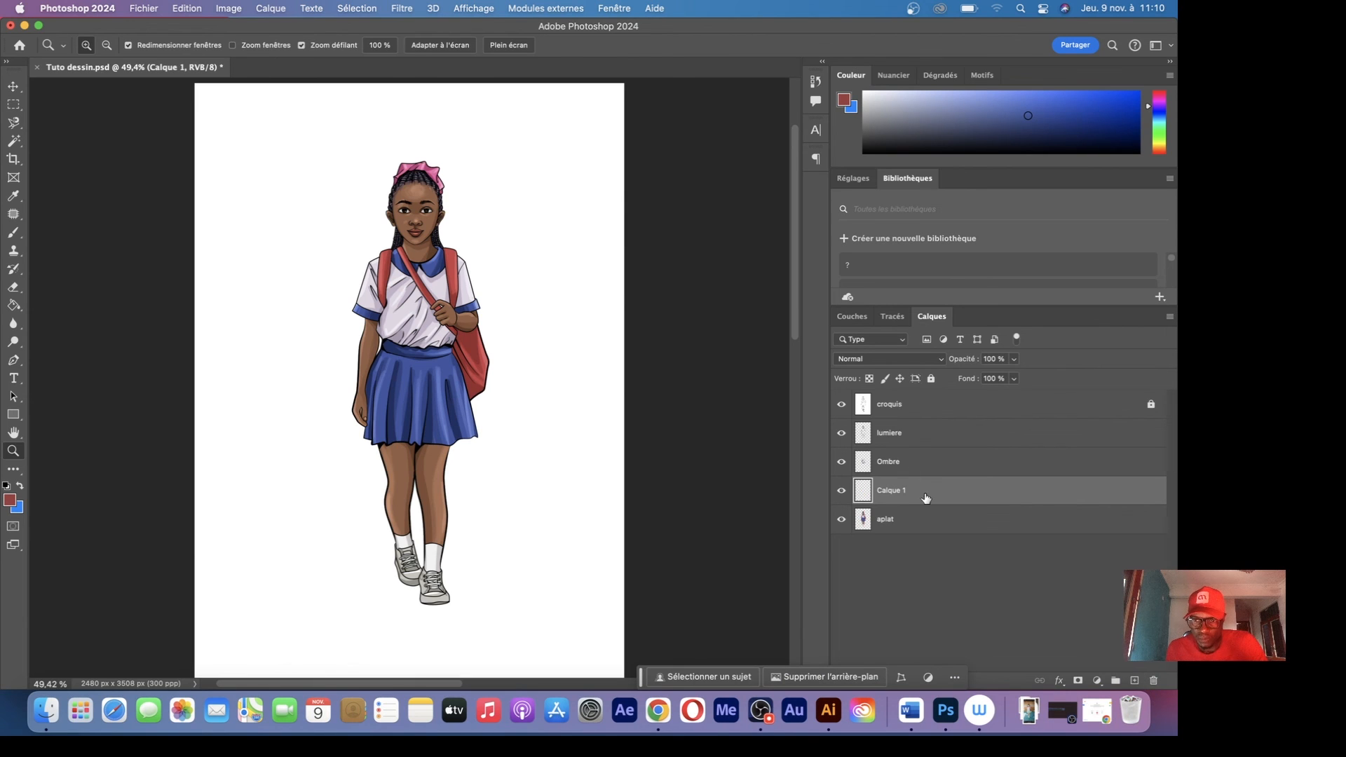
pyautogui.moveTo(926, 495); pyautogui.dragTo(922, 535)
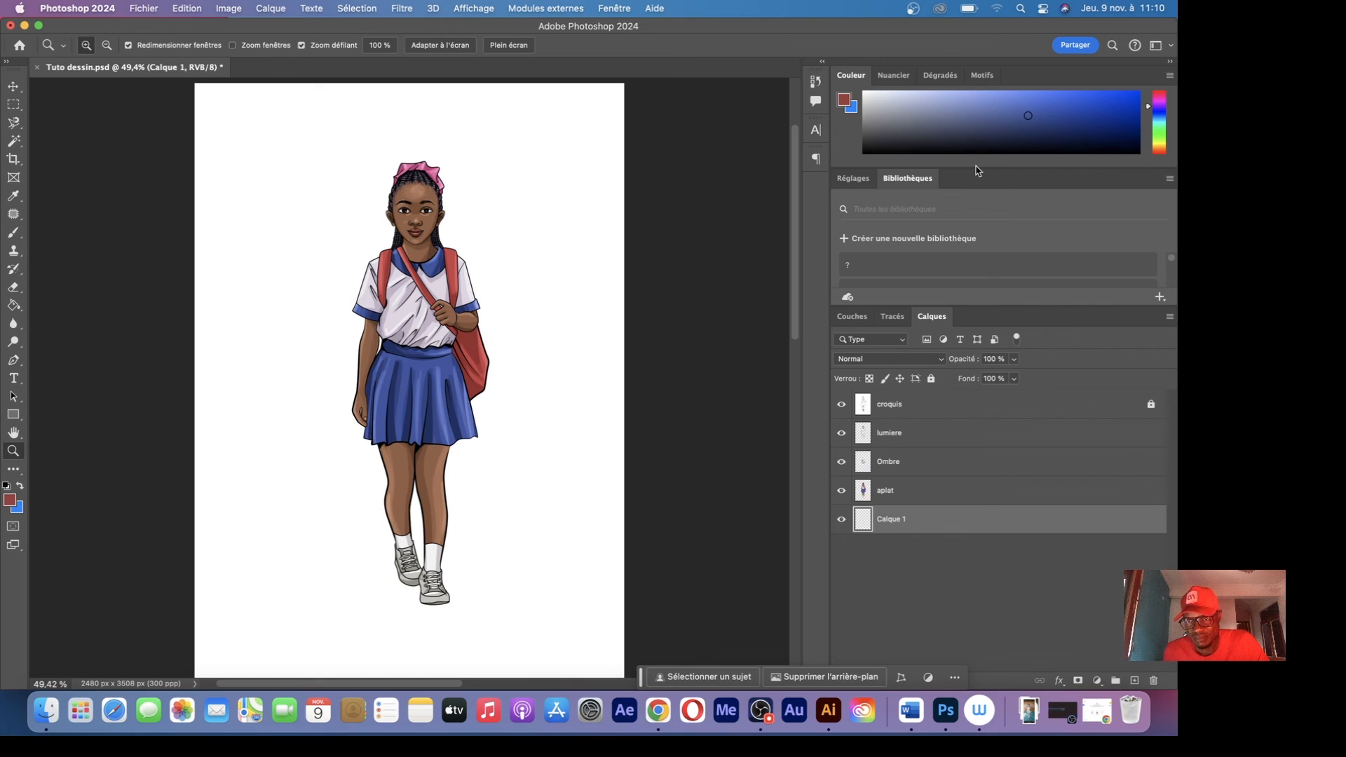
pyautogui.moveTo(979, 168)
pyautogui.mouseDown()
pyautogui.moveTo(1038, 227)
pyautogui.moveTo(1122, 280)
pyautogui.moveTo(1159, 236)
pyautogui.mouseUp()
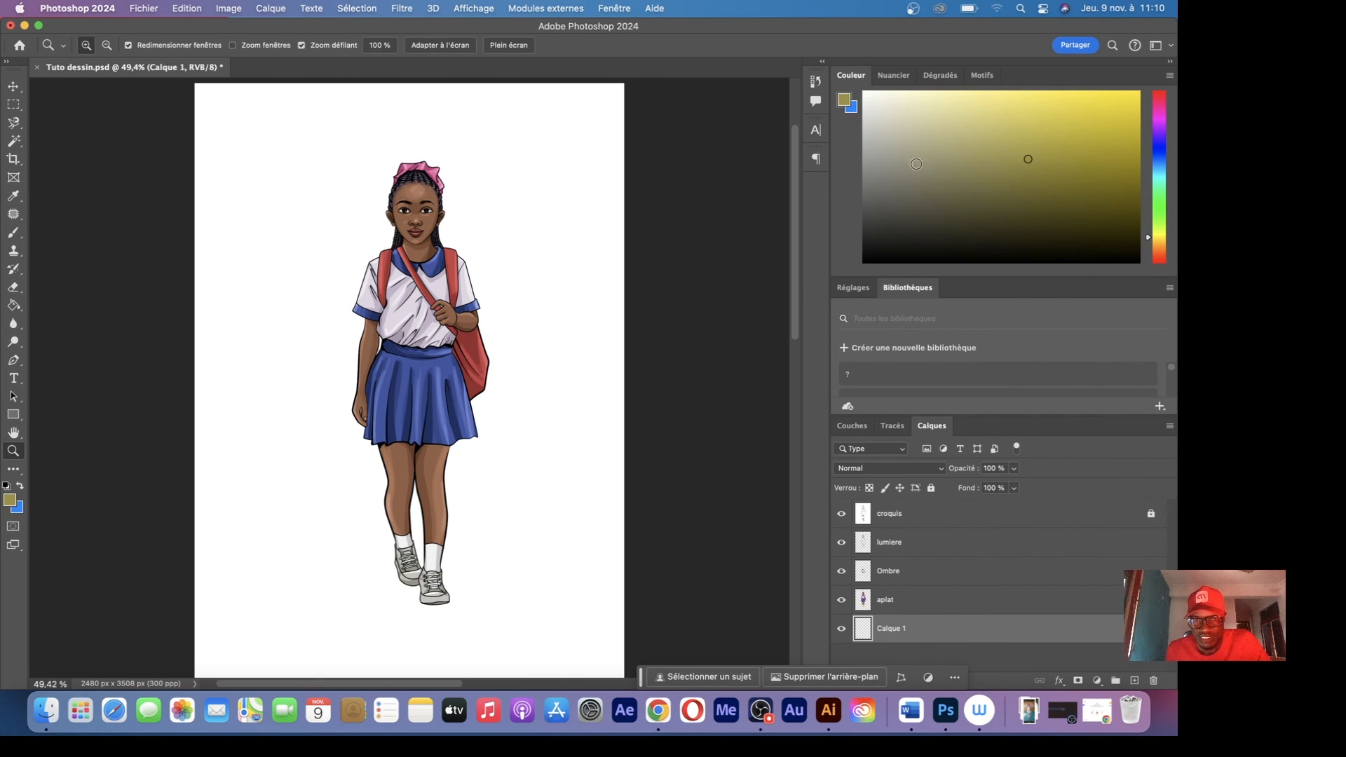
pyautogui.click(1159, 252)
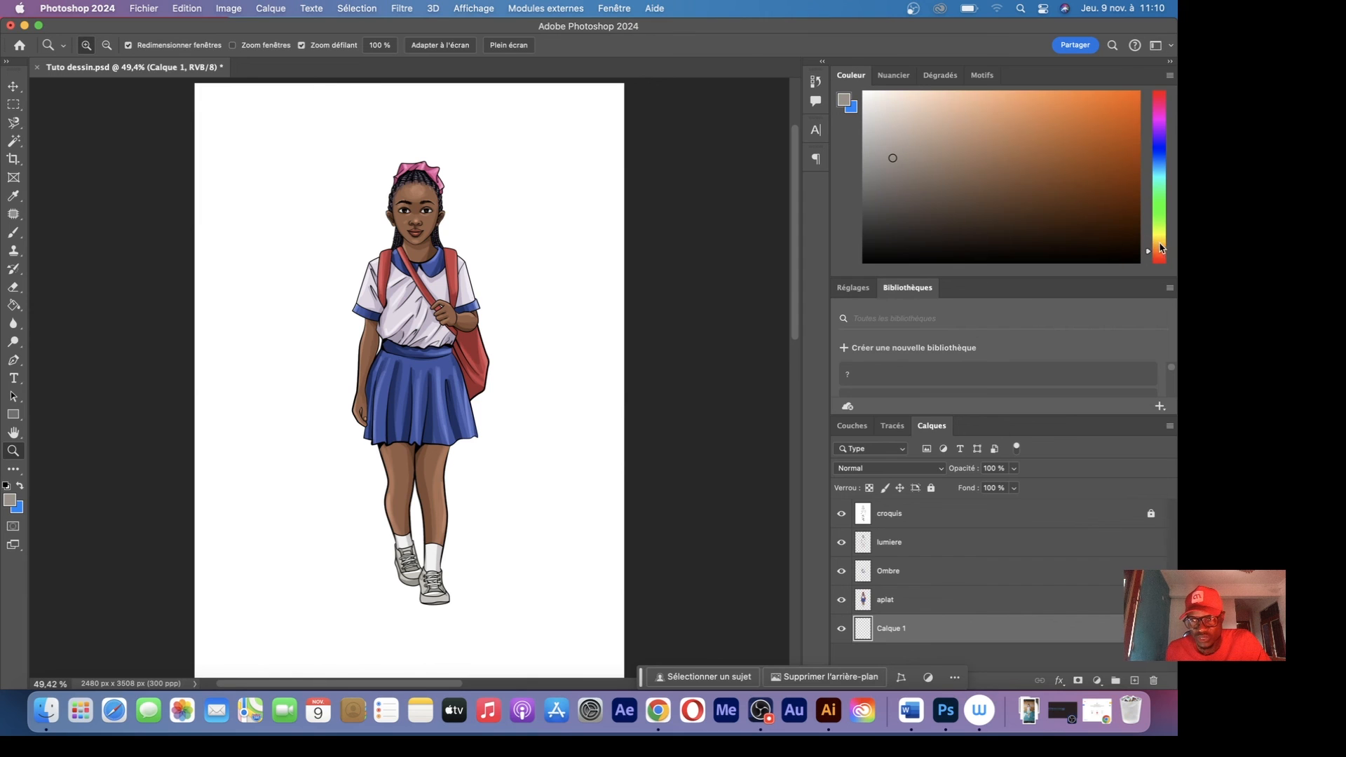
pyautogui.click(1159, 242)
pyautogui.click(1159, 246)
pyautogui.click(962, 177)
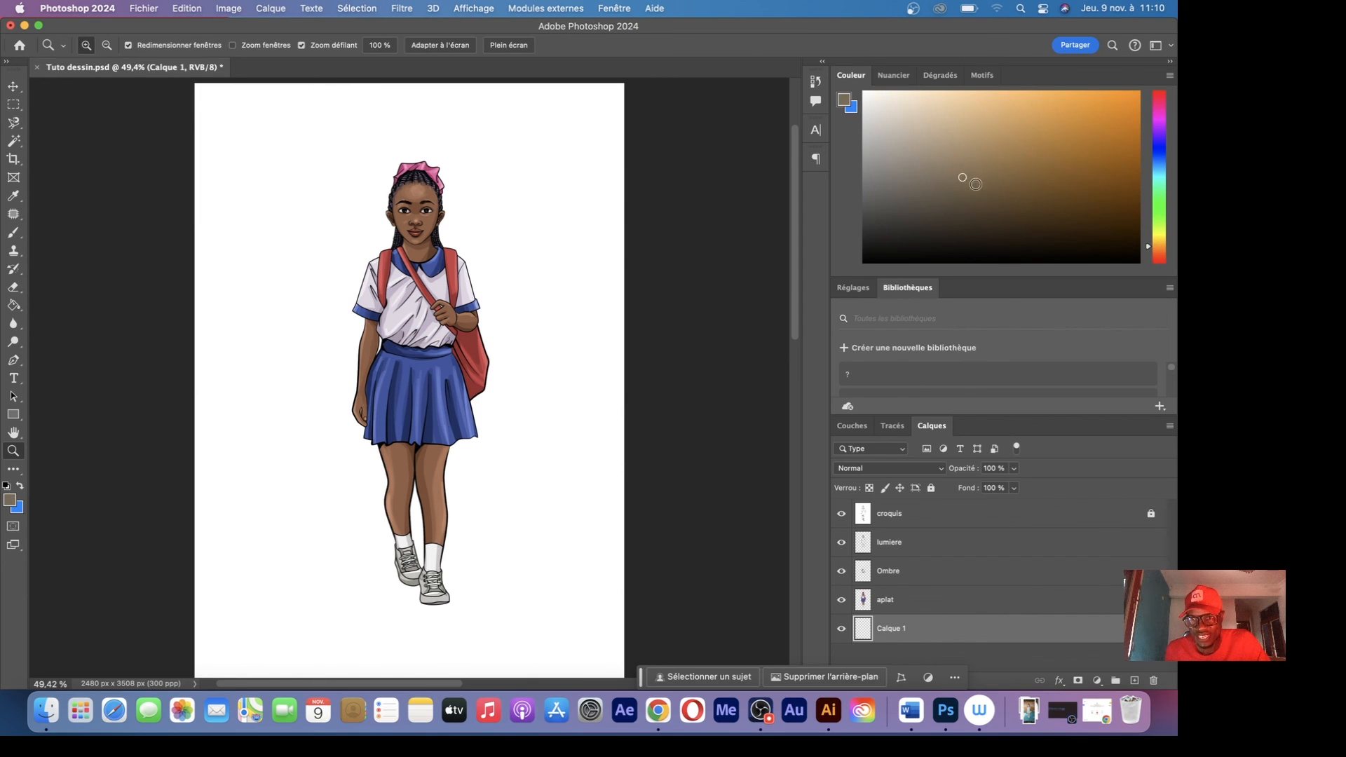
pyautogui.press('g')
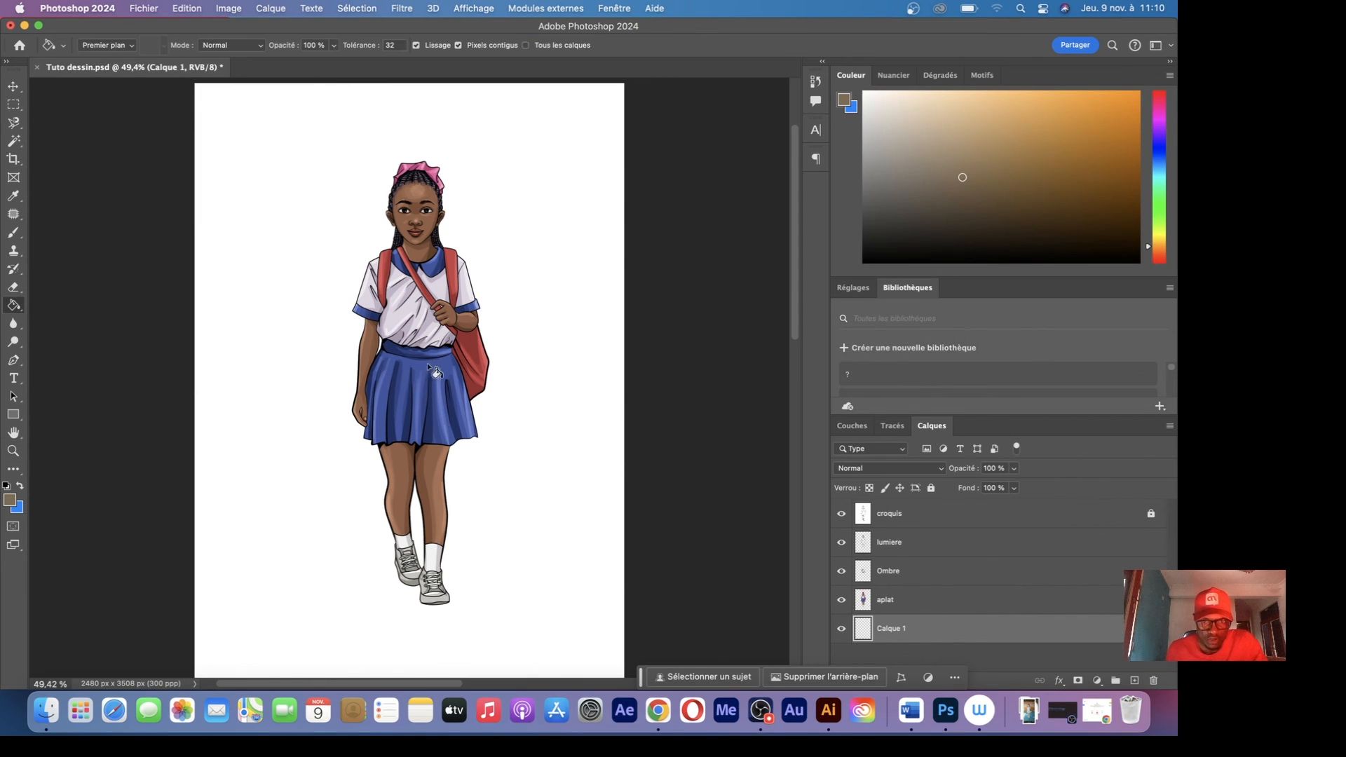
pyautogui.click(448, 369)
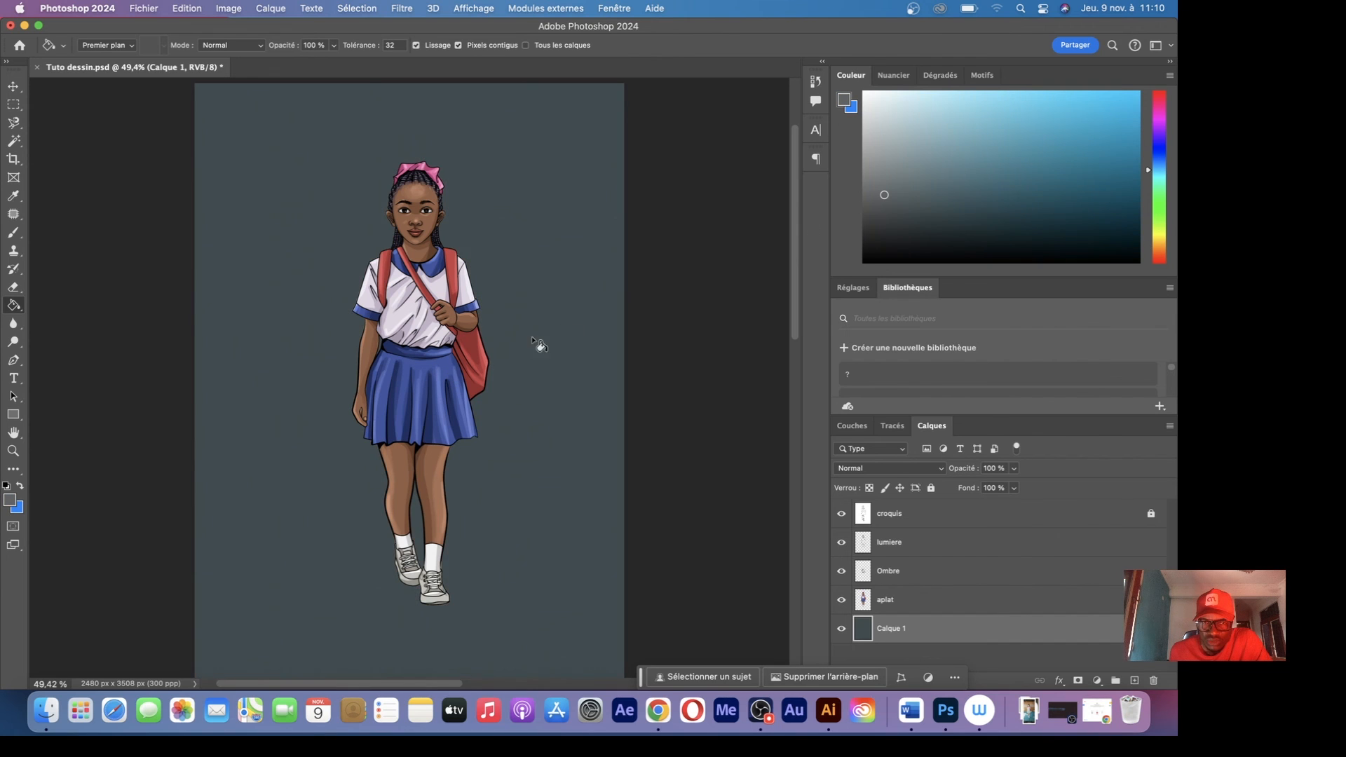
pyautogui.click(497, 375)
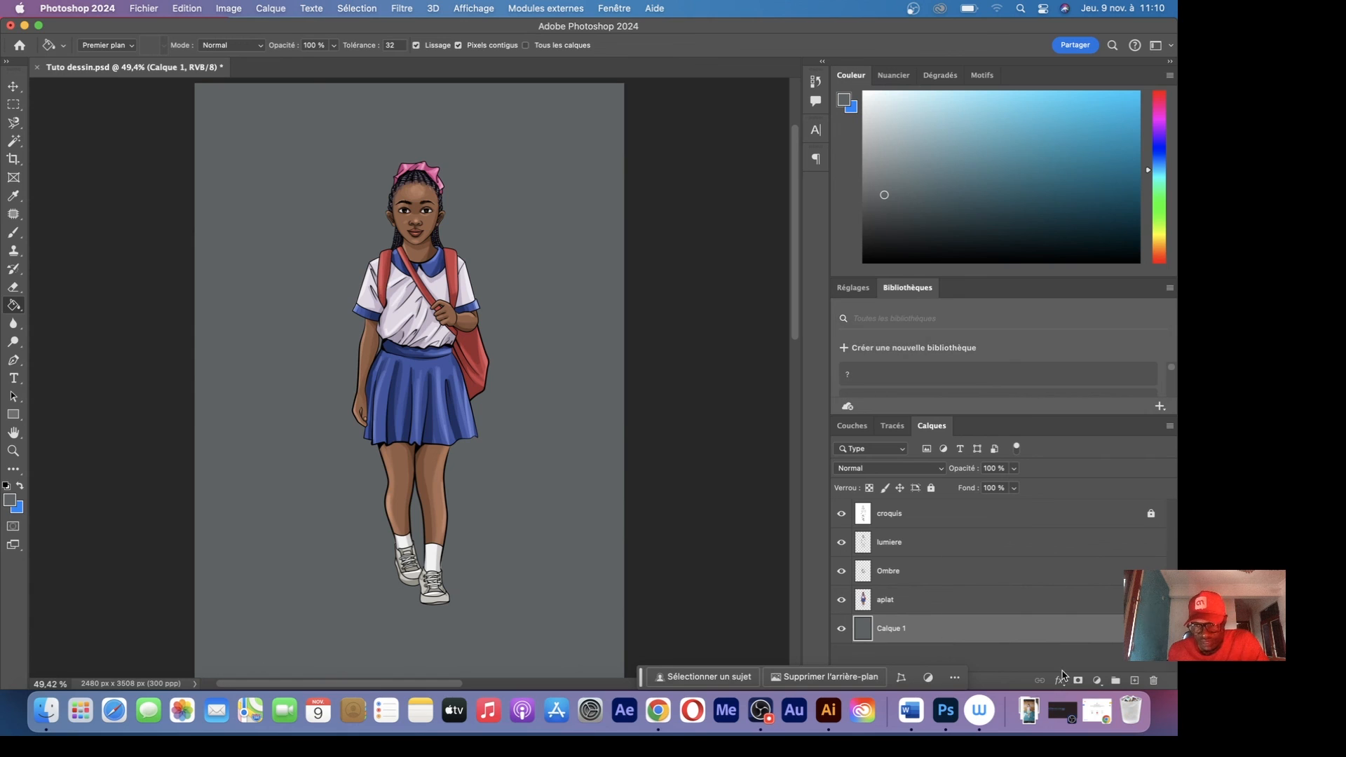
# On a new layer above the grey backdrop, paint a soft white spot and scale it to about 604% centred behind the girl's upper body
pyautogui.click(1135, 681)
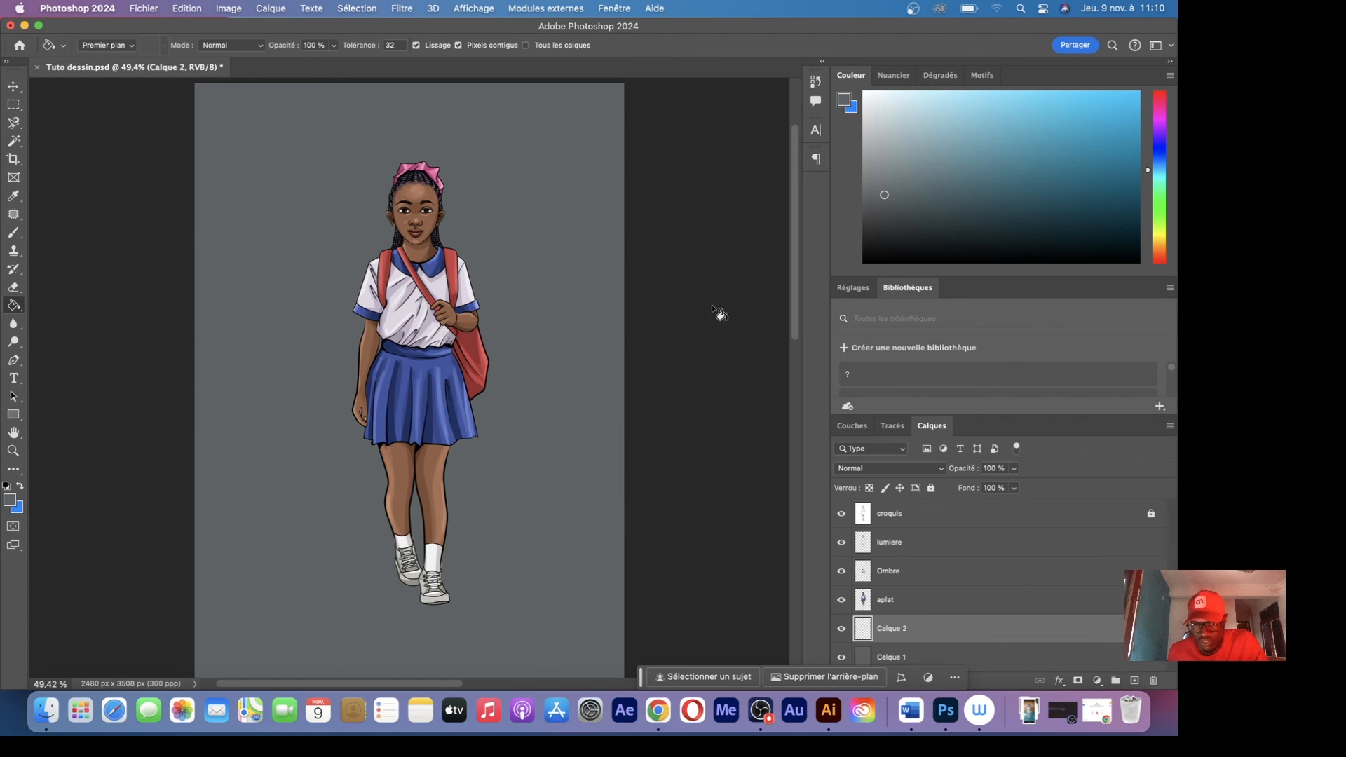
pyautogui.press('b')
pyautogui.rightClick(384, 248)
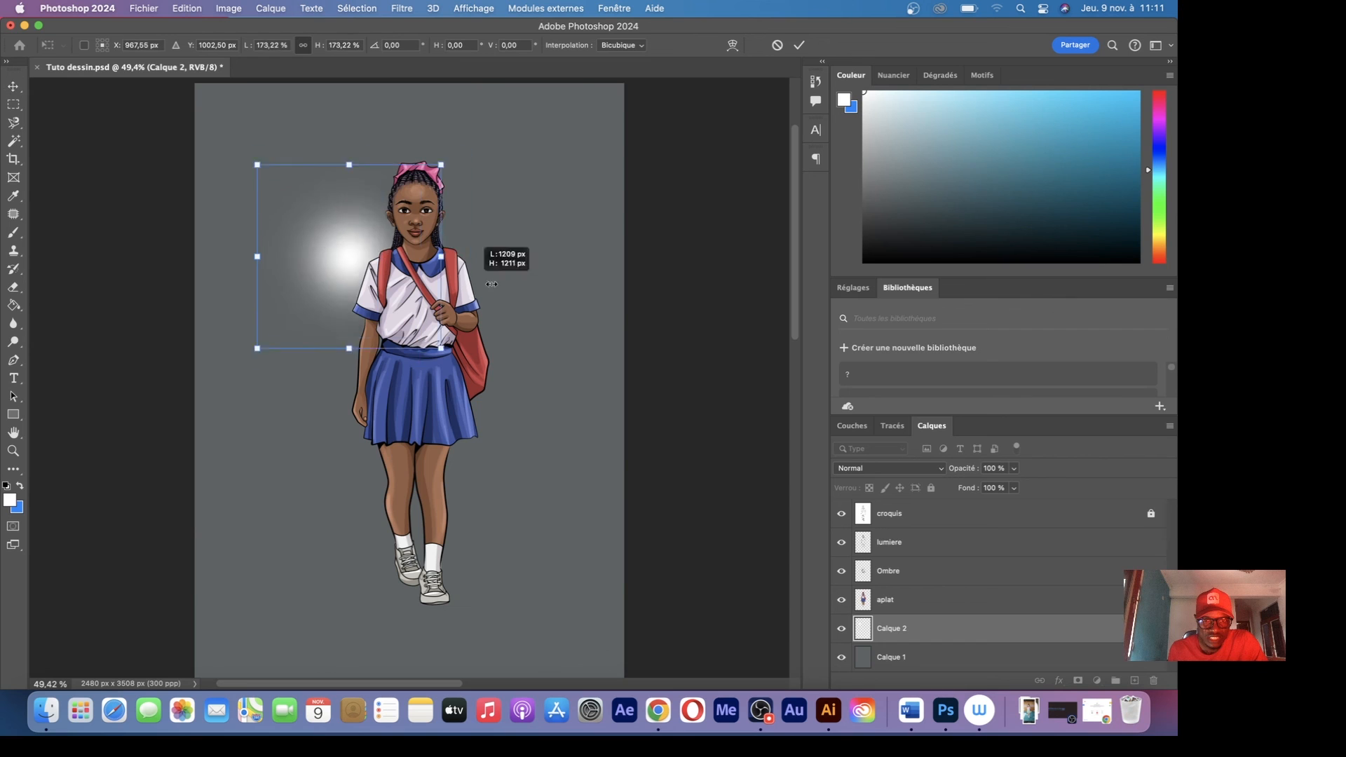
pyautogui.moveTo(495, 255); pyautogui.dragTo(561, 592)
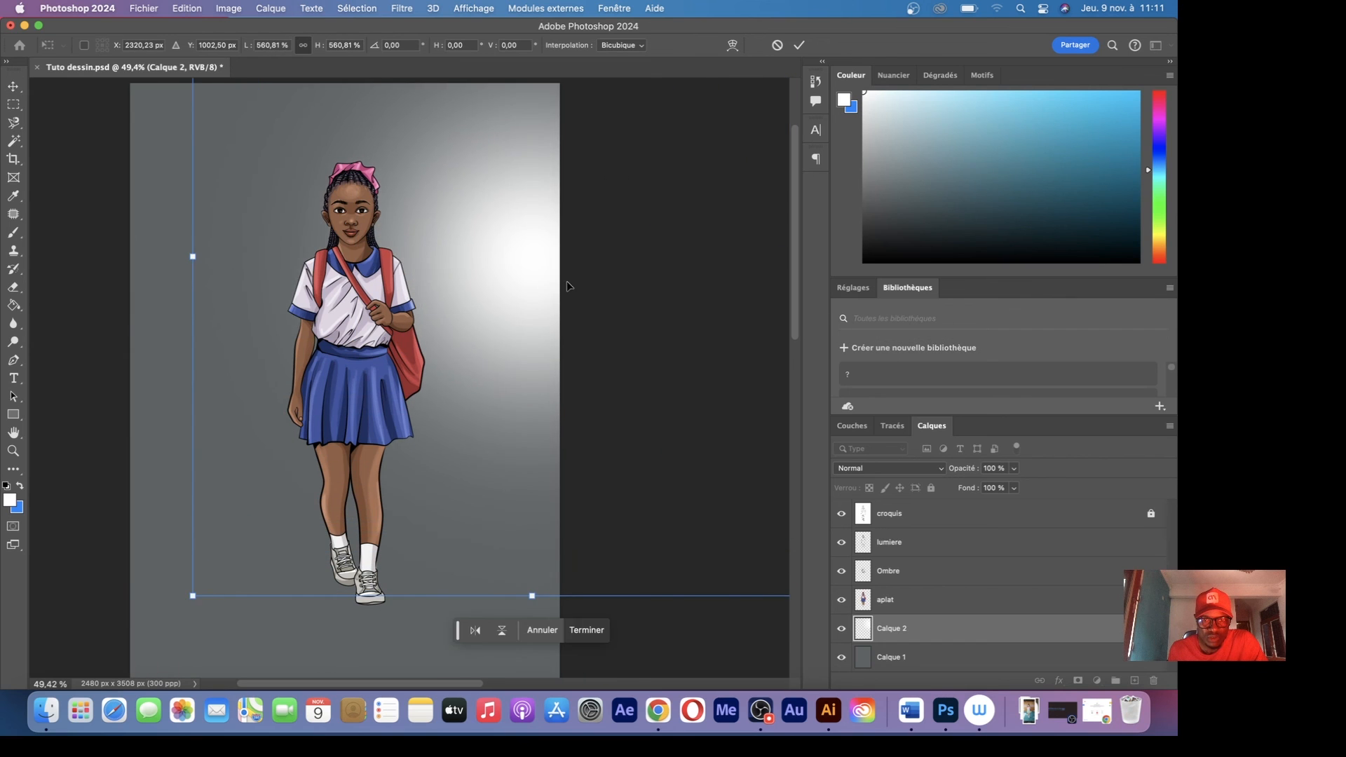
pyautogui.moveTo(376, 271); pyautogui.dragTo(344, 272)
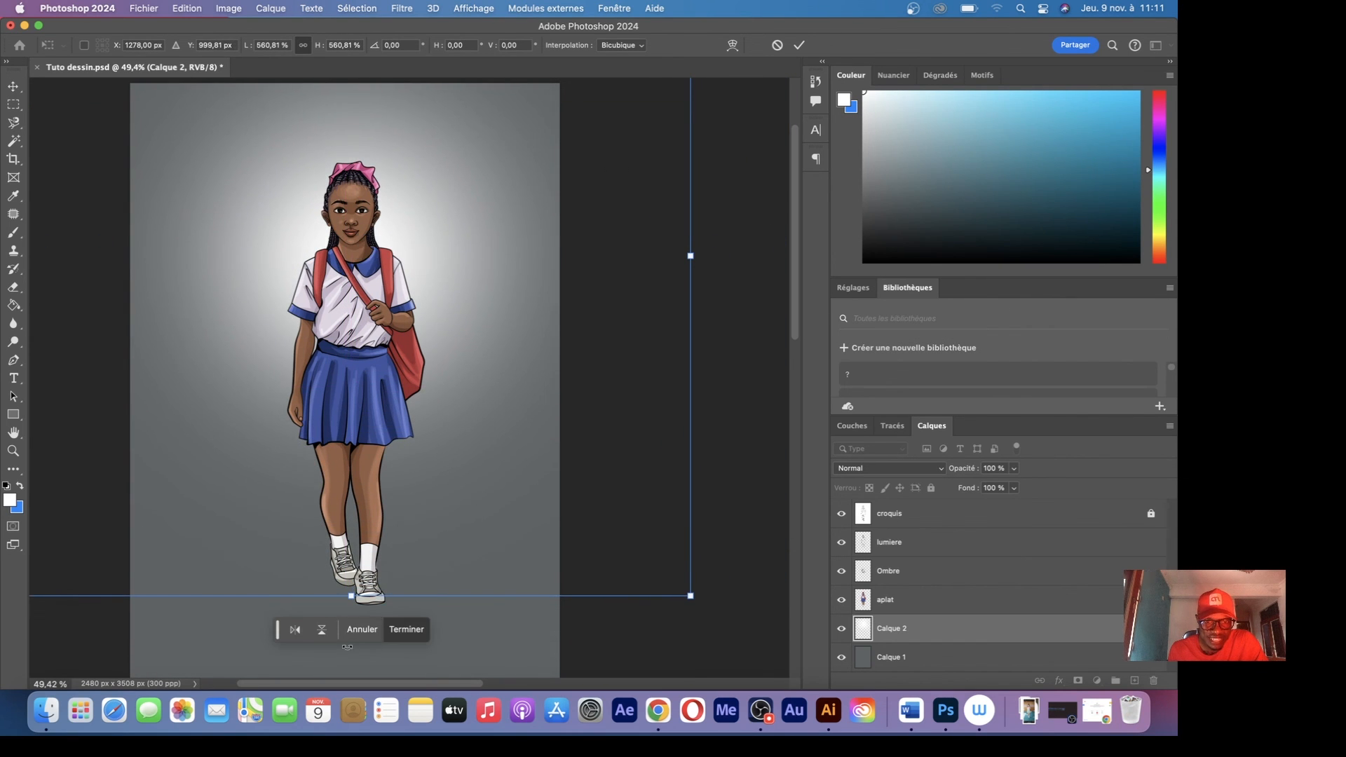
pyautogui.moveTo(352, 596); pyautogui.dragTo(346, 622)
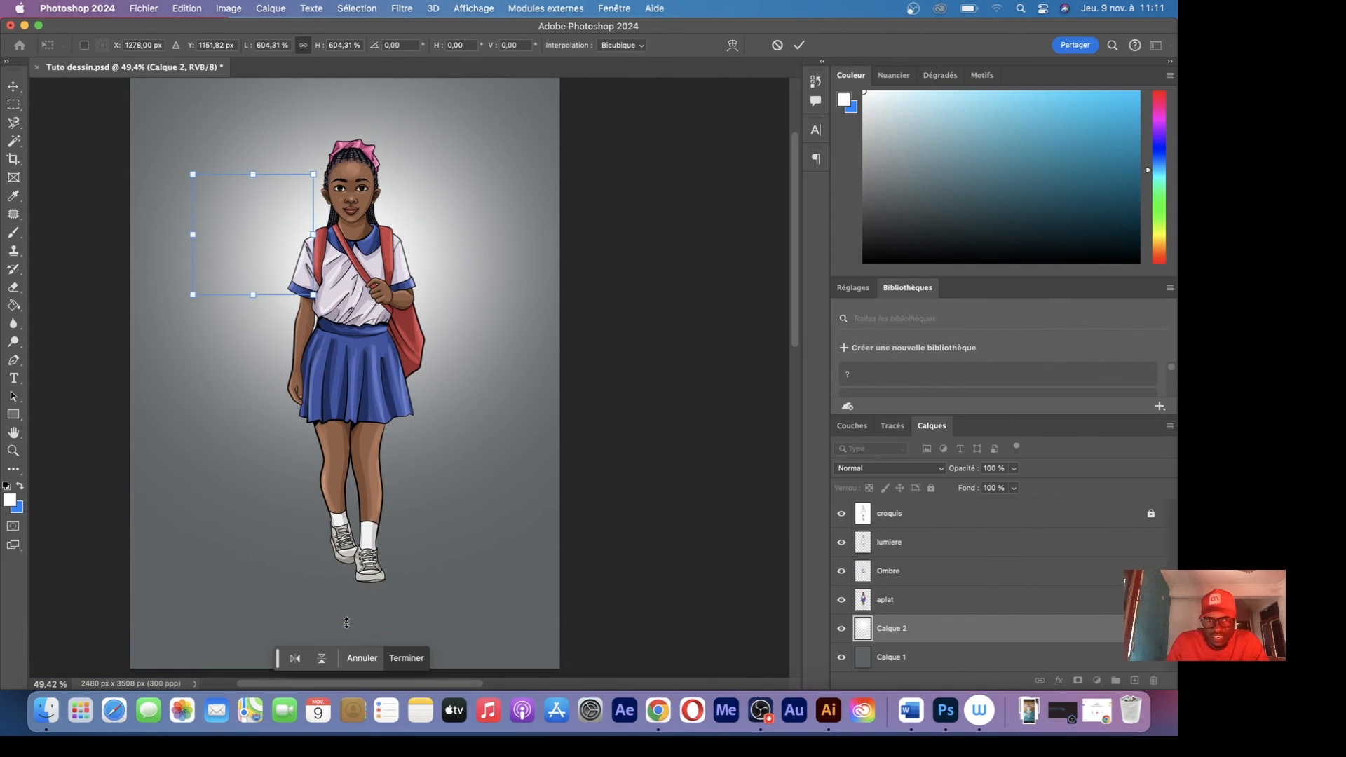
pyautogui.press('Return')
# Set the white glow layer's blend mode to Incrustation and deselect the layer
pyautogui.click(874, 470)
pyautogui.click(873, 470)
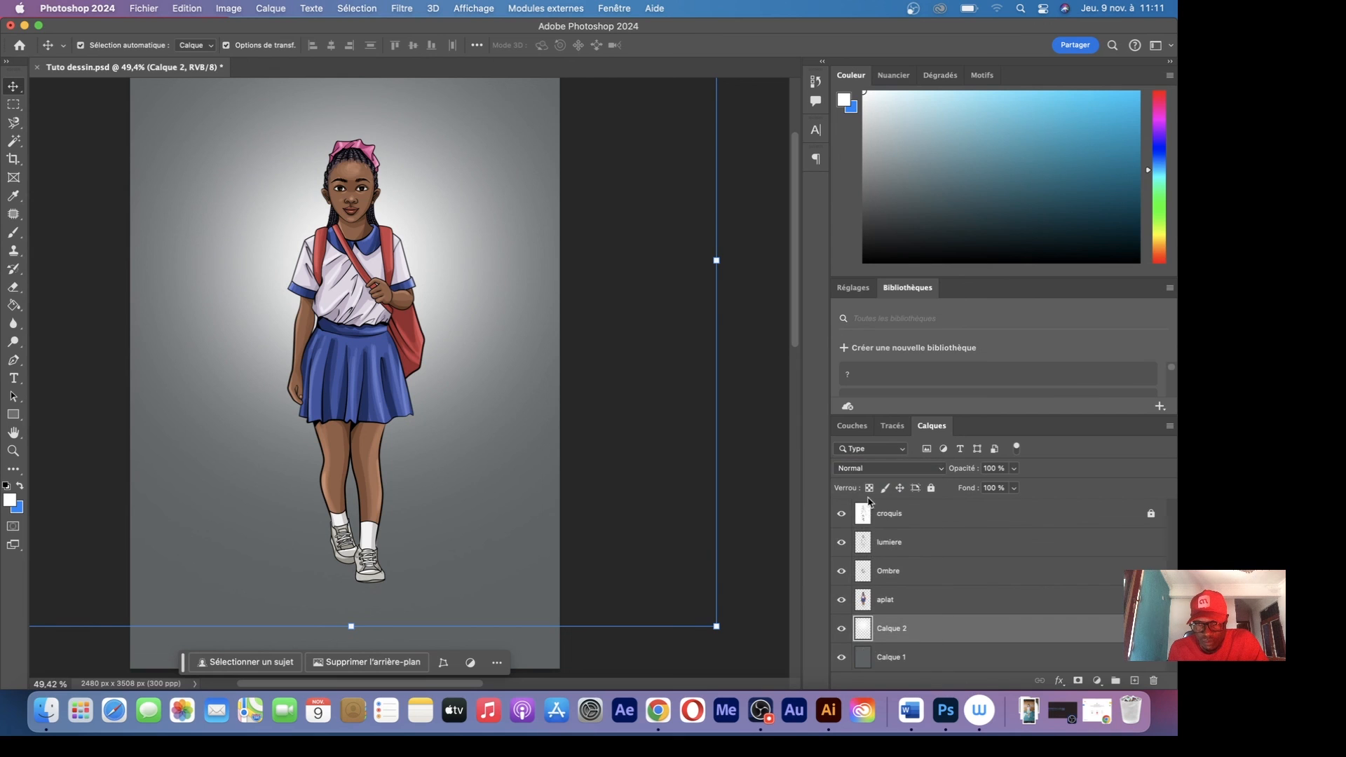
pyautogui.click(873, 468)
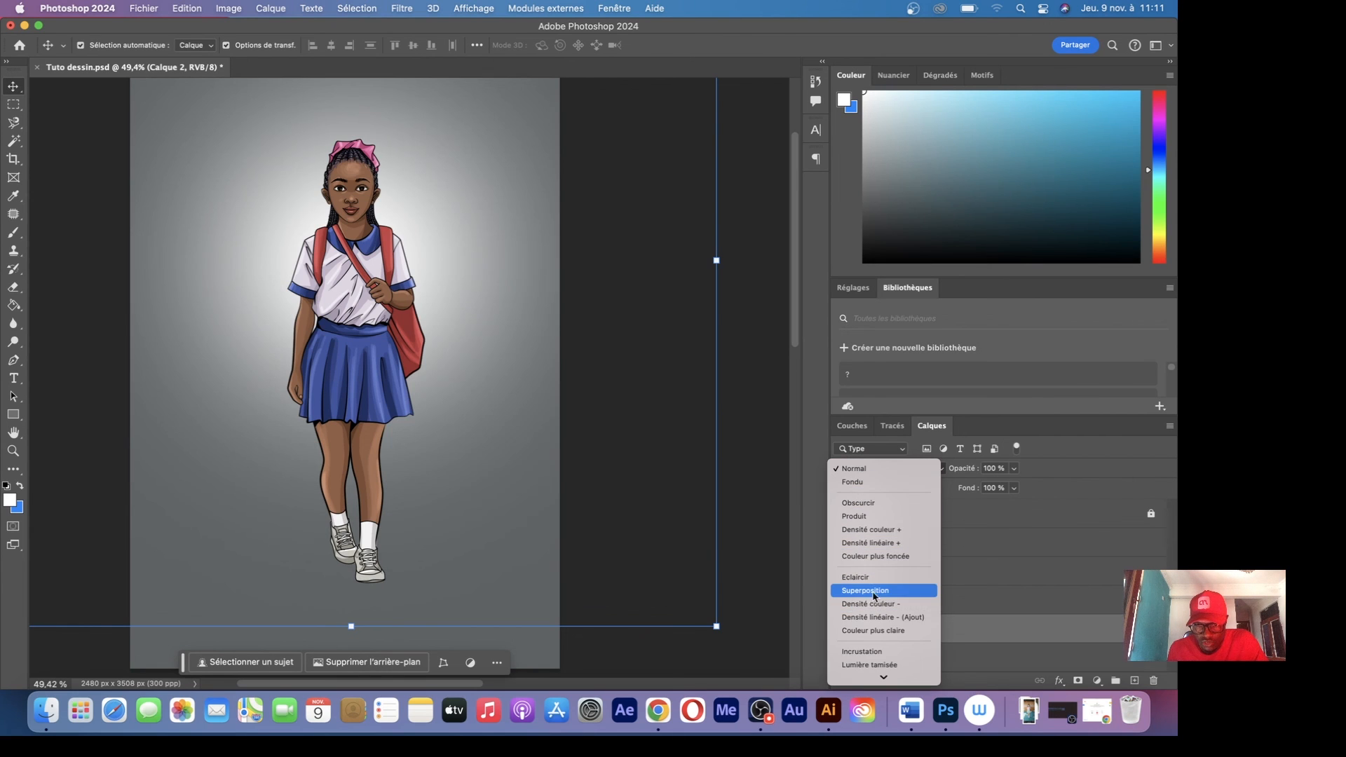
pyautogui.click(876, 652)
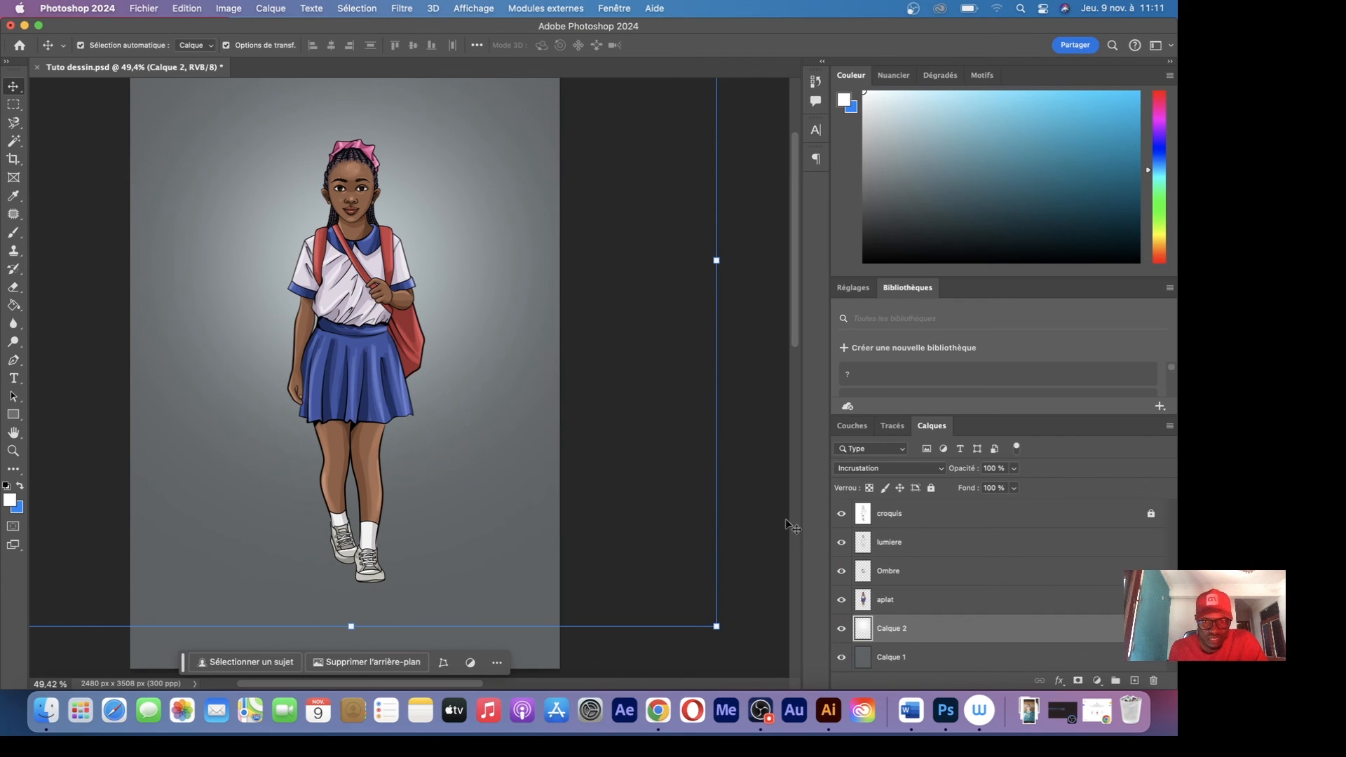
pyautogui.click(753, 562)
pyautogui.press('z')
pyautogui.moveTo(460, 369); pyautogui.dragTo(415, 370)
# On a new layer above the glow, paint a soft near-black spot at the shoes and squash it into a ground shadow
pyautogui.press('b')
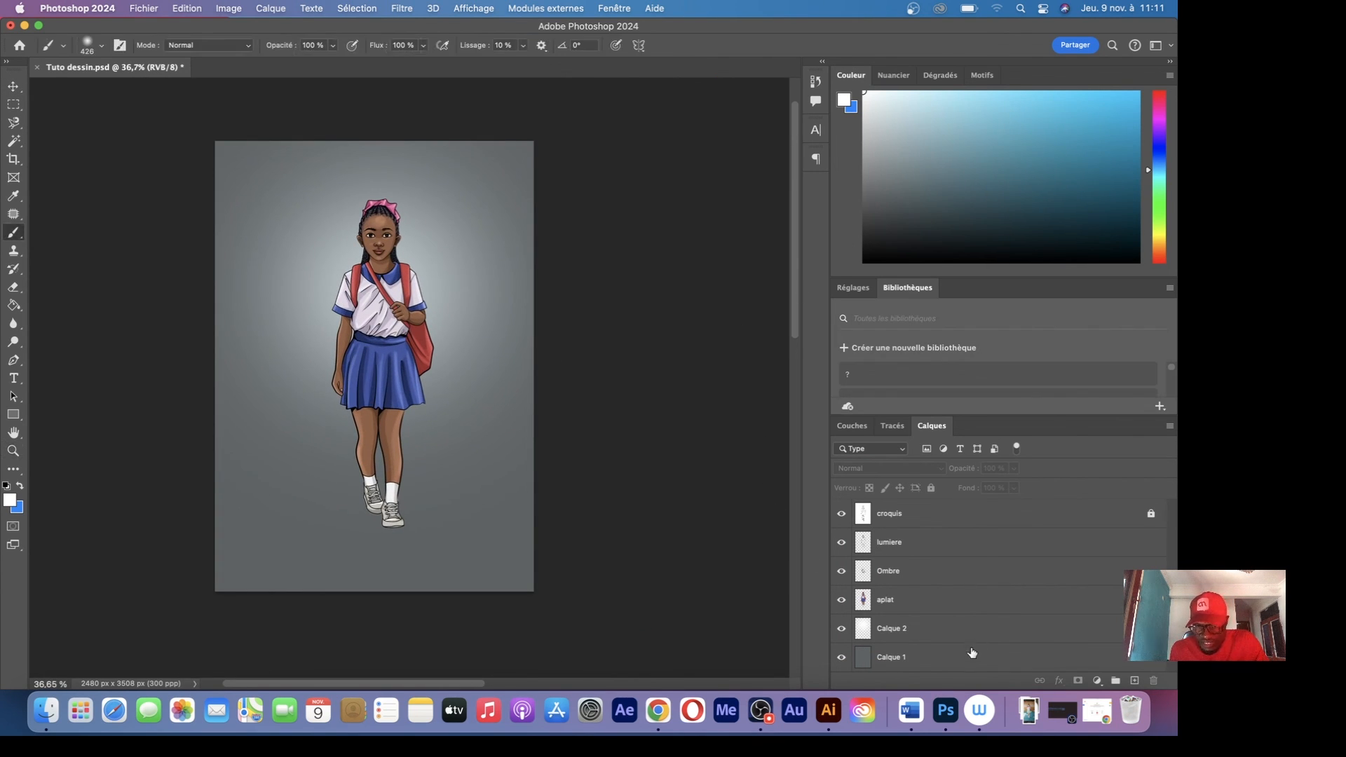
pyautogui.click(973, 631)
pyautogui.click(1134, 681)
pyautogui.moveTo(930, 219); pyautogui.dragTo(863, 247)
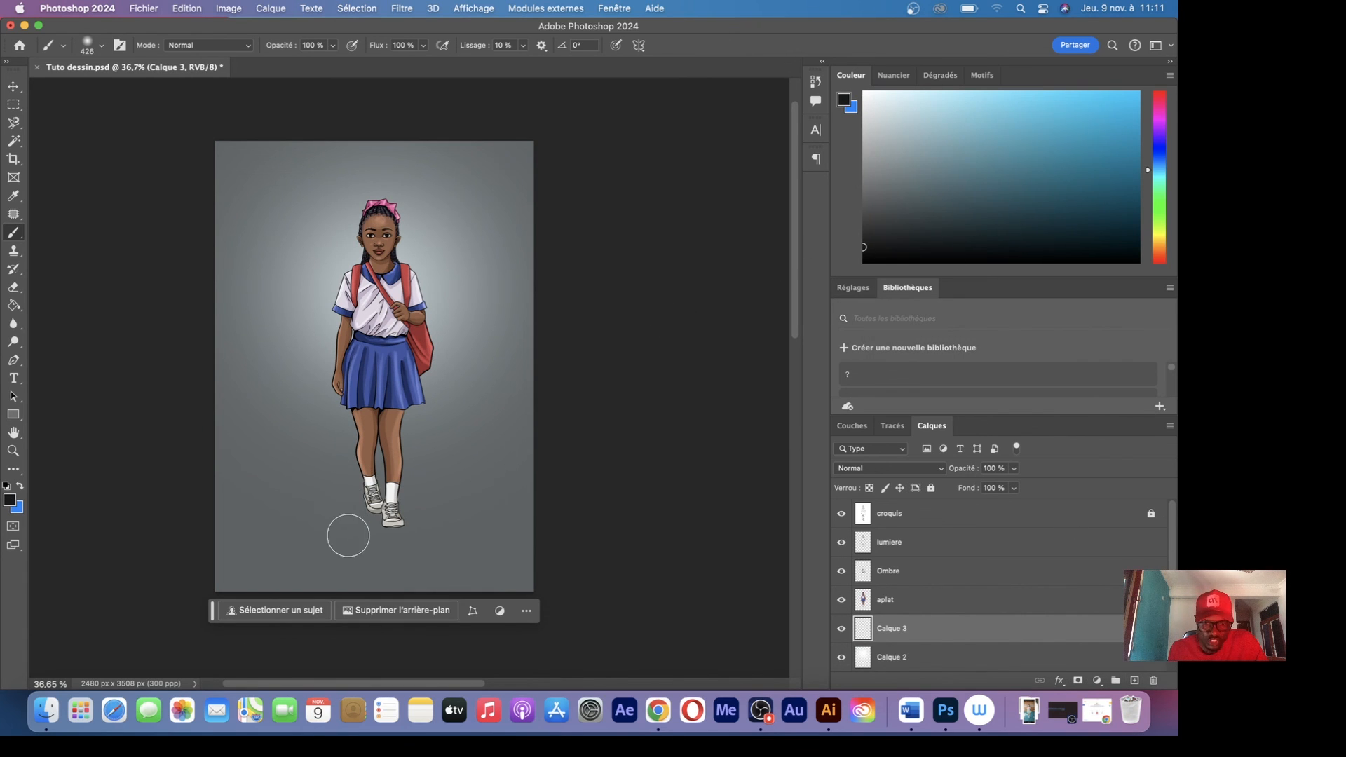
pyautogui.moveTo(352, 516); pyautogui.dragTo(364, 520)
pyautogui.press('v')
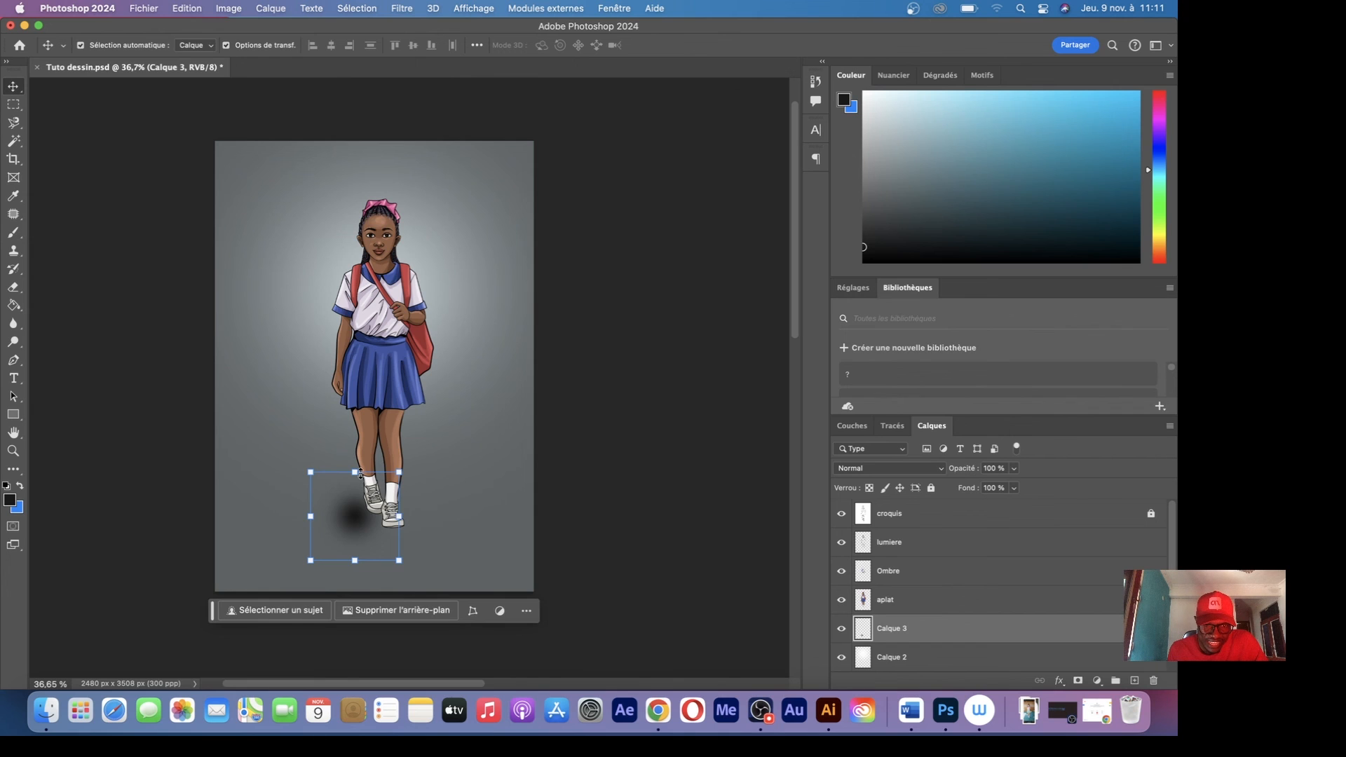
pyautogui.moveTo(360, 473)
pyautogui.mouseDown()
pyautogui.moveTo(366, 449)
pyautogui.moveTo(370, 491)
pyautogui.mouseUp()
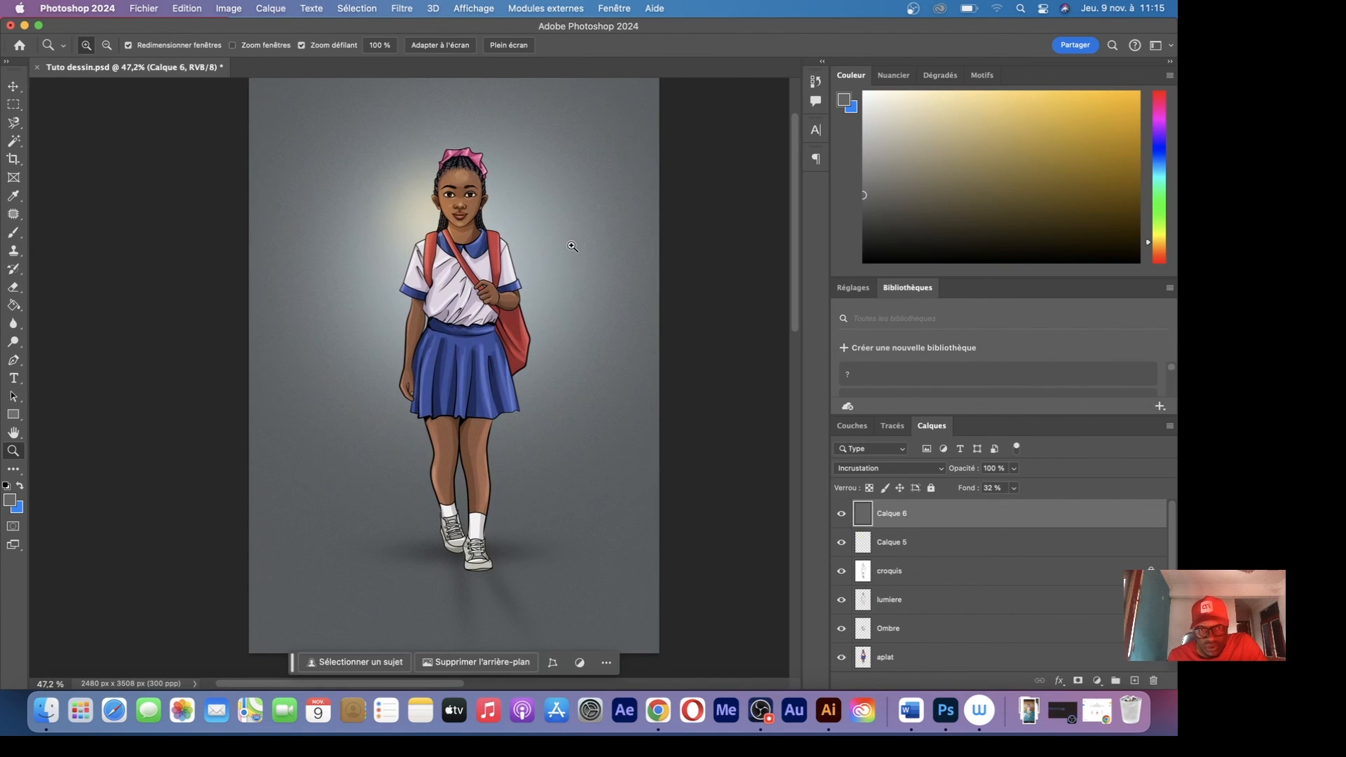
pyautogui.scroll(2, 573, 246)
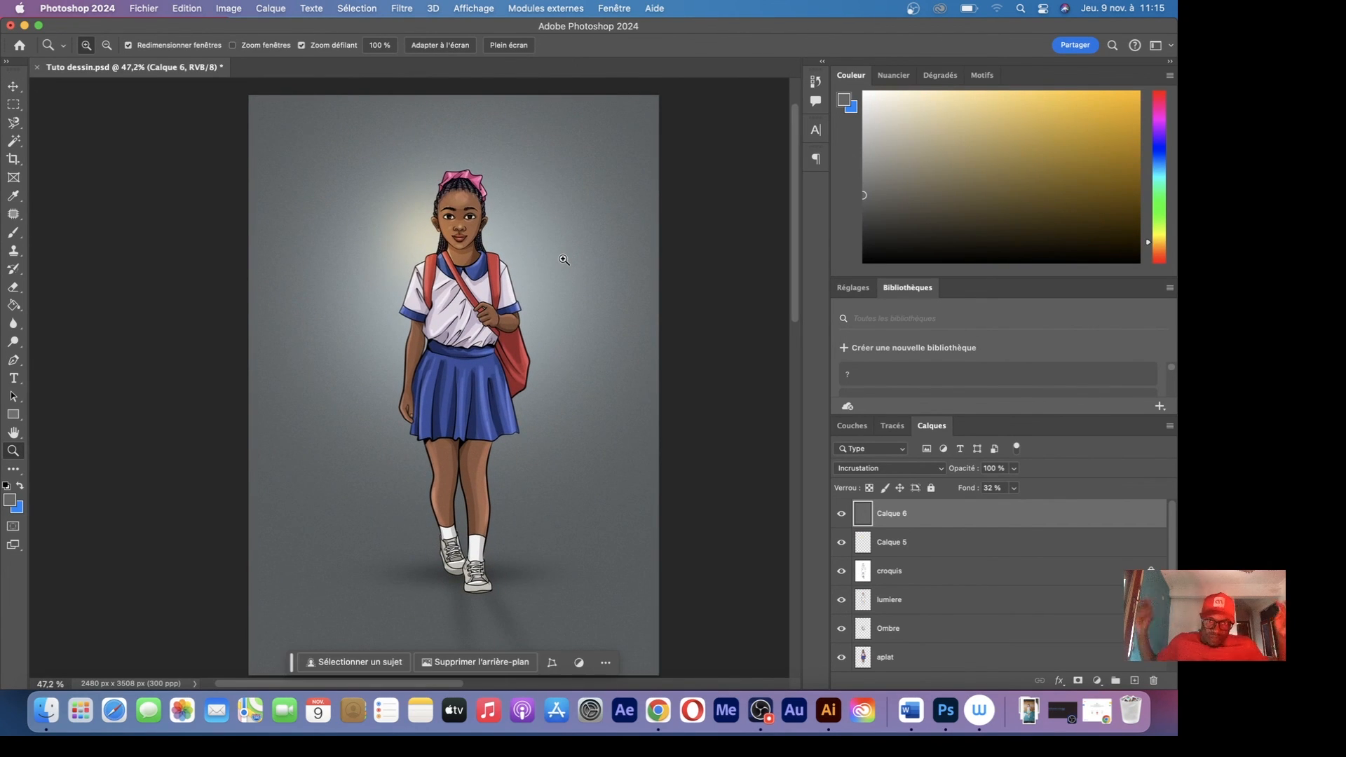